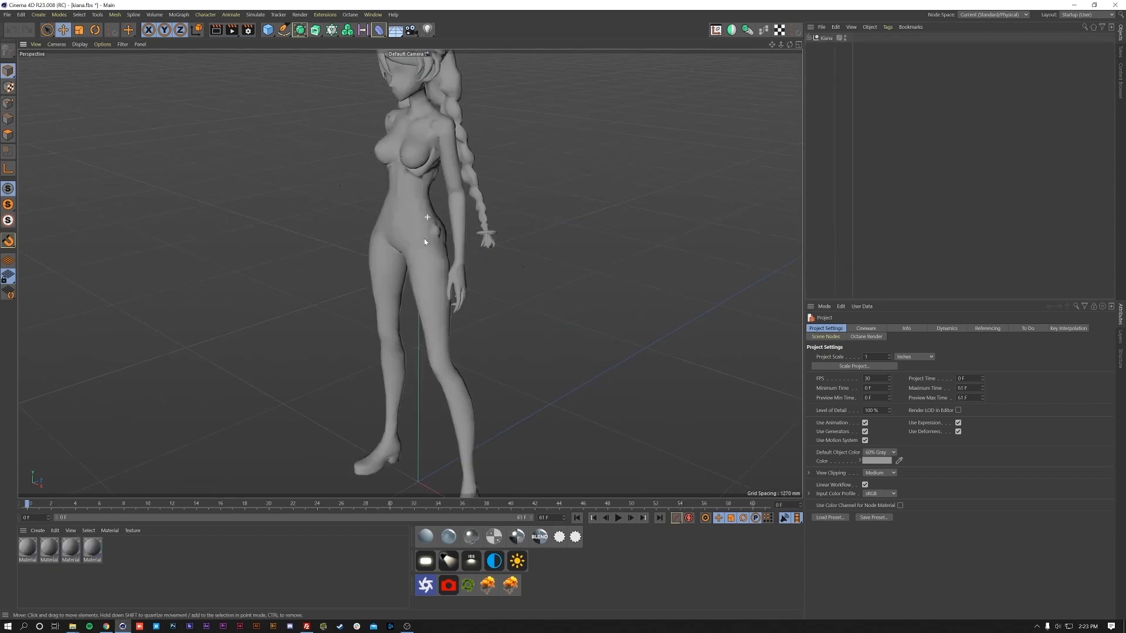
- Expand the Kiana object's hierarchy and select the Body_0 mesh on the model
mouse_move(424, 238)
left_mouse_down("alt")
mouse_move(424, 260)
mouse_move(518, 249)
mouse_move(201, 239)
mouse_move(484, 252)
mouse_move(421, 245)
left_mouse_up("alt")
middle_click_drag(421, 246, 450, 259, "alt")
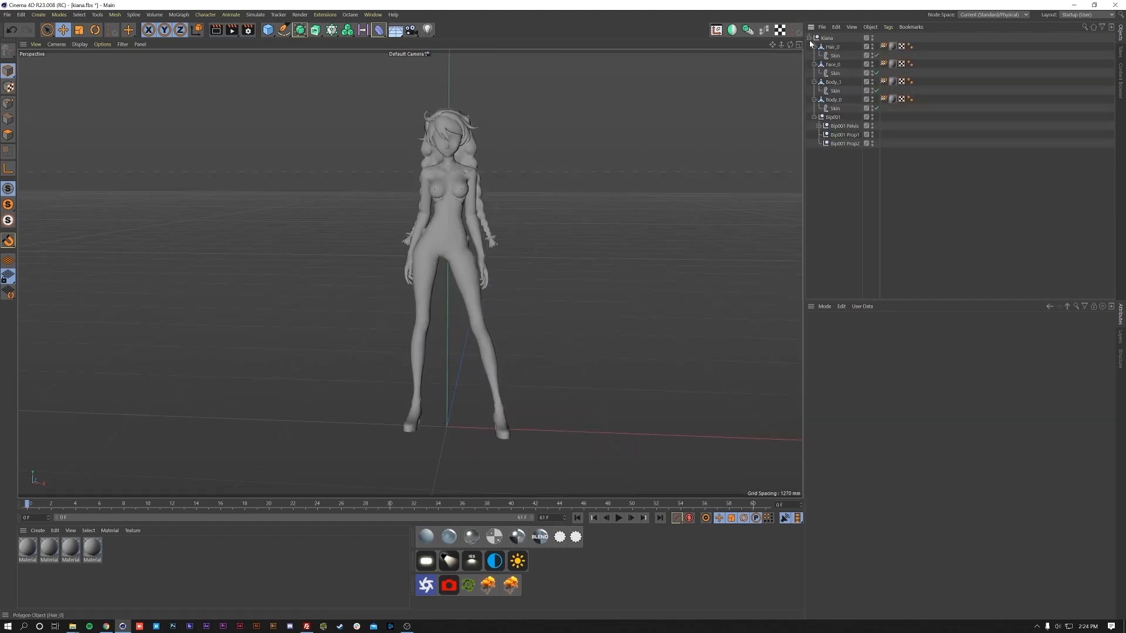
left_click(810, 38)
mouse_move(458, 284)
left_mouse_down("alt")
mouse_move(352, 286)
mouse_move(437, 280)
left_mouse_up("alt")
left_click(809, 38)
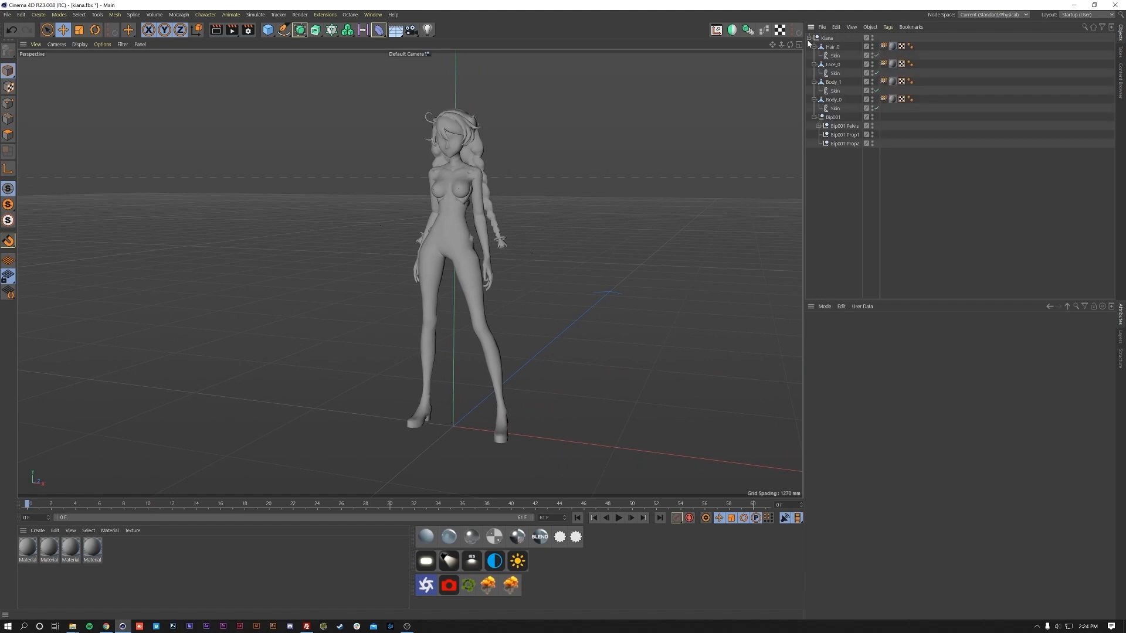
left_click(482, 307)
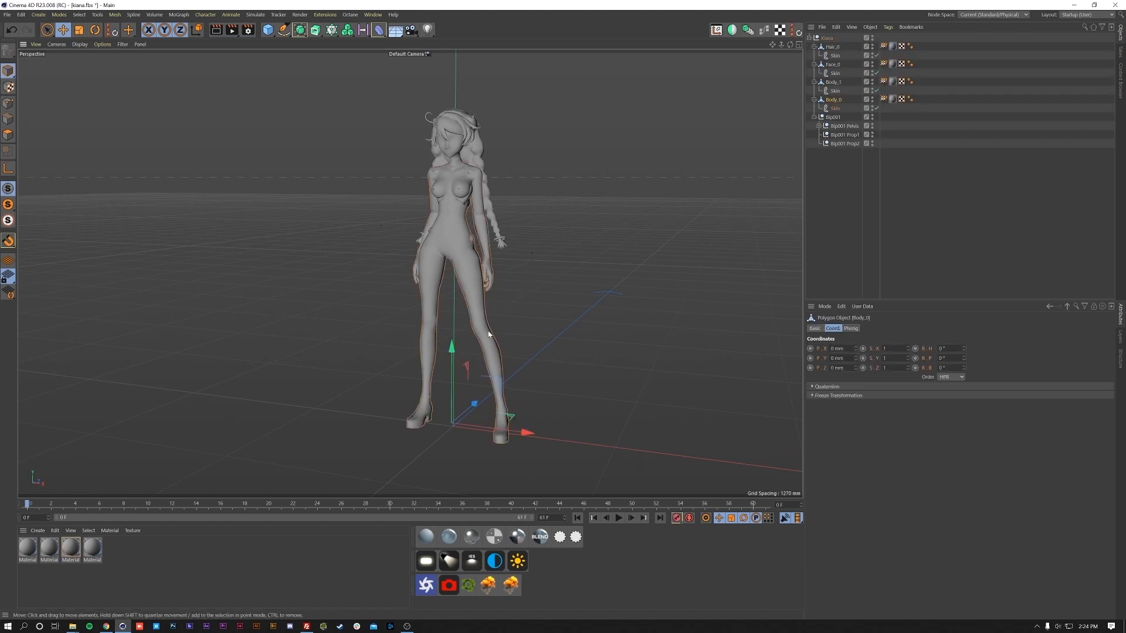
- Expand the Bip001 bone hierarchy through the pelvis, spine, both legs and Spine2, including the left foot
left_click(819, 125)
left_click(824, 134)
left_click(829, 143)
left_click(833, 152)
left_click(829, 169)
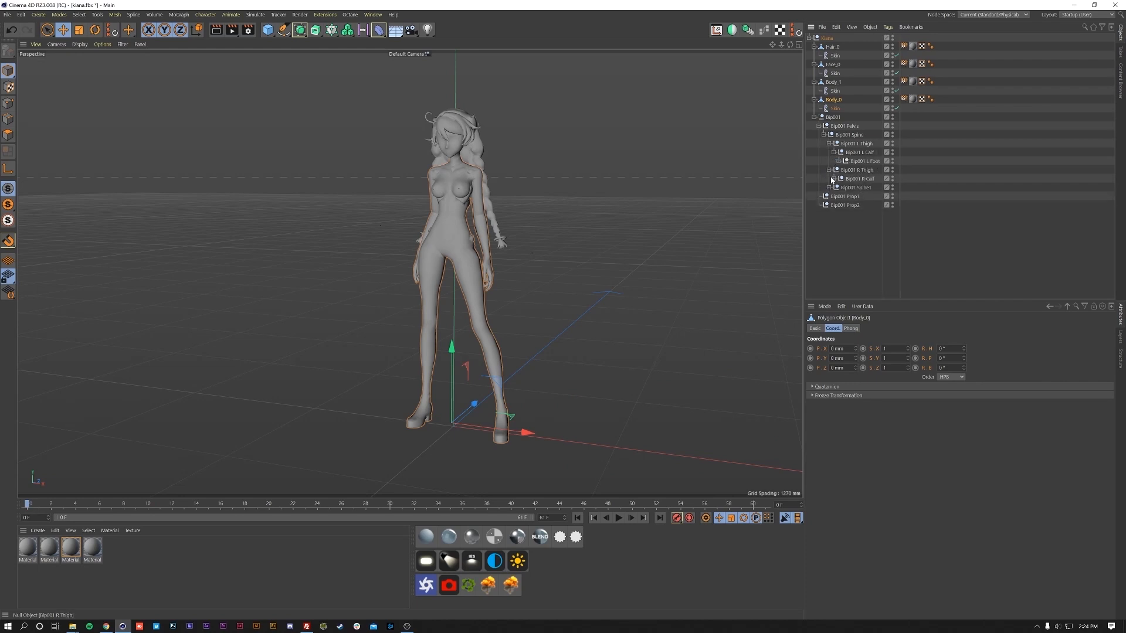
left_click(829, 187)
left_click(833, 178)
left_click(833, 204)
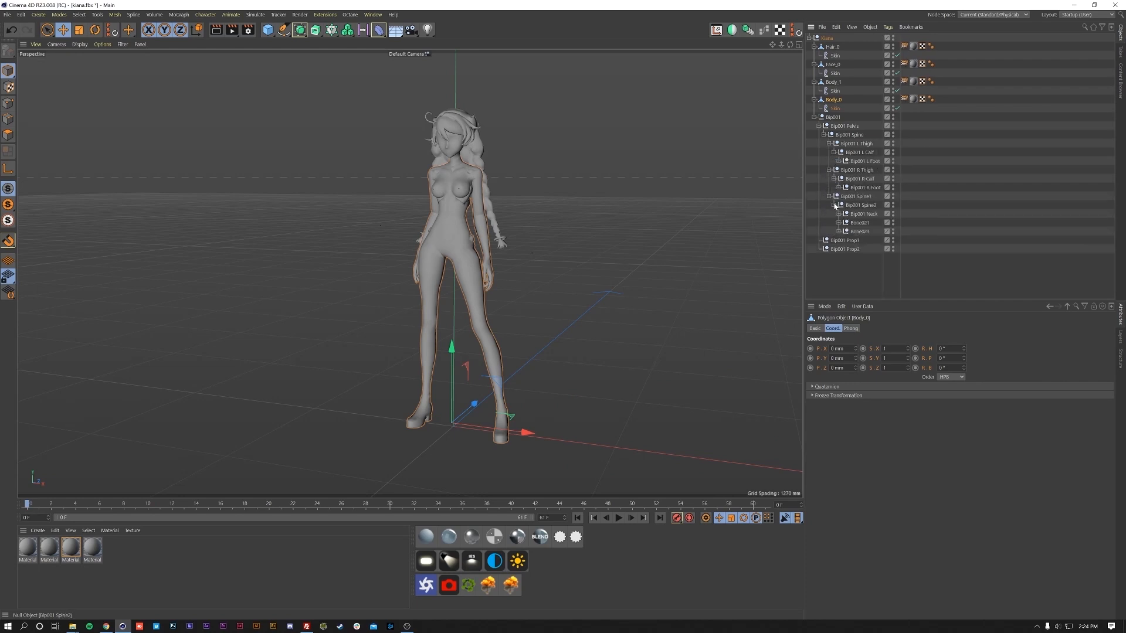
left_click(839, 161)
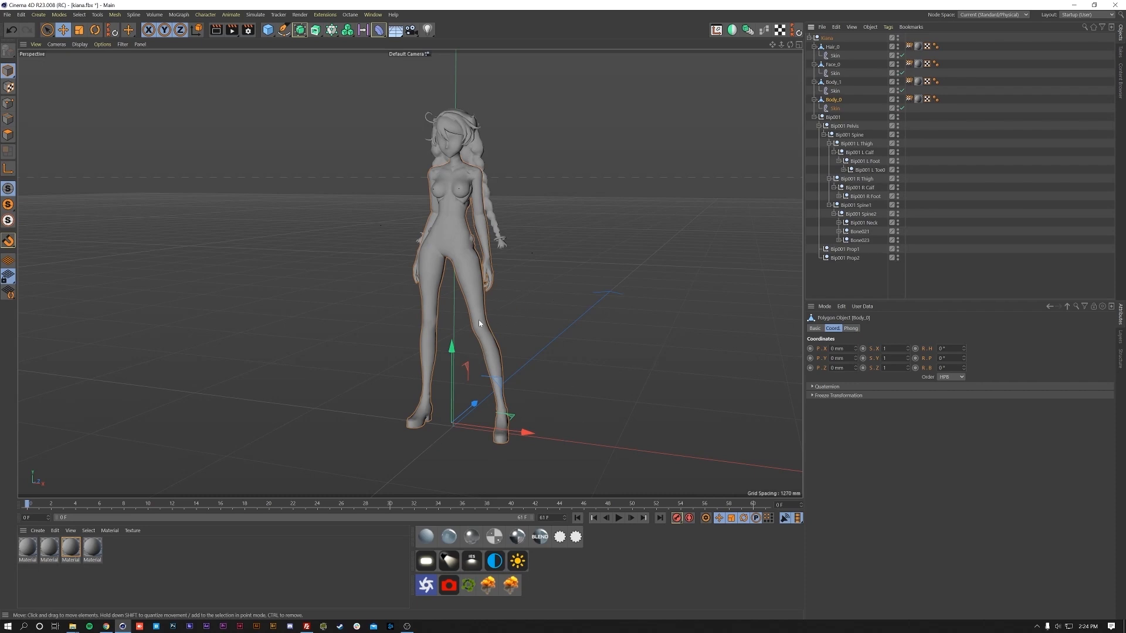
- Try moving the Bip001 Pelvis bone sideways, and undo the move
mouse_move(469, 335)
middle_mouse_down("alt")
mouse_move(463, 396)
mouse_move(462, 347)
middle_mouse_up("alt")
left_click_drag(462, 347, 489, 308, "alt")
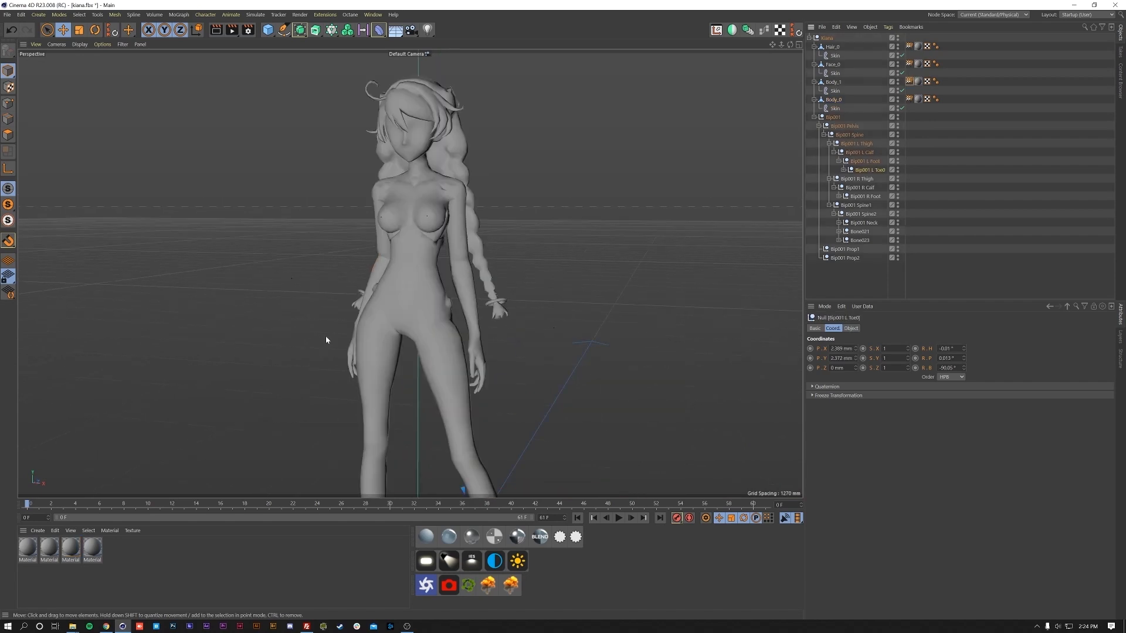
middle_click_drag(326, 337, 296, 195, "alt")
left_click_drag(358, 296, 382, 301, "alt")
middle_click_drag(383, 303, 432, 389, "alt")
left_click(838, 126)
middle_click_drag(432, 267, 441, 315, "alt")
left_click_drag(441, 315, 383, 300, "alt")
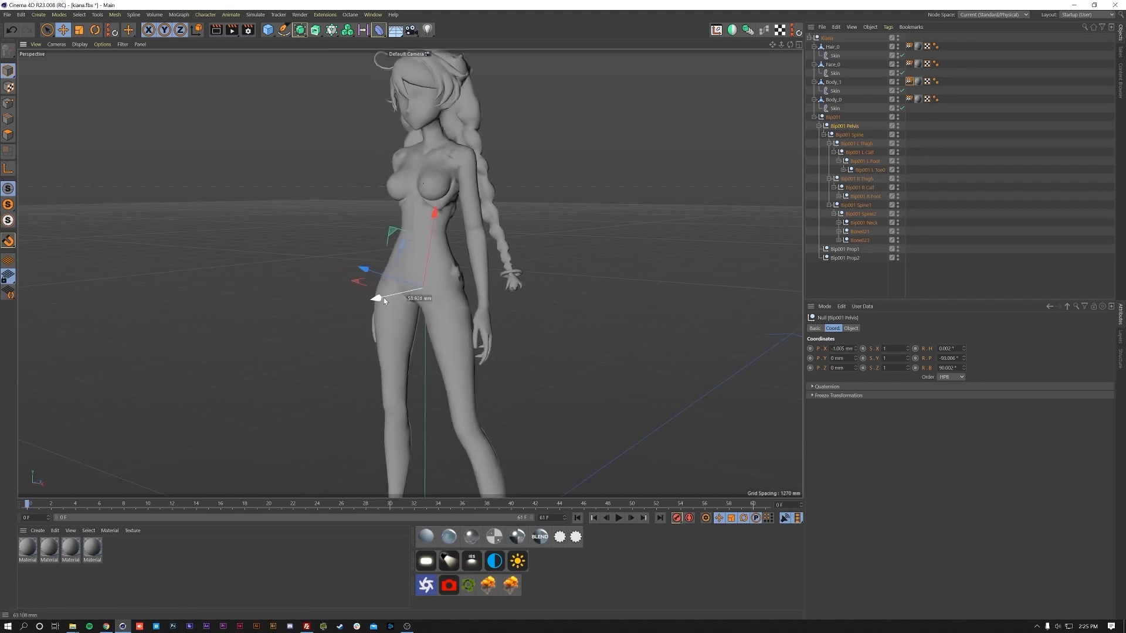
key("ctrl+z")
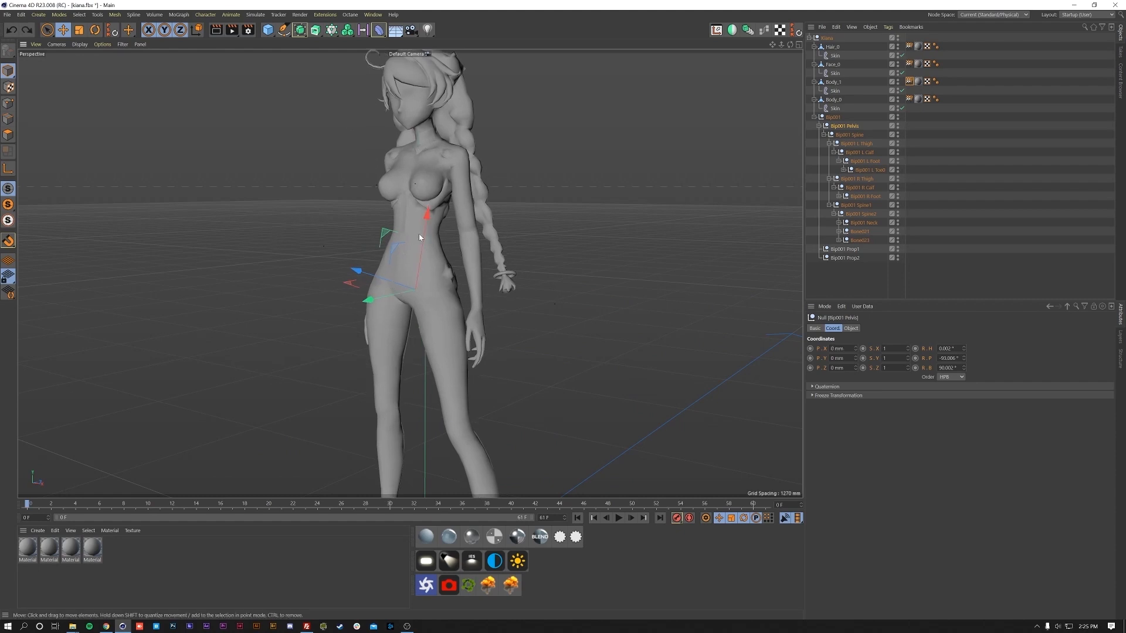
- Try rotating the Bip001 L Thigh bone inward toward the other leg, and undo the rotation
middle_click_drag(412, 307, 435, 316, "alt")
left_click(436, 315)
left_click_drag(434, 312, 469, 320, "alt")
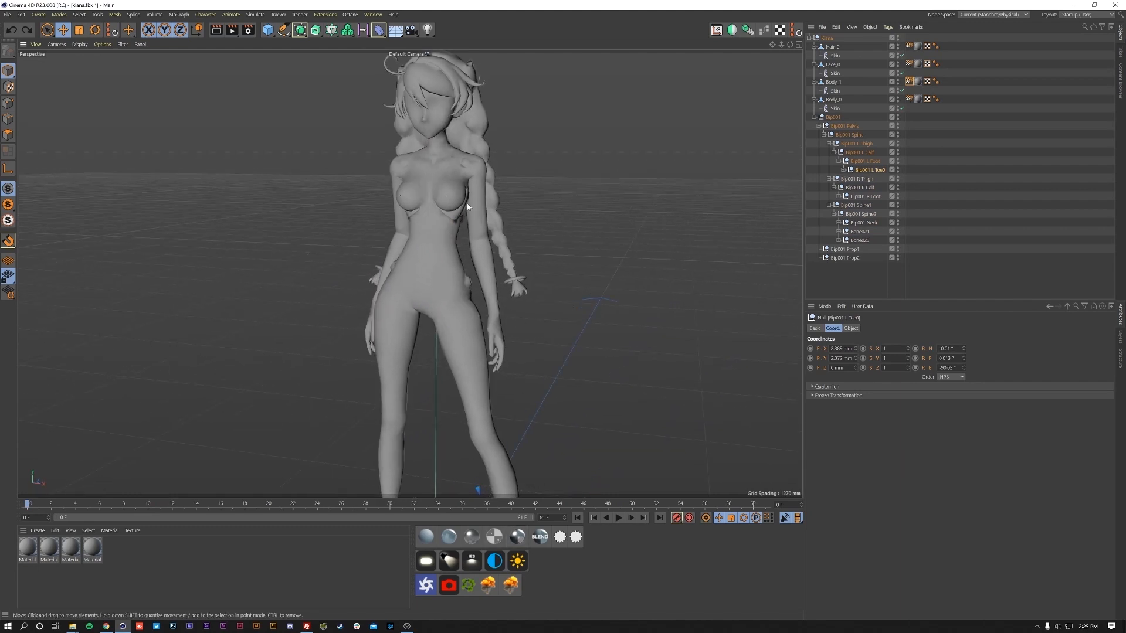
left_click(478, 179)
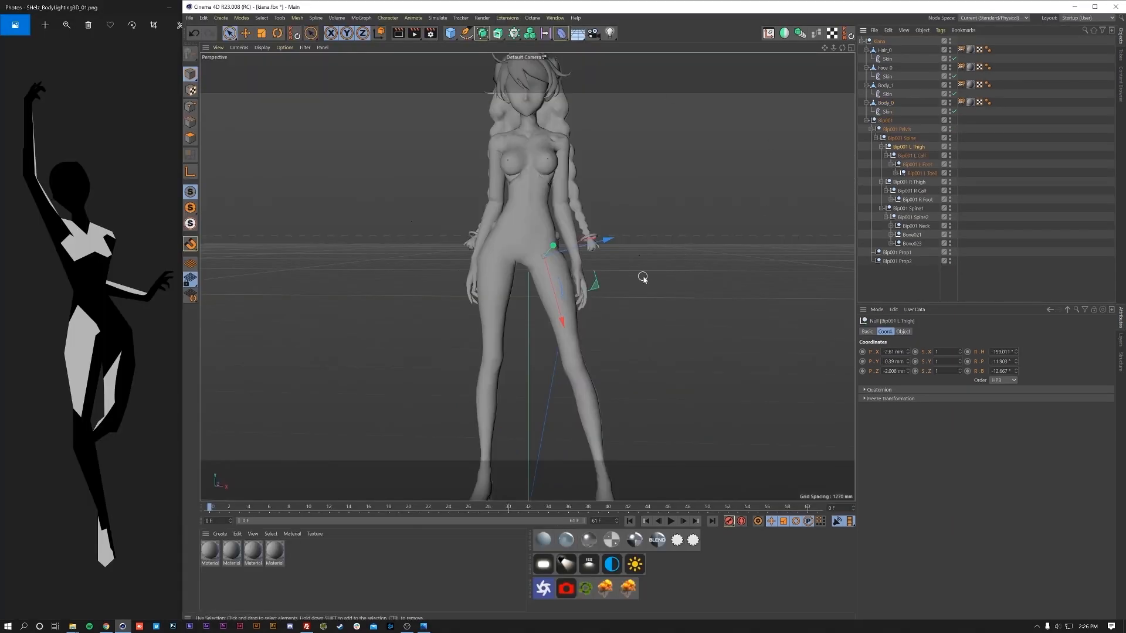
key("r")
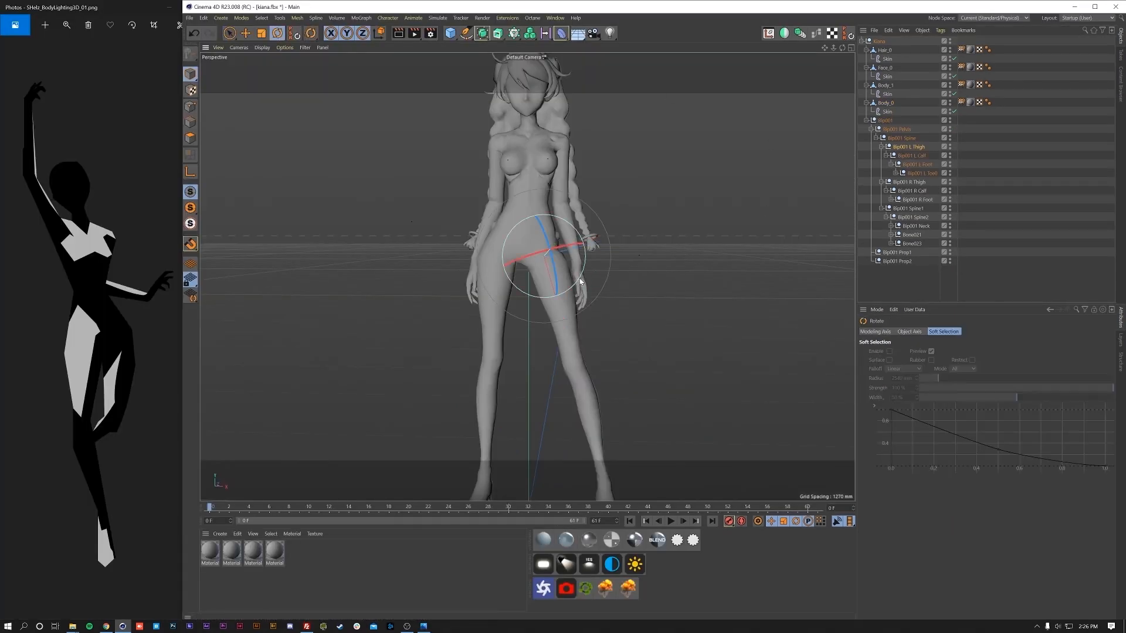
left_click_drag(578, 283, 567, 291)
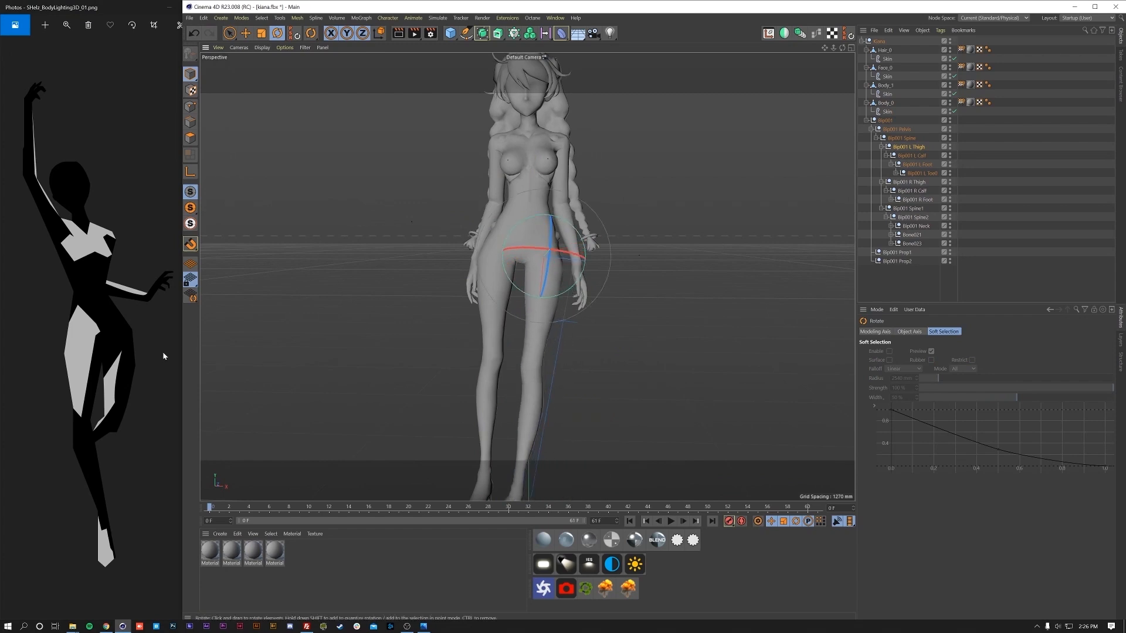
key("ctrl+z")
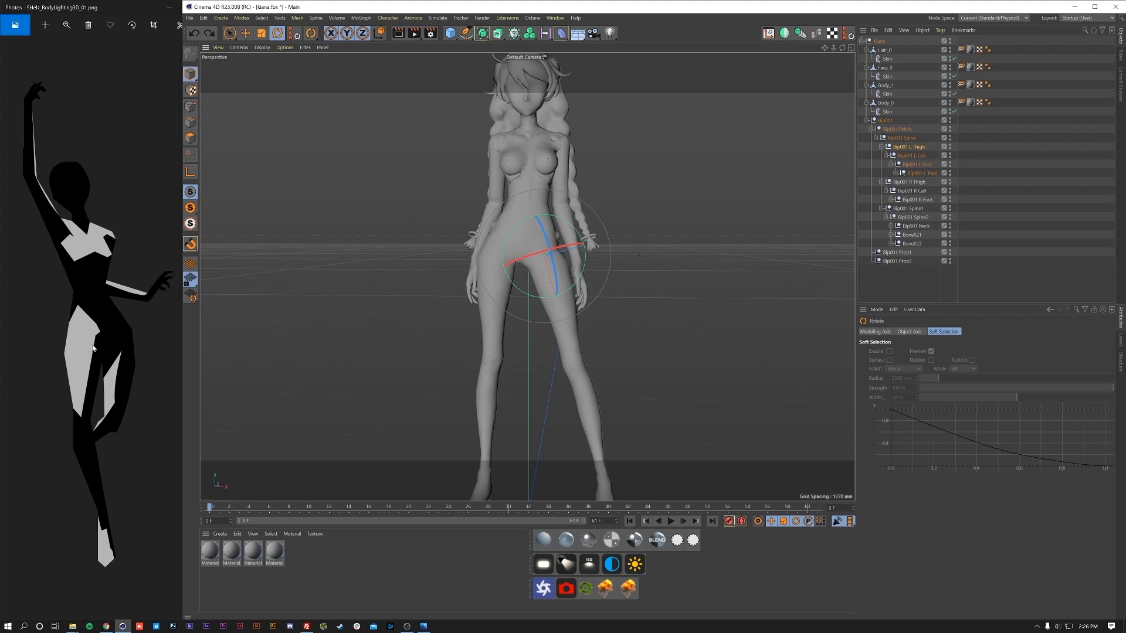
- Tilt the whole figure by rotating the Bip001 Pelvis bone to a pitch of about -58.5°
left_click(894, 129)
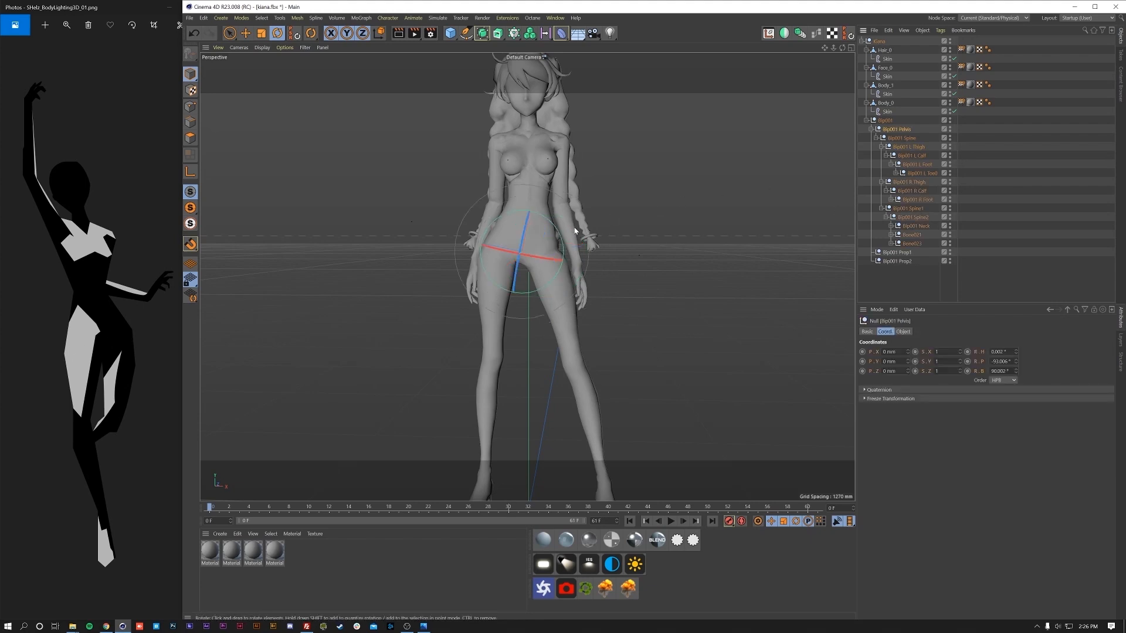
left_click_drag(574, 230, 546, 212)
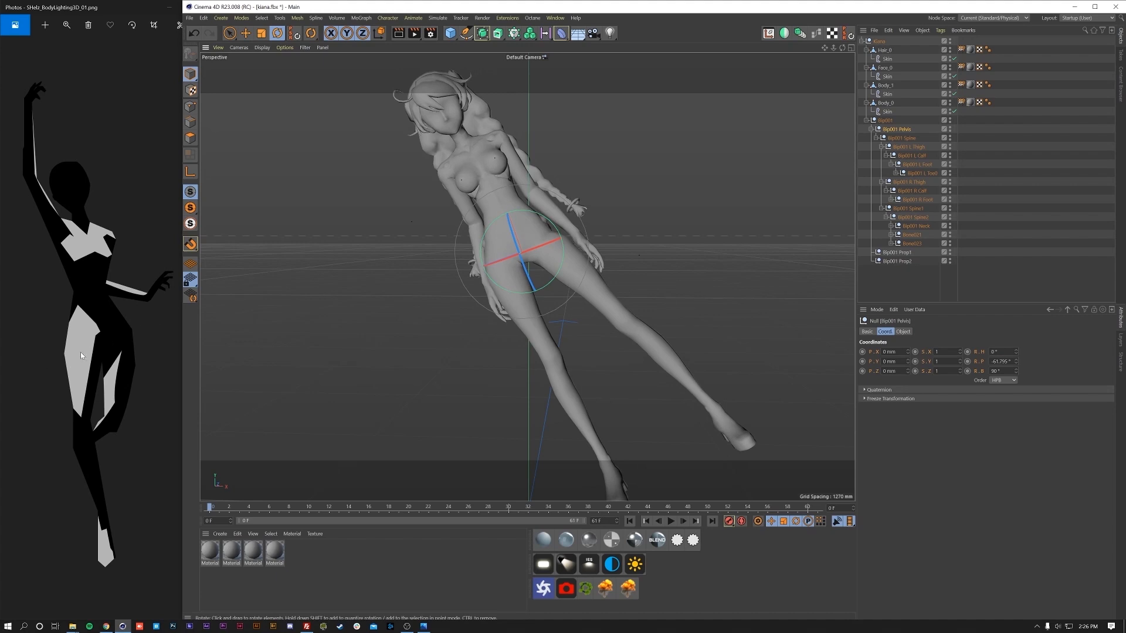
left_click_drag(550, 221, 552, 223)
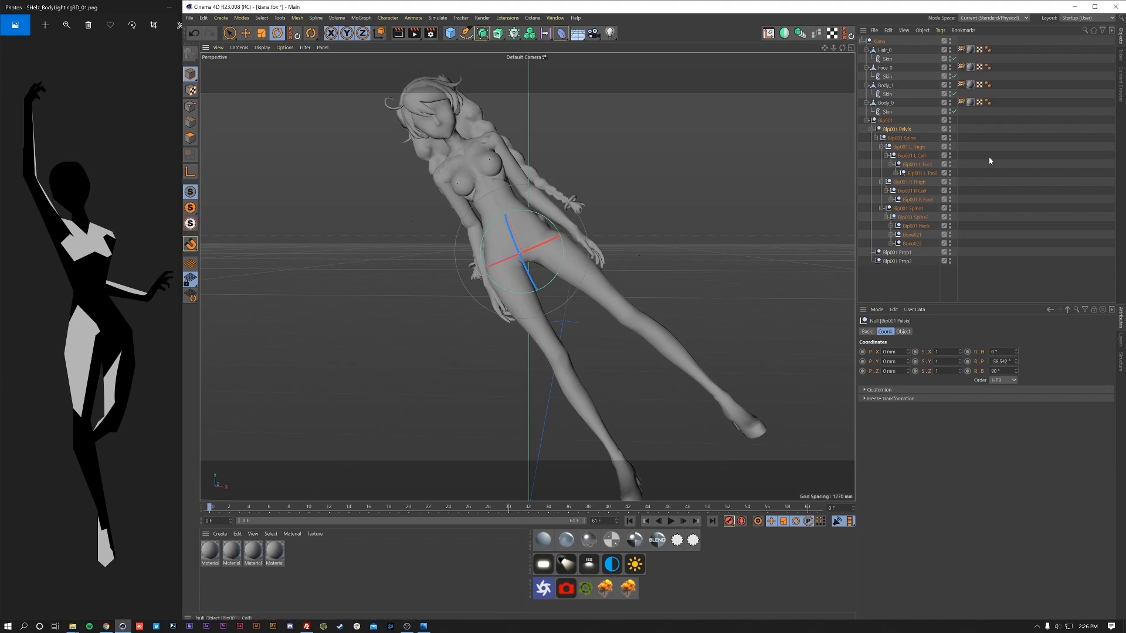
- Rotate the Bip001 R Thigh and L Thigh bones so both legs point down below the tilted hips
left_click(915, 183)
left_click_drag(525, 230, 522, 261)
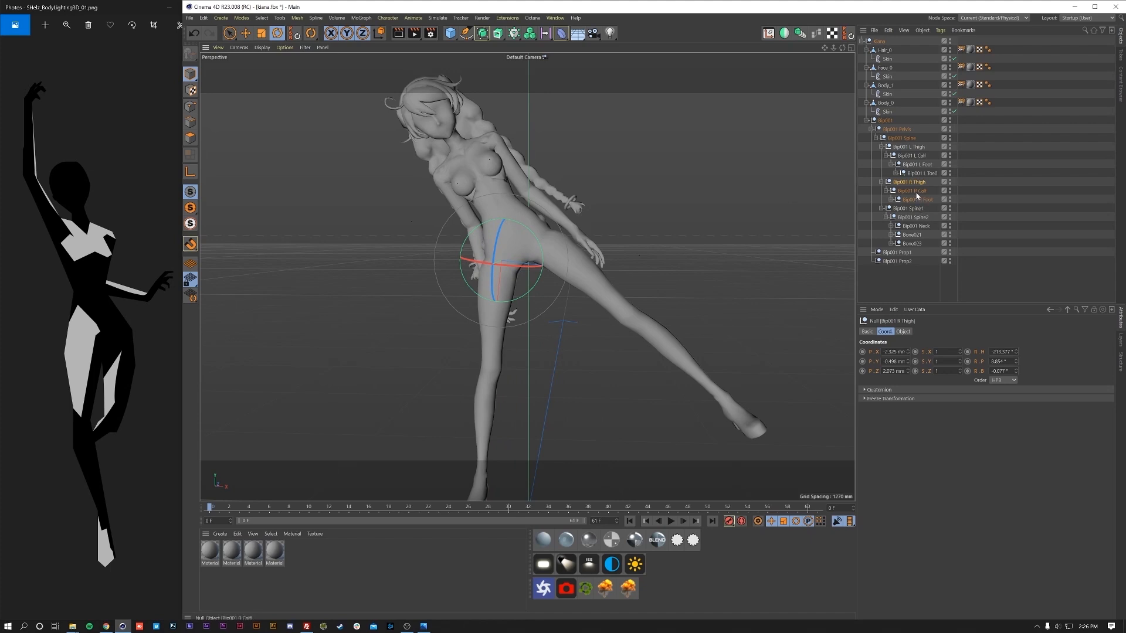
left_click(908, 147)
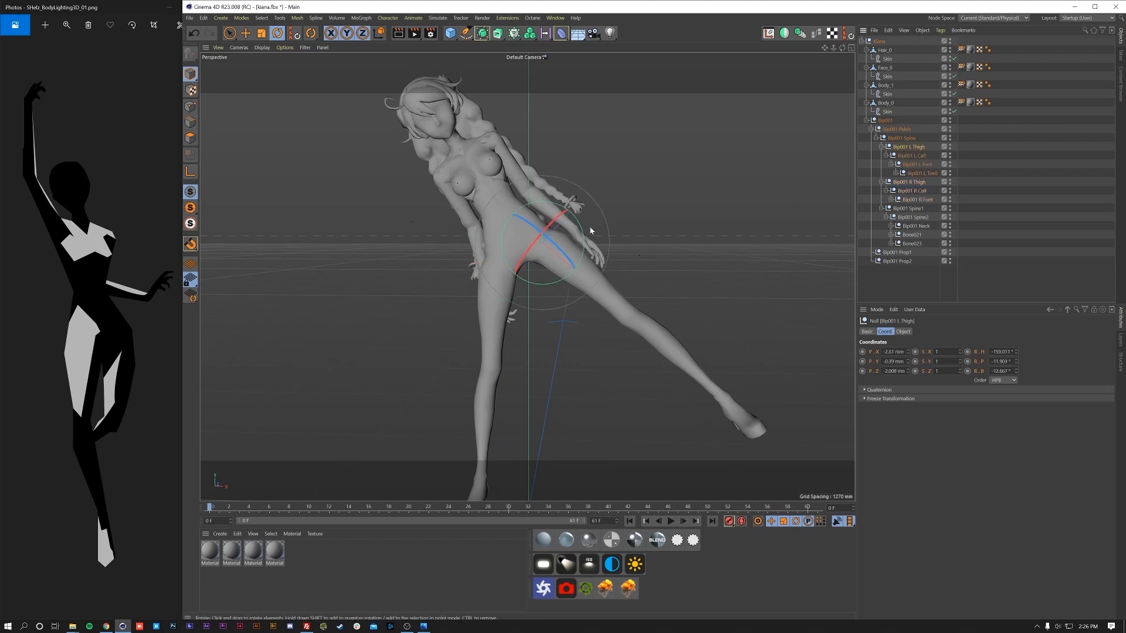
left_click_drag(586, 233, 545, 275)
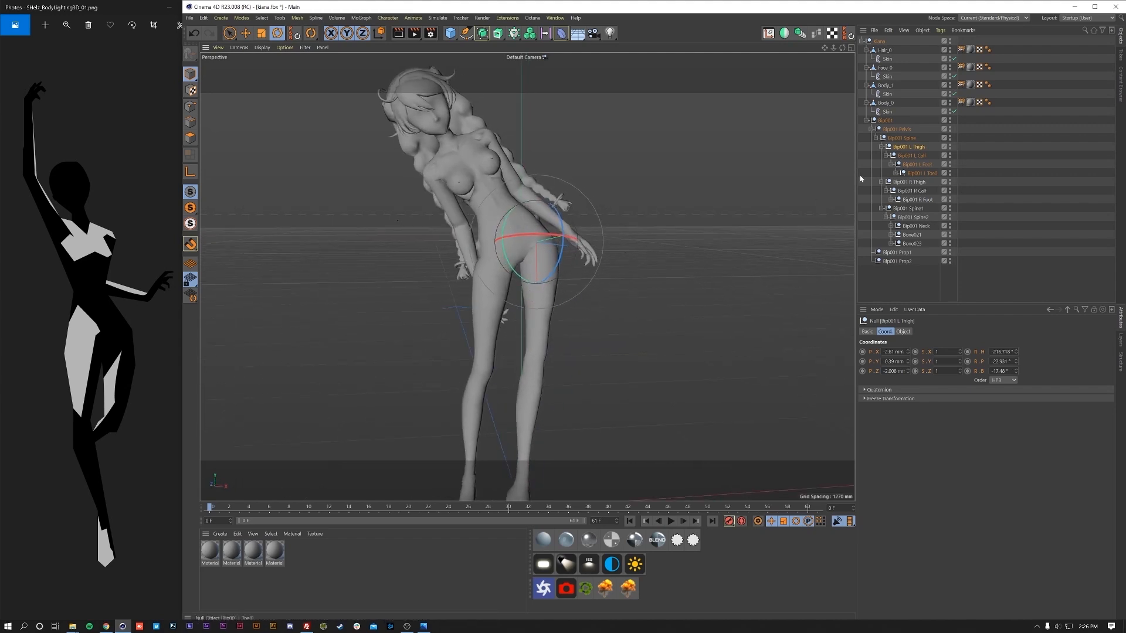
- Bend the left knee backward by rotating the Bip001 L Calf bone to a bank of about 94.8°
left_click(918, 155)
left_click_drag(744, 246, 566, 387, "alt")
left_click_drag(543, 351, 812, 219, "alt")
- Rotate the Bip001 L Thigh bone to about -212.5° heading, -10.4° pitch and -16.2° bank
left_click(909, 147)
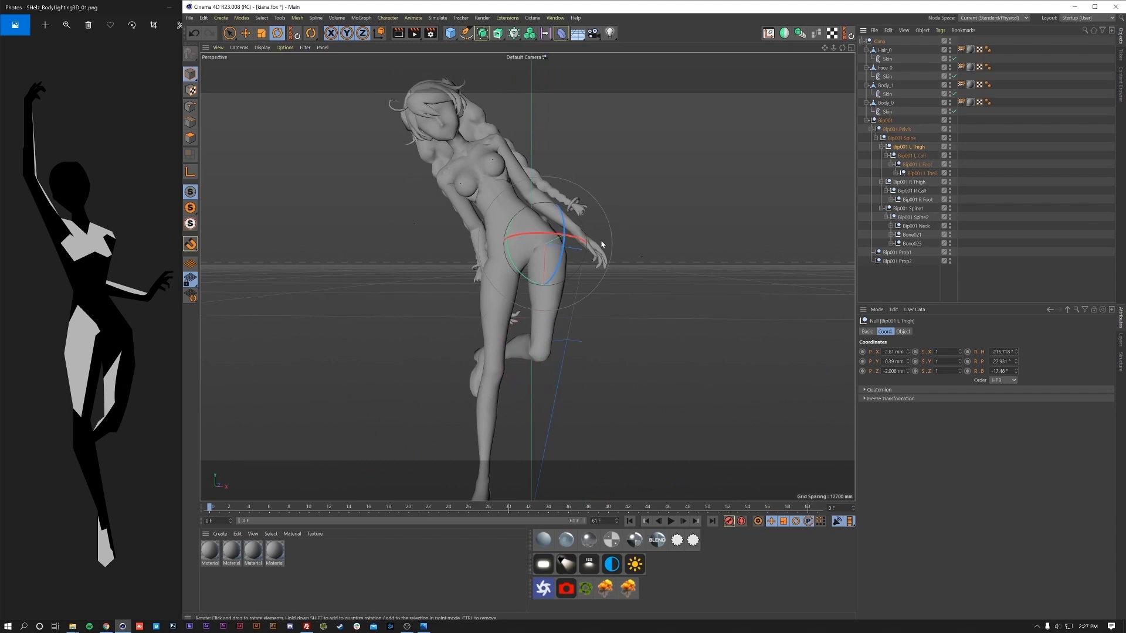
left_click_drag(575, 242, 583, 267)
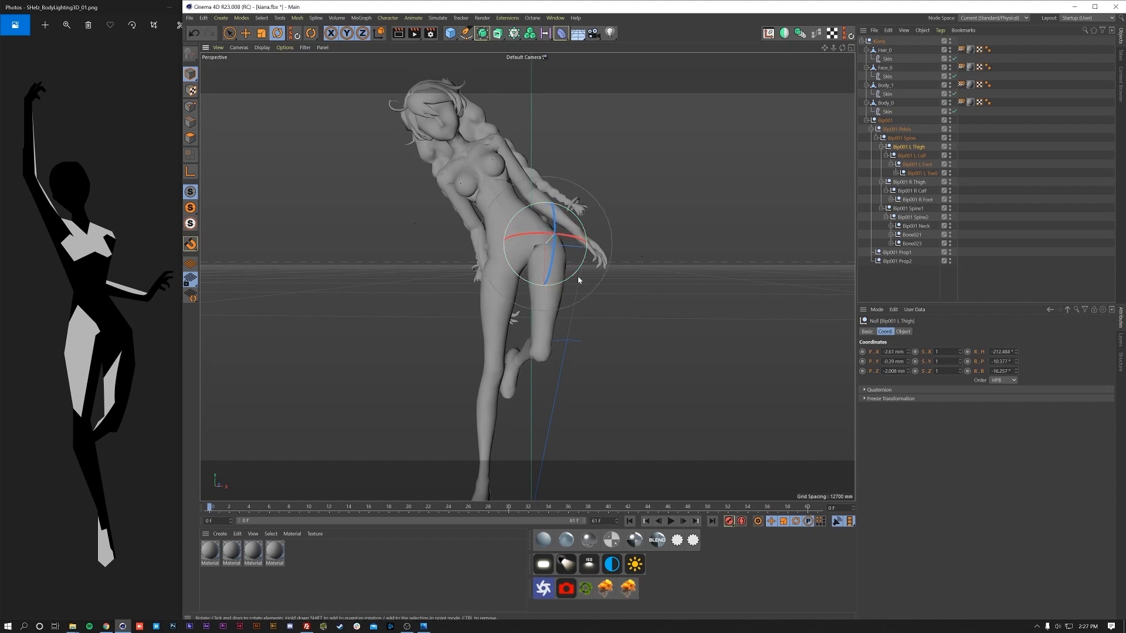
left_click_drag(531, 357, 558, 356, "alt")
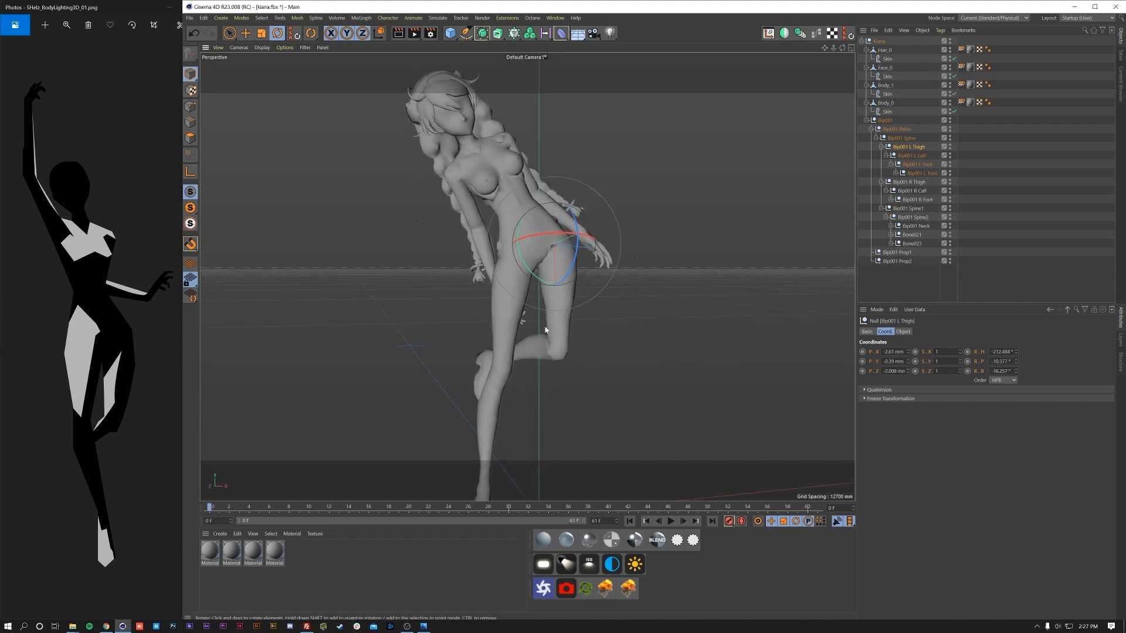
- Refine the left knee bend by rotating the Bip001 L Calf bone to a bank of about 97.2°
left_click(913, 156)
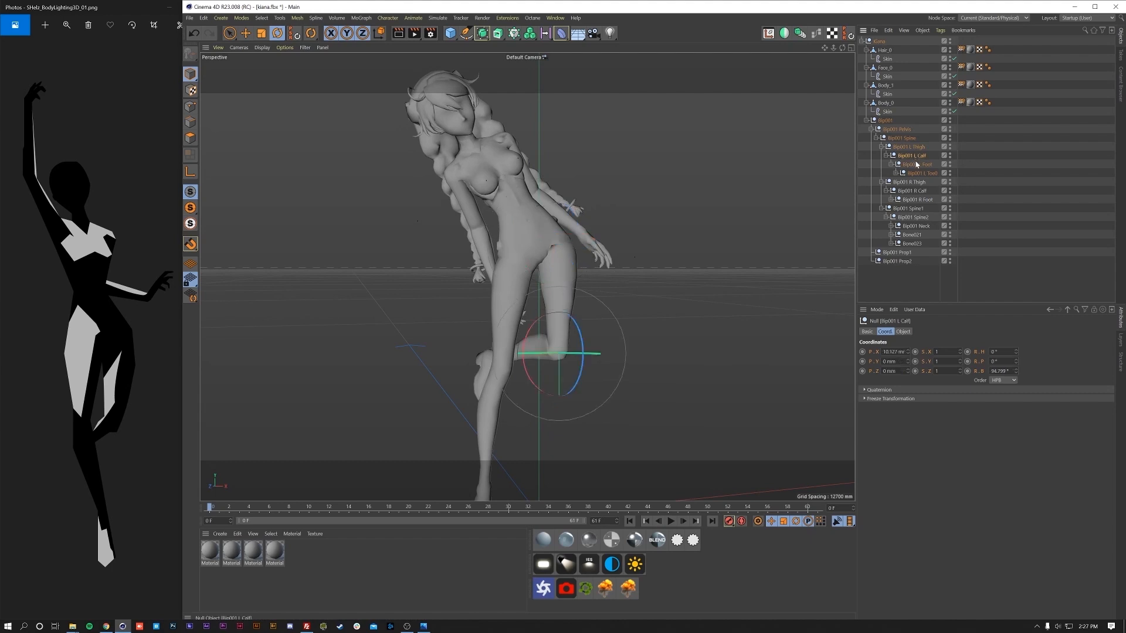
left_click_drag(586, 341, 534, 338)
key("ctrl+z")
key("ctrl+z")
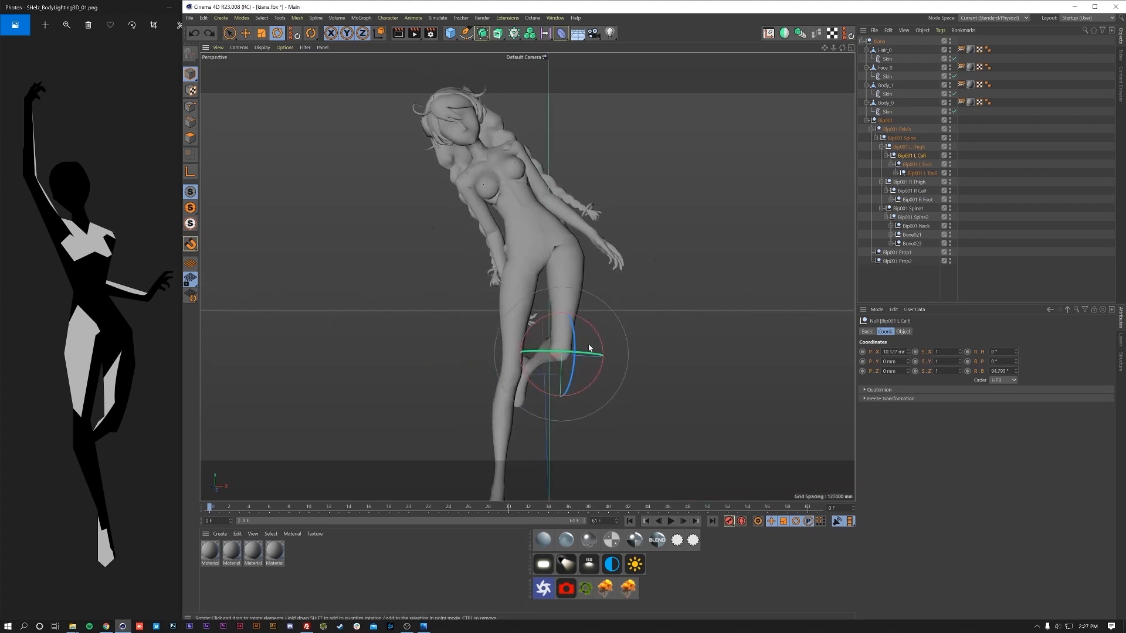
left_click_drag(575, 347, 575, 351)
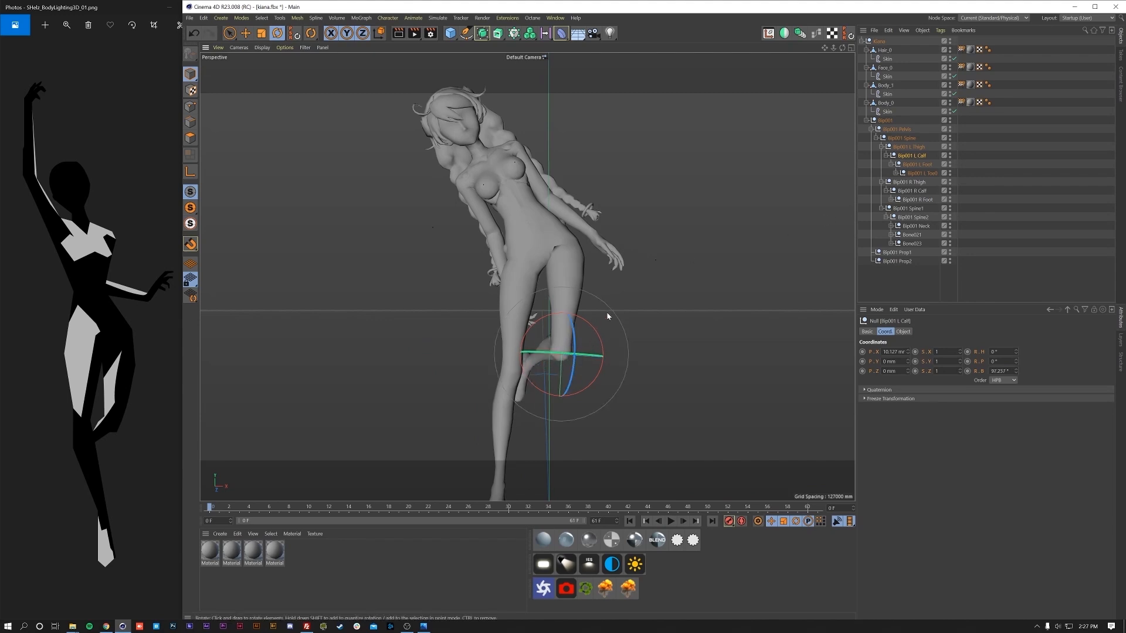
- Rotate the Bip001 R Thigh and R Calf bones to bend the standing right leg slightly at the knee
left_click(915, 183)
left_click_drag(519, 278, 541, 227, "alt")
left_click(917, 193)
left_click_drag(563, 369, 553, 392)
middle_click_drag(551, 382, 566, 303, "alt")
- Rotate the Bip001 R Foot and R Toe0 bones to pose the standing foot
left_click(918, 199)
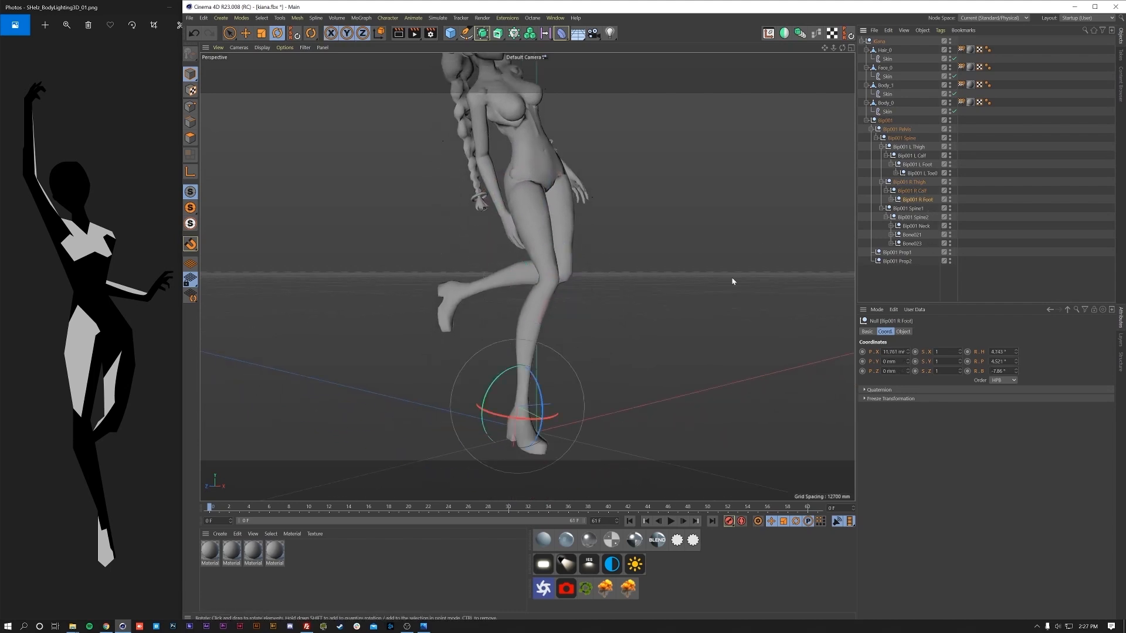
left_click_drag(545, 392, 549, 421)
left_click(890, 200)
left_click(921, 208)
left_click_drag(547, 449, 543, 459)
- Pose the raised left foot by rotating Bip001 L Foot, and rotate L Toe0 to a bank of about -65.7°
left_click_drag(530, 330, 614, 337, "alt")
left_click(918, 164)
left_click_drag(432, 297, 591, 280)
left_click(909, 173)
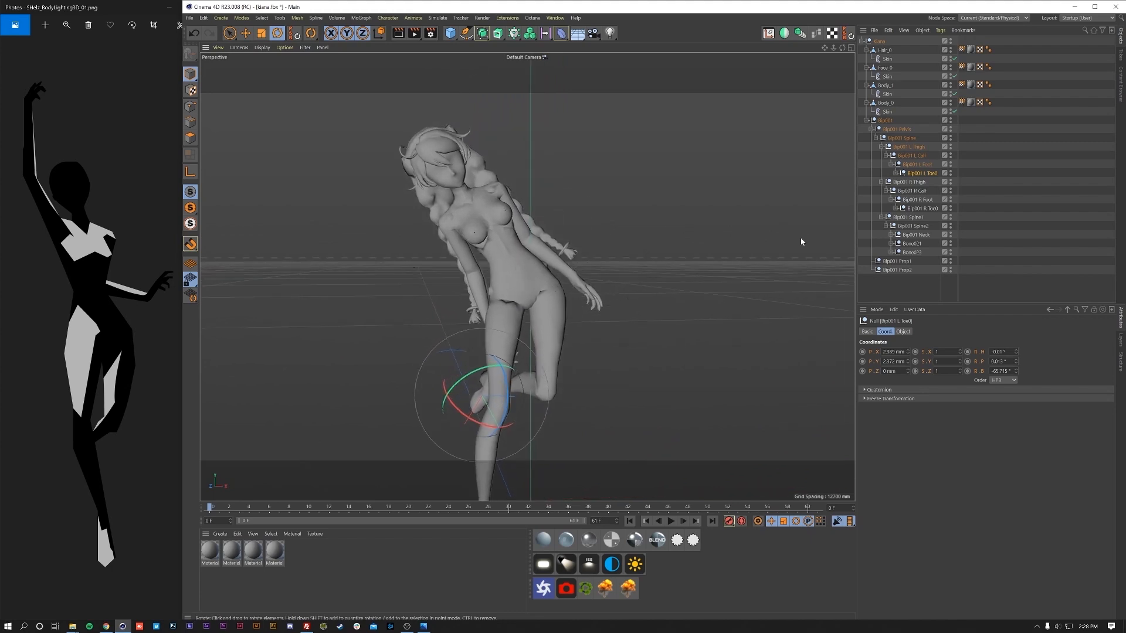
- Rotate Bip001 Spine1 to a heading of about -6.4° and rotate Spine2 to bring the upper torso upright
left_click(908, 217)
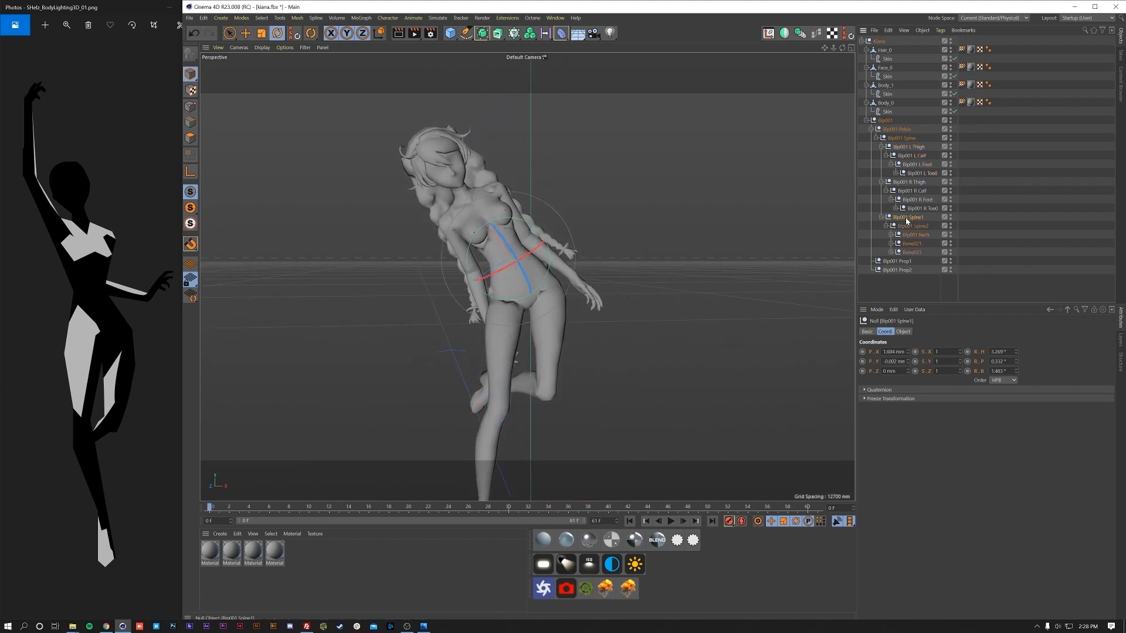
left_click_drag(544, 245, 560, 276)
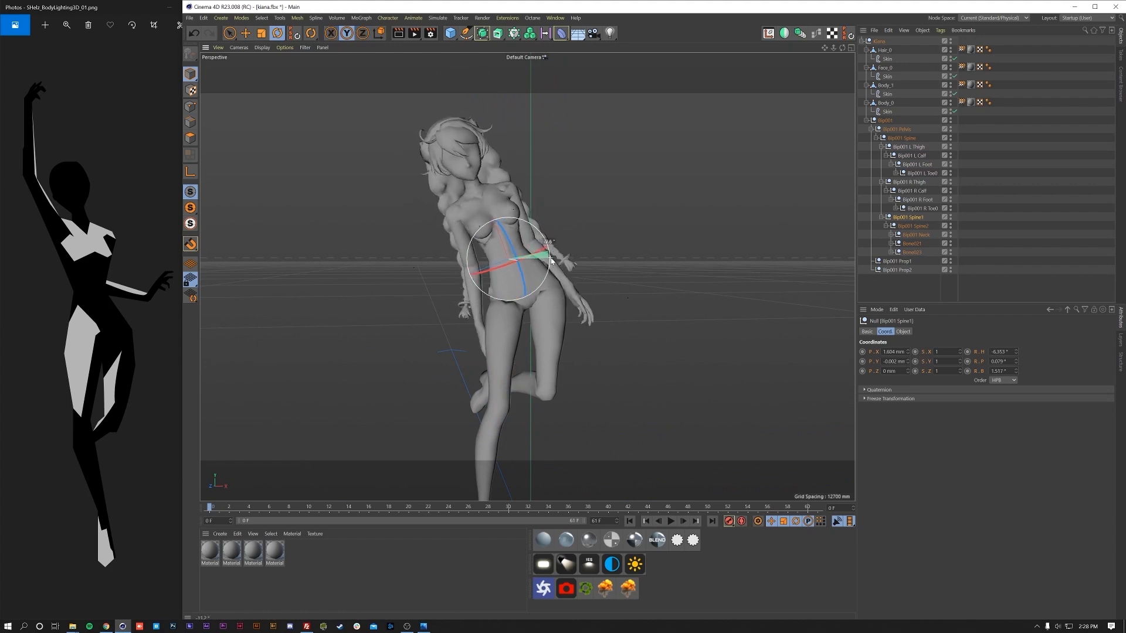
left_click(909, 140)
mouse_move(539, 239)
left_mouse_down()
mouse_move(549, 244)
mouse_move(535, 250)
left_mouse_up()
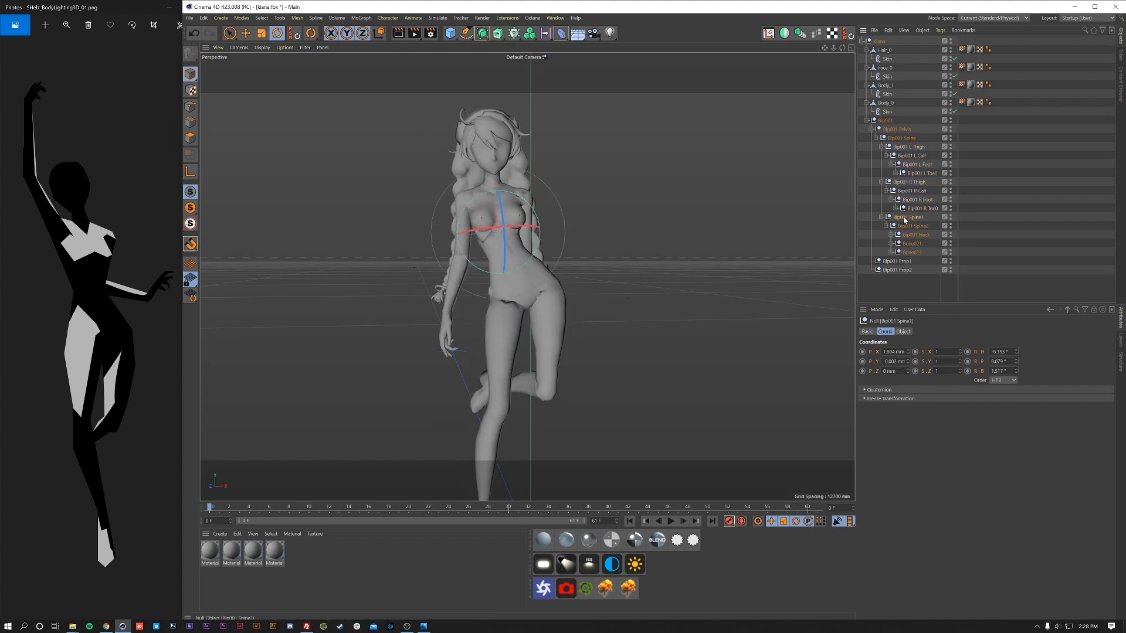
- Move the Bip001 Spine1 bone sideways to shift the upper body over the hips
key("e")
left_click_drag(468, 269, 488, 276)
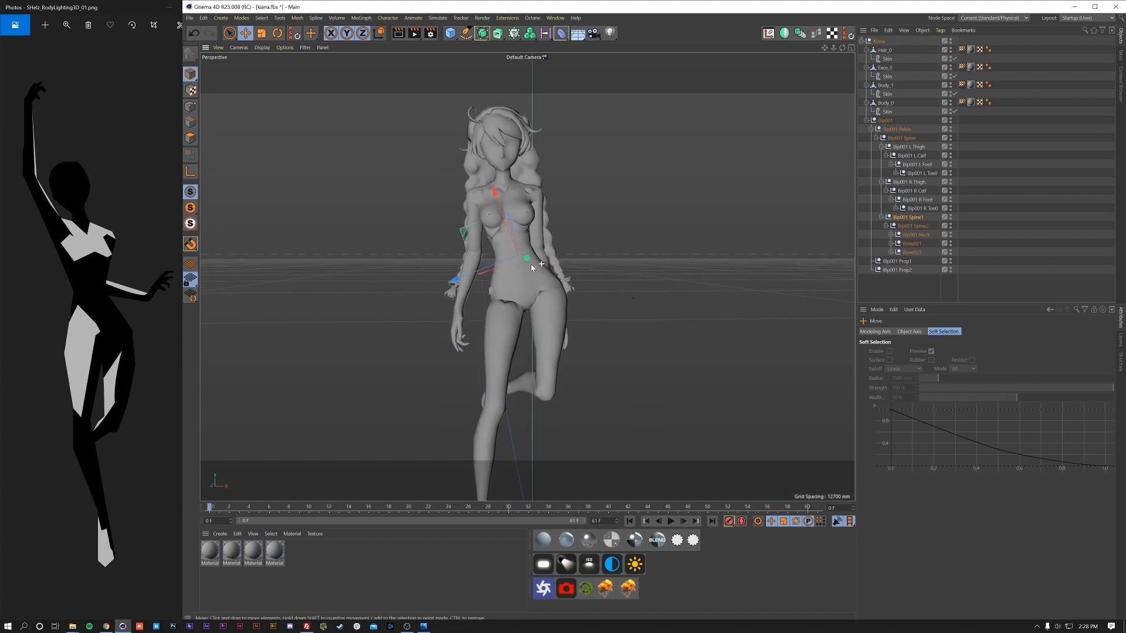
middle_click_drag(488, 277, 488, 320, "alt")
- Move the Bip001 Spine2 bone slightly sideways and rotate it to level the chest
left_click(911, 226)
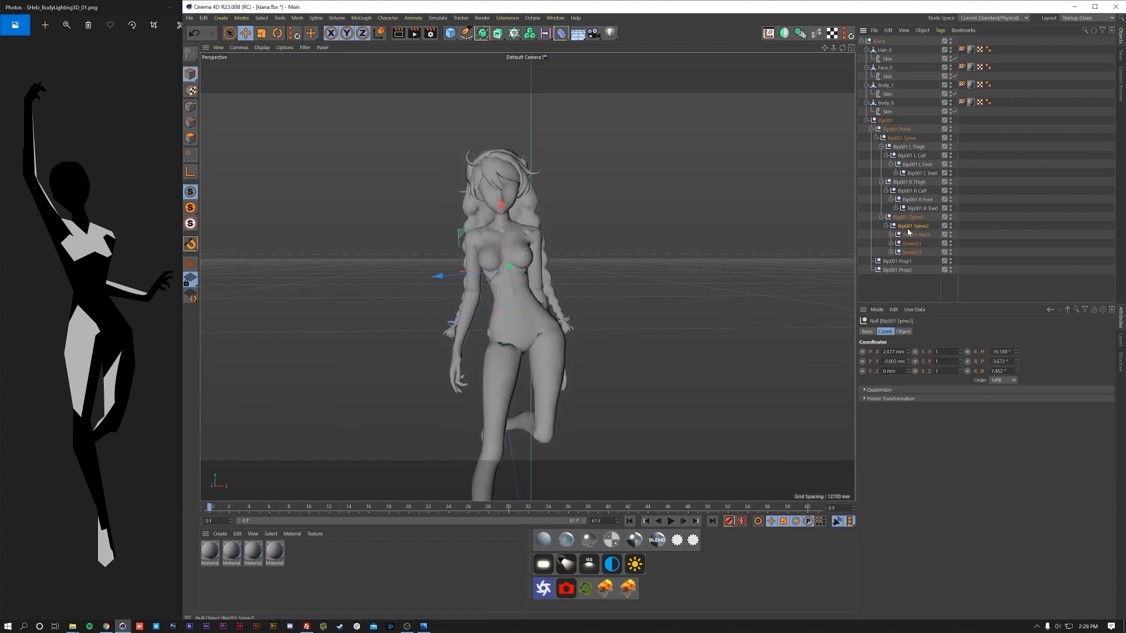
left_click_drag(526, 266, 533, 269)
key("r")
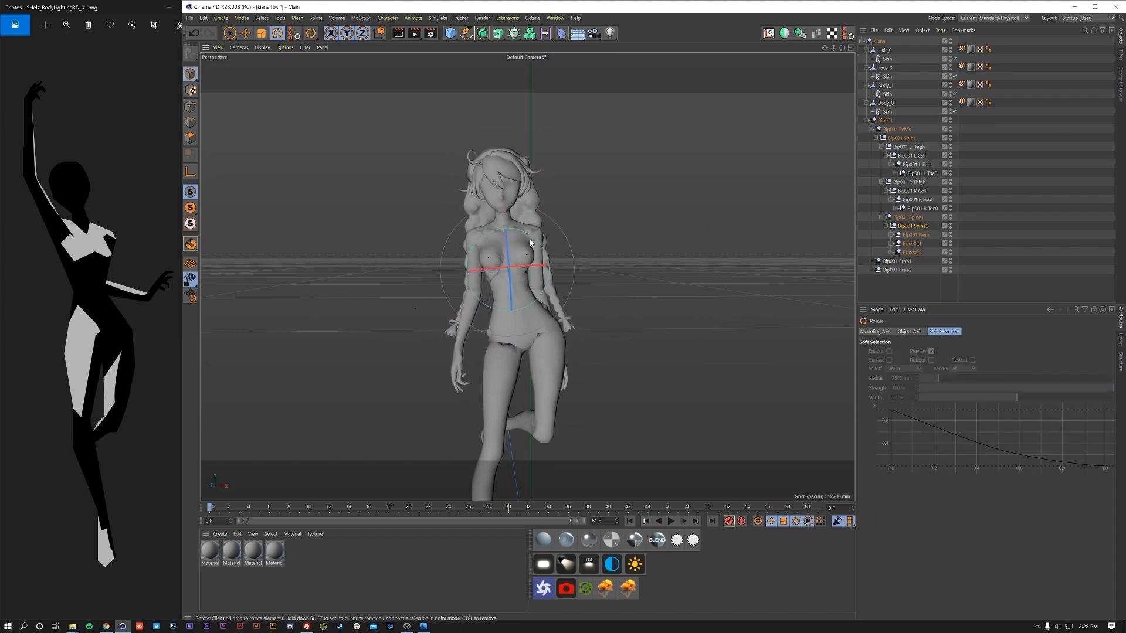
left_click_drag(531, 260, 543, 252)
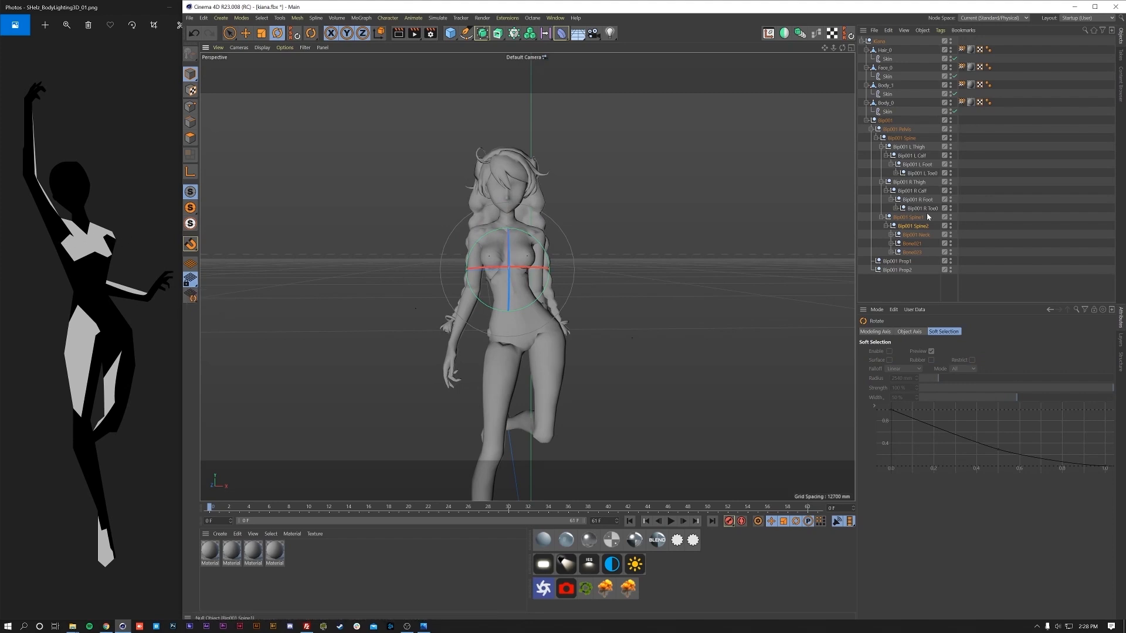
- Rotate Bip001 Spine1 slightly and turn Spine2 to a heading of about -18.8° to twist and tilt the chest
left_click(906, 217)
left_click_drag(548, 278, 536, 279)
key("e")
key("r")
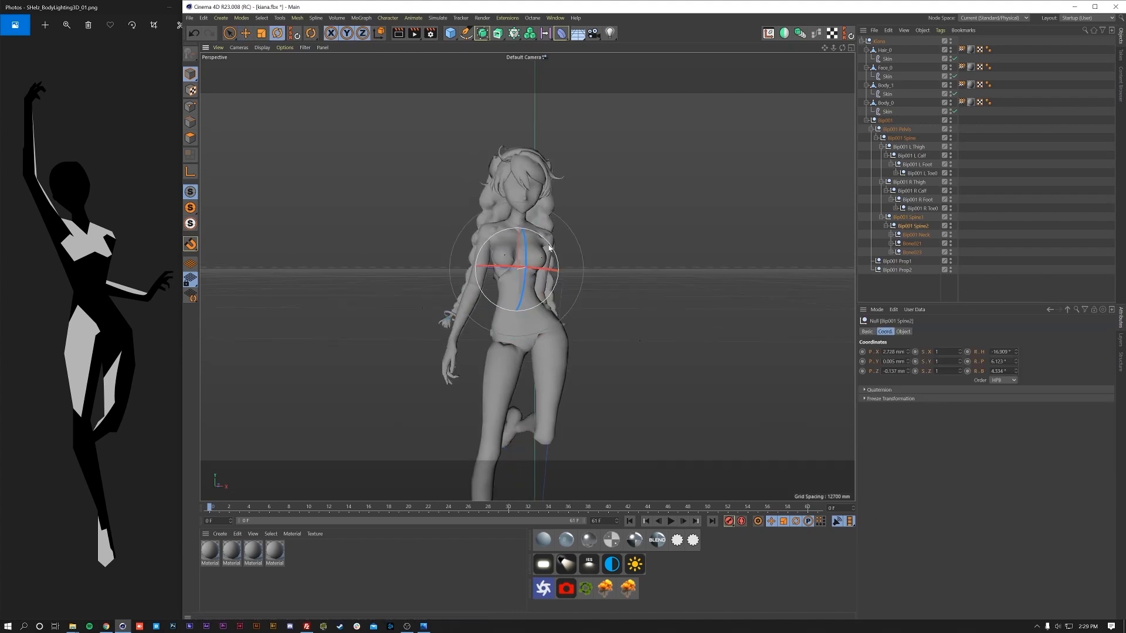
left_click_drag(549, 248, 550, 248)
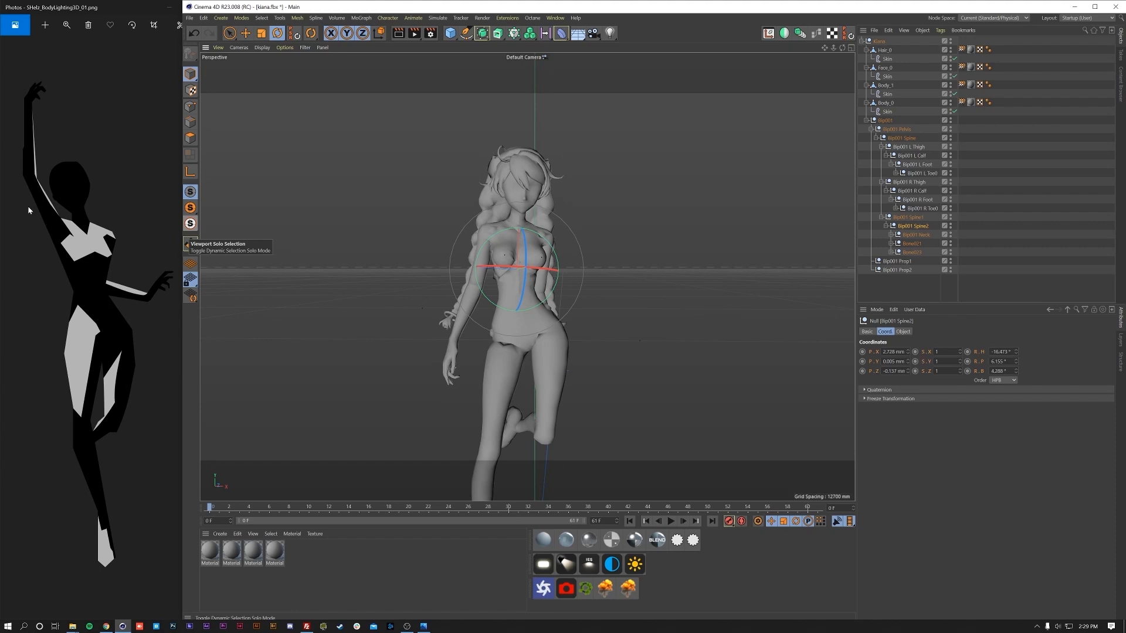
mouse_move(540, 248)
left_mouse_down()
mouse_move(529, 369)
mouse_move(530, 352)
mouse_move(634, 349)
mouse_move(530, 344)
mouse_move(565, 260)
mouse_move(550, 247)
left_mouse_up()
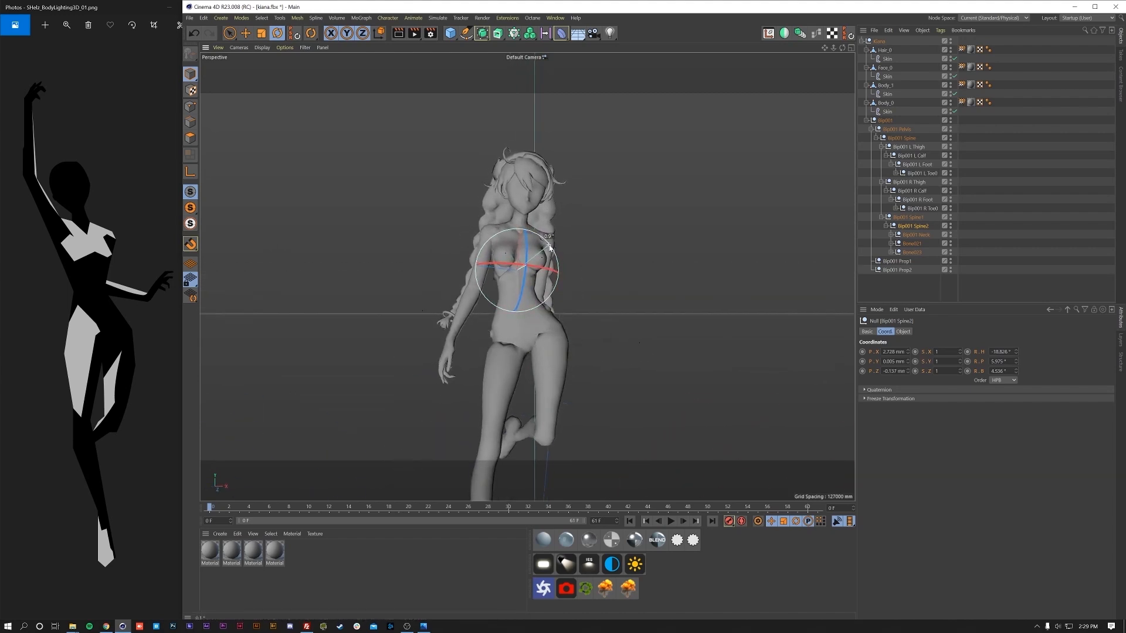
- Rotate Bip001 Neck to a heading of about 3.2°, a pitch of about -10.9° and a bank of about -3.5°
left_click(916, 235)
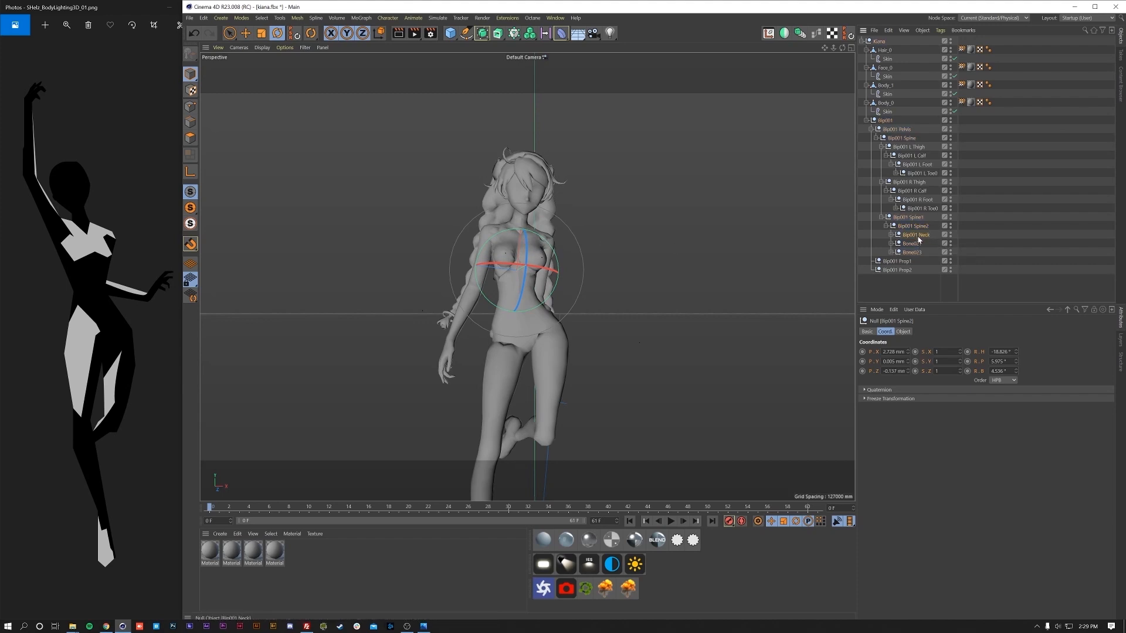
left_click_drag(543, 222, 526, 208)
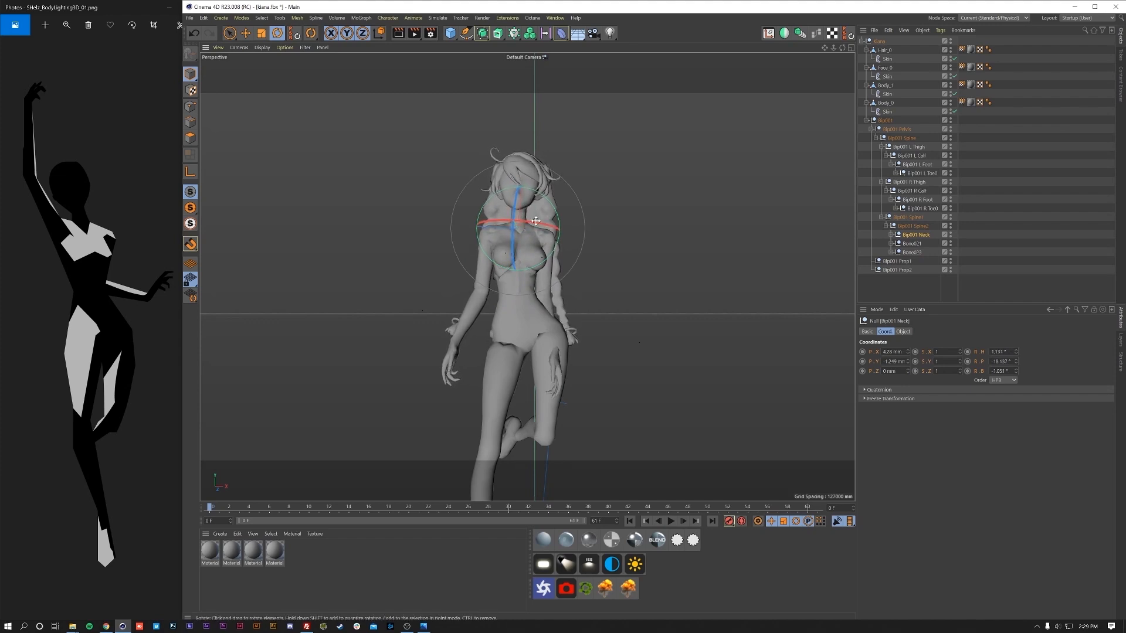
left_click_drag(537, 250, 492, 245)
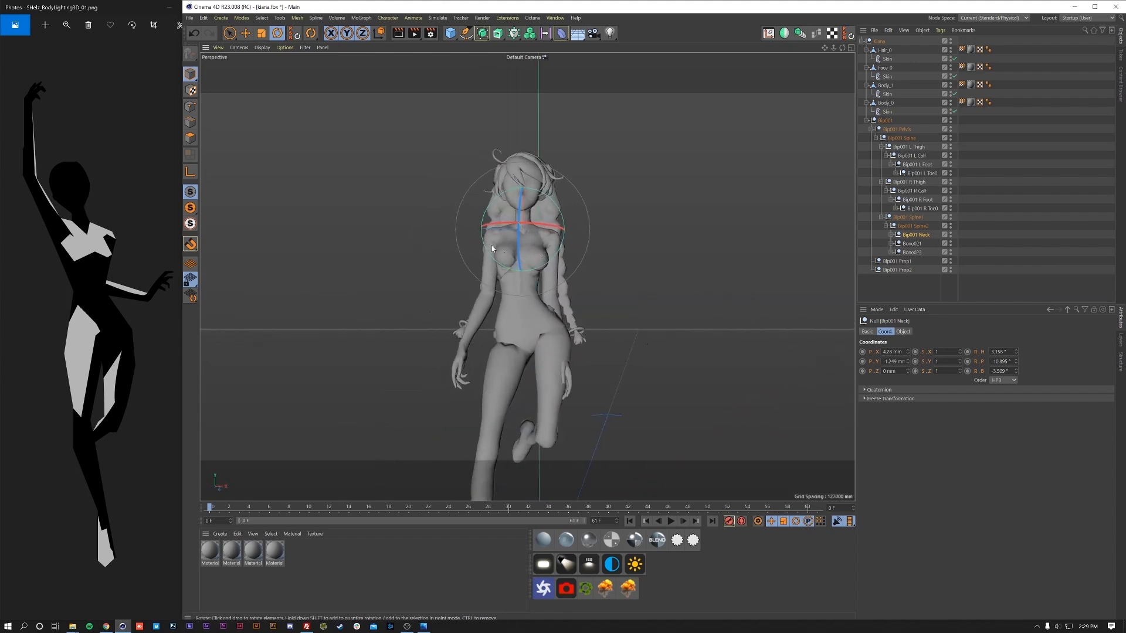
- Expand the neck hierarchy and rotate Bip001 L Clavicle to set the slope of the left shoulder
left_click(892, 236)
left_click(913, 244)
left_click(918, 252)
left_click_drag(546, 246, 567, 262)
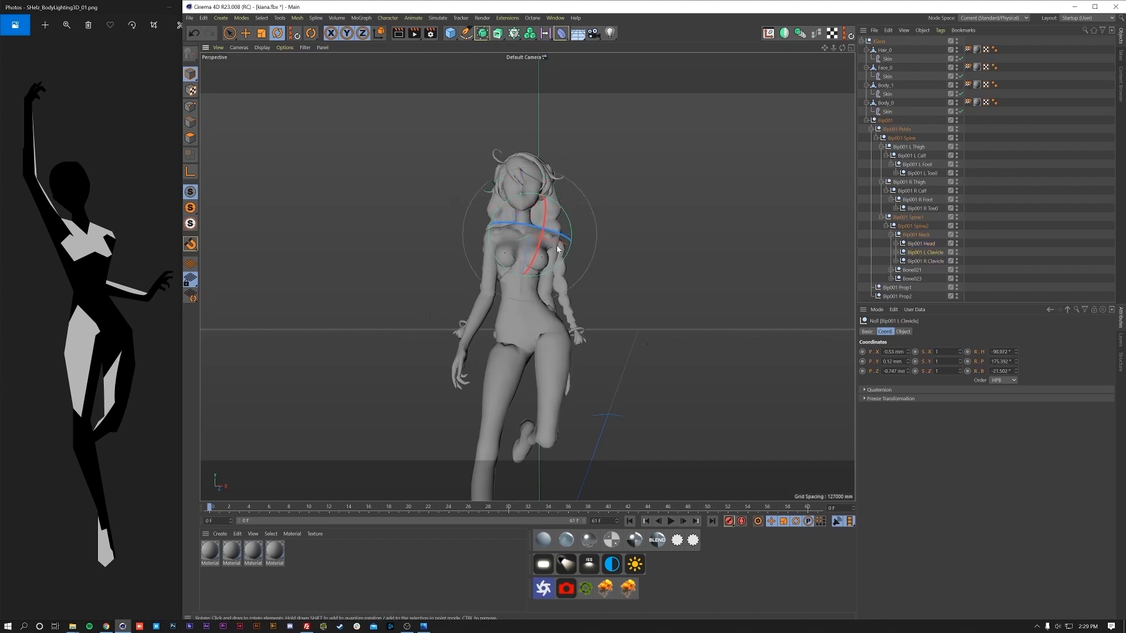
middle_click_drag(533, 244, 547, 293, "alt")
right_click_drag(538, 286, 566, 271, "alt")
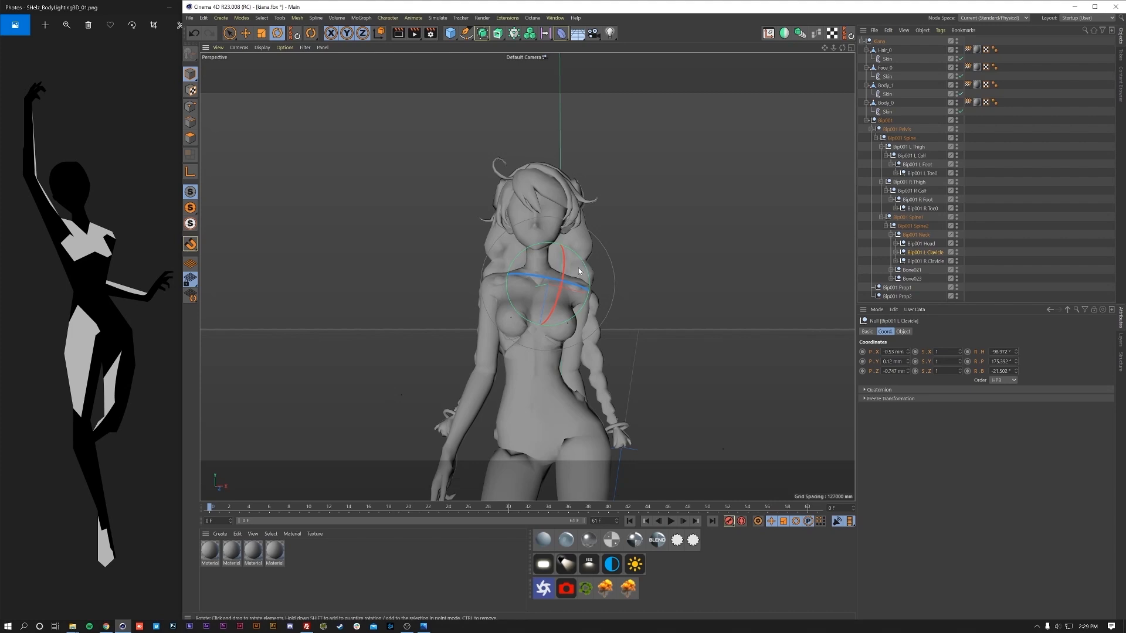
left_click_drag(581, 269, 543, 272)
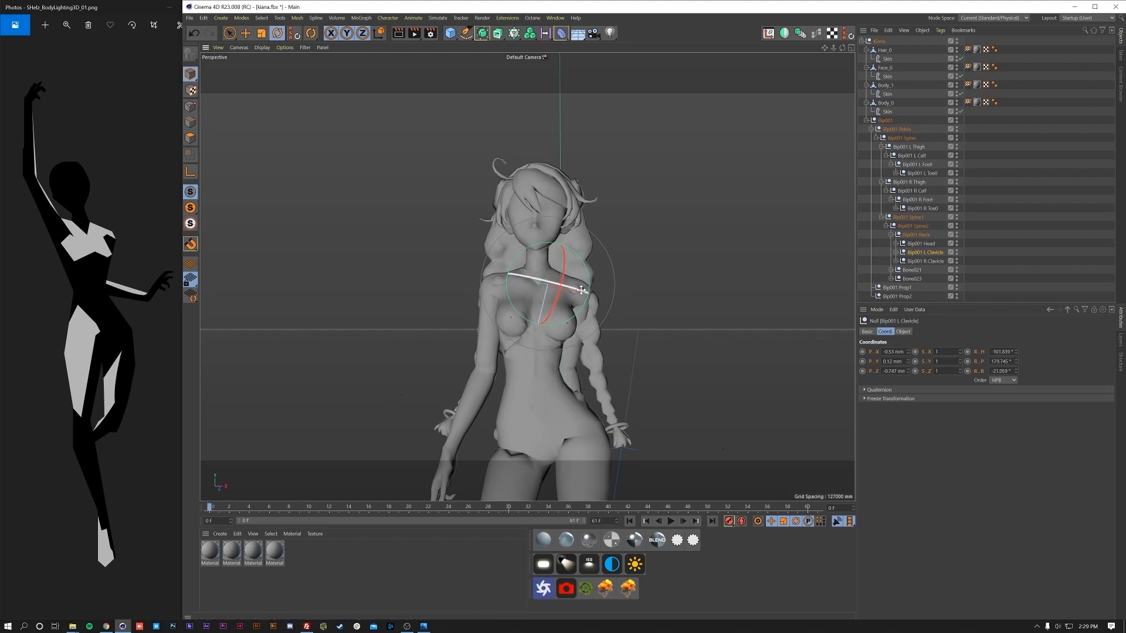
mouse_move(577, 279)
left_mouse_down()
mouse_move(587, 264)
mouse_move(588, 278)
mouse_move(543, 286)
mouse_move(589, 284)
mouse_move(588, 273)
left_mouse_up()
- Rotate Bip001 R Clavicle to lift the right shoulder and swing the right arm outward
left_click(928, 262)
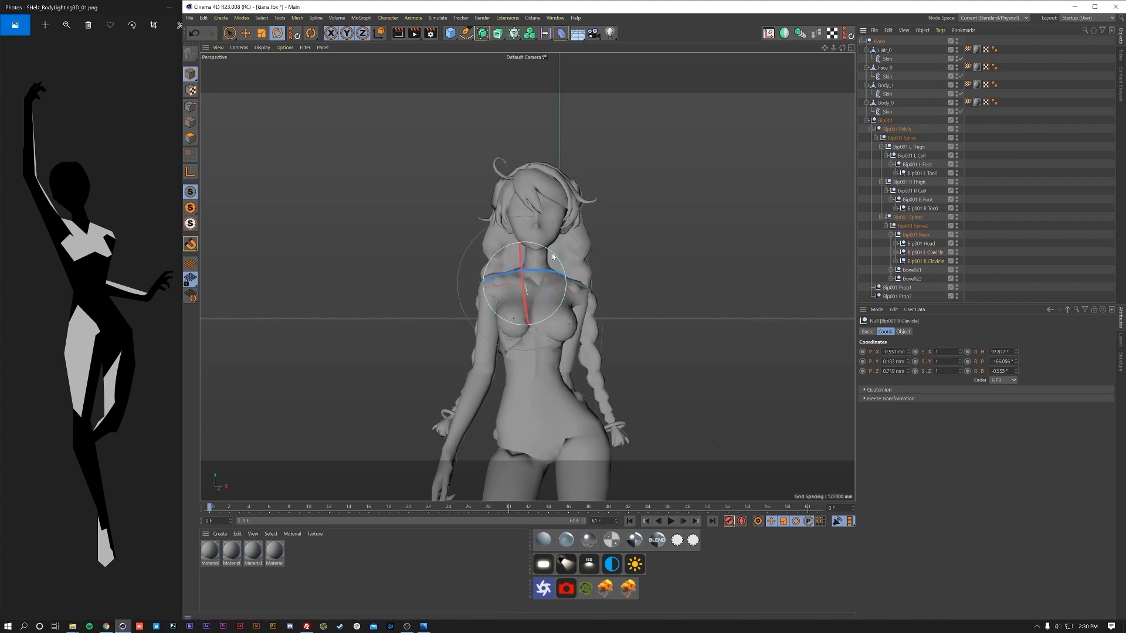
mouse_move(554, 256)
left_mouse_down()
mouse_move(541, 266)
mouse_move(561, 269)
left_mouse_up()
key("e")
key("r")
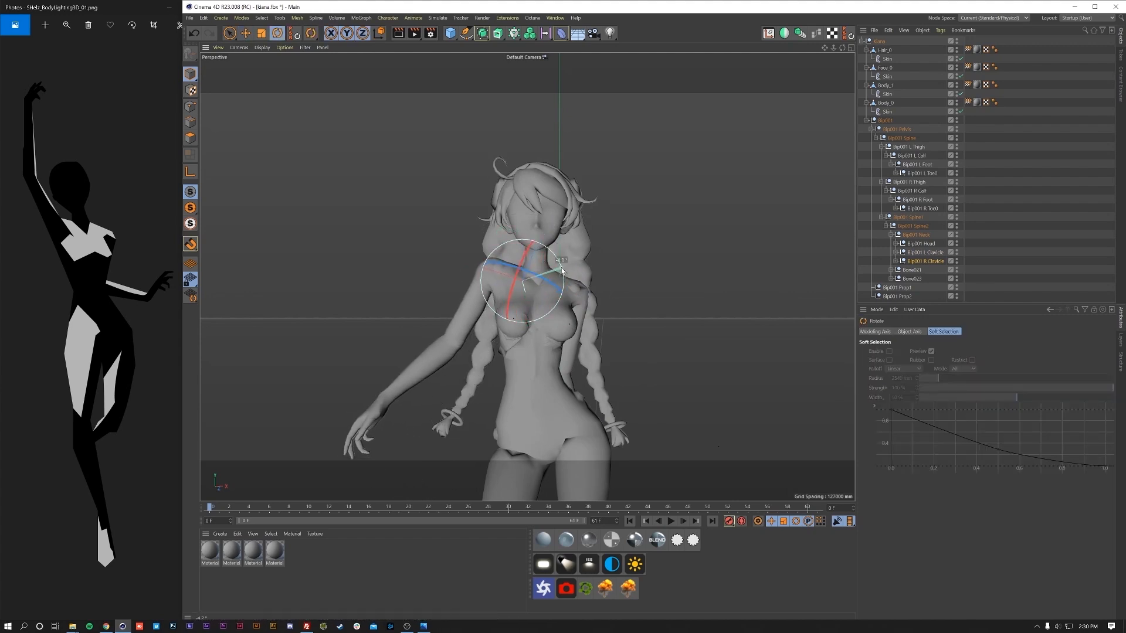
- Rotate Bip001 R UpperArm to raise the right arm overhead, and readjust R Clavicle to a heading of about 78.9°
left_click(896, 261)
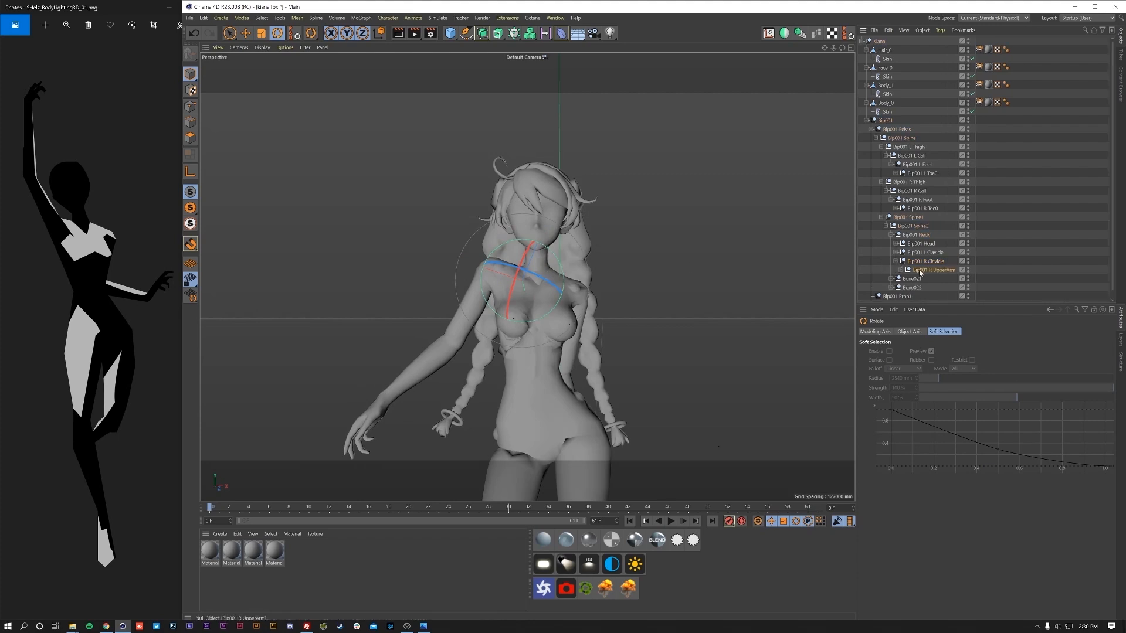
left_click(920, 271)
left_click_drag(480, 263, 516, 277)
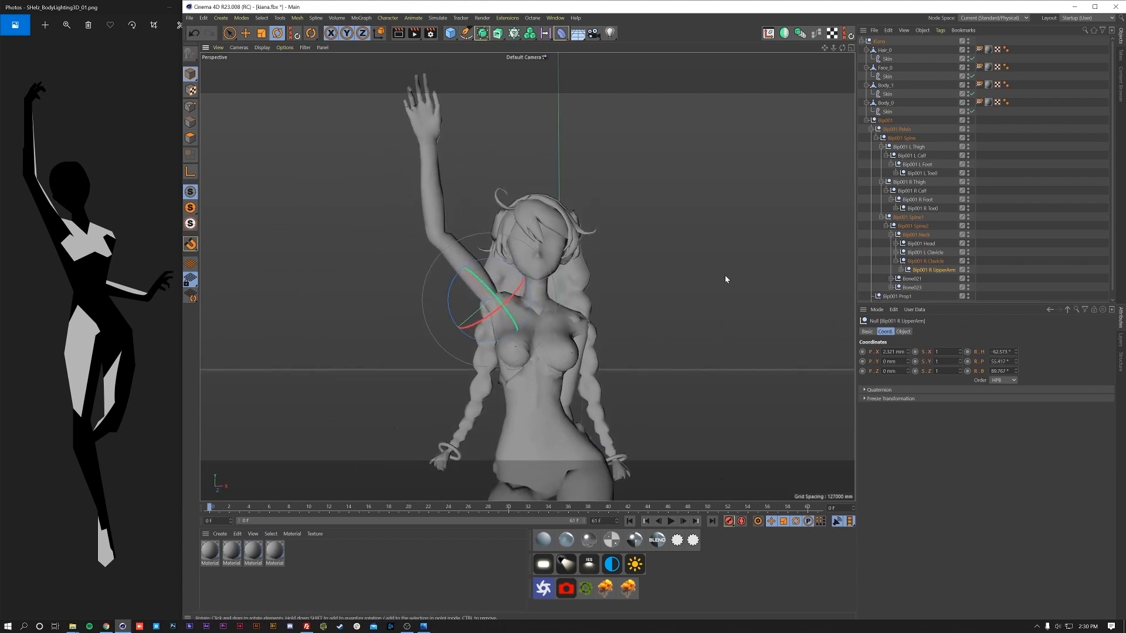
key("Up")
left_click_drag(538, 317, 648, 287)
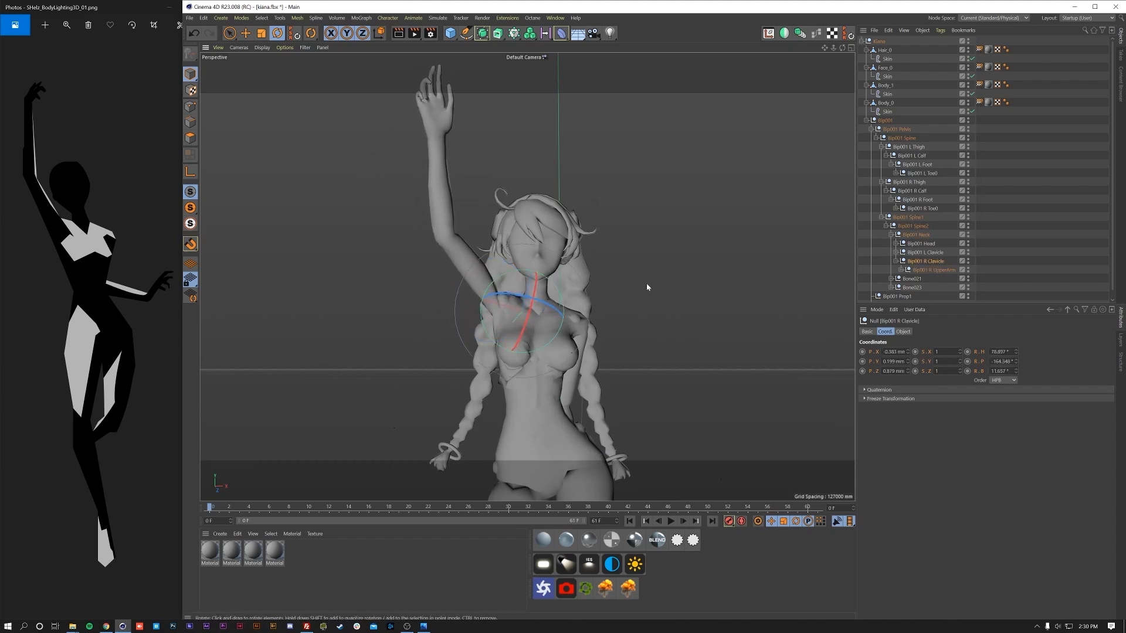
- Refine the rotation of Bip001 R UpperArm to twist and angle the raised right arm
left_click(934, 270)
mouse_move(498, 310)
left_mouse_down()
mouse_move(520, 259)
mouse_move(518, 318)
left_mouse_up()
left_click_drag(500, 272, 544, 315)
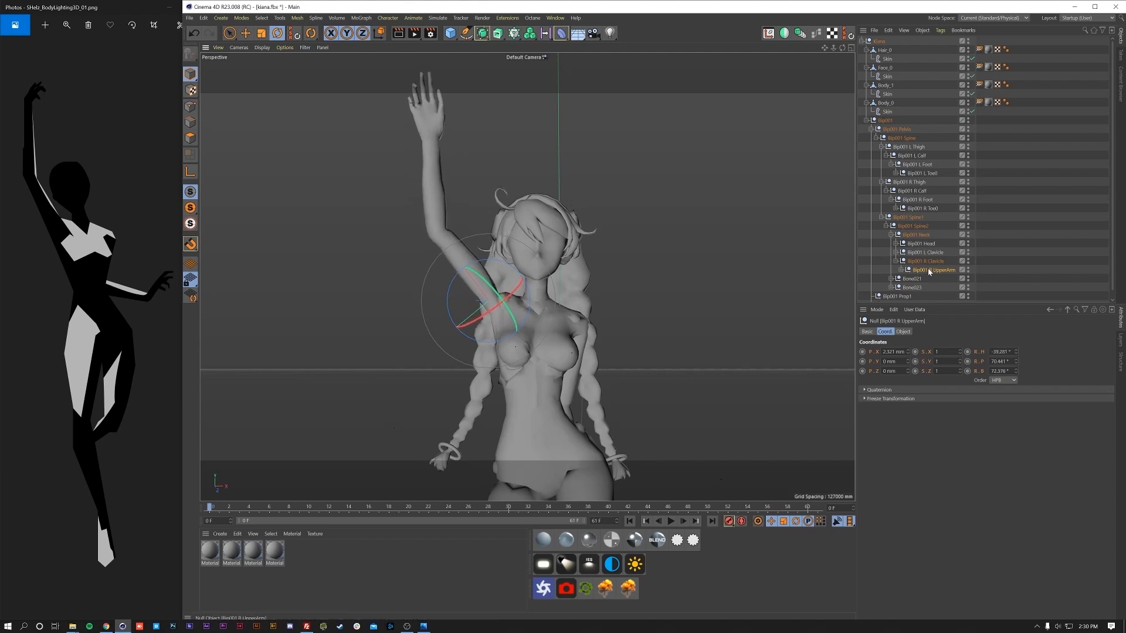
- Rotate Bip001 R Forearm to hold the raised forearm upright, and turn R Hand at the wrist to match the reference
left_click(913, 278)
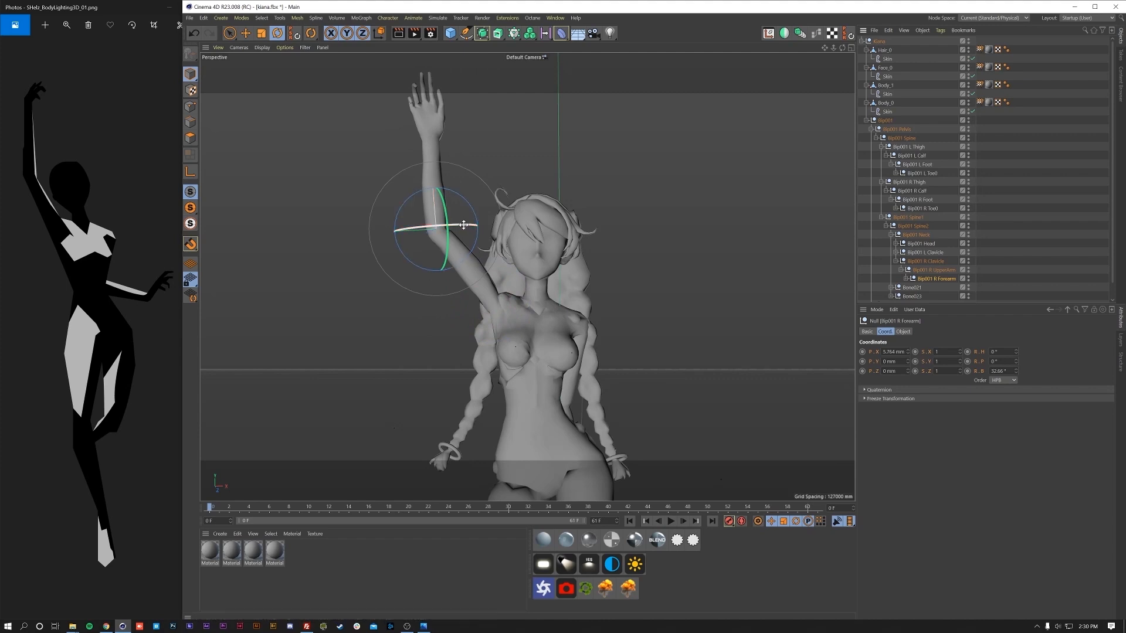
left_click_drag(474, 217, 543, 250)
scroll(447, 252, "up", 5)
middle_click_drag(461, 278, 444, 311, "alt")
scroll(444, 311, "down", 2)
left_click_drag(443, 311, 457, 280, "alt")
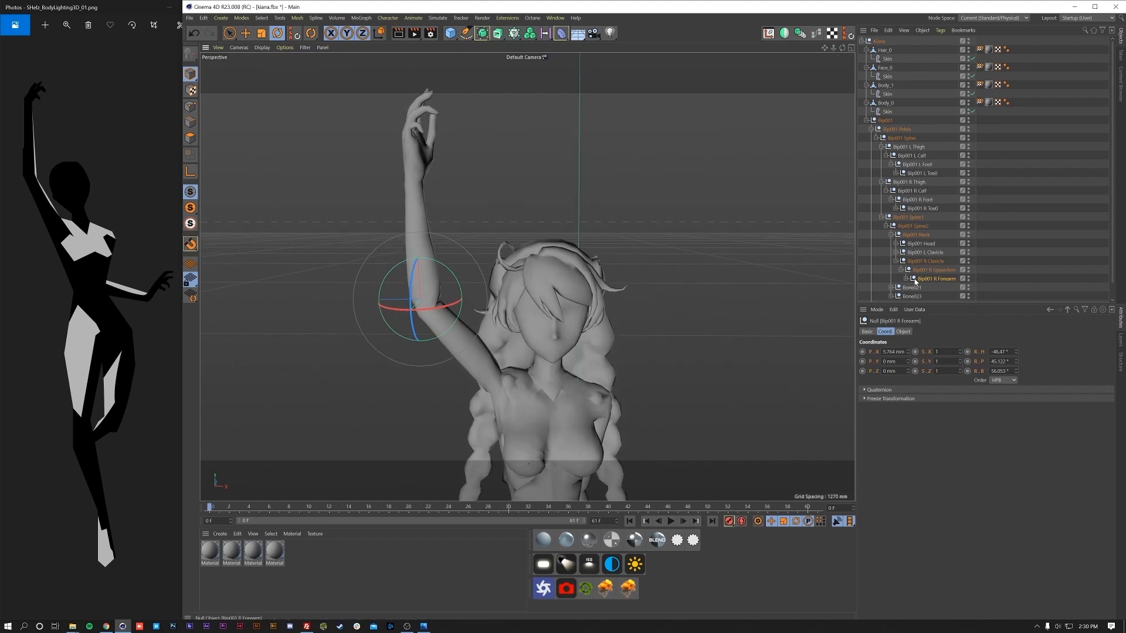
left_click(929, 287)
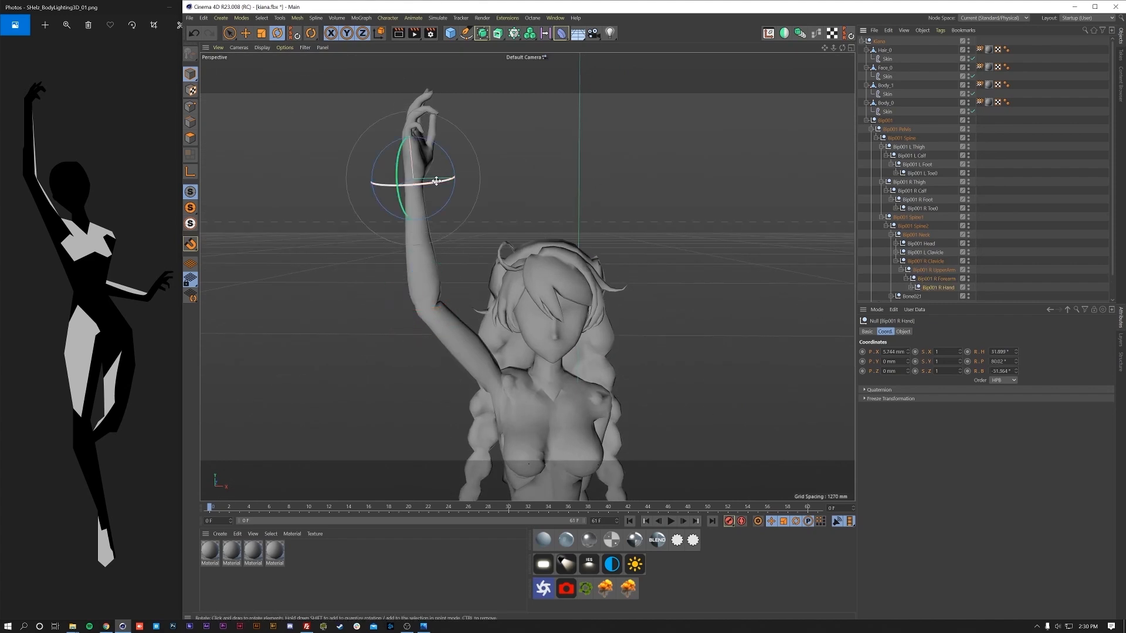
mouse_move(436, 180)
left_mouse_down()
mouse_move(473, 181)
mouse_move(455, 156)
mouse_move(428, 170)
mouse_move(255, 174)
mouse_move(477, 181)
mouse_move(431, 191)
left_mouse_up()
- Expand the neck and left clavicle hierarchies to expose the left arm bones, and frame the view on Bip001 L Clavicle
middle_click_drag(563, 296, 500, 99, "alt")
left_click_drag(485, 222, 480, 251, "alt")
middle_click_drag(479, 249, 495, 287, "alt")
left_click_drag(446, 265, 527, 293, "alt")
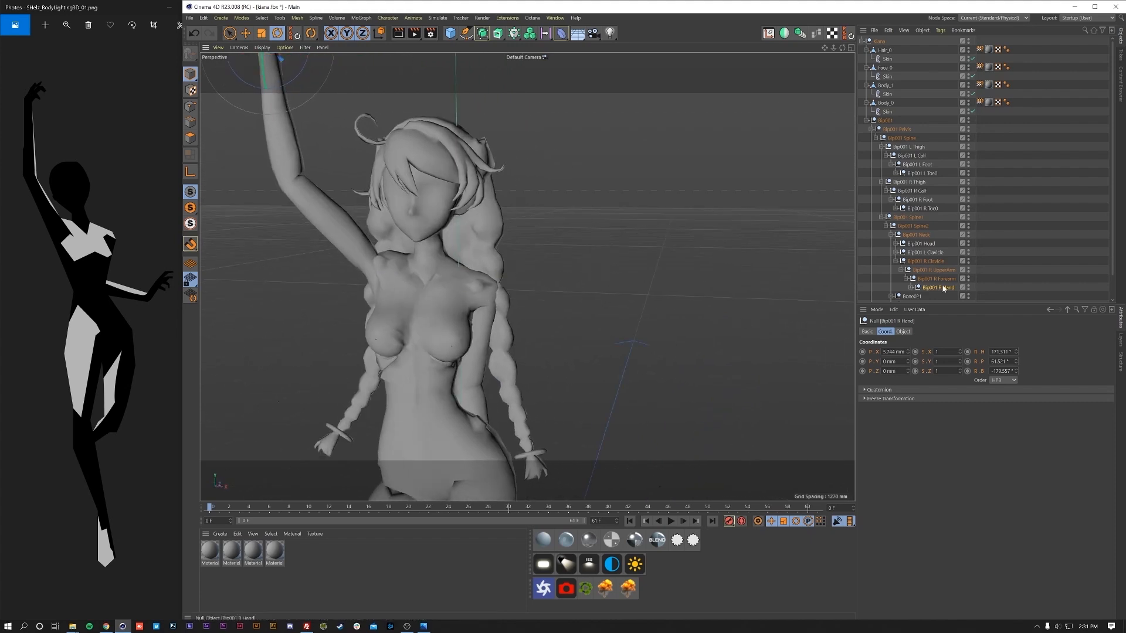
scroll(944, 265, "down", 2)
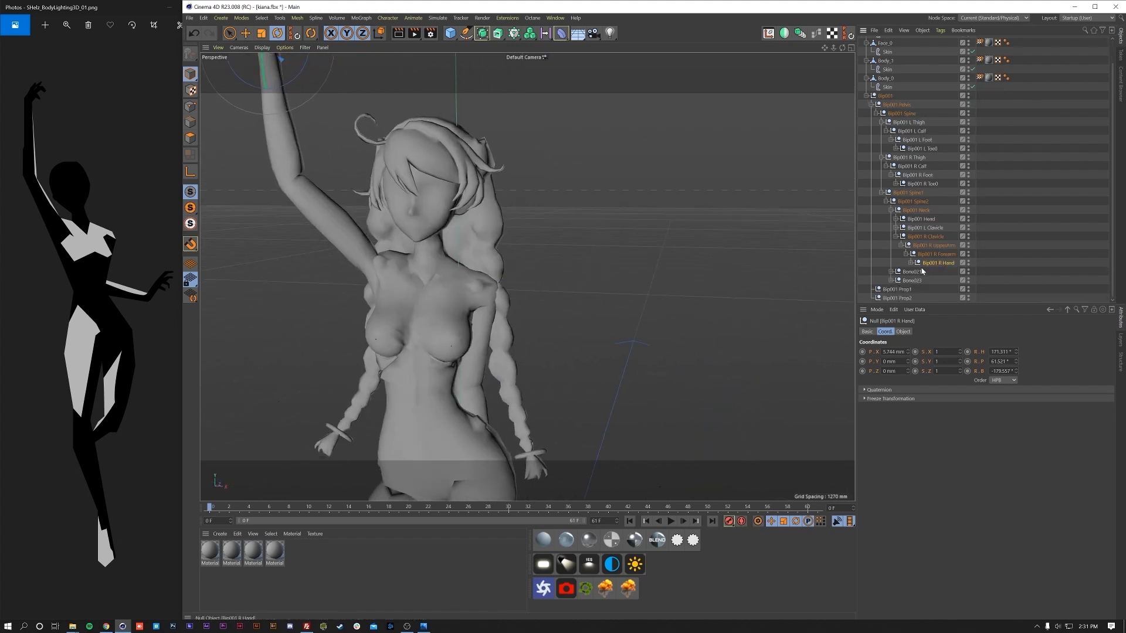
left_click(891, 211)
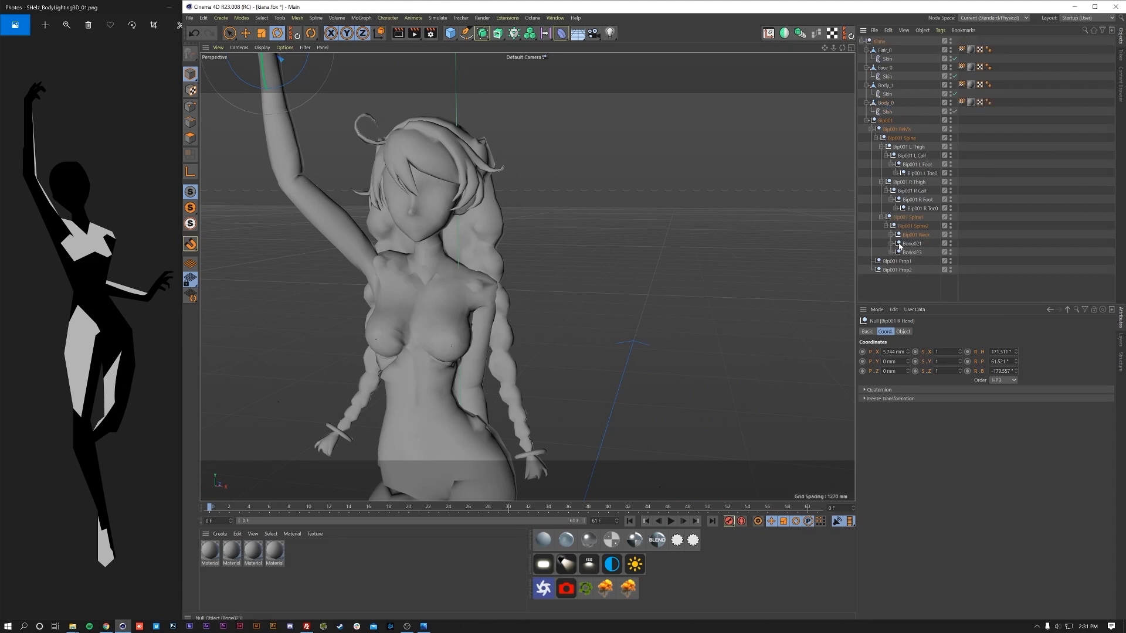
left_click(891, 235)
left_click(898, 252)
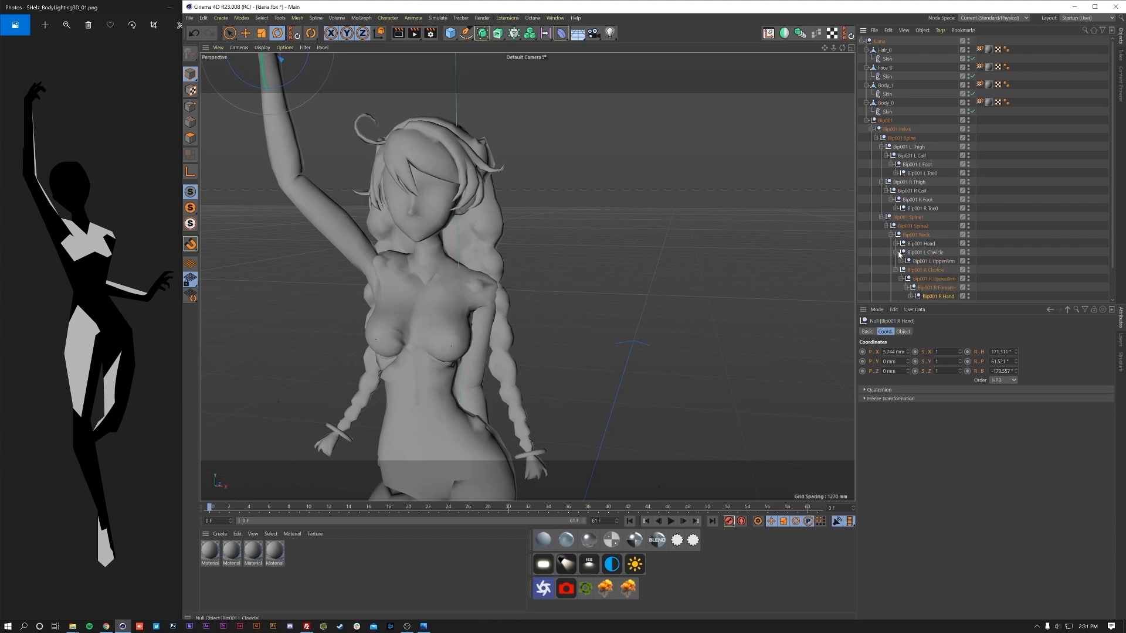
left_click(920, 254)
key("o")
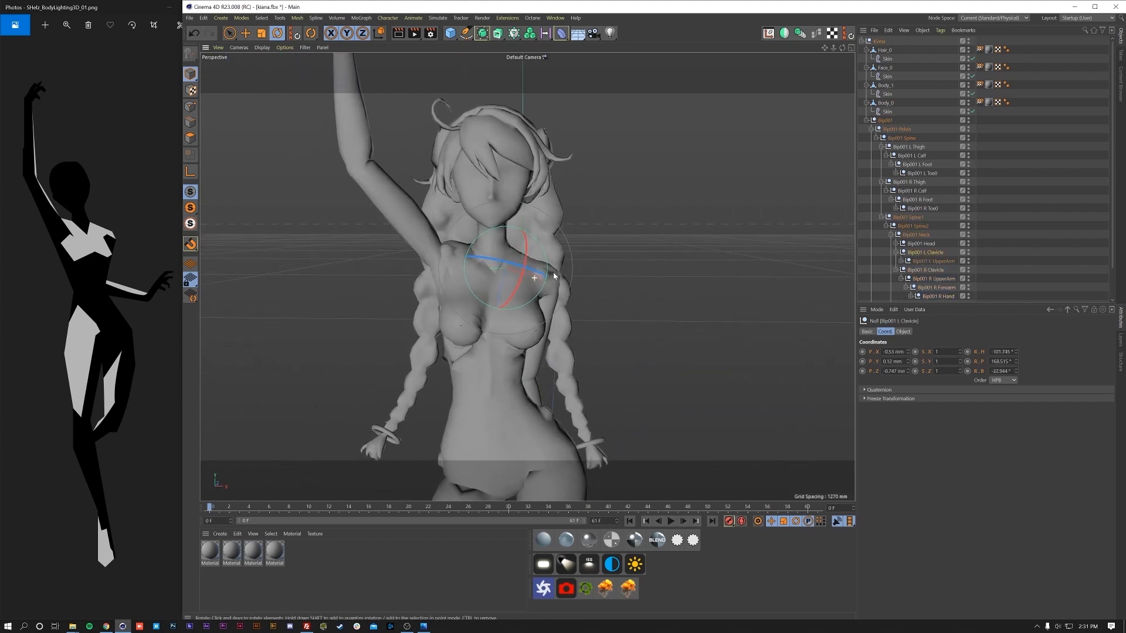
- Rotate Bip001 L UpperArm to swing the left upper arm behind the torso
left_click_drag(545, 251, 435, 280)
left_click(926, 262)
key("o")
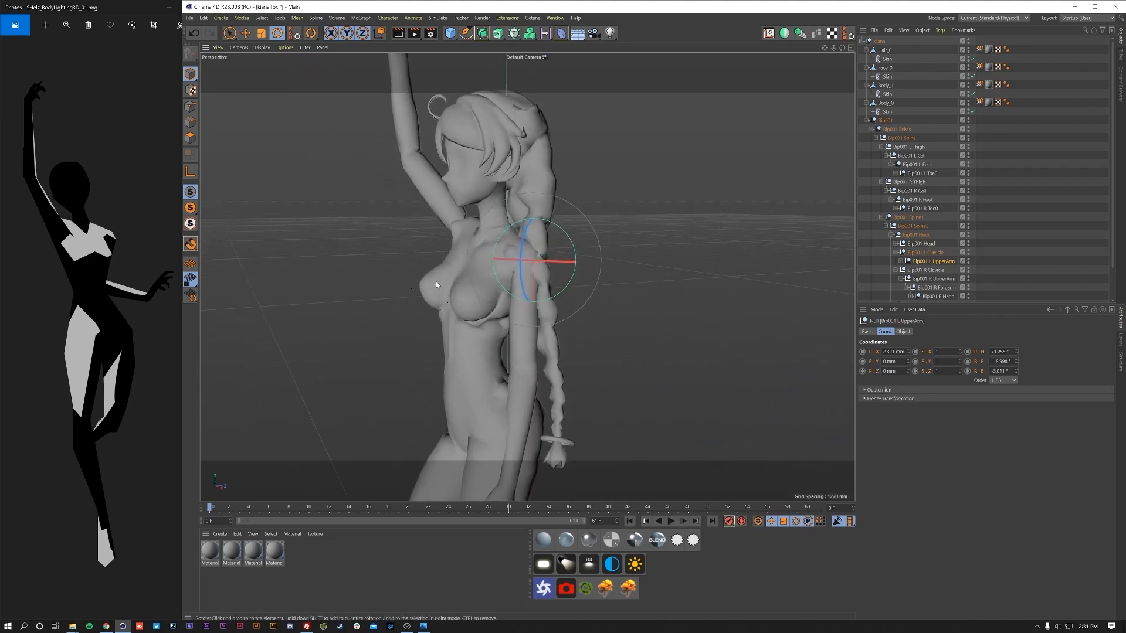
left_click_drag(539, 287, 489, 286, "alt")
left_click_drag(574, 289, 501, 283)
left_click_drag(498, 287, 375, 333, "alt")
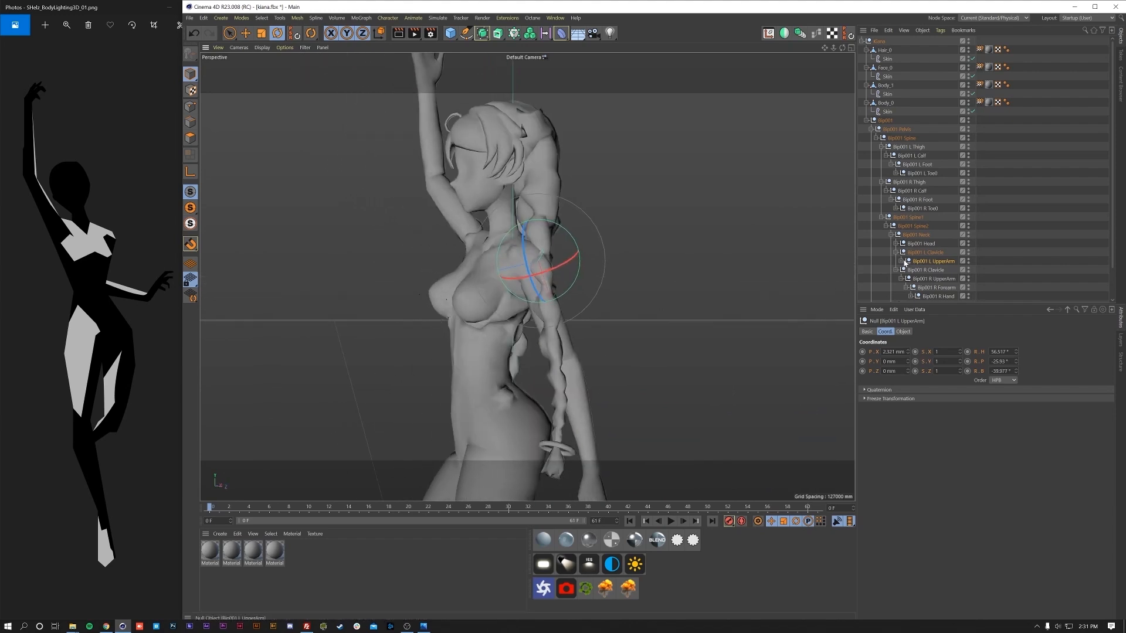
- Bend Bip001 L Forearm at the elbow to extend it out to the side, and readjust the L UpperArm rotation
left_click(919, 270)
left_click_drag(635, 311, 416, 350, "alt")
left_click(920, 262)
left_click_drag(593, 267, 610, 270)
left_click(934, 269)
left_click_drag(733, 319, 511, 388, "alt")
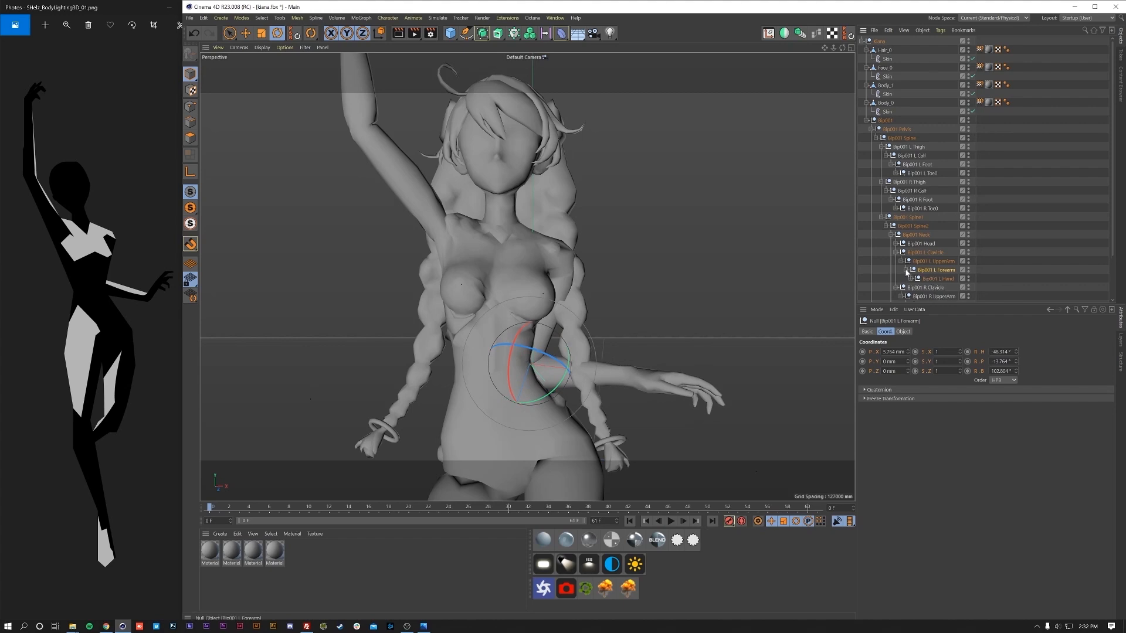
- Rotate Bip001 L Hand to bend the wrist so the left fingers point upward
left_click(934, 280)
left_click_drag(674, 367, 615, 302)
left_click_drag(644, 357, 589, 377, "alt")
left_click_drag(649, 367, 643, 357, "alt")
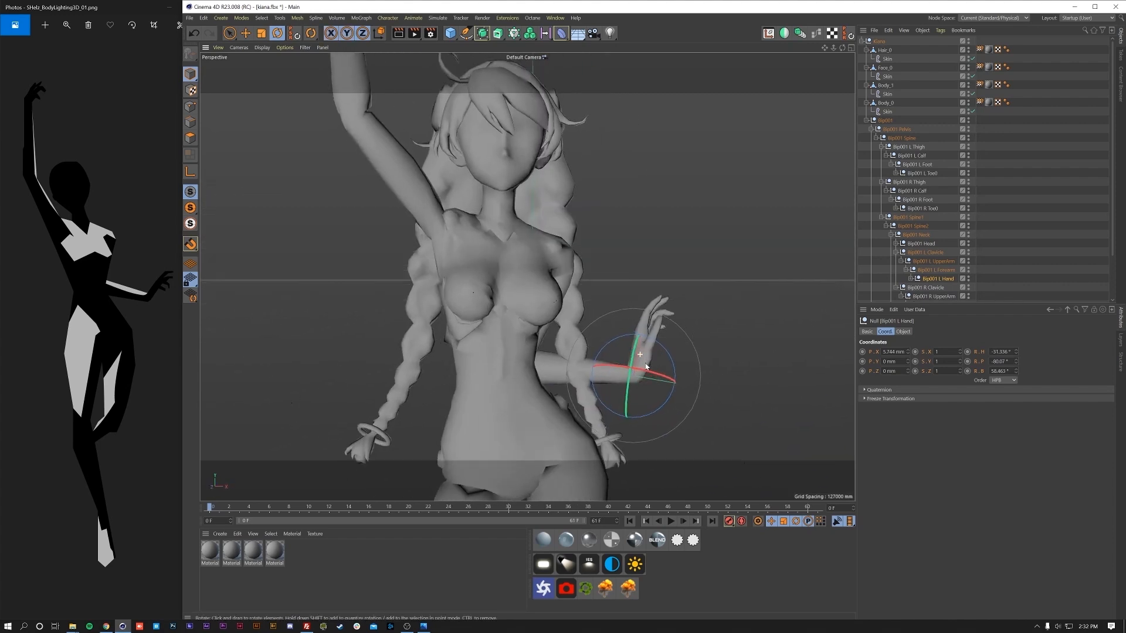
- Rotate Bip001 L Thigh to a heading of about -215.5° and a pitch of about -4.7° to adjust the raised leg
right_click_drag(643, 358, 588, 389, "alt")
middle_click_drag(588, 389, 562, 304, "alt")
mouse_move(562, 305)
left_mouse_down("alt")
mouse_move(550, 317)
mouse_move(572, 279)
mouse_move(544, 315)
mouse_move(558, 297)
left_mouse_up("alt")
scroll(951, 259, "down", 2)
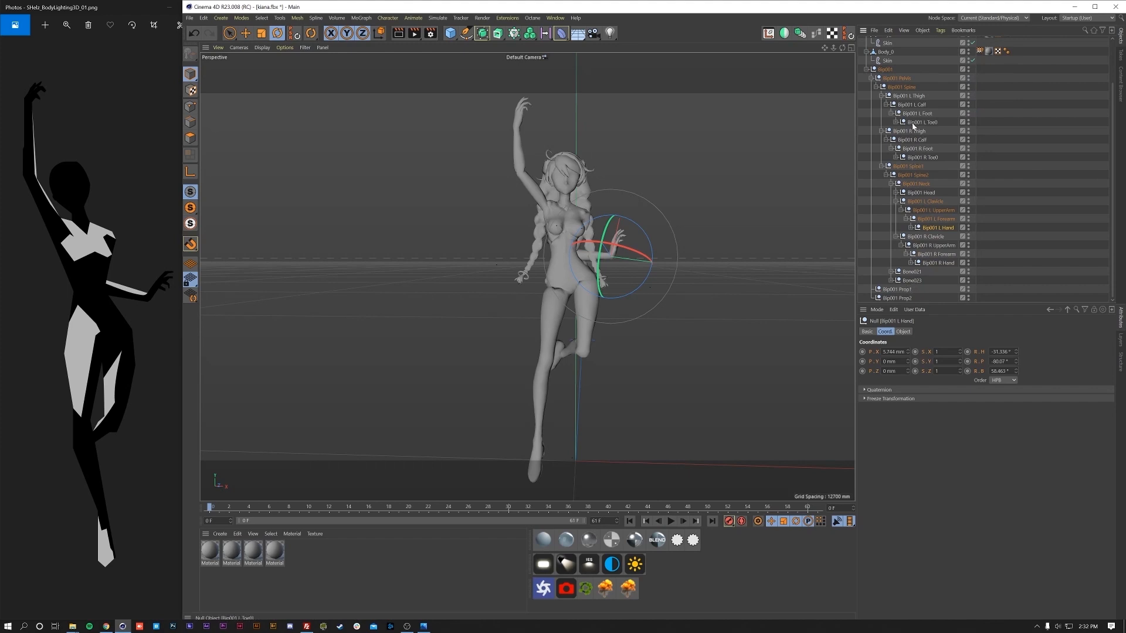
left_click(918, 97)
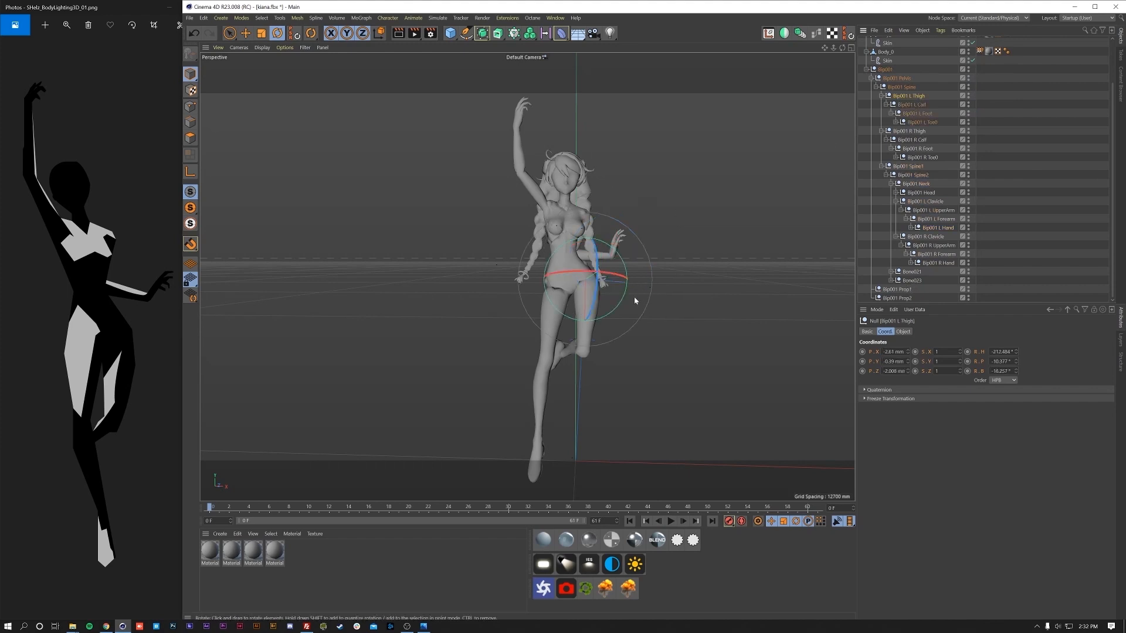
left_click_drag(626, 279, 613, 278)
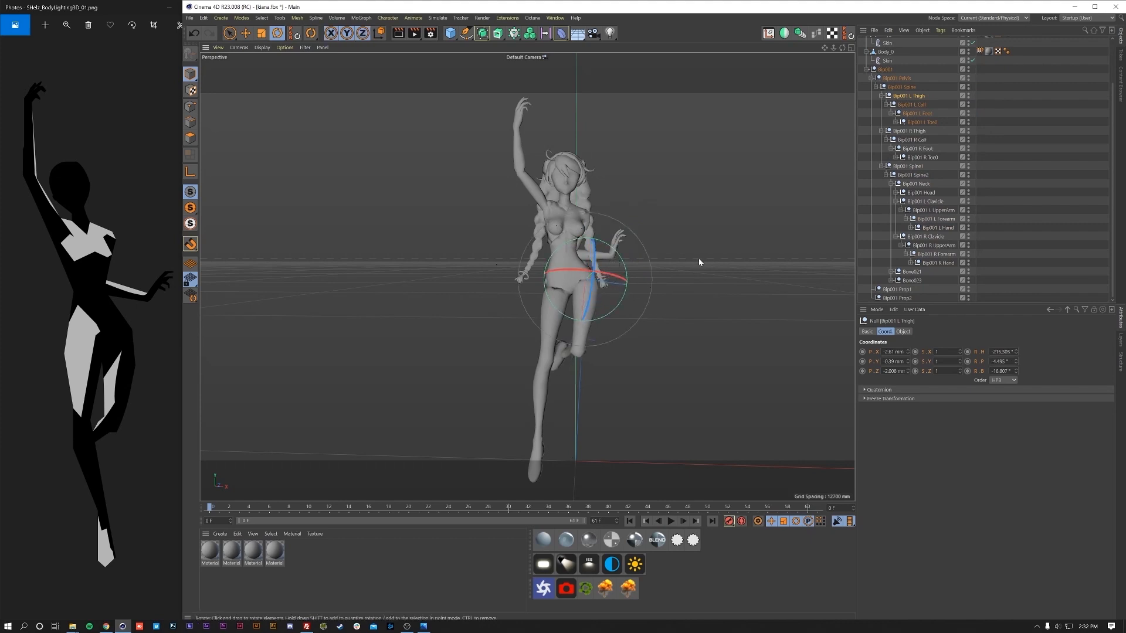
- Rotate Bip001 R Thigh to a pitch of about 22.6° to bring the standing leg under the body
left_click(914, 132)
left_click_drag(574, 328, 581, 325)
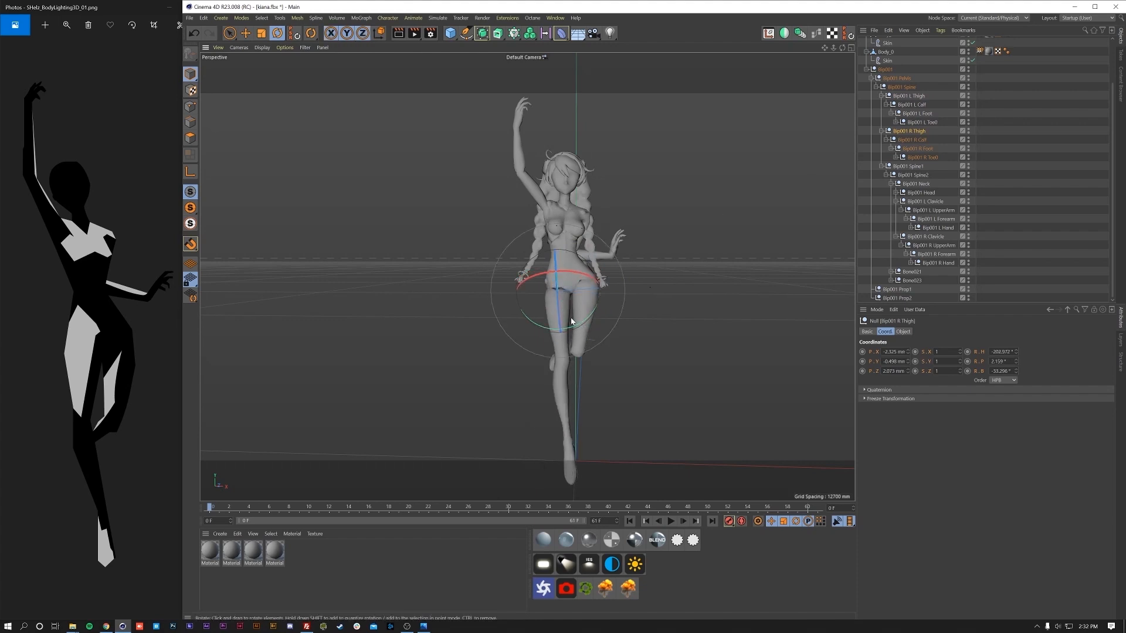
left_click_drag(569, 279, 562, 309)
middle_click_drag(569, 302, 563, 313, "alt")
mouse_move(563, 312)
left_mouse_down("alt")
mouse_move(575, 304)
mouse_move(571, 320)
left_mouse_up("alt")
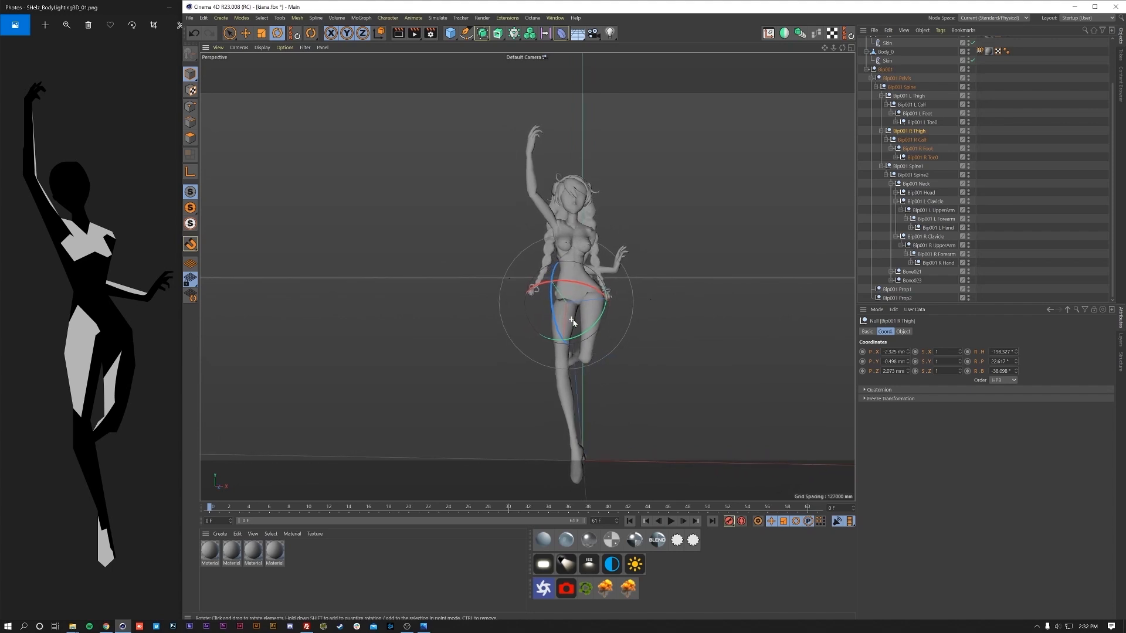
- Rotate Bip001 L Calf to a bank of about 94.2° to adjust the bend of the raised knee
left_click(931, 139)
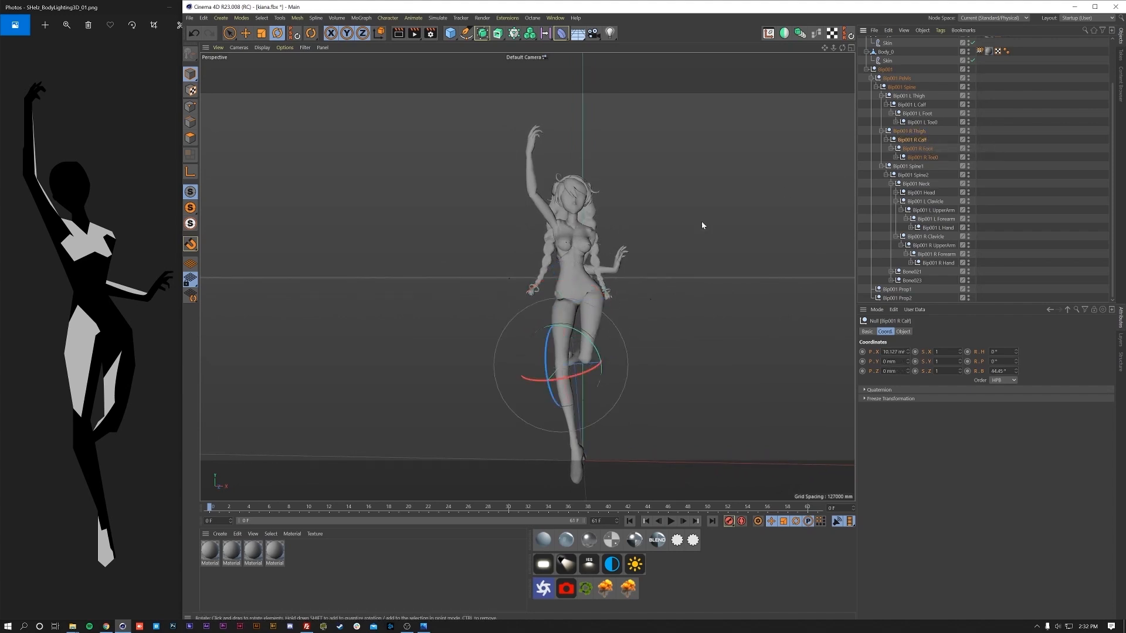
left_click(923, 108)
left_click_drag(595, 346, 577, 308)
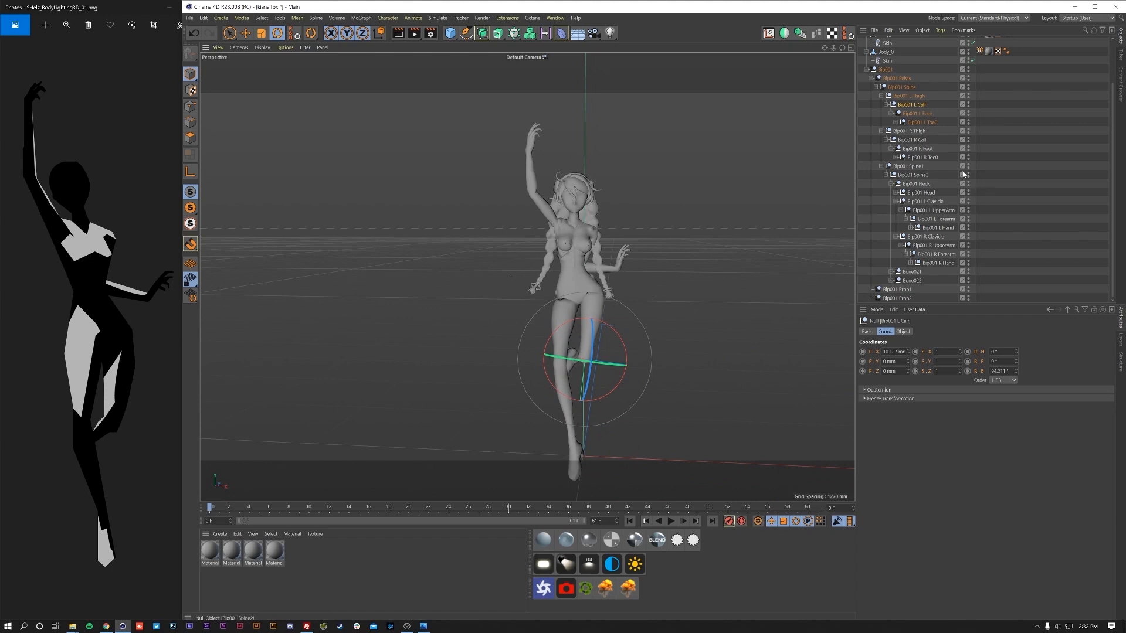
left_click(903, 280)
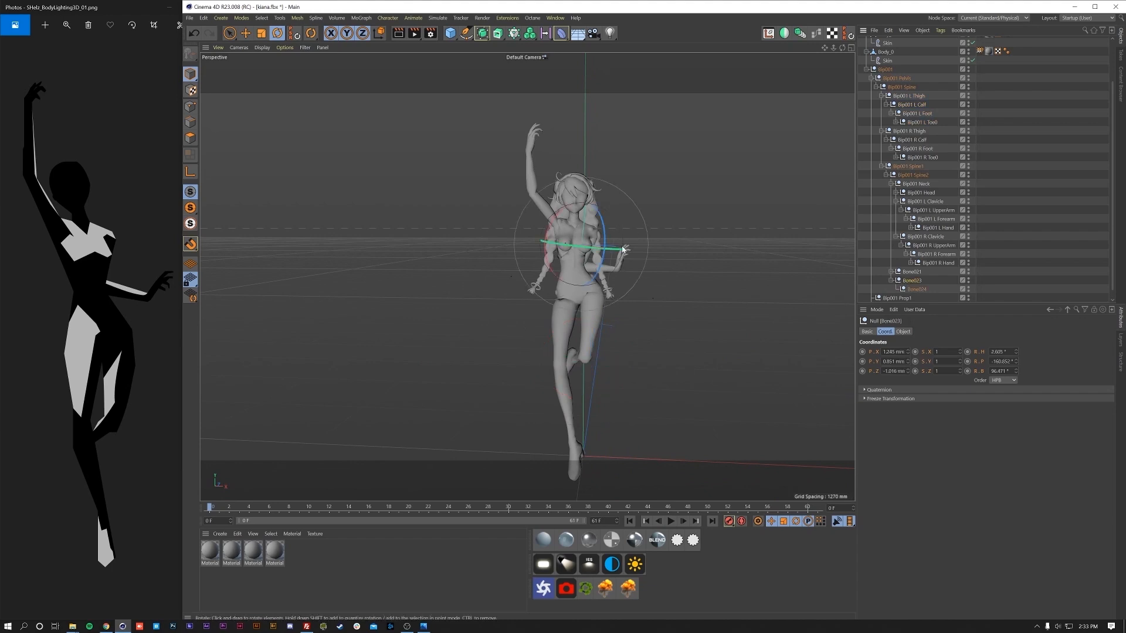
key("e")
key("r")
key("t")
key("r")
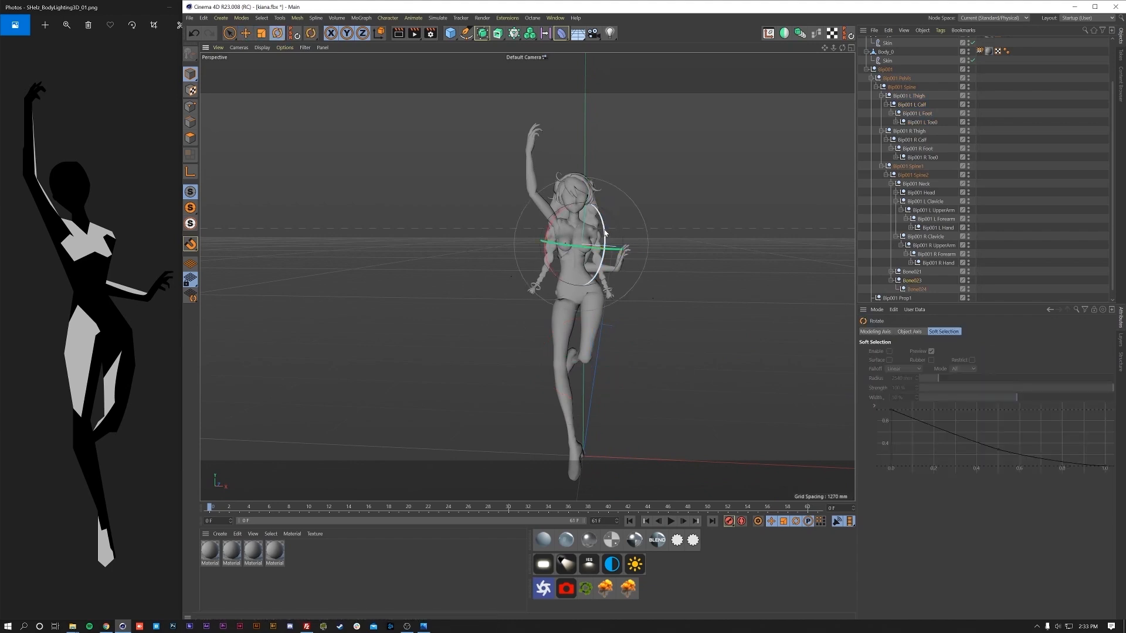
scroll(965, 265, "up", 3)
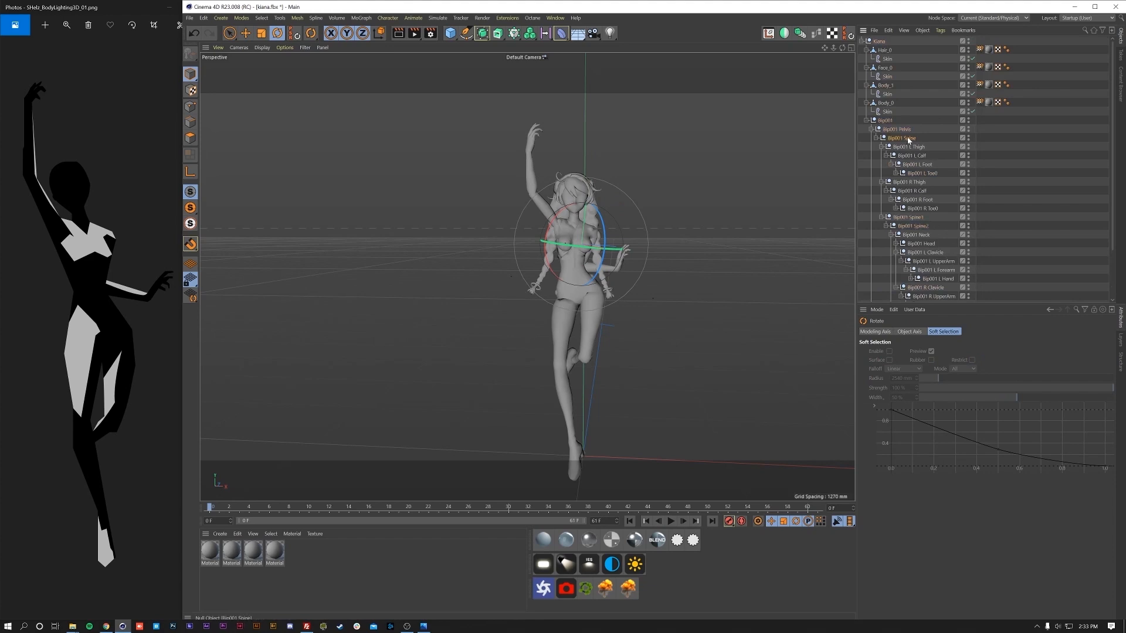
left_click(907, 140)
left_click(881, 217)
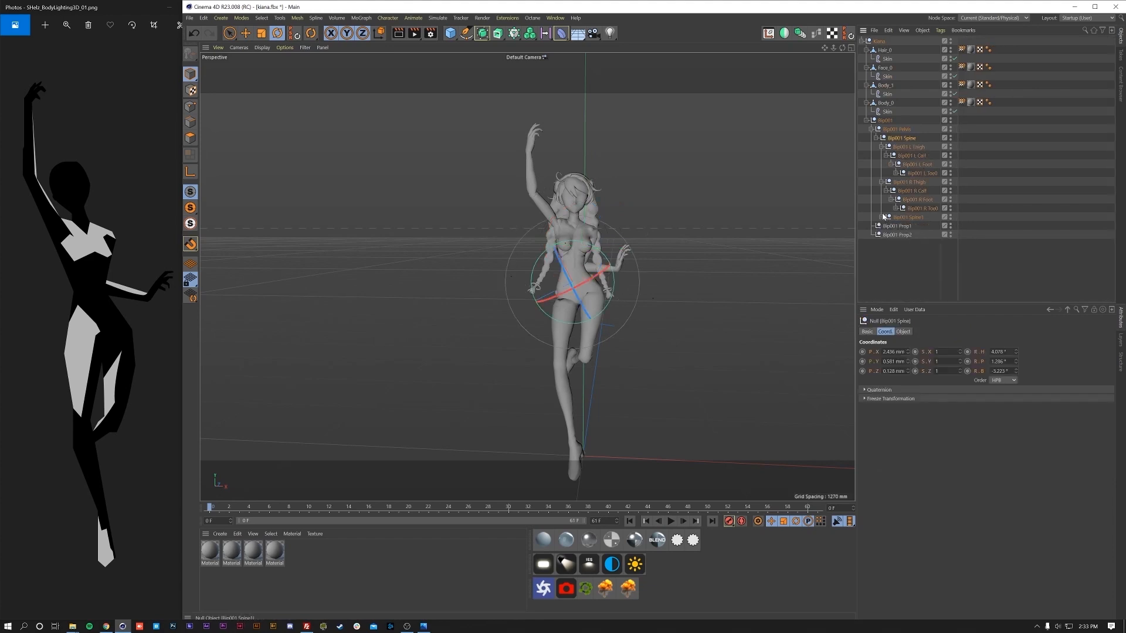
left_click(882, 218)
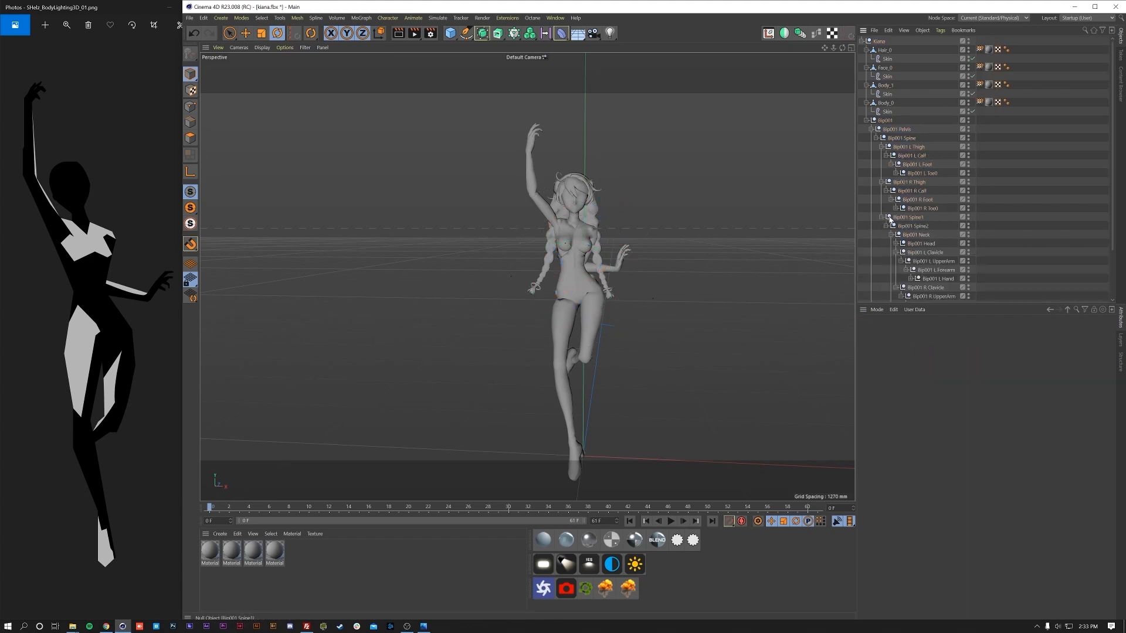
- Rotate Bip001 Head to a pitch of about -30.4° so the face tilts up toward the raised arm
left_click(909, 244)
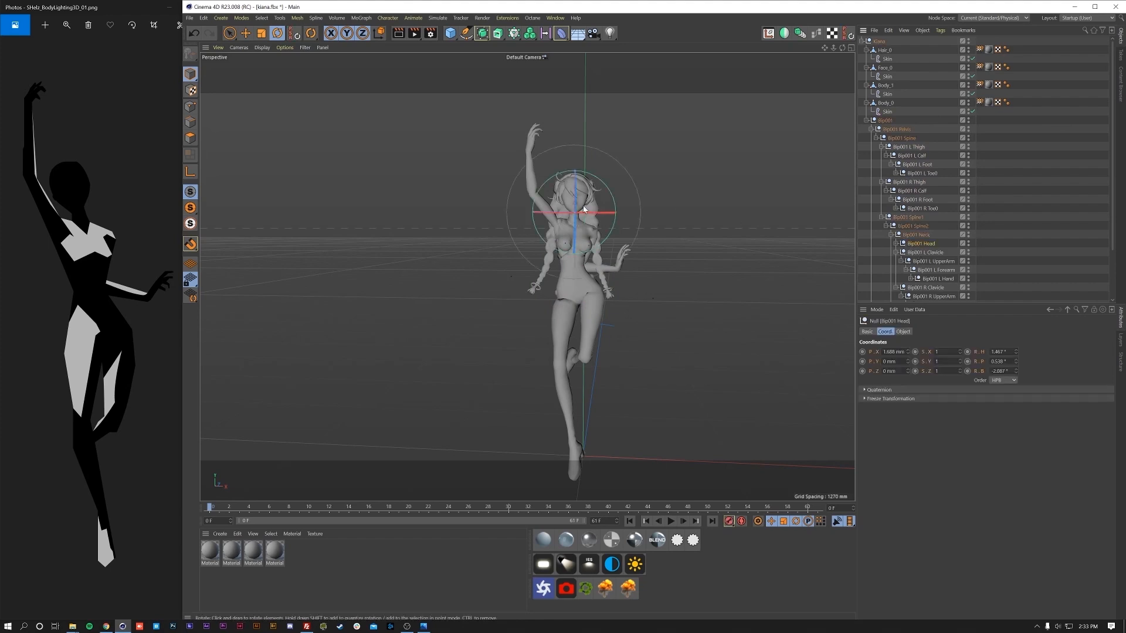
scroll(536, 196, "up", 5)
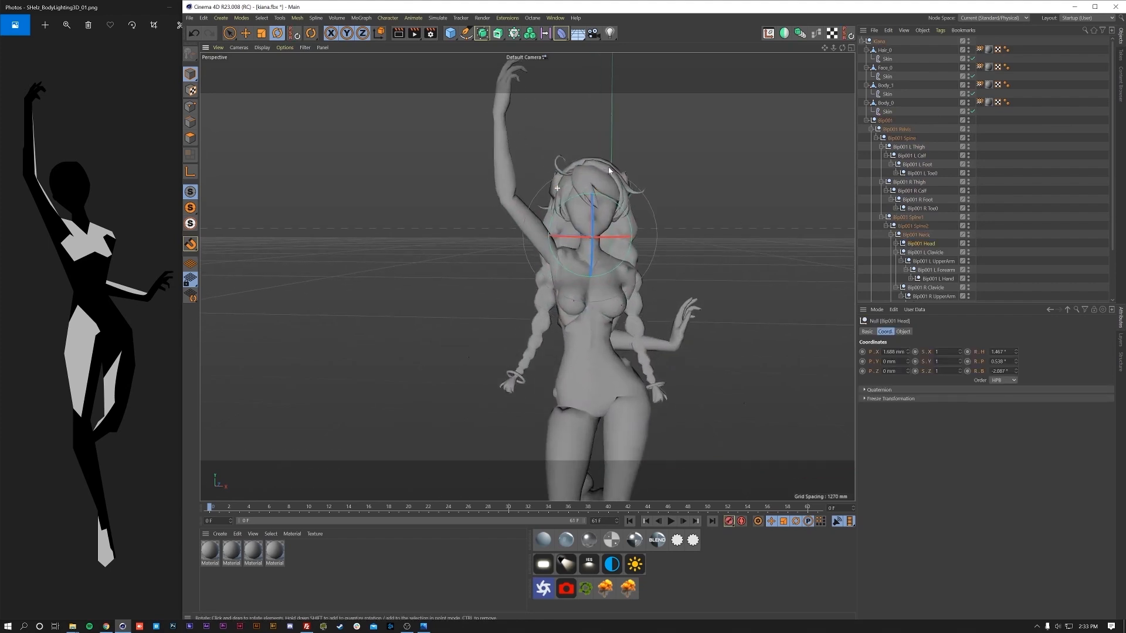
left_click_drag(616, 215, 590, 240)
middle_click_drag(590, 241, 592, 297, "alt")
mouse_move(593, 298)
left_mouse_down("alt")
mouse_move(646, 370)
mouse_move(678, 369)
mouse_move(580, 269)
mouse_move(624, 330)
mouse_move(621, 354)
mouse_move(621, 293)
mouse_move(618, 345)
mouse_move(618, 298)
mouse_move(615, 323)
mouse_move(597, 280)
left_mouse_up("alt")
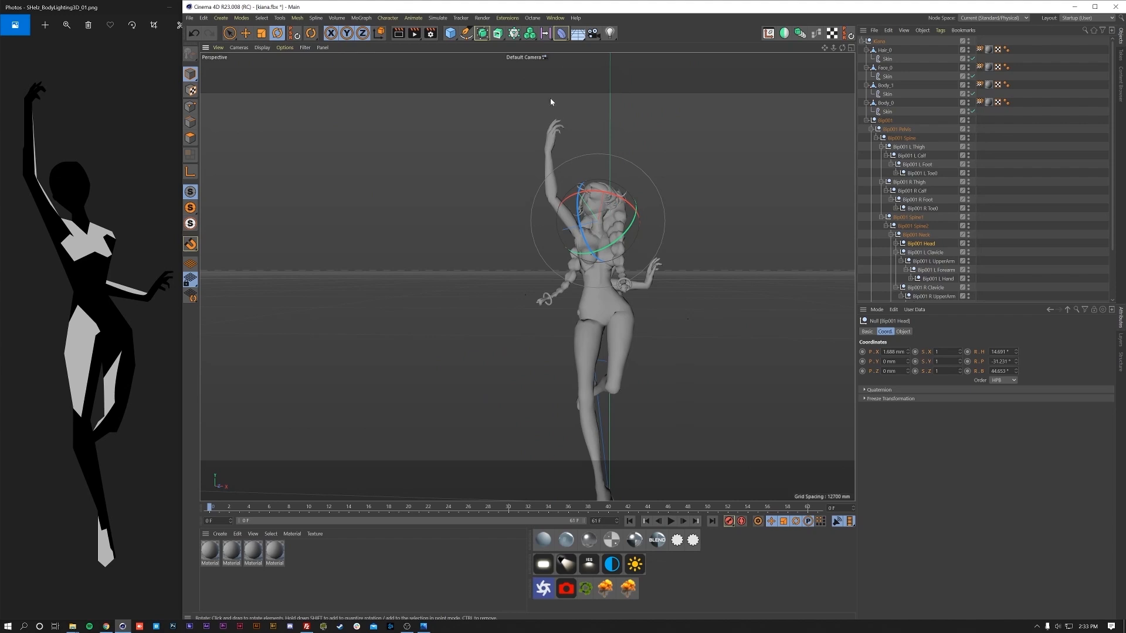
mouse_move(596, 223)
left_mouse_down()
mouse_move(595, 245)
mouse_move(606, 224)
left_mouse_up()
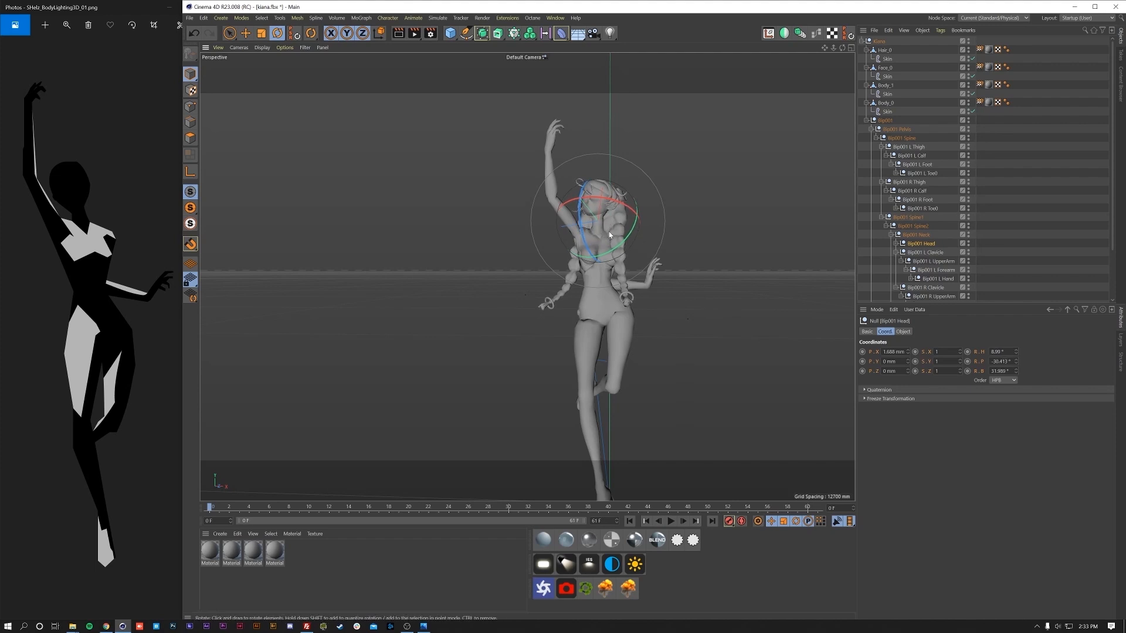
- Rotate the head's Bone001(mirrored) to a heading of about 35.1° and a bank of about -214.6° to swing its braid away from the body
left_click(897, 244)
left_click(925, 253)
left_click(919, 262)
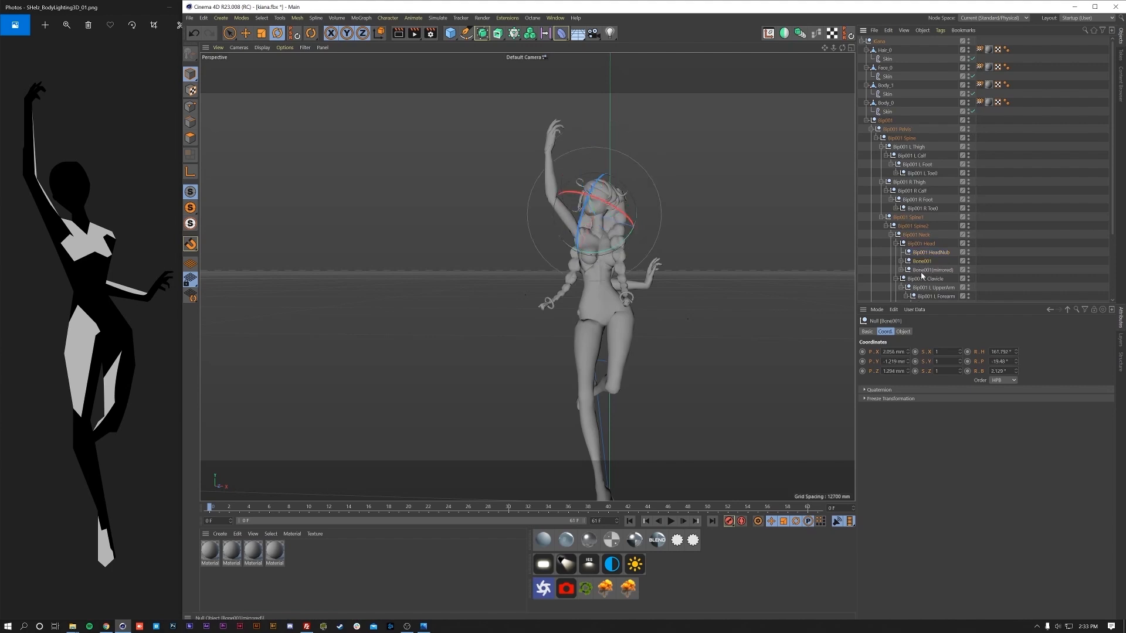
left_click(902, 271)
left_click(932, 269)
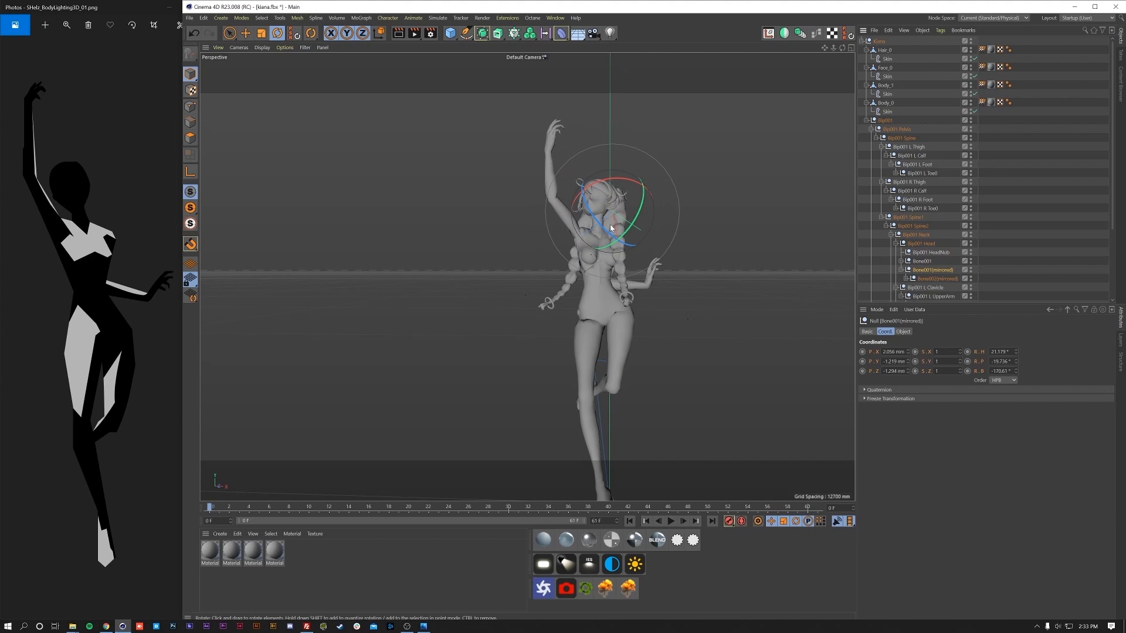
mouse_move(610, 224)
left_mouse_down()
mouse_move(629, 225)
mouse_move(607, 243)
left_mouse_up()
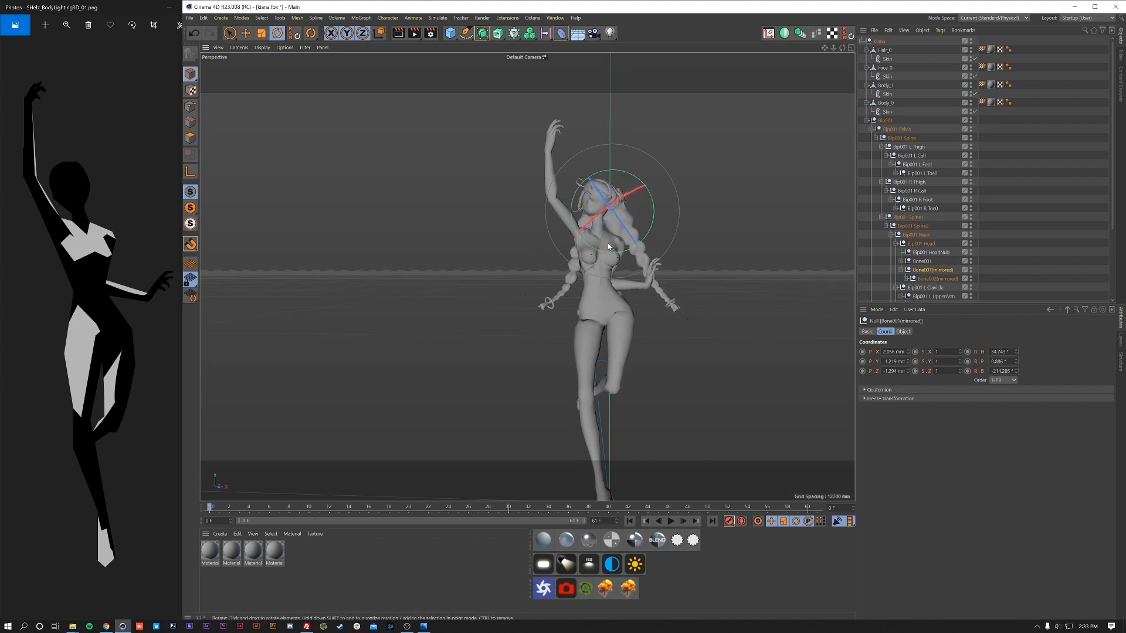
- Close the silhouette reference image and enlarge the Cinema 4D window to fill the screen
left_click(88, 5)
left_click(191, 10)
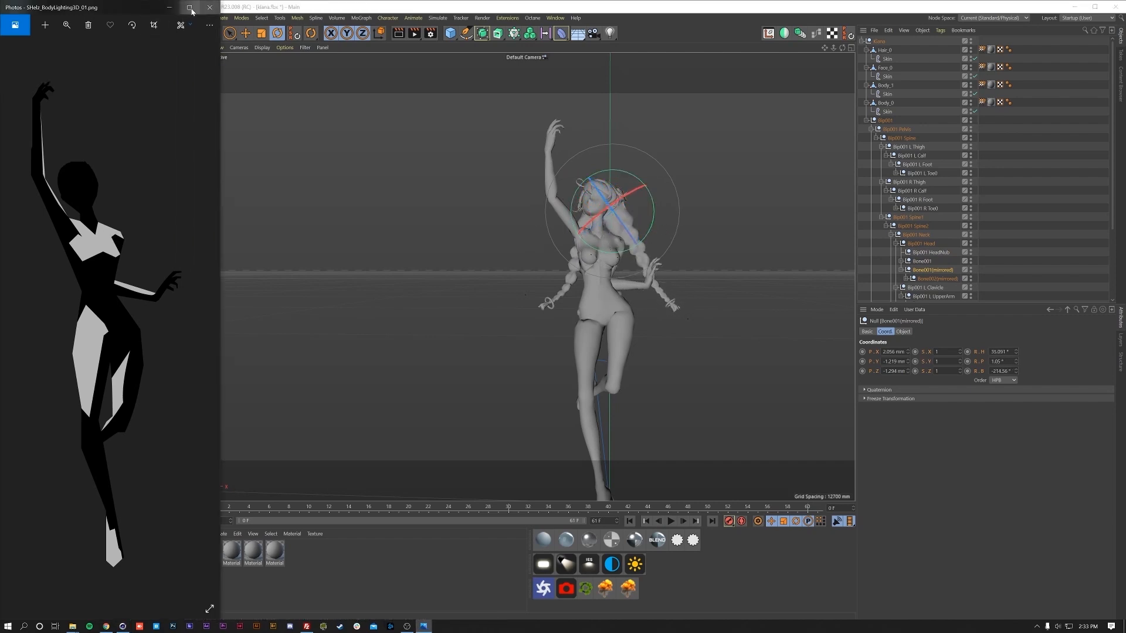
left_click(209, 8)
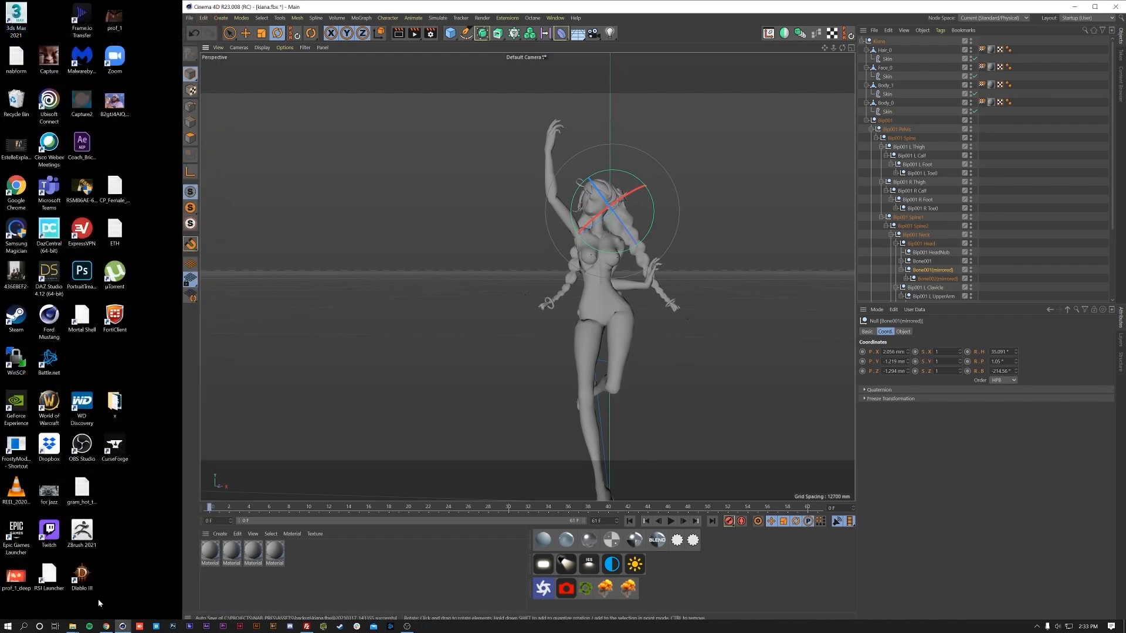
double_click(838, 8)
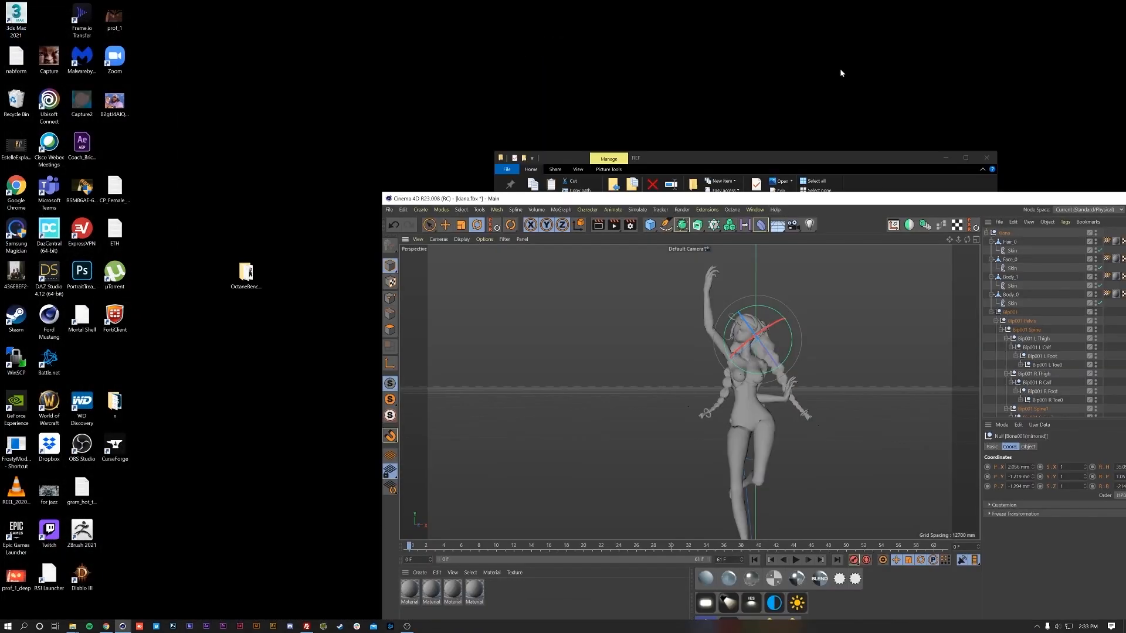
double_click(869, 200)
- Open shlzsh020-mockup00a (1).png from the REF folder to examine the figure's pose and flowing hair, and return to the Cinema 4D scene
mouse_move(72, 626)
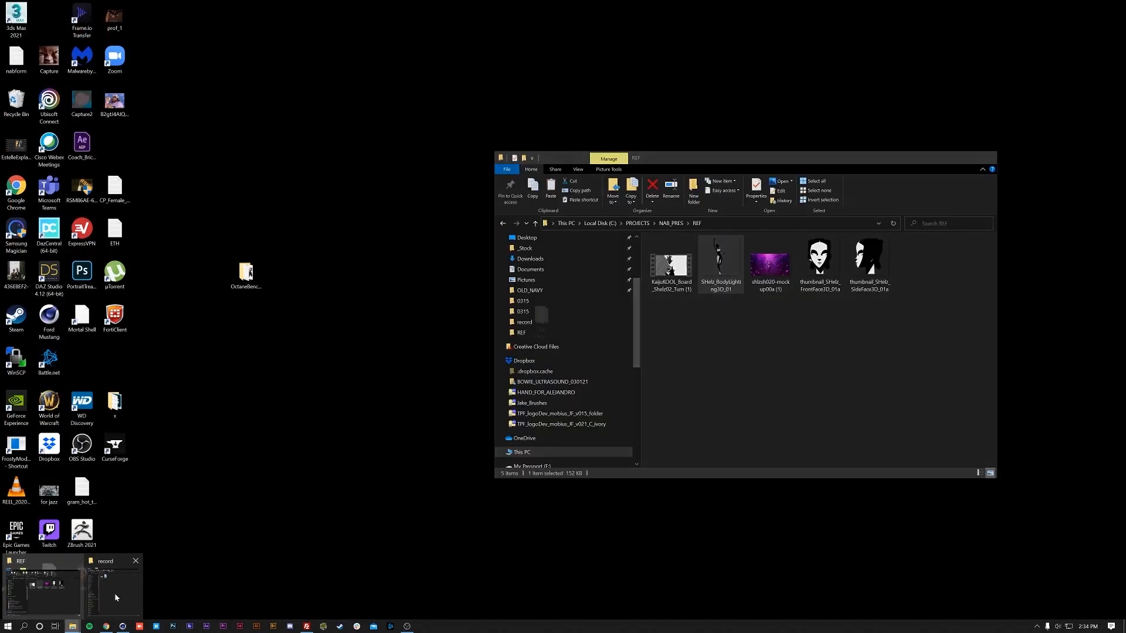
left_click(42, 591)
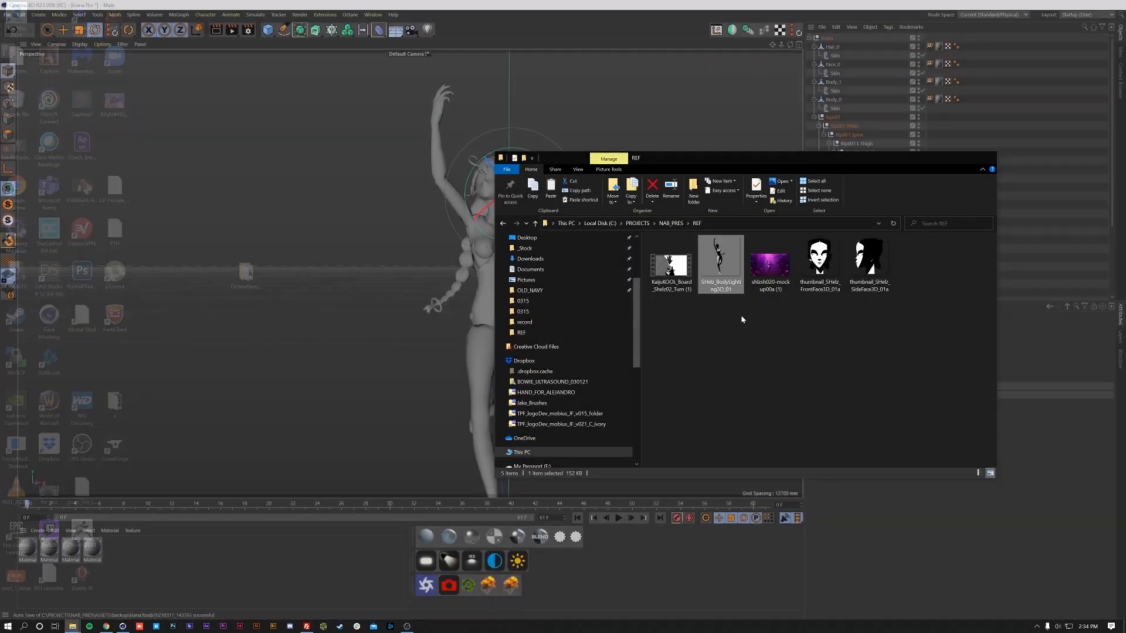
double_click(771, 278)
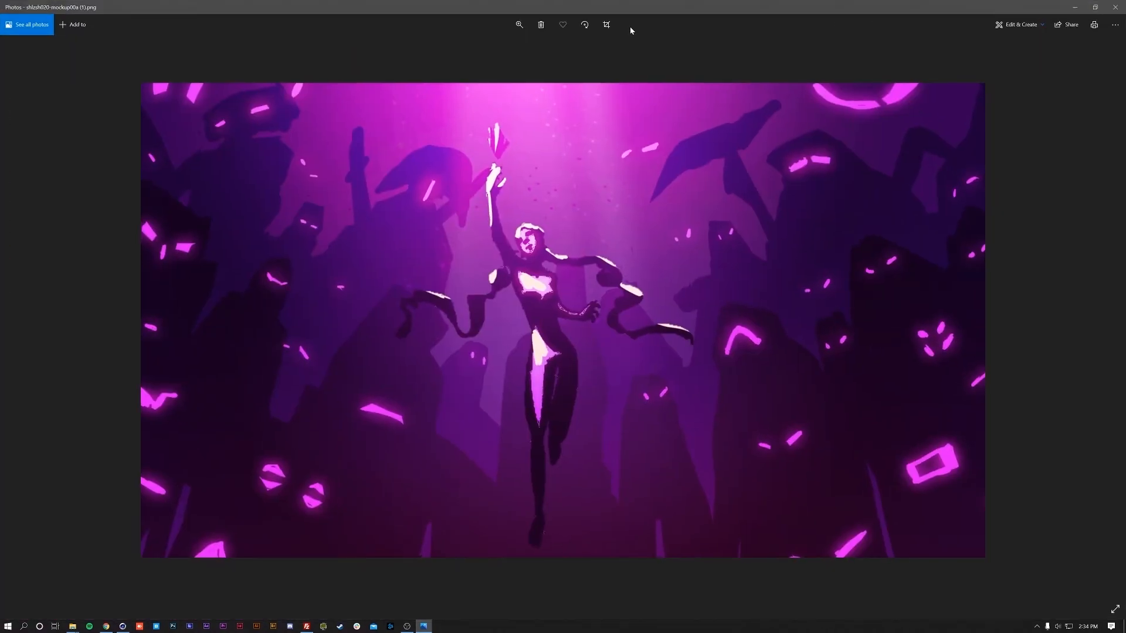
left_click_drag(773, 11, 716, 52)
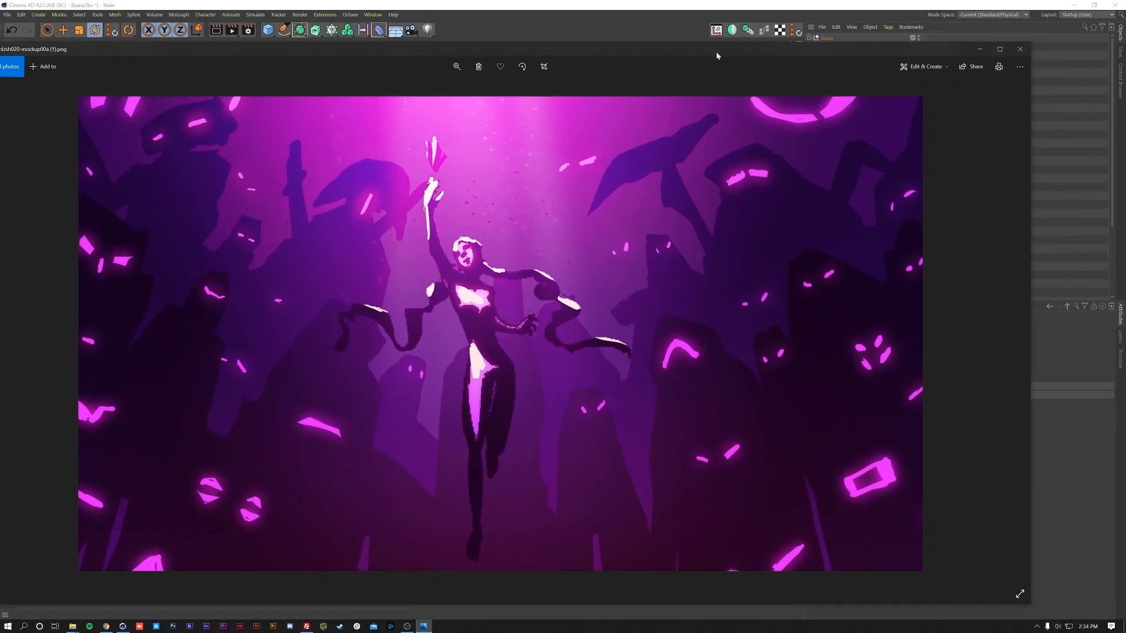
left_click(1044, 140)
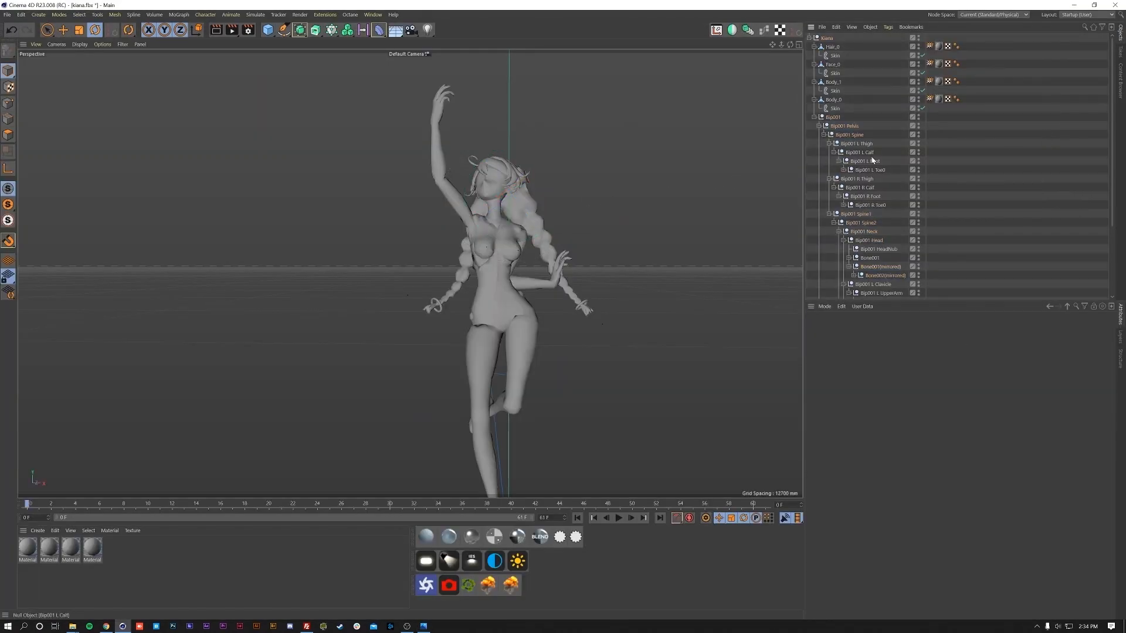
- Rotate Bone001(mirrored) to a heading of about 61.9° and bank of about -237.8°, and rotate Bone002(mirrored) to lift the braid outward
left_click(871, 265)
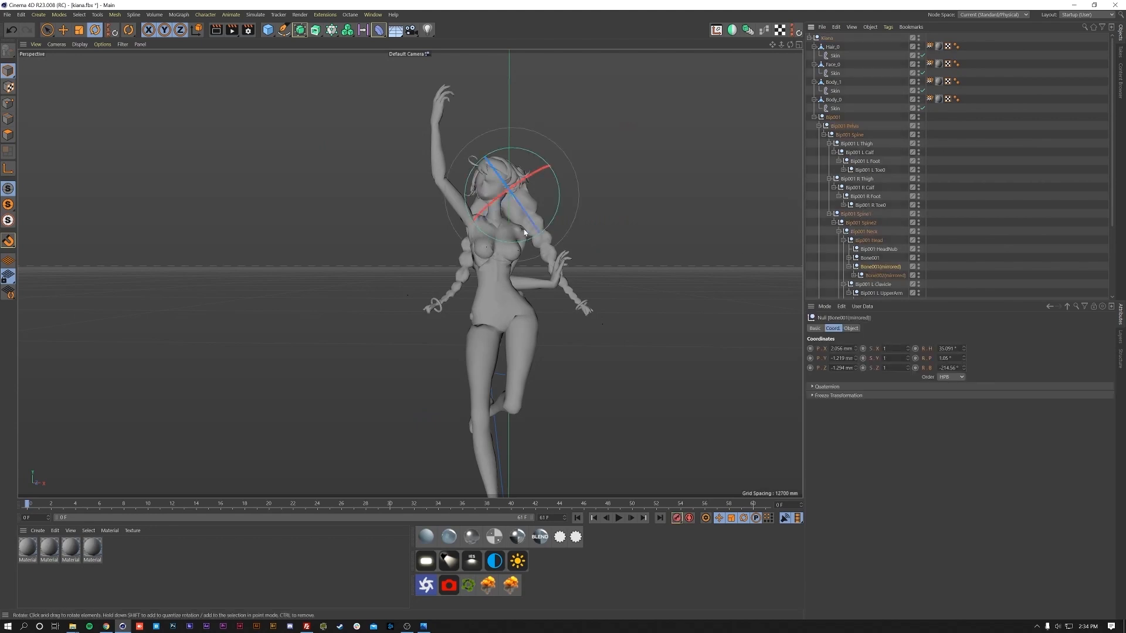
left_click_drag(504, 240, 544, 325)
left_click(884, 275)
left_click_drag(648, 235, 730, 236)
- Rotate Bone003(mirrored) to a heading and pitch of about 13.4° each to curve the outer part of the braid
left_click(849, 276)
left_click(871, 283)
left_click_drag(563, 259, 560, 261)
left_click_drag(473, 219, 674, 237, "alt")
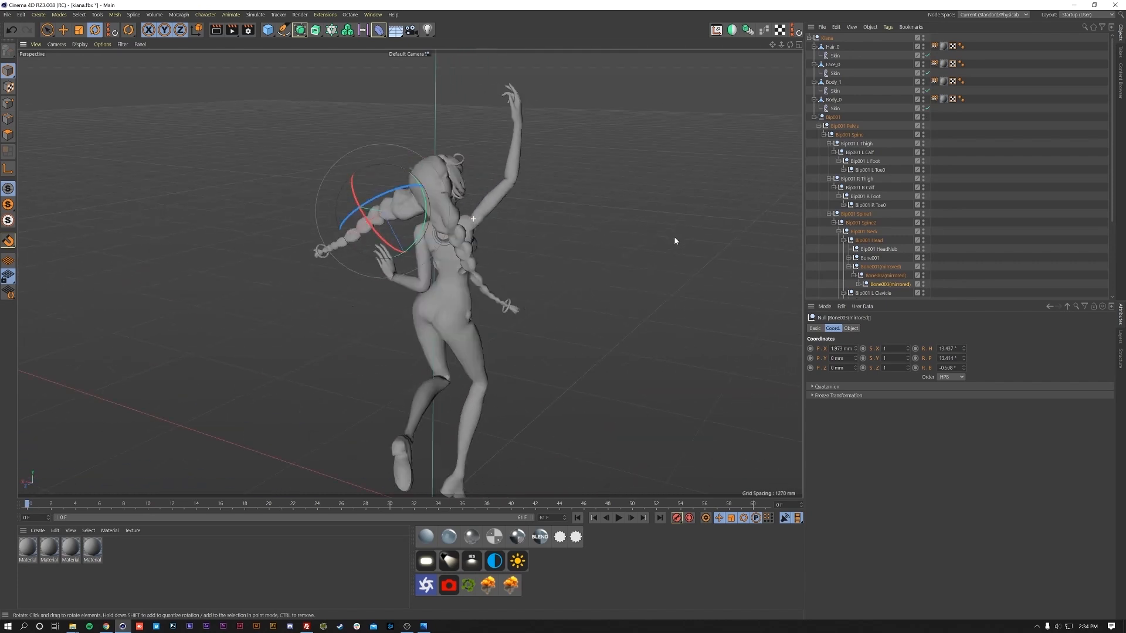
scroll(889, 262, "down", 4)
left_click_drag(462, 248, 423, 239, "alt")
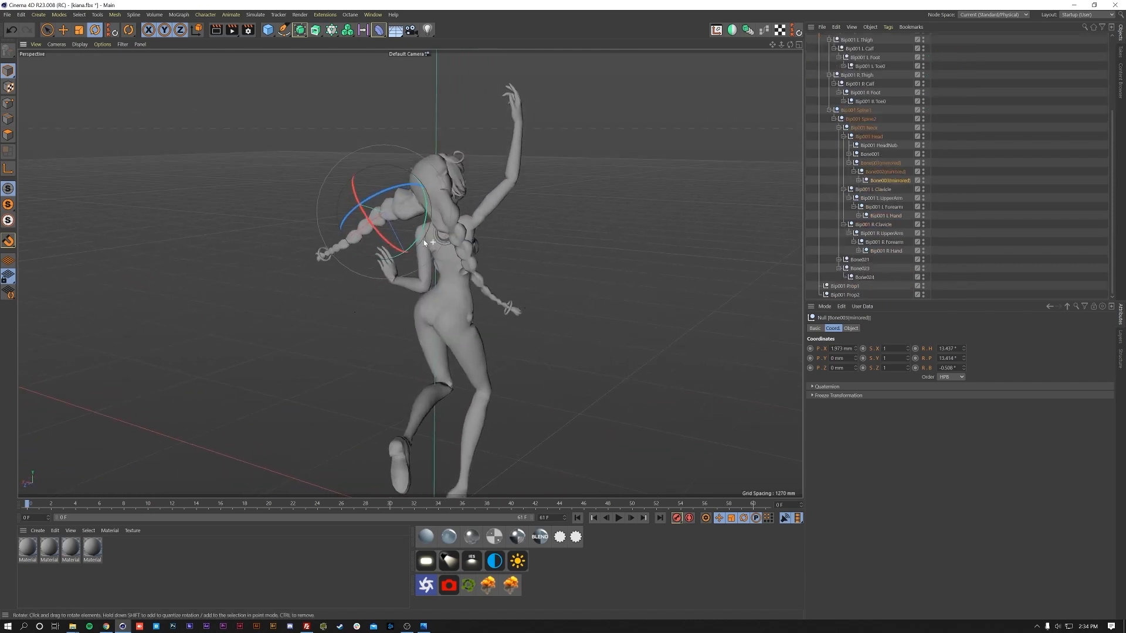
- Rotate Bone001 under the head so the other braid also swings outward, balancing the mirrored braid
left_click(872, 164)
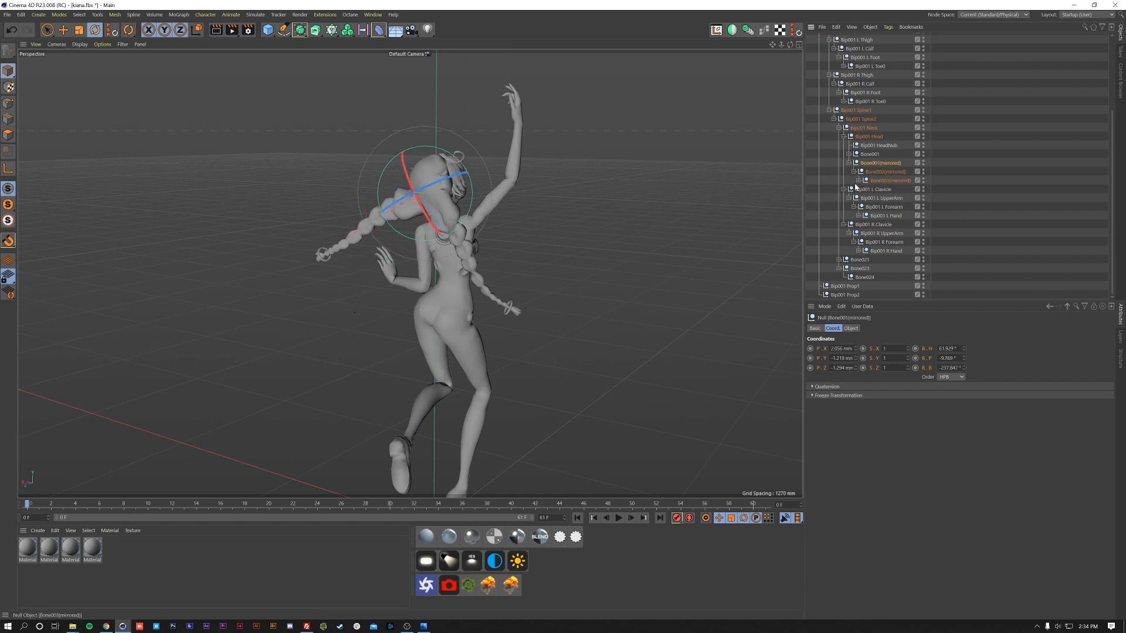
left_click(866, 155)
left_click_drag(586, 191, 535, 226, "alt")
middle_click_drag(535, 227, 498, 241, "alt")
left_click(594, 284)
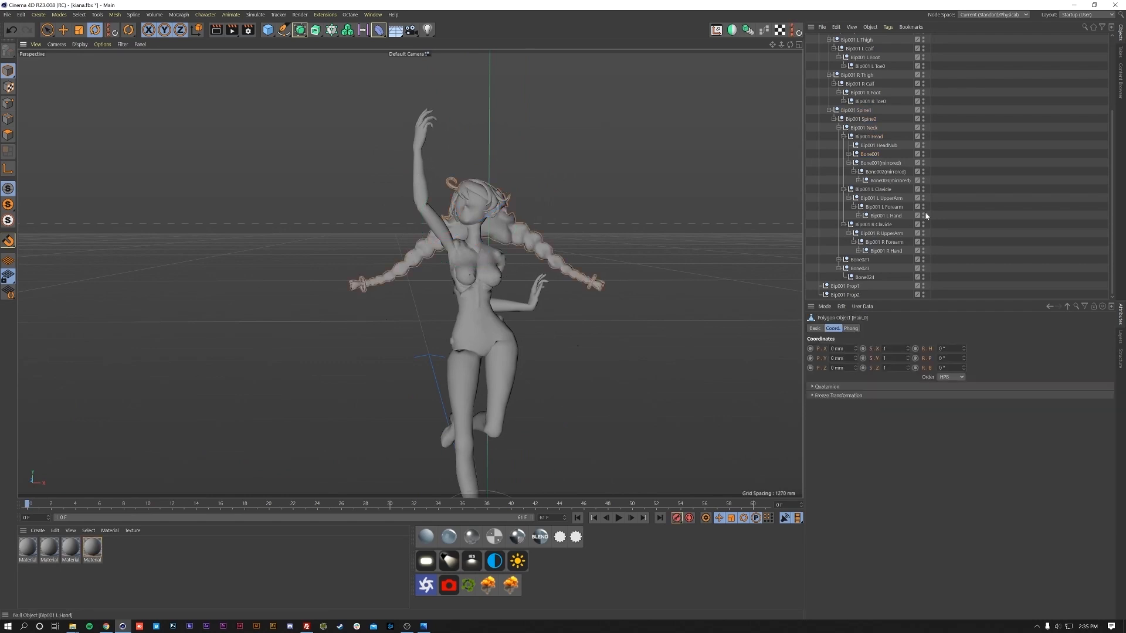
scroll(932, 214, "up", 5)
middle_click_drag(524, 297, 511, 242, "alt")
left_click_drag(511, 241, 484, 259, "alt")
middle_click_drag(483, 258, 496, 324, "alt")
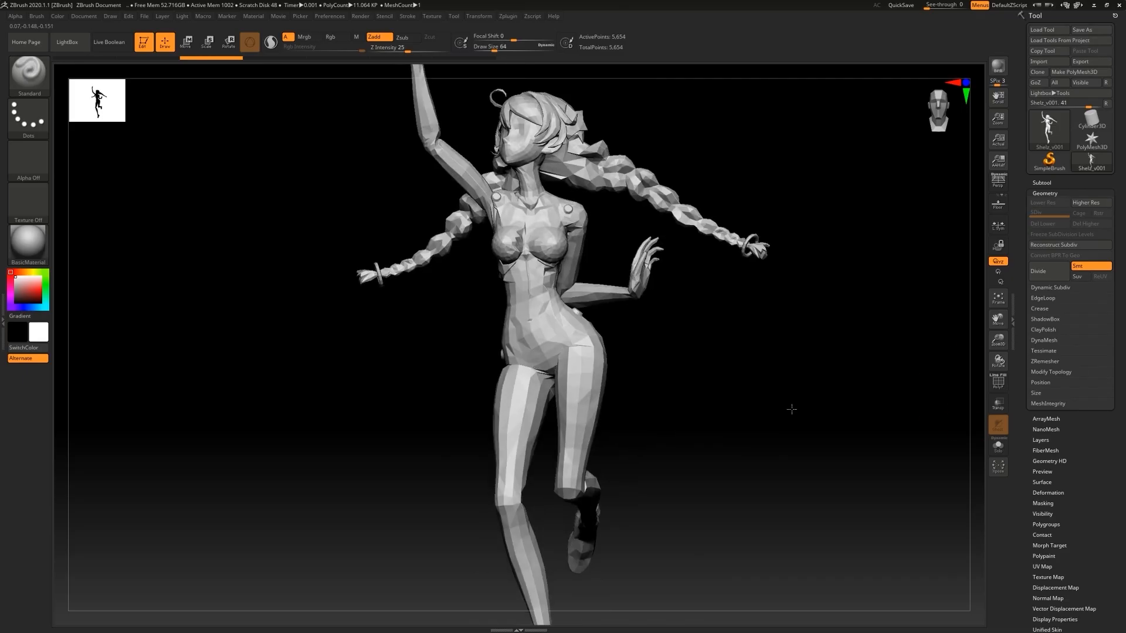
- In ZBrush, smooth the faceted surface of the posed figure with ClayPolish and the Smooth brush
mouse_move(791, 407)
left_mouse_down()
mouse_move(955, 390)
mouse_move(962, 402)
mouse_move(790, 451)
mouse_move(1005, 397)
mouse_move(967, 425)
mouse_move(892, 407)
mouse_move(761, 325)
left_mouse_up()
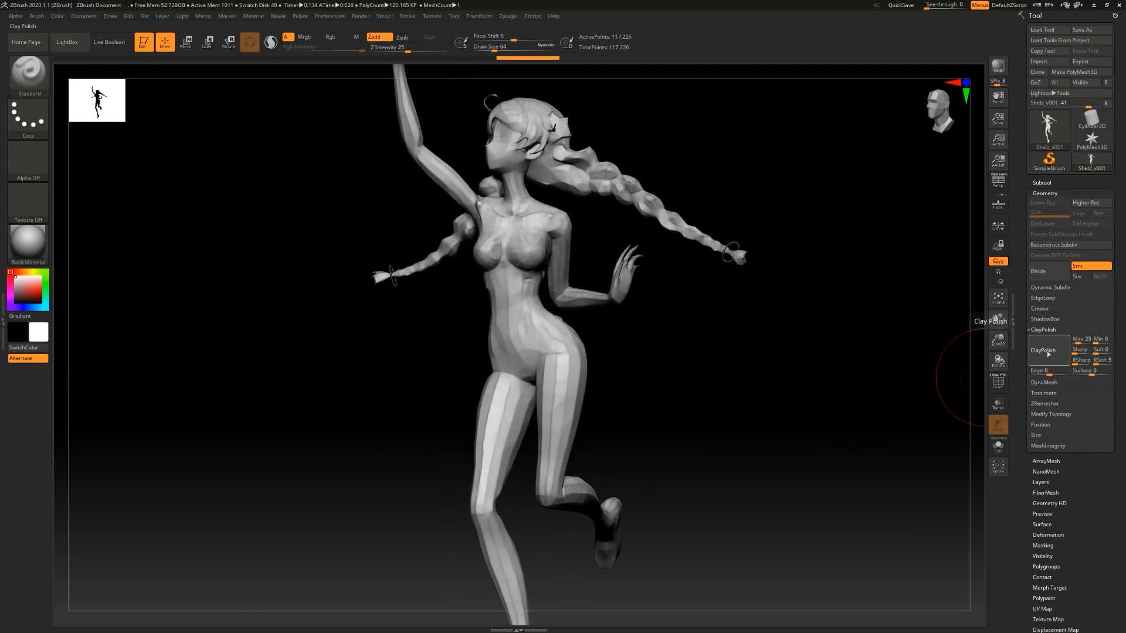
left_click_drag(815, 381, 205, 80)
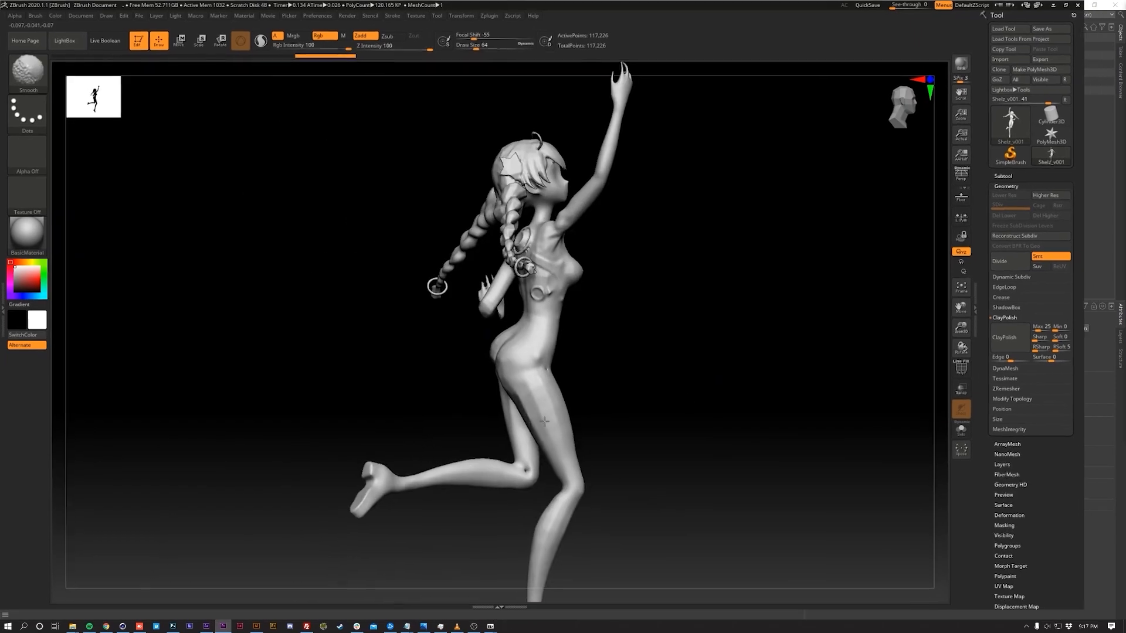
left_click_drag(592, 375, 635, 191)
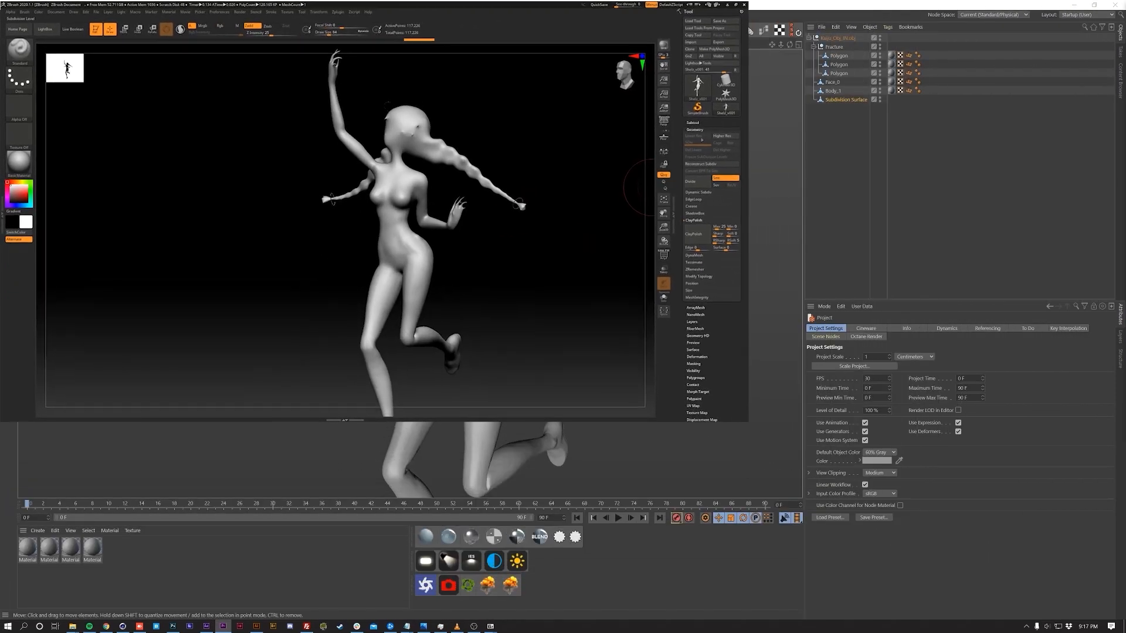
left_click(795, 140)
mouse_move(598, 124)
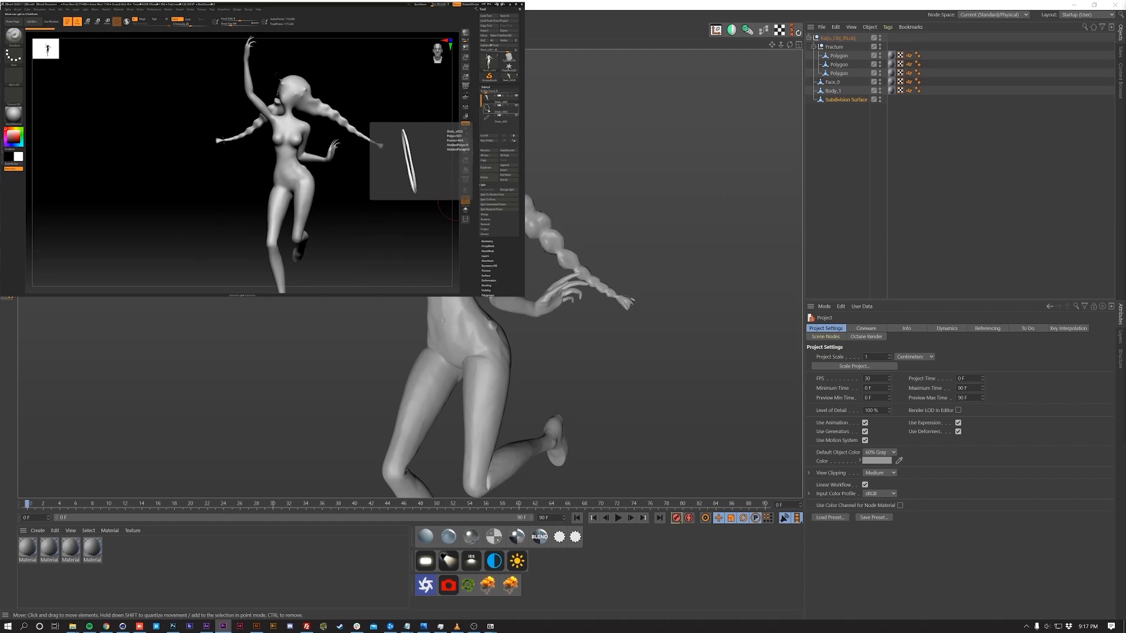
left_click(553, 229)
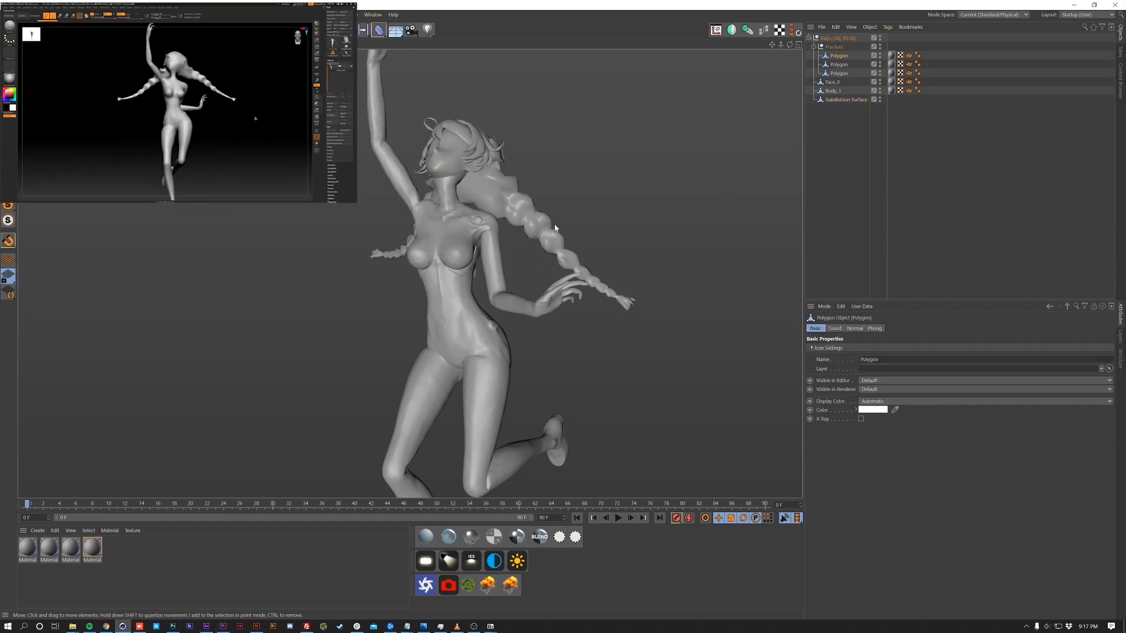
left_click(625, 185)
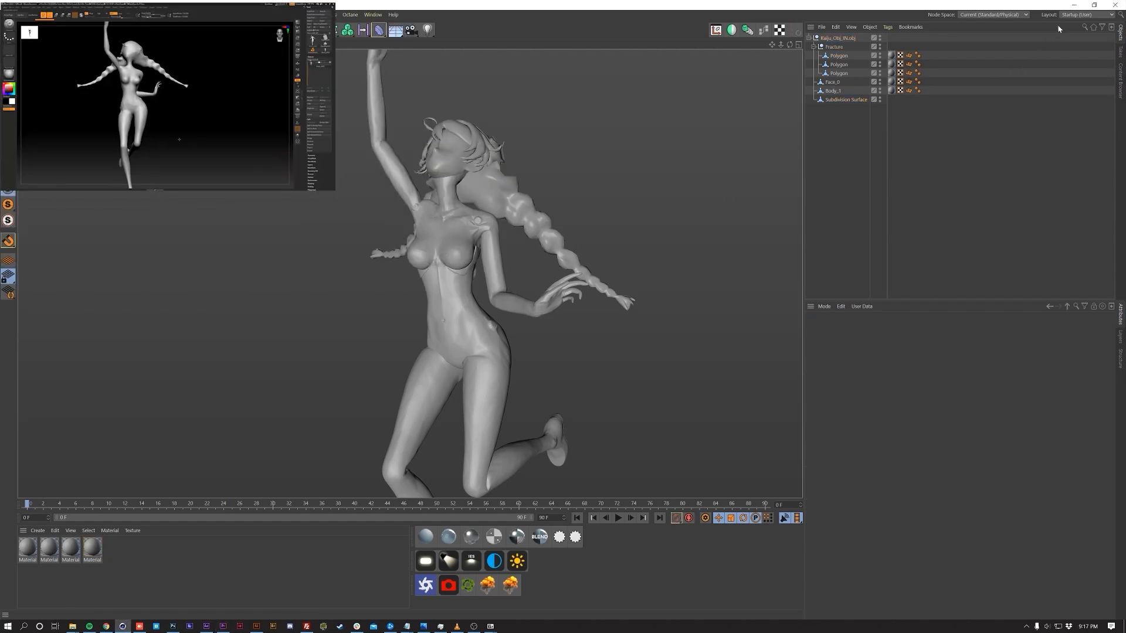
- Switch the Cinema 4D layout to Sculpt and select the figure's Subdivision Surface body mesh
left_click(1073, 14)
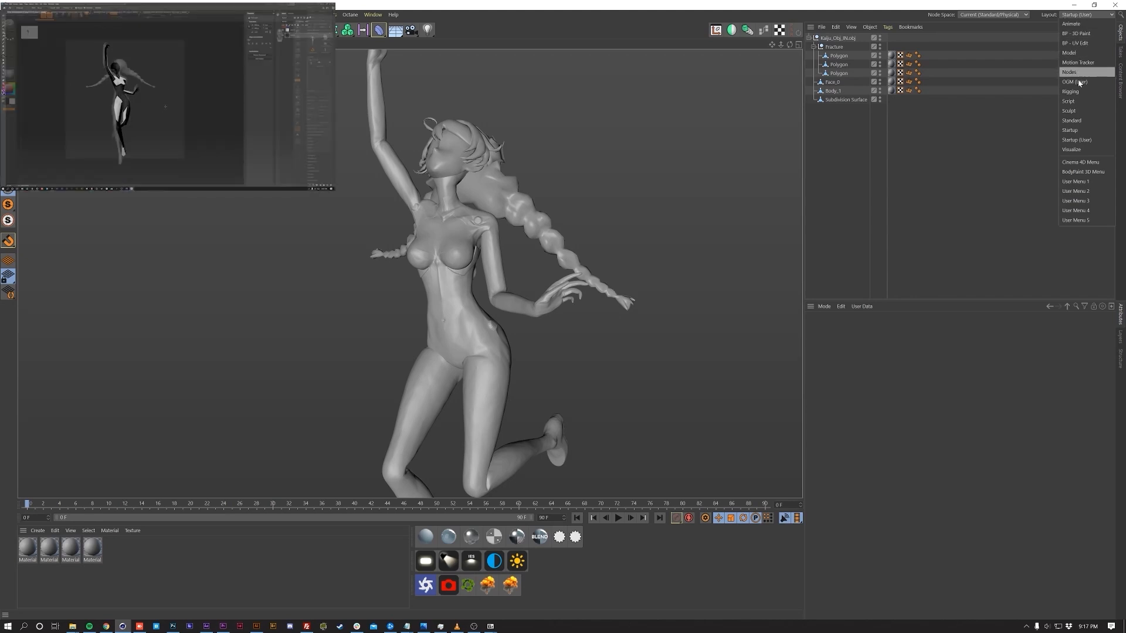
left_click(1086, 112)
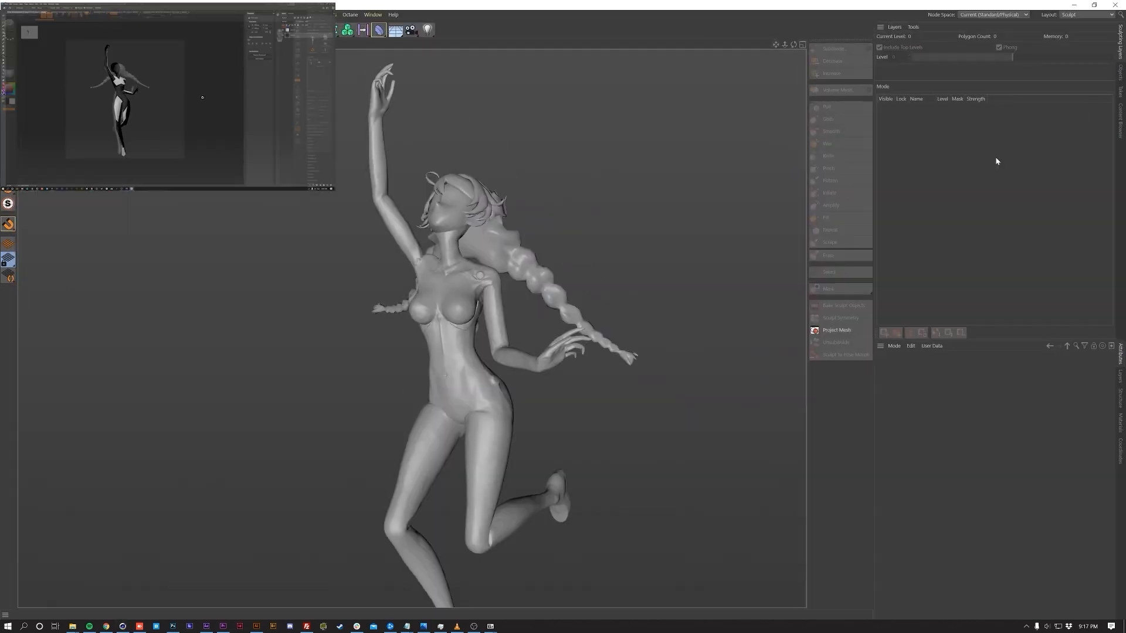
left_click(470, 380)
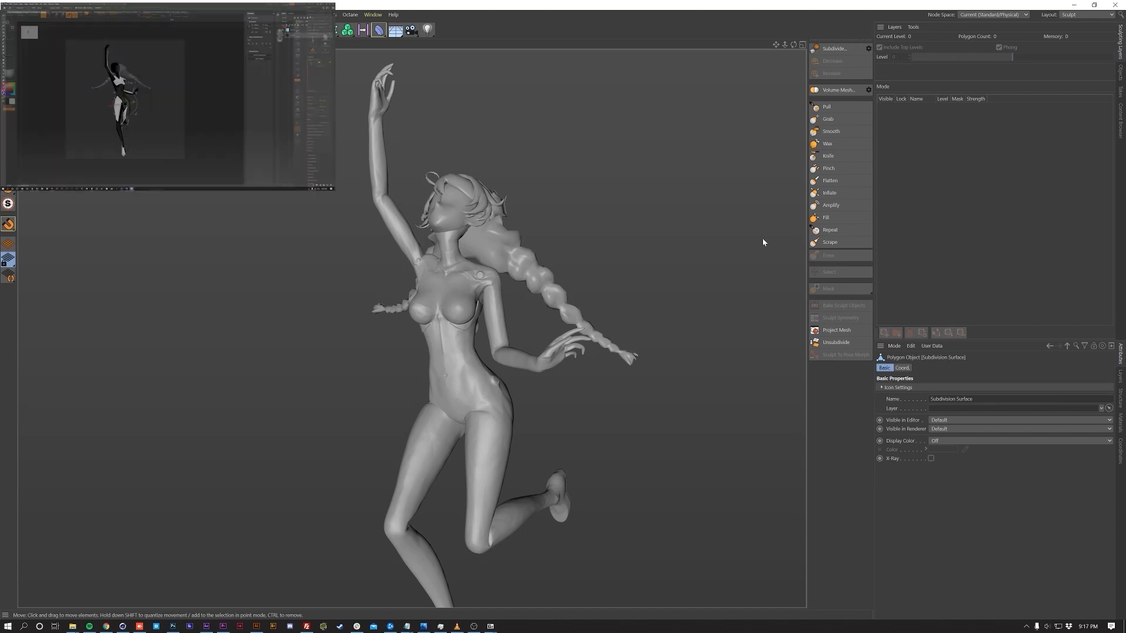
- Smooth the raised bump on the figure's hip with the sculpting Smooth brush
left_click(832, 131)
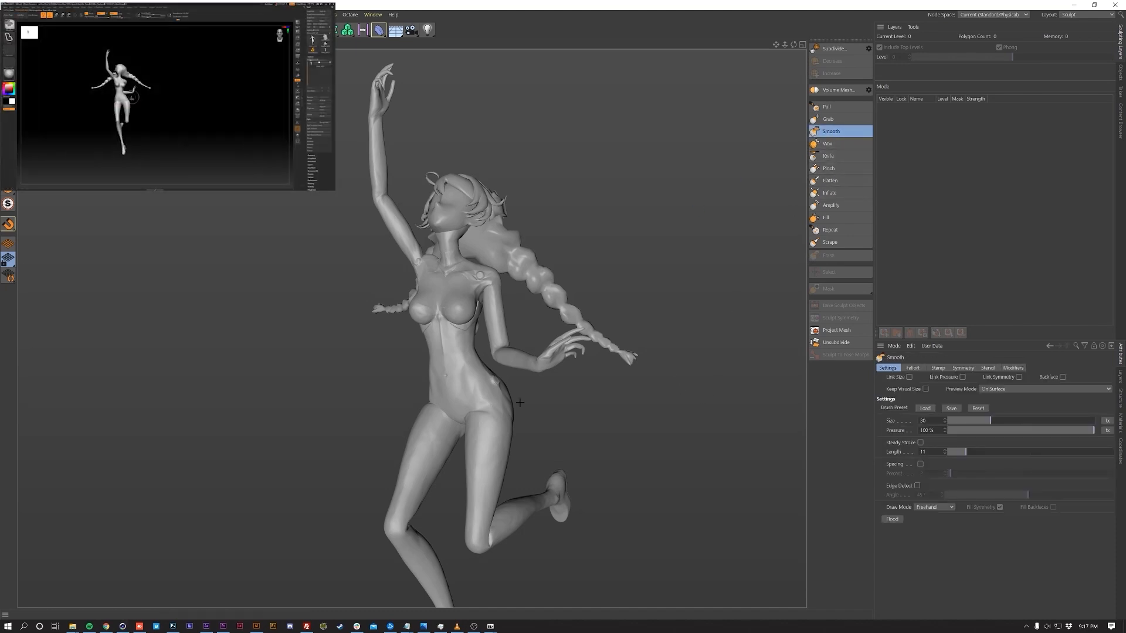
left_click_drag(573, 417, 591, 414, "alt")
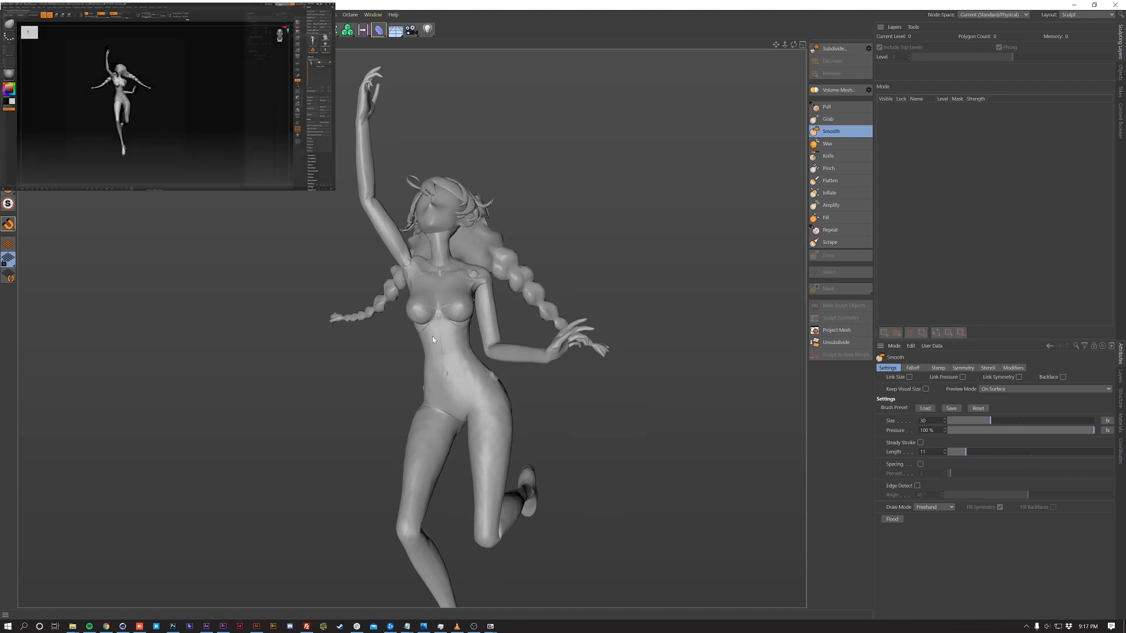
left_click_drag(428, 360, 394, 369, "alt")
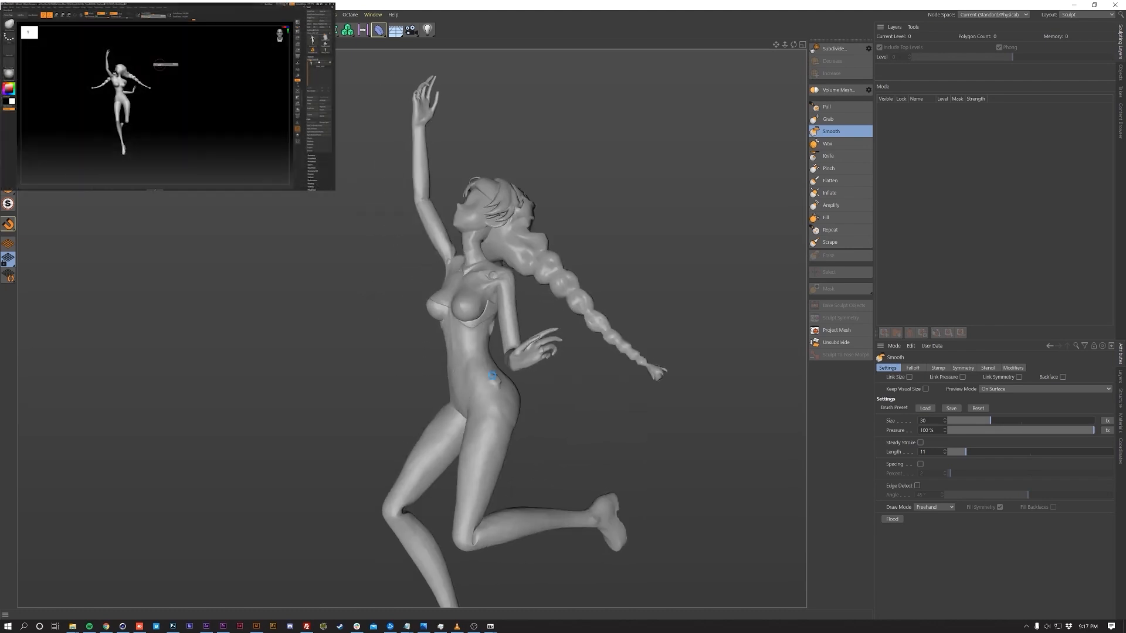
left_click_drag(493, 396, 491, 374)
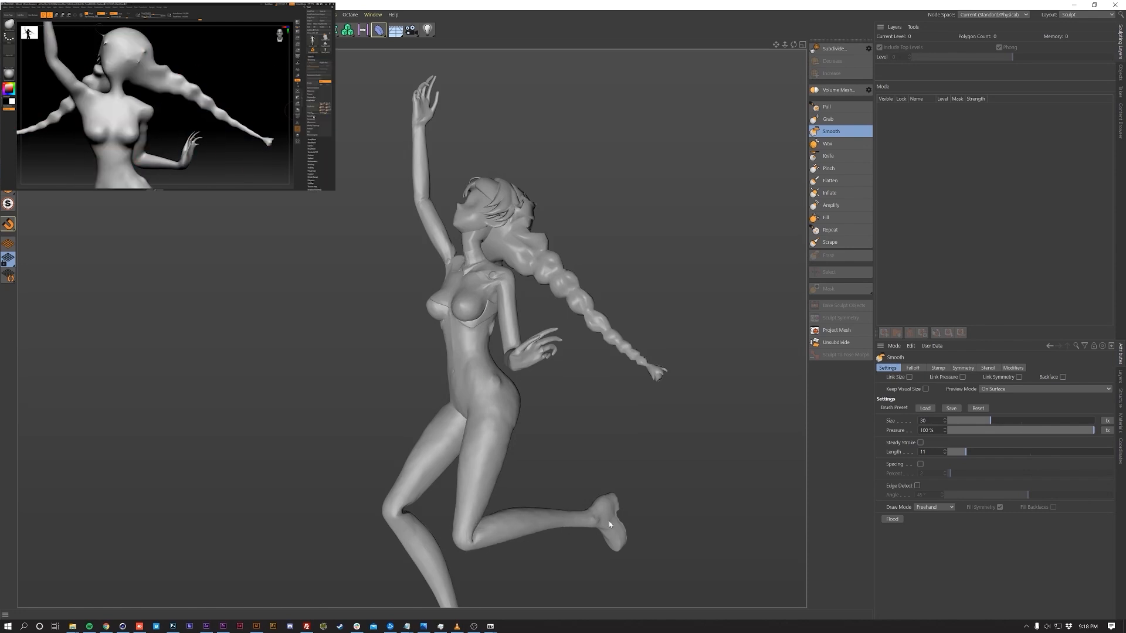
mouse_move(477, 410)
left_mouse_down("alt")
mouse_move(557, 410)
mouse_move(433, 390)
mouse_move(503, 372)
mouse_move(385, 393)
left_mouse_up("alt")
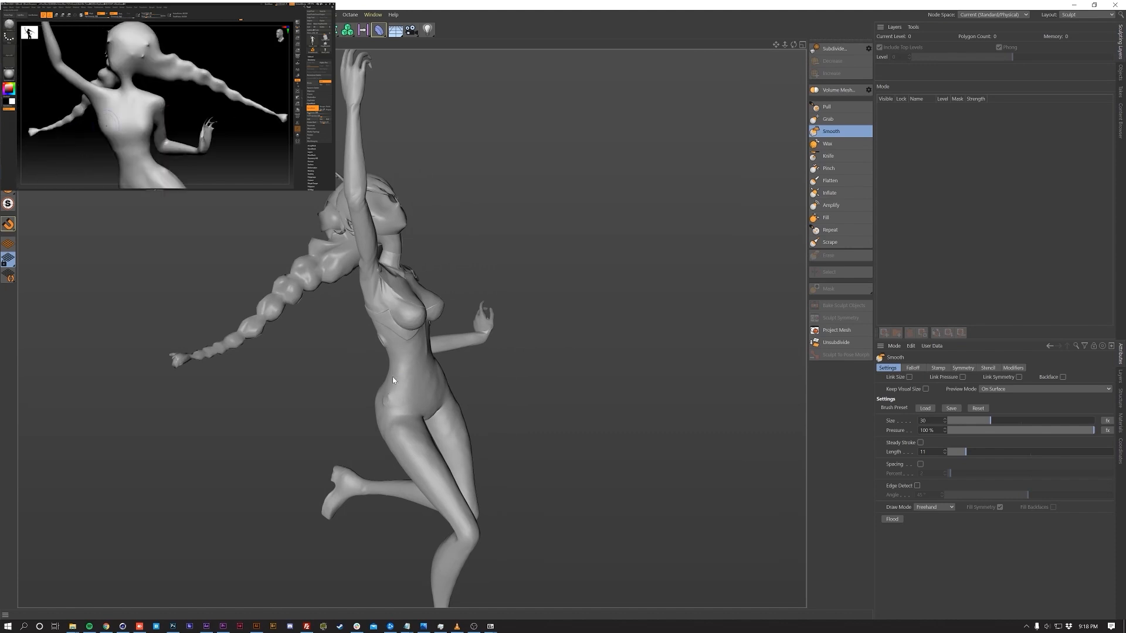
- Switch to the Flatten brush and lower its pressure to about 9.5% for working on the hip
left_click(831, 180)
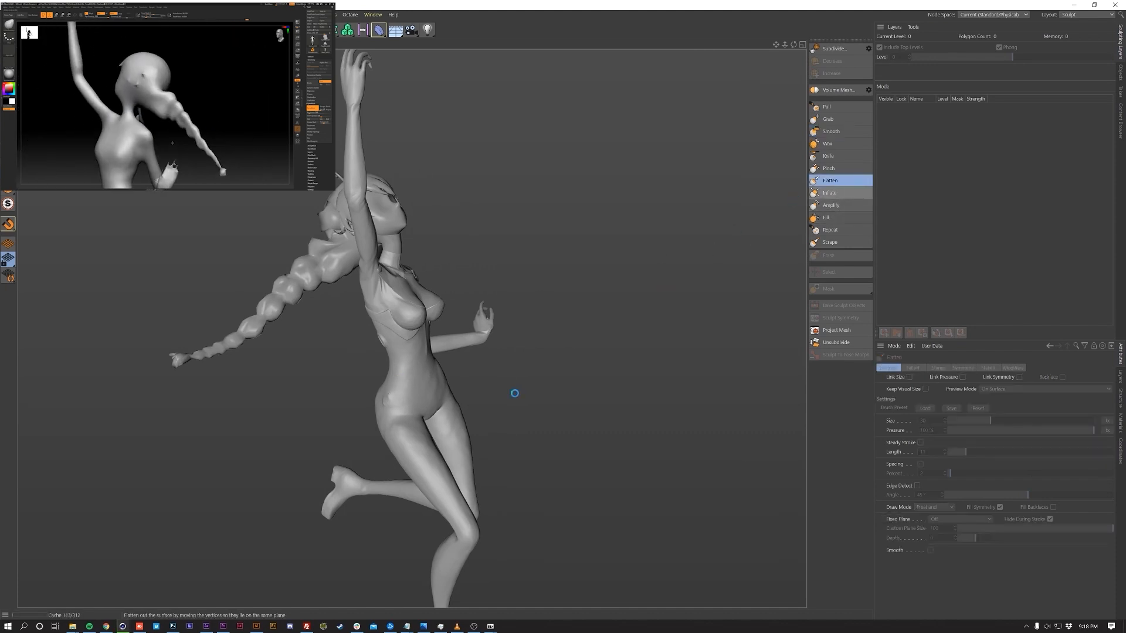
left_click_drag(395, 393, 419, 408, "alt")
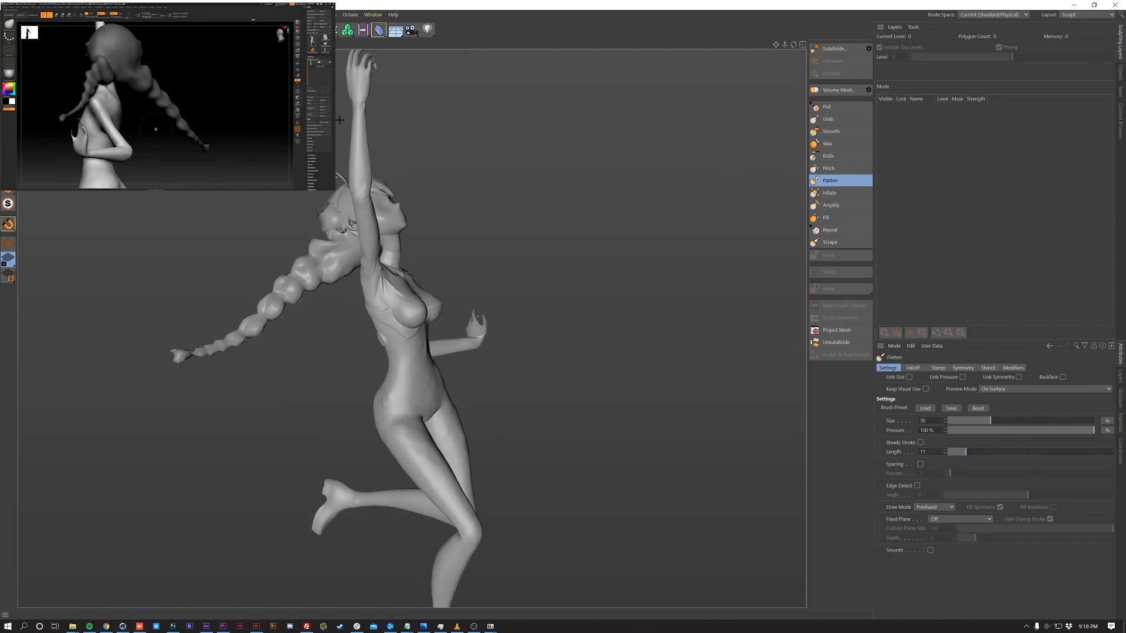
left_click(124, 44)
left_click(141, 57)
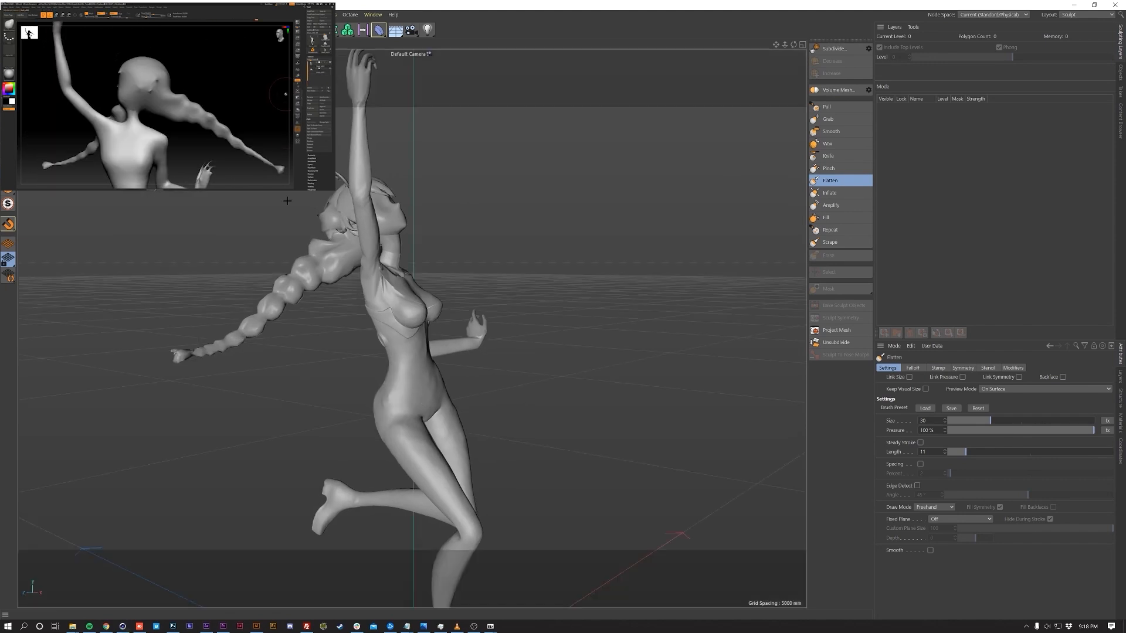
left_click_drag(390, 404, 383, 404, "alt")
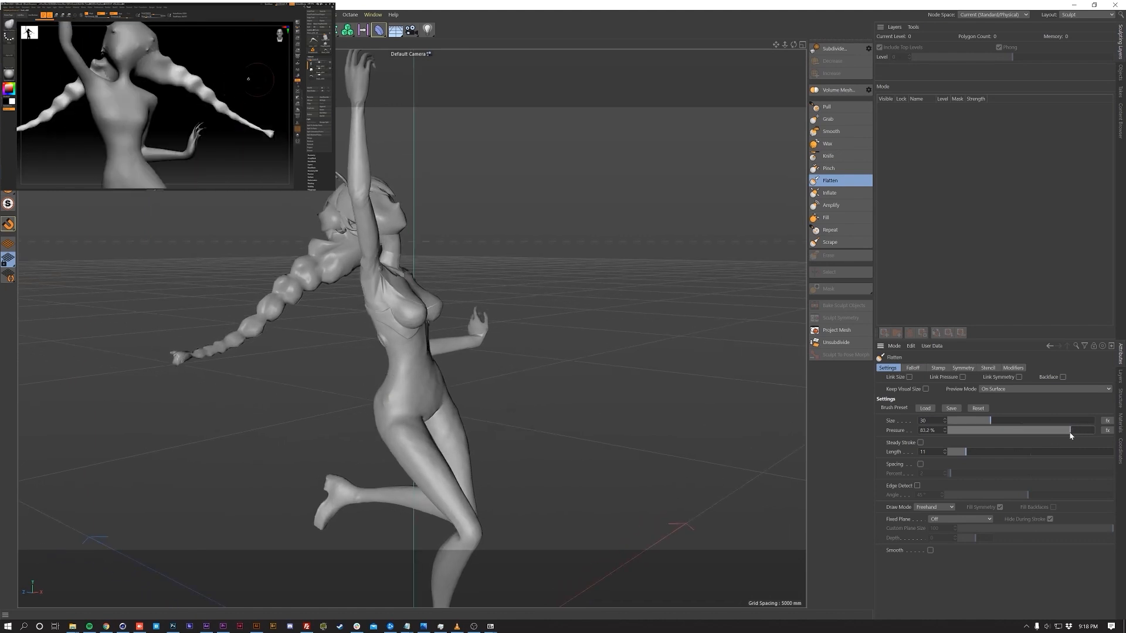
left_click_drag(1070, 433, 1059, 434)
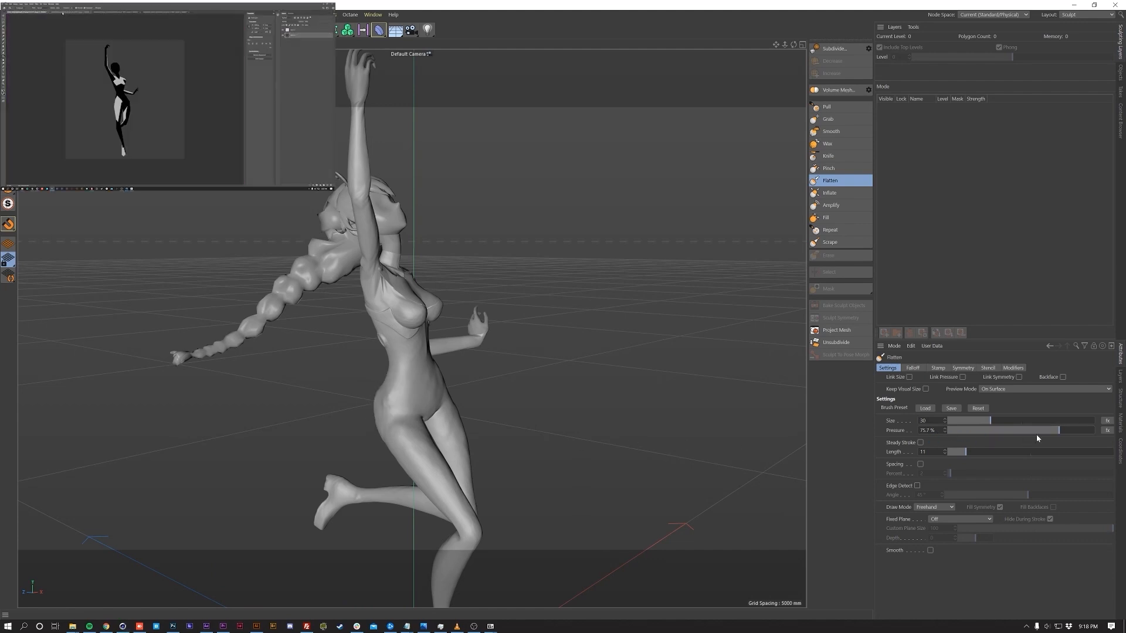
left_click_drag(1036, 432, 997, 432)
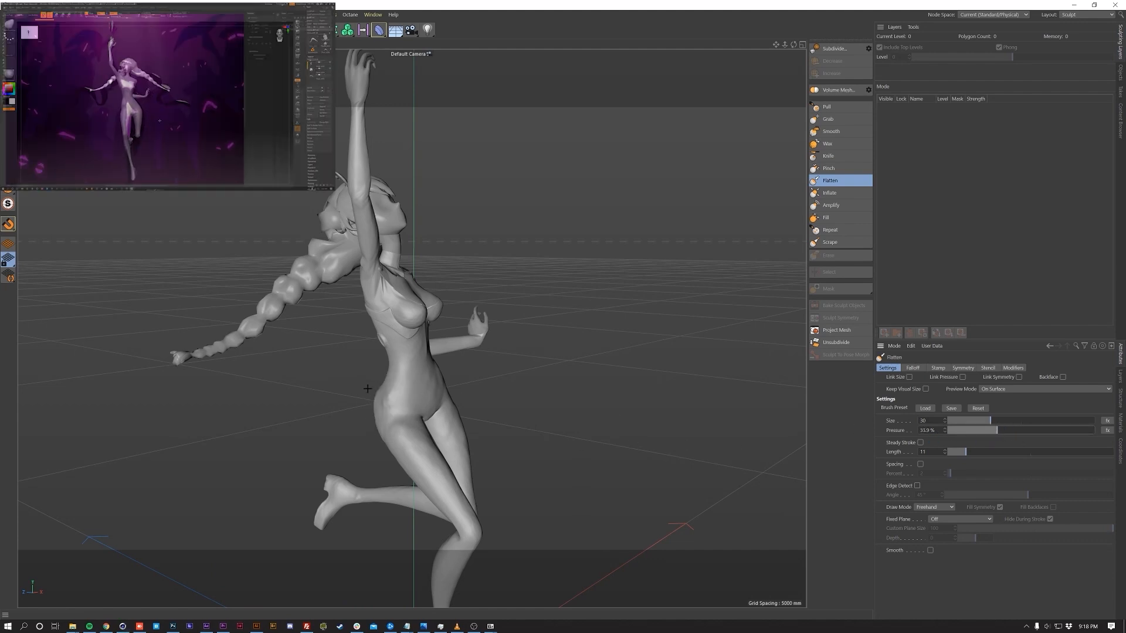
key("ctrl+z")
left_click(961, 431)
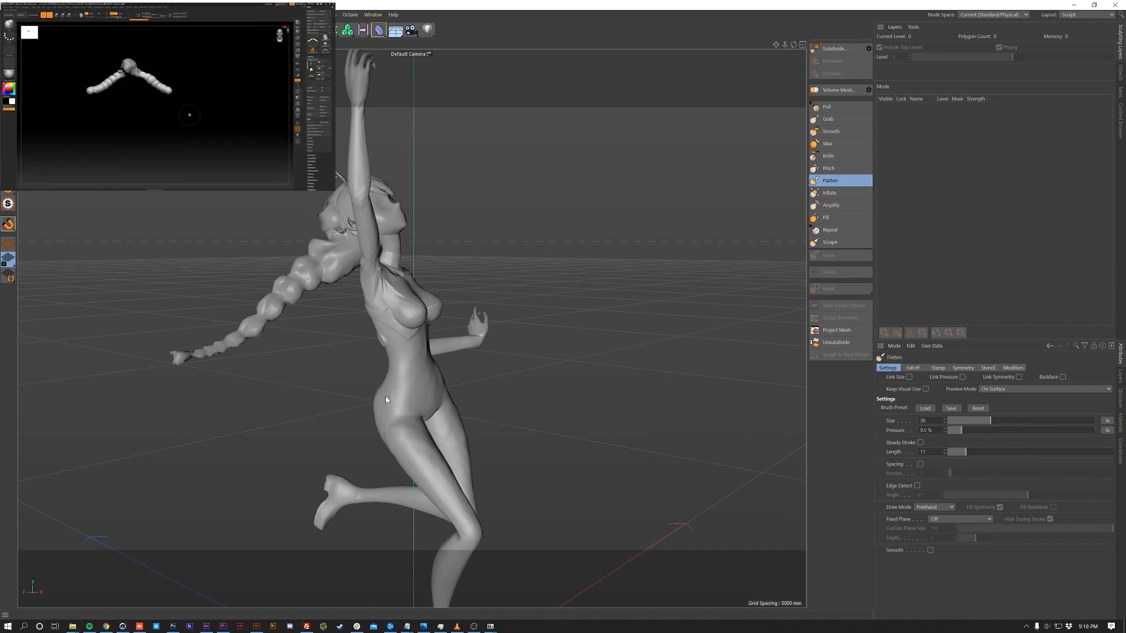
- Flatten the uneven surface around the hips and thighs from the front, side and back
left_click_drag(426, 406, 439, 428, "alt")
scroll(445, 333, "up", 3)
mouse_move(446, 333)
left_mouse_down("alt")
mouse_move(407, 364)
mouse_move(409, 341)
left_mouse_up("alt")
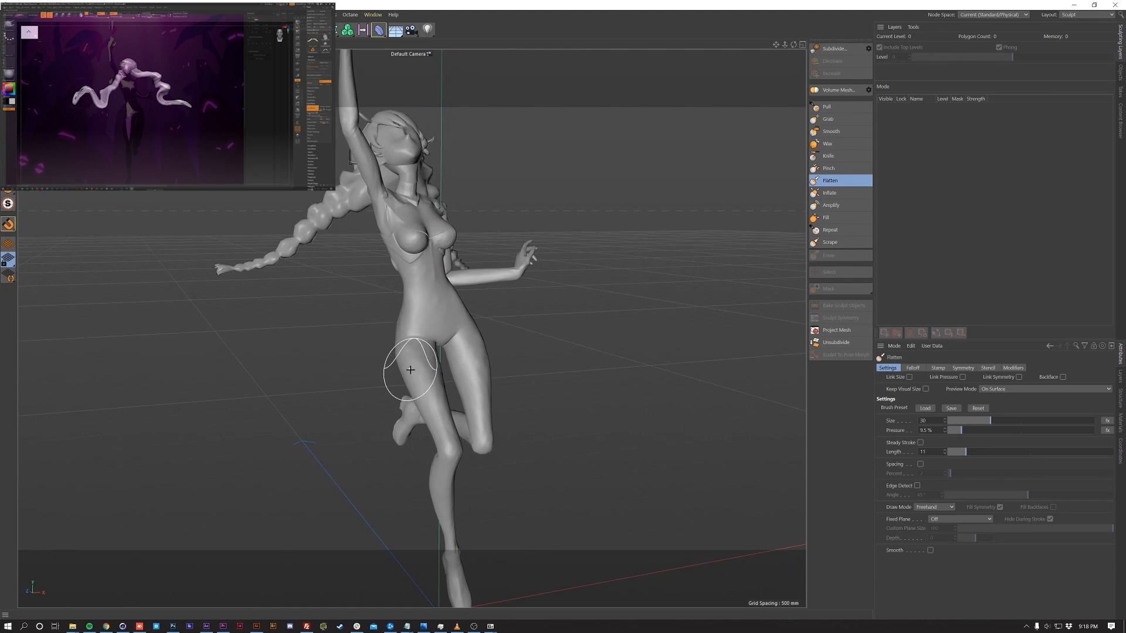
mouse_move(411, 370)
left_mouse_down("alt")
mouse_move(422, 418)
mouse_move(319, 417)
mouse_move(412, 414)
mouse_move(453, 359)
mouse_move(322, 372)
mouse_move(464, 373)
left_mouse_up("alt")
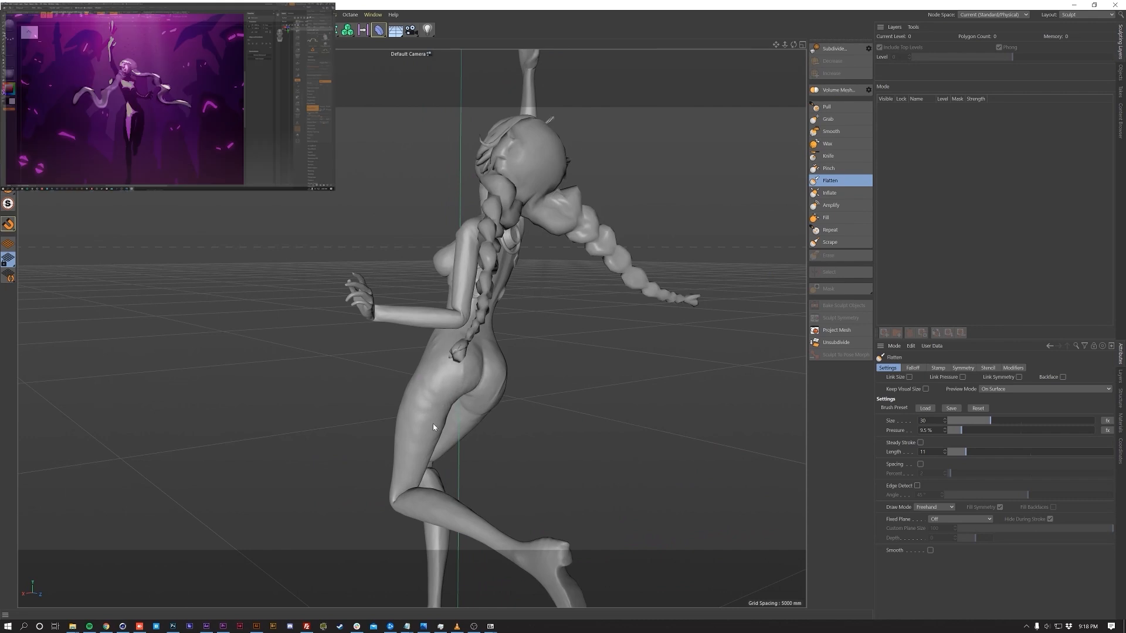
left_click_drag(412, 444, 493, 357, "alt")
- Reshape the figure's waist and hip outline with the Grab brush and the Pull brush at 20% pressure
left_click(827, 119)
left_click_drag(540, 320, 493, 379, "alt")
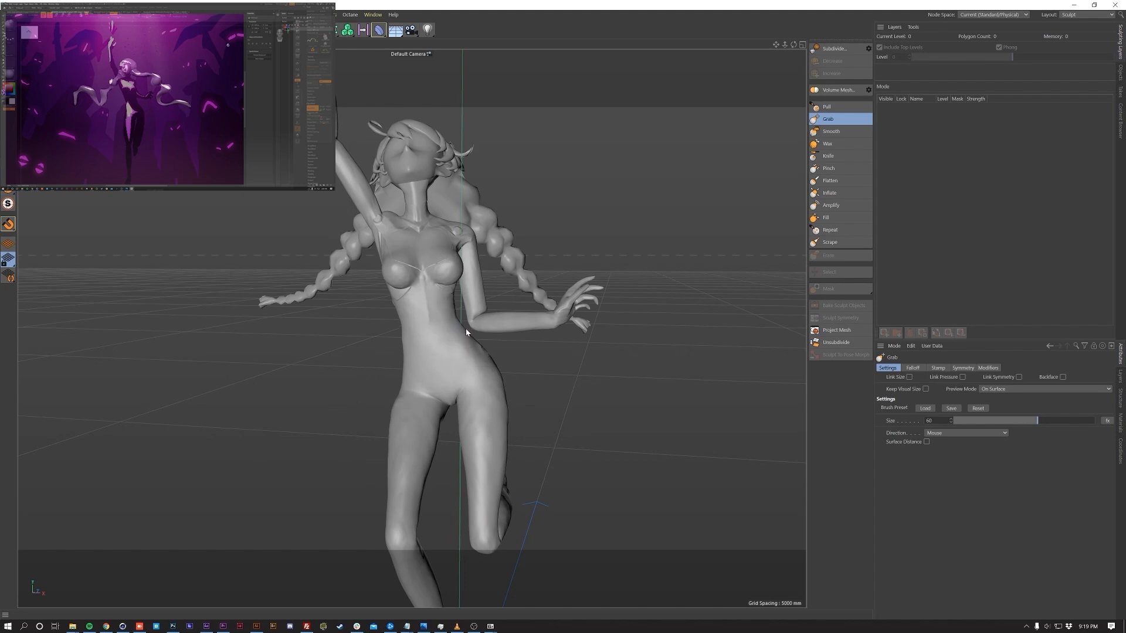
left_click_drag(412, 329, 469, 389, "alt")
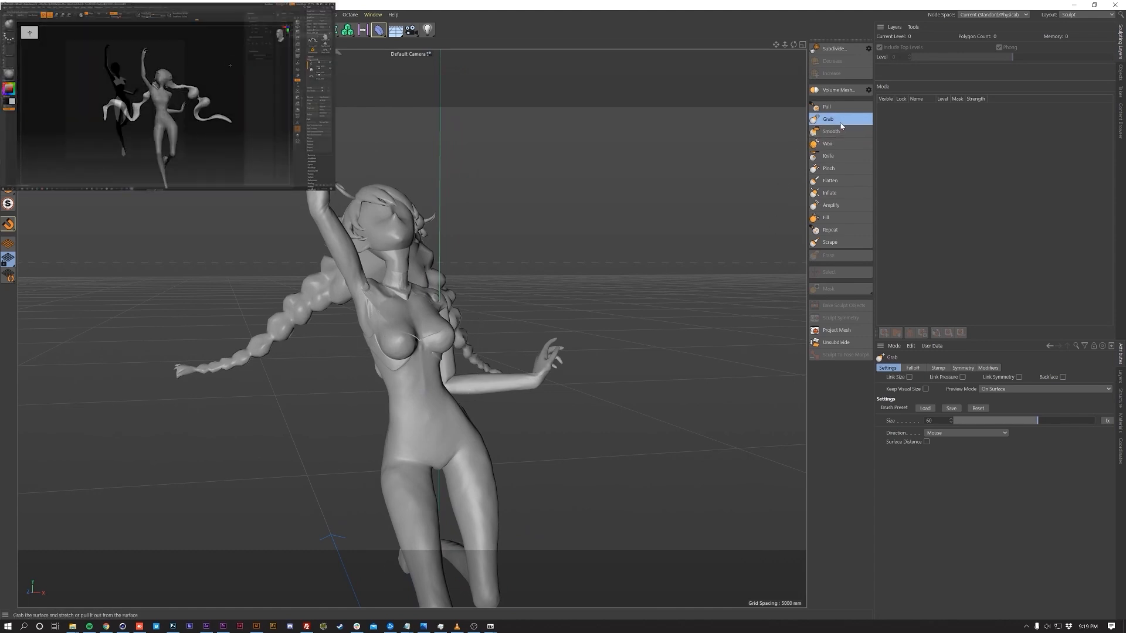
left_click(829, 107)
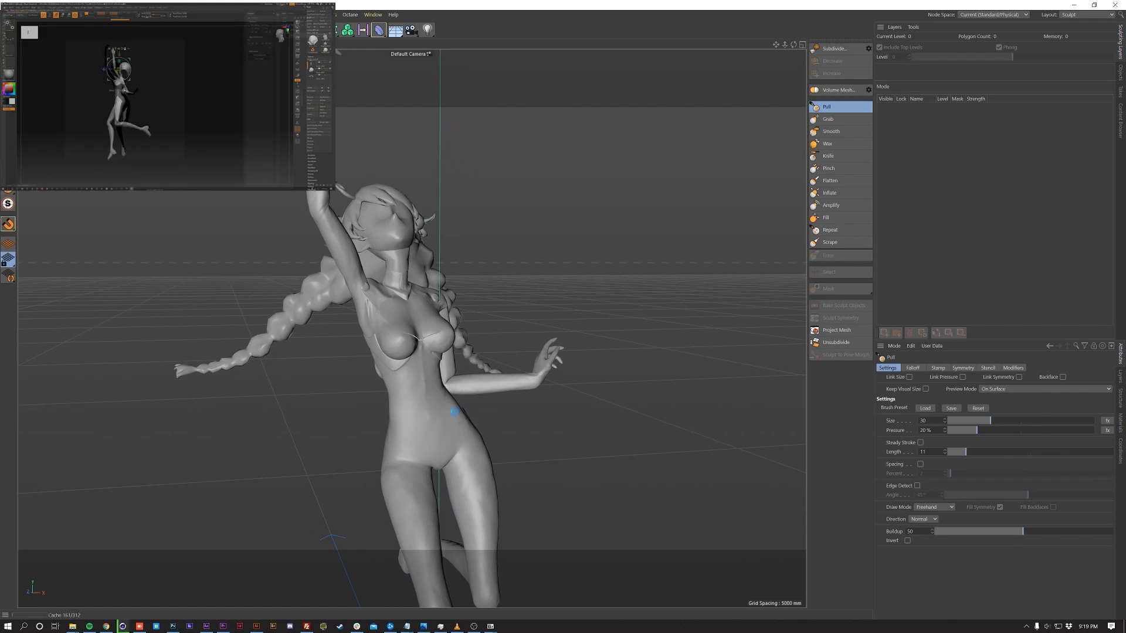
left_click_drag(459, 415, 449, 418, "alt")
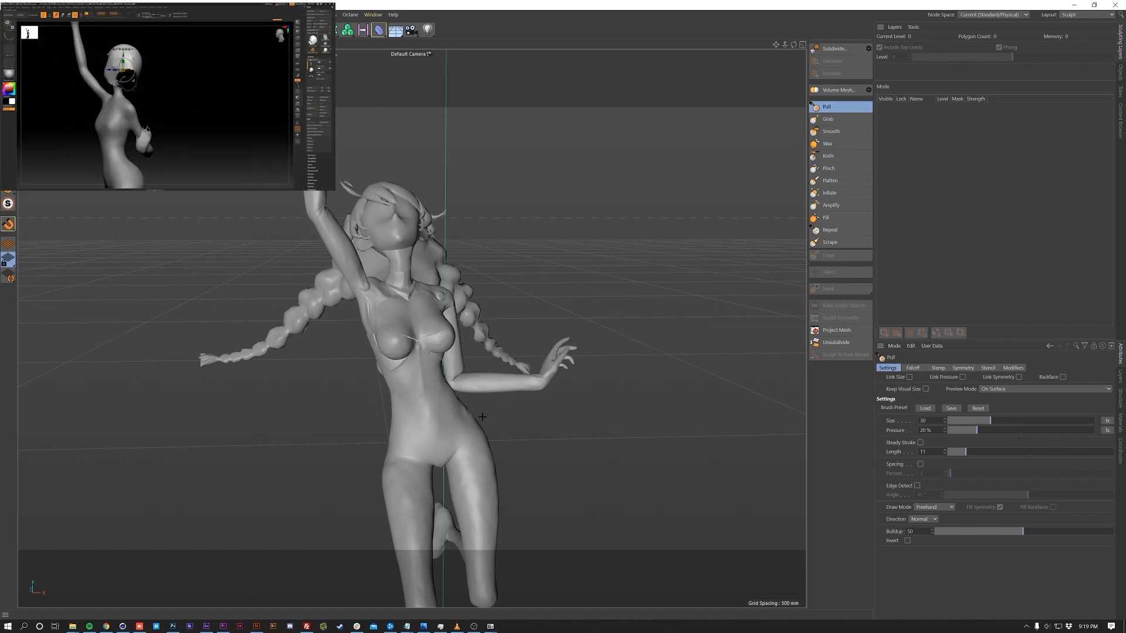
left_click_drag(480, 413, 343, 435, "alt")
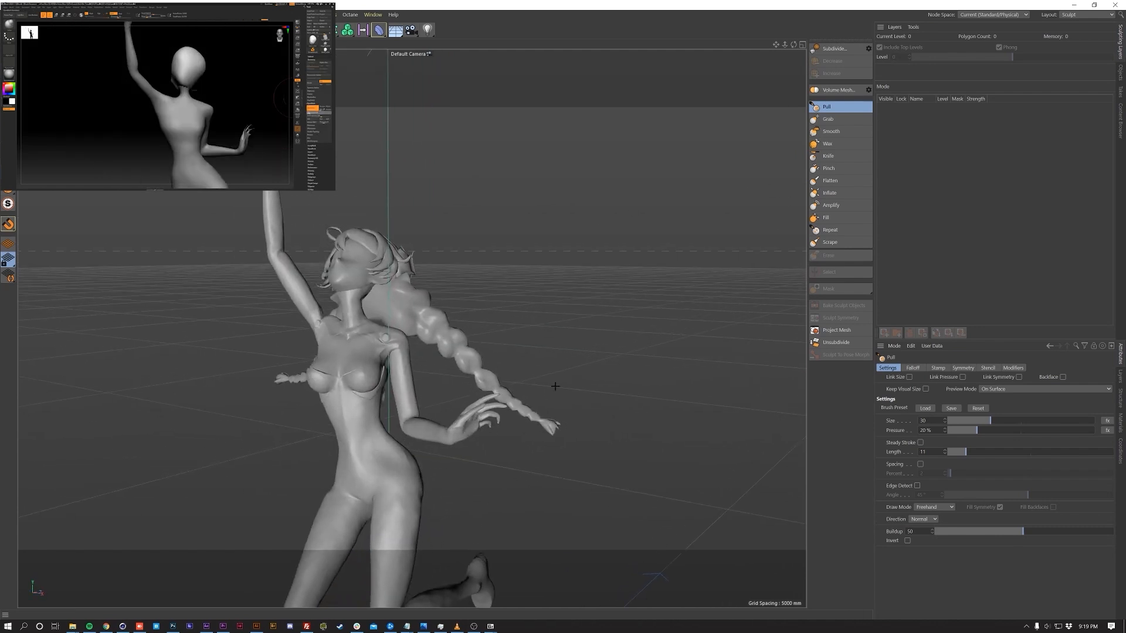
- Select the braids' Polygon object and thicken the braid with the Inflate brush at size 30 and 20% pressure
left_click(832, 193)
left_click_drag(413, 432, 450, 437, "alt")
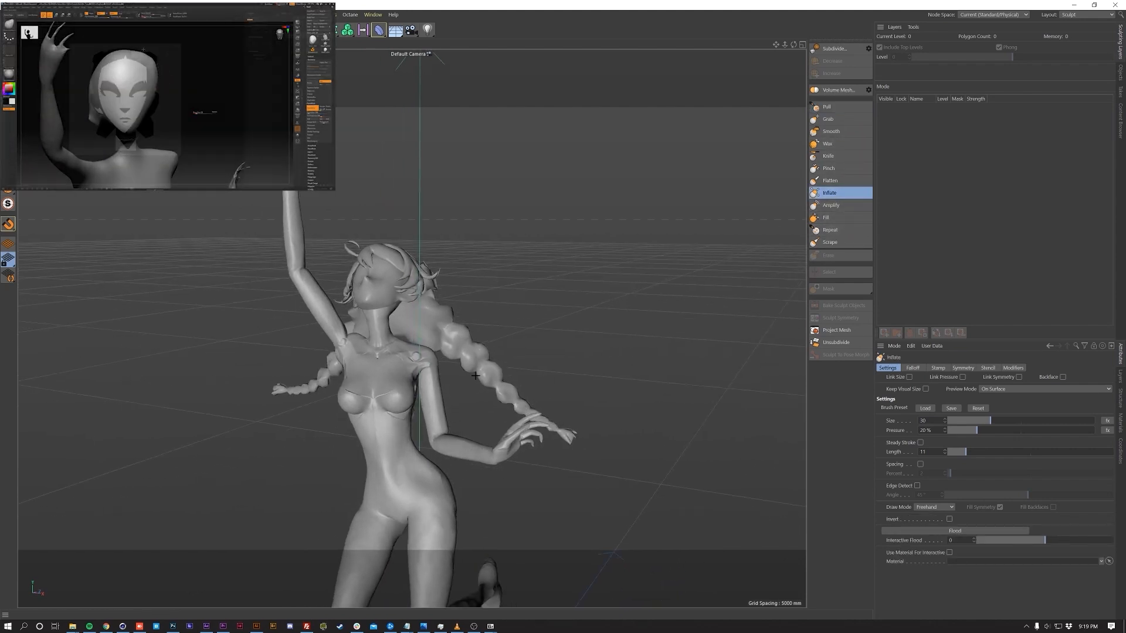
key("e")
left_click(452, 345)
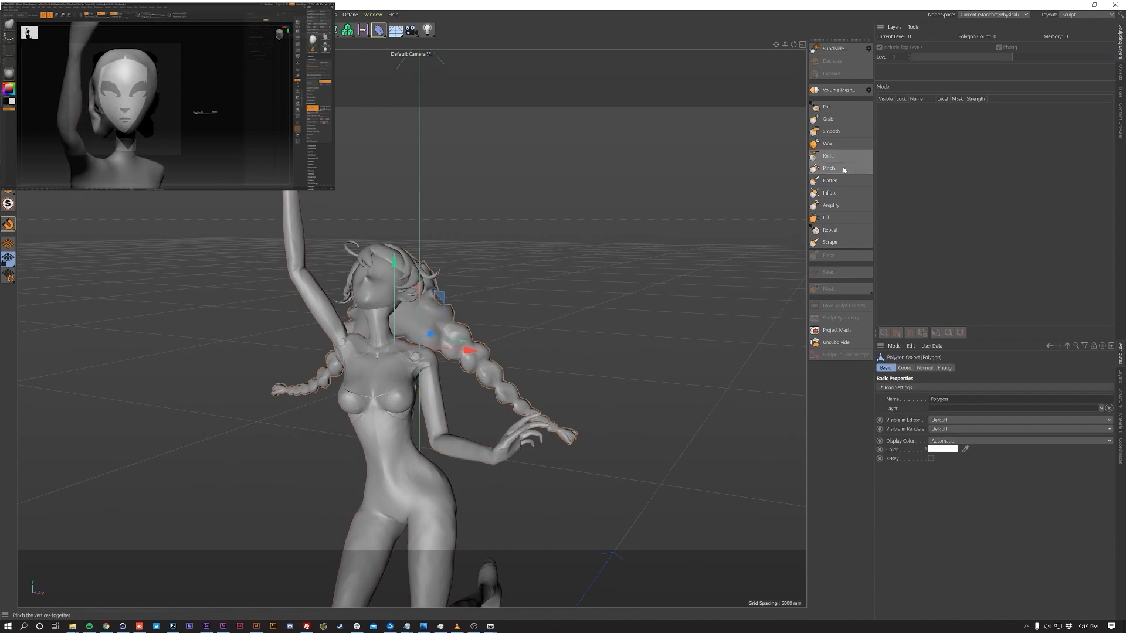
left_click(837, 194)
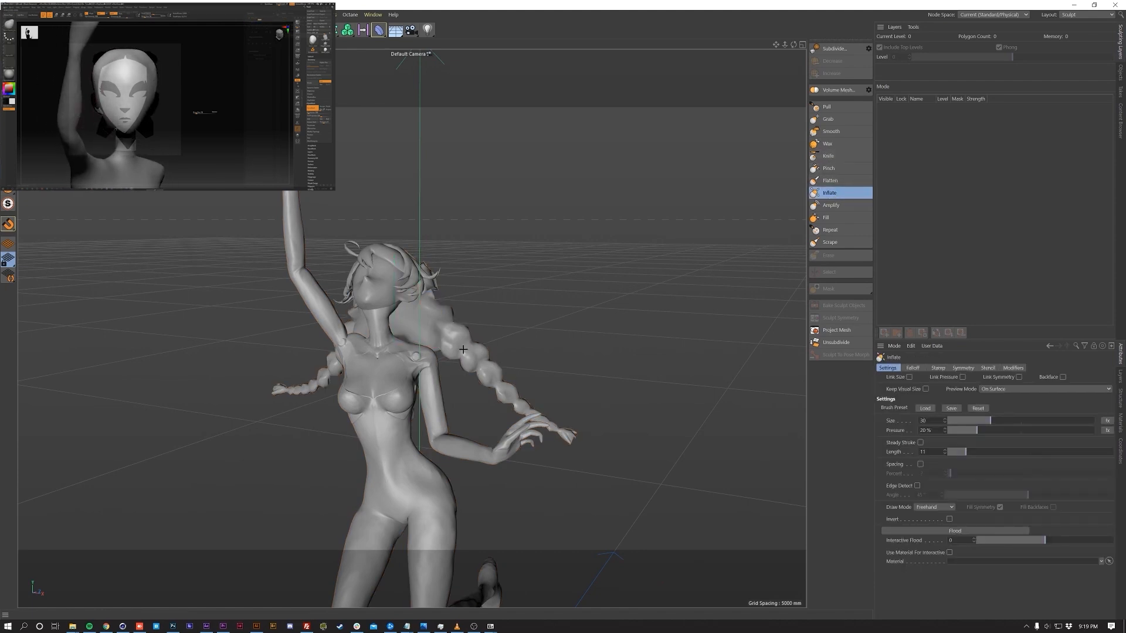
mouse_move(501, 389)
left_mouse_down("alt")
mouse_move(470, 360)
mouse_move(498, 388)
left_mouse_up("alt")
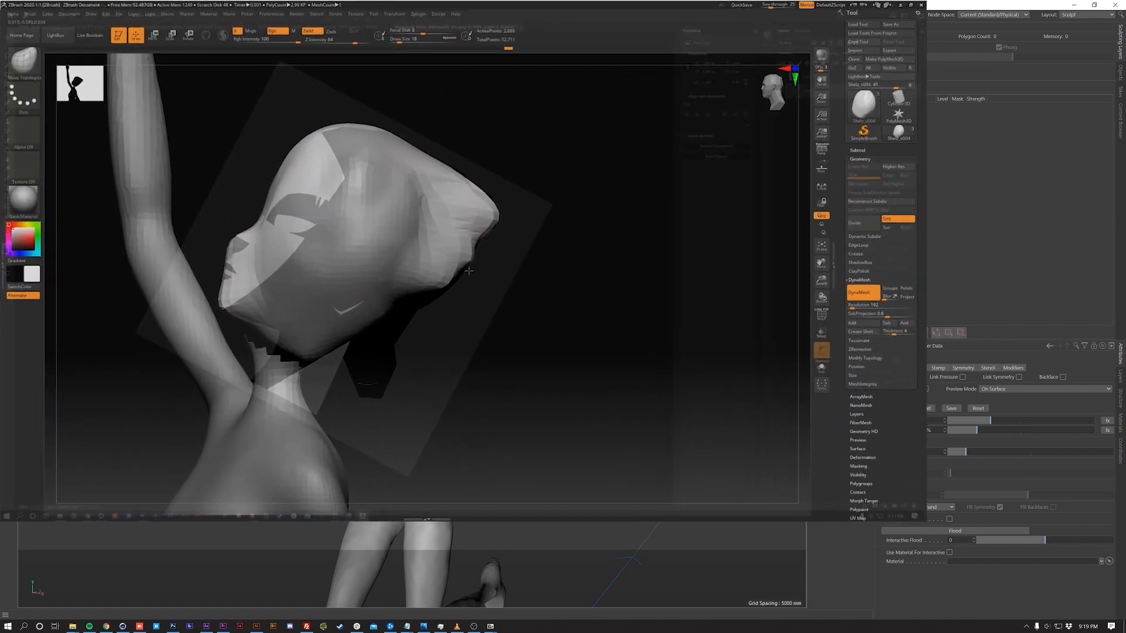
- Switch to ZBrush and reshape the head subtool Shelz_v004 with the Move Topological brush, checking its profile
key("b")
key("i")
key("n")
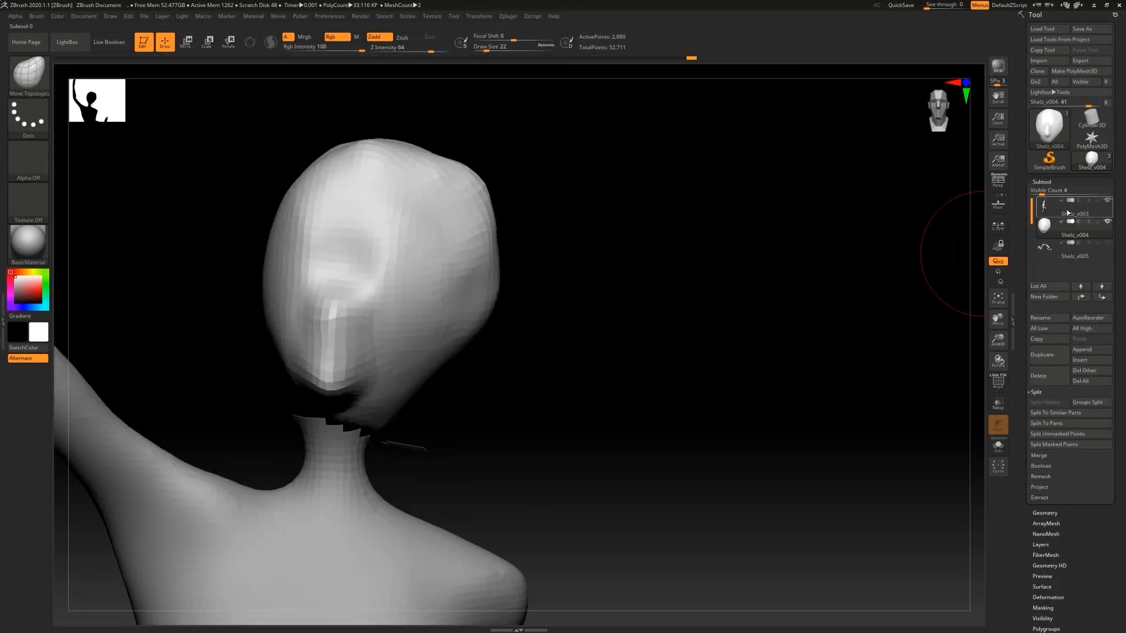
left_click(1108, 200)
mouse_move(592, 352)
left_mouse_down()
mouse_move(609, 483)
mouse_move(614, 390)
mouse_move(543, 222)
mouse_move(522, 412)
left_mouse_up()
left_click_drag(404, 399, 409, 352)
mouse_move(320, 431)
left_mouse_down()
mouse_move(296, 421)
mouse_move(432, 369)
mouse_move(410, 346)
left_mouse_up()
key("s")
mouse_move(485, 427)
left_mouse_down()
mouse_move(553, 280)
mouse_move(635, 304)
mouse_move(711, 281)
mouse_move(699, 253)
mouse_move(846, 363)
mouse_move(850, 439)
mouse_move(950, 432)
mouse_move(543, 360)
mouse_move(845, 279)
left_mouse_up()
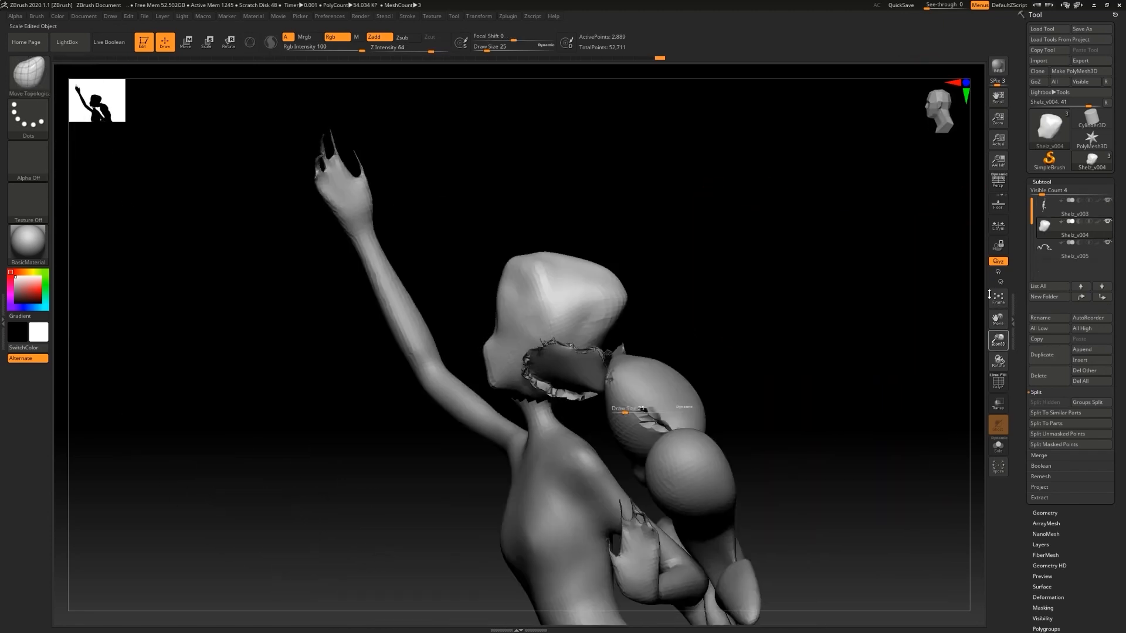
- Refine the head and flowing hair strands against the full figure, and select the body subtool Shelz_v003
left_click_drag(762, 328, 658, 340)
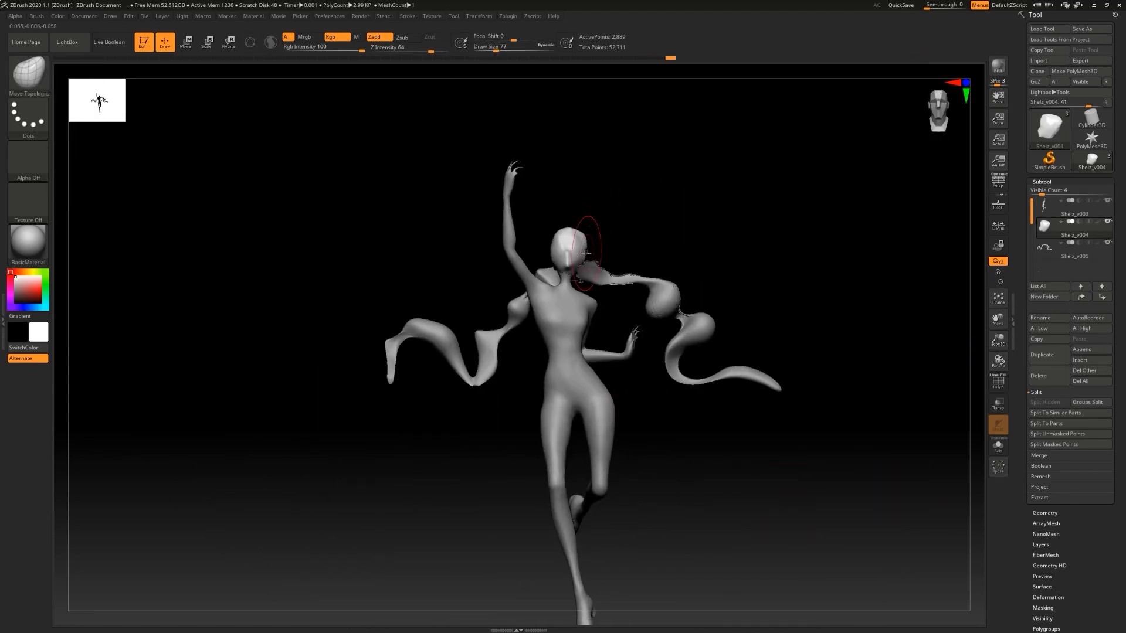
left_click(622, 279, "alt")
mouse_move(821, 264)
left_mouse_down("shift")
mouse_move(697, 271)
mouse_move(882, 248)
mouse_move(706, 270)
left_mouse_up("shift")
left_click(545, 294, "alt")
left_click_drag(674, 247, 666, 301, "alt")
left_click_drag(461, 239, 491, 233)
key("f")
left_click_drag(703, 502, 733, 411)
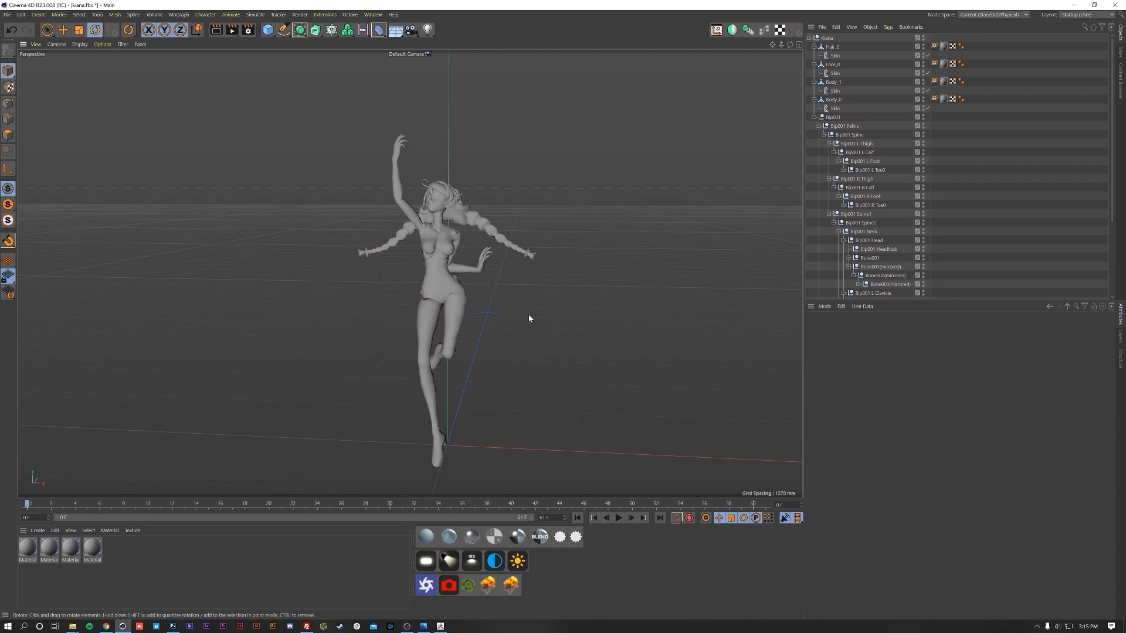
- From the posed Kiana figure in Cinema 4D, bring the original low-poly mesh Shelz_v001 into ZBrush
scroll(529, 319, "up", 5)
middle_click_drag(515, 319, 483, 395, "alt")
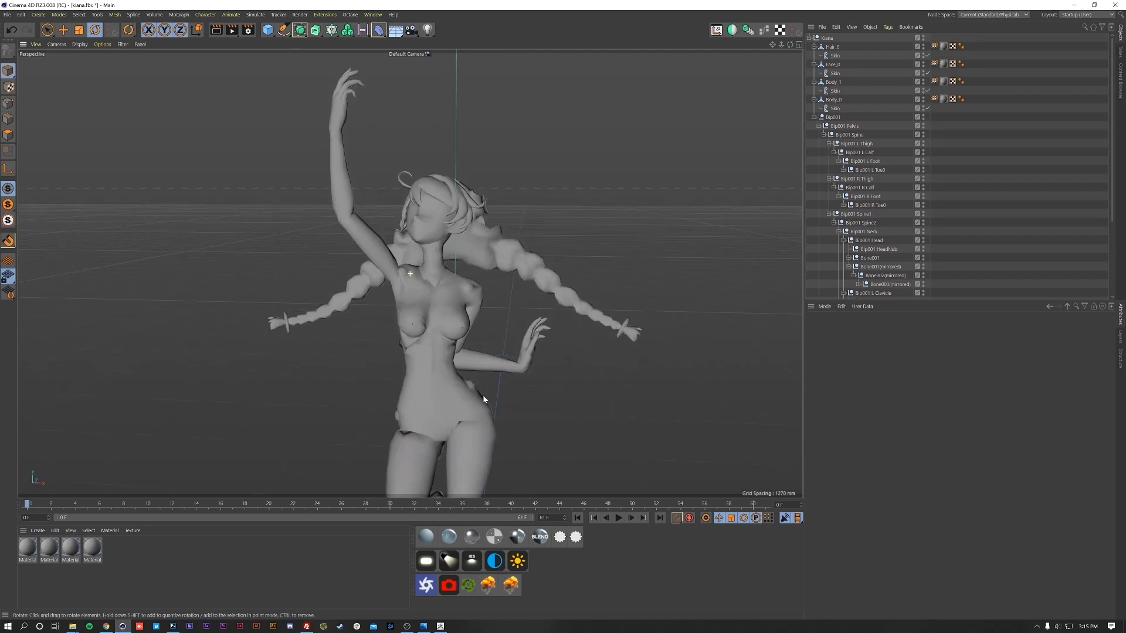
key("space")
left_click(335, 177)
left_click(8, 135)
left_click(7, 70)
key("ctrl+o")
left_click(786, 541)
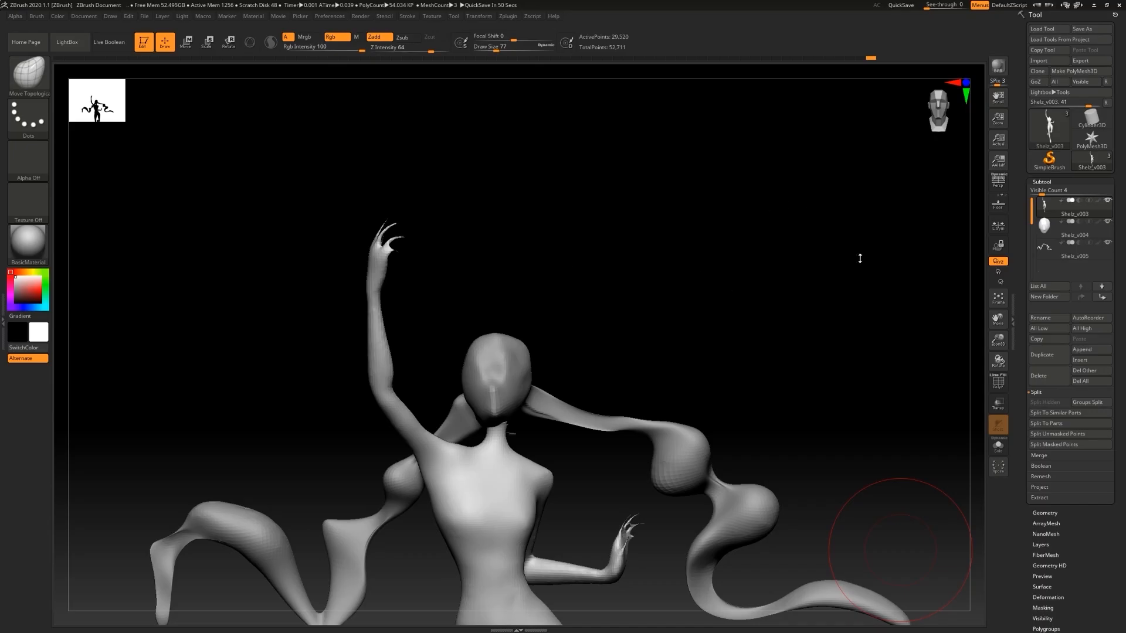
left_click_drag(860, 258, 402, 251)
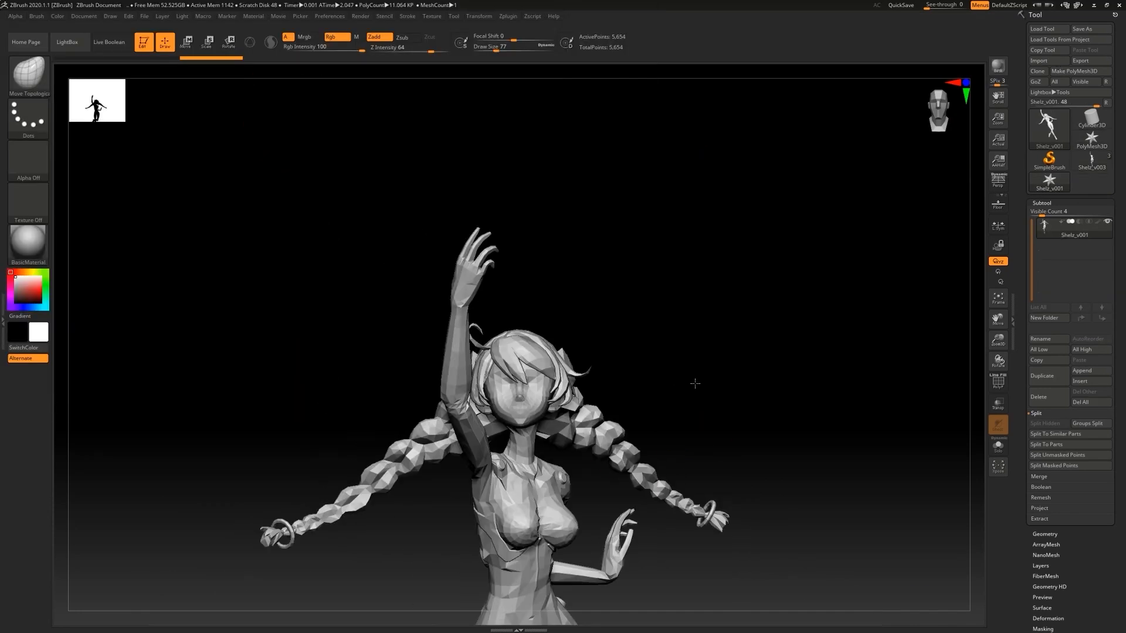
- Subdivide the faceted Shelz_v001 figure into a dense, smooth mesh
left_click(1045, 534)
left_click(1044, 360)
left_click(1048, 383)
mouse_move(792, 322)
left_mouse_down()
mouse_move(676, 311)
mouse_move(821, 319)
mouse_move(692, 299)
left_mouse_up()
key("ctrl+z")
left_click(1046, 296)
left_click(1046, 203)
- Isolate the forearms and hands of Shelz_v001 with a mask and transfer them as a subtool to the Shelz_v003 sculpt
key("b")
key("m")
key("t")
left_click_drag(434, 154, 416, 172, "alt")
mouse_move(469, 323)
left_mouse_down("ctrl")
mouse_move(382, 163)
mouse_move(389, 320)
left_mouse_up("ctrl")
left_click_drag(376, 346, 332, 210, "alt")
left_click_drag(544, 455, 541, 372, "ctrl")
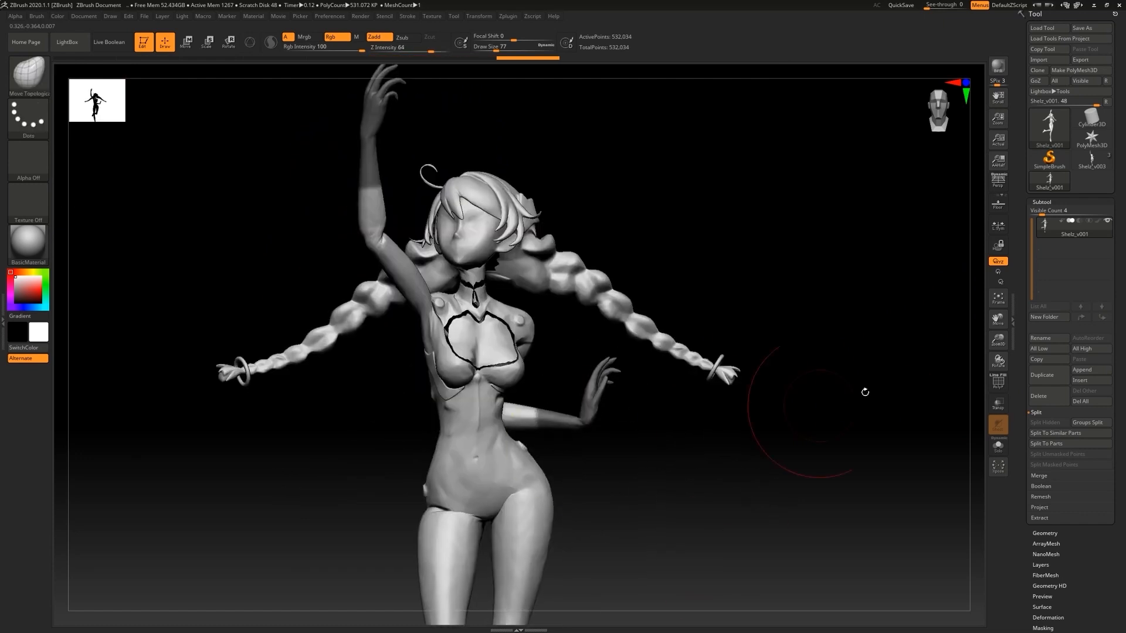
left_click_drag(864, 393, 860, 443, "alt")
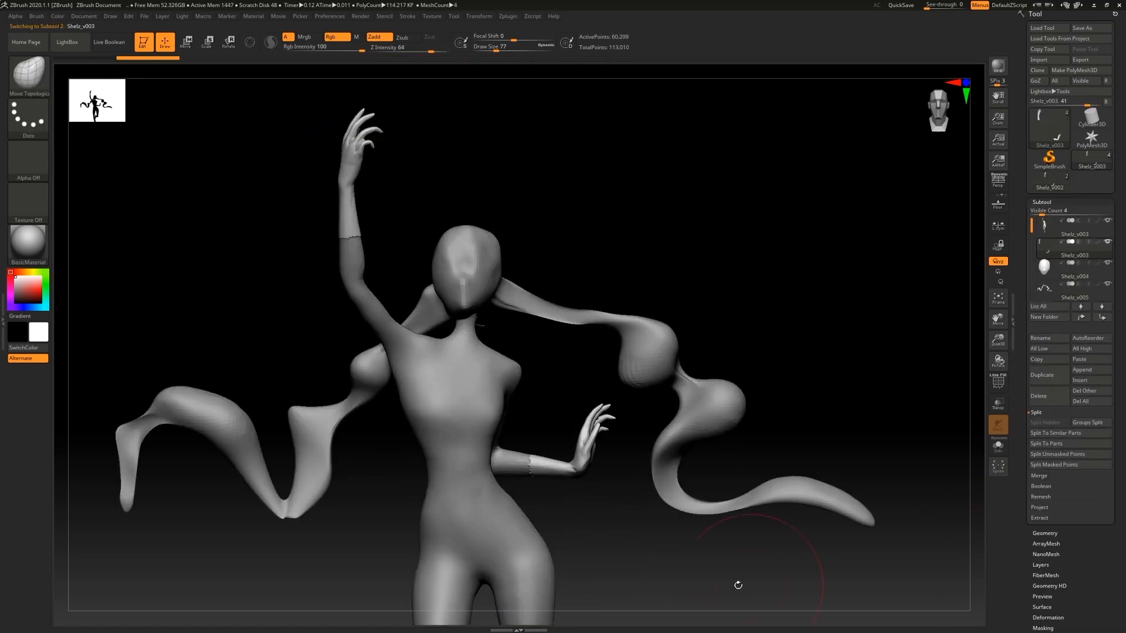
- Hide the deformed hands and forearms on the Shelz_v003 body mesh
left_click_drag(533, 403, 627, 516, "ctrl+alt+shift")
left_click_drag(301, 91, 404, 219, "ctrl+alt+shift")
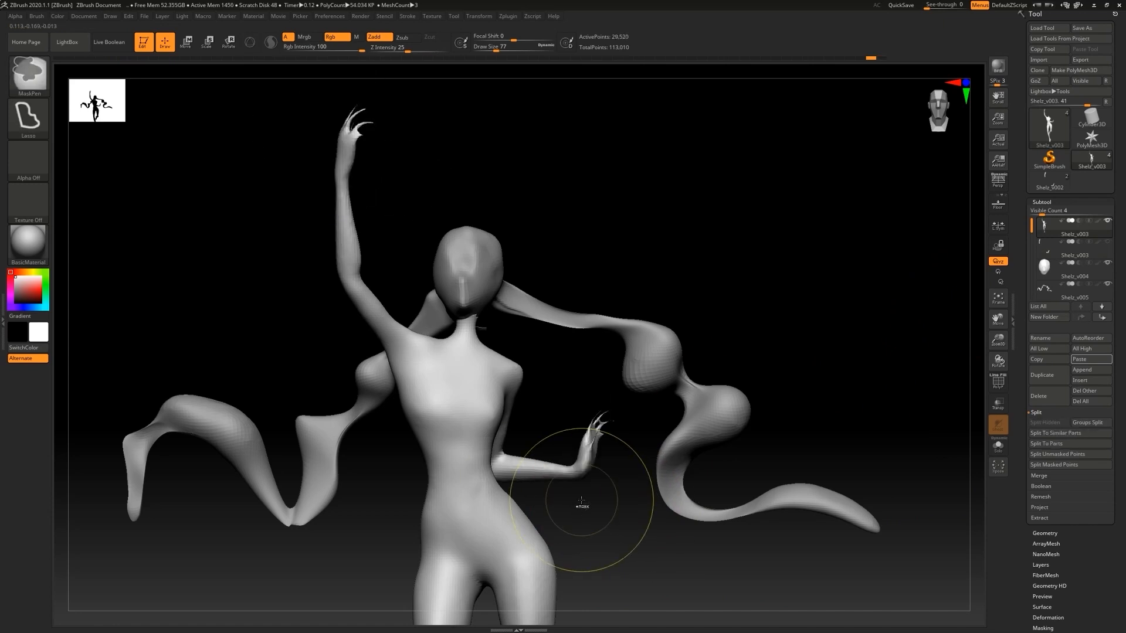
mouse_move(300, 92)
left_mouse_down("ctrl+alt+shift")
mouse_move(373, 143)
mouse_move(414, 223)
left_mouse_up("ctrl+alt+shift")
left_click_drag(558, 389, 620, 528, "ctrl+alt+shift")
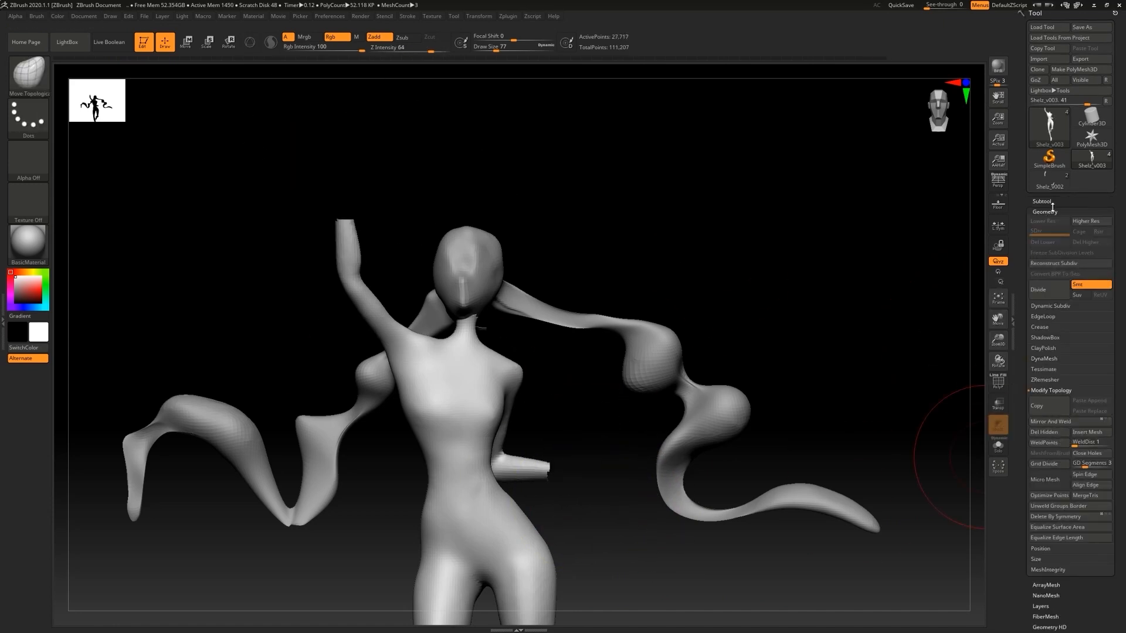
- Delete the body's hidden old hands and merge the transferred forearms and hands into the body subtool
left_click(1046, 423)
left_click(1039, 475)
left_click(1046, 432)
left_click_drag(343, 249, 326, 249)
left_click(1045, 500)
left_click(1051, 390)
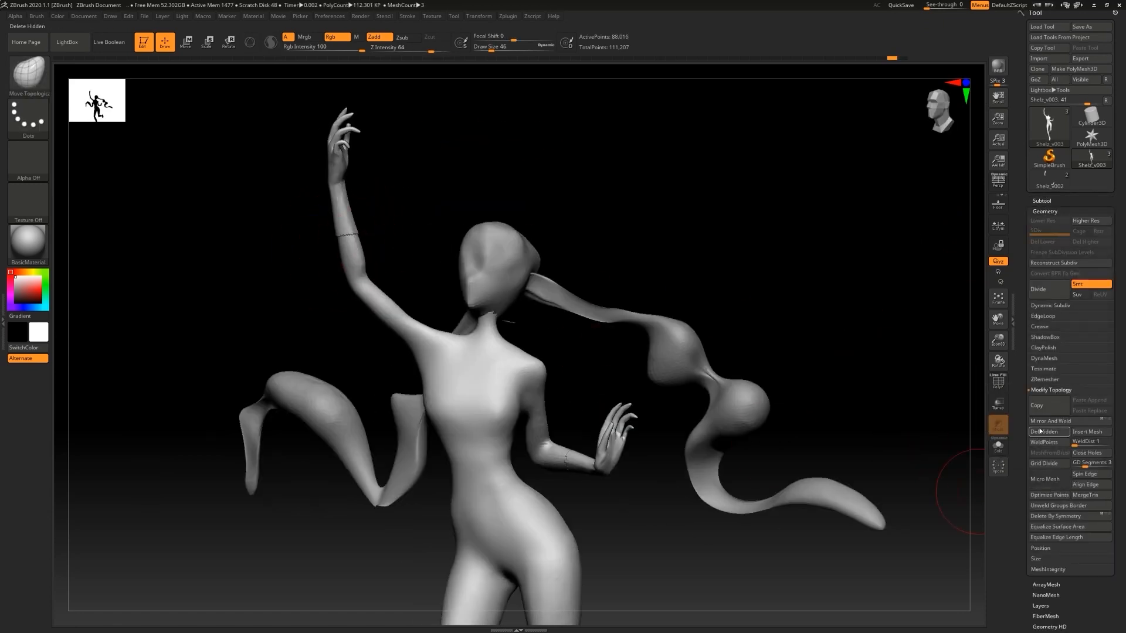
- Remesh the merged body with ZRemesher at a target polygon count of 25
left_click(1045, 379)
left_click_drag(976, 351, 1002, 354)
type("25")
key("Return")
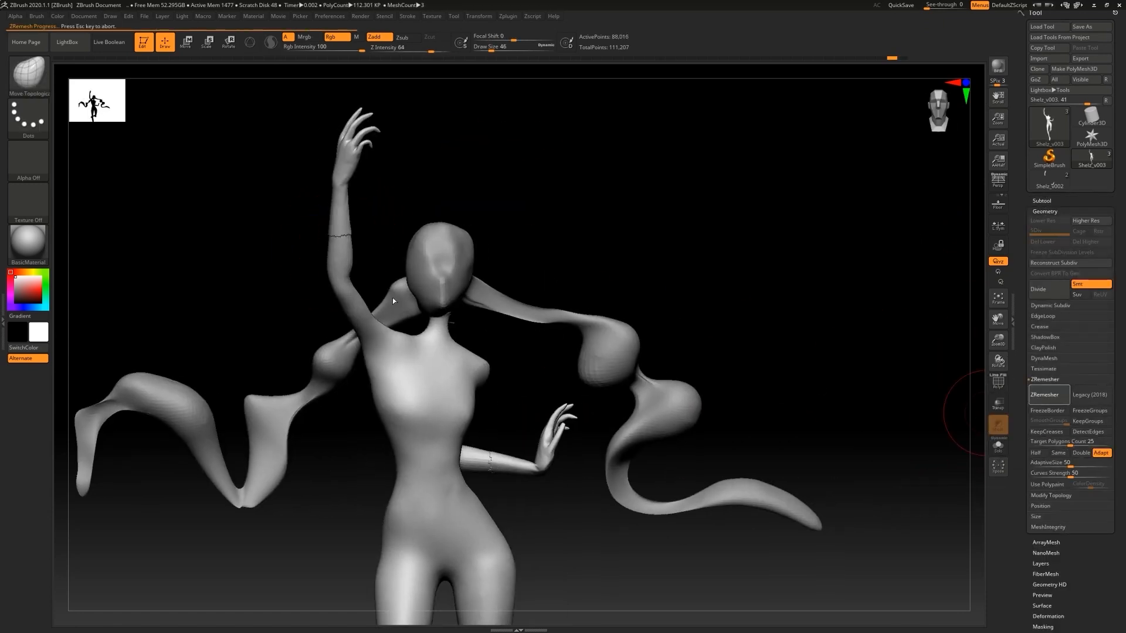
- Run DynaMesh on the body with an adjusted resolution, undoing the first pass and repeating it, to fuse the hands with the arms
left_click(1044, 358)
left_click_drag(1055, 393, 1060, 392)
left_click(1049, 374)
left_click_drag(857, 372, 865, 372)
key("ctrl+z")
left_click_drag(1049, 391, 1060, 391)
left_click(1049, 374)
left_click_drag(639, 309, 744, 422)
left_click_drag(745, 422, 762, 408)
- Merge the selected subtool with the one below it and export the sculpt
left_click(1041, 200)
left_click_drag(915, 262, 882, 273)
left_click(1046, 432)
left_click(932, 451)
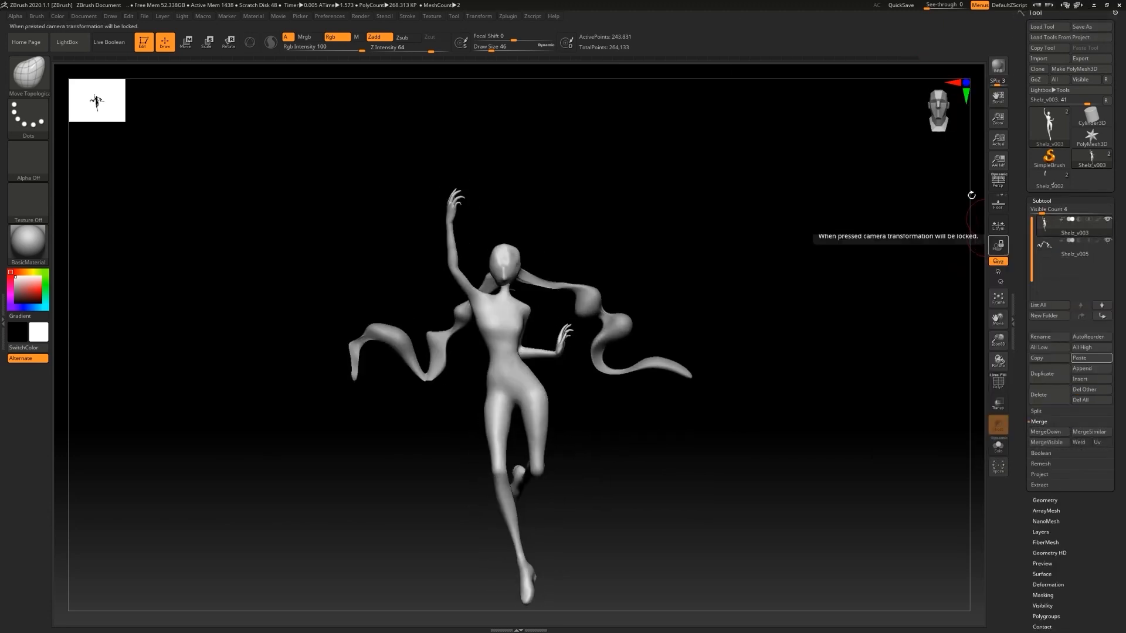
left_click(1081, 58)
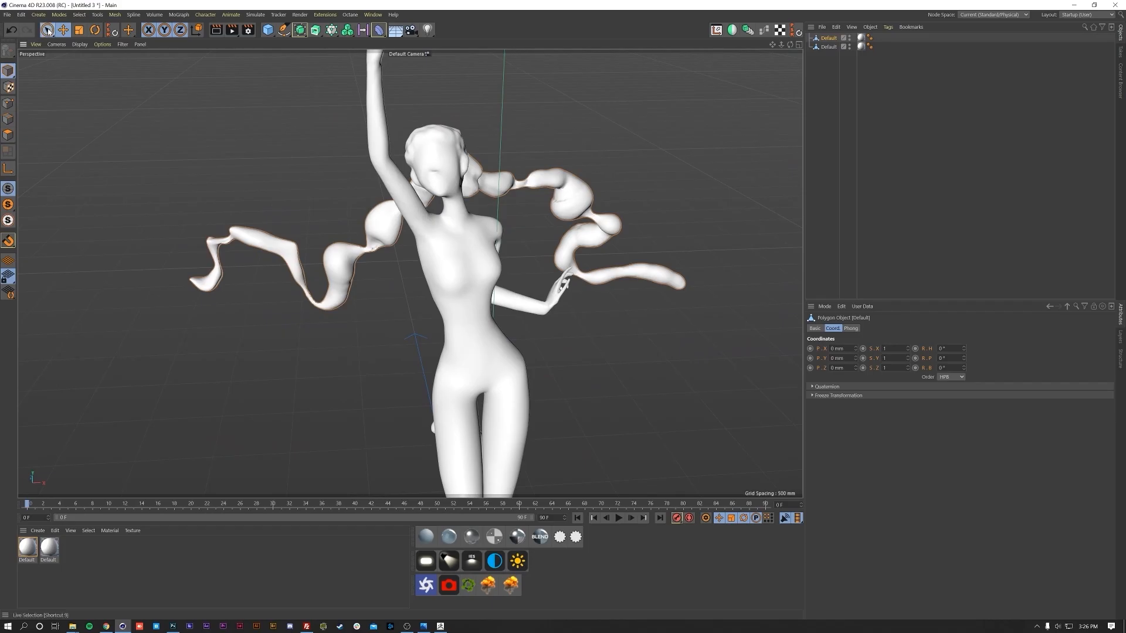
- Examine the imported dancer in Cinema 4D from several angles and compare it with the SHelz_BodyLighting3D_01 reference in Photoshop
left_click(47, 30)
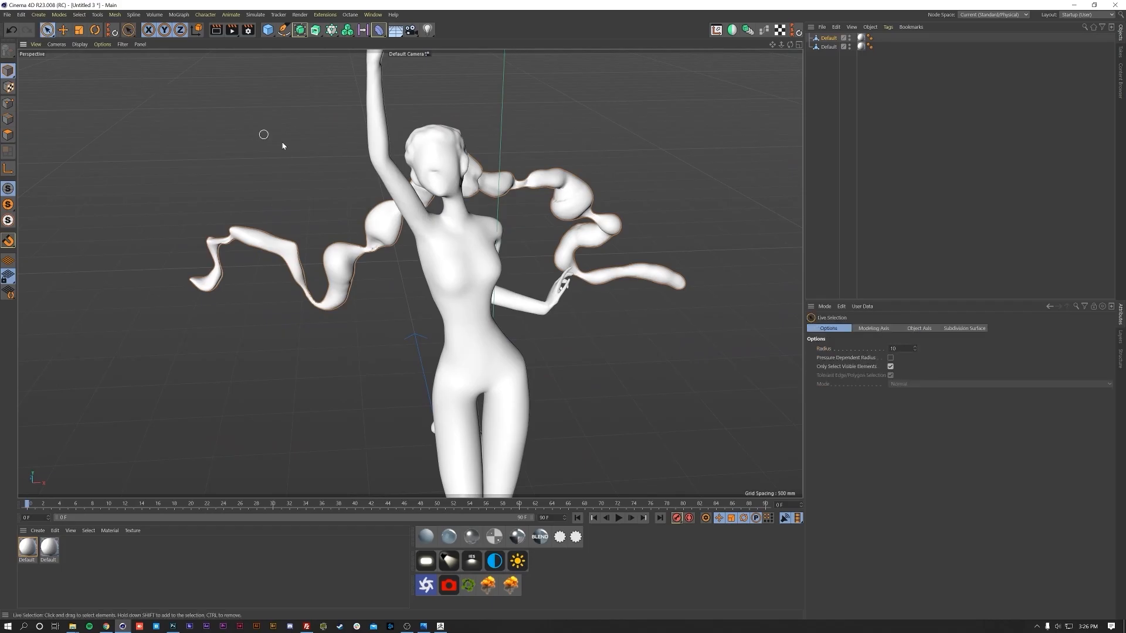
left_click_drag(459, 226, 382, 240, "alt")
middle_click_drag(381, 239, 351, 134, "alt")
scroll(350, 133, "down", 5)
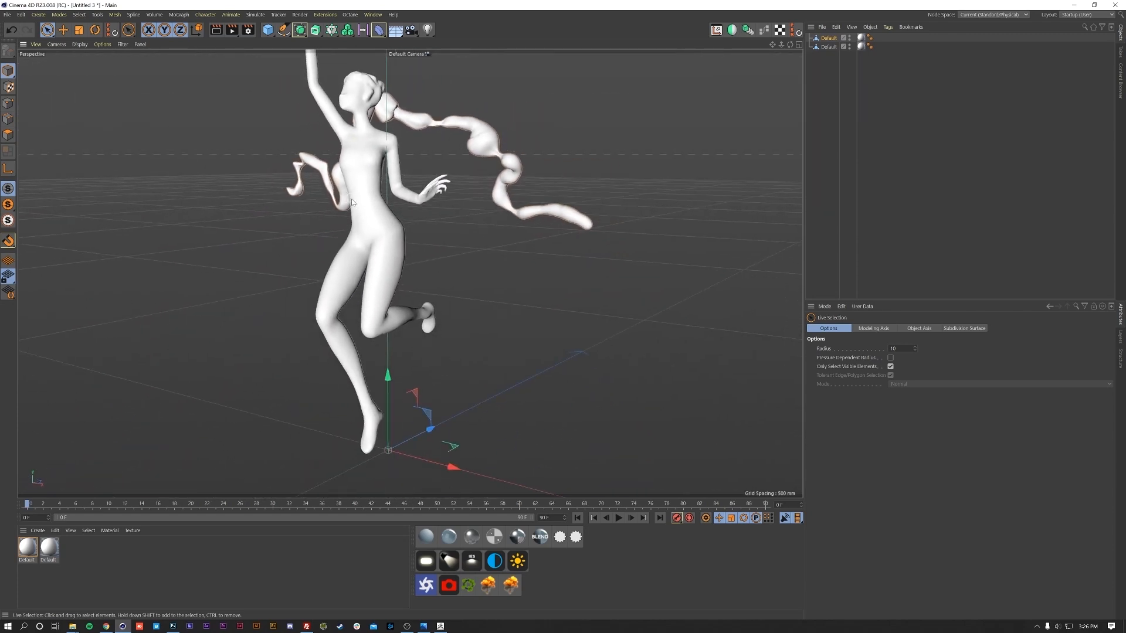
middle_click_drag(356, 176, 405, 325, "alt")
left_click_drag(404, 325, 469, 329, "alt")
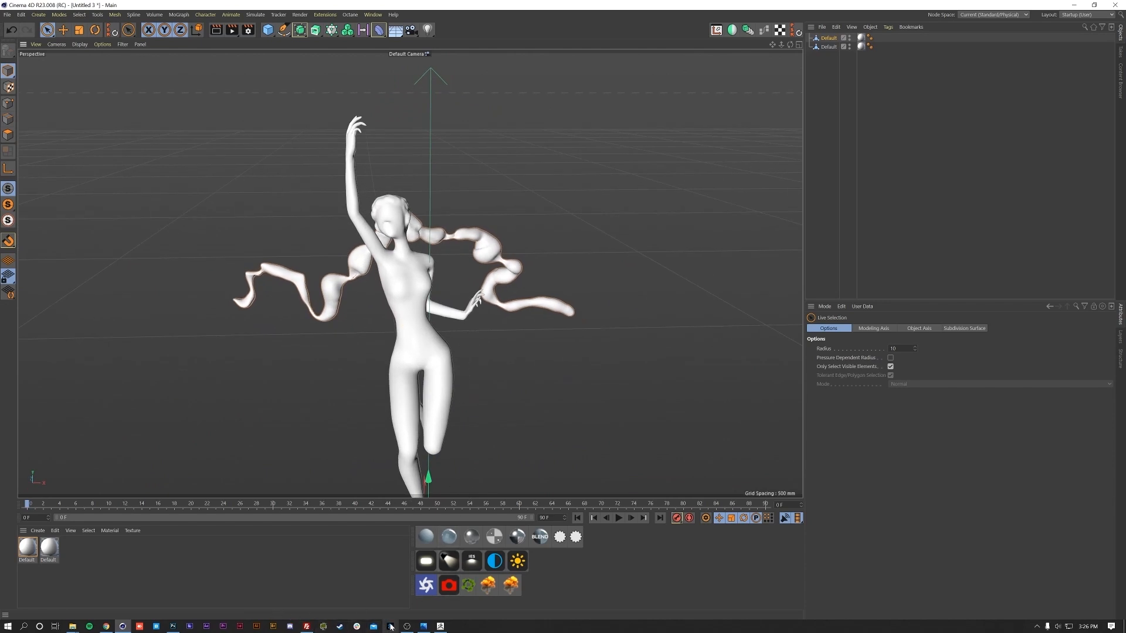
left_click(173, 626)
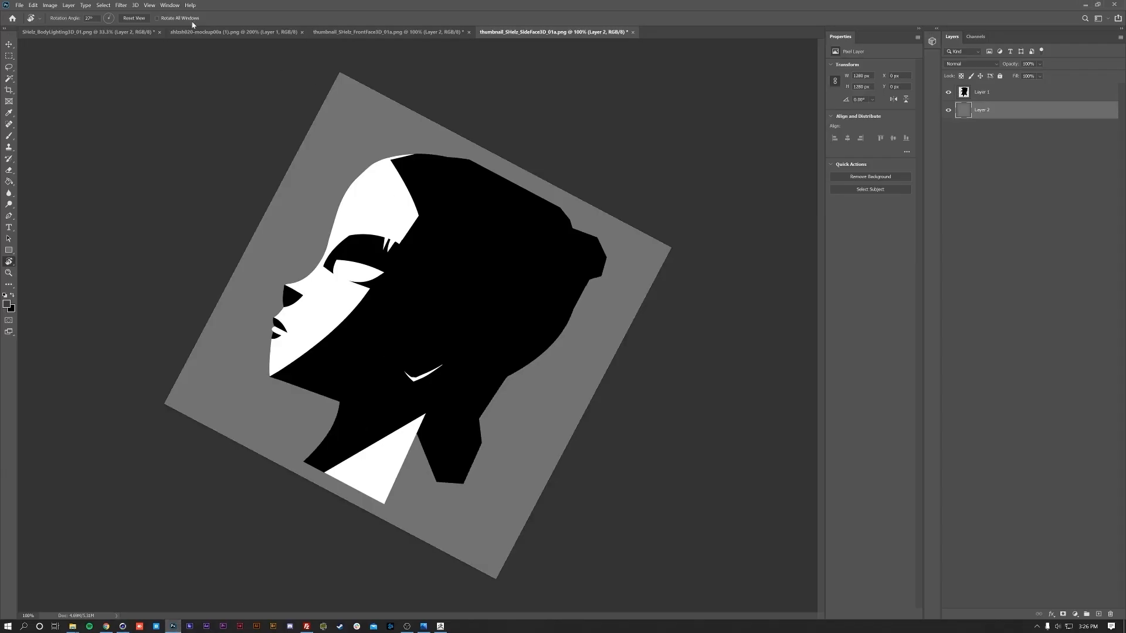
left_click(111, 31)
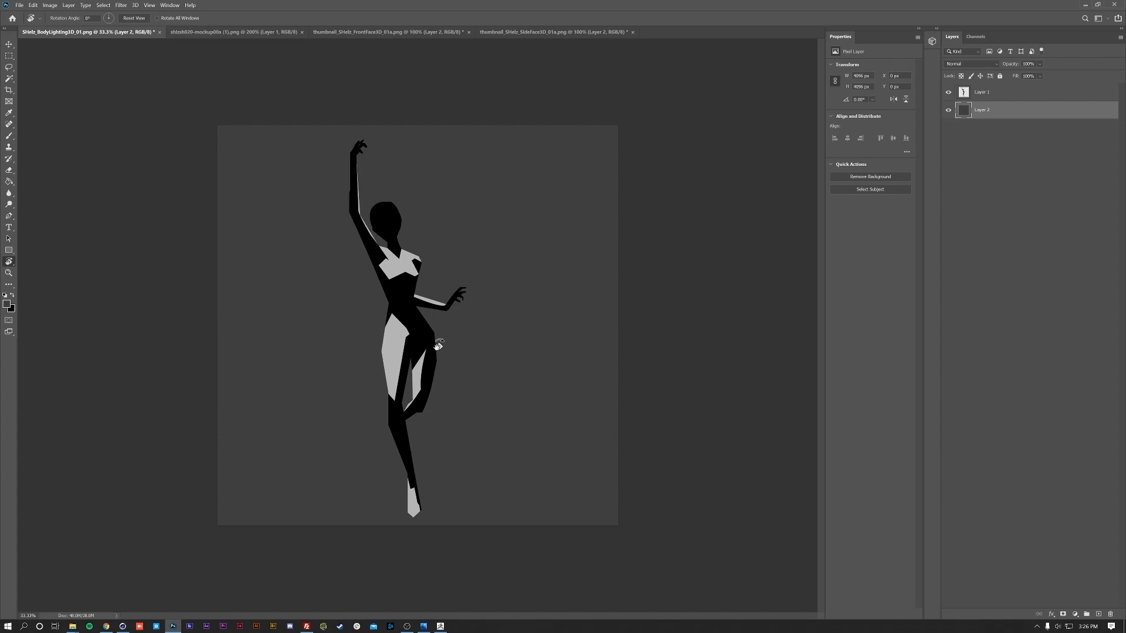
key("ctrl+plus")
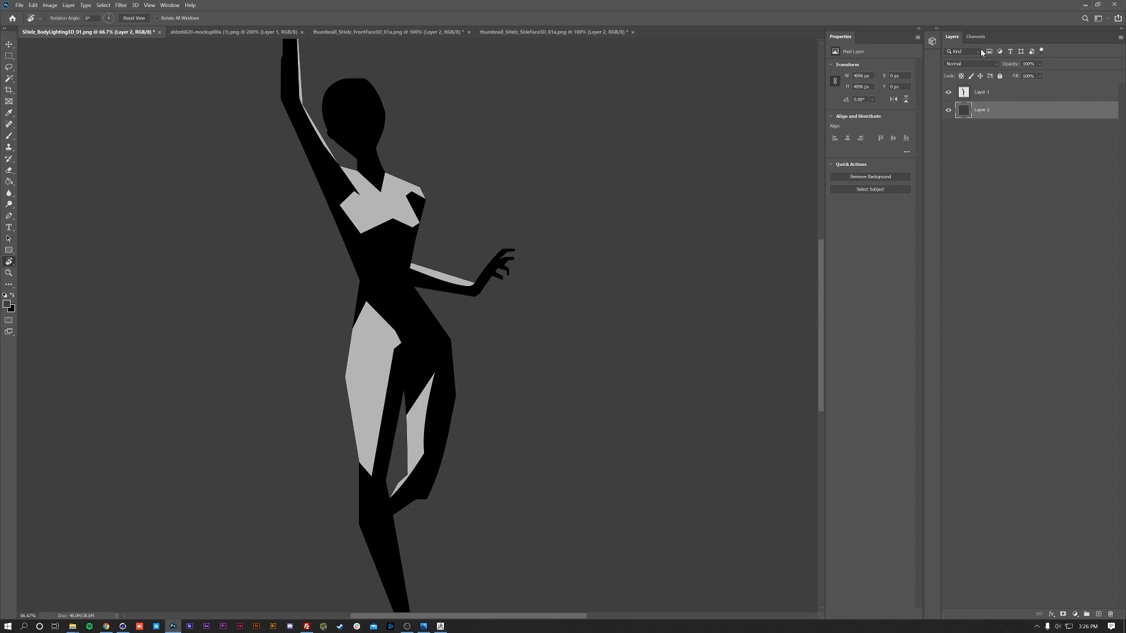
left_click(1085, 5)
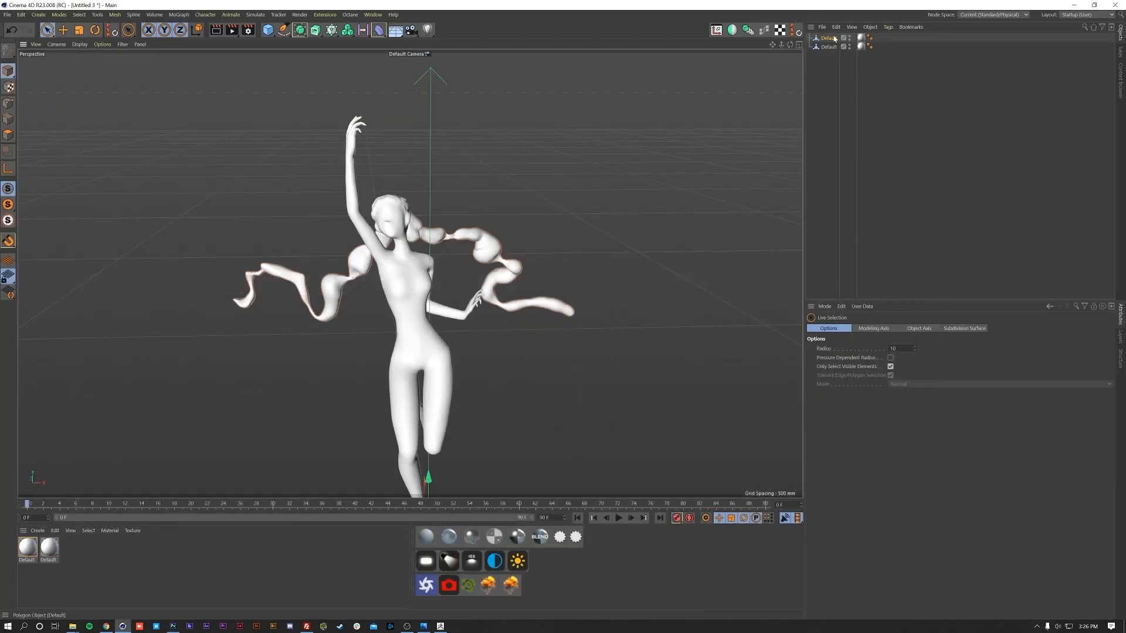
- Add a Polygon Reduction generator as the parent of the body mesh
left_click(830, 39)
left_click(829, 46)
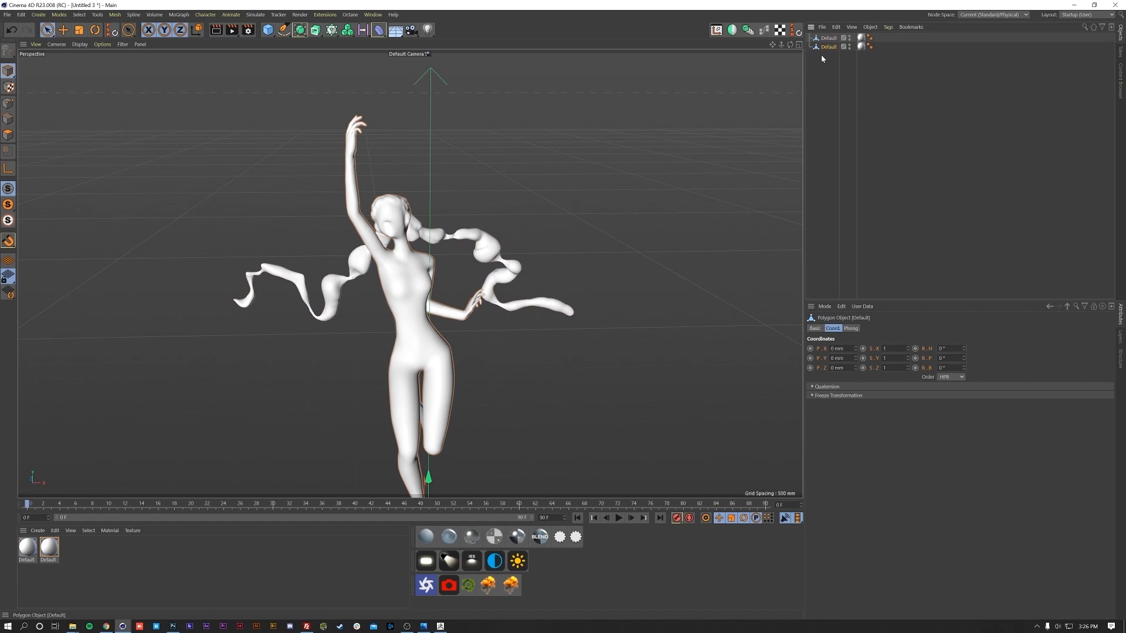
left_click(299, 30)
left_click(331, 31)
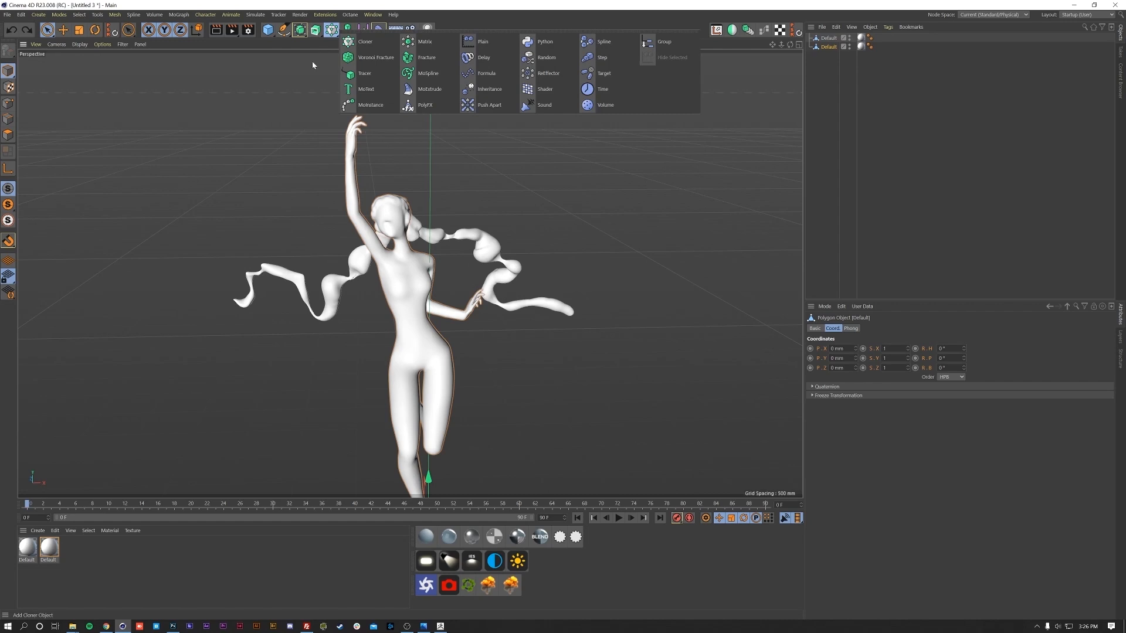
left_click(299, 29)
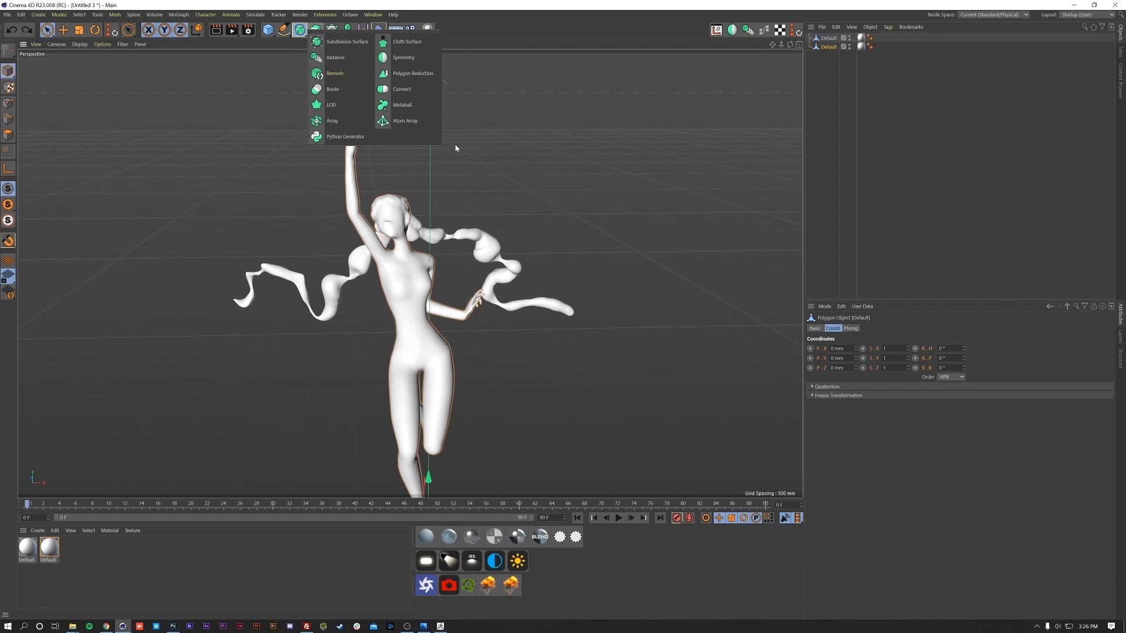
left_click(411, 73)
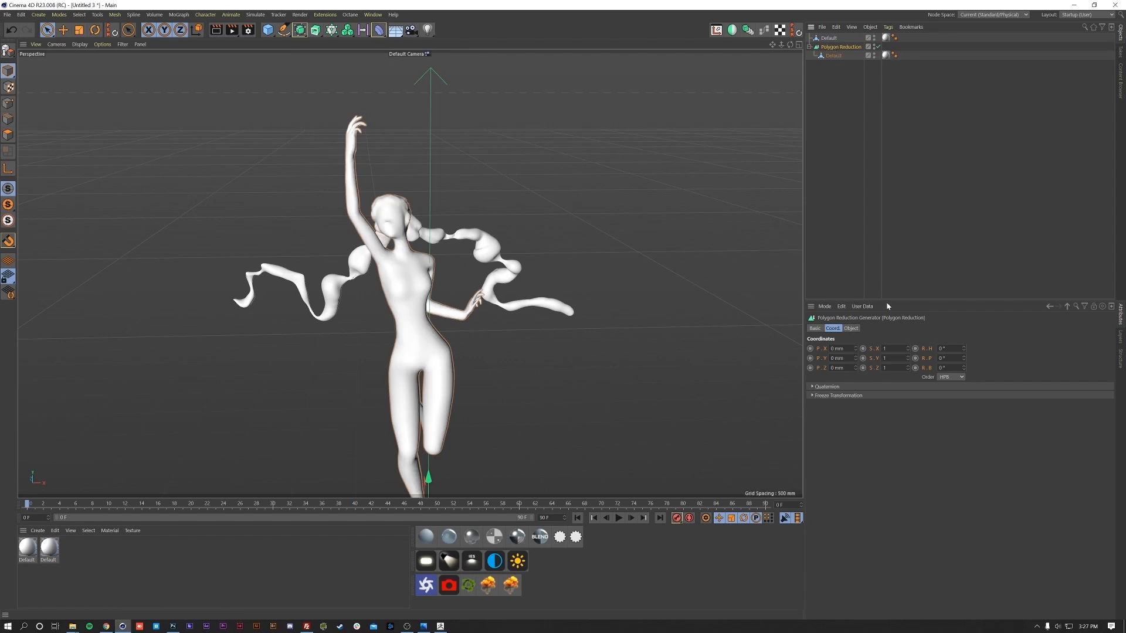
- Set the body's polygon reduction strength to 99.9 % for a coarse faceted look
left_click(851, 328)
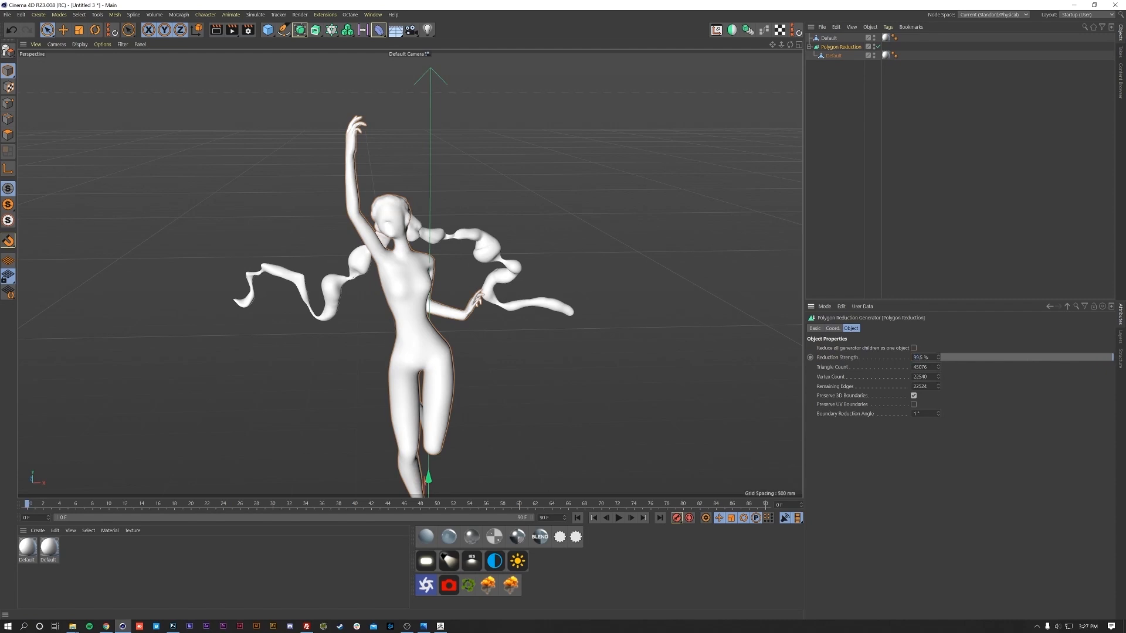
right_click_drag(424, 377, 482, 323, "alt")
mouse_move(482, 322)
left_mouse_down("alt")
mouse_move(412, 331)
mouse_move(478, 337)
left_mouse_up("alt")
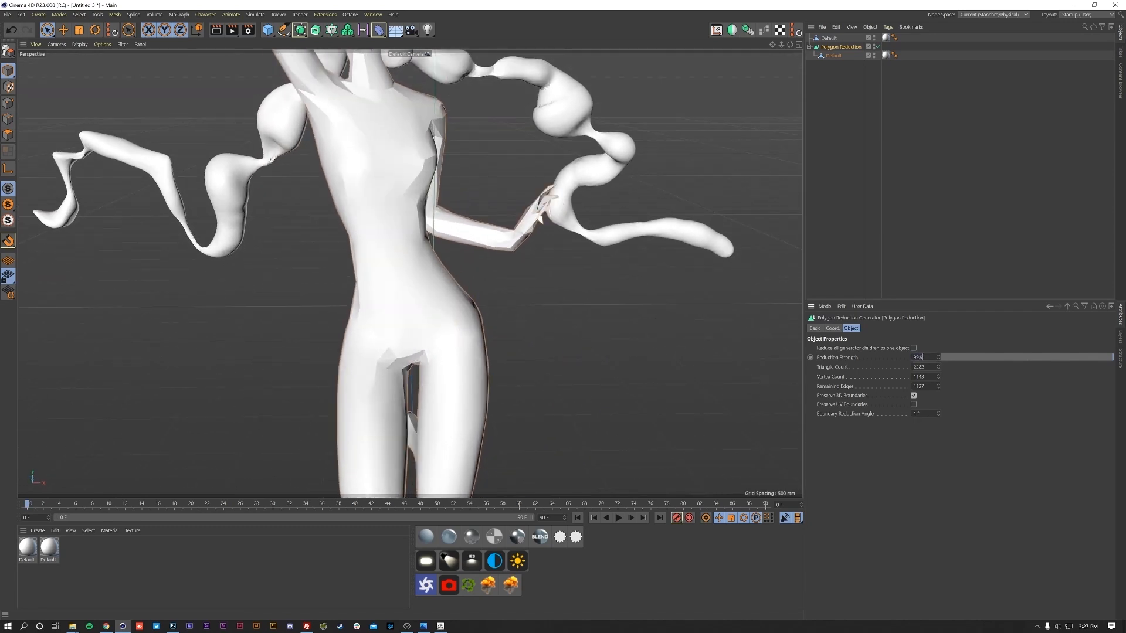
key("Return")
left_click_drag(466, 364, 337, 319, "alt")
right_click_drag(405, 286, 441, 97, "alt")
left_click_drag(476, 293, 592, 300, "alt")
middle_click_drag(476, 293, 476, 56, "alt")
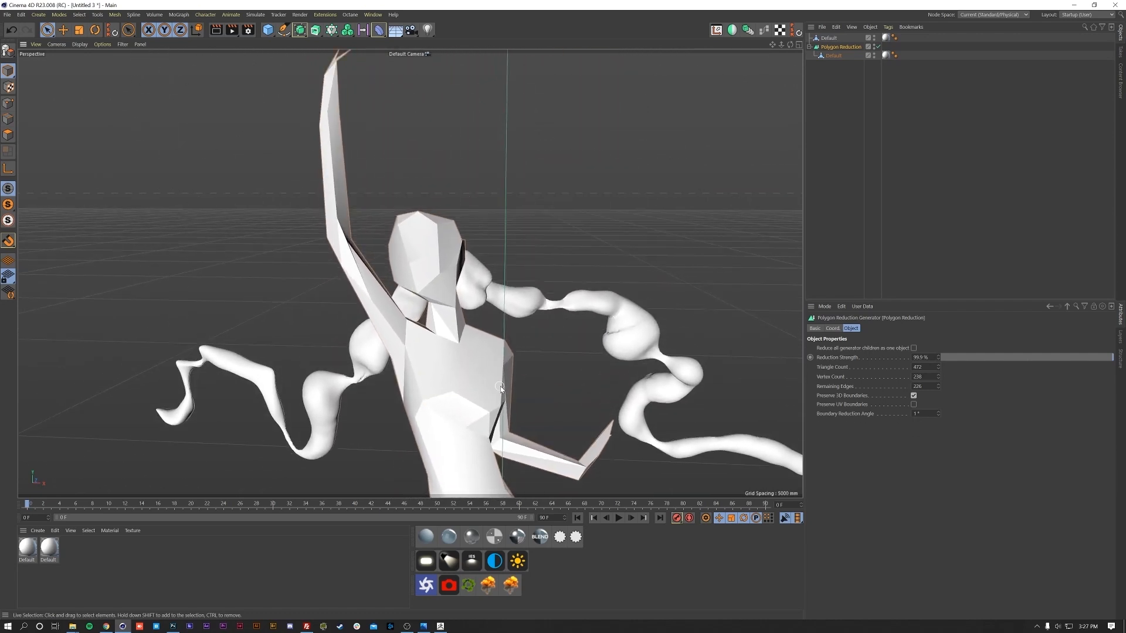
- Disable the Polygon Reduction generator and move the body mesh out of it
left_click(877, 47)
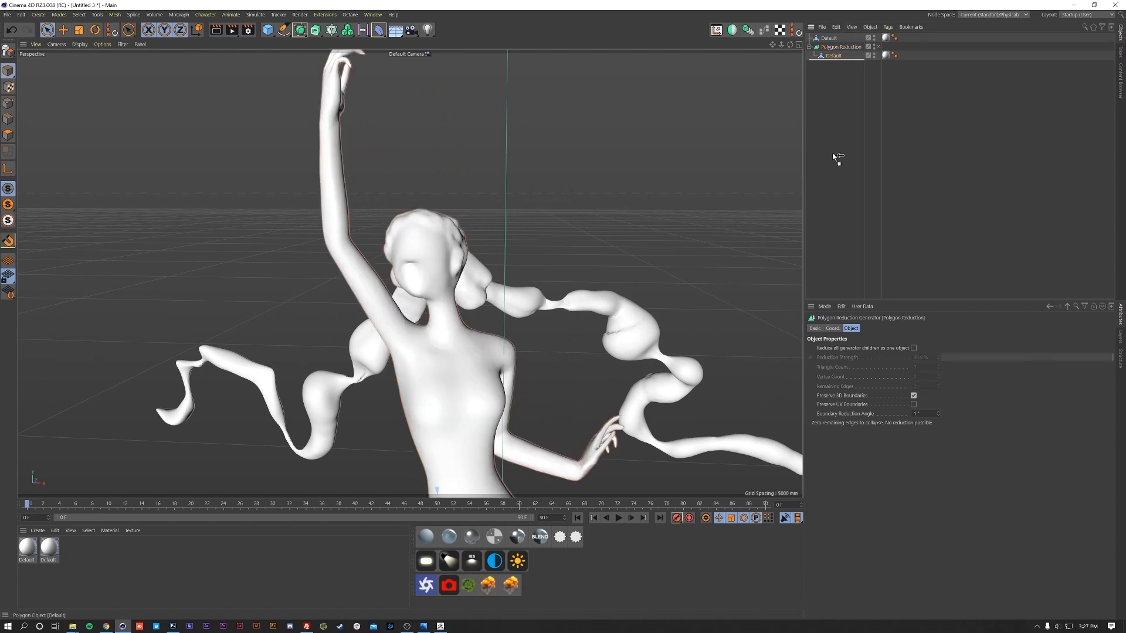
scroll(432, 305, "up", 4)
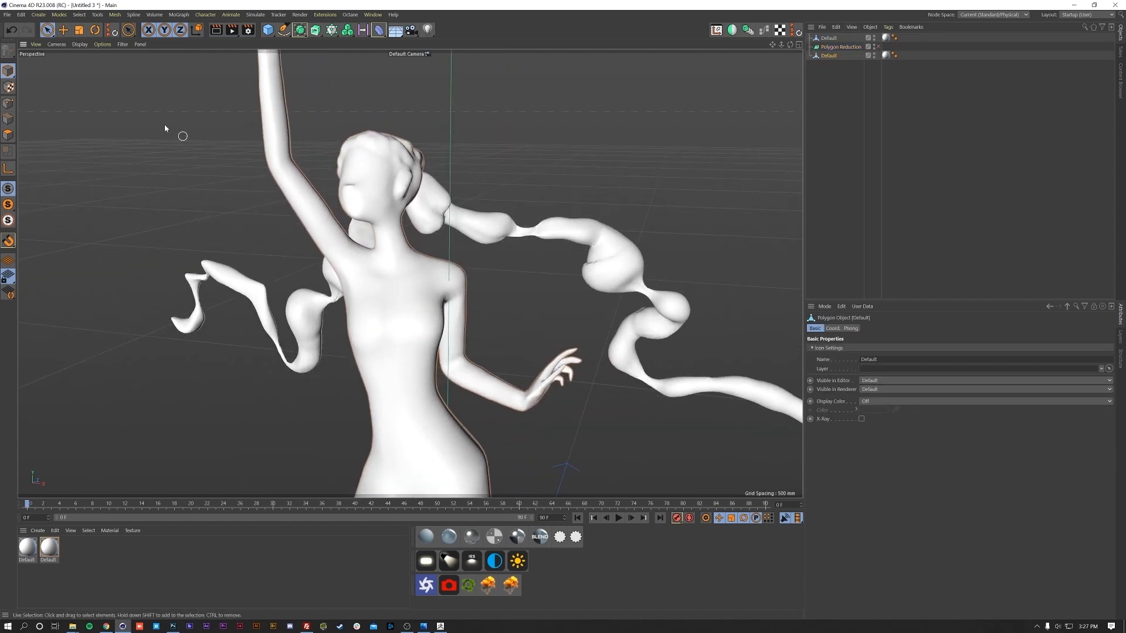
- Lasso-select the polygons of both forearms and hands on the body mesh and split them into a separate object
left_click(8, 135)
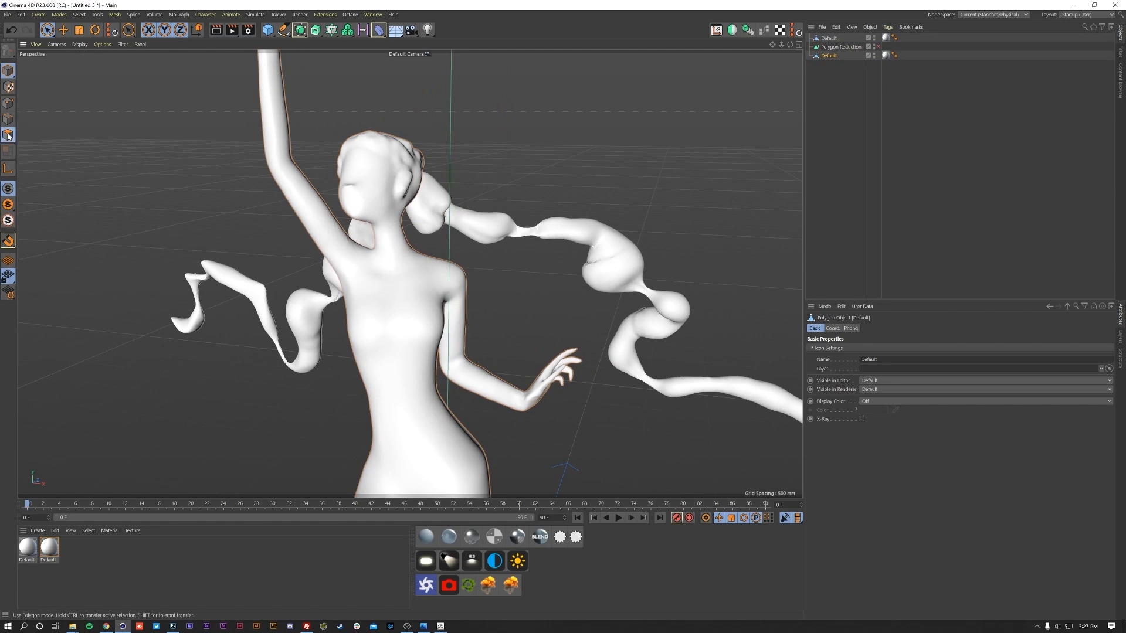
left_click(50, 34)
left_click(85, 75)
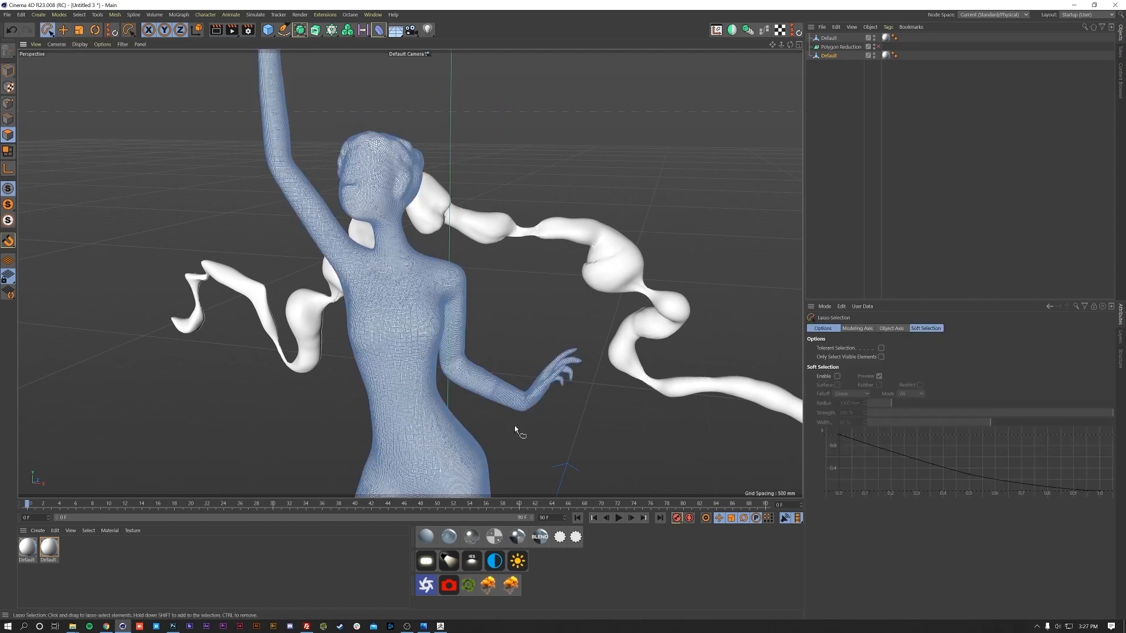
mouse_move(478, 412)
left_mouse_down()
mouse_move(551, 325)
mouse_move(597, 414)
mouse_move(452, 441)
left_mouse_up()
mouse_move(322, 299)
left_mouse_down()
mouse_move(445, 294)
mouse_move(288, 222)
mouse_move(322, 302)
left_mouse_up()
left_click_drag(429, 389, 305, 147, "alt")
right_click(270, 90)
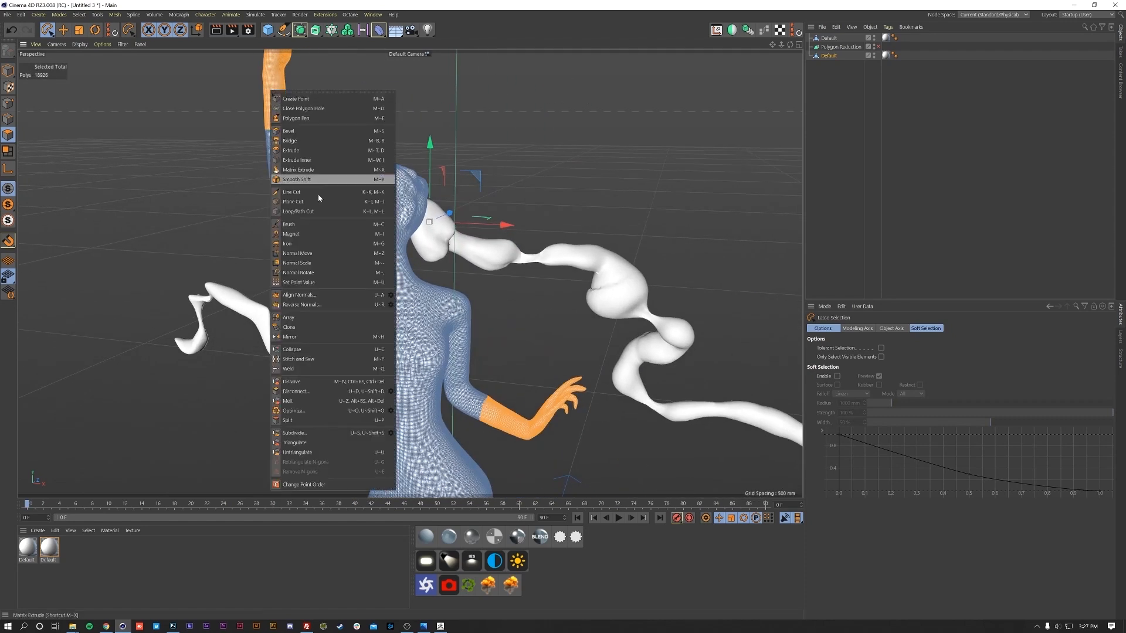
left_click(351, 421)
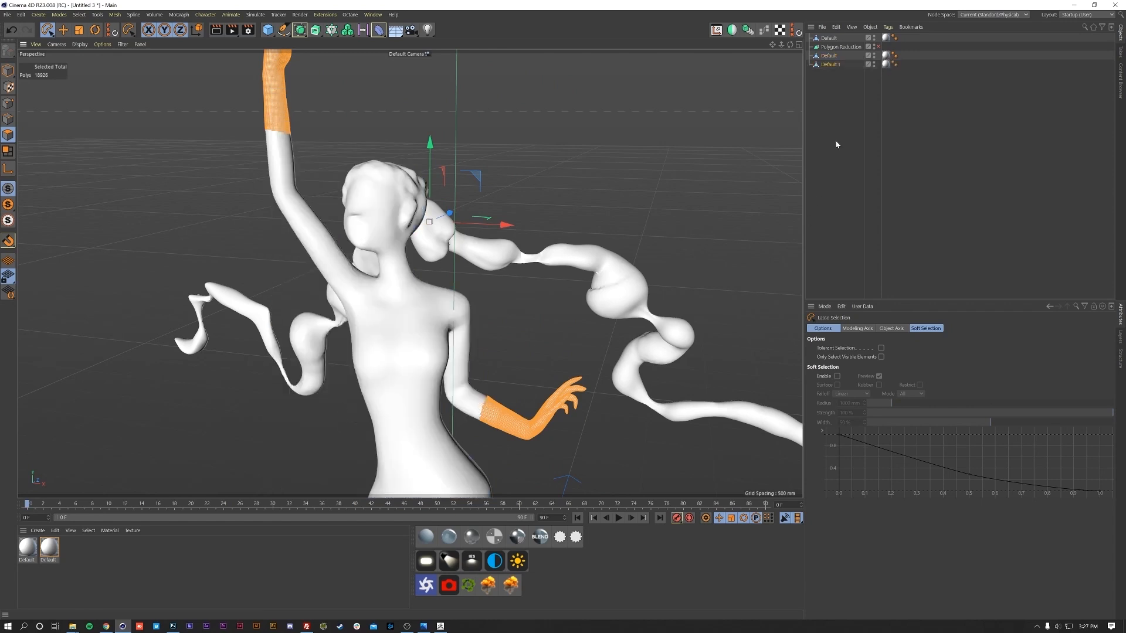
- Delete the selected forearm and hand polygons from the original body mesh
left_click(828, 55)
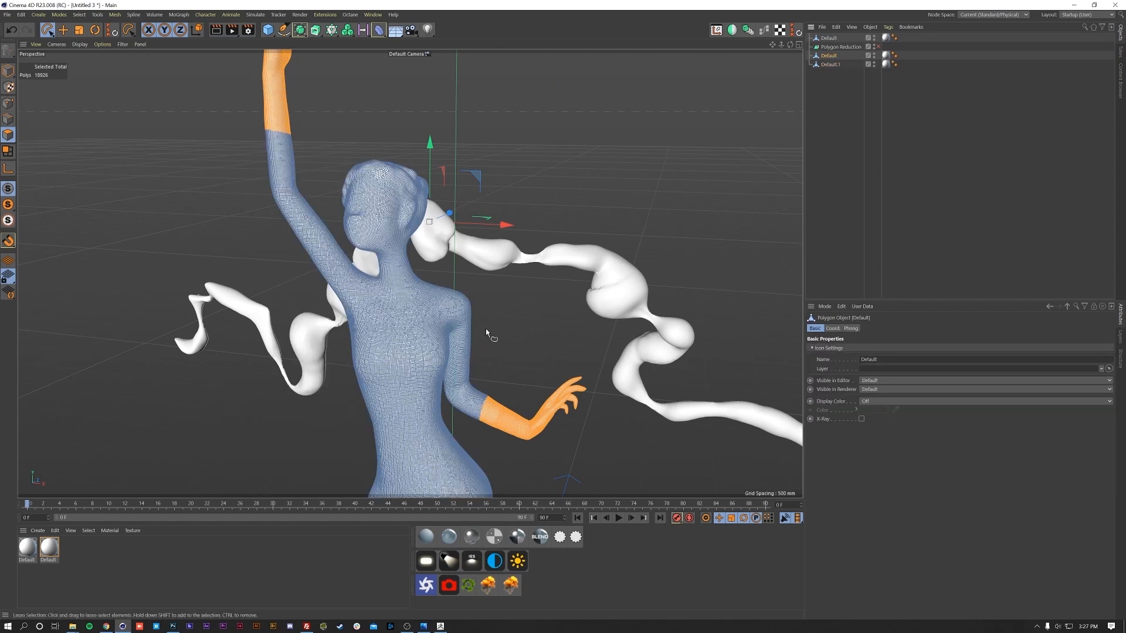
left_click(588, 323)
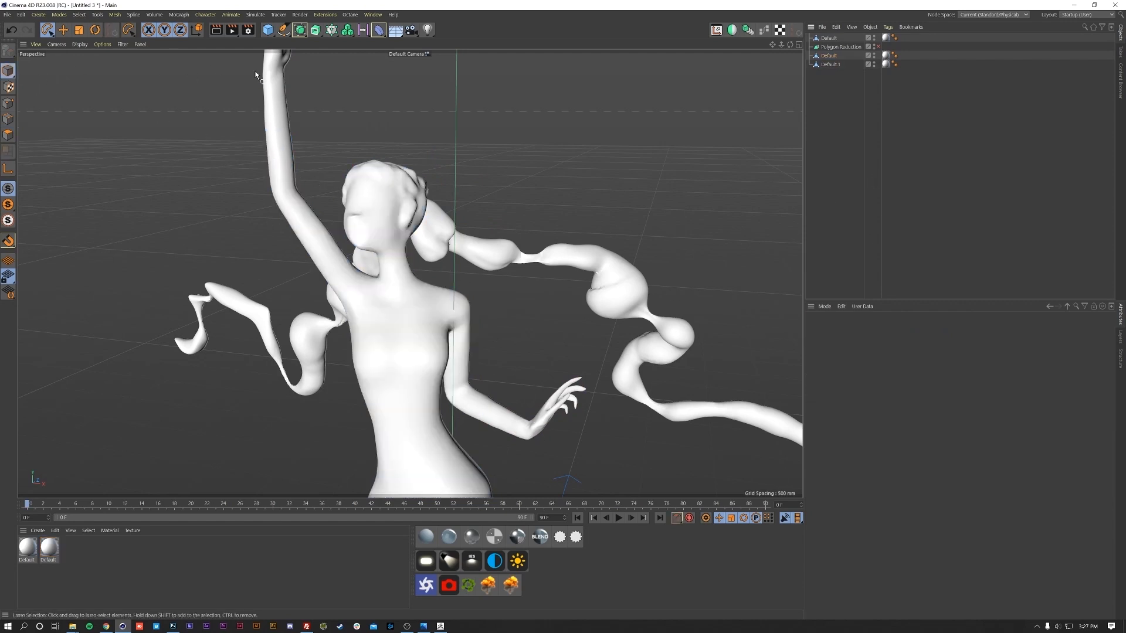
left_click(270, 79)
left_click(286, 180)
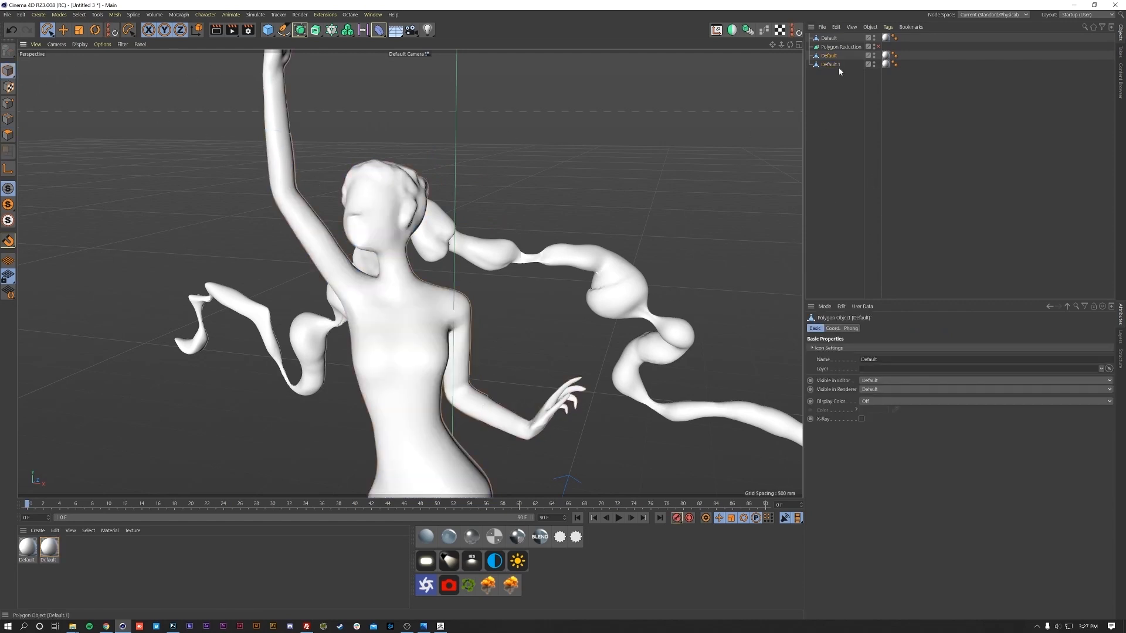
- Place the handless body mesh back under the Polygon Reduction generator and enable the reduction
left_click_drag(831, 56, 881, 51)
left_click(878, 47)
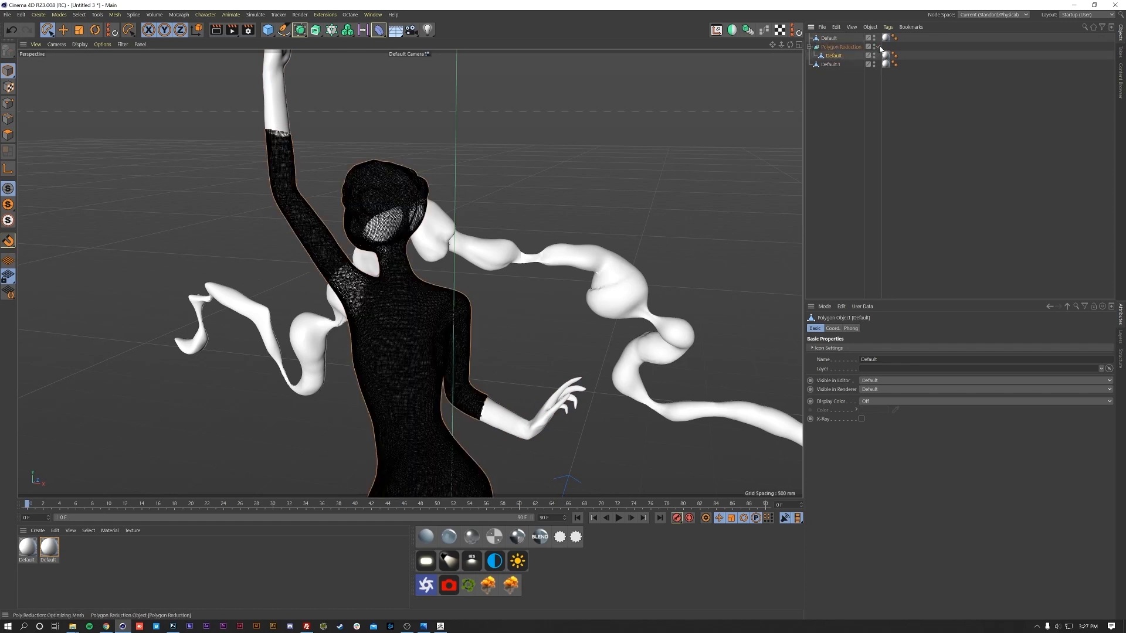
left_click(7, 70)
left_click(862, 91)
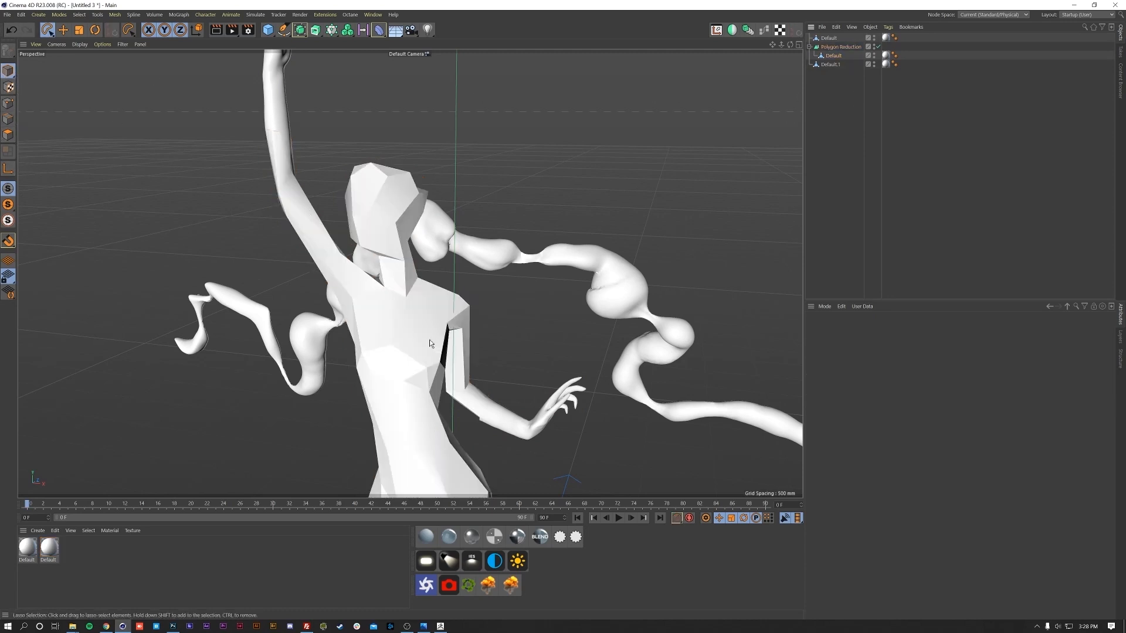
- Examine the faceted body from several angles and compare it with the body lighting reference in Photoshop
mouse_move(407, 338)
left_mouse_down("alt")
mouse_move(338, 334)
mouse_move(460, 344)
mouse_move(466, 333)
mouse_move(402, 355)
left_mouse_up("alt")
middle_click_drag(401, 352, 417, 183, "alt")
left_click_drag(357, 383, 392, 260, "alt")
middle_click_drag(392, 262, 397, 334, "alt")
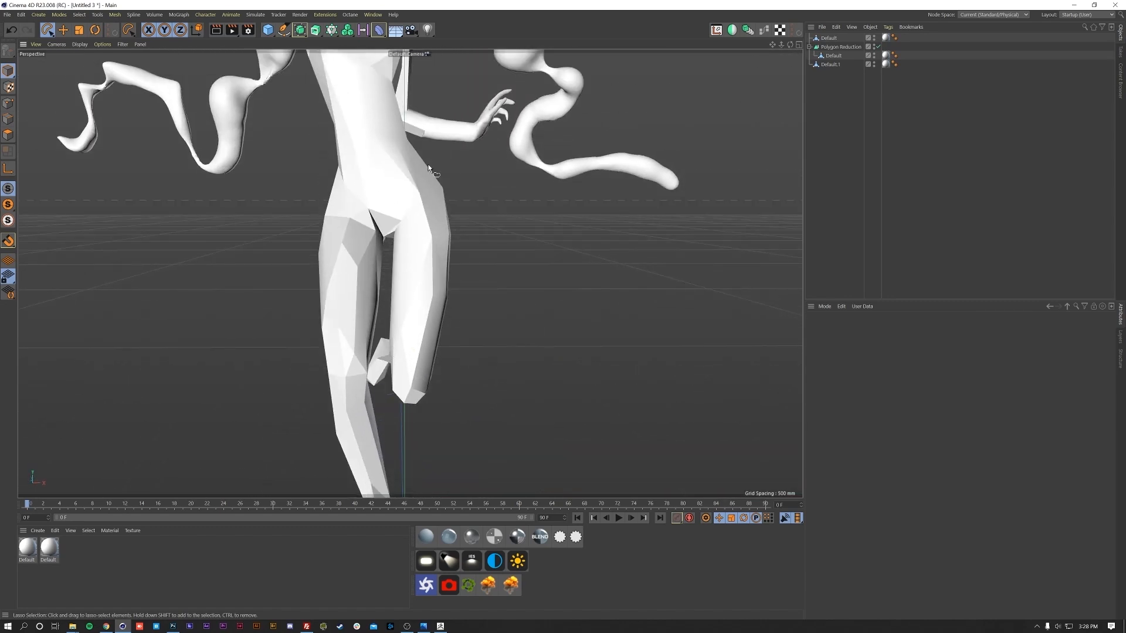
middle_click_drag(422, 231, 432, 494, "alt")
left_click_drag(430, 378, 443, 283, "alt")
left_click(840, 47)
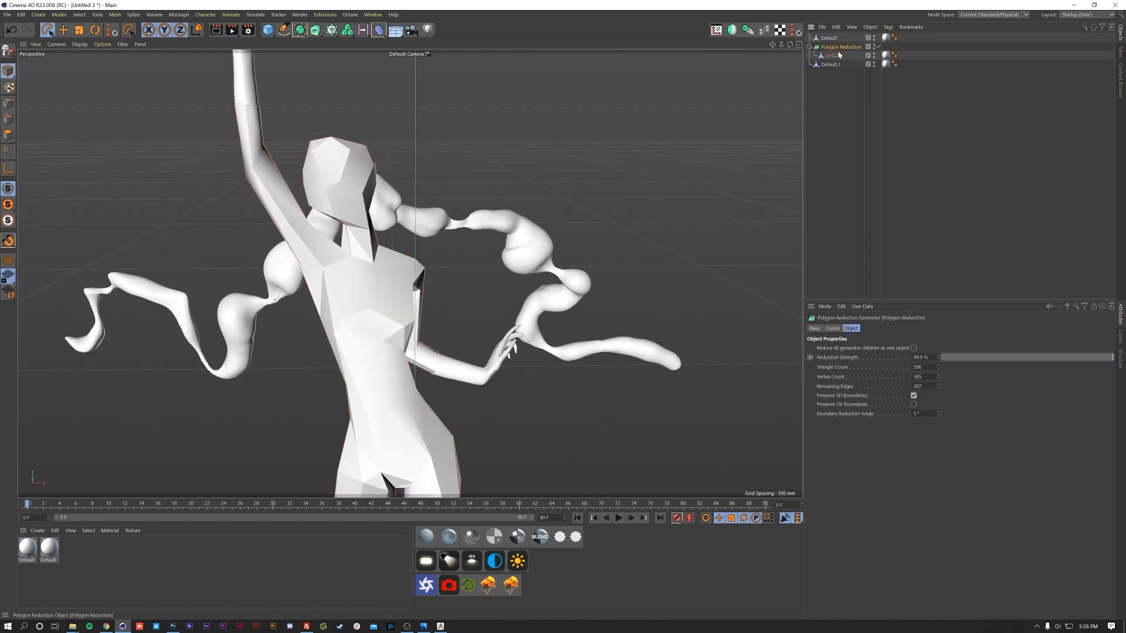
left_click_drag(405, 326, 493, 305, "alt")
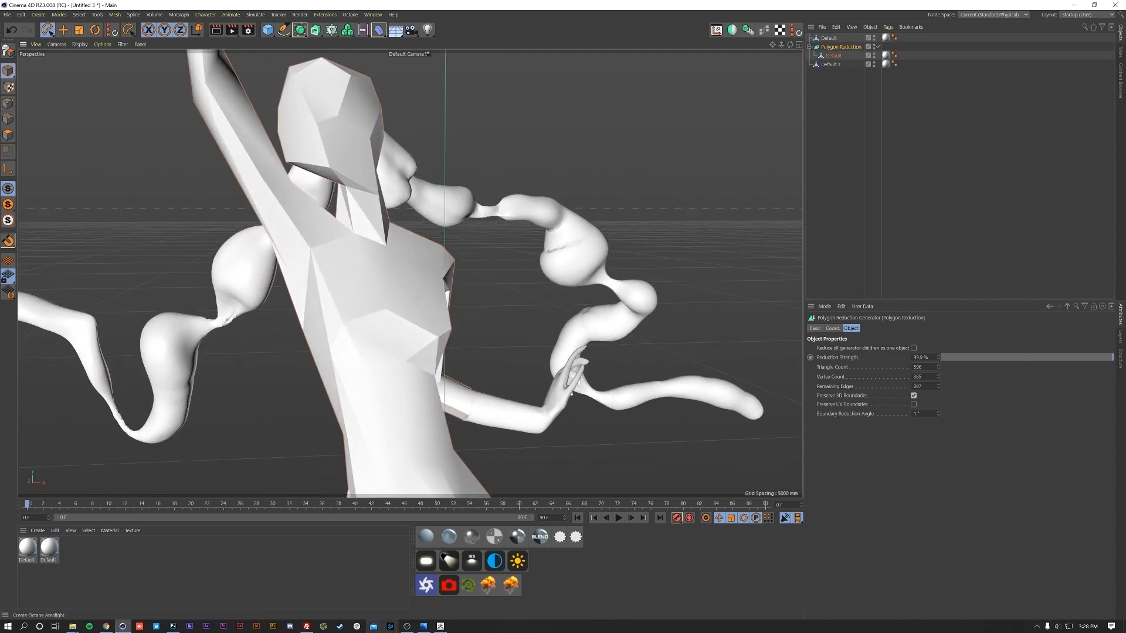
left_click(173, 626)
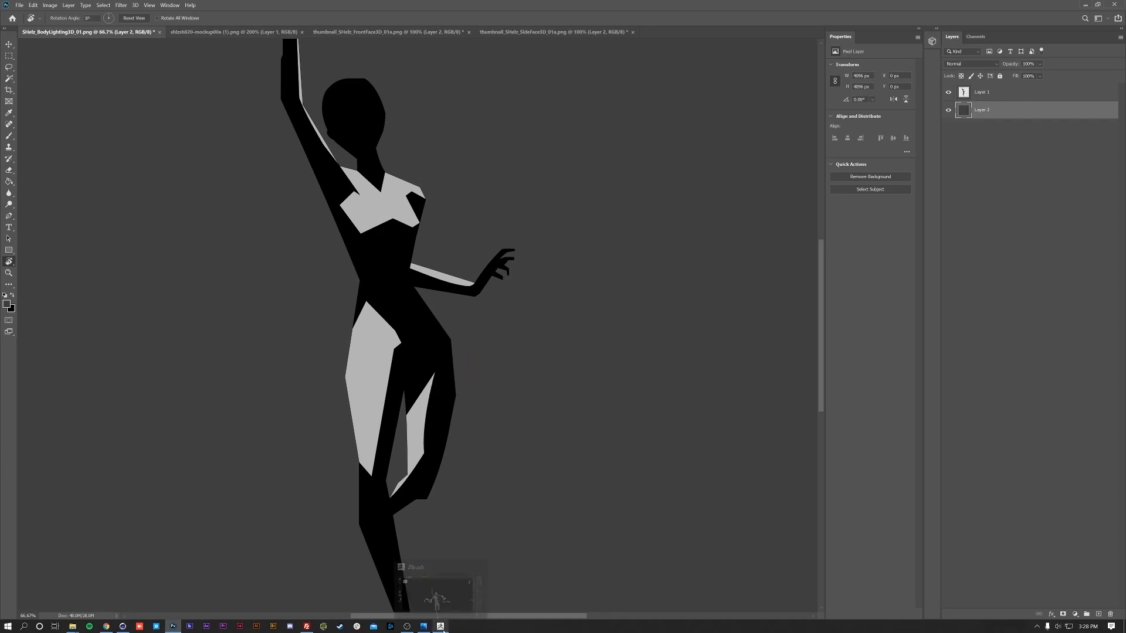
left_click(122, 626)
left_click_drag(261, 354, 515, 273, "alt")
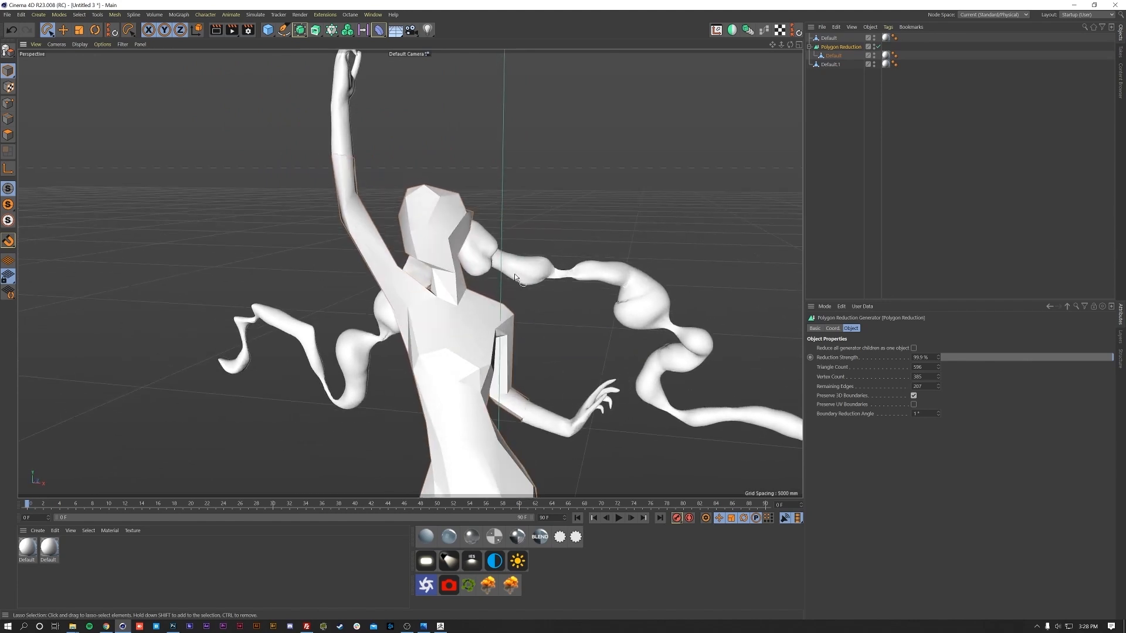
- Add a second Polygon Reduction generator as the parent of the flowing hair mesh
left_click(618, 280)
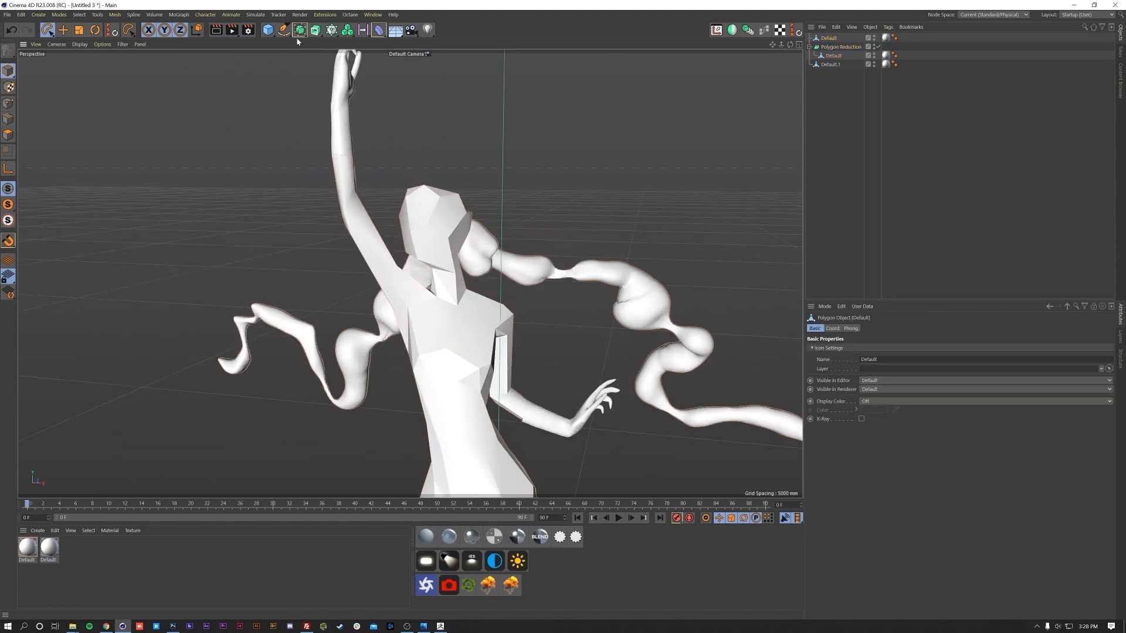
left_click_drag(300, 35, 400, 76, "alt")
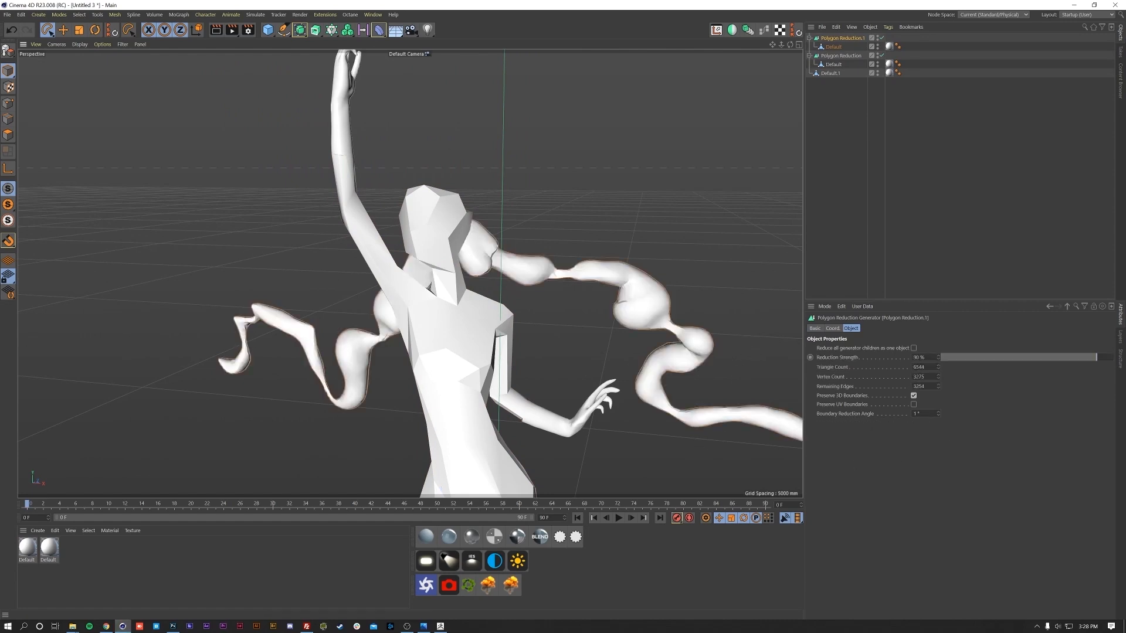
- Set the reduction strength of the hair's Polygon Reduction generator to 99.5% and check the faceted strands
type("99.9")
key("Return")
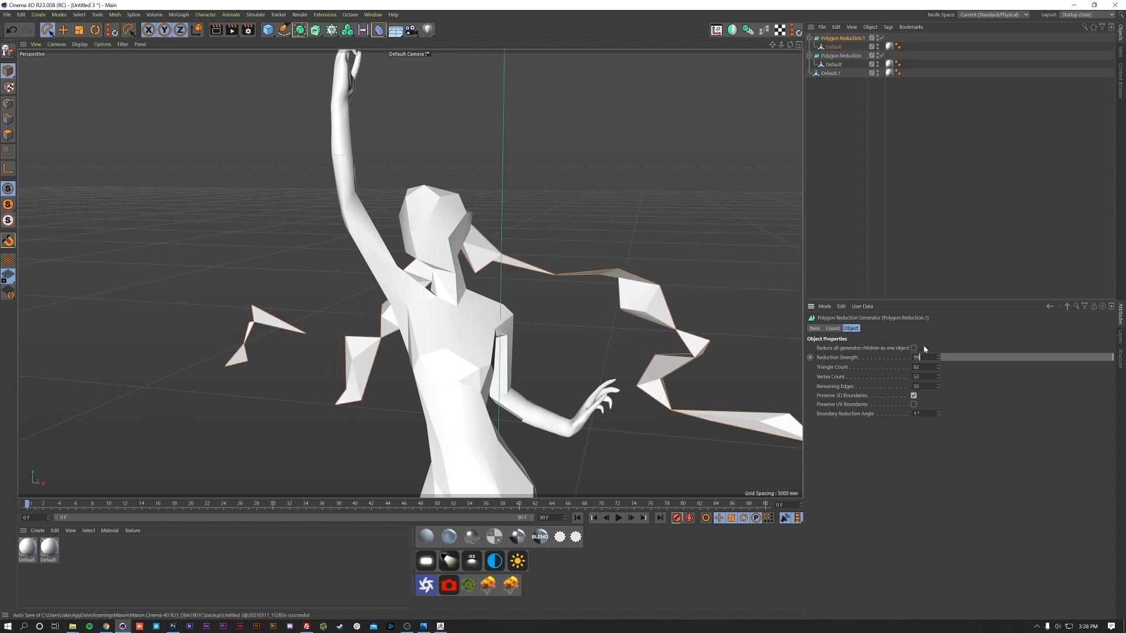
key("Return")
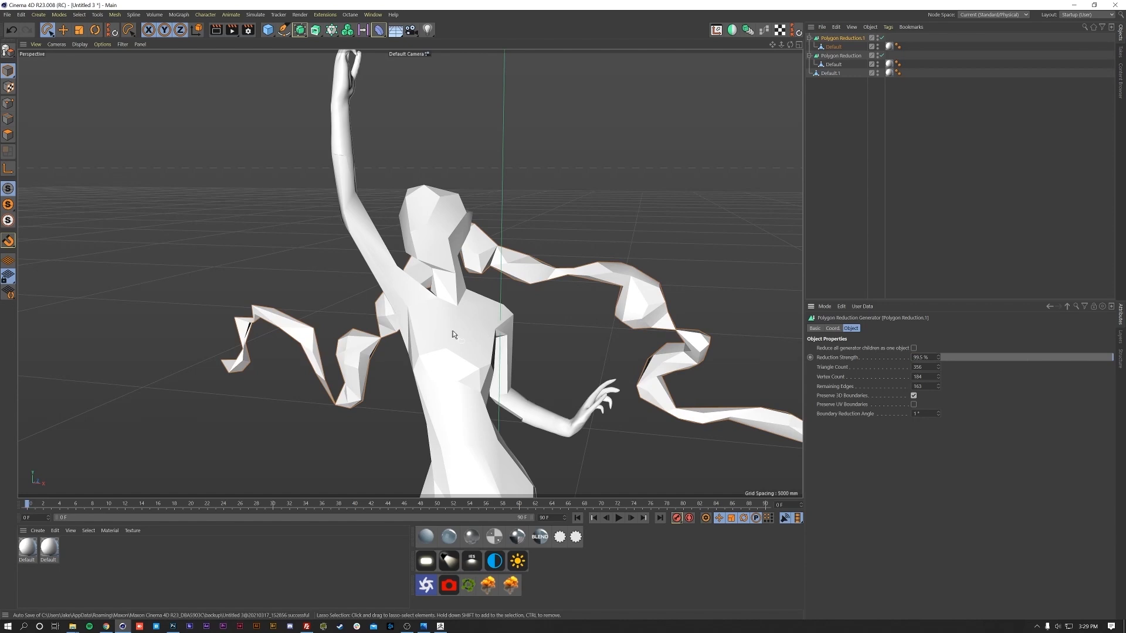
left_click_drag(452, 336, 474, 359, "alt")
left_click(952, 166)
middle_click_drag(540, 281, 573, 322, "alt")
left_click_drag(573, 322, 524, 326, "alt")
middle_click_drag(506, 274, 501, 334, "alt")
right_click_drag(501, 333, 572, 293, "alt")
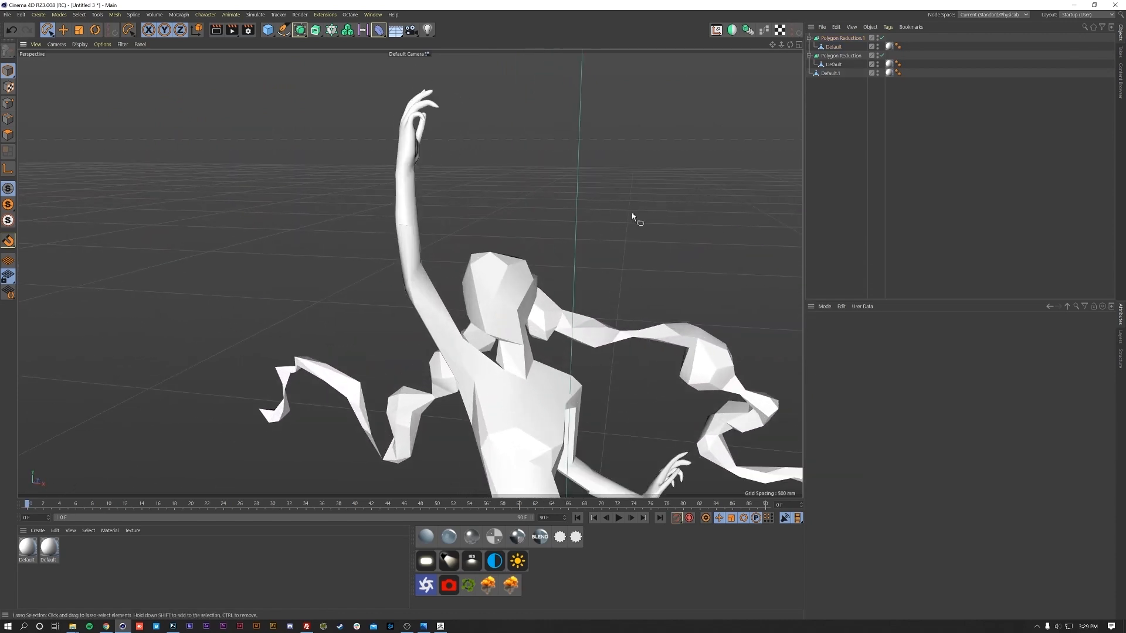
- Add a third Polygon Reduction generator as the parent of the separate forearm and hand mesh
left_click(832, 72)
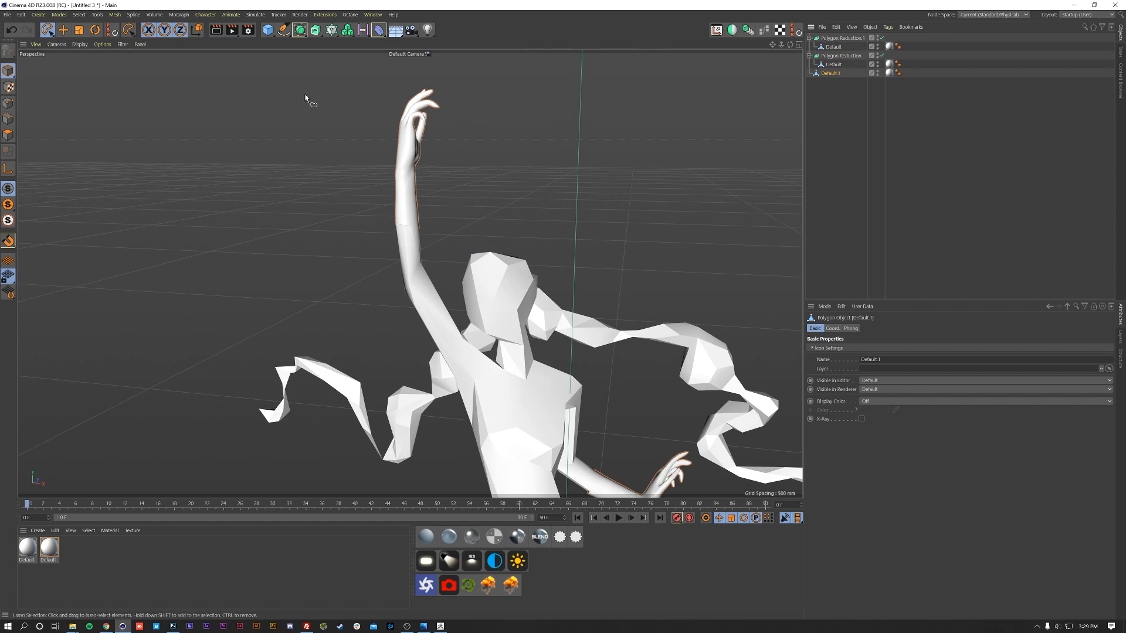
middle_click_drag(422, 98, 405, 176, "alt")
left_click_drag(405, 176, 311, 207, "alt")
right_click_drag(311, 207, 500, 112, "alt")
mouse_move(410, 238)
left_mouse_down("alt")
mouse_move(417, 245)
mouse_move(412, 226)
left_mouse_up("alt")
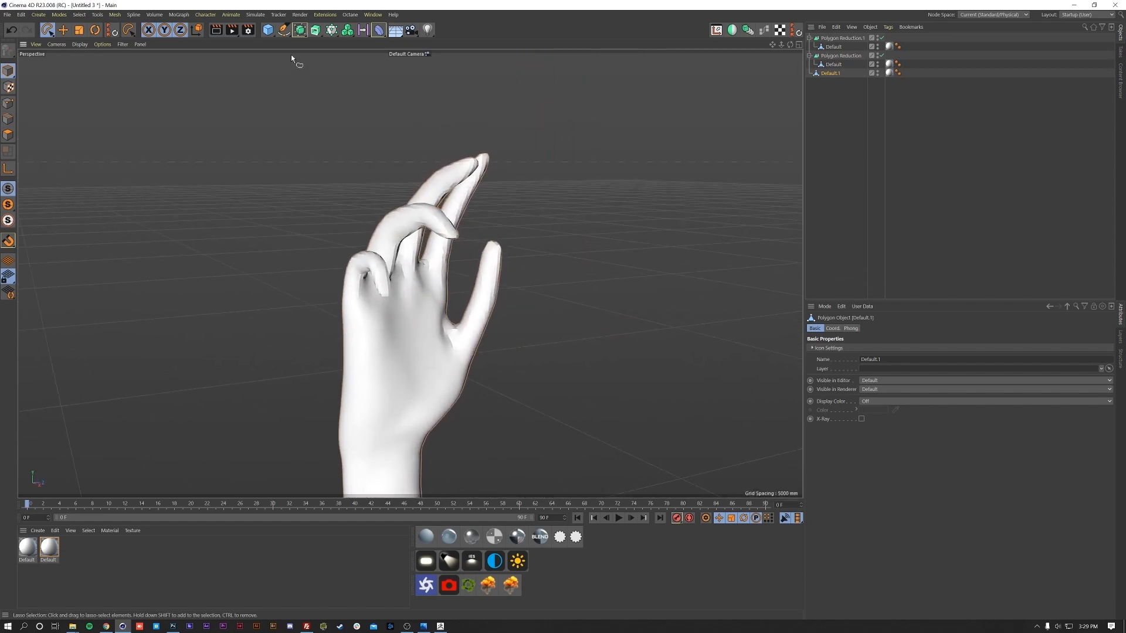
left_click(332, 34)
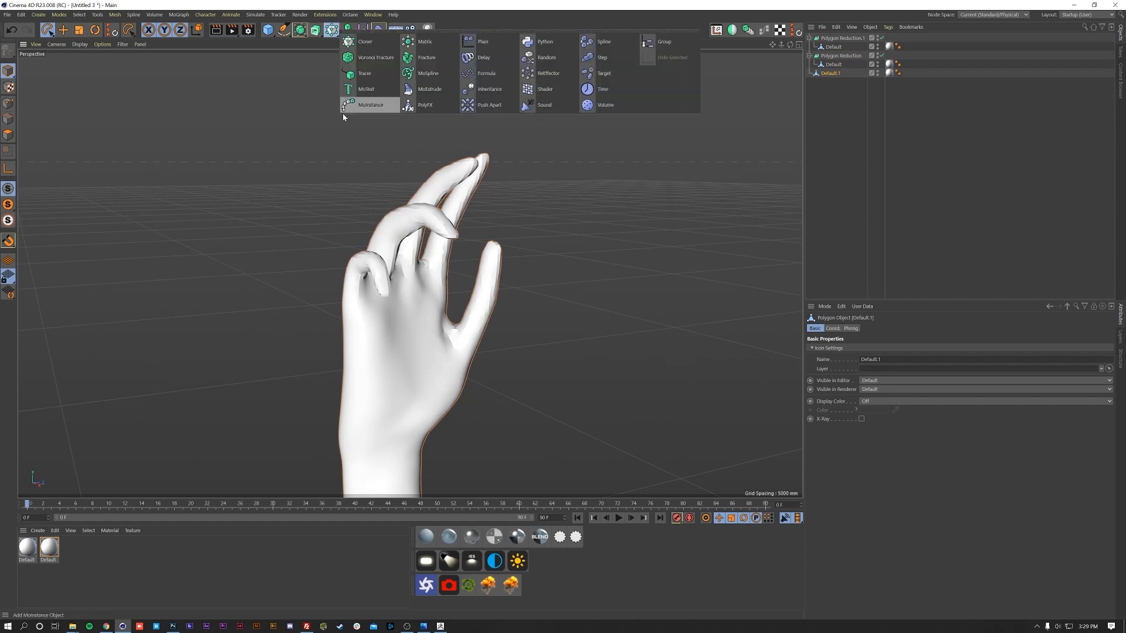
left_click(300, 29)
left_click(403, 70, "alt")
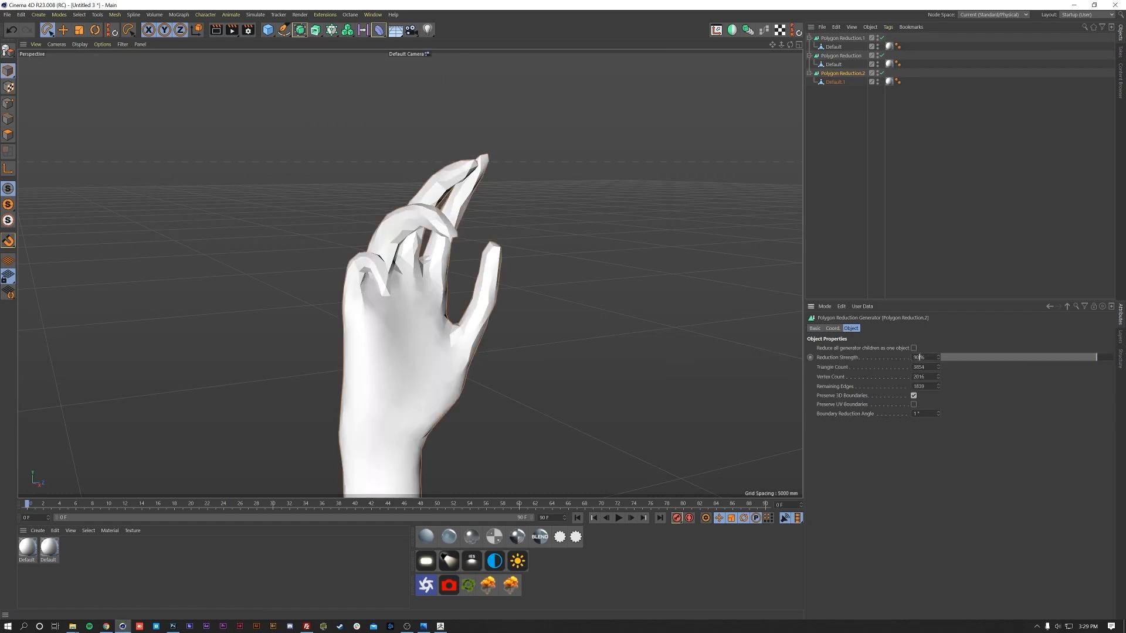
- Try a 99% reduction strength on the hand mesh, settling on 98.5% to keep the fingers defined
left_click(915, 357)
type("99")
key("Return")
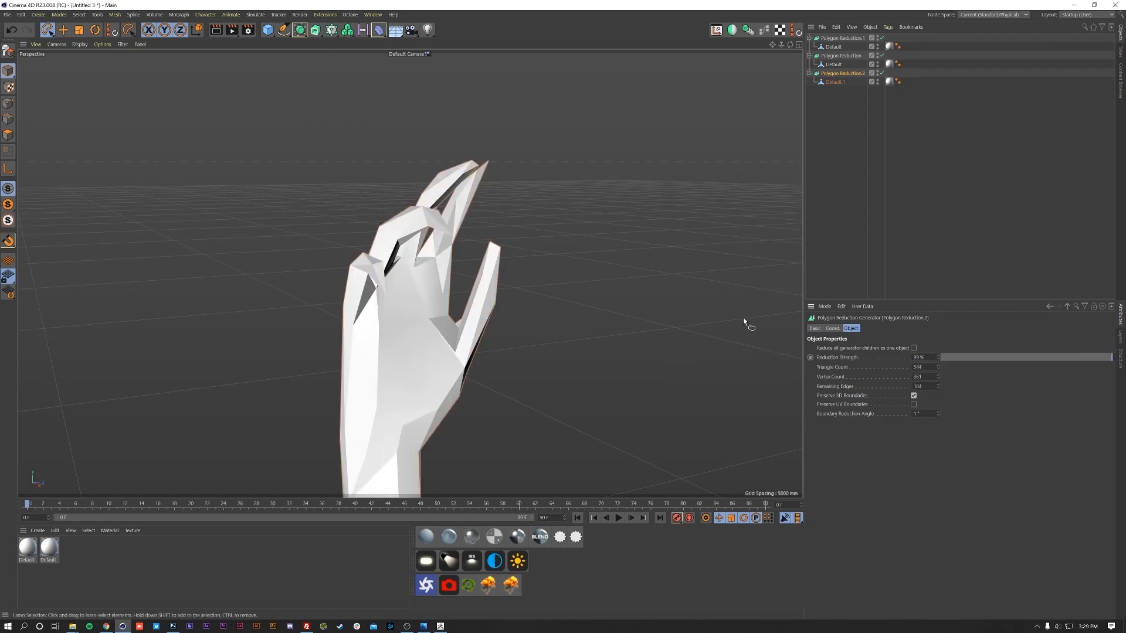
left_click_drag(425, 288, 595, 293, "alt")
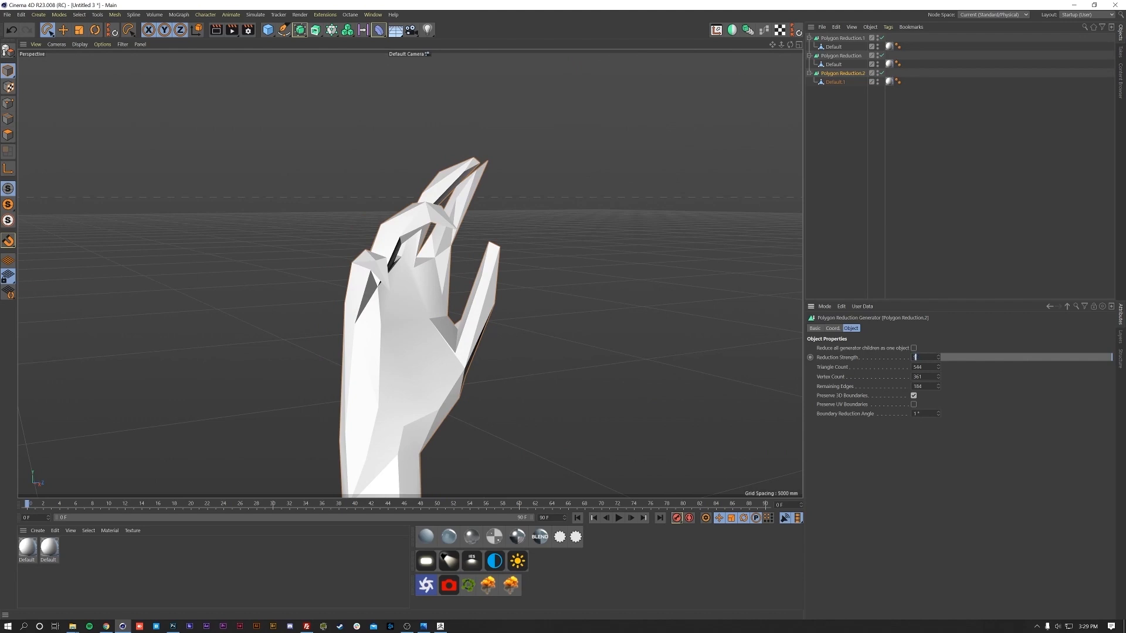
key("Return")
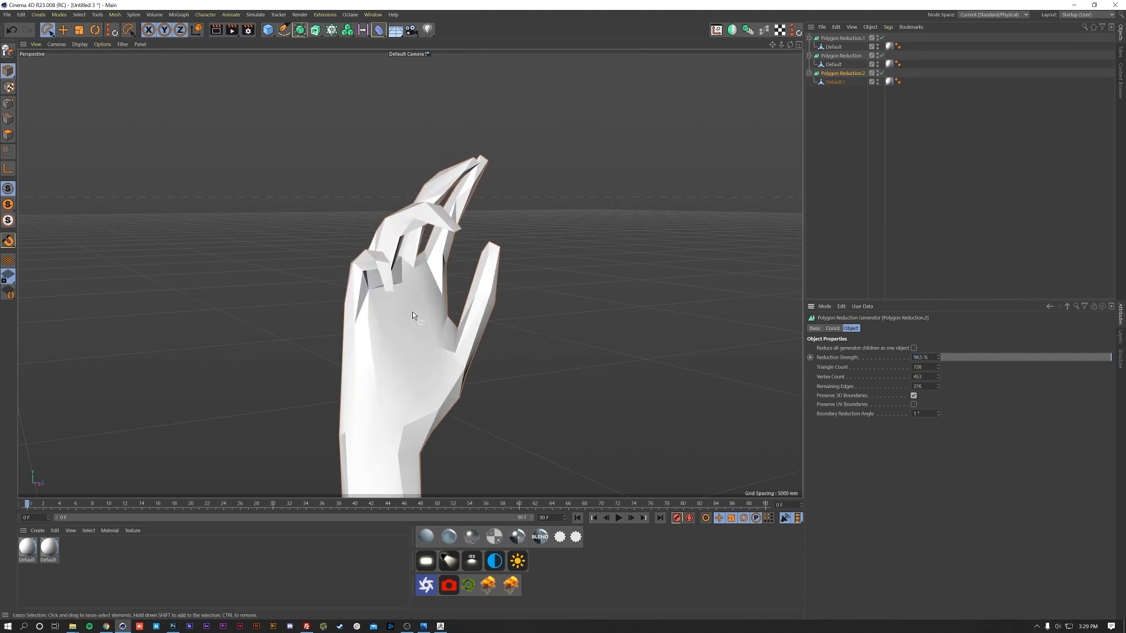
left_click_drag(422, 312, 422, 270, "alt")
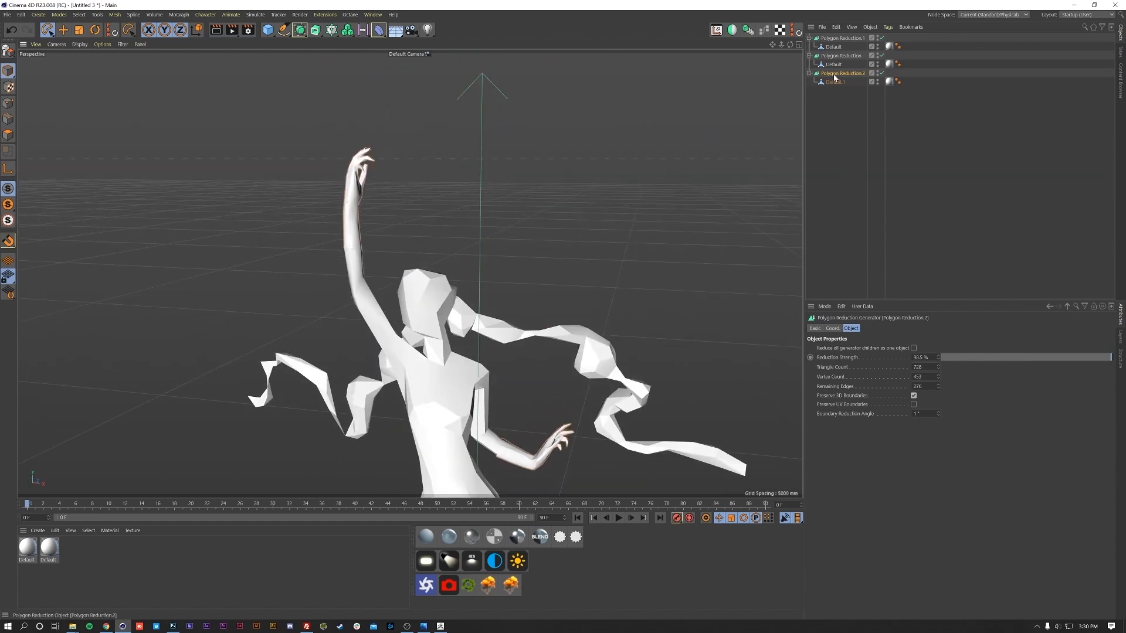
- Convert the hand, body and hair Polygon Reduction generators to editable objects and expand them to select the meshes inside
key("c")
left_click(835, 55)
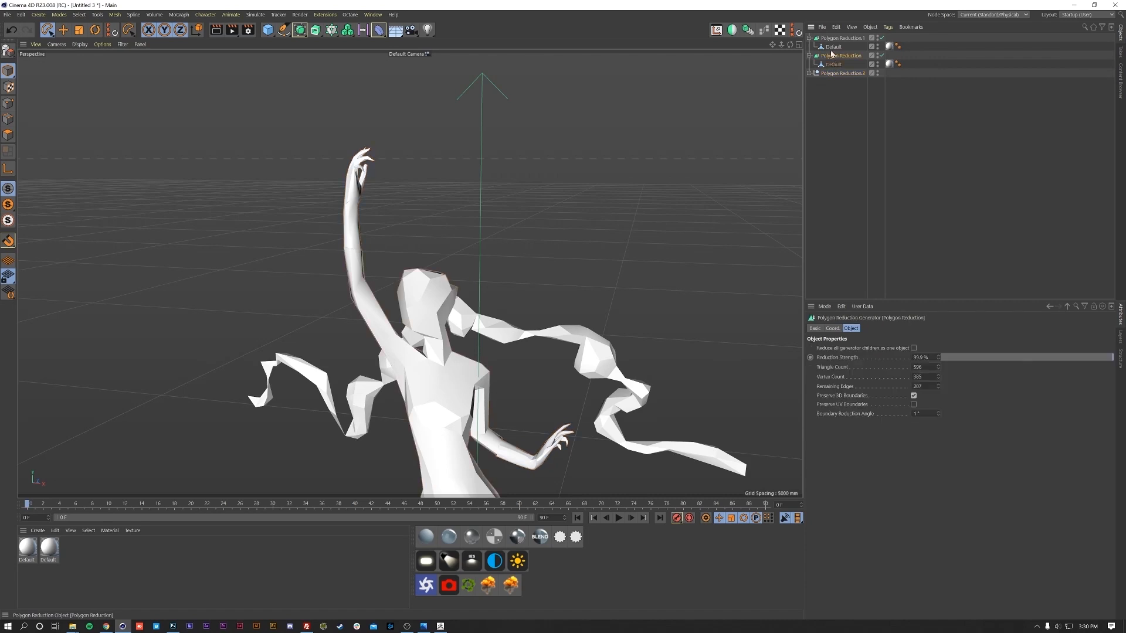
key("c")
left_click(833, 38)
key("c")
left_click(843, 144)
left_click(809, 56)
left_click(809, 47)
left_click(809, 38)
left_click(833, 46)
left_click(832, 73, "ctrl")
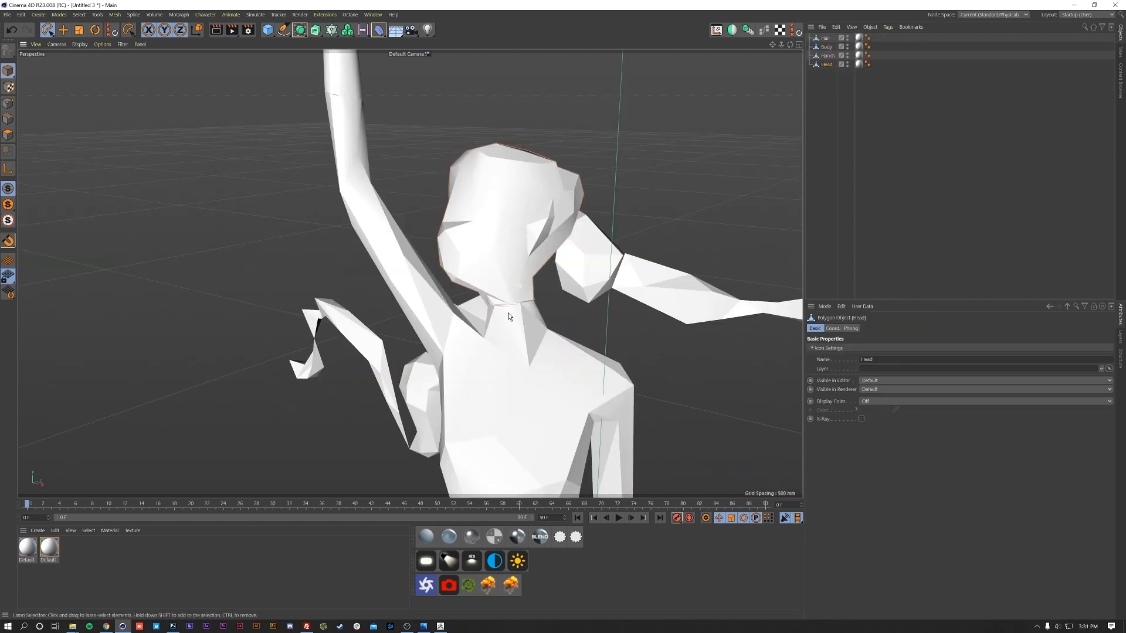
- Frame the full figure from the front and add a camera to the scene
scroll(508, 317, "down", 10)
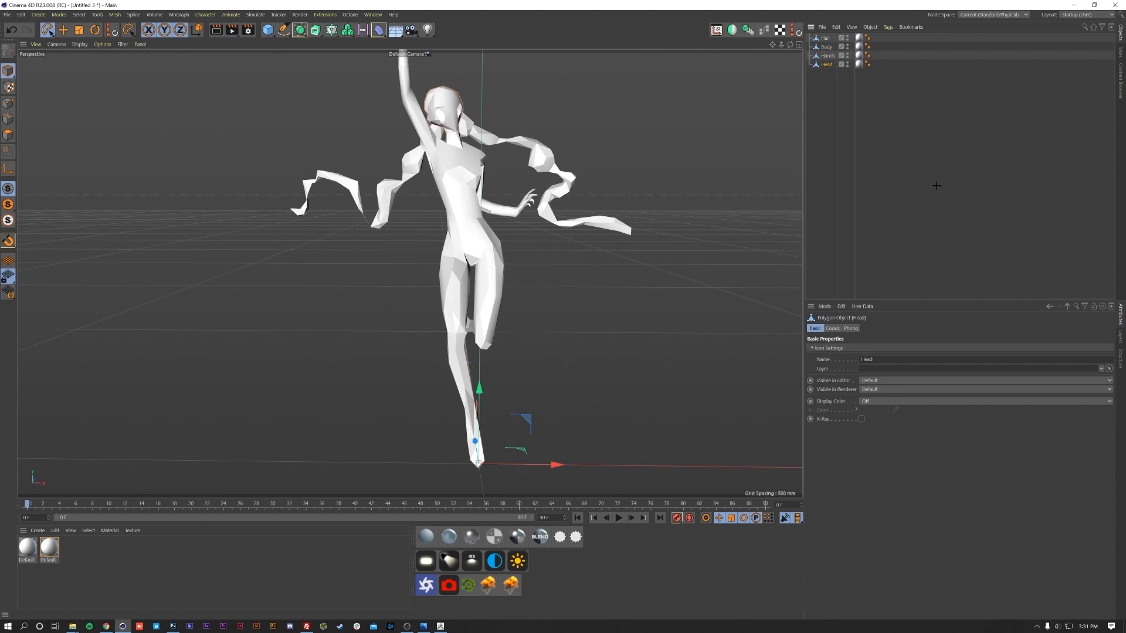
left_click(936, 185)
middle_click_drag(413, 244, 408, 270, "alt")
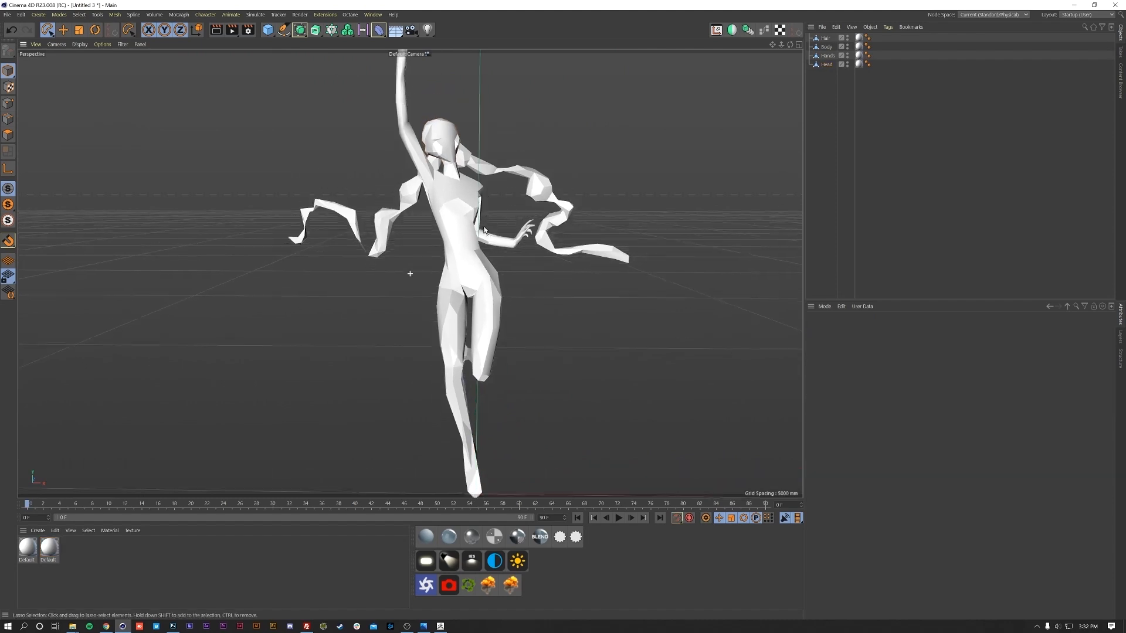
scroll(411, 271, "down", 3)
left_click_drag(441, 255, 376, 293, "alt")
left_click(411, 31)
middle_click_drag(376, 293, 465, 273, "alt")
right_click_drag(465, 272, 381, 338, "alt")
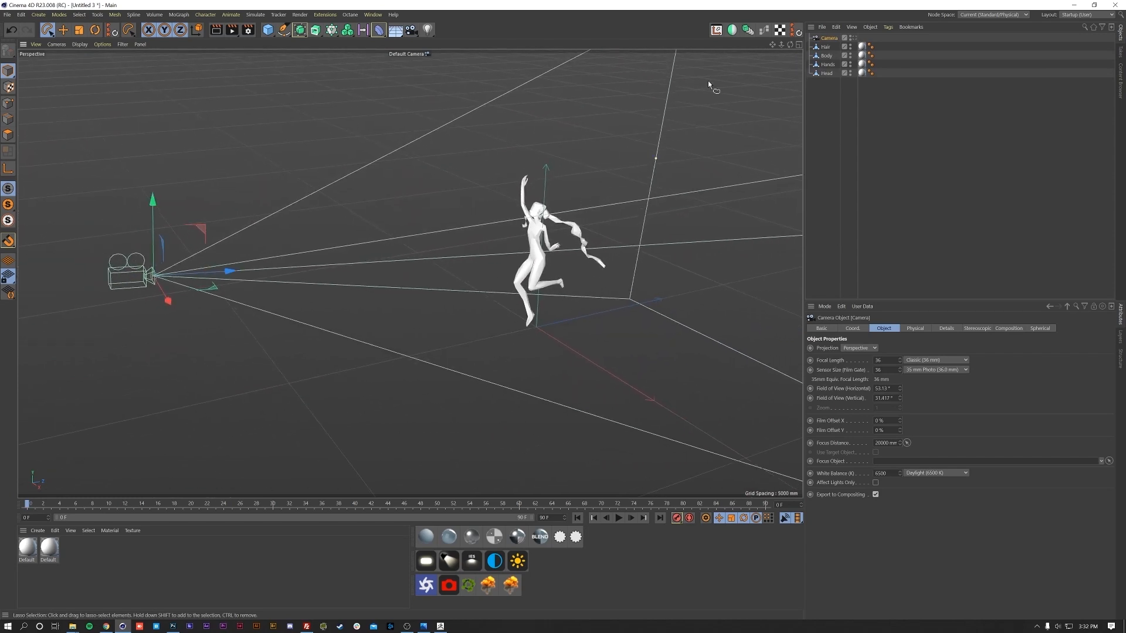
- Reposition the new camera so that it faces the front of the figure
left_click(797, 32)
left_click_drag(588, 320, 187, 392)
left_click_drag(120, 341, 109, 253)
left_click_drag(354, 297, 467, 304, "alt")
left_click_drag(491, 349, 486, 349)
scroll(486, 299, "up", 3)
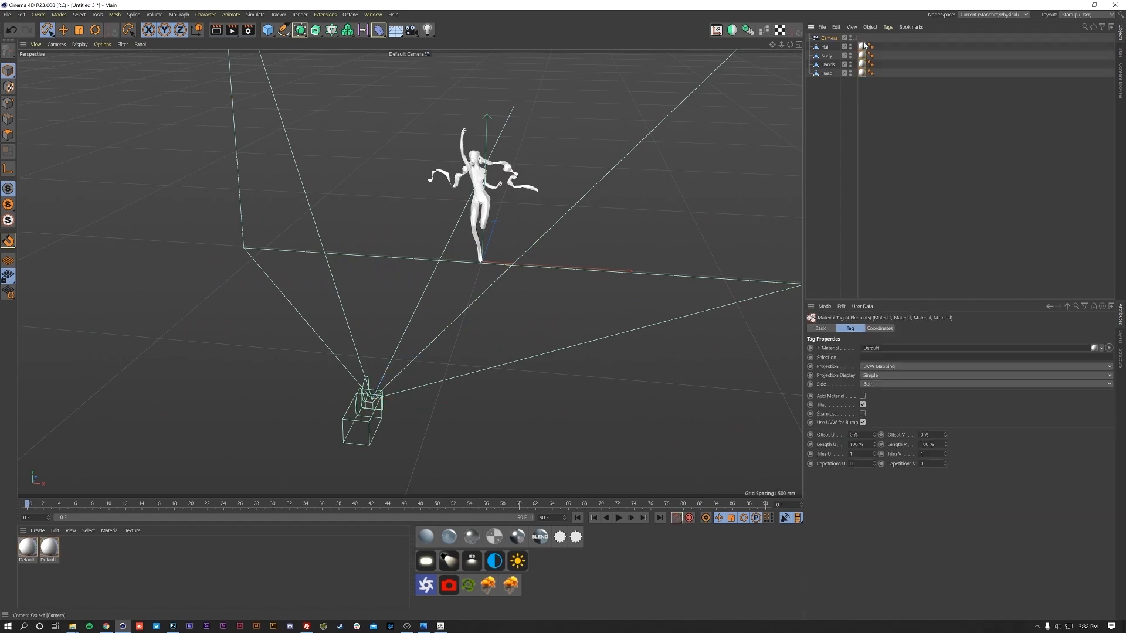
- Clear the material tags from the figure's meshes and delete all materials, including the extra Octane diffuse ones
left_click(664, 404)
double_click(426, 536)
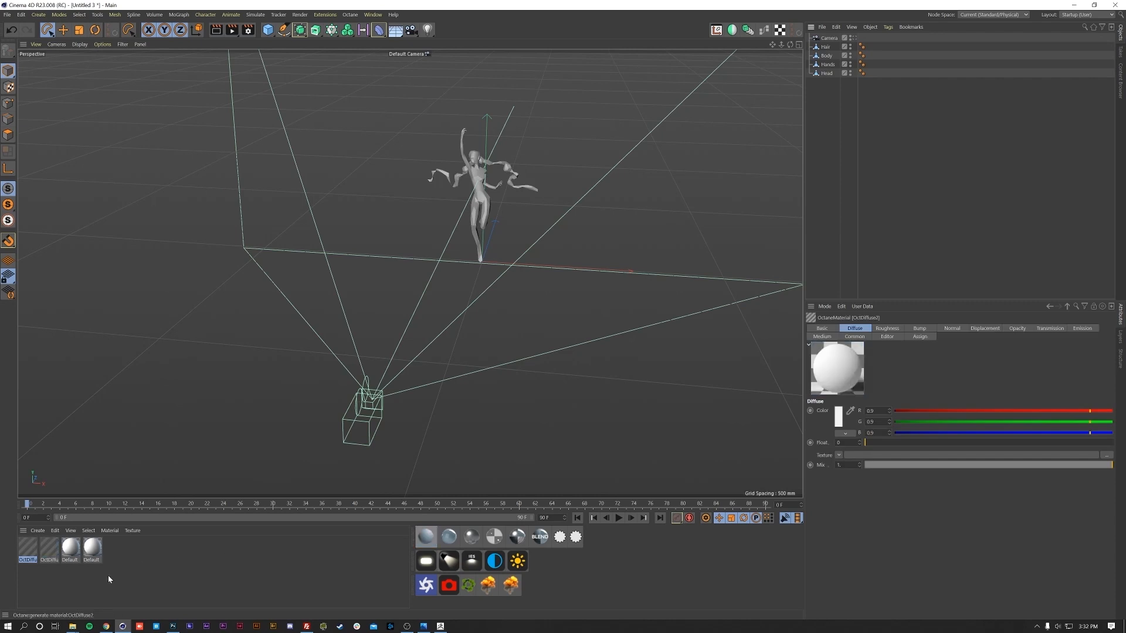
left_click(84, 568)
left_click_drag(120, 577, 29, 551)
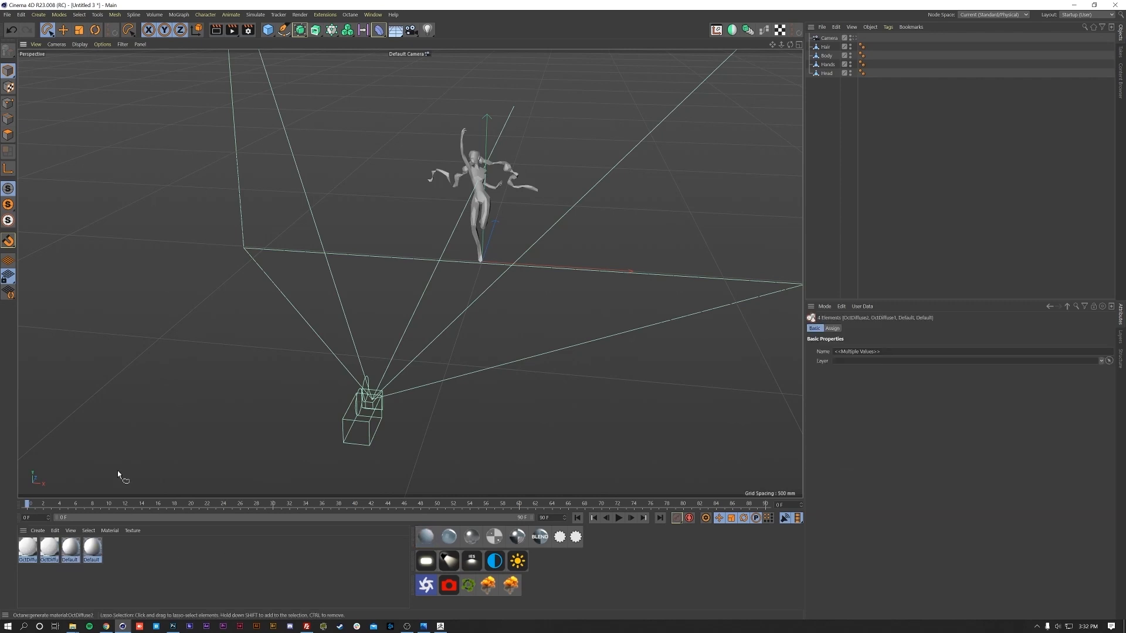
left_click_drag(153, 573, 37, 548)
key("Delete")
- Create a standard material and load the BodyLighting3D_01 image from the REF folder as its color texture
double_click(71, 578)
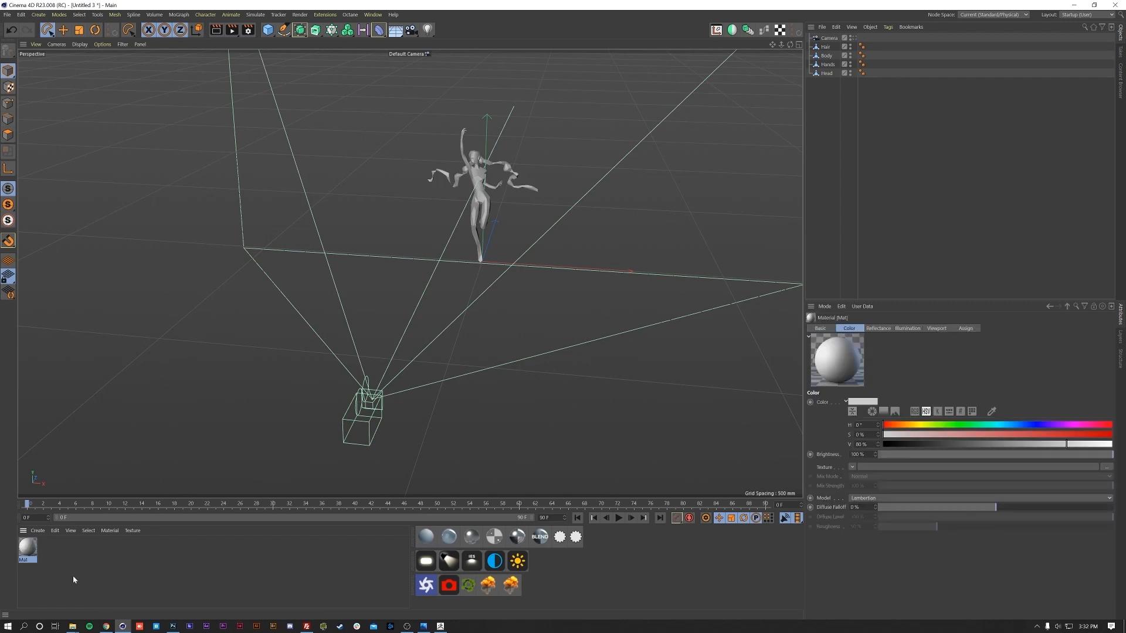
double_click(28, 548)
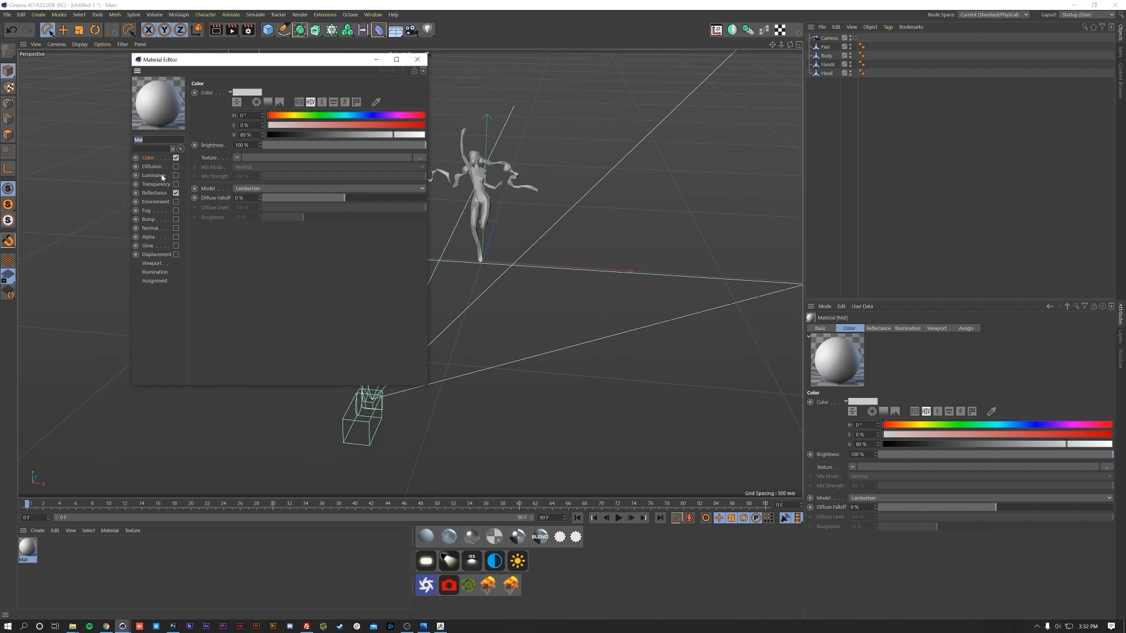
left_click(419, 157)
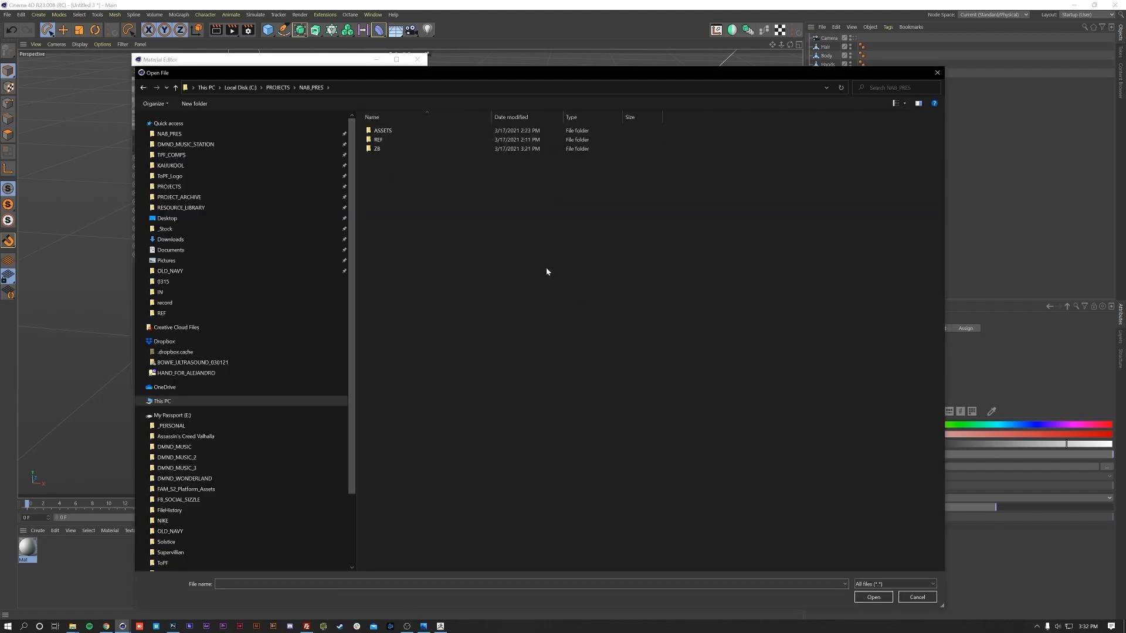
double_click(387, 139)
double_click(434, 140)
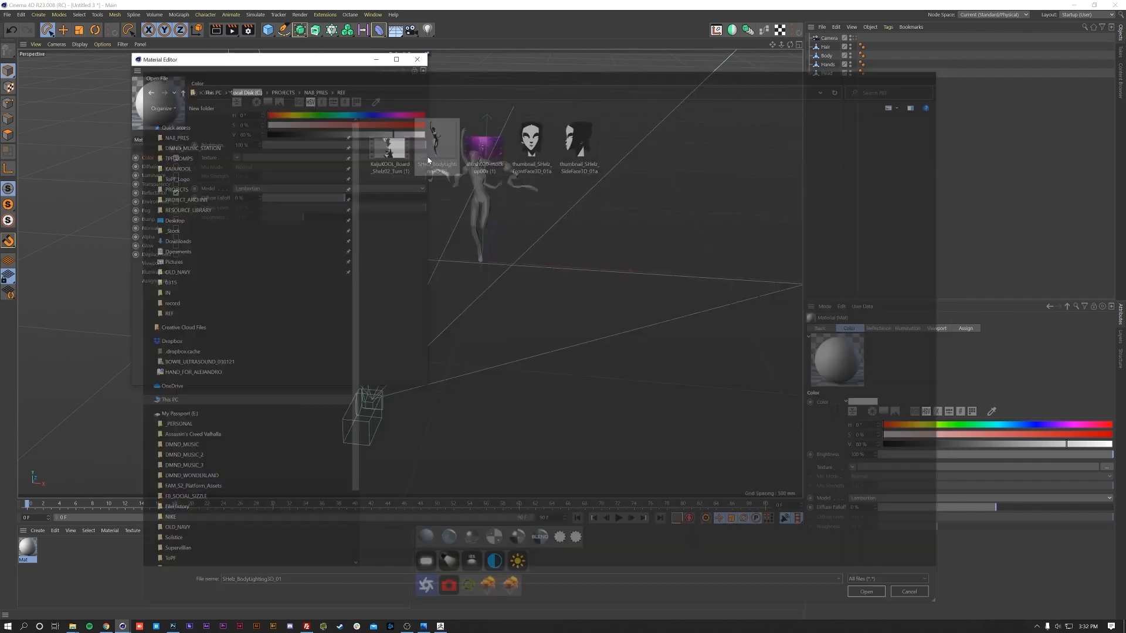
left_click(625, 356)
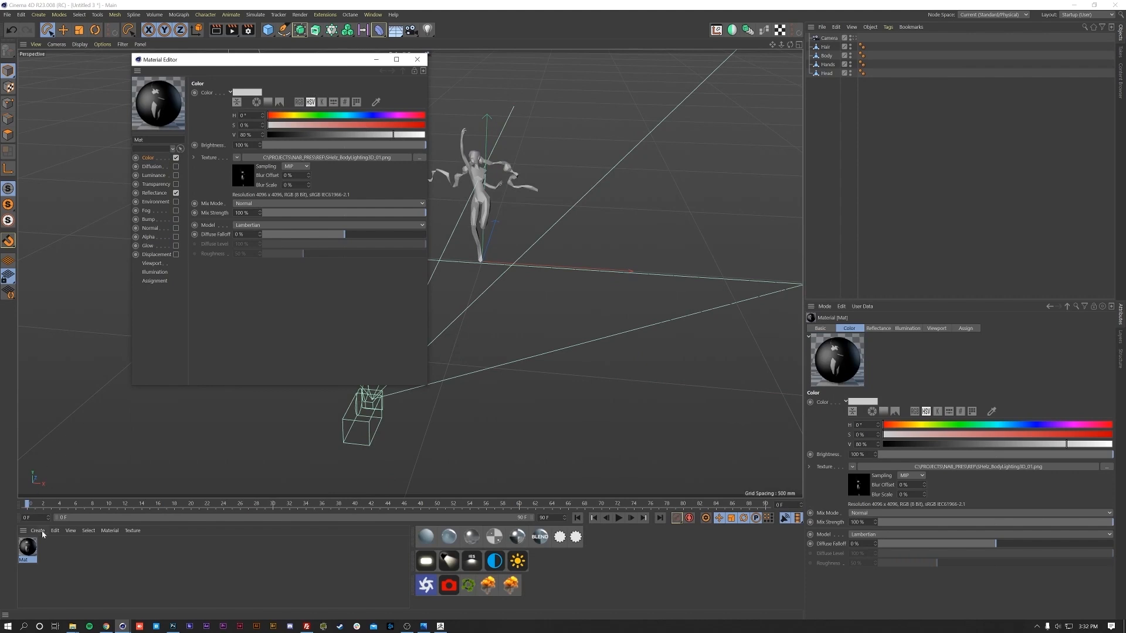
- Apply the body lighting material to the body mesh and set its projection to Camera Mapping through the scene camera
left_click_drag(482, 187, 481, 227)
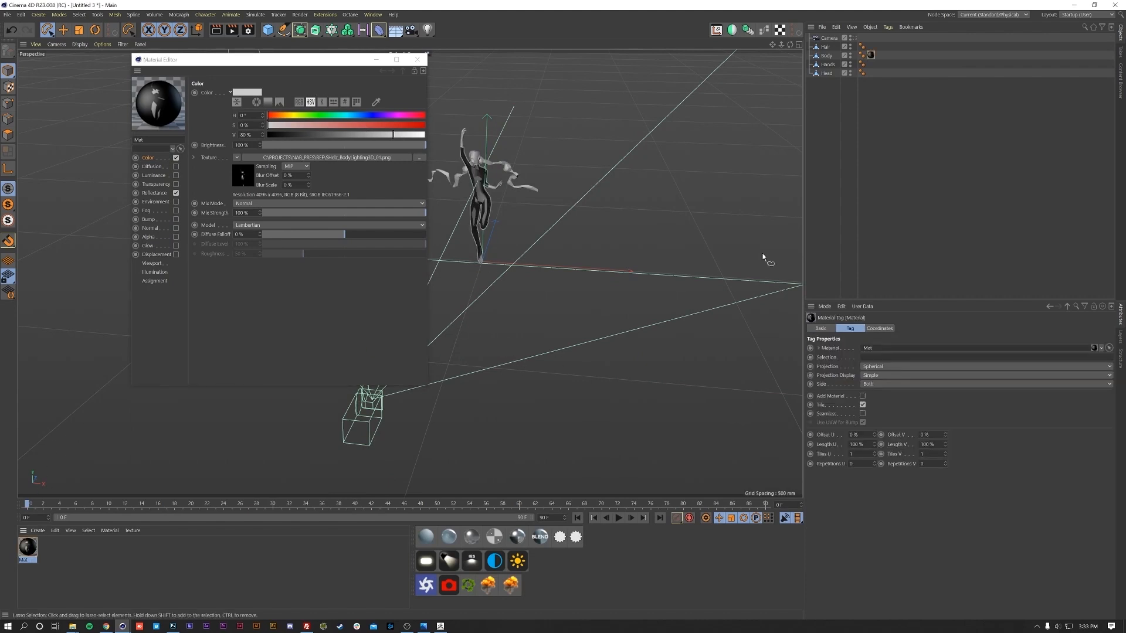
left_click(886, 368)
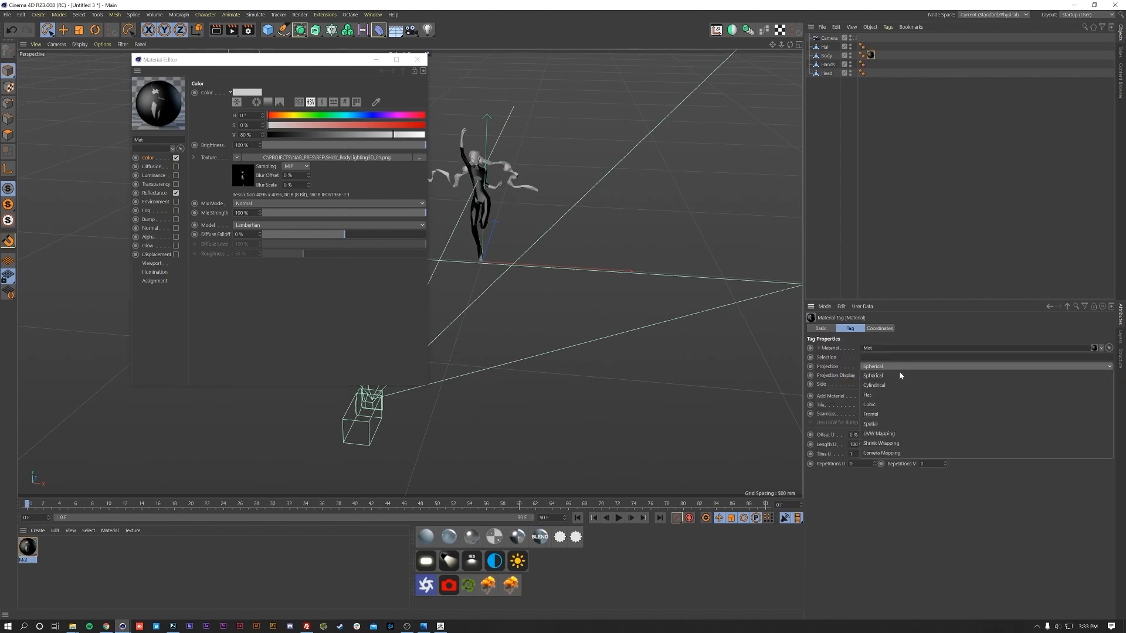
left_click(881, 453)
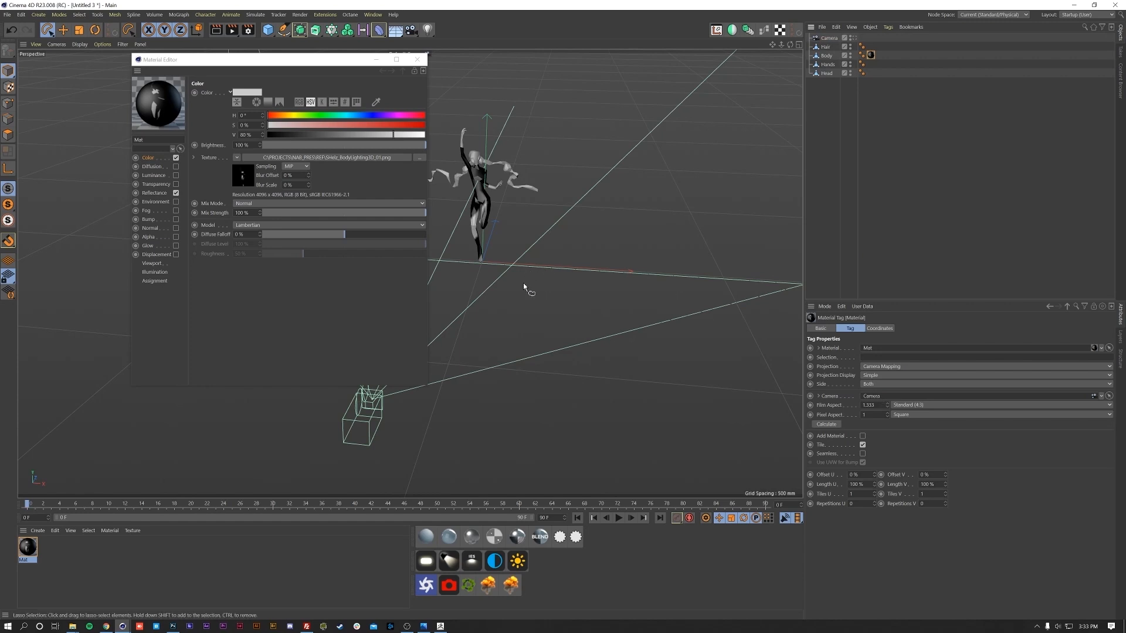
- Raise the body lighting material's viewport texture preview size and close the material editor
left_click(160, 264)
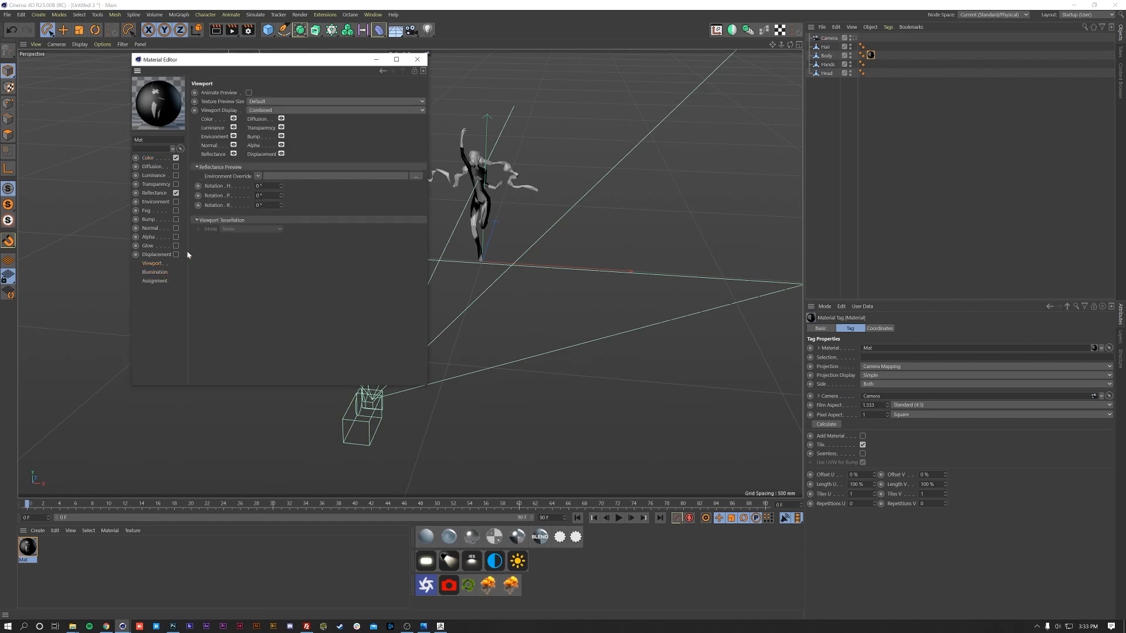
left_click(319, 100)
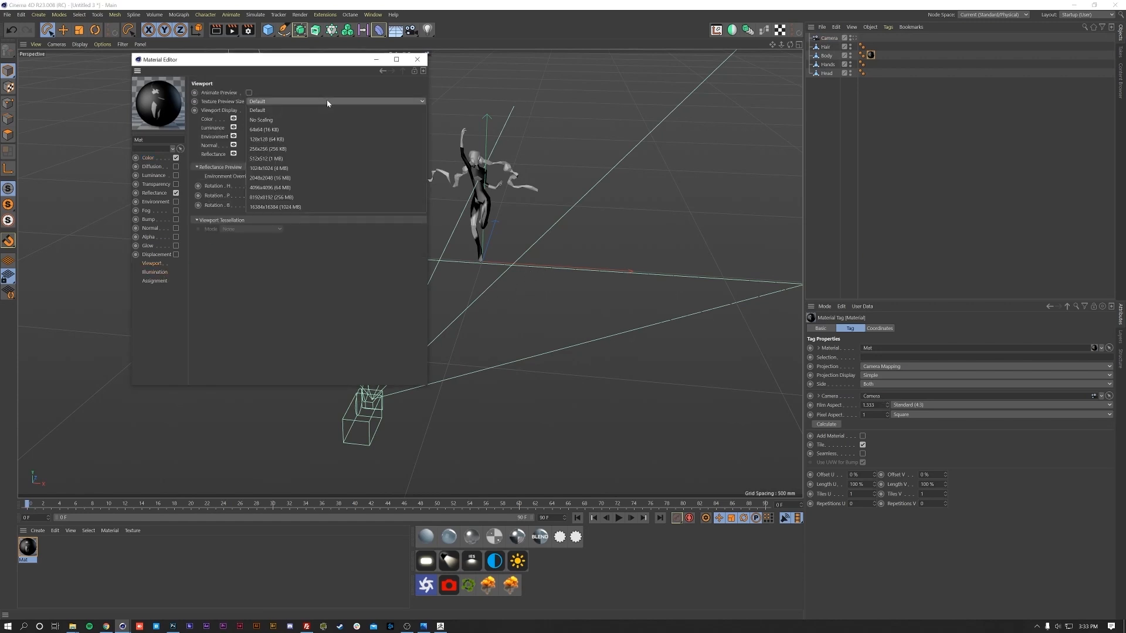
left_click(303, 193)
left_click(417, 60)
- Move the camera sideways and in depth to line up the projected lighting image with the body
middle_click_drag(496, 300, 531, 343, "alt")
left_click_drag(532, 343, 445, 361, "alt")
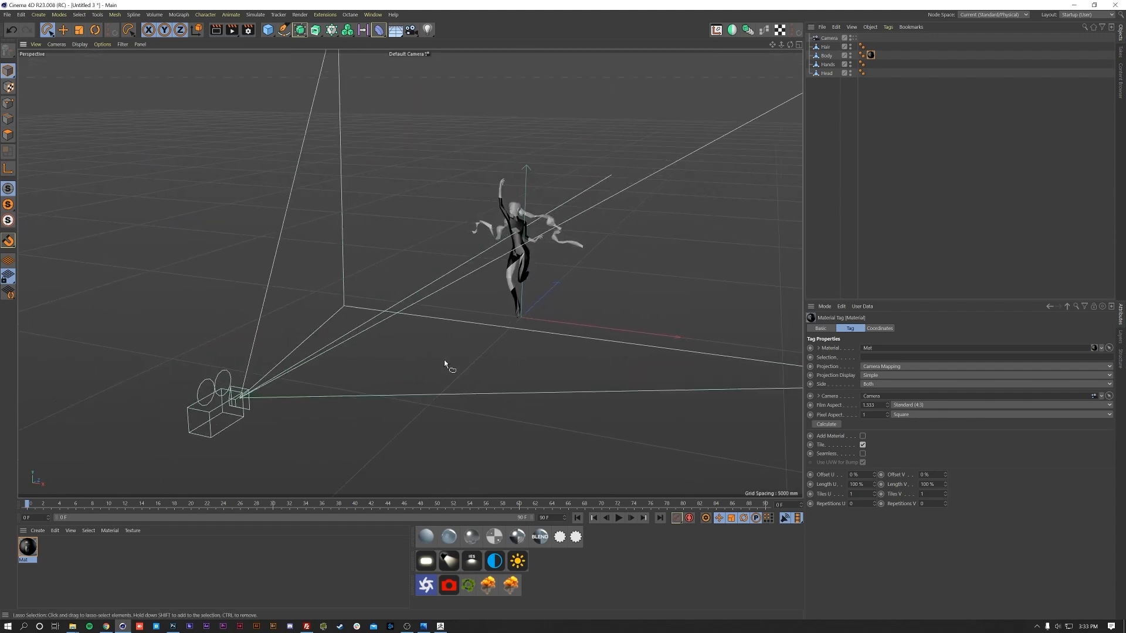
left_click(824, 41)
key("e")
left_click_drag(282, 373, 535, 283)
scroll(511, 264, "up", 5)
mouse_move(566, 320)
left_mouse_down()
mouse_move(593, 319)
mouse_move(579, 318)
left_mouse_up()
left_click_drag(530, 284, 542, 388)
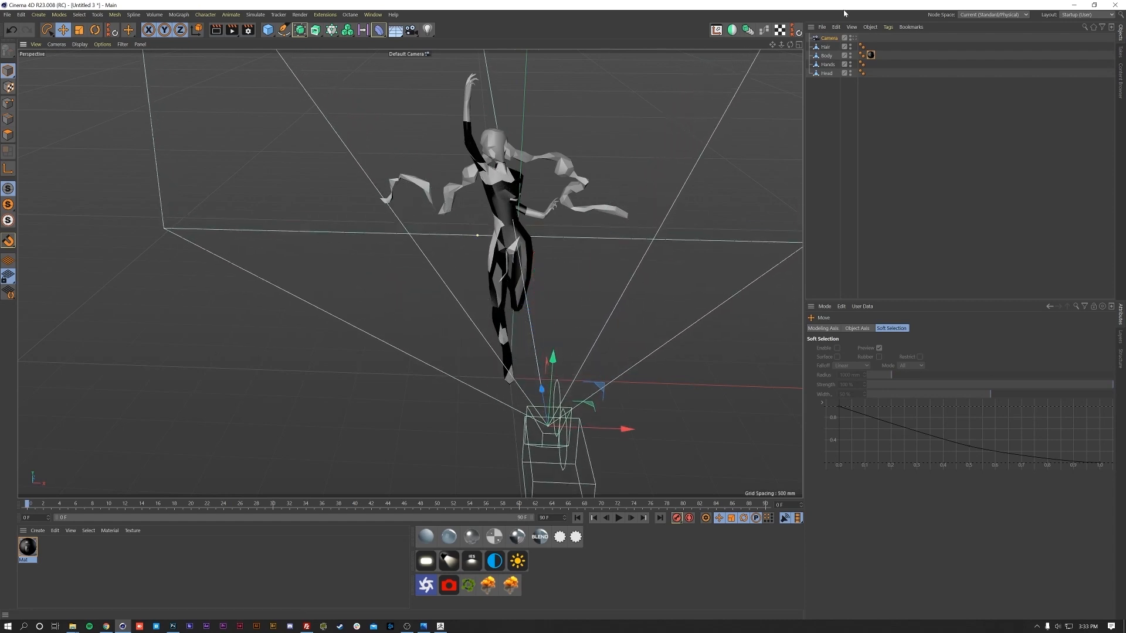
- Set the projection camera's focal length to 50 mm
left_click(829, 39)
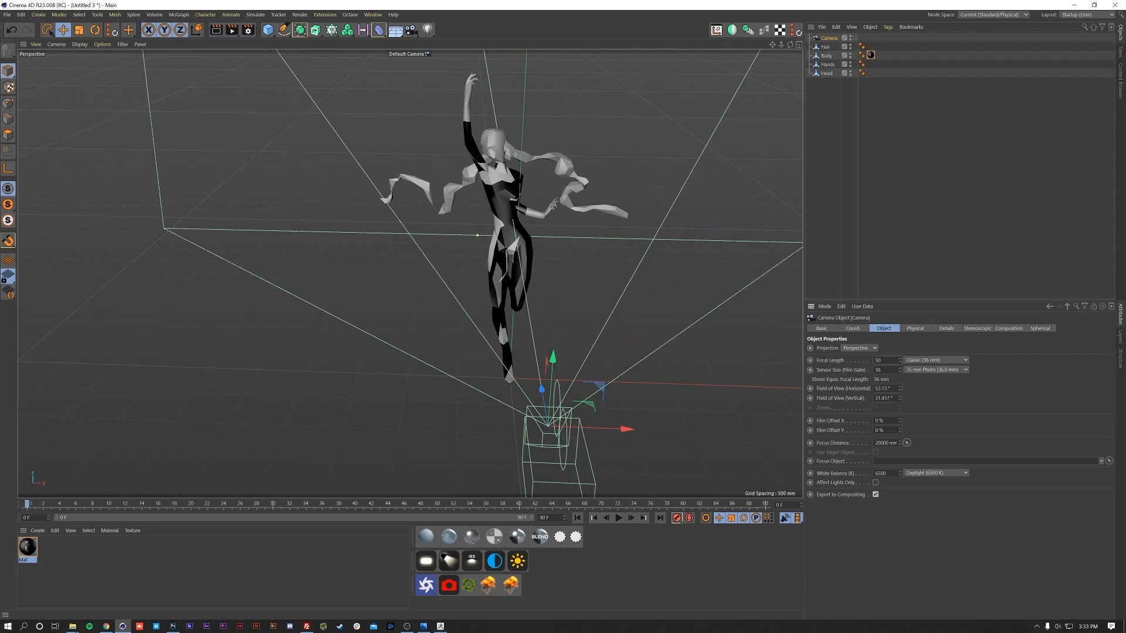
type("50")
key("Return")
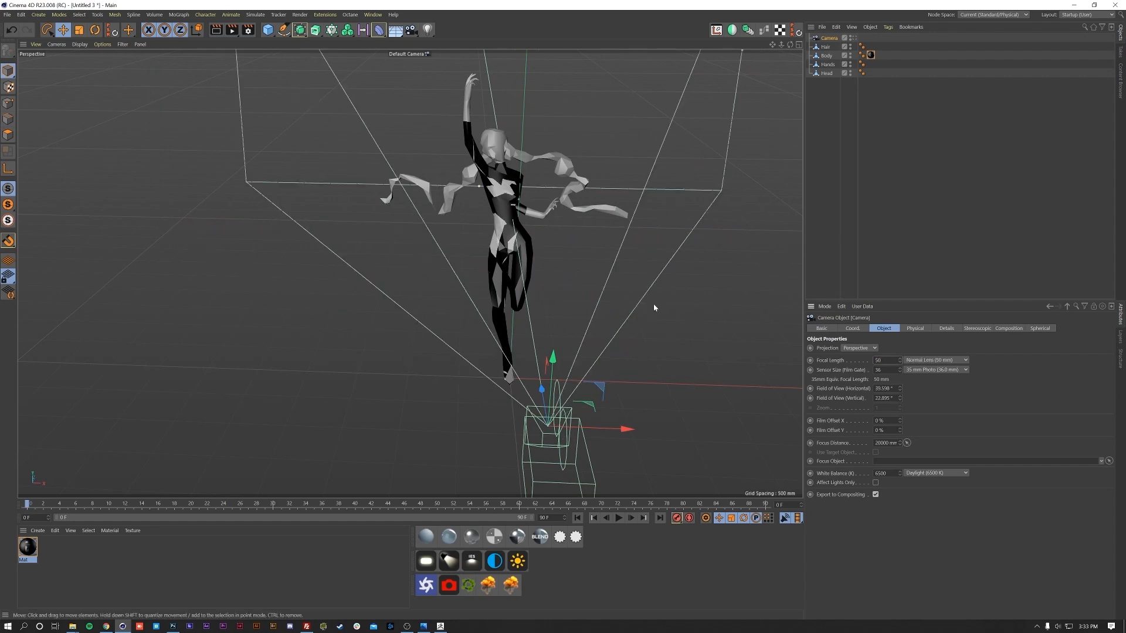
scroll(551, 414, "down", 2)
scroll(508, 417, "down", 2)
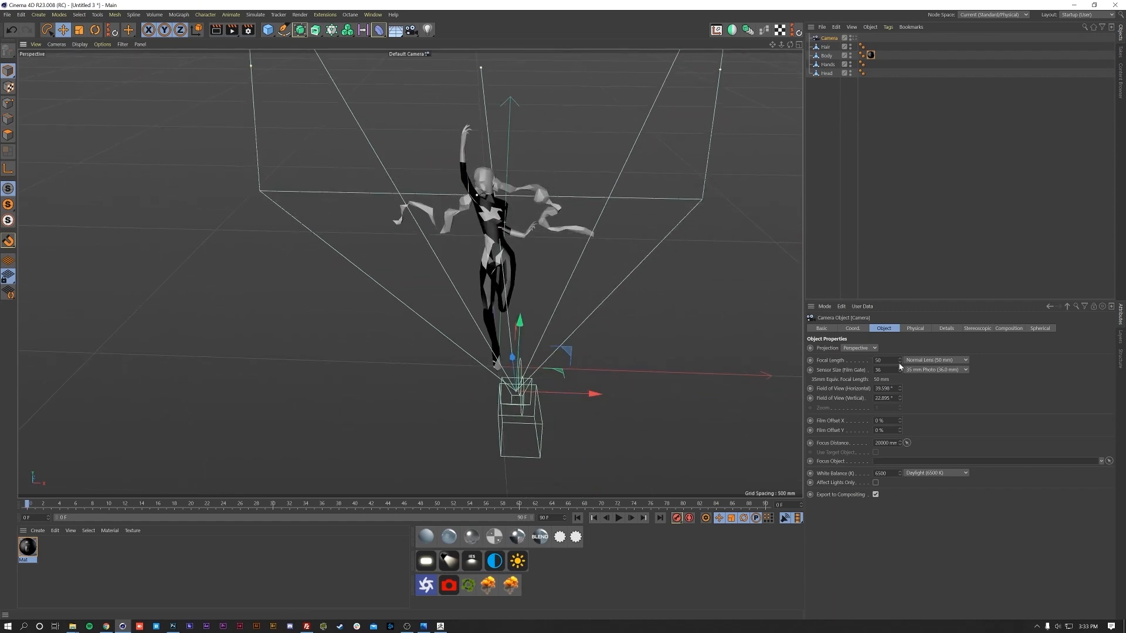
- Shift the 50 mm camera slightly sideways and along its viewing axis to refit the projected lighting to the body
left_click_drag(528, 360, 517, 425, "alt")
middle_click_drag(516, 423, 484, 404, "alt")
left_click_drag(554, 413, 561, 413)
left_click_drag(496, 341, 492, 418)
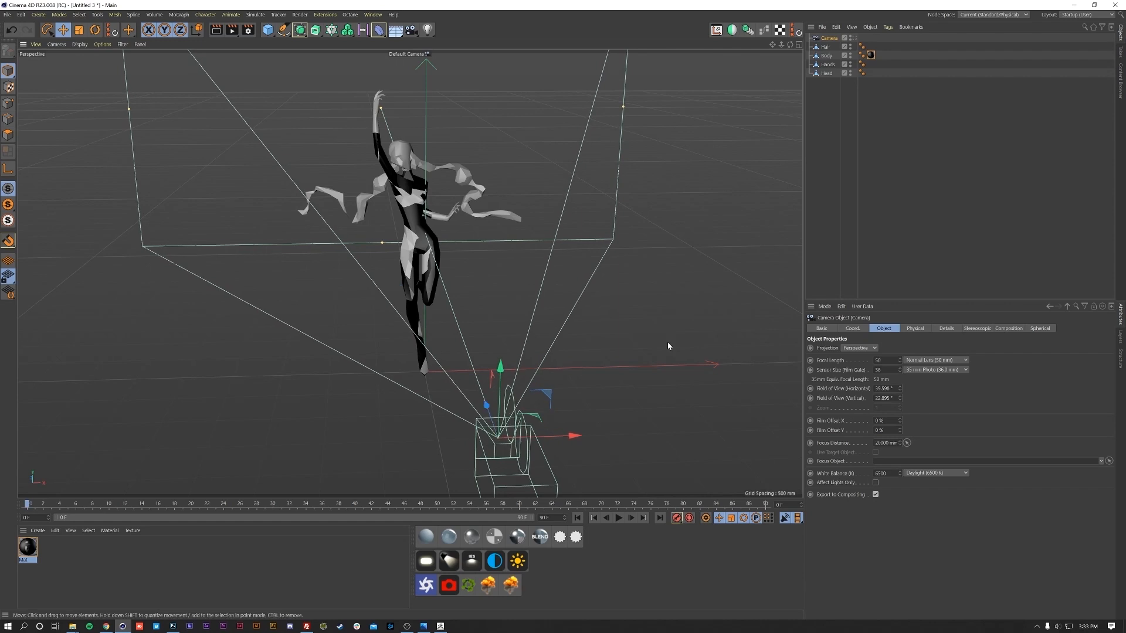
- Set the projection camera's Y scale to 1.4 in its coordinates
left_click(853, 329)
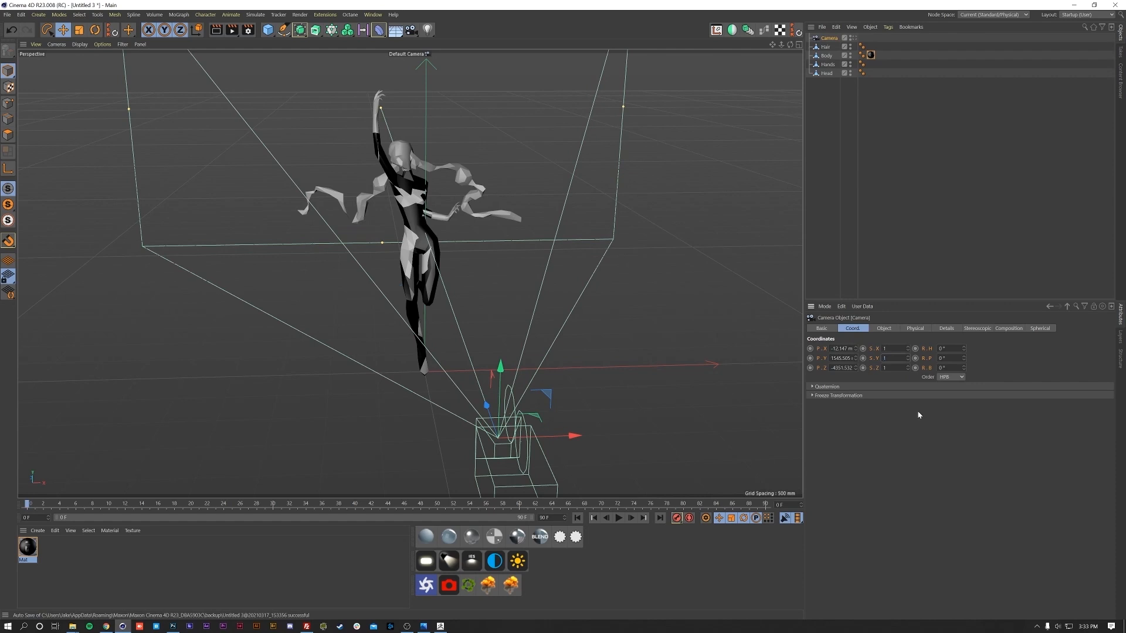
type("4")
key("Return")
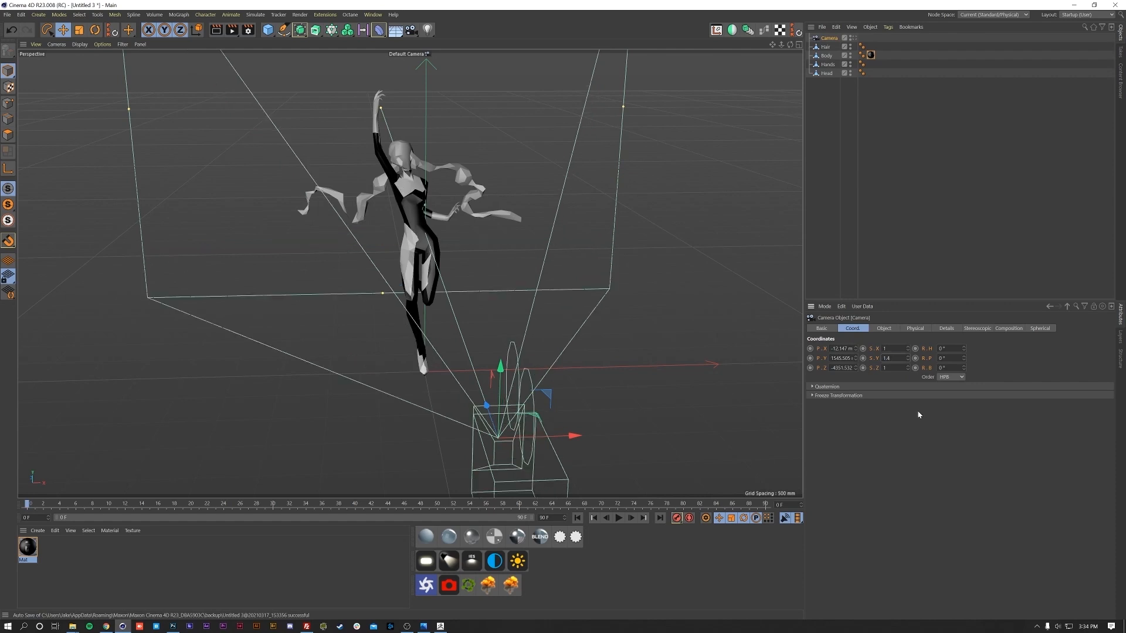
- Move the projection camera vertically and sideways to line up the stretched lighting image with the body
left_click_drag(500, 368, 473, 410)
left_click_drag(548, 442, 552, 445)
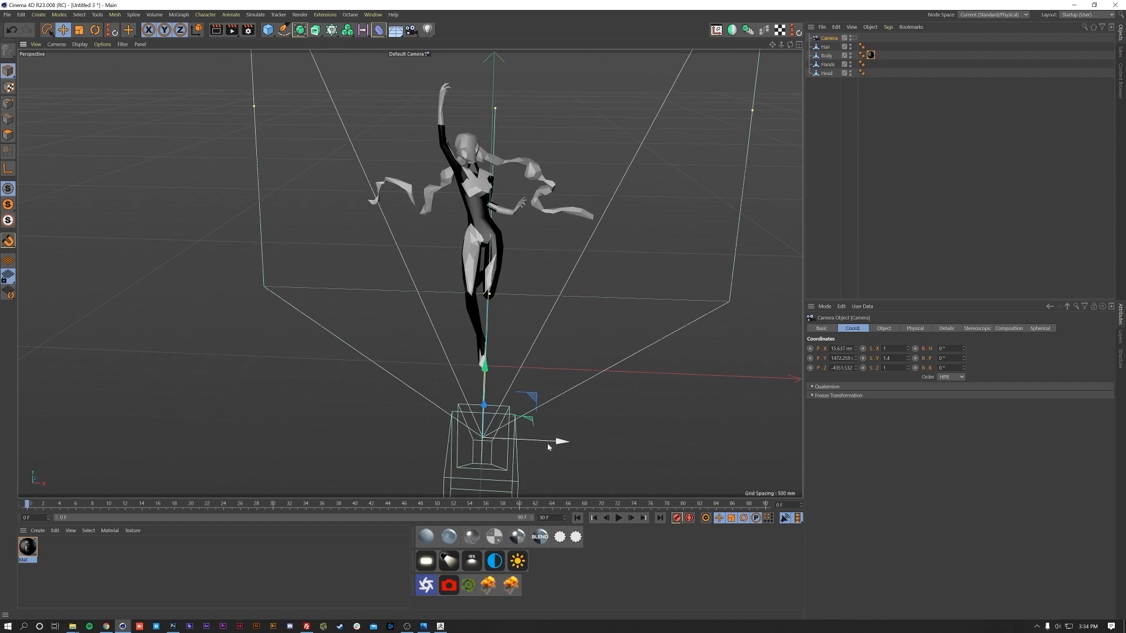
left_click_drag(488, 369, 450, 359)
- Examine how the projected lighting fits the figure, both from around it and through the projection camera
middle_click_drag(608, 370, 412, 343, "alt")
left_click_drag(715, 289, 678, 284, "alt")
middle_click_drag(678, 284, 598, 275, "alt")
left_click_drag(598, 276, 580, 271, "alt")
right_click_drag(581, 271, 536, 280, "alt")
middle_click_drag(537, 281, 535, 237, "alt")
left_click_drag(535, 237, 504, 234, "alt")
left_click(855, 38)
left_click(855, 38)
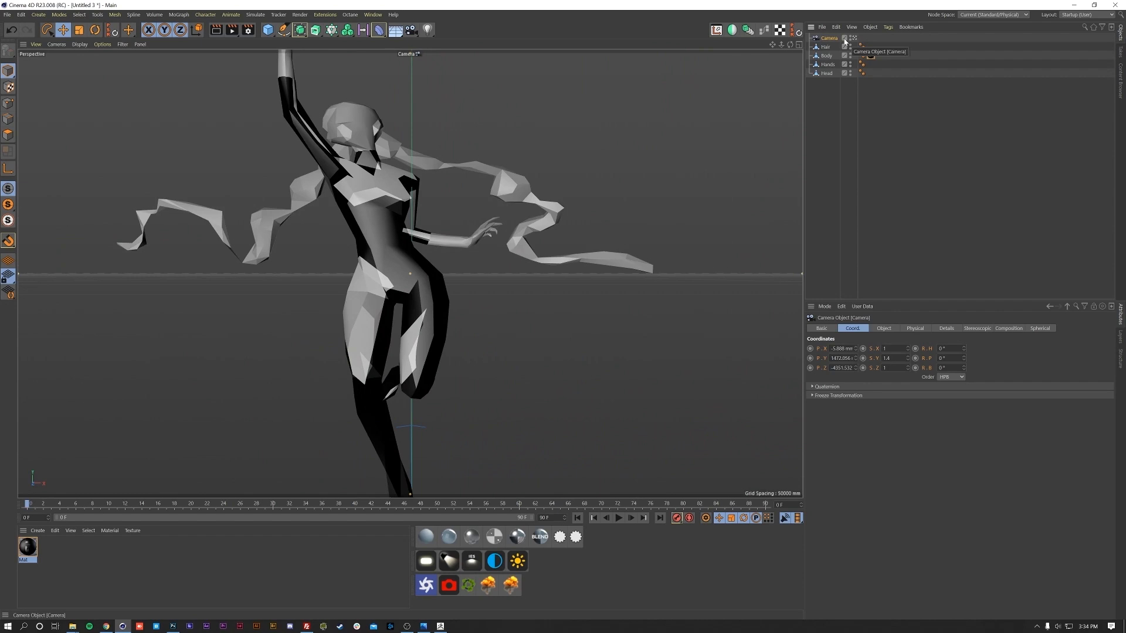
middle_click_drag(419, 319, 421, 321, "alt")
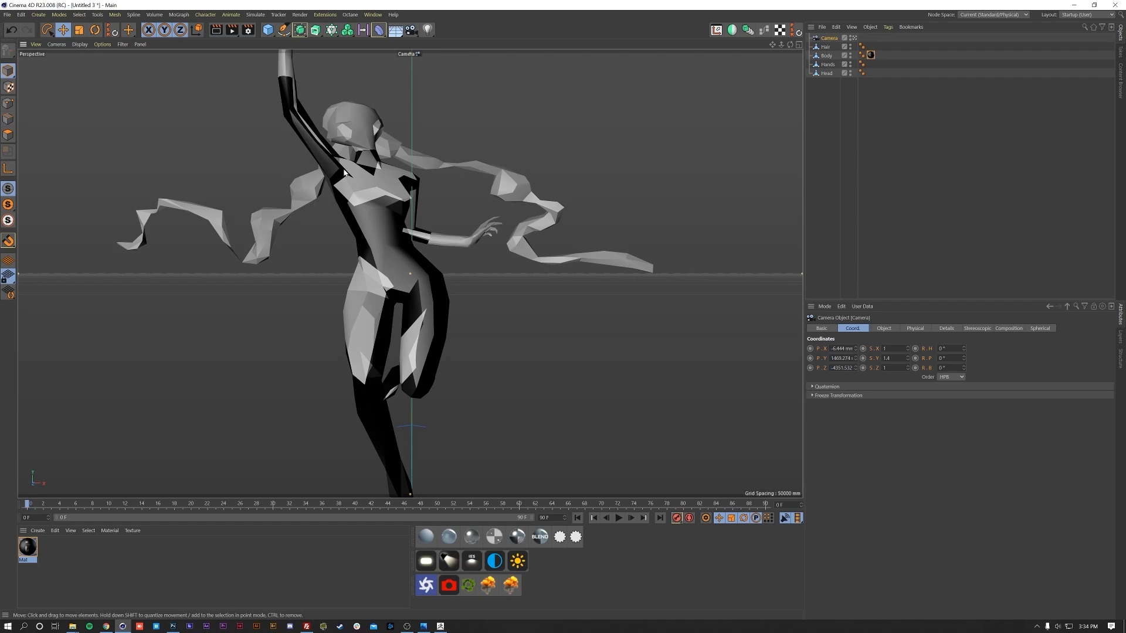
middle_click(390, 370)
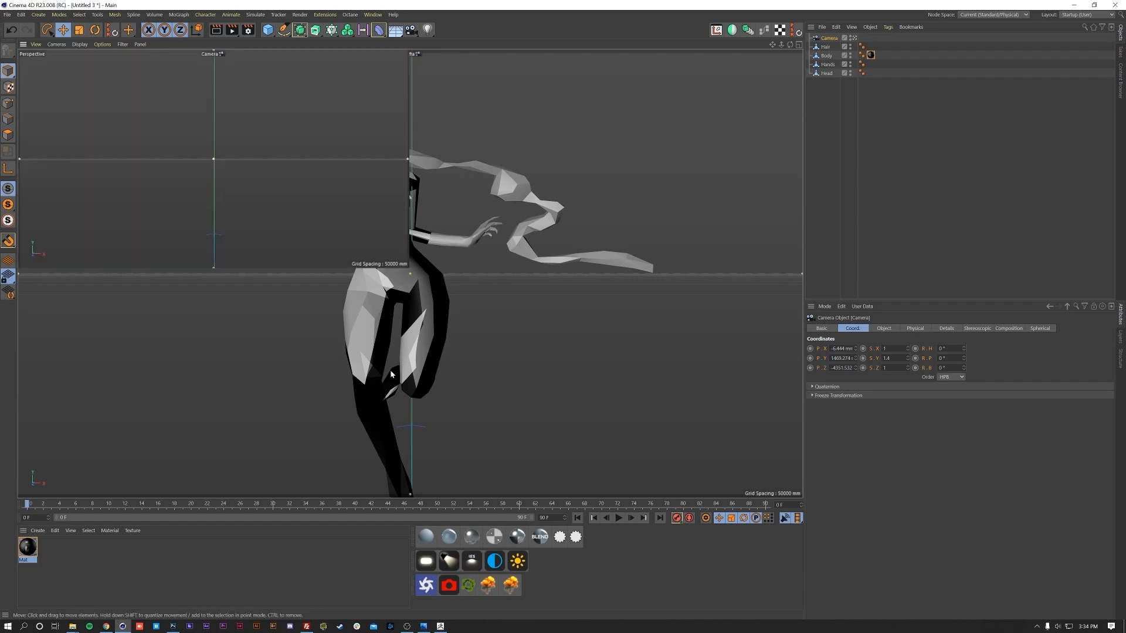
middle_click(283, 252)
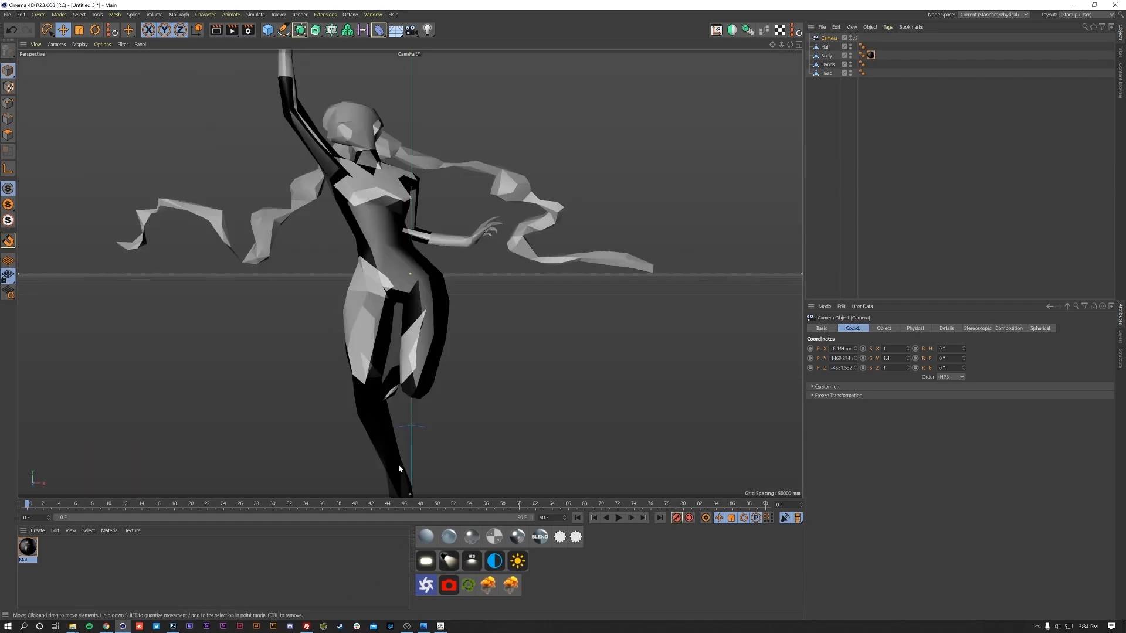
left_click(854, 38)
left_click_drag(672, 223, 527, 329, "alt")
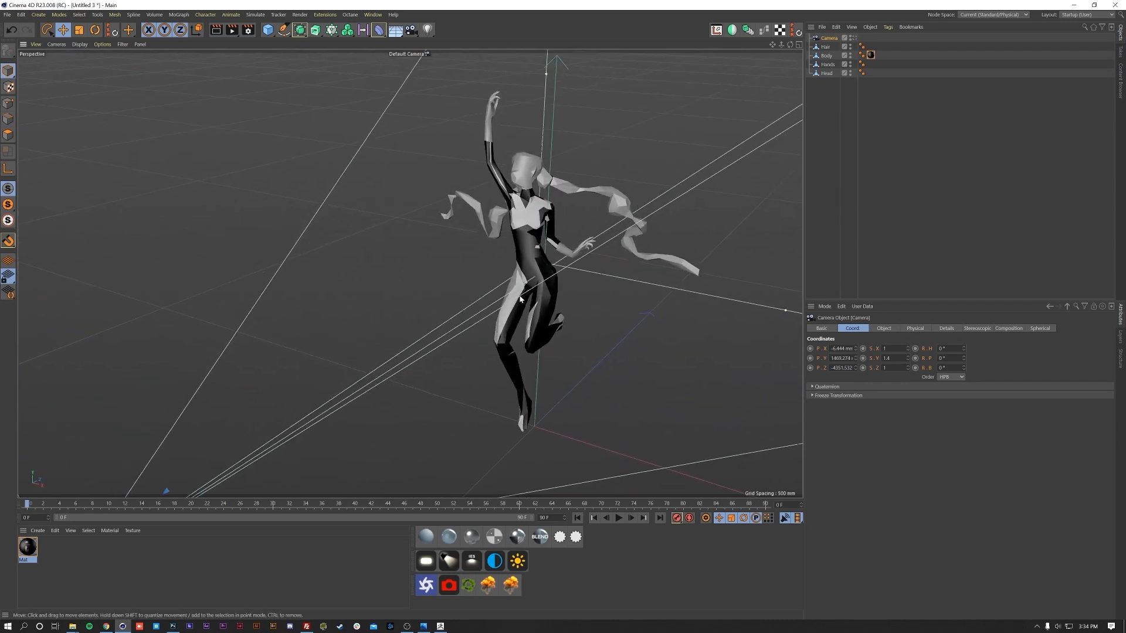
- Make the body lighting material luminance-only, with the lighting PNG in Luminance and Color and Reflectance turned off
double_click(27, 547)
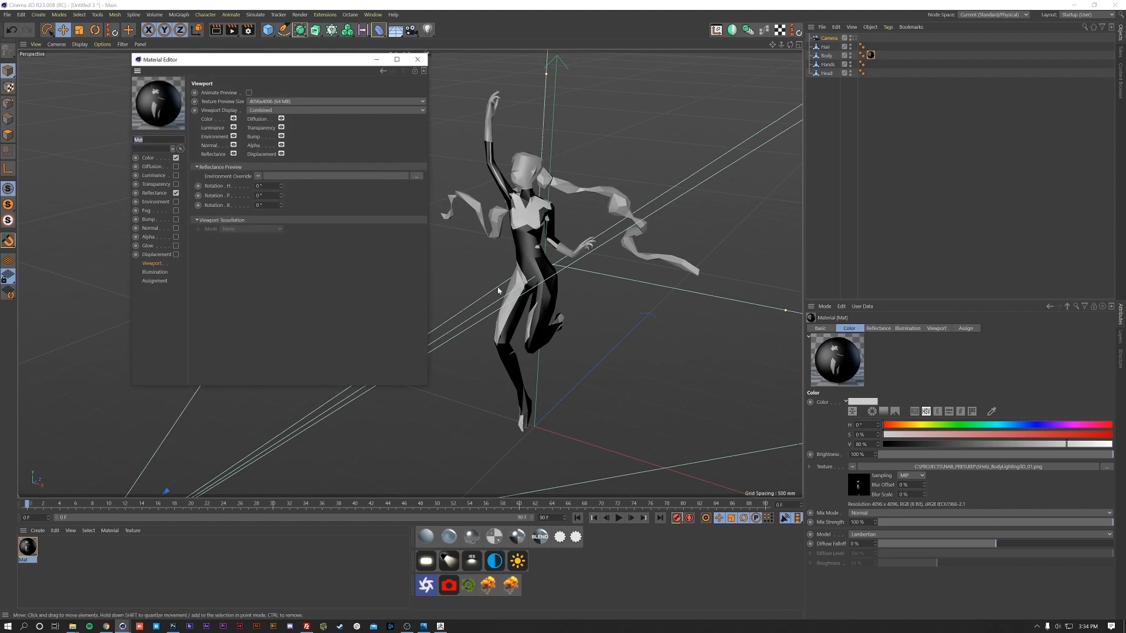
left_click(148, 158)
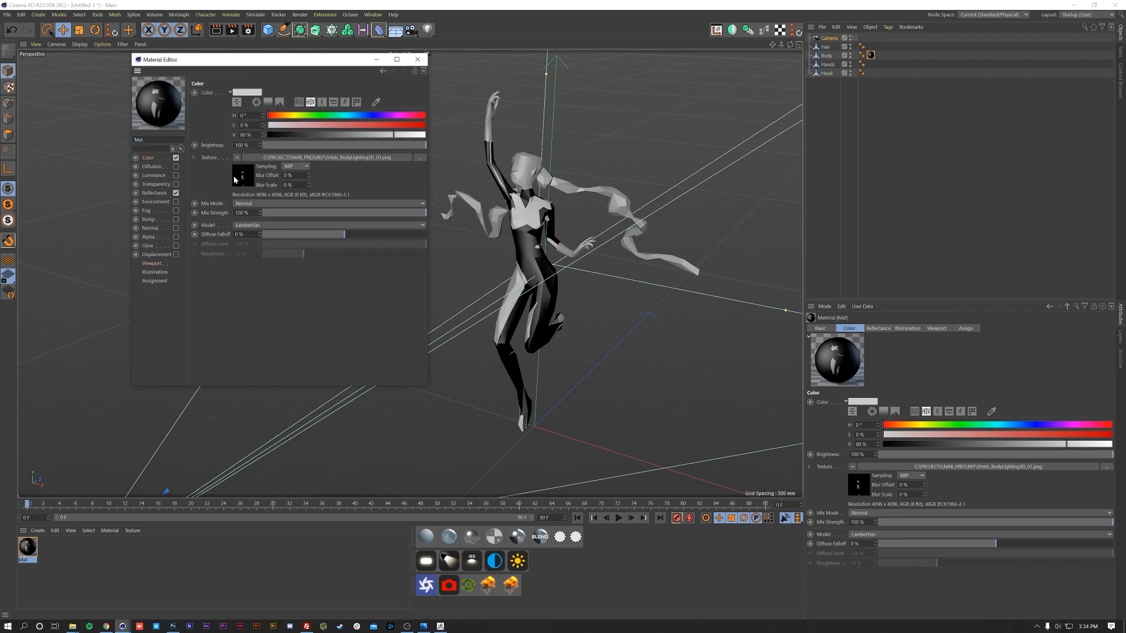
left_click(154, 175)
left_click_drag(236, 161, 235, 162)
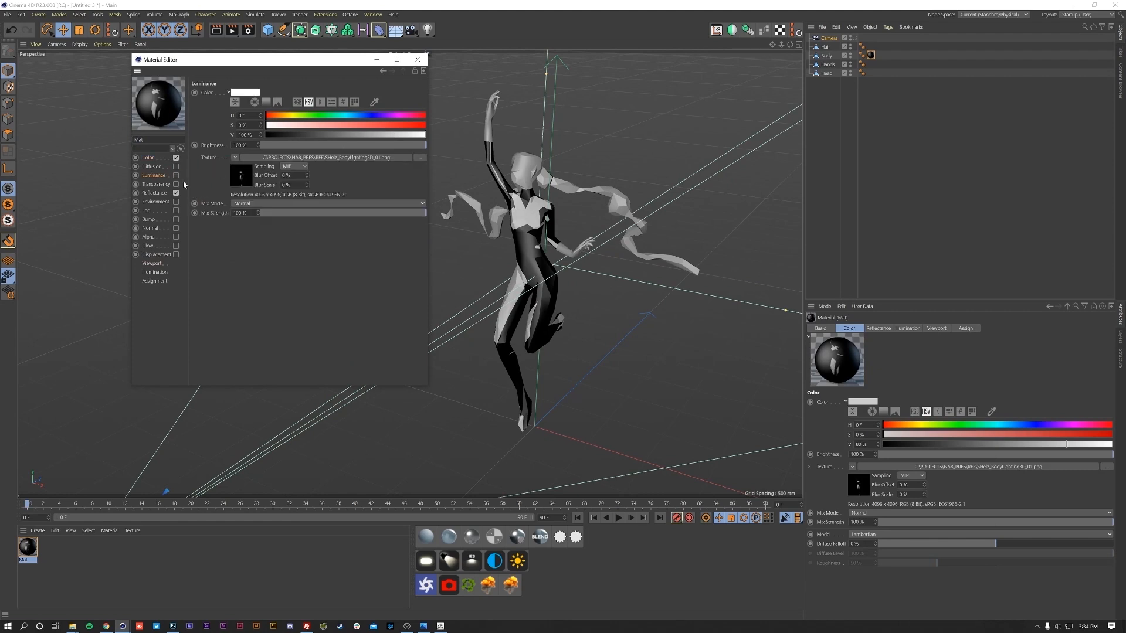
left_click(176, 158)
left_click(176, 175)
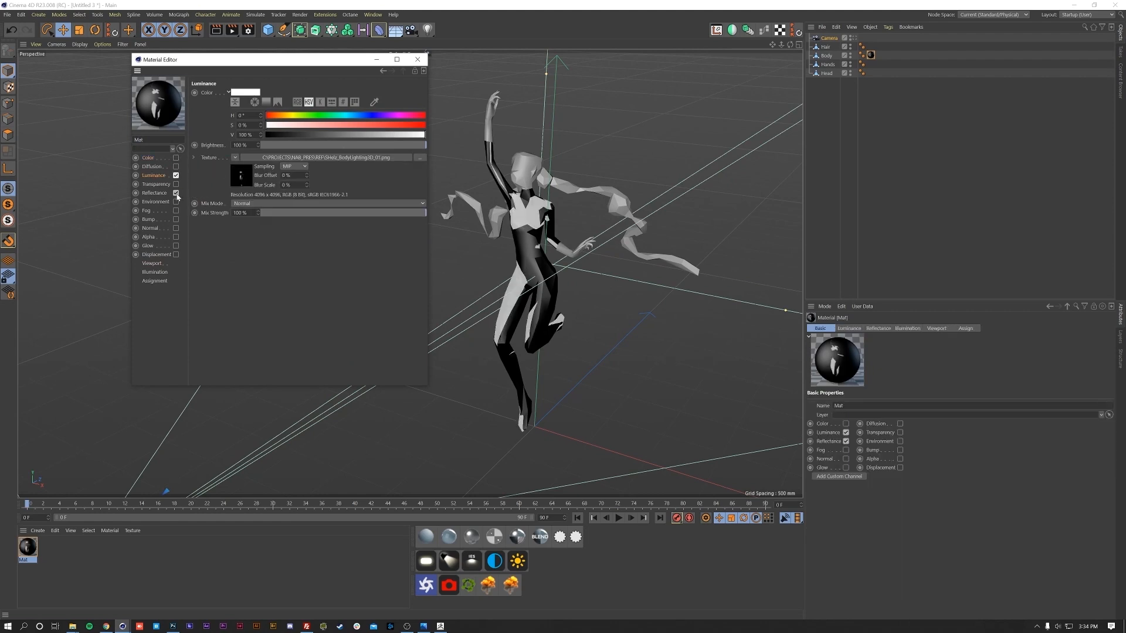
left_click(176, 192)
left_click(417, 60)
- Switch the Body mesh to polygon mode and select the two polygons carrying the stray light patch at the side of the waist
left_click_drag(537, 248, 438, 280, "alt")
middle_click_drag(438, 280, 490, 377, "alt")
scroll(483, 258, "up", 8)
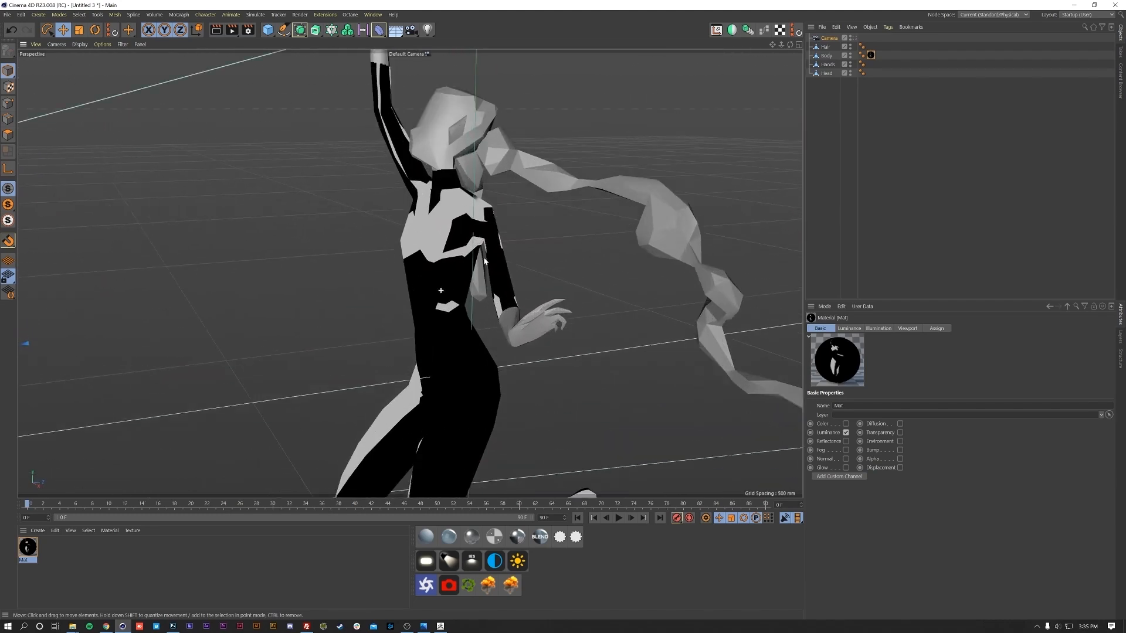
middle_click_drag(455, 280, 451, 299, "alt")
scroll(451, 299, "down", 3)
left_click(460, 300)
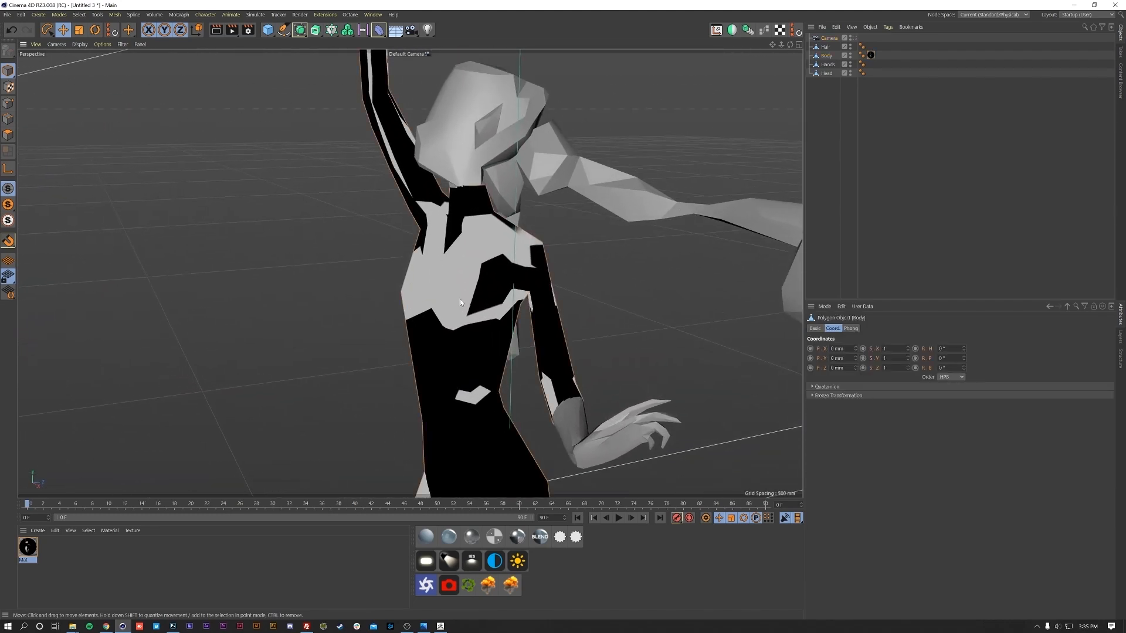
left_click(8, 134)
left_click(482, 419)
left_click(482, 418, "shift")
- Add the stray-lit polygons below the armpit and along the inner upper arm to the selection
scroll(499, 339, "up", 5)
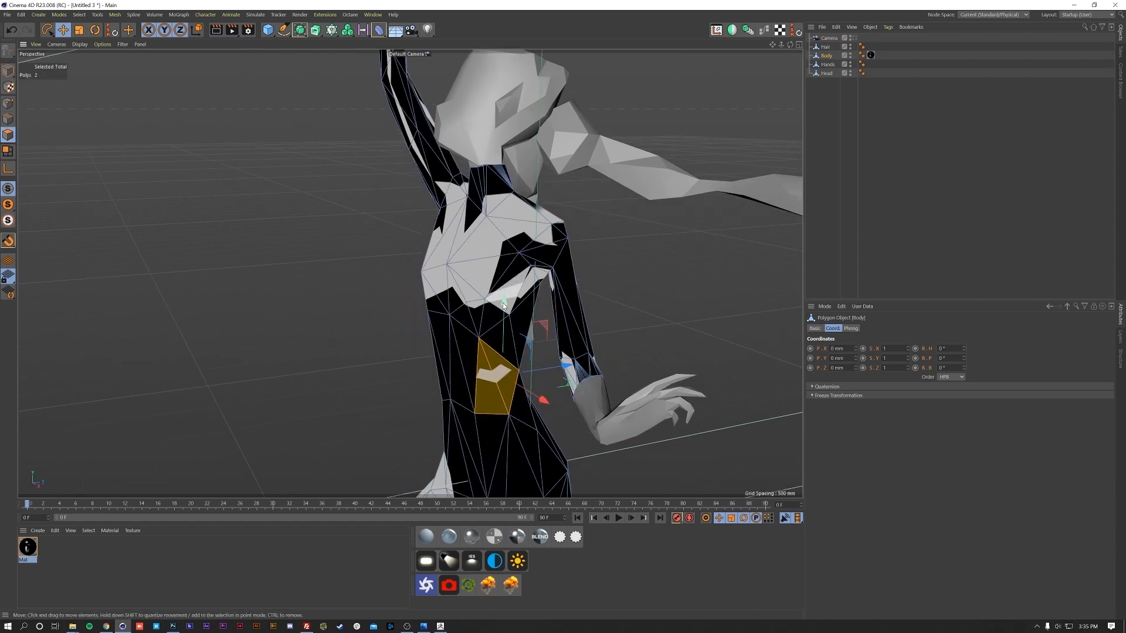
left_click(562, 253, "shift")
left_click(568, 254, "shift")
left_click(581, 265, "shift")
left_click_drag(579, 293, 617, 298, "alt")
middle_click_drag(517, 330, 589, 424, "alt")
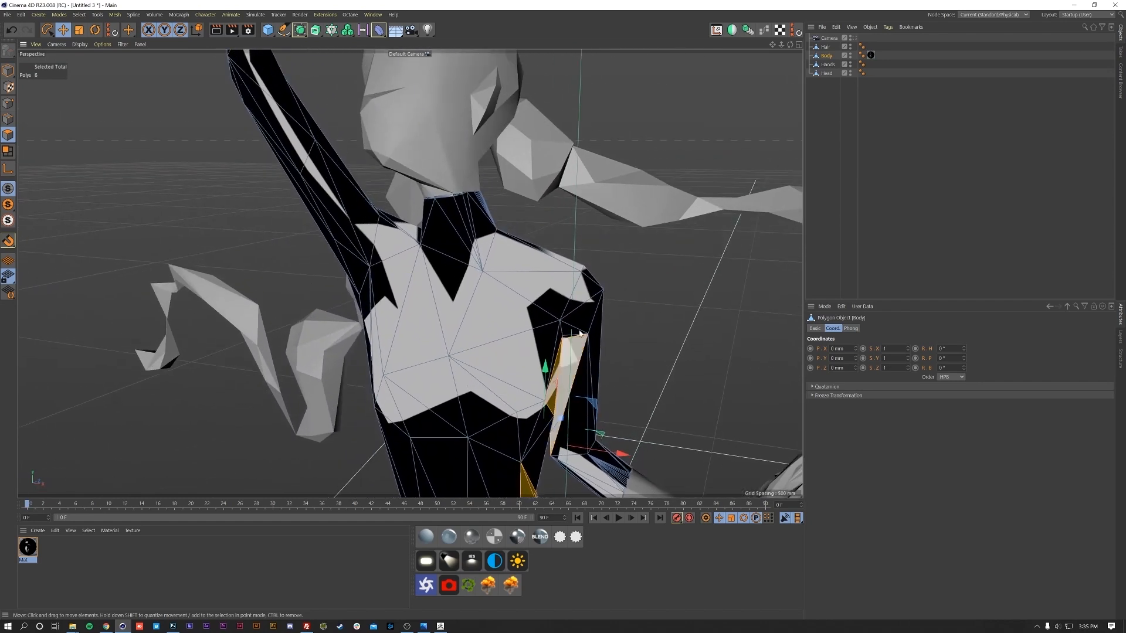
left_click_drag(589, 423, 548, 404, "alt")
- Extend the selection over the stray-lit polygons on top of the lowered arm's shoulder and the back of its upper arm
left_click(592, 295, "shift")
left_click_drag(600, 291, 629, 284, "alt")
left_click(620, 273, "shift")
left_click(629, 285, "ctrl")
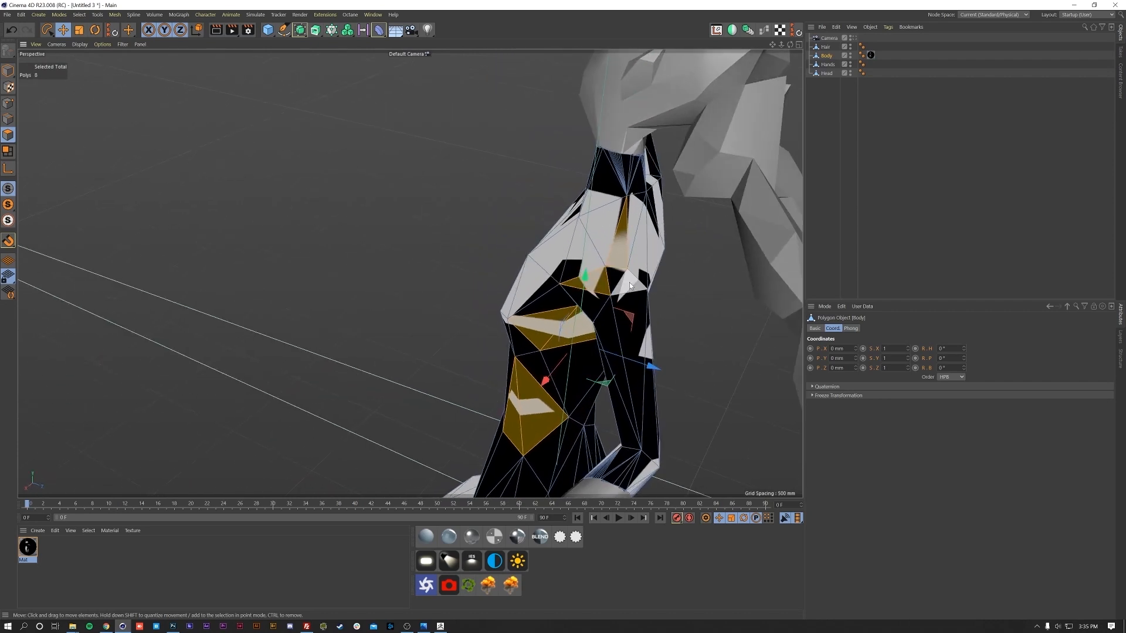
left_click(636, 254, "shift")
left_click(631, 244, "shift")
left_click(650, 265, "shift")
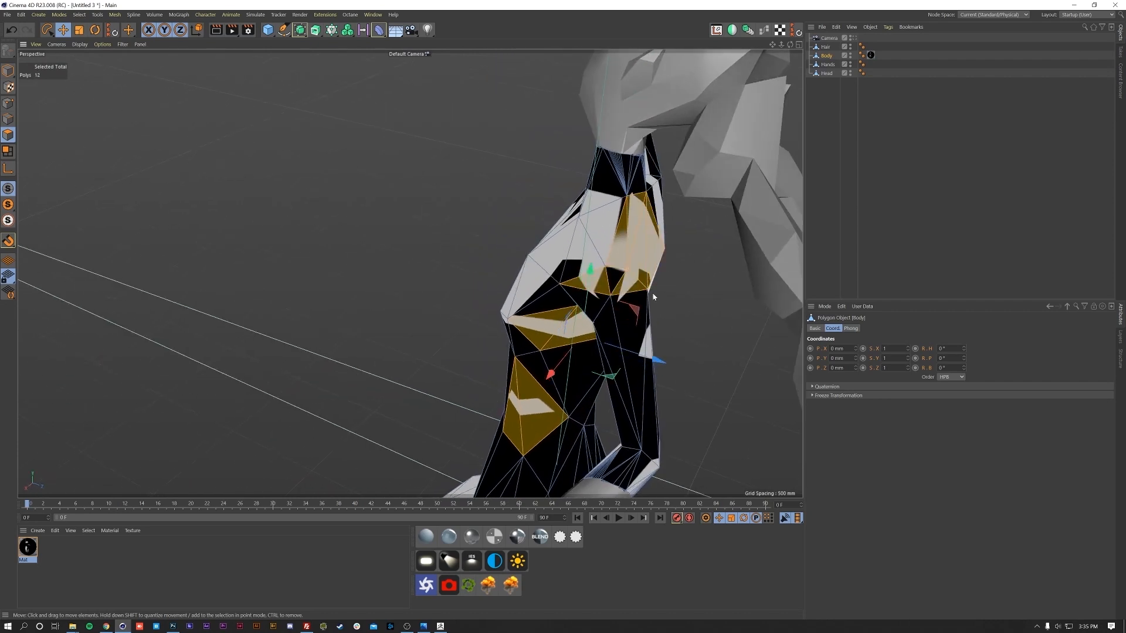
left_click(647, 342, "shift")
- Add the rear polygons of the lowered arm, from the elbow up to the shoulder, to the selection
middle_click_drag(621, 320, 602, 286, "alt")
left_click_drag(603, 288, 482, 192, "alt")
left_click(566, 345, "shift")
left_click(577, 340, "shift")
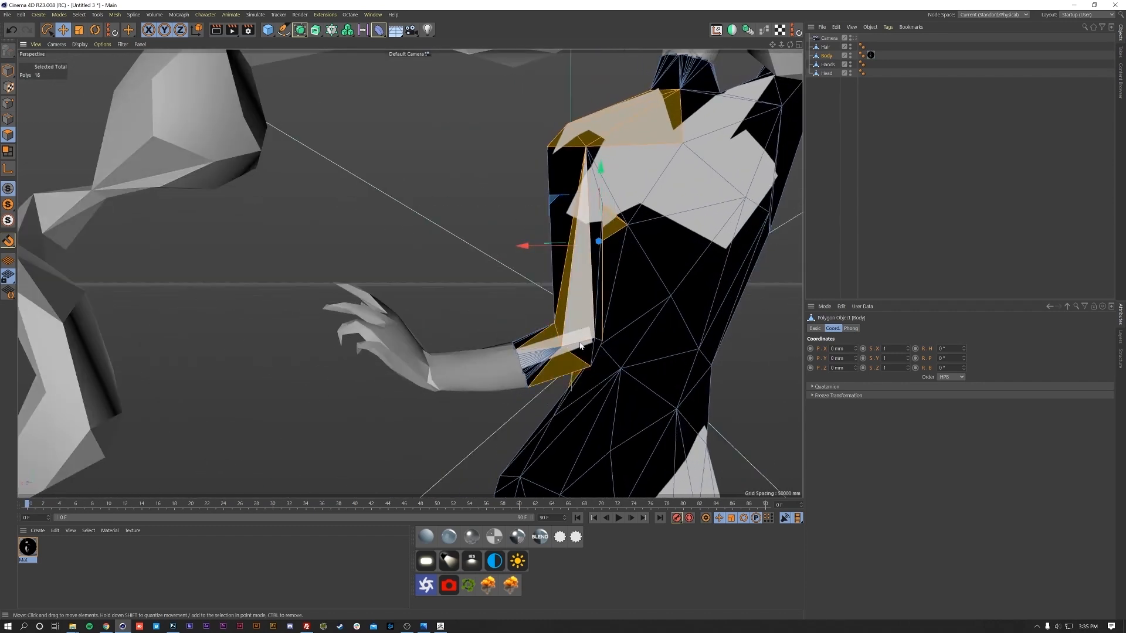
left_click(581, 346, "shift")
left_click(592, 218, "shift")
left_click(566, 204, "shift")
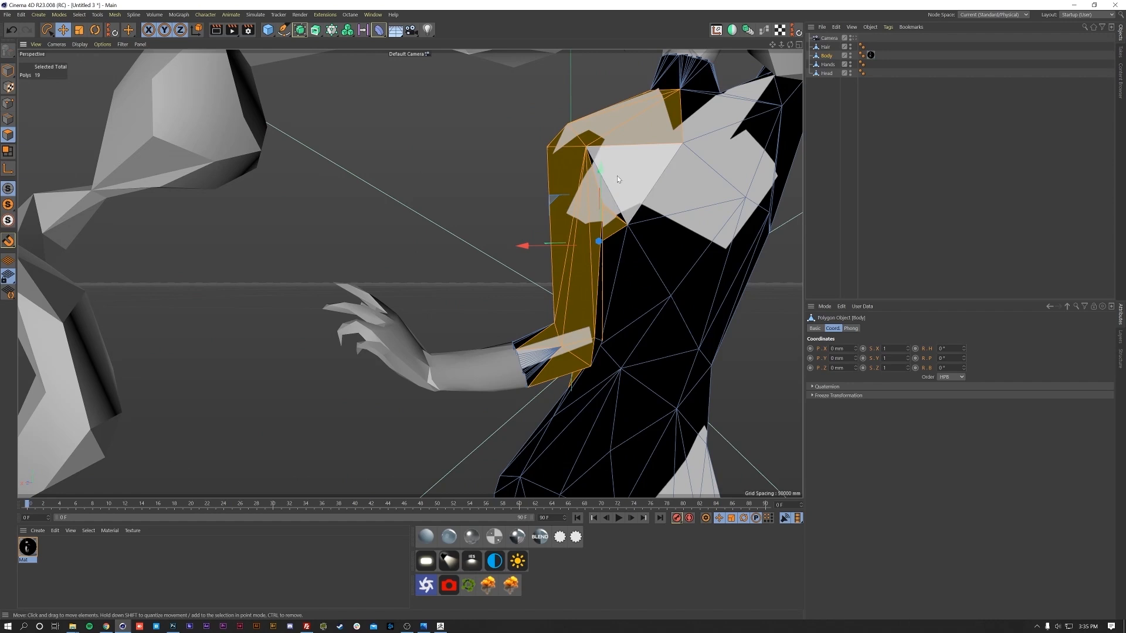
- Add the stray-lit polygons behind the armpit and across the middle of the back to the selection
left_click(655, 181, "shift")
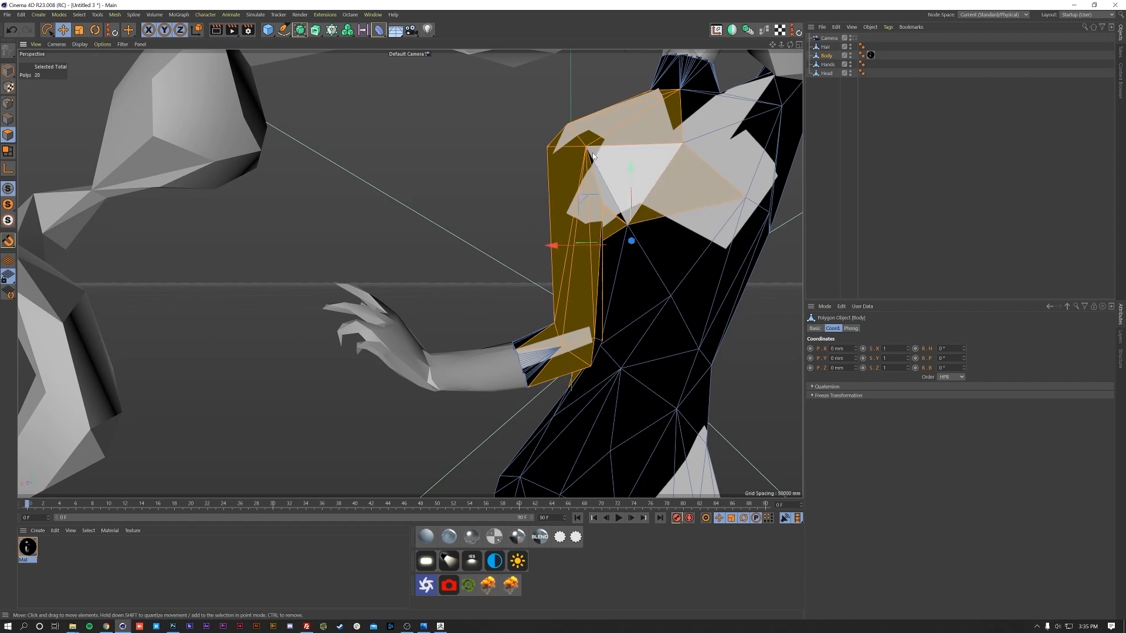
left_click(592, 154, "shift")
left_click(592, 165, "shift")
left_click(707, 193, "ctrl")
left_click(713, 233, "shift")
left_click(743, 236, "shift")
left_click(731, 220, "shift")
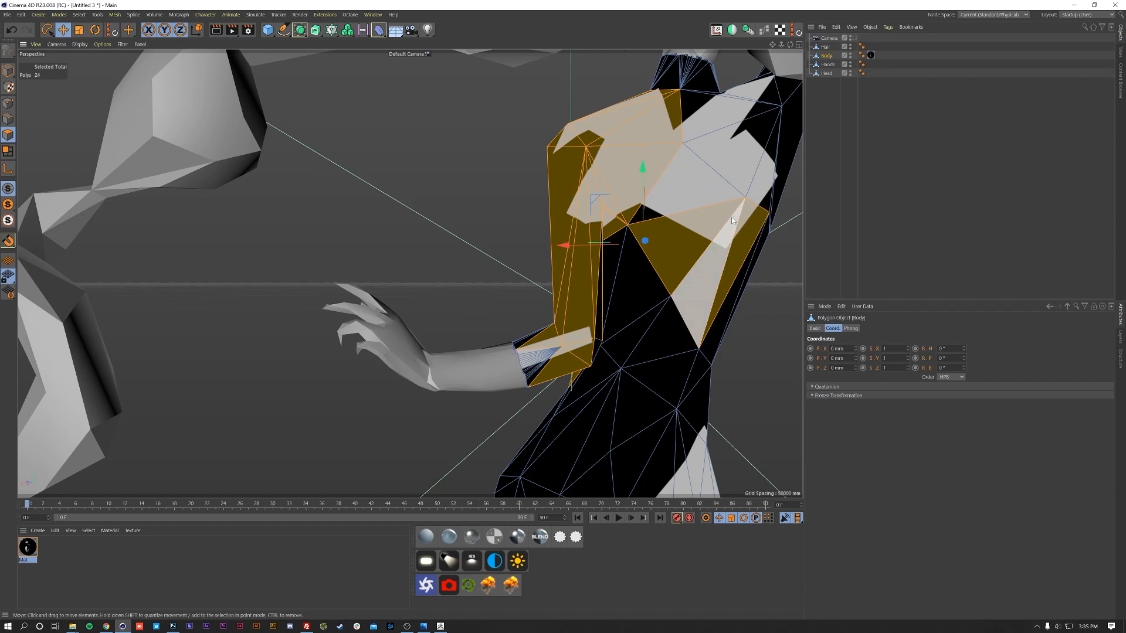
- Add the remaining stray-lit polygons of the upper back, toward the raised arm's shoulder, to the selection
left_click(669, 205, "shift")
left_click(744, 141, "shift")
left_click(757, 90, "shift")
left_click(737, 109, "shift")
left_click_drag(742, 99, 722, 128, "alt")
left_click_drag(469, 165, 502, 174, "alt")
left_click(584, 240, "shift")
left_click(570, 236, "shift")
- Create a plain black material with Color and Reflectance turned off and apply it to the selected body polygons
left_click_drag(602, 195, 565, 230, "alt")
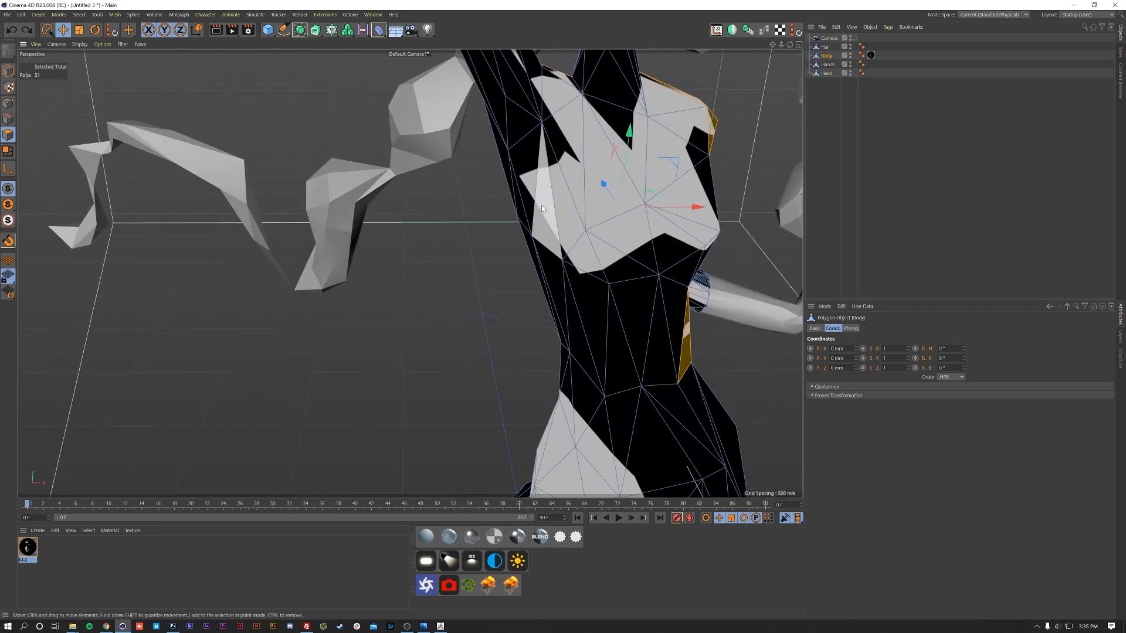
left_click_drag(599, 280, 620, 322, "alt")
middle_click_drag(620, 322, 504, 175, "alt")
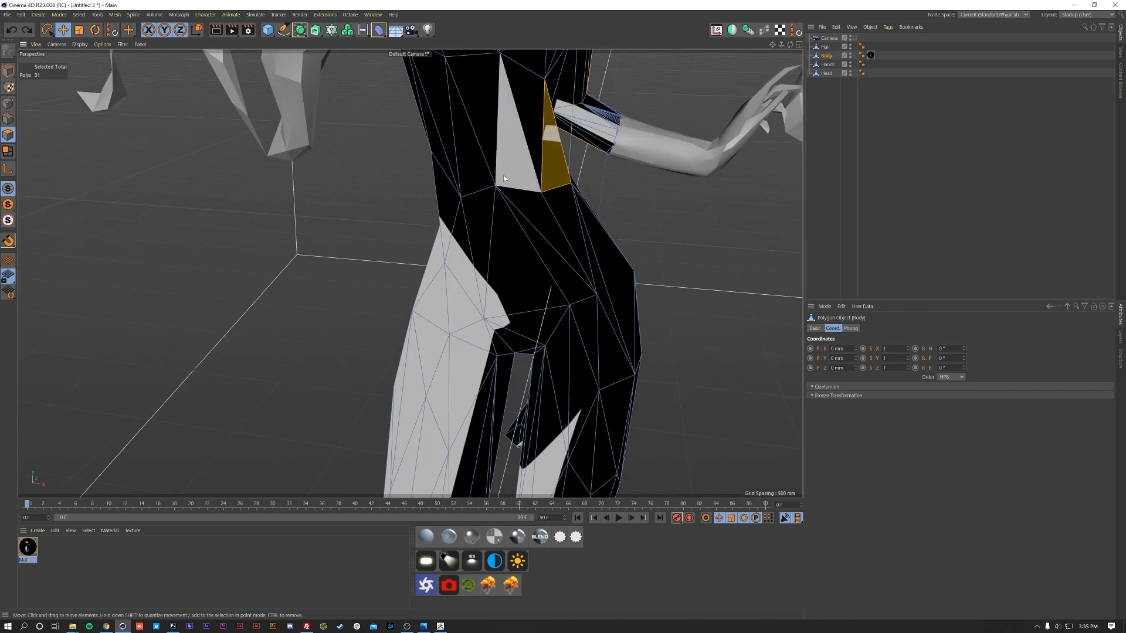
right_click_drag(503, 174, 508, 238, "alt")
middle_click_drag(509, 239, 527, 459, "alt")
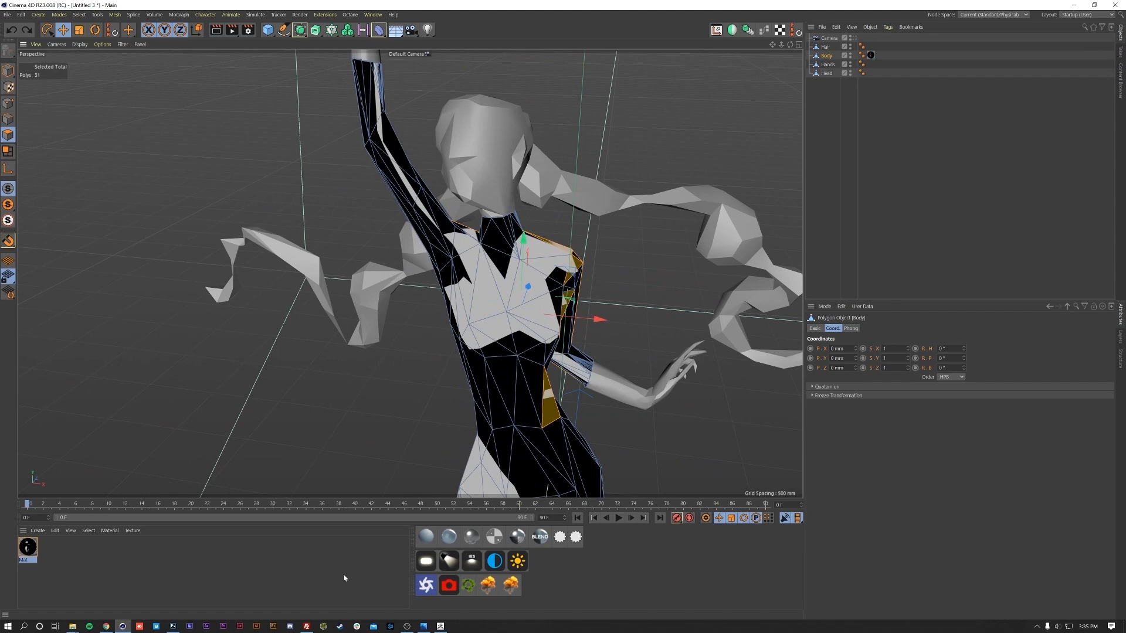
double_click(309, 555)
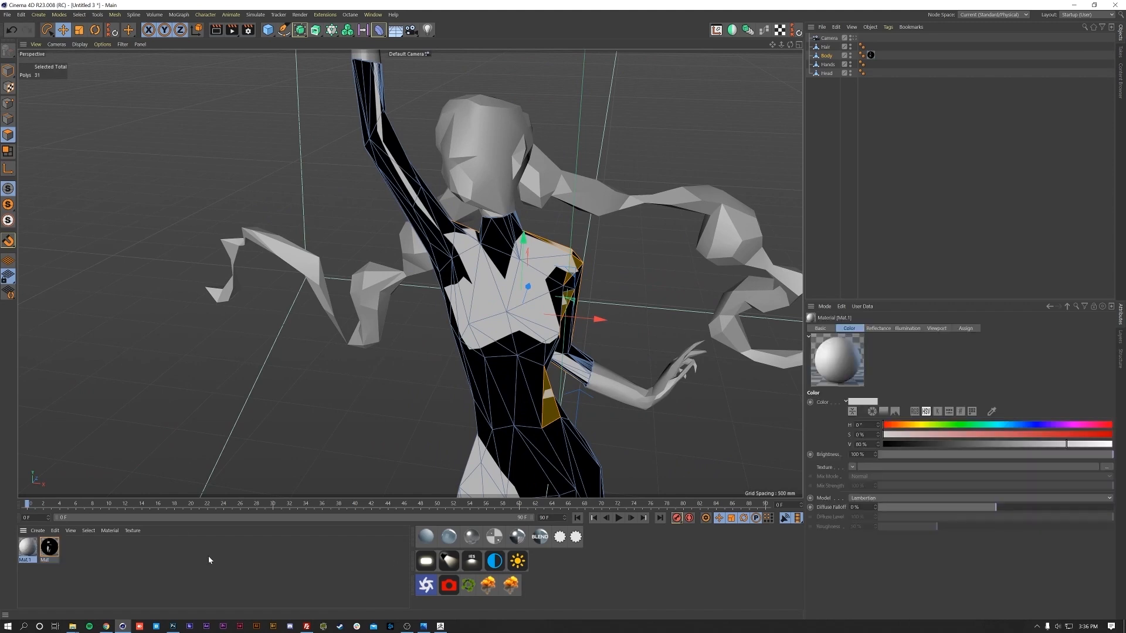
double_click(28, 550)
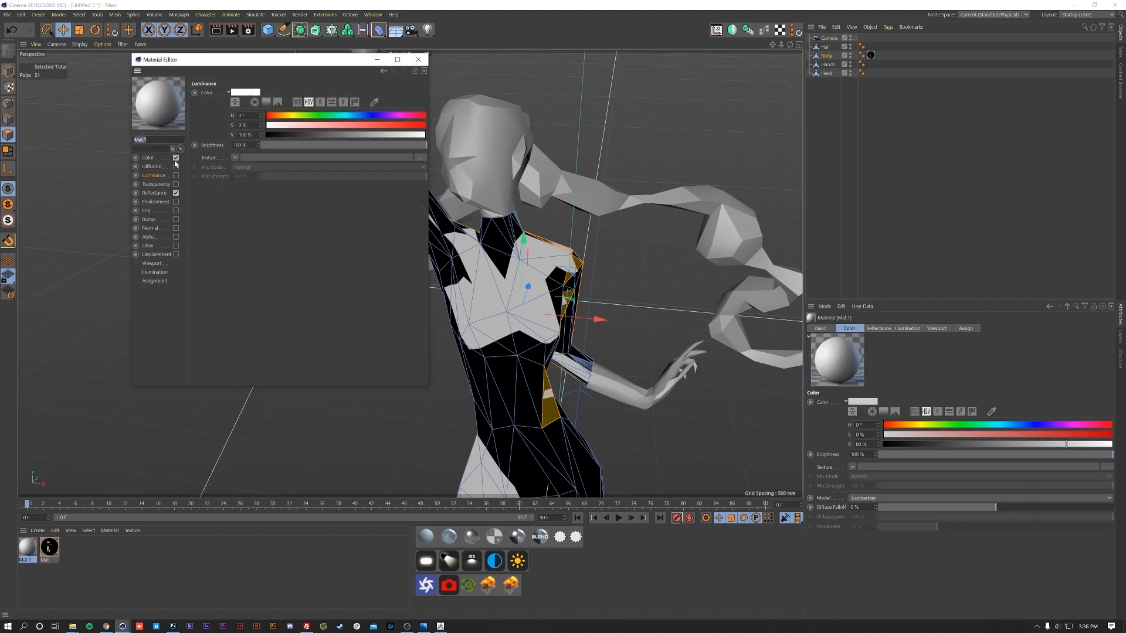
left_click(176, 159)
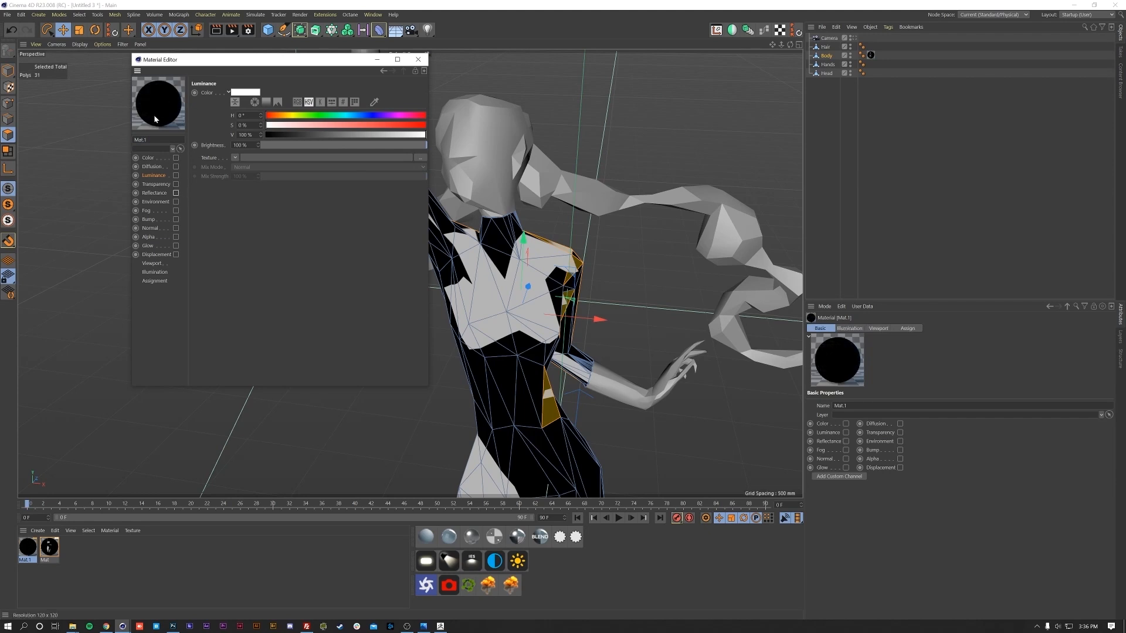
left_click(423, 60)
left_click_drag(510, 425, 355, 379, "alt")
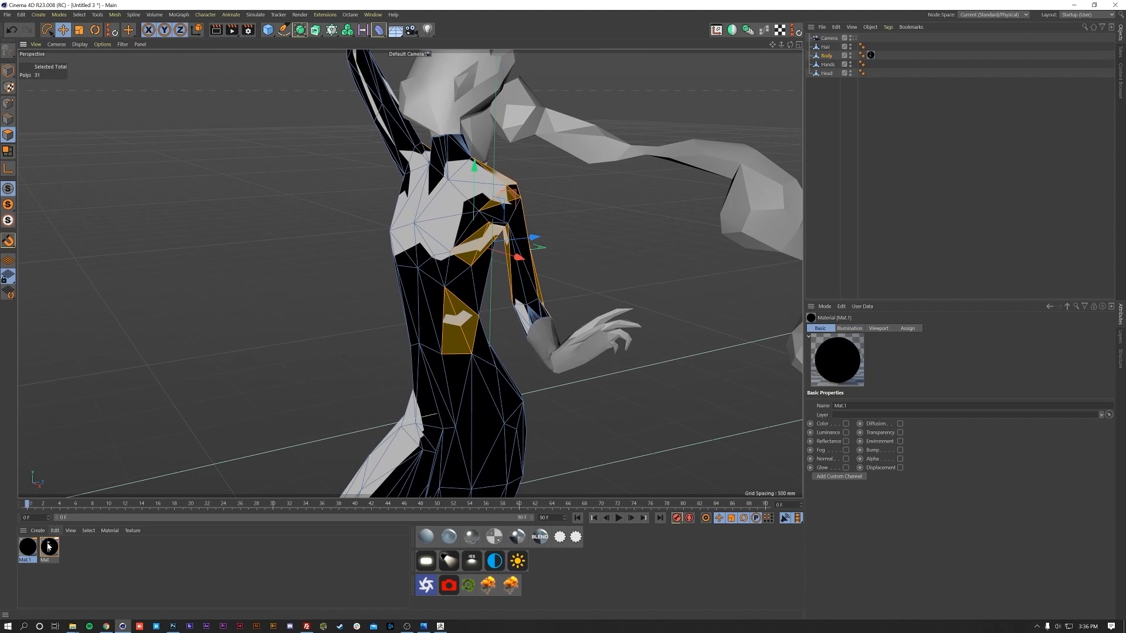
left_click_drag(454, 365, 454, 365)
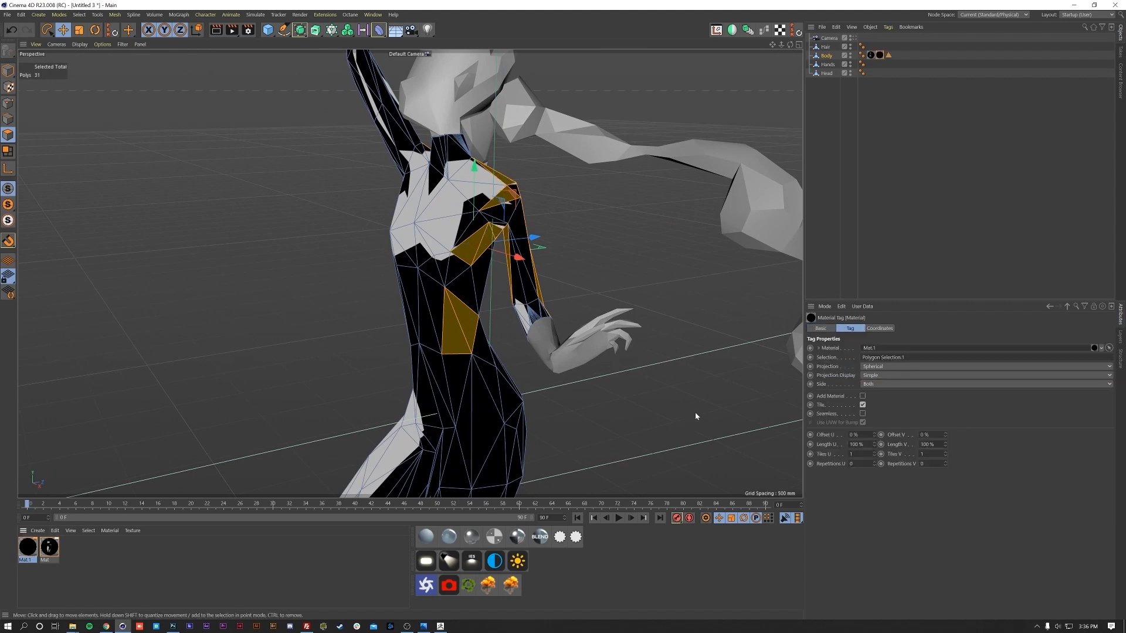
- Select the leftover stray-lit polygons at the lowered arm's shoulder and on the back of the standing leg's calf
scroll(470, 238, "up", 5)
left_click(509, 214)
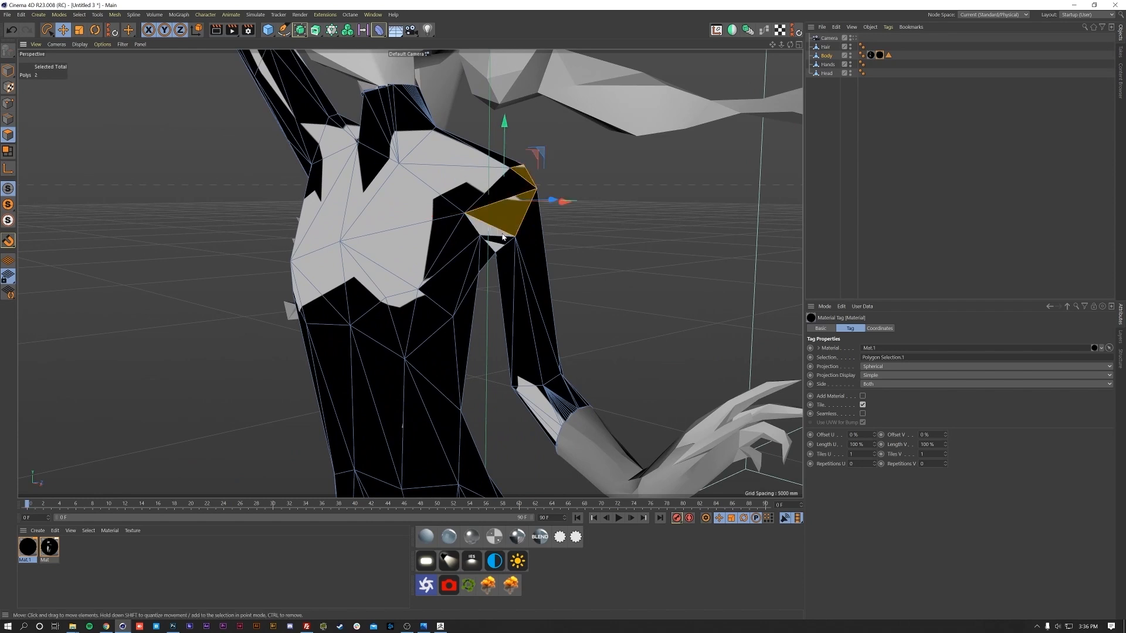
middle_click_drag(385, 226, 433, 413, "alt")
left_click_drag(434, 414, 480, 416, "alt")
middle_click_drag(480, 416, 433, 44, "alt")
left_click_drag(430, 219, 406, 334, "alt")
scroll(405, 252, "down", 3)
middle_click_drag(407, 335, 349, 212, "alt")
left_click_drag(348, 215, 274, 328, "alt")
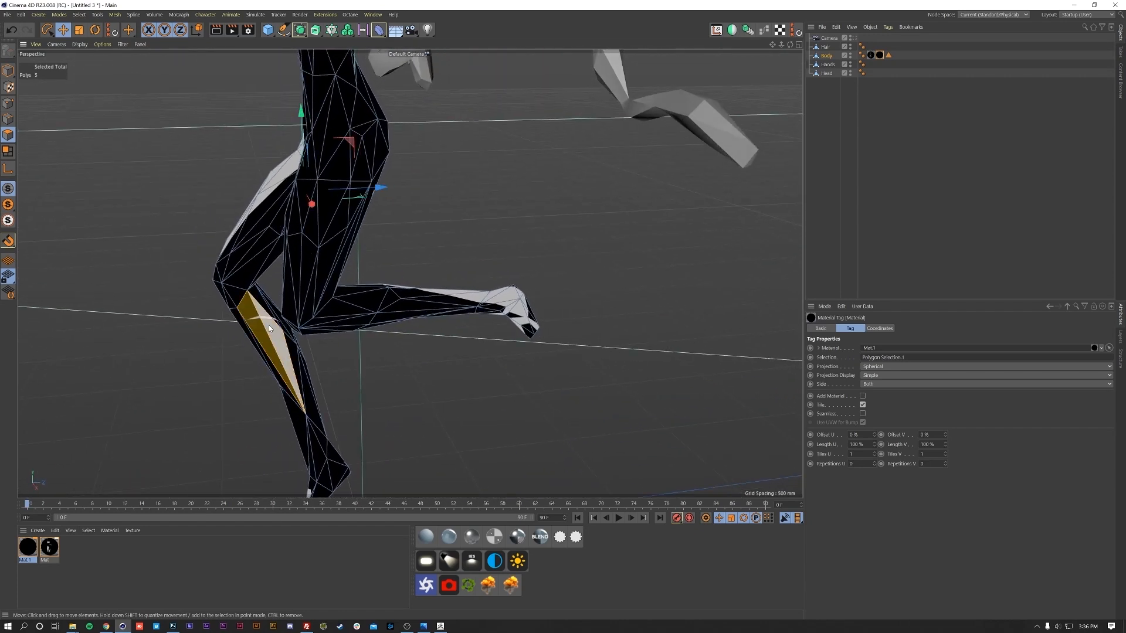
- Add the stray-lit polygons of the bent rear leg, from thigh to foot, to the body selection with Live Selection
key("9")
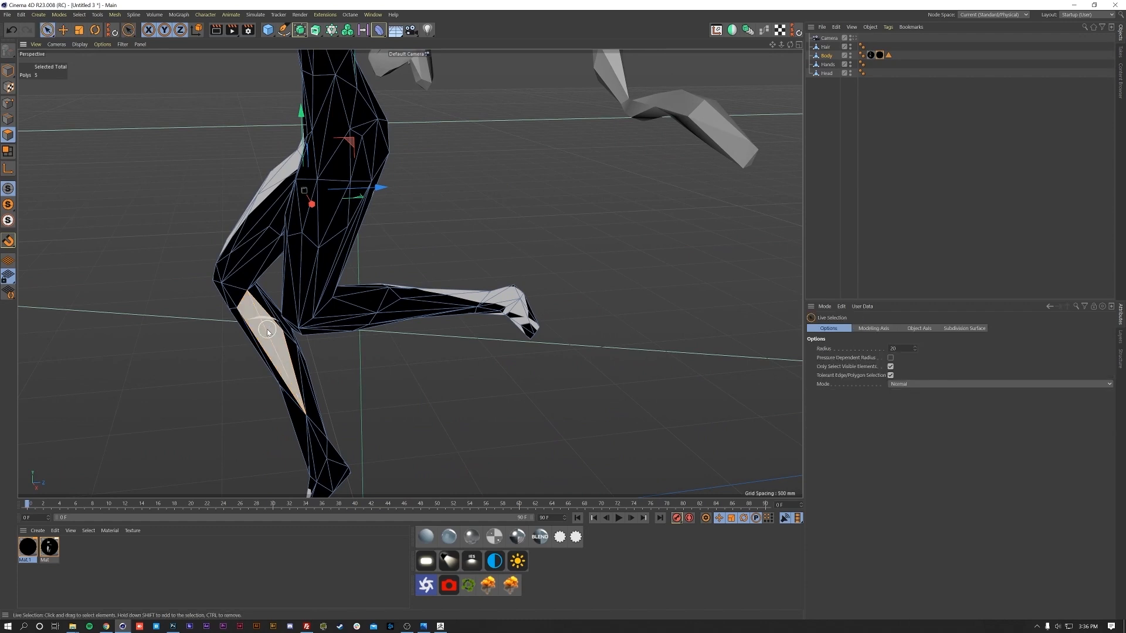
left_click_drag(267, 322, 275, 326)
mouse_move(342, 414)
middle_mouse_down("alt")
mouse_move(343, 258)
mouse_move(318, 360)
middle_mouse_up("alt")
left_click_drag(318, 360, 351, 334, "alt")
left_click_drag(403, 243, 462, 259, "shift")
left_click_drag(530, 277, 527, 269, "shift")
left_click_drag(527, 269, 258, 230, "alt")
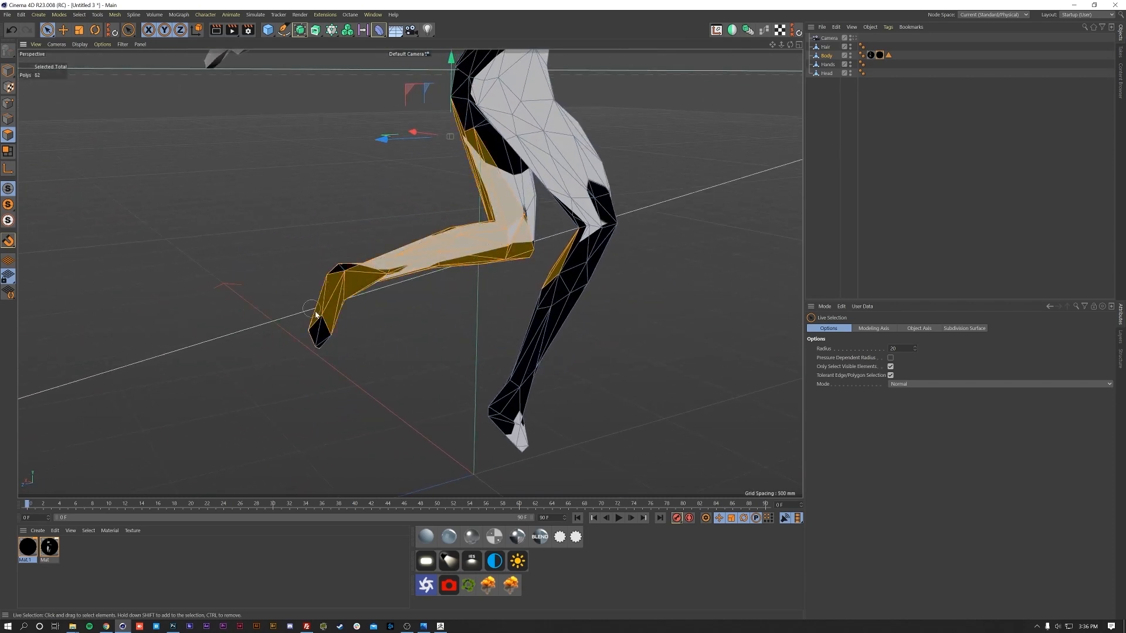
- Add the rest of the raised foot and the stray-lit polygons on the standing leg's calf and heel to the selection
left_click_drag(485, 259, 441, 256, "alt")
middle_click_drag(441, 256, 411, 307, "alt")
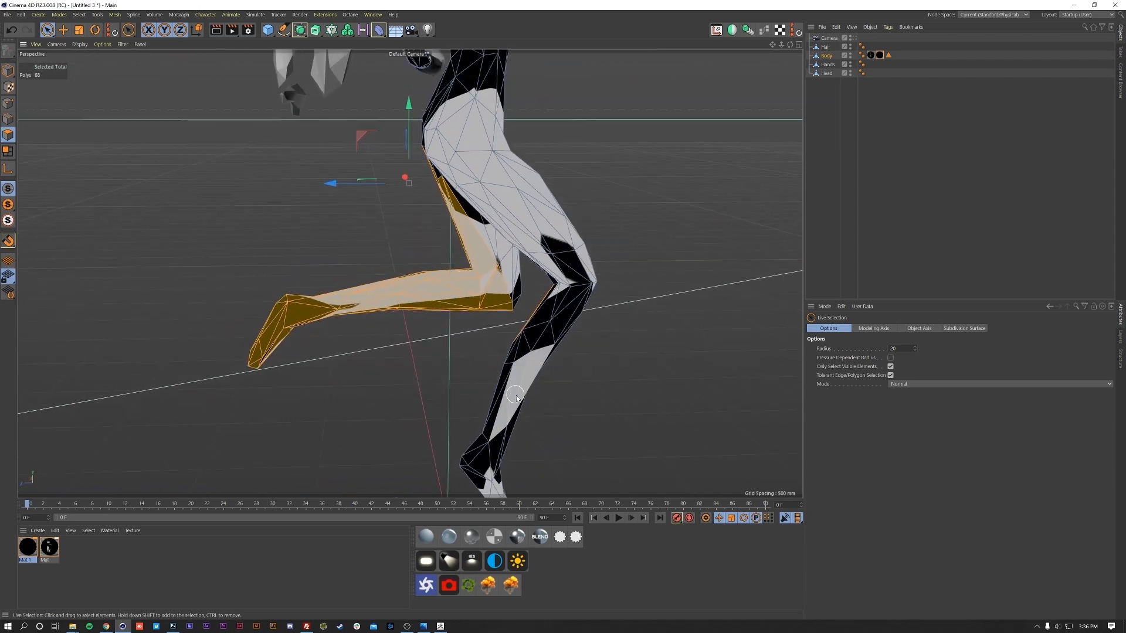
left_click_drag(458, 311, 523, 327, "alt")
middle_click_drag(492, 405, 476, 291, "alt")
left_click_drag(476, 291, 445, 311, "alt")
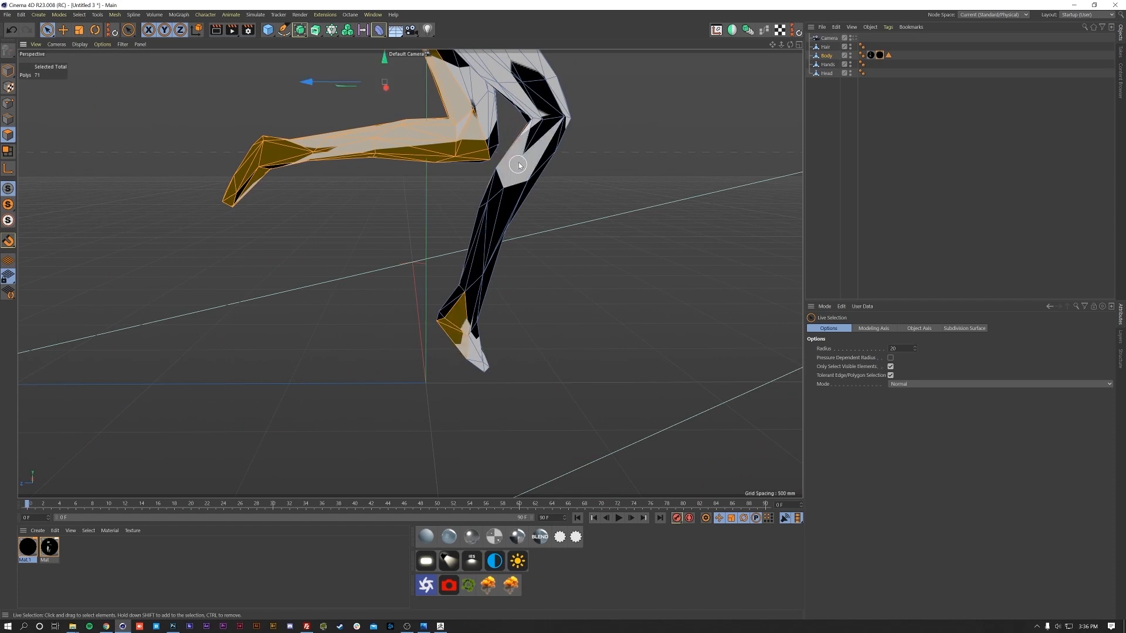
- Add the last stray-lit body polygons around the standing leg and apply the black Mat.1 material to the selection
left_click_drag(518, 164, 574, 180, "alt")
middle_click_drag(533, 120, 525, 239, "alt")
left_click_drag(526, 238, 410, 271, "alt")
middle_click_drag(477, 220, 483, 322, "alt")
left_click_drag(482, 322, 432, 322, "alt")
middle_click_drag(451, 197, 463, 279, "alt")
left_click_drag(462, 279, 315, 270, "alt")
middle_click_drag(441, 180, 445, 283, "alt")
left_click_drag(444, 284, 376, 271, "alt")
left_click_drag(444, 215, 432, 200, "shift")
left_click_drag(467, 246, 378, 258, "alt")
middle_click_drag(463, 249, 459, 389, "alt")
left_click_drag(459, 389, 431, 418, "alt")
middle_click_drag(431, 419, 410, 317, "alt")
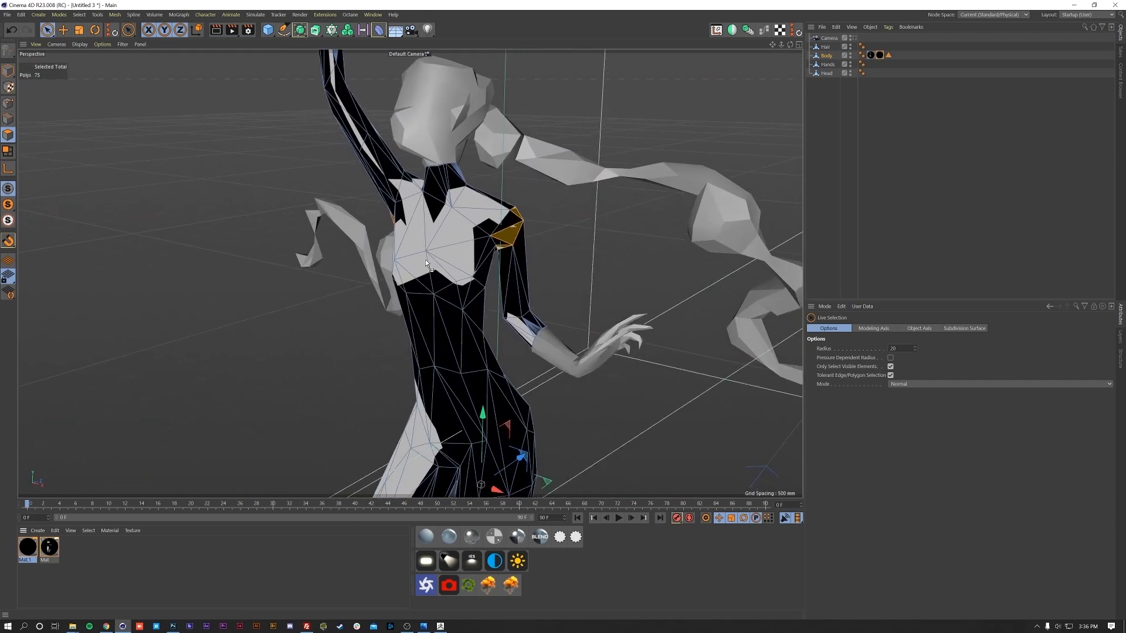
left_click_drag(509, 238, 509, 237)
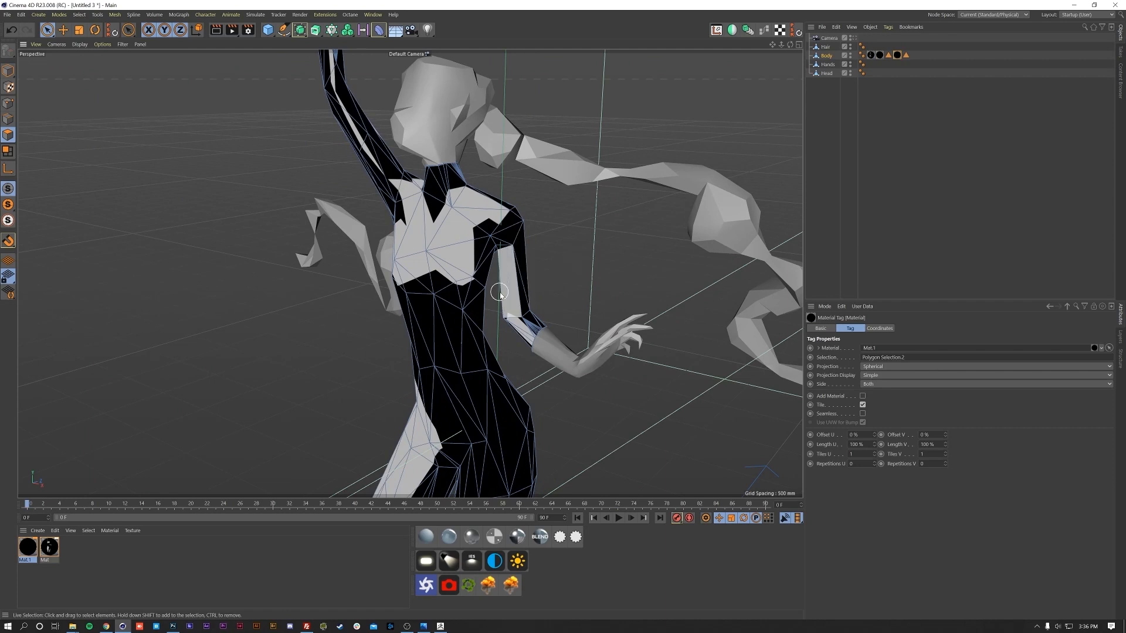
- Create a new material with Color and Reflectance turned off and Luminance turned on
left_click(149, 568)
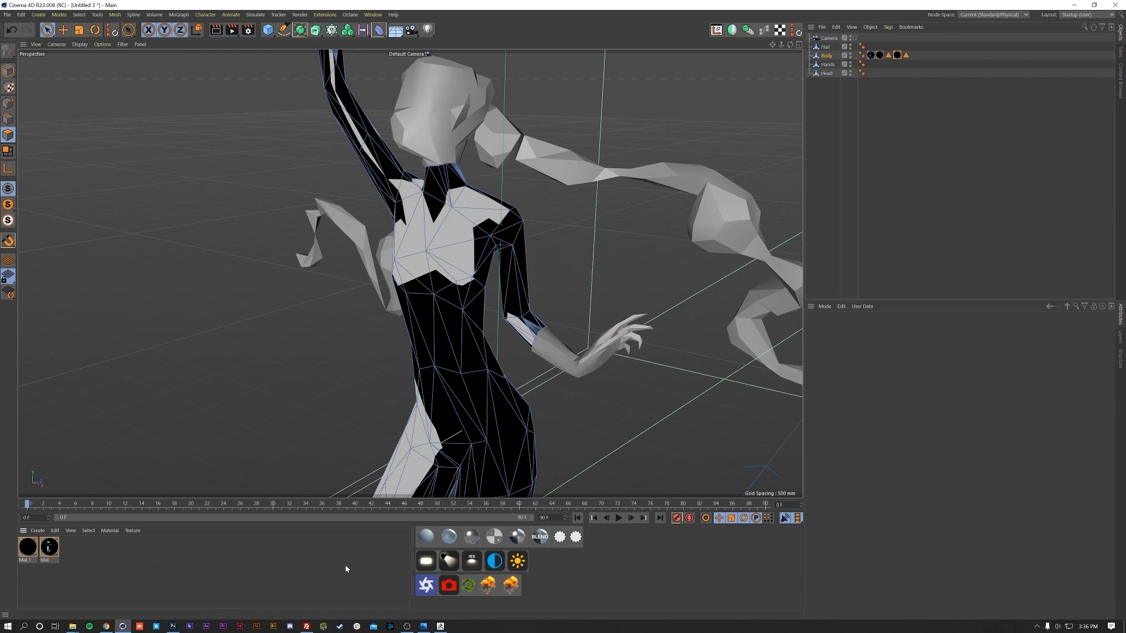
double_click(262, 575)
double_click(28, 548)
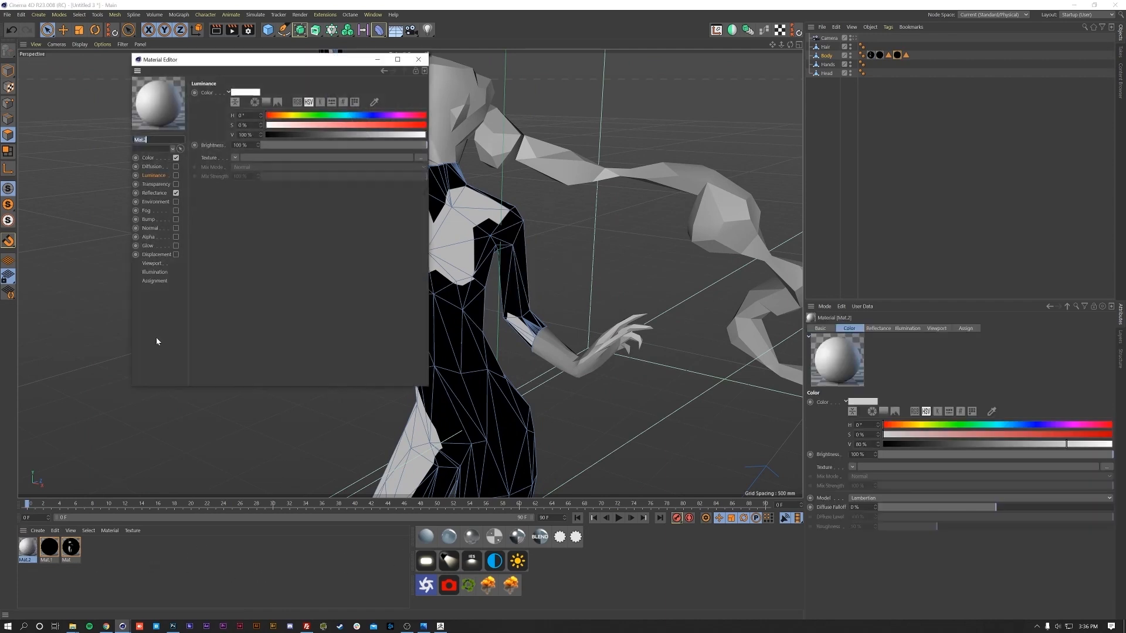
left_click(175, 157)
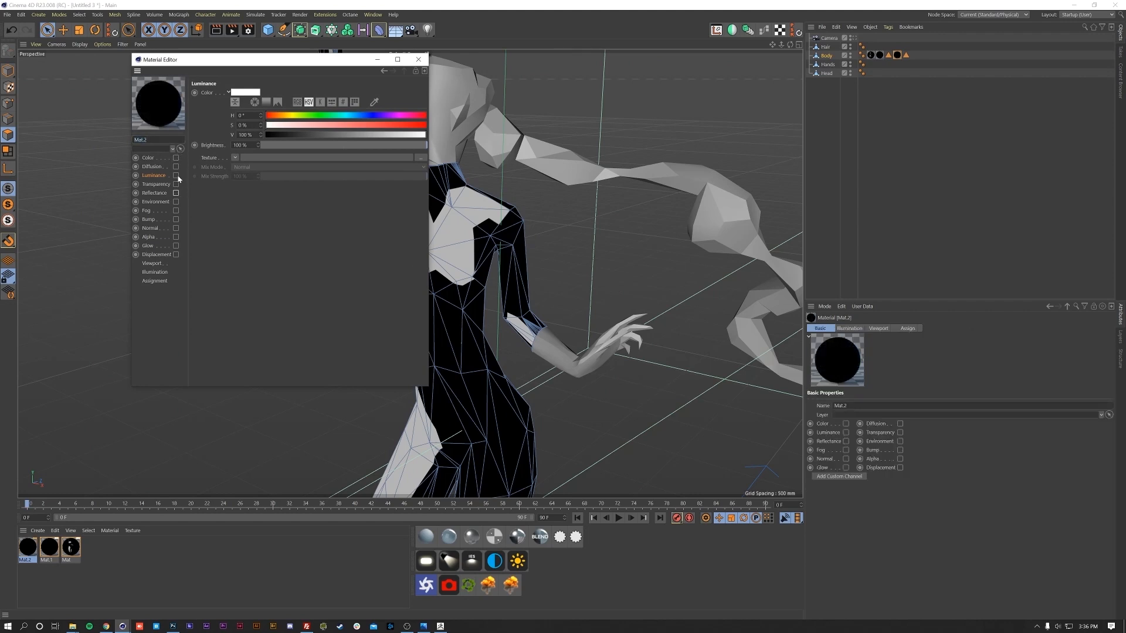
left_click(176, 175)
- Set the new material's luminance color to the light grey sampled from the figure's lit chest
right_click_drag(461, 256, 537, 212, "alt")
middle_click_drag(537, 212, 666, 335, "alt")
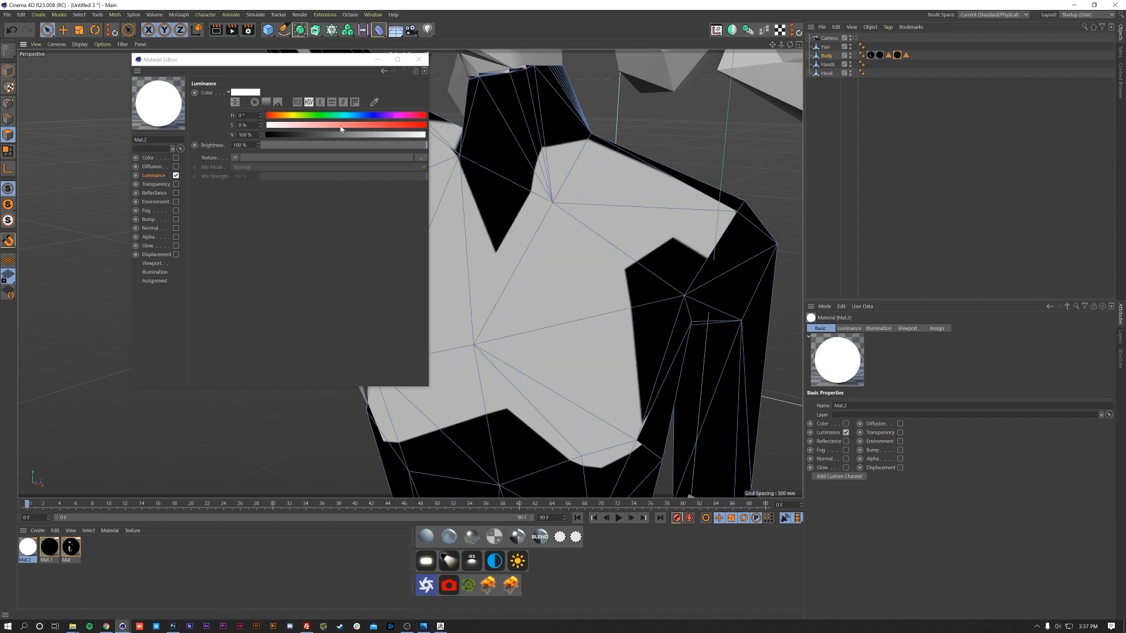
left_click(375, 104)
left_click(582, 273)
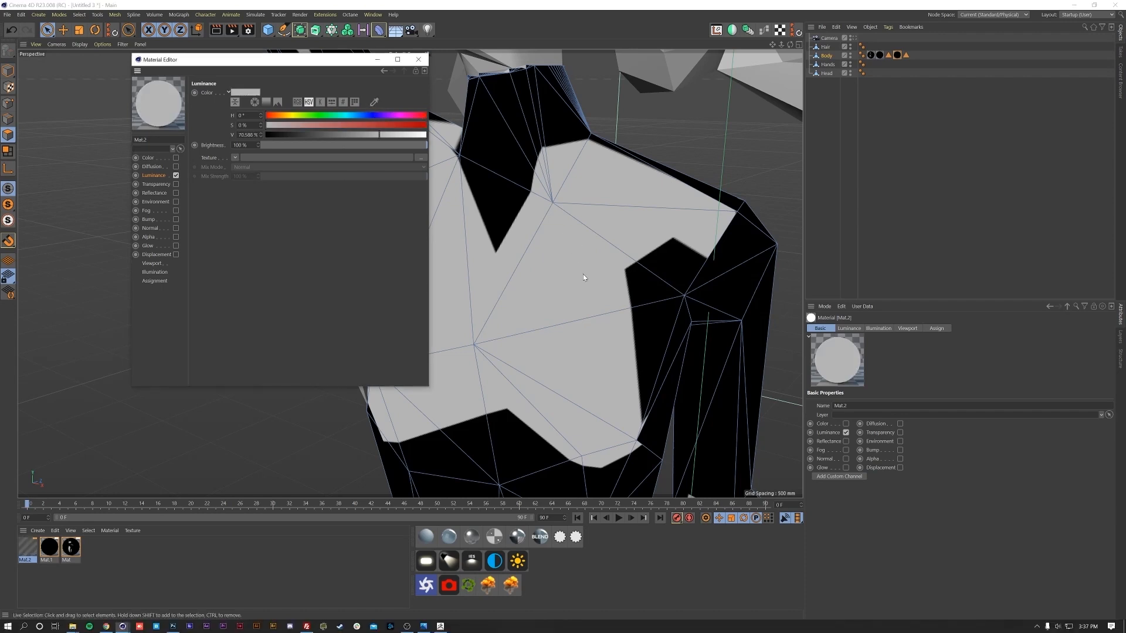
left_click(412, 59)
- Select the body polygons along the face side of the raised arm, from the shoulder up to the wrist cuff
mouse_move(515, 176)
left_mouse_down("alt")
mouse_move(515, 432)
mouse_move(438, 399)
mouse_move(375, 258)
mouse_move(394, 407)
left_mouse_up("alt")
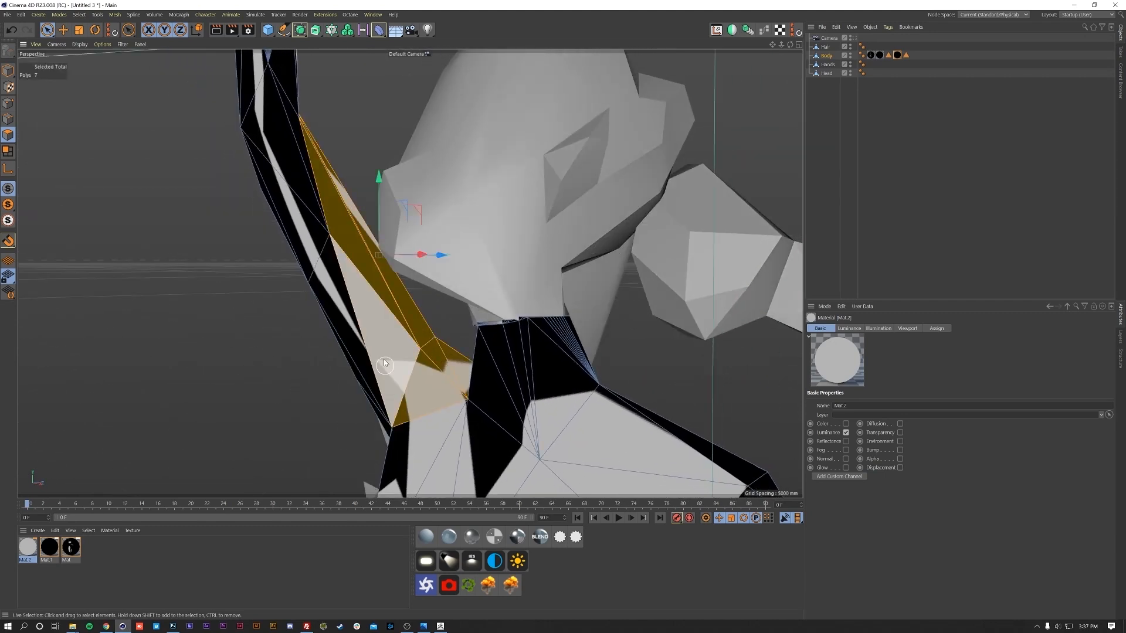
mouse_move(385, 340)
left_mouse_down("alt")
mouse_move(462, 337)
mouse_move(396, 339)
mouse_move(397, 364)
mouse_move(329, 347)
mouse_move(347, 340)
mouse_move(345, 251)
left_mouse_up("alt")
left_click_drag(336, 202, 327, 180, "shift")
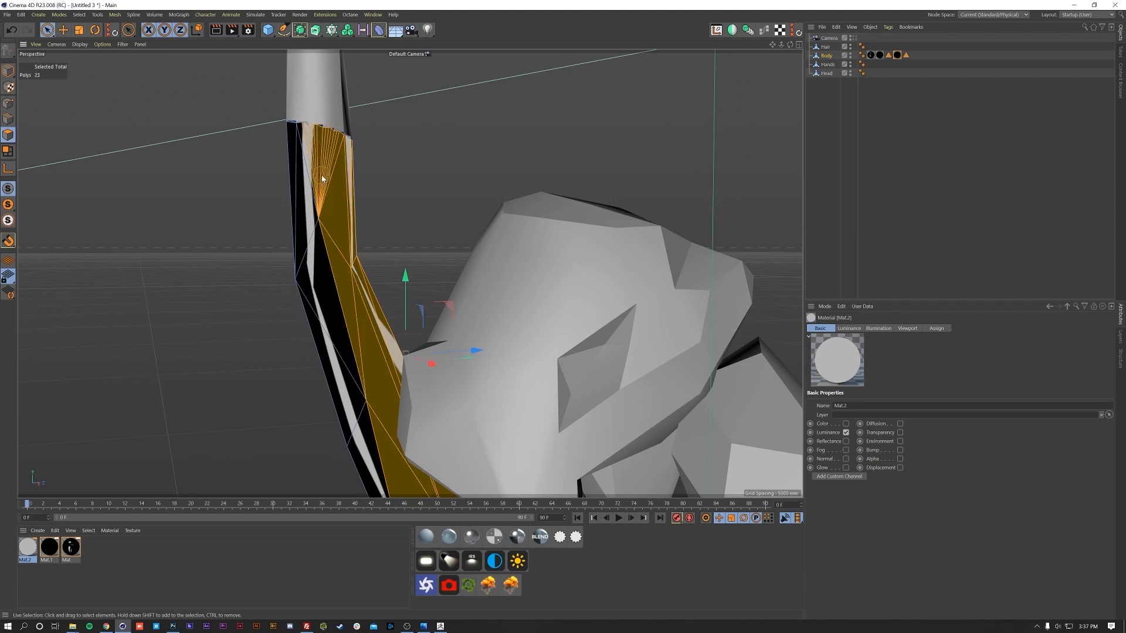
left_click_drag(329, 218, 343, 288, "shift")
mouse_move(355, 353)
left_mouse_down("alt")
mouse_move(399, 365)
mouse_move(378, 411)
left_mouse_up("alt")
middle_click_drag(341, 387, 358, 301, "alt")
left_click_drag(357, 302, 408, 327, "alt")
middle_click_drag(408, 327, 403, 266, "alt")
right_click_drag(403, 267, 396, 381, "alt")
left_click_drag(425, 353, 355, 372, "alt")
right_click_drag(444, 323, 476, 286, "alt")
left_click_drag(466, 295, 434, 292, "alt")
middle_click_drag(435, 294, 436, 330, "alt")
left_click_drag(436, 329, 492, 340, "alt")
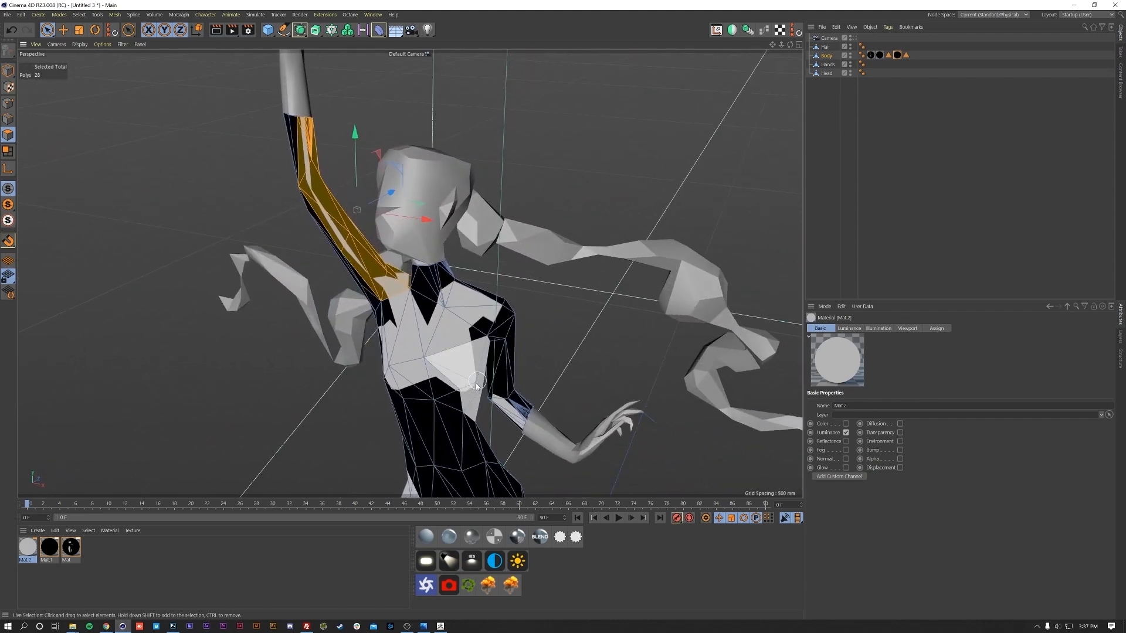
- Apply the light grey Mat.2 material to the selected raised-arm polygons
middle_click_drag(441, 381, 477, 170, "alt")
left_click_drag(477, 302, 433, 311, "alt")
middle_click_drag(492, 371, 450, 245, "alt")
mouse_move(450, 245)
left_mouse_down("alt")
mouse_move(334, 233)
mouse_move(452, 235)
left_mouse_up("alt")
middle_click_drag(452, 235, 489, 469, "alt")
middle_click_drag(469, 157, 422, 334, "alt")
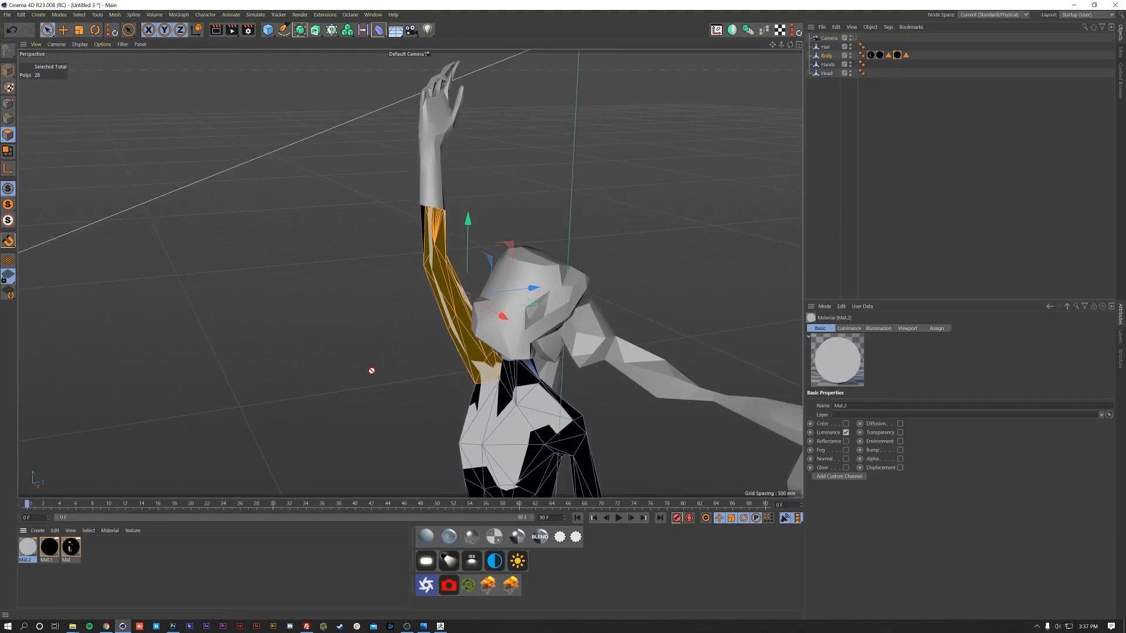
left_click_drag(445, 302, 445, 303)
left_click_drag(422, 372, 458, 355, "alt")
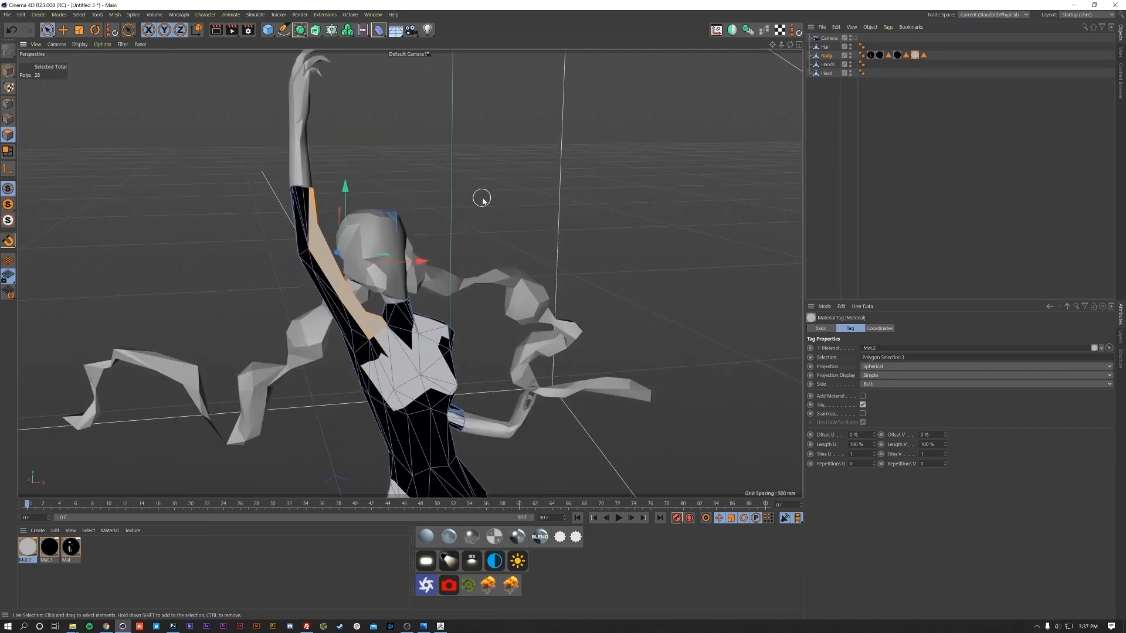
left_click_drag(455, 297, 398, 411, "alt")
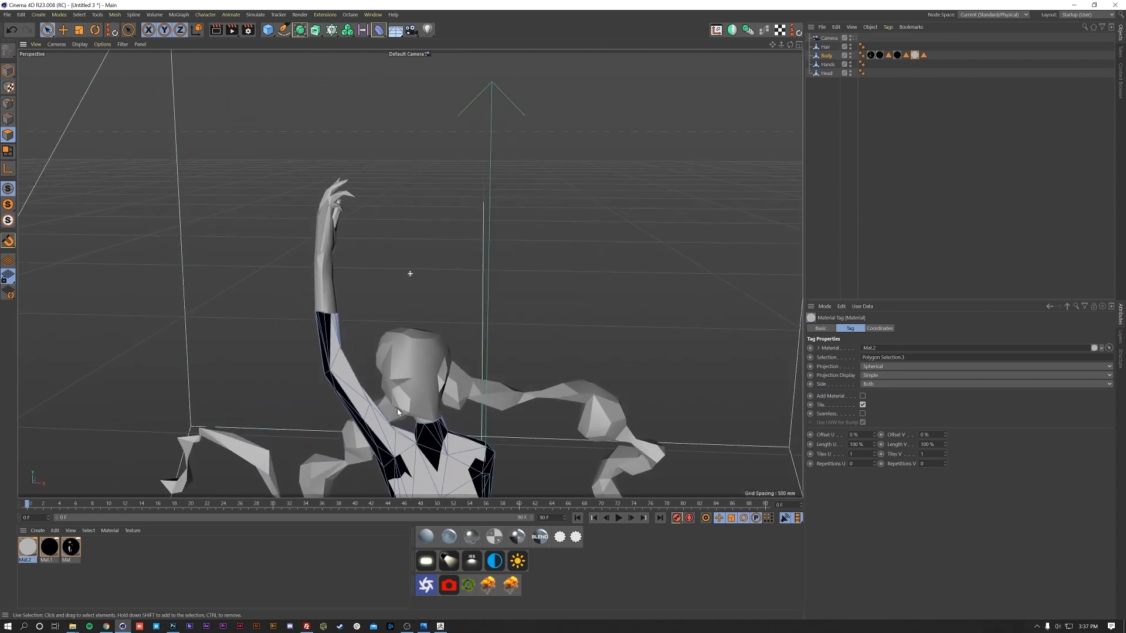
- Apply the black Mat.1 material to the whole Hands object
left_click(827, 66)
key("o")
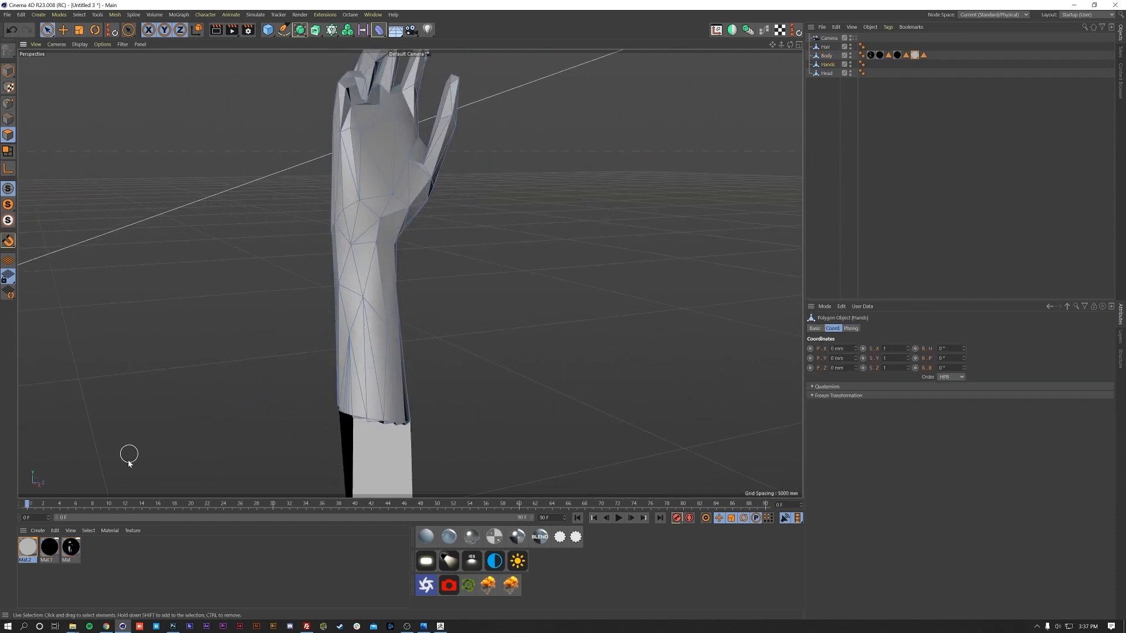
left_click_drag(827, 67, 827, 66)
middle_click_drag(412, 273, 407, 410, "alt")
left_click_drag(381, 301, 566, 320, "alt")
scroll(398, 293, "up", 8)
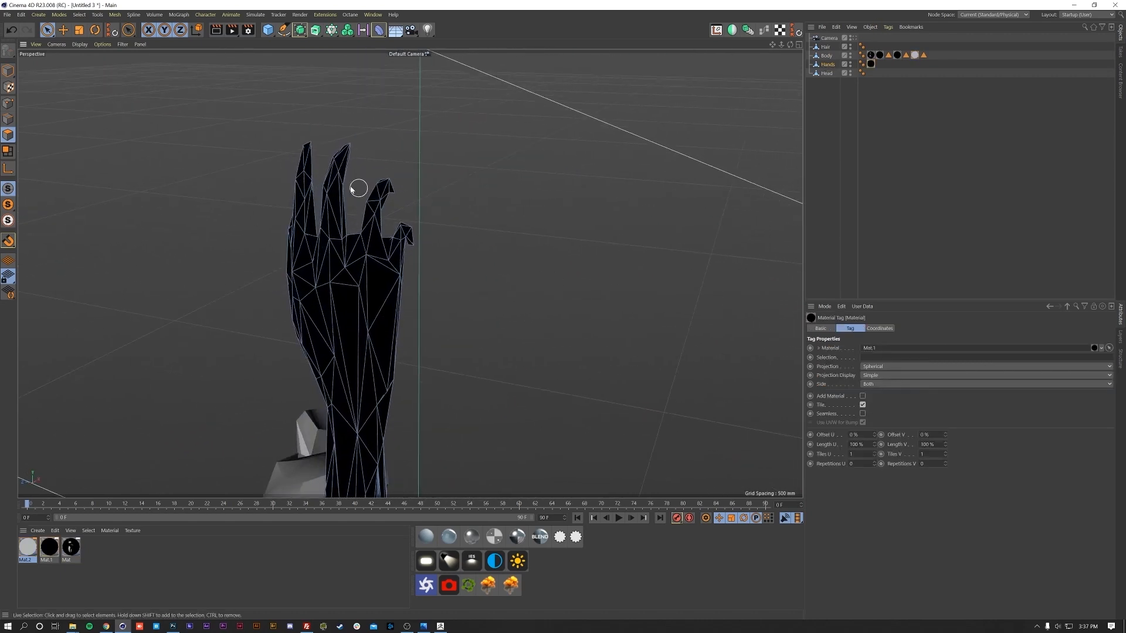
- Select the light-facing polygons of two neighbouring fingers on the raised hand, leaving out wrongly picked faces
left_click_drag(406, 315, 411, 228, "alt")
left_click_drag(406, 178, 254, 233, "alt")
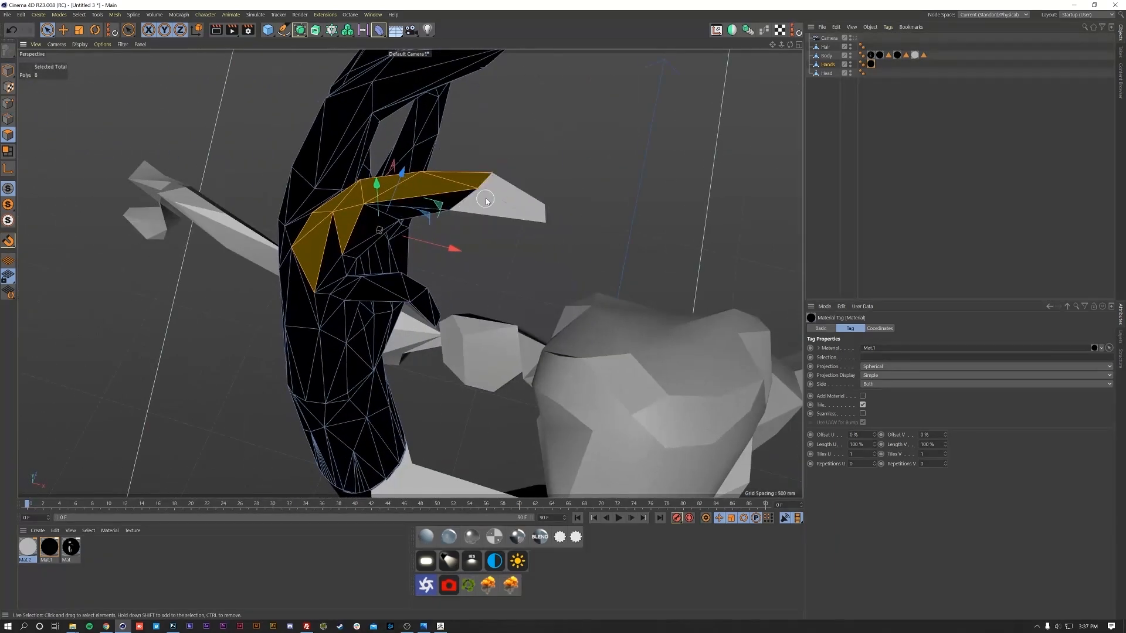
mouse_move(371, 241)
left_mouse_down("ctrl")
mouse_move(326, 277)
mouse_move(363, 264)
mouse_move(416, 291)
left_mouse_up("ctrl")
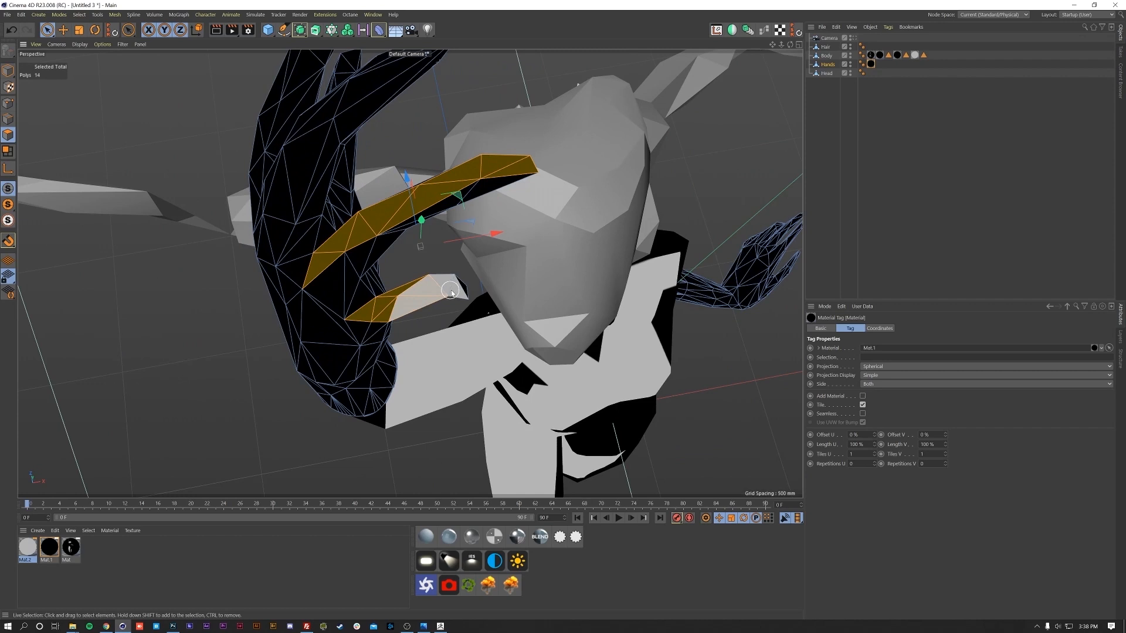
left_click_drag(454, 291, 320, 300, "alt")
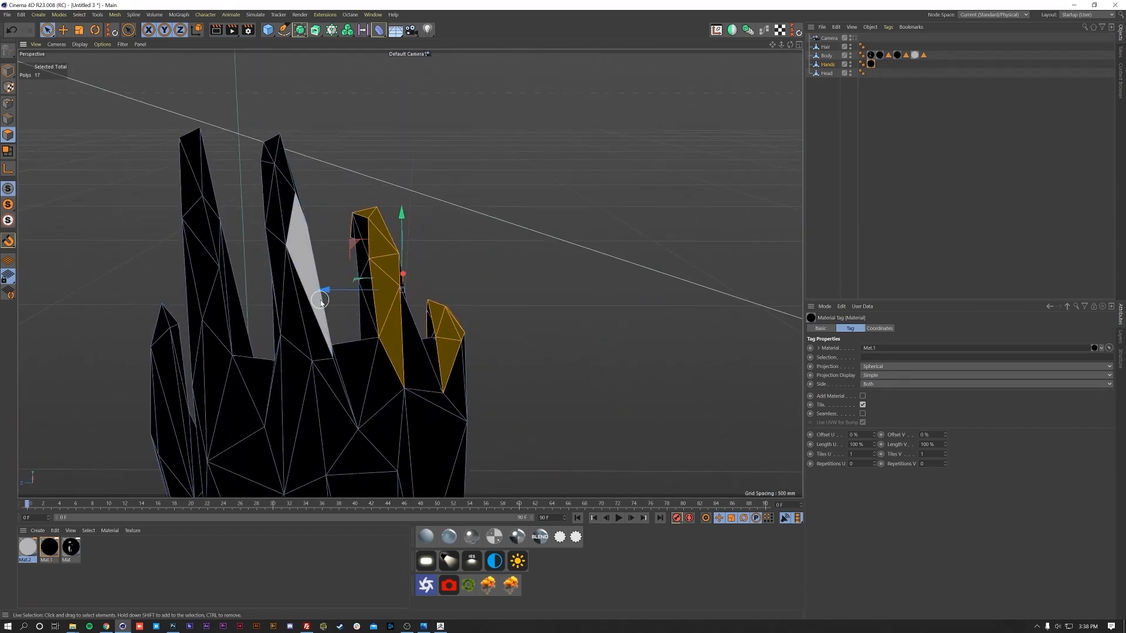
- Add the light-facing polygons of the other two fingers to the selection and apply the light grey Mat.2 material
left_click_drag(275, 148, 236, 206, "alt")
left_click(301, 203, "ctrl")
mouse_move(350, 166)
left_mouse_down("alt")
mouse_move(319, 171)
mouse_move(400, 278)
left_mouse_up("alt")
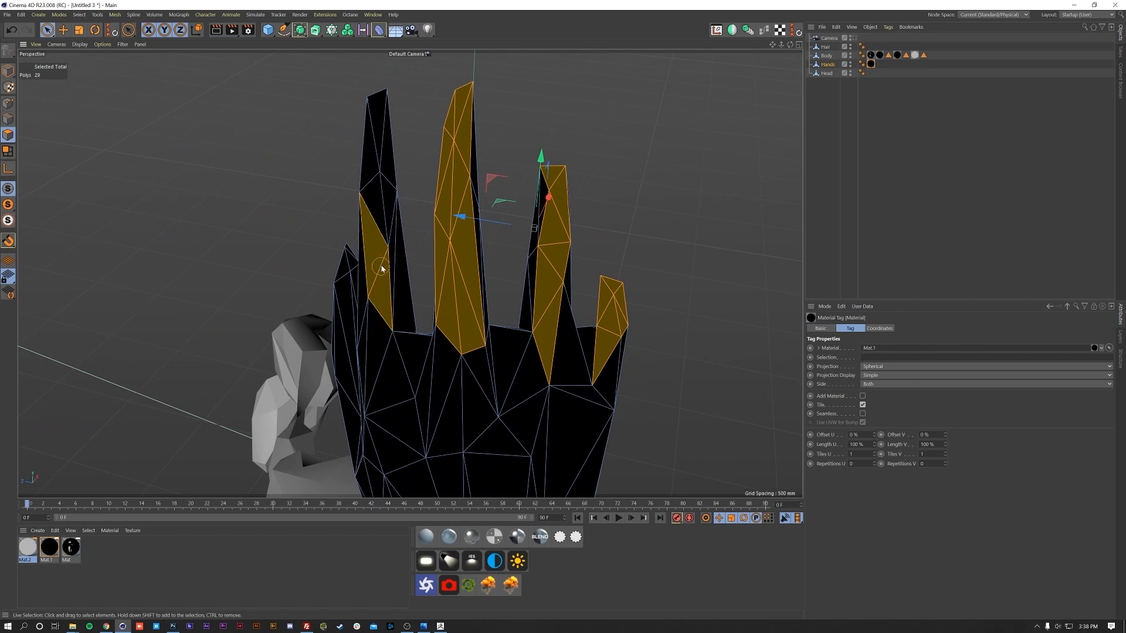
left_click_drag(401, 193, 422, 275, "alt")
left_click_drag(481, 150, 482, 152)
middle_click_drag(523, 267, 335, 375, "alt")
left_click(631, 368)
- Select the light-facing polygons of the raised hand's wrist and forearm and apply the light grey Mat.2 material
left_click_drag(450, 317, 403, 321, "alt")
scroll(357, 246, "down", 5)
left_click_drag(357, 246, 427, 183, "alt")
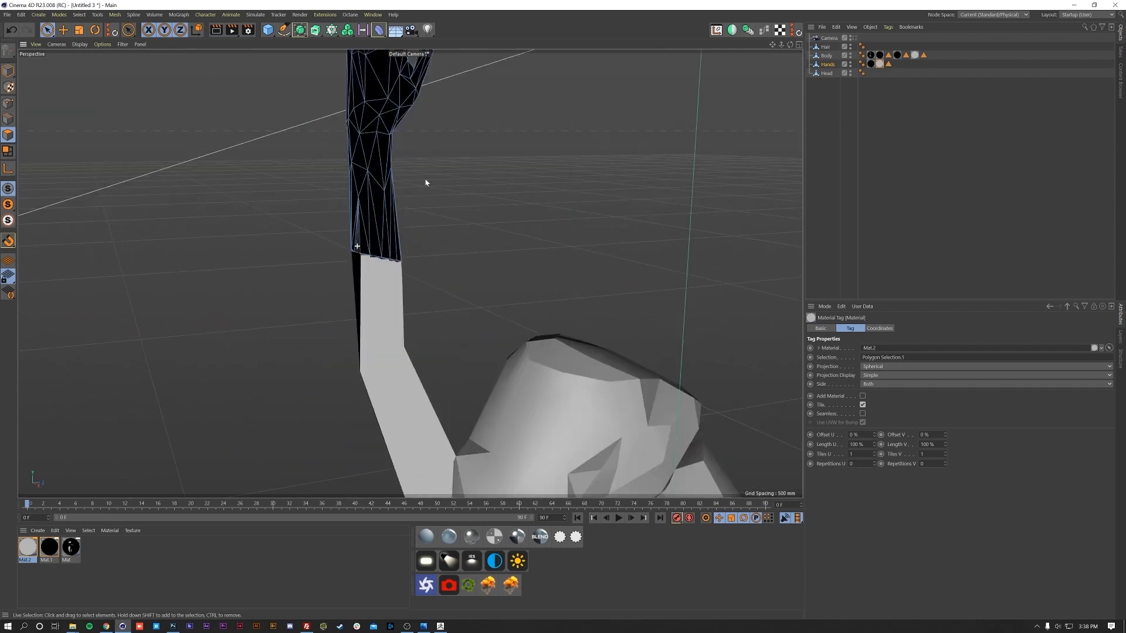
right_click_drag(426, 182, 448, 215, "alt")
left_click_drag(448, 215, 407, 241, "alt")
middle_click_drag(407, 241, 394, 299, "alt")
mouse_move(364, 314)
left_mouse_down()
mouse_move(365, 337)
mouse_move(426, 353)
left_mouse_up()
left_click_drag(397, 193, 410, 125)
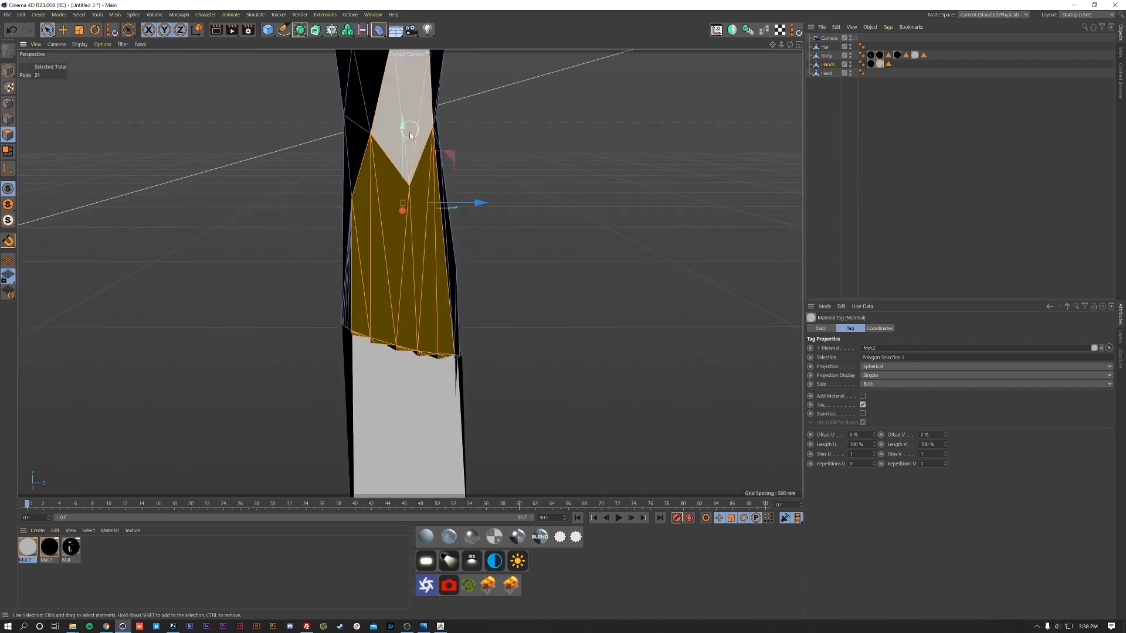
middle_click_drag(408, 136, 394, 272, "alt")
left_click_drag(391, 303, 420, 298, "alt")
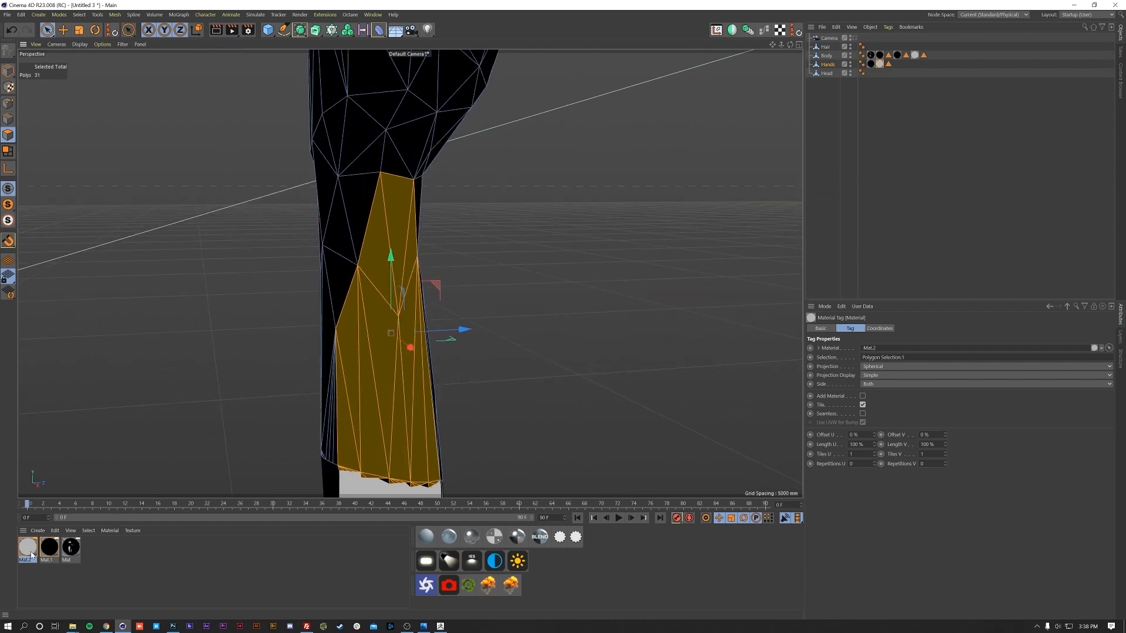
left_click_drag(402, 417, 402, 417)
left_click(544, 431)
- Select the Body polygons around the black specks at the raised forearm's seam and apply the light grey Mat.2 material
middle_click_drag(437, 435, 433, 362, "alt")
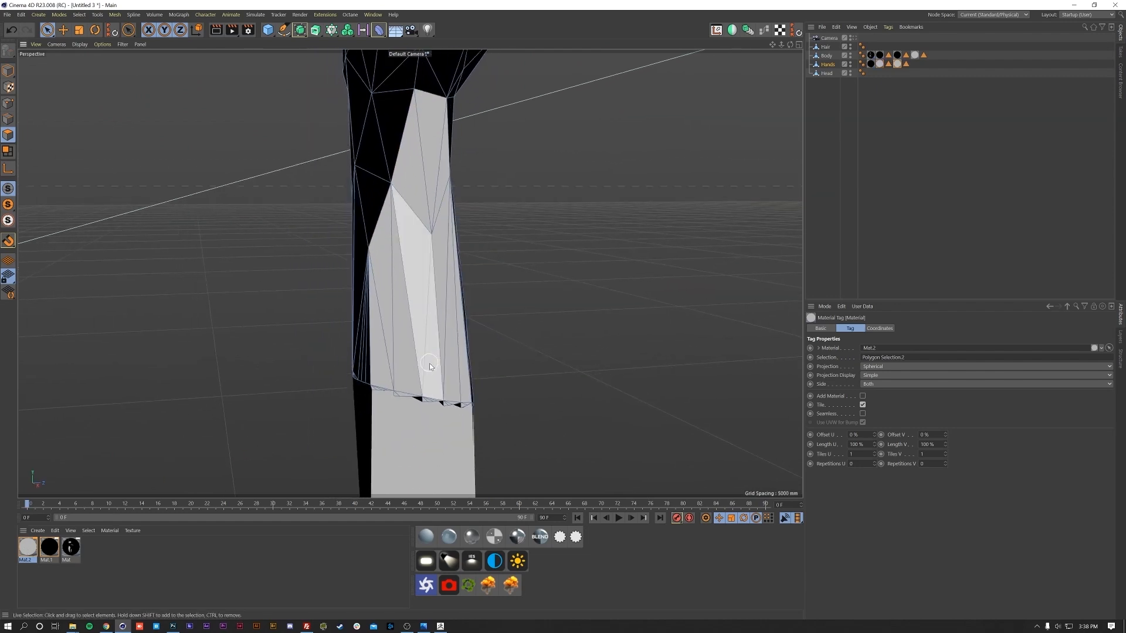
right_click_drag(428, 364, 436, 368, "alt")
left_click_drag(435, 369, 421, 350, "alt")
right_click_drag(421, 350, 463, 394, "alt")
middle_click_drag(427, 434, 412, 351, "alt")
right_click_drag(412, 351, 477, 316, "alt")
left_click_drag(420, 344, 442, 360, "alt")
right_click_drag(442, 360, 347, 464, "alt")
left_click(826, 55)
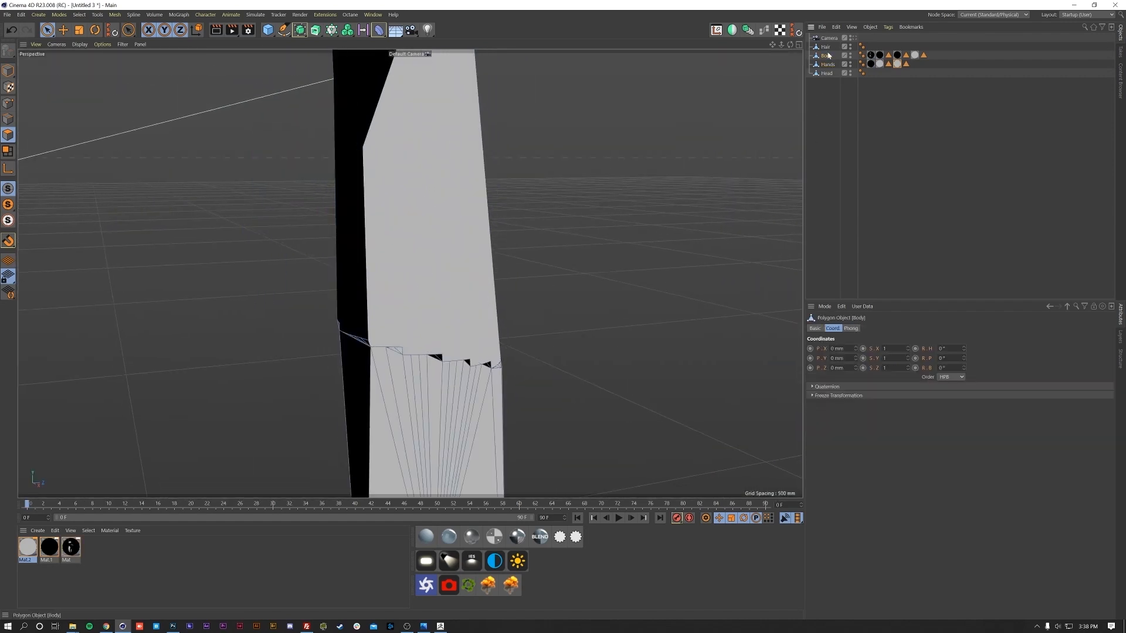
mouse_move(453, 376)
middle_mouse_down("alt")
mouse_move(452, 345)
mouse_move(407, 329)
middle_mouse_up("alt")
right_click_drag(407, 329, 420, 315, "alt")
left_click_drag(400, 316, 380, 310)
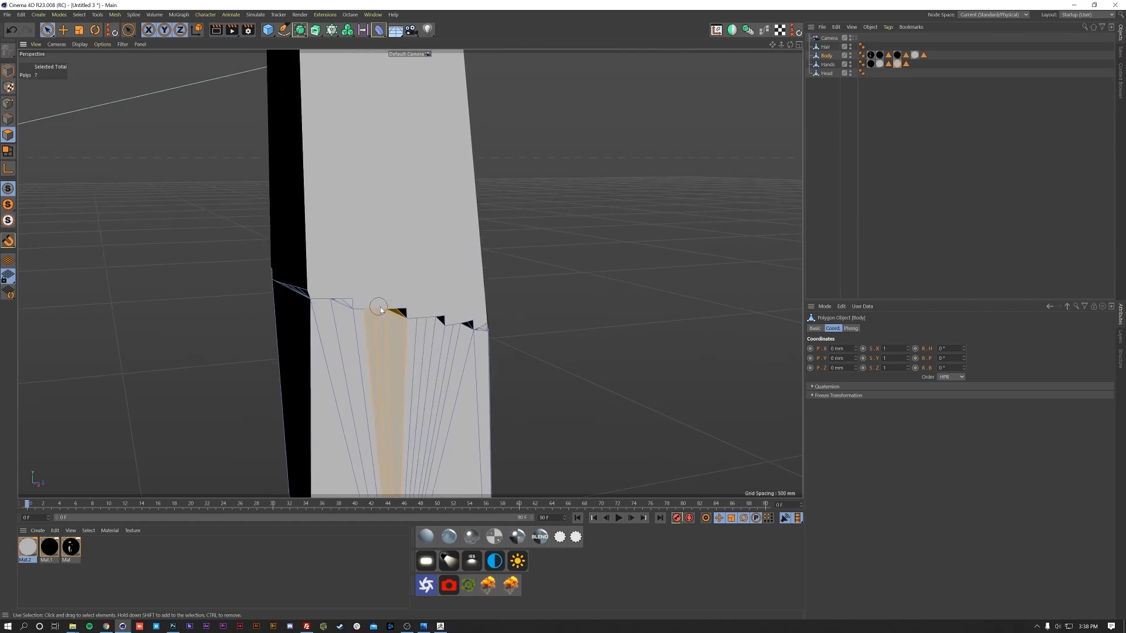
left_click_drag(470, 322, 476, 336)
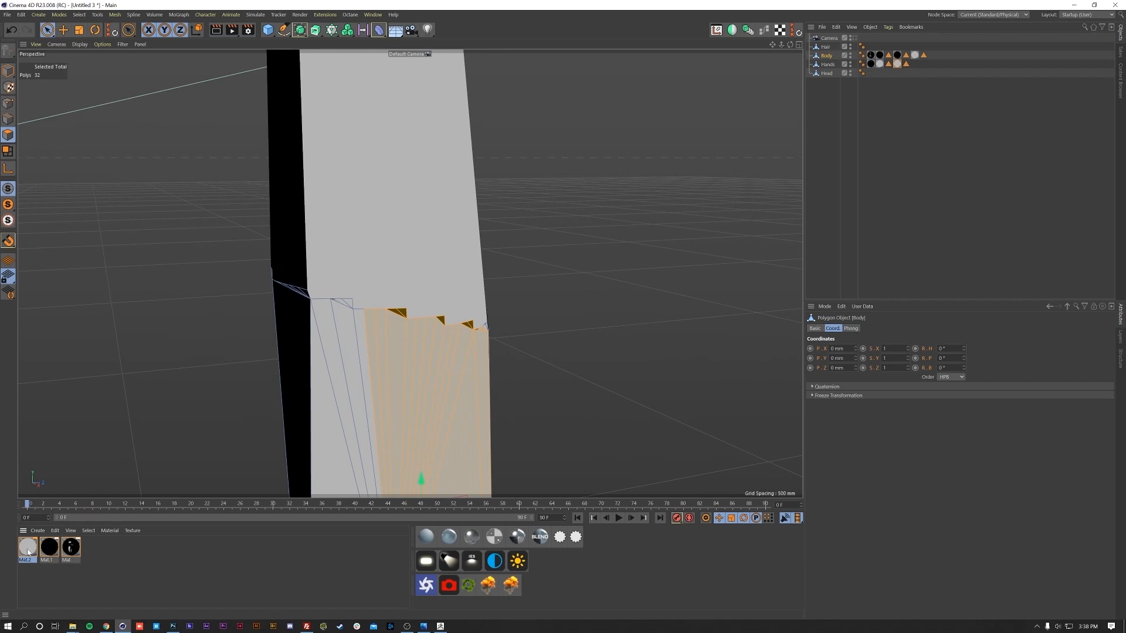
left_click_drag(403, 349, 403, 350)
left_click(667, 263)
- Examine the whole figure's black and light grey shading with nothing selected
right_click_drag(485, 256, 428, 331, "alt")
left_click_drag(417, 346, 455, 352, "alt")
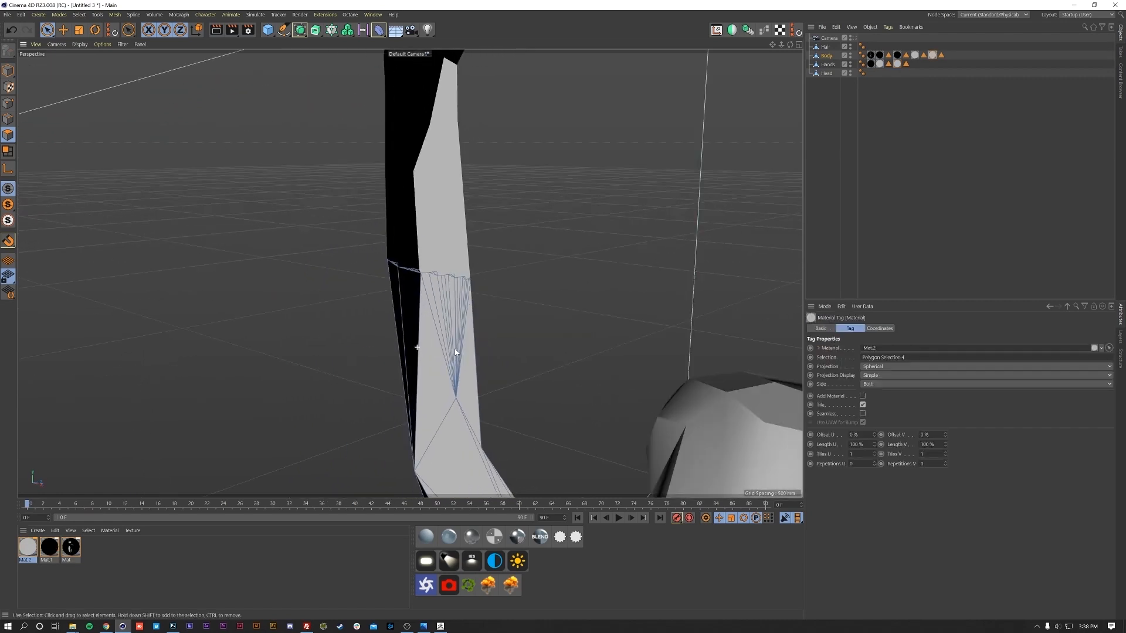
right_click_drag(464, 346, 428, 366, "alt")
left_click(862, 235)
right_click_drag(586, 264, 547, 265, "alt")
middle_click_drag(546, 265, 488, 166, "alt")
right_click_drag(487, 166, 516, 274, "alt")
left_click_drag(516, 273, 494, 293, "alt")
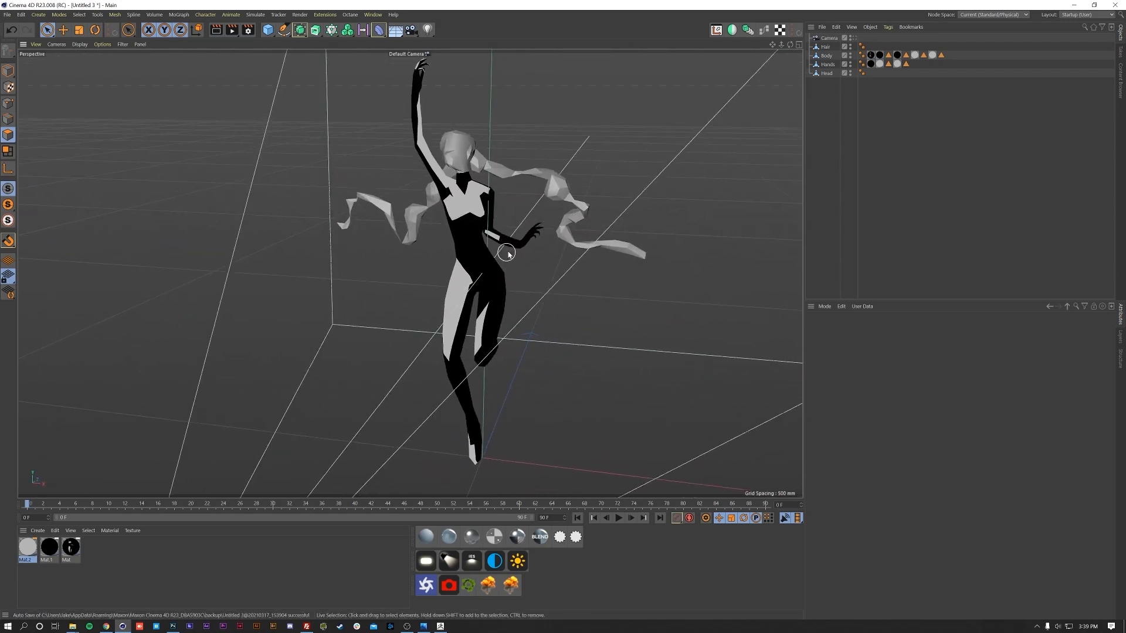
- Apply the black Mat.1 material to the Hair object and switch to Model mode
left_click(825, 47)
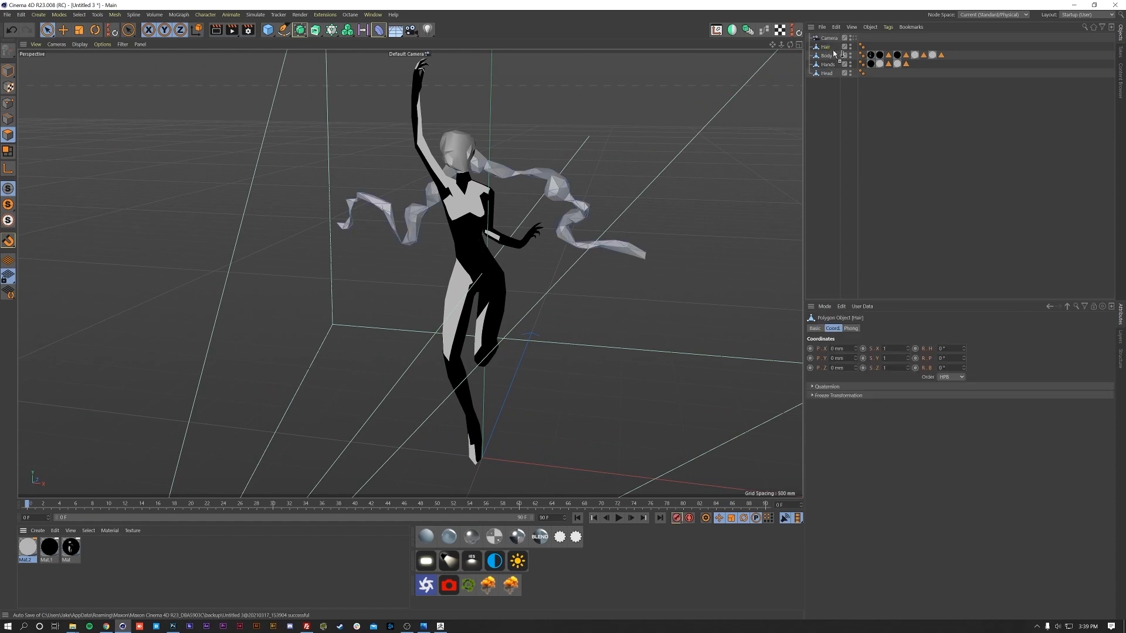
left_click_drag(835, 53, 827, 47)
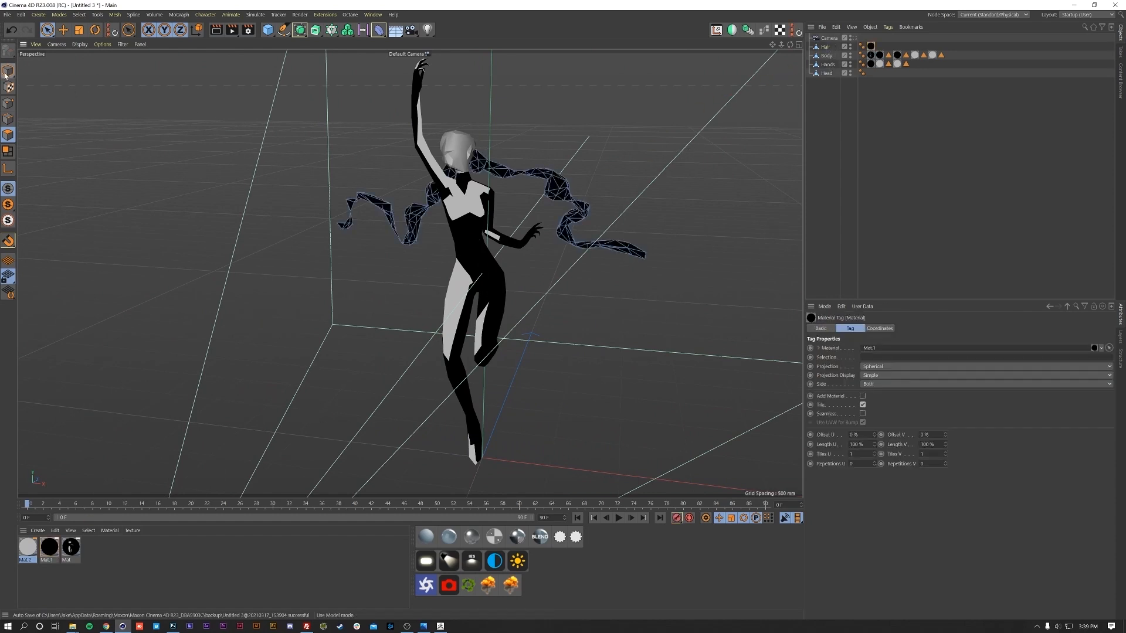
left_click_drag(375, 318, 461, 345, "alt")
left_click_drag(466, 341, 458, 331, "alt")
scroll(462, 156, "up", 6)
middle_click_drag(460, 157, 452, 293, "alt")
left_click_drag(416, 314, 493, 320, "alt")
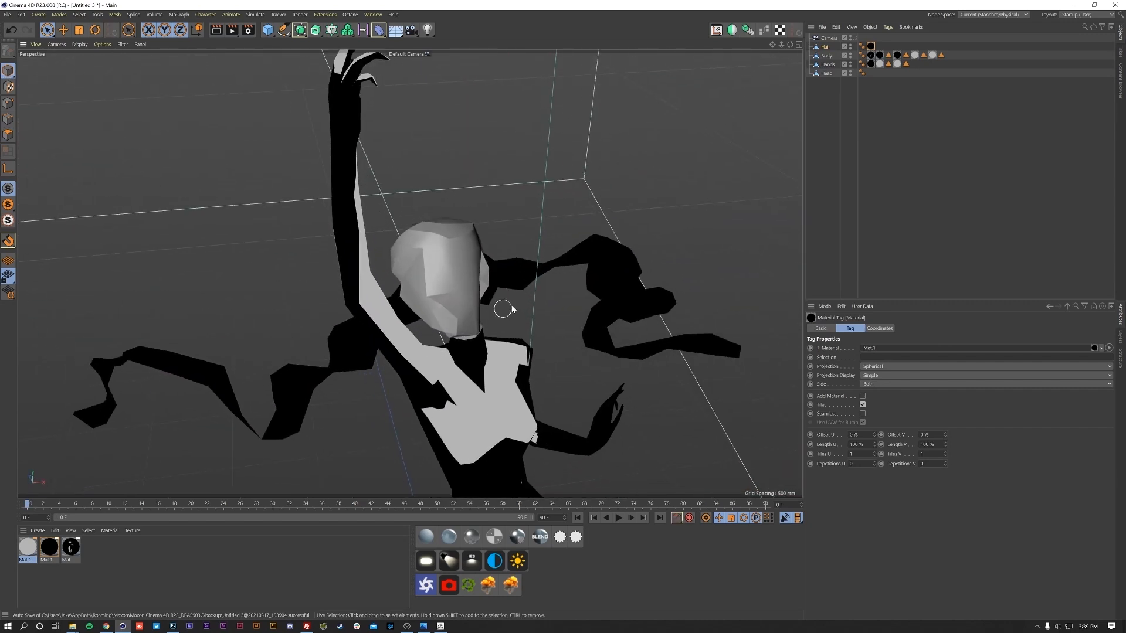
- Create a new material, Mat.3, apply it to the Head object and open it for editing
left_click(119, 574)
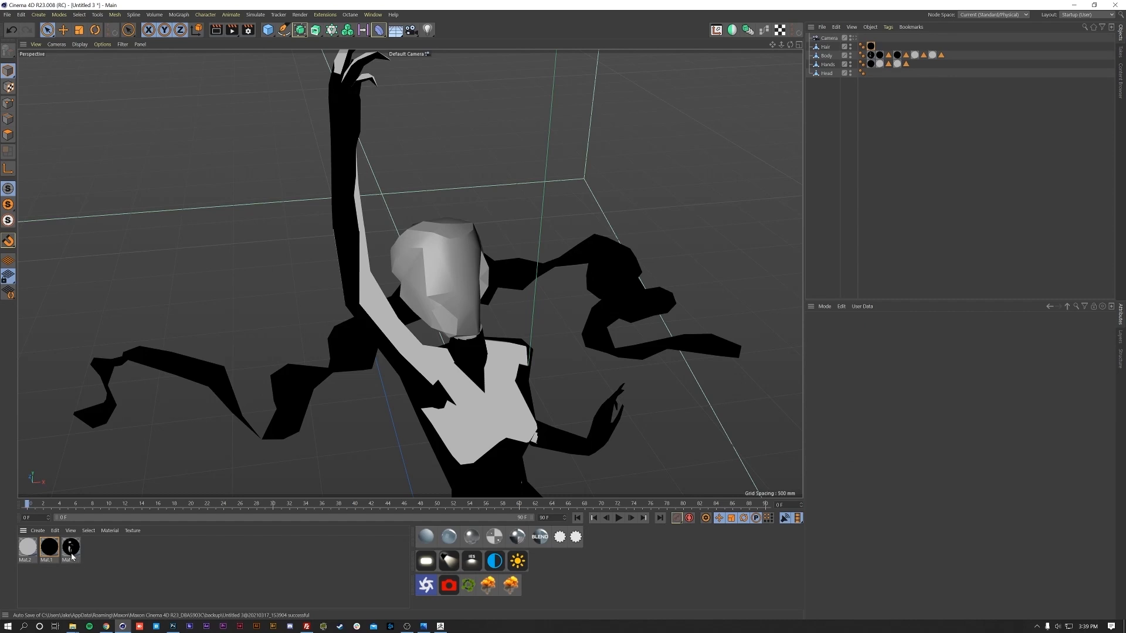
double_click(179, 569)
left_click_drag(33, 552, 410, 273)
double_click(24, 547)
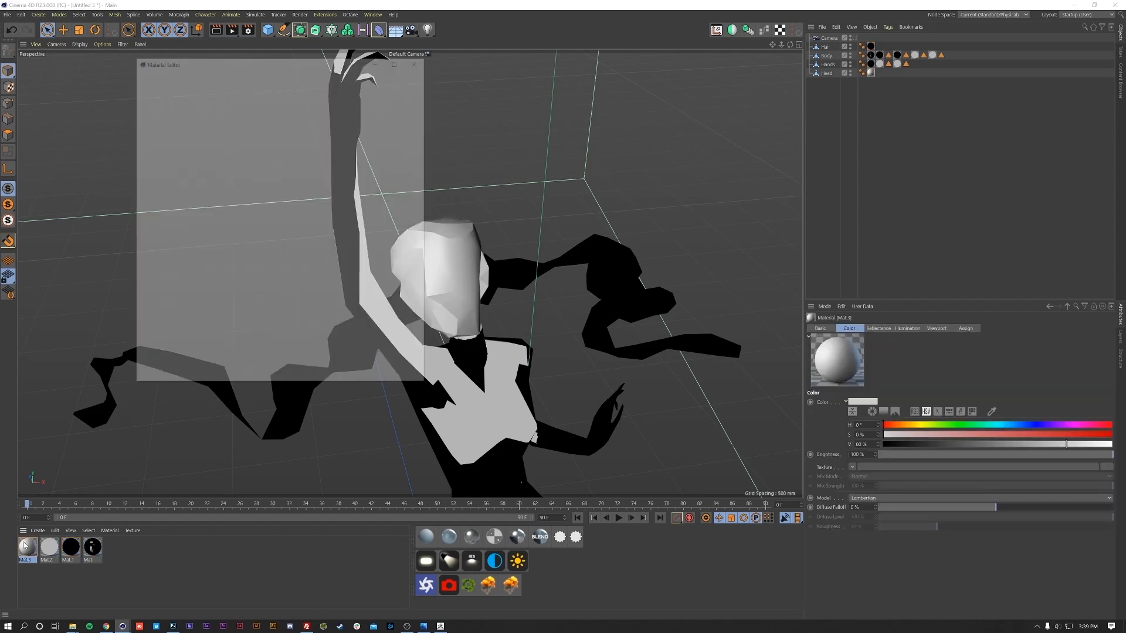
- Load the image thumbnail_SHelz_FrontFace3D_01a as Mat.3's Color texture without copying it to the project location
left_click(165, 159)
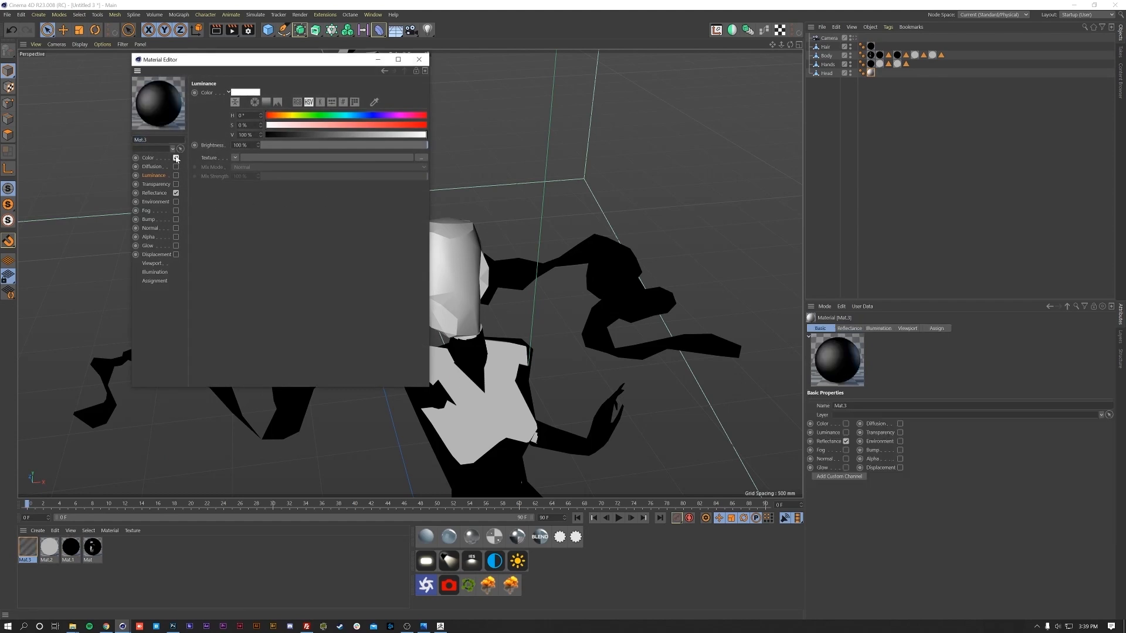
left_click(421, 158)
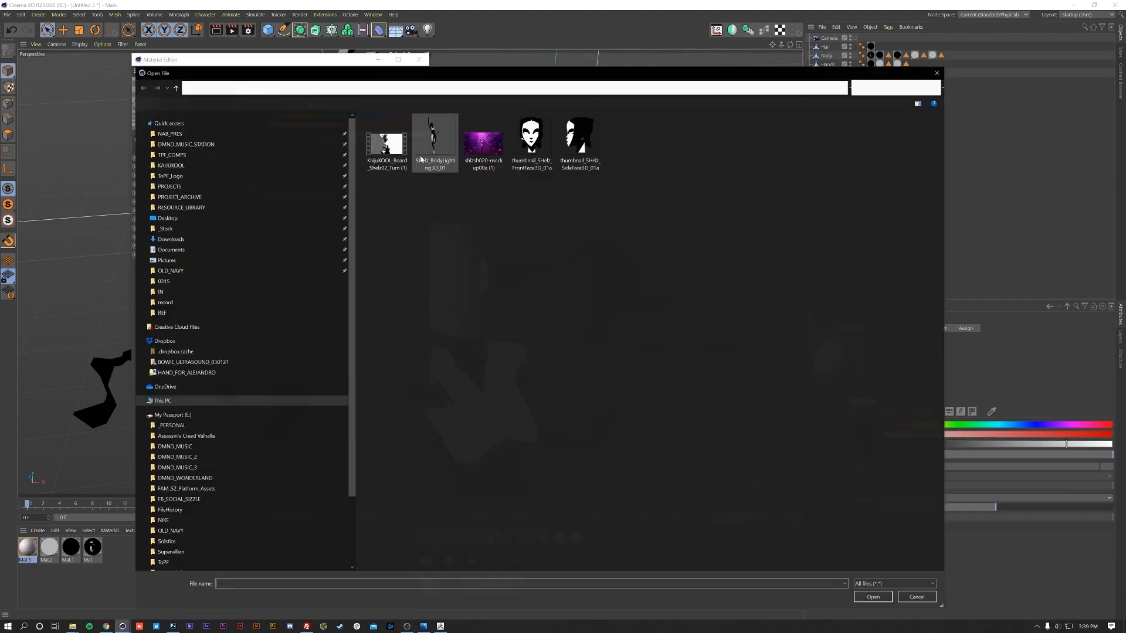
double_click(539, 155)
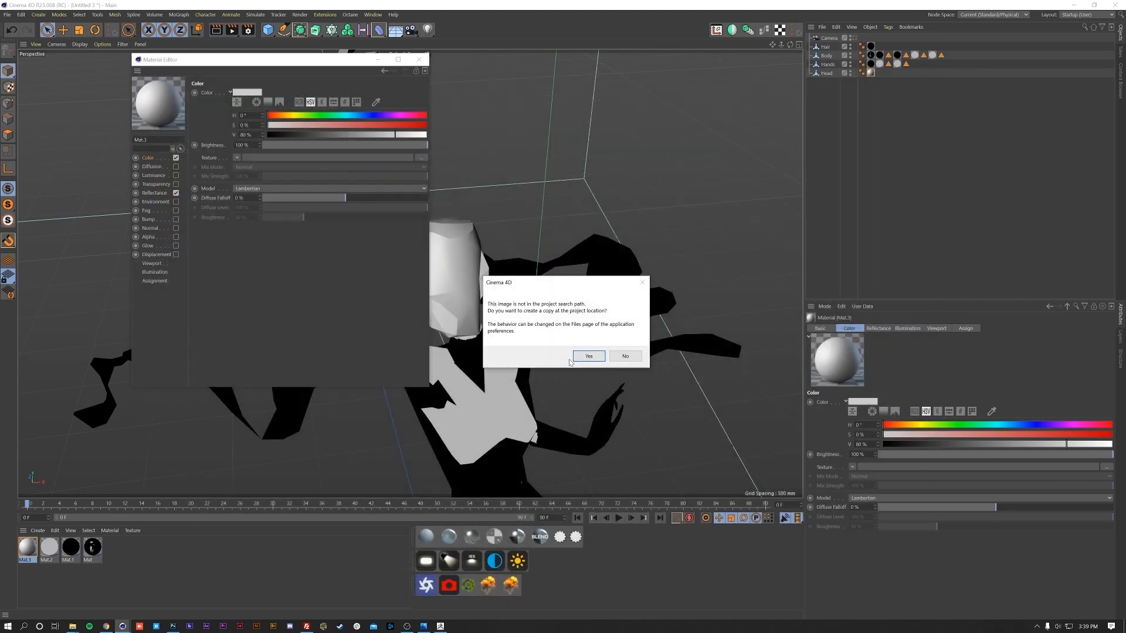
left_click(626, 357)
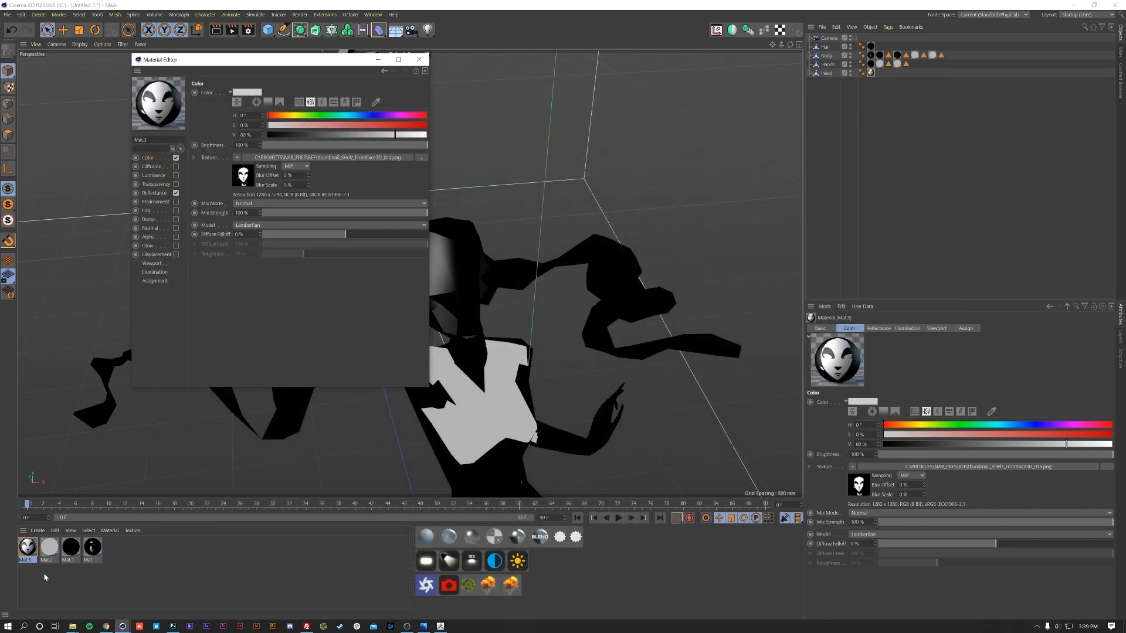
- Add a new camera and set the Head's material tag to Camera Mapping projection from Camera.1
left_click(412, 32)
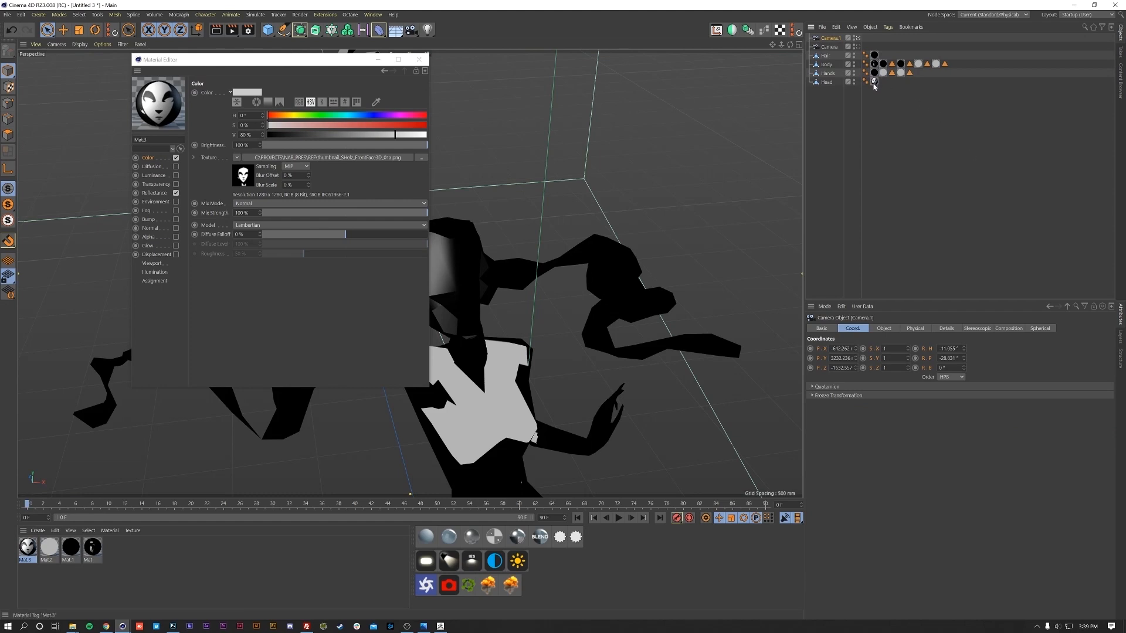
left_click(874, 82)
left_click(889, 368)
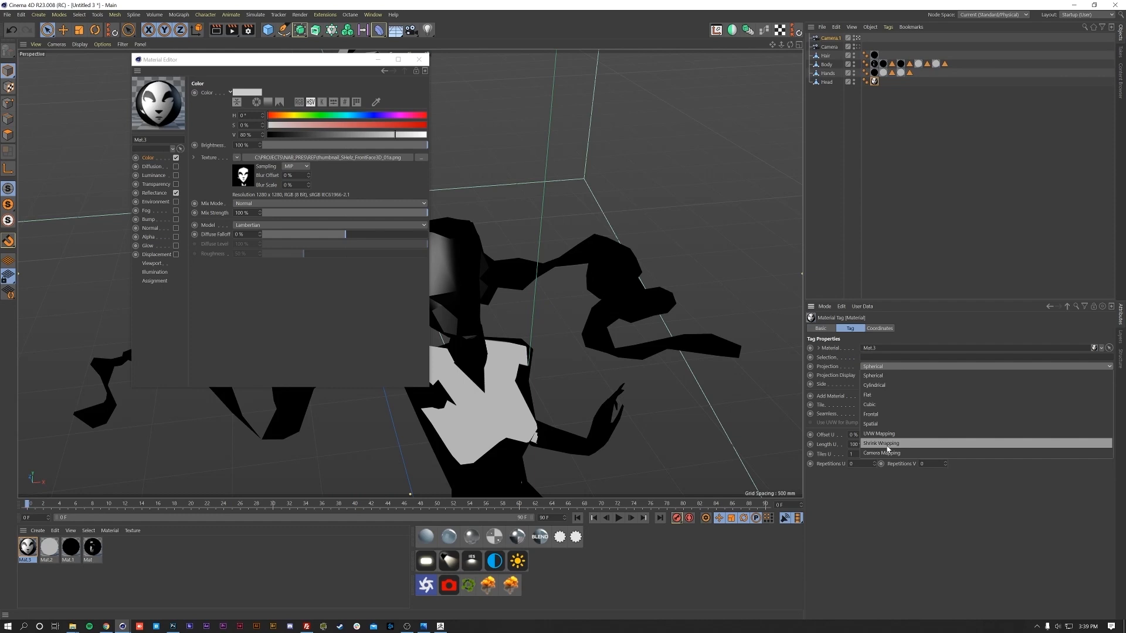
left_click(881, 453)
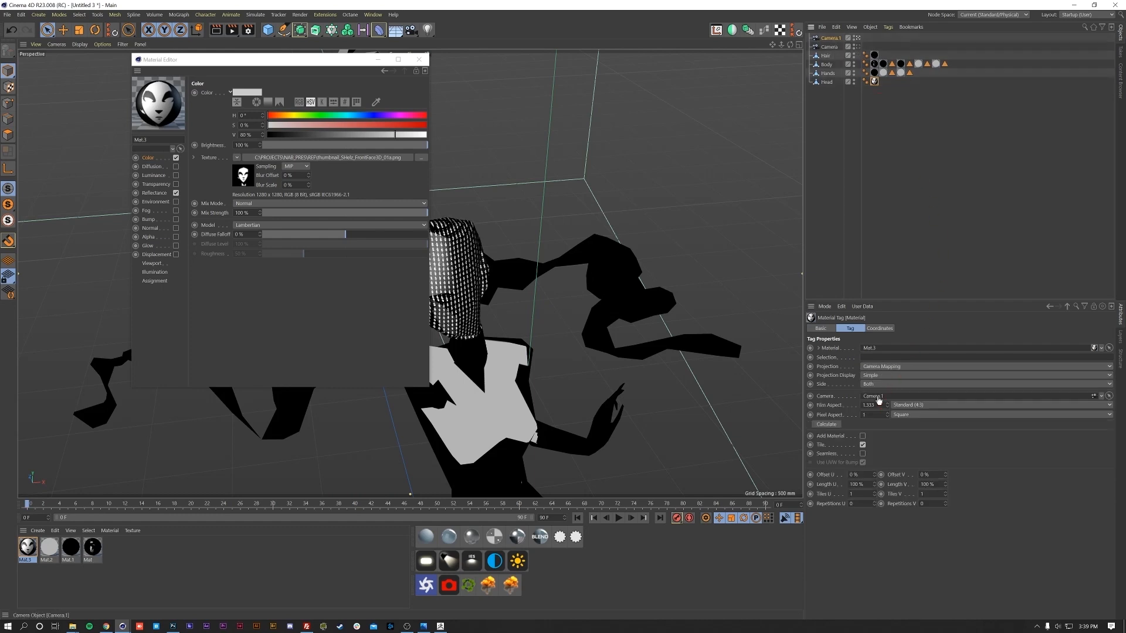
left_click_drag(878, 400, 878, 401)
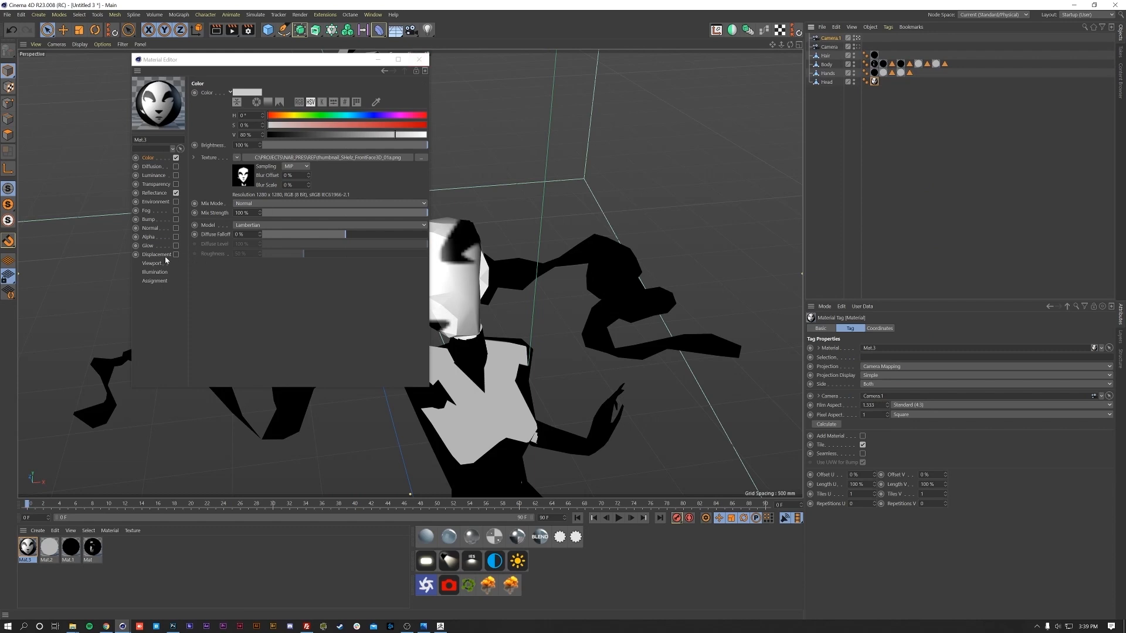
- Set Mat.3's viewport texture preview size to 4096x4096 and close the Material Editor
left_click(152, 263)
left_click(294, 102)
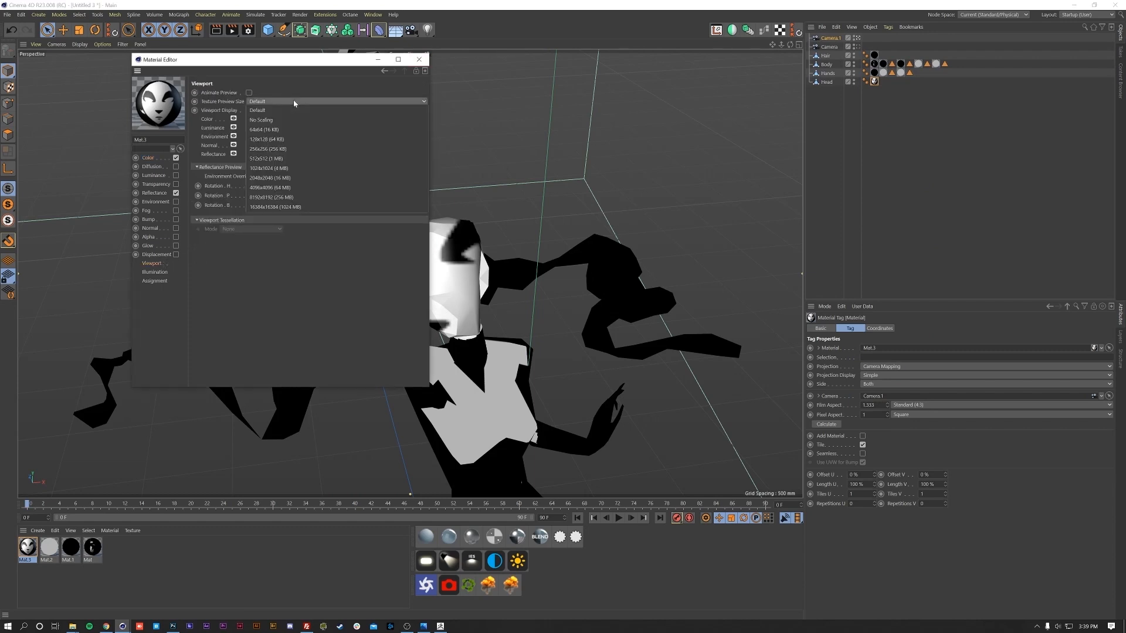
left_click(305, 197)
left_click(418, 59)
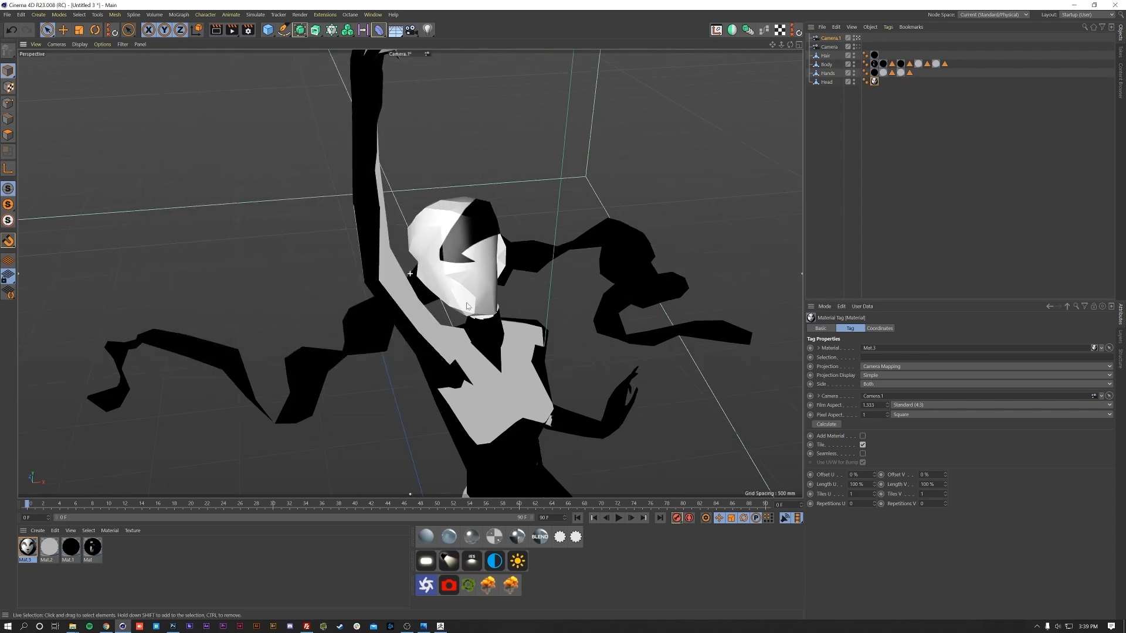
- Frame the head through Camera.1 so the projected face lands on its front, and return to the default camera
scroll(467, 305, "up", 10)
left_click_drag(443, 247, 437, 322, "alt")
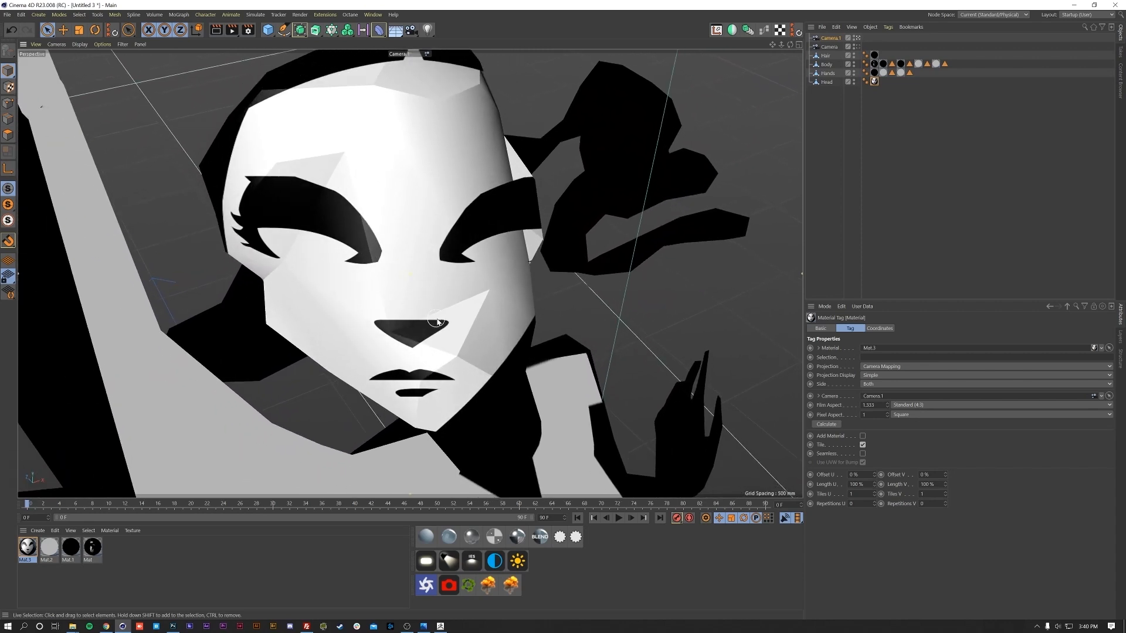
middle_click(441, 282)
middle_click(313, 184)
left_click(854, 45)
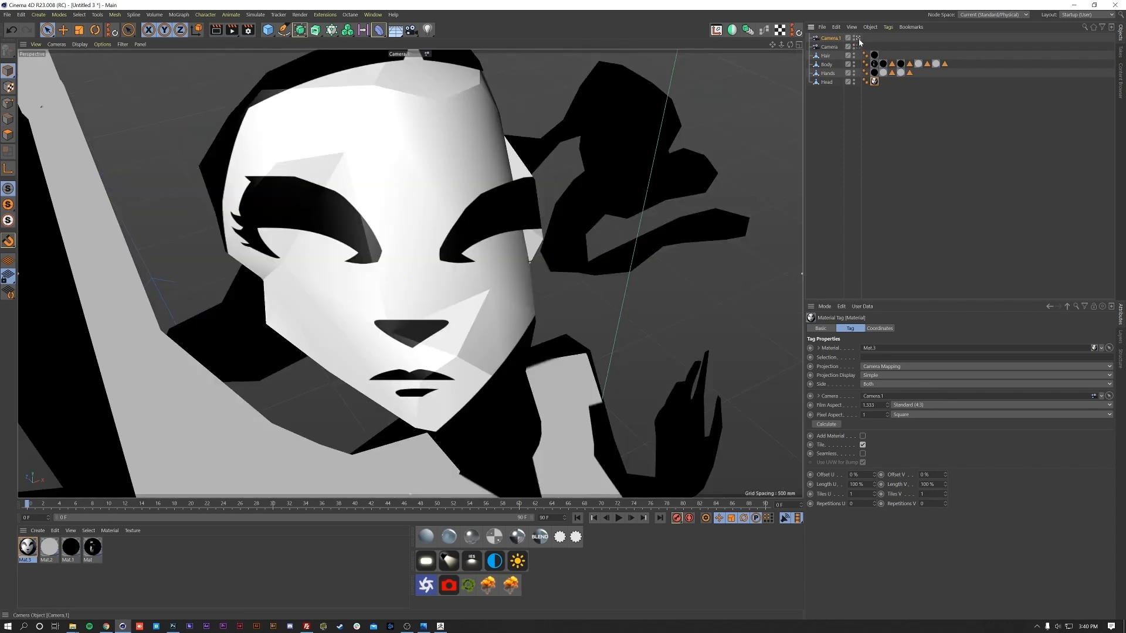
left_click(859, 38)
- Select Camera.1 and set its Y scale to 1.4 to stretch the face projection vertically
left_click_drag(610, 179, 362, 229, "alt")
key("r")
left_click(829, 39)
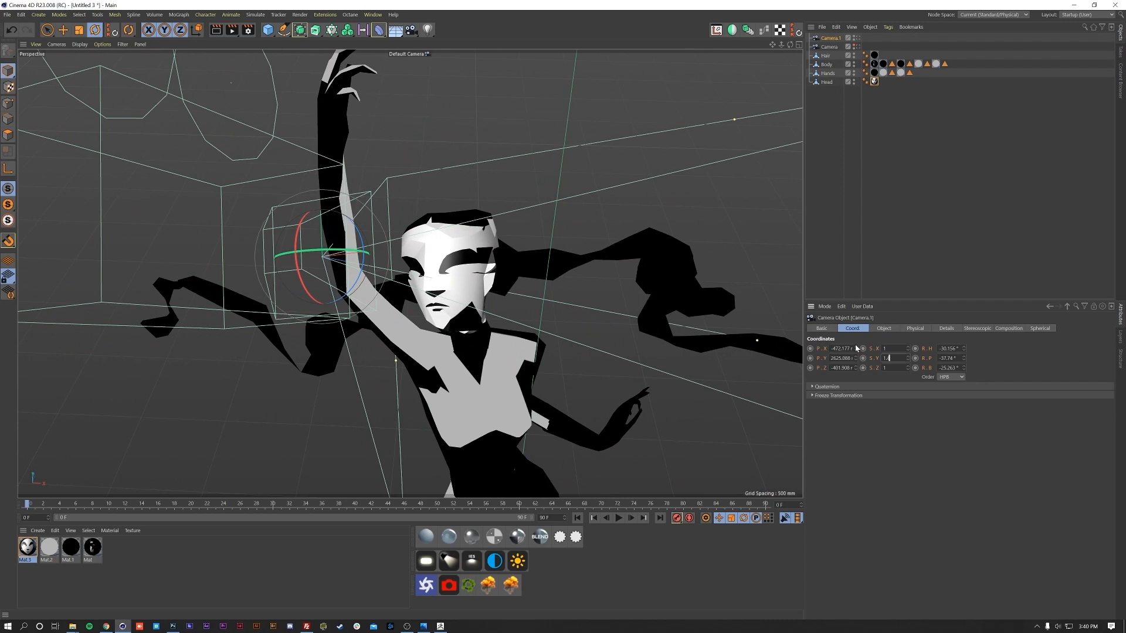
type("1.4")
key("Return")
- Move Camera.1 in small offsets to align the projected eyes, nose and mouth with the head's geometry
key("e")
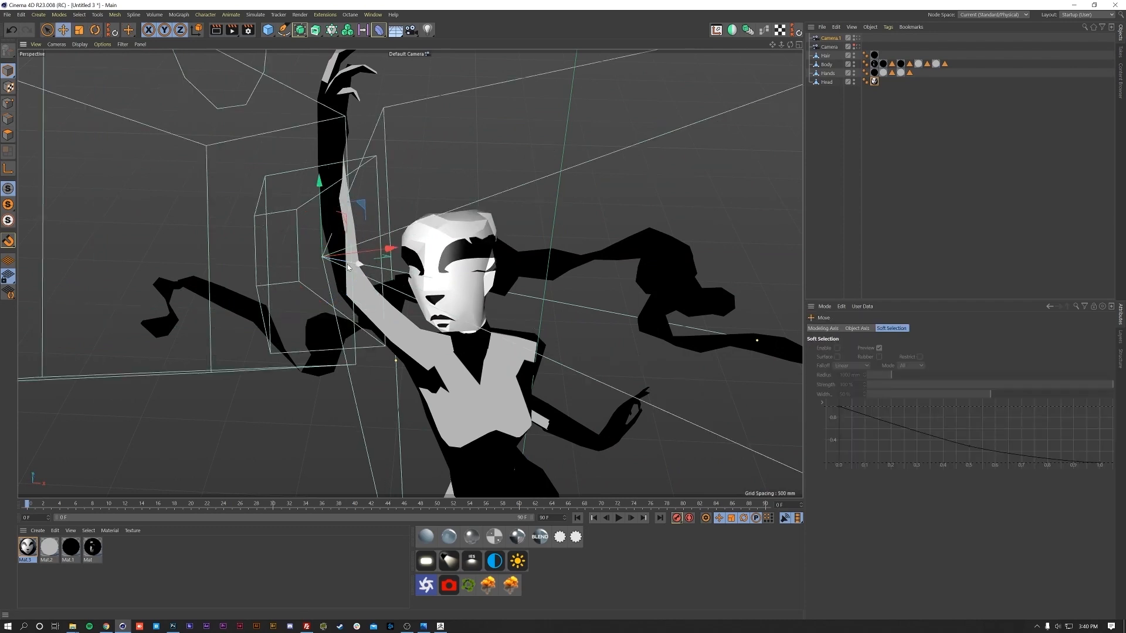
mouse_move(359, 269)
left_mouse_down()
mouse_move(419, 288)
mouse_move(456, 265)
mouse_move(473, 228)
mouse_move(376, 264)
mouse_move(350, 252)
left_mouse_up()
left_click_drag(352, 153, 350, 163)
left_click_drag(448, 288, 374, 237, "alt")
left_click_drag(360, 150, 339, 184)
left_click_drag(516, 294, 552, 257, "alt")
left_click_drag(378, 248, 384, 252)
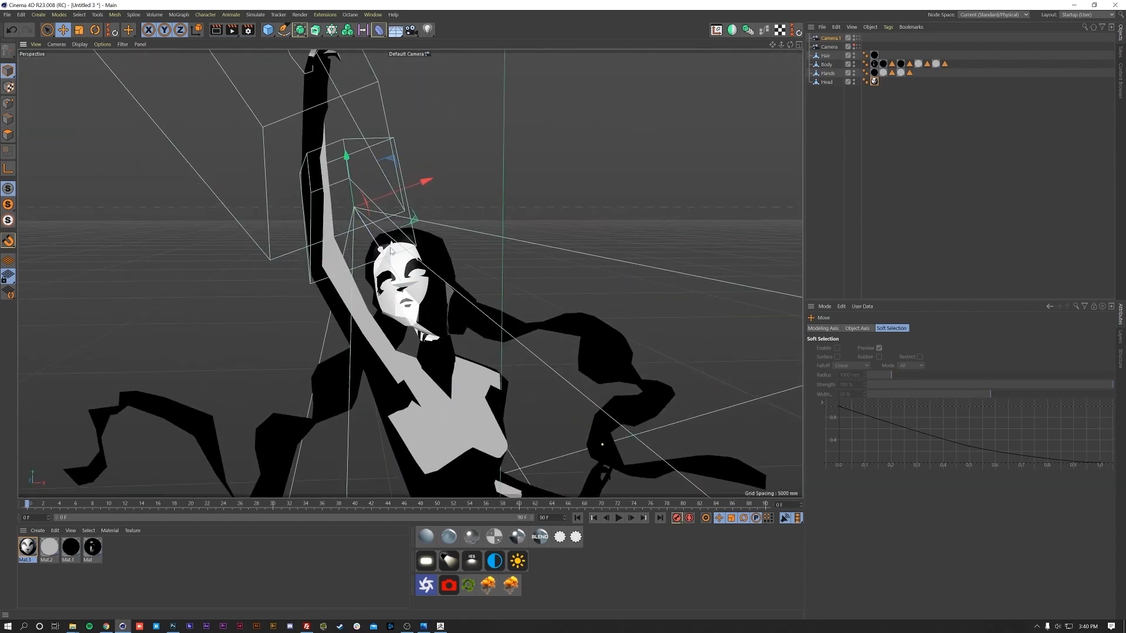
left_click_drag(410, 192, 416, 195)
left_click_drag(414, 292, 308, 293, "alt")
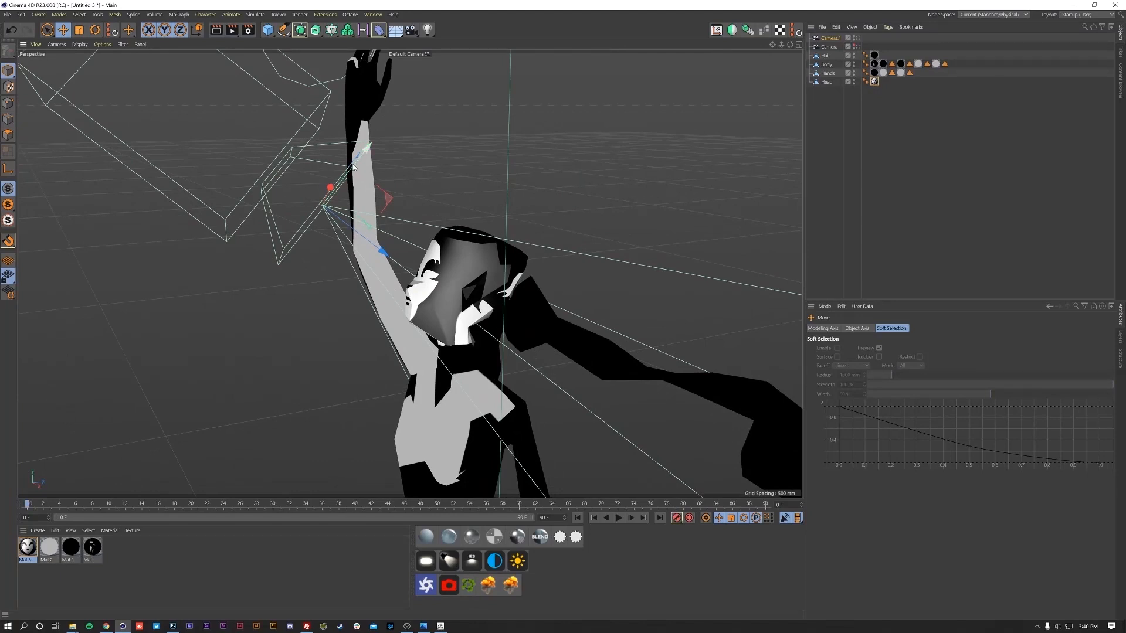
left_click_drag(353, 167, 353, 168)
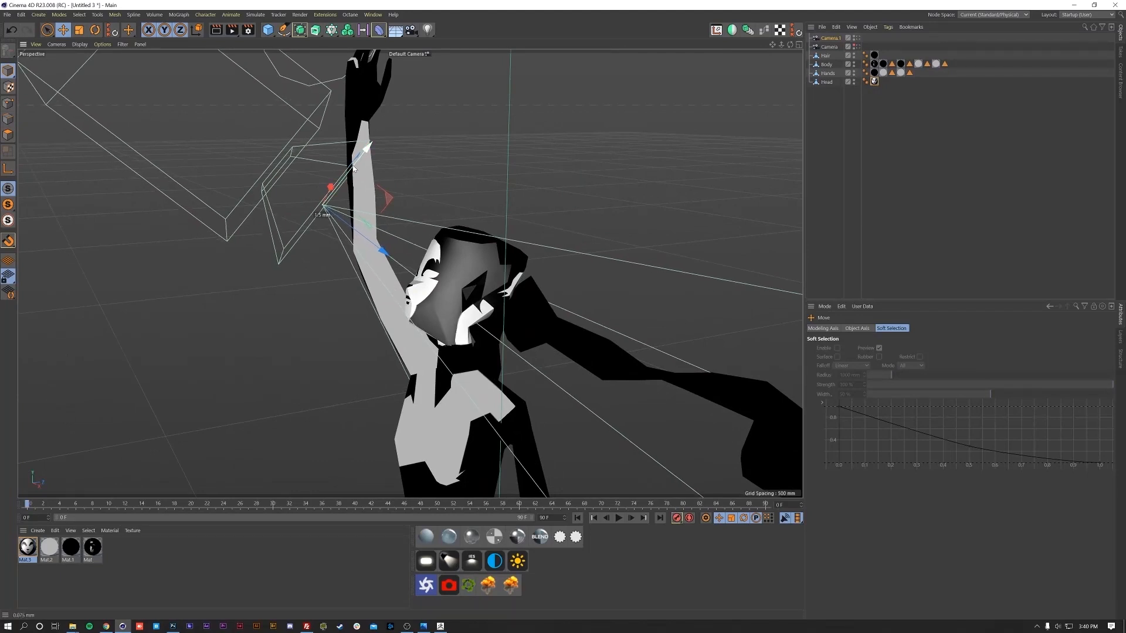
left_click_drag(447, 287, 592, 288, "alt")
- Copy Mat.3's face texture from Color to Luminance, enable Luminance, and disable the Color and Reflectance channels
double_click(33, 554)
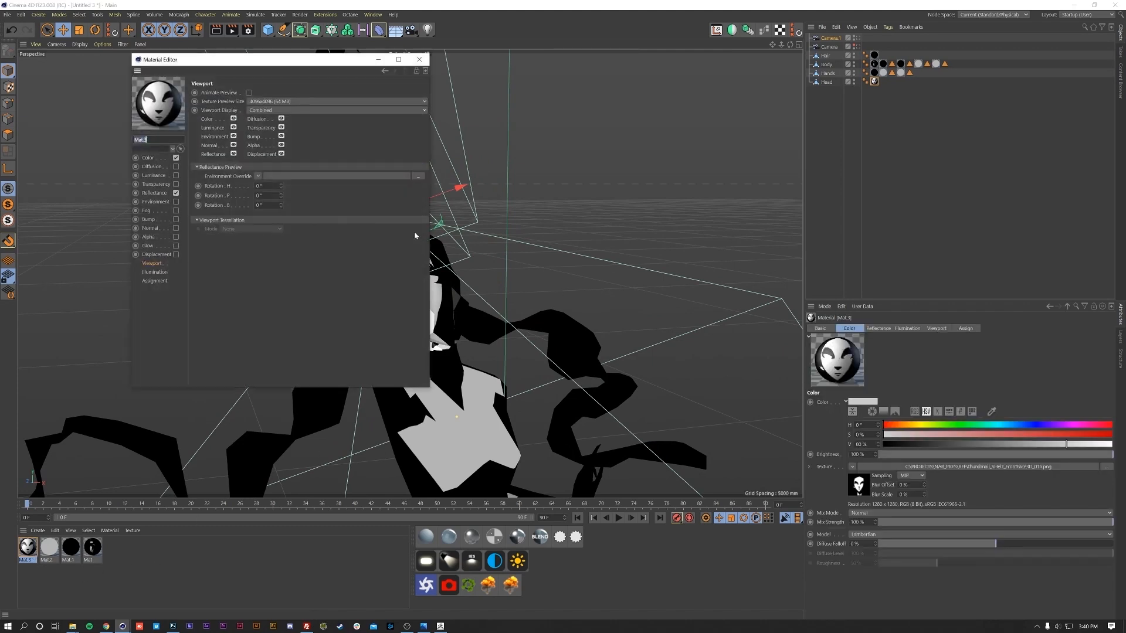
left_click_drag(327, 62, 680, 83)
left_click(505, 181)
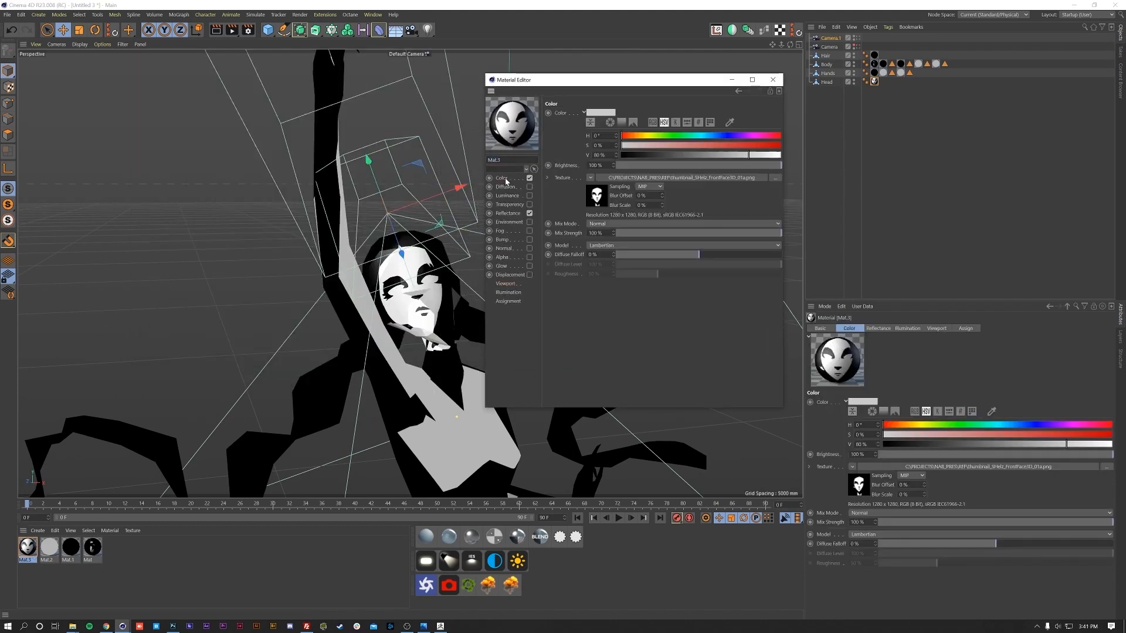
left_click(507, 195)
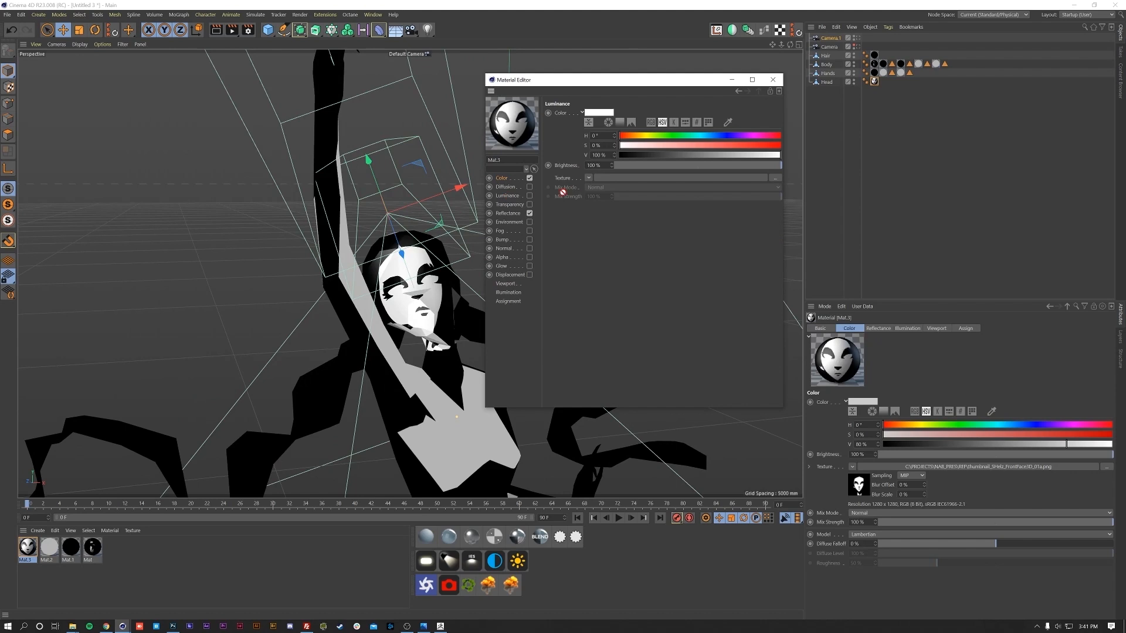
left_click(590, 180)
left_click(530, 196)
left_click(529, 178)
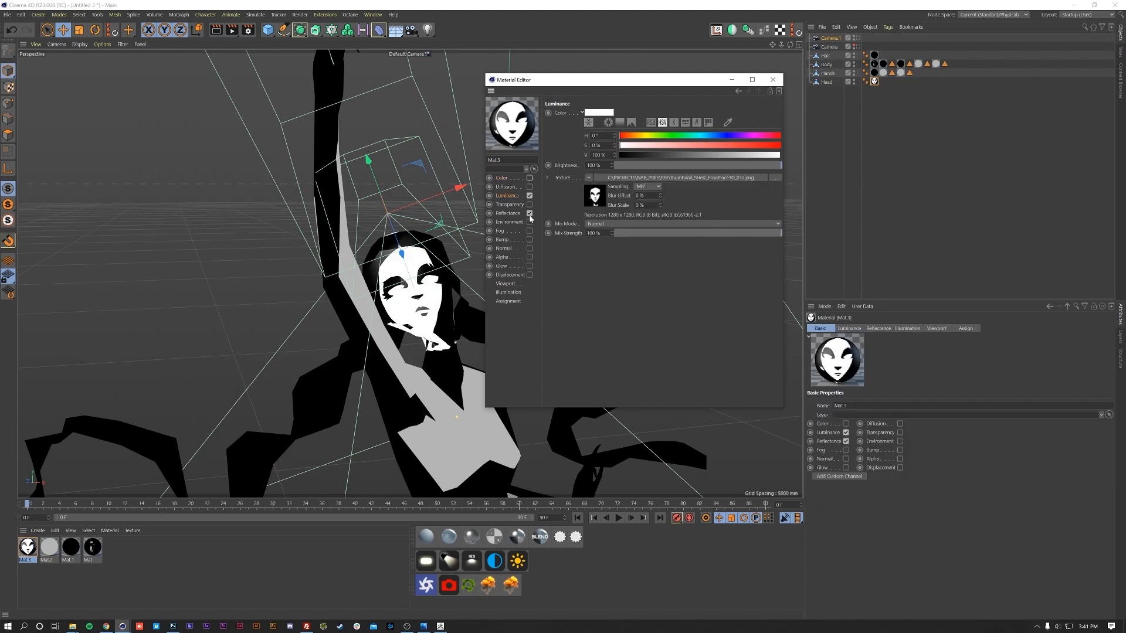
left_click(529, 214)
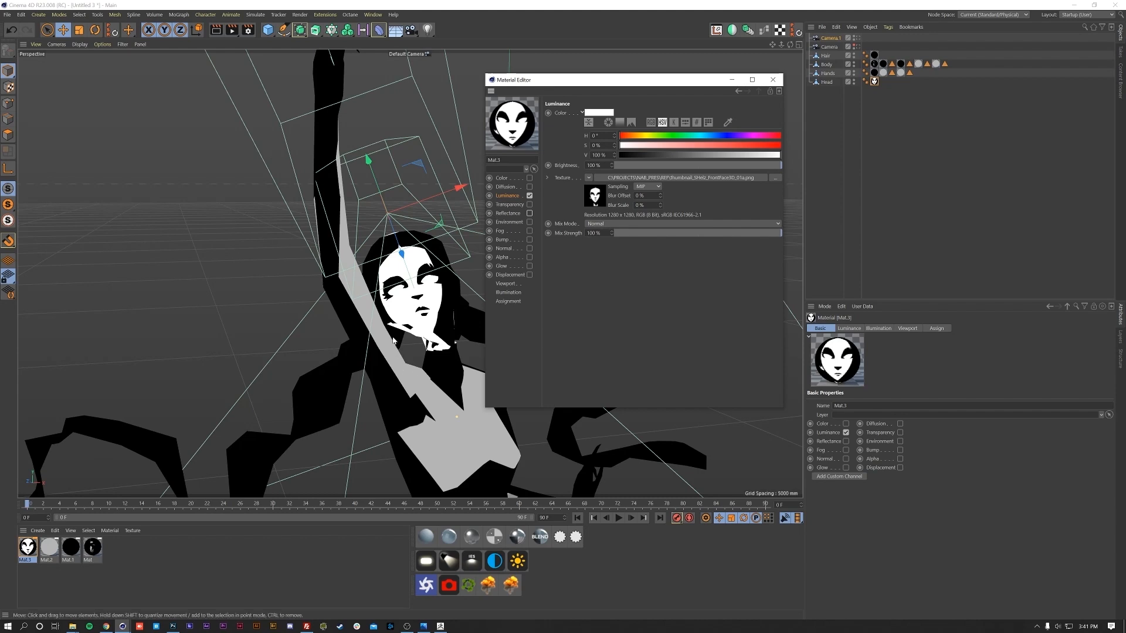
- Wrap Mat.3's Luminance face texture in a Layer shader and open the shader's properties
right_click_drag(417, 351, 472, 323, "alt")
middle_click_drag(472, 322, 370, 341, "alt")
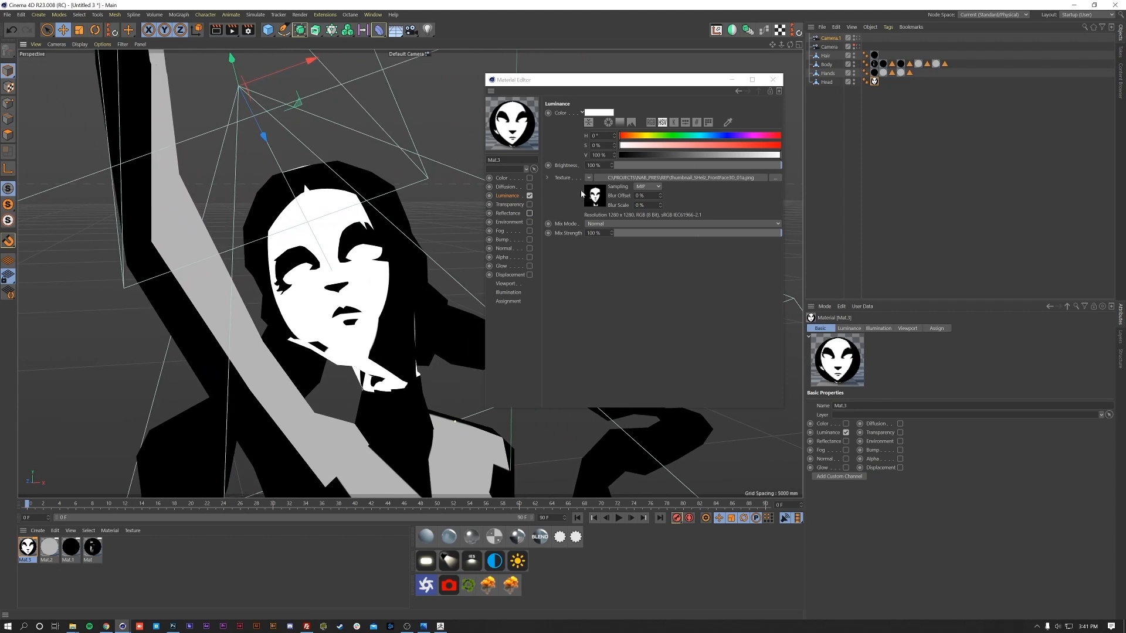
left_click(589, 178)
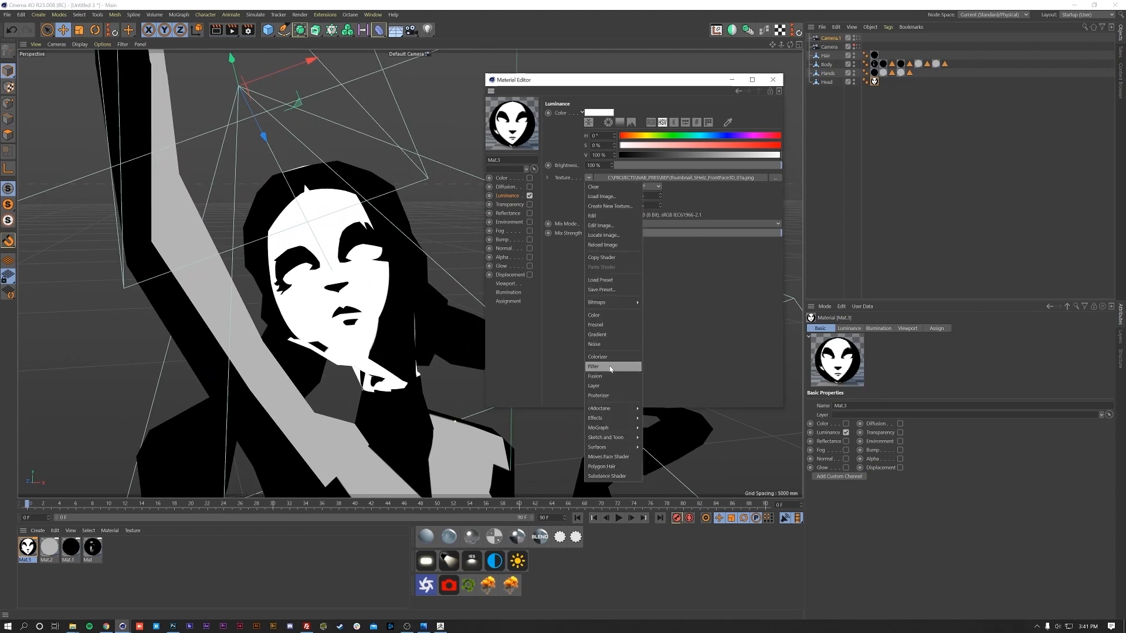
left_click(610, 385)
left_click(588, 177)
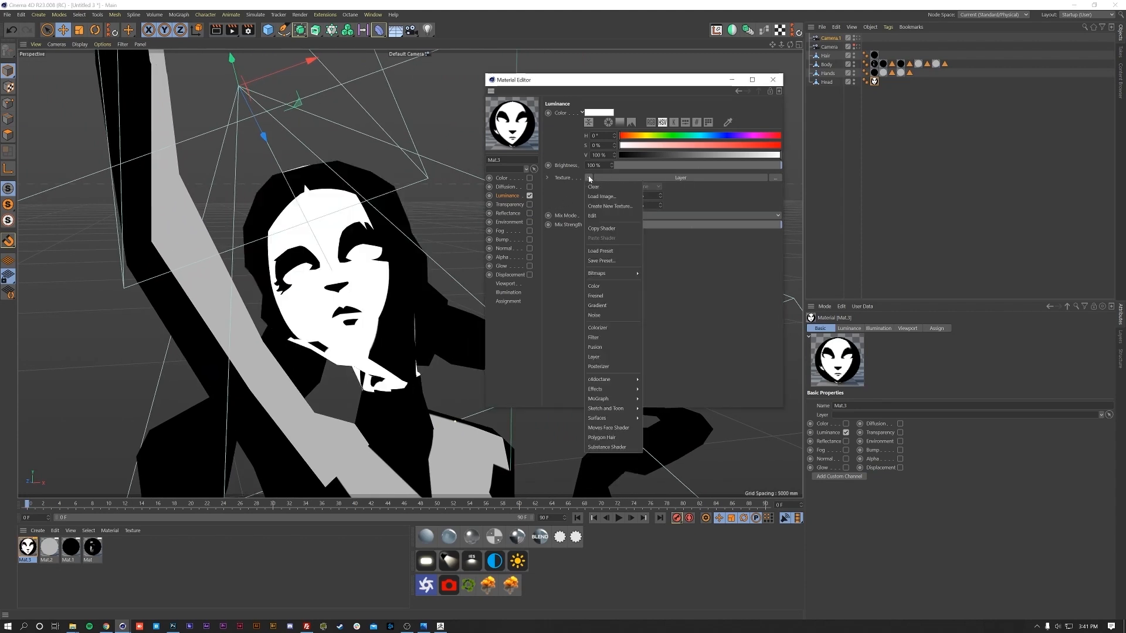
left_click(573, 190)
left_click(597, 194)
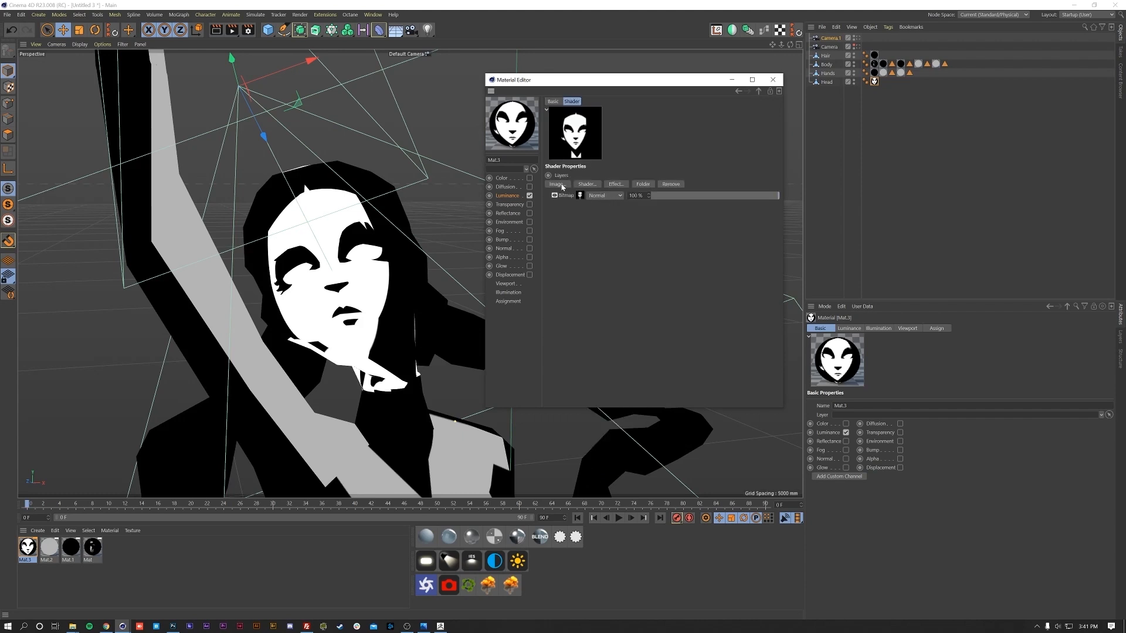
- Add a Color shader above the bitmap layer and sample its colour from the arm's light grey
left_click(588, 185)
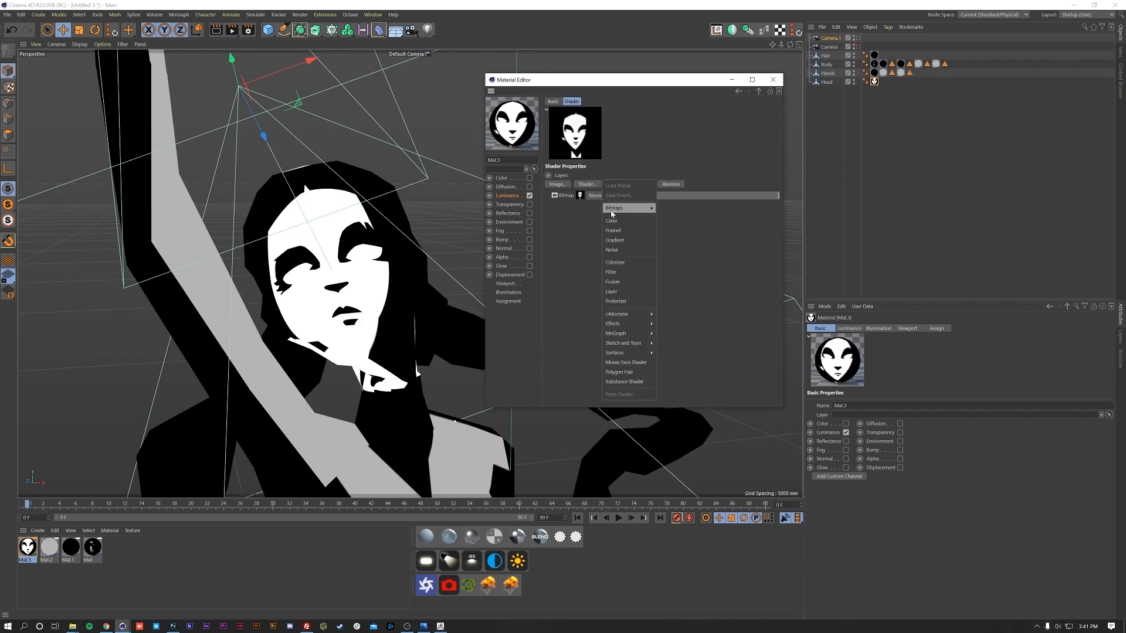
left_click(611, 220)
left_click(581, 196)
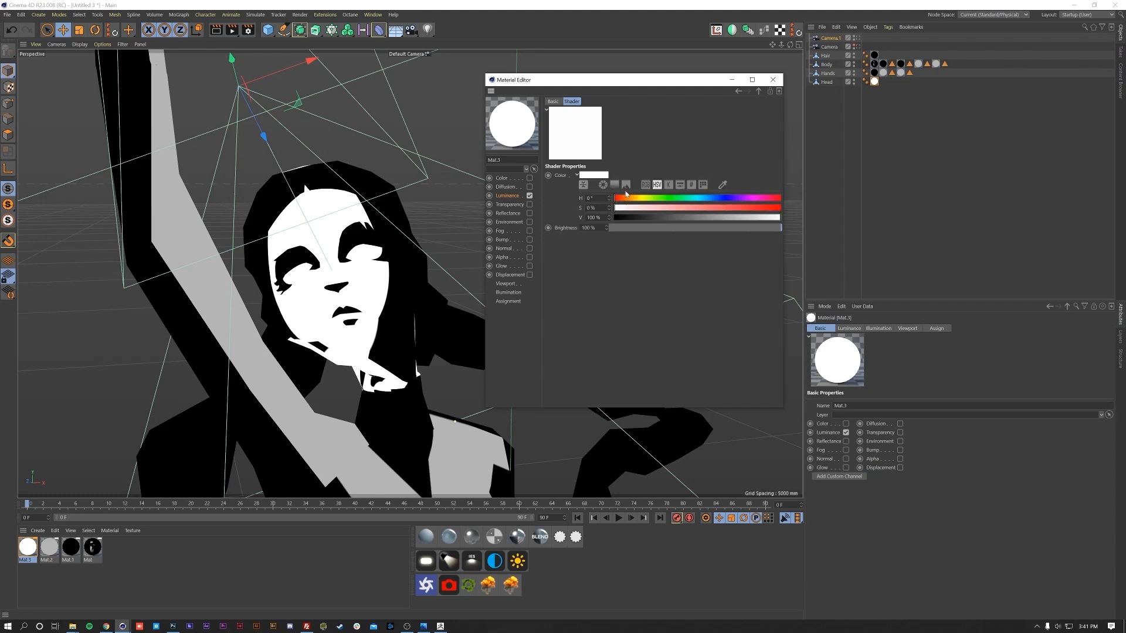
left_click(722, 185)
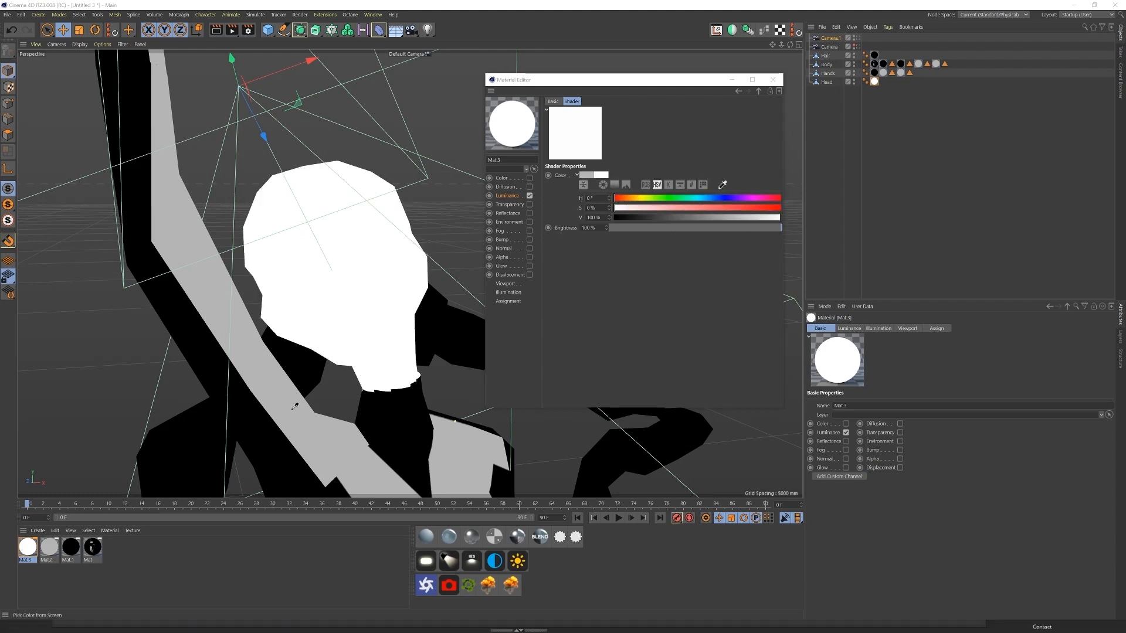
left_click(295, 405)
- Return to the Layer shader and set the Color layer's blend mode to Multiply
left_click(737, 92)
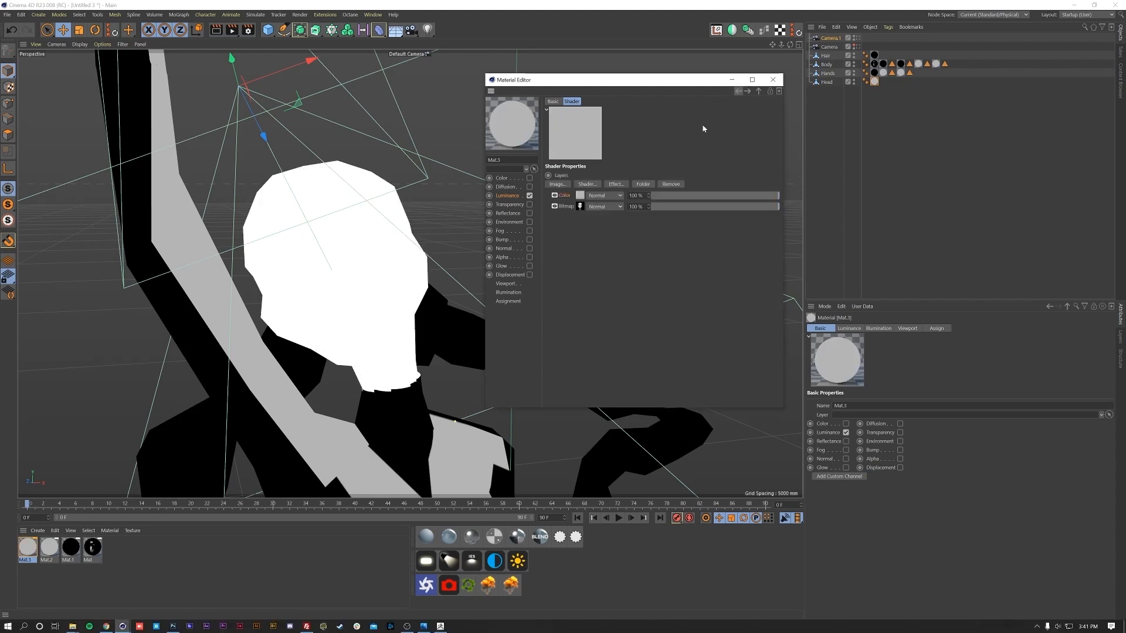
left_click(615, 198)
left_click(604, 228)
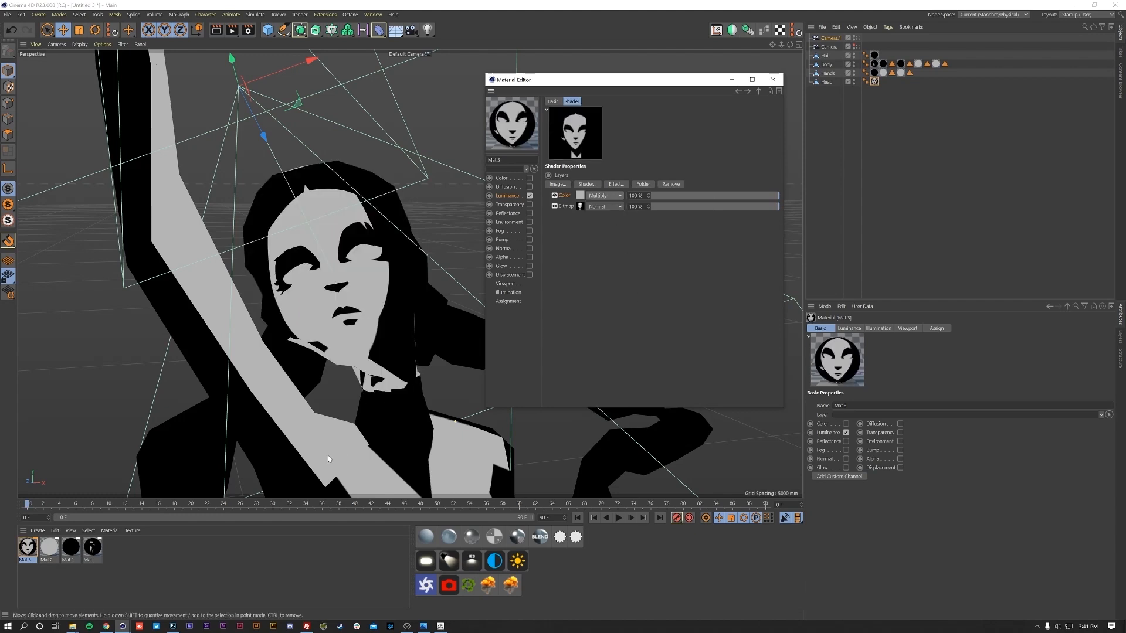
- Examine the projected face around the chin and jaw from several angles and close the Material Editor
right_click_drag(356, 428, 410, 378, "alt")
left_click_drag(408, 373, 382, 365, "alt")
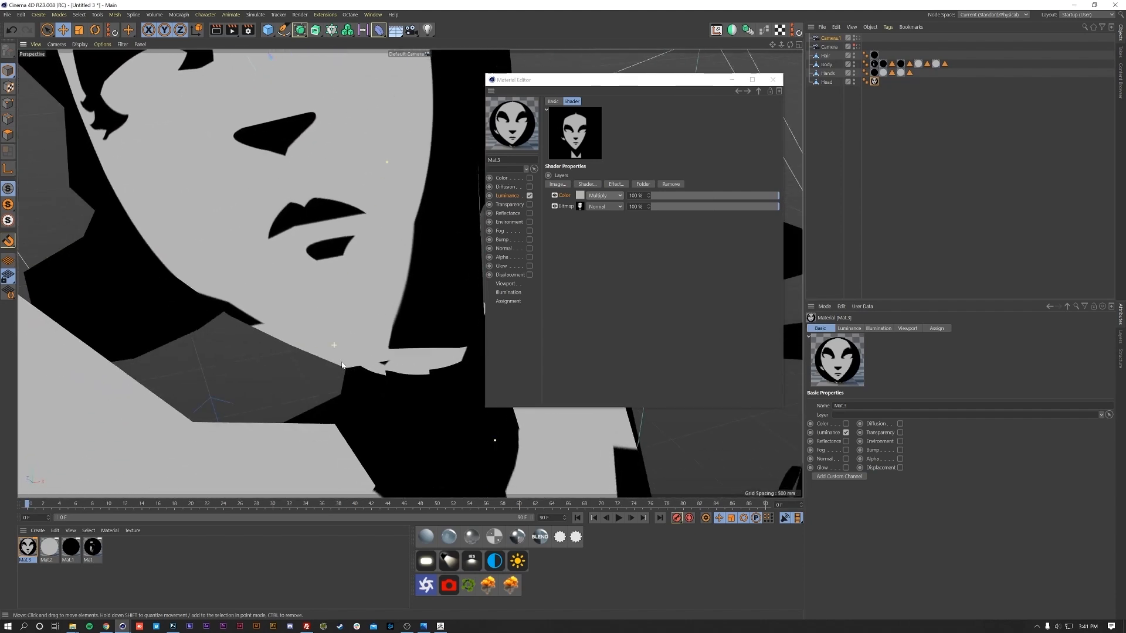
right_click_drag(382, 365, 298, 428, "alt")
middle_click_drag(359, 354, 330, 387, "alt")
left_click_drag(329, 387, 315, 353, "alt")
left_click(778, 82)
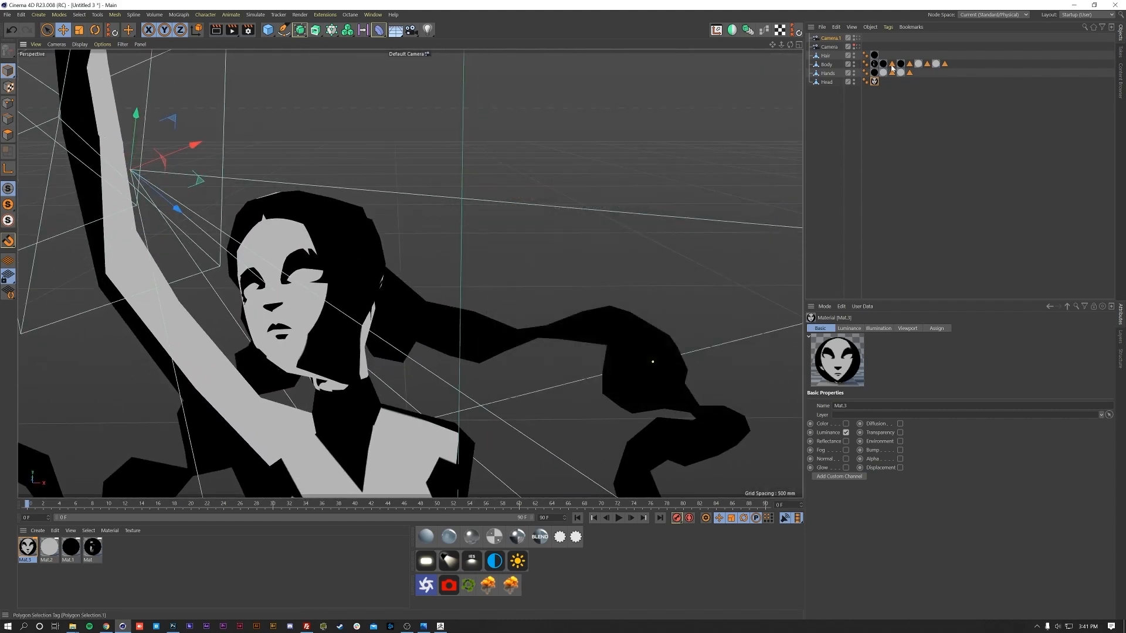
- Hide Camera.1 in the viewport, add a new camera, and reset its position and rotation to zero
left_click(854, 36)
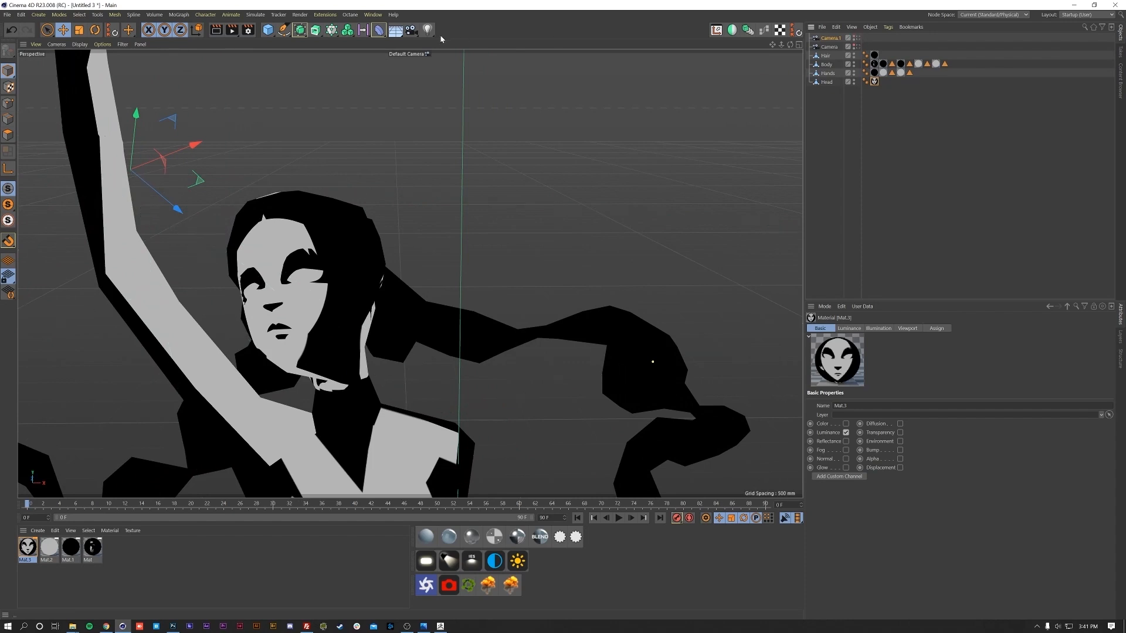
left_click(411, 31)
left_click_drag(437, 287, 402, 332, "alt")
right_click_drag(402, 331, 281, 460, "alt")
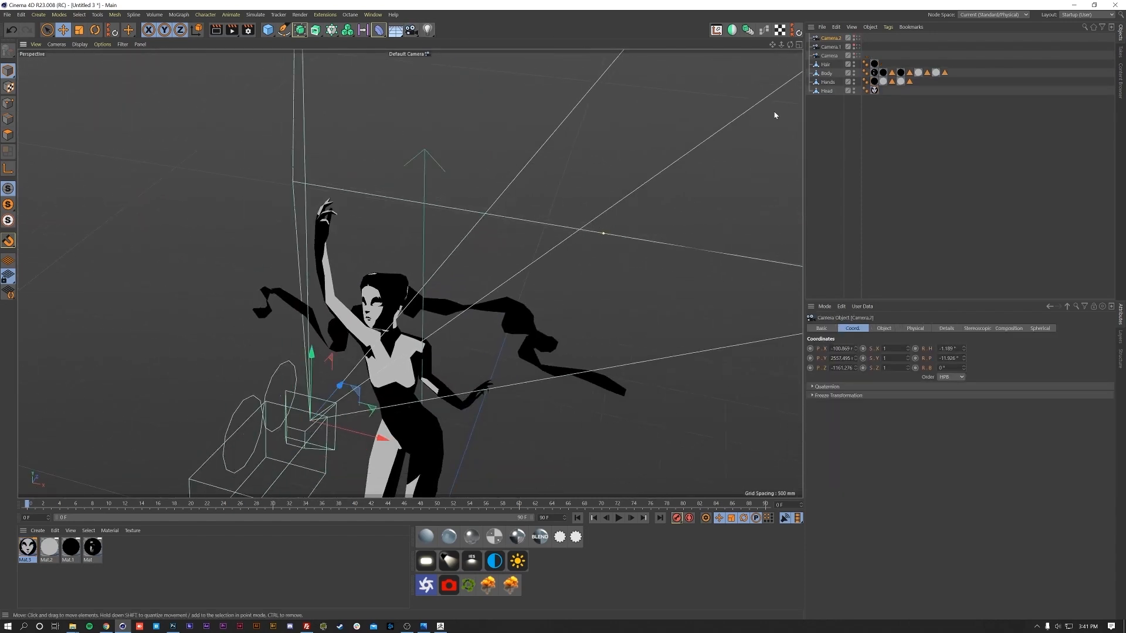
left_click(794, 30)
- Pull the new camera back to about Z -8172 mm and raise it to about Y 1804 mm
left_click_drag(410, 271, 300, 275, "alt")
right_click_drag(300, 275, 264, 405, "alt")
middle_click_drag(305, 384, 448, 215, "alt")
right_click_drag(447, 214, 414, 272, "alt")
left_click_drag(529, 196, 276, 272)
left_click_drag(192, 233, 176, 176)
left_click_drag(249, 212, 446, 170, "alt")
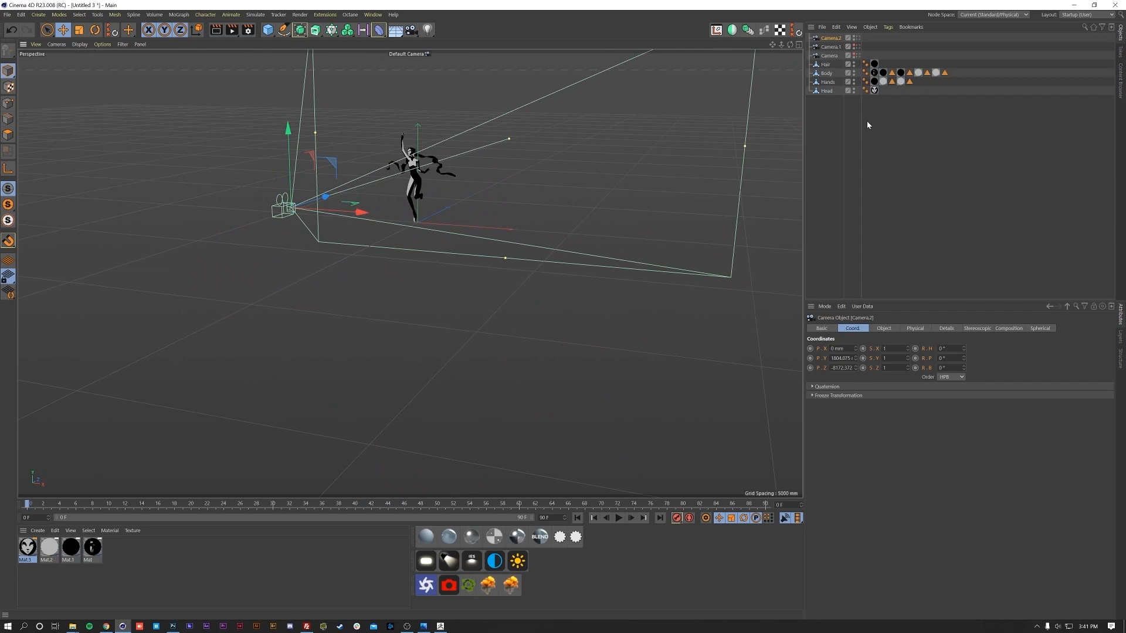
- Look through Camera.2, frame the full figure closer in the shot, and deselect the camera
left_click(857, 38)
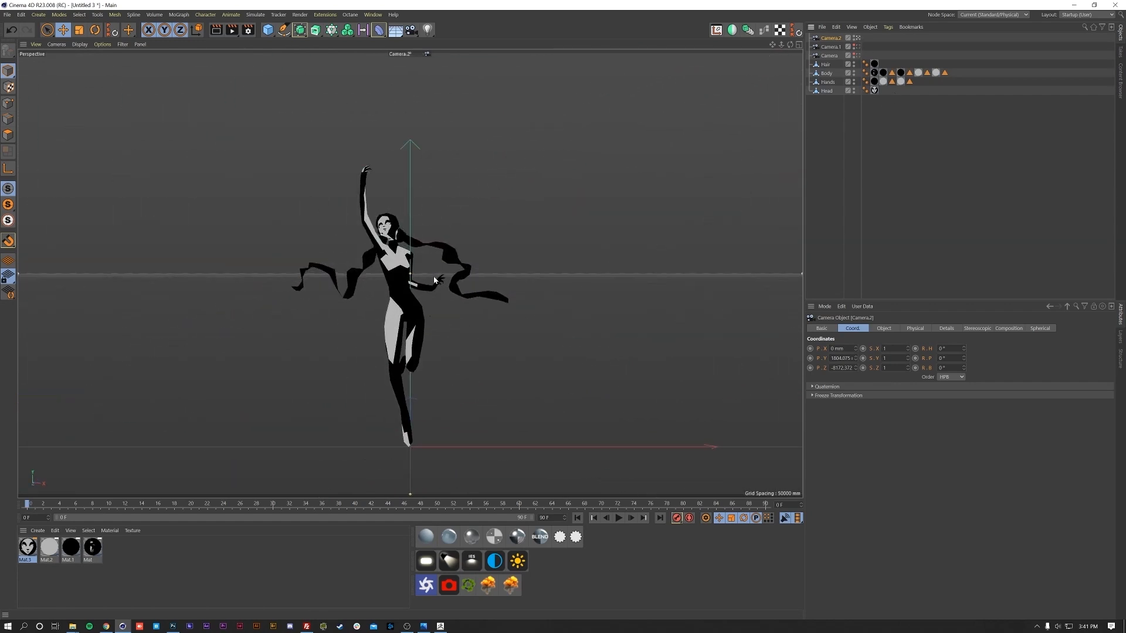
scroll(405, 314, "up", 4)
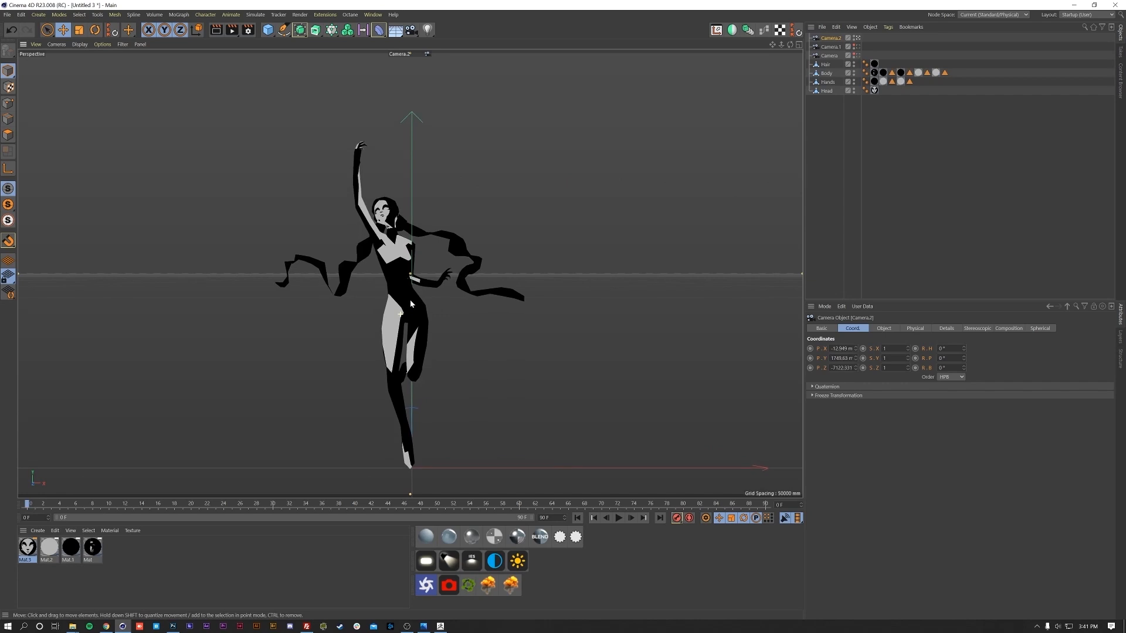
scroll(414, 286, "up", 4)
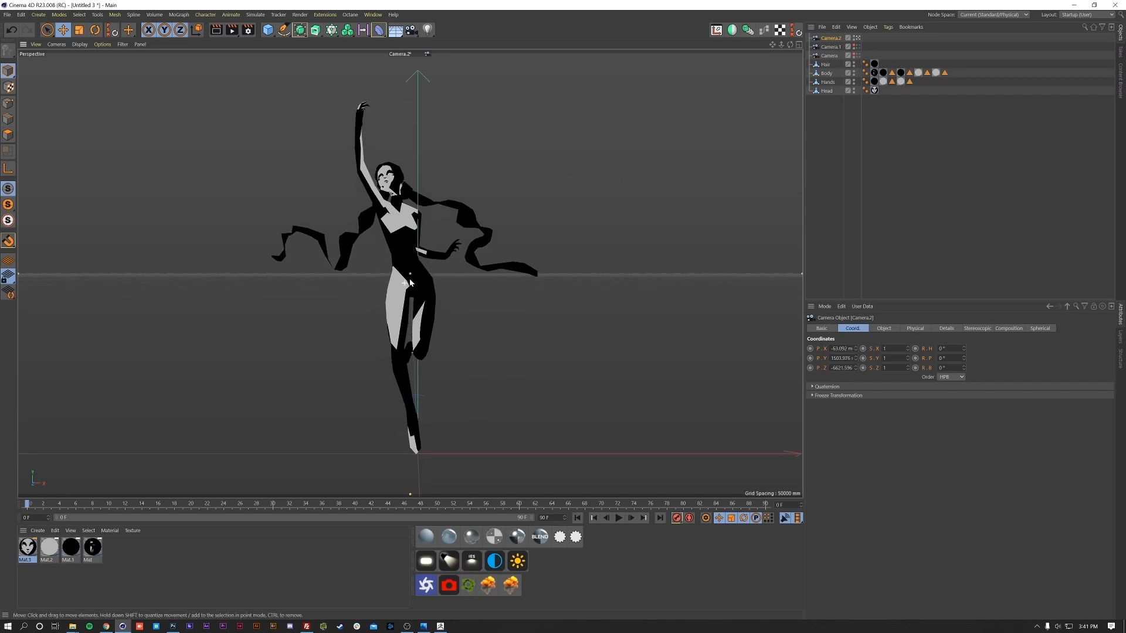
middle_click_drag(410, 281, 406, 282, "alt")
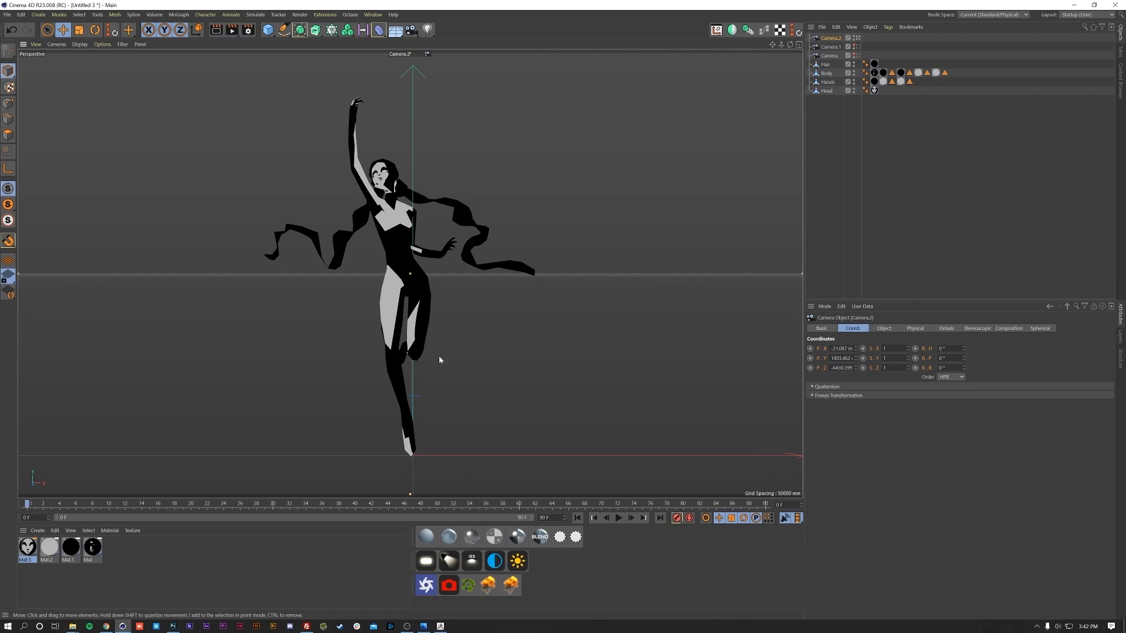
left_click(429, 258)
left_click(458, 310)
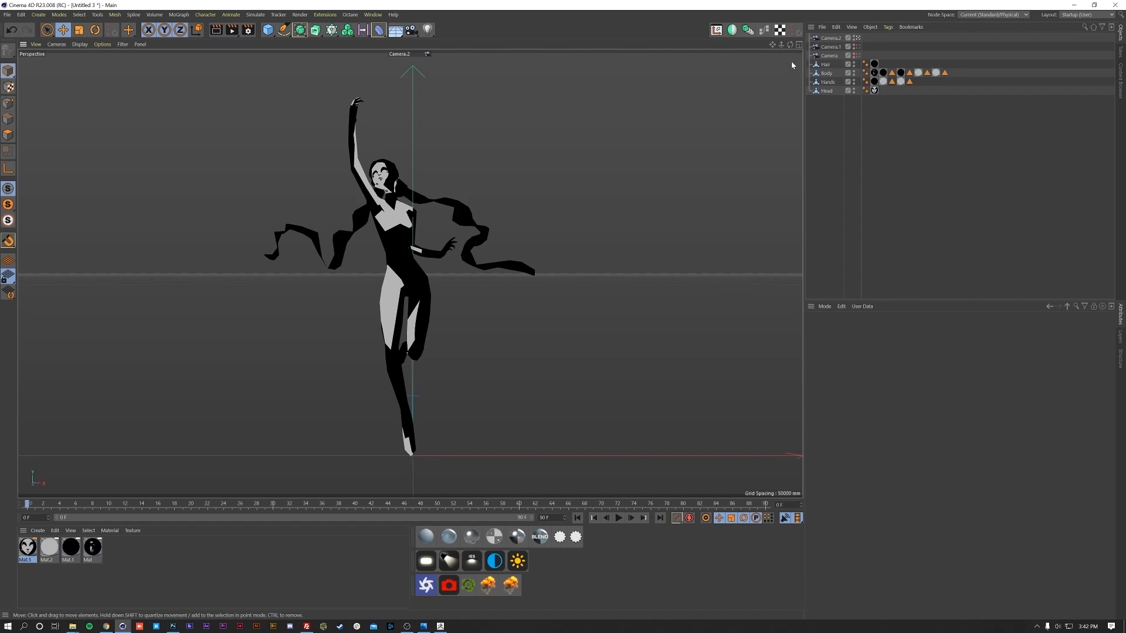
- Move and rotate Camera.1 so its projected face turns towards the Camera.2 view, and hide Camera.1 in the viewport
left_click(830, 47)
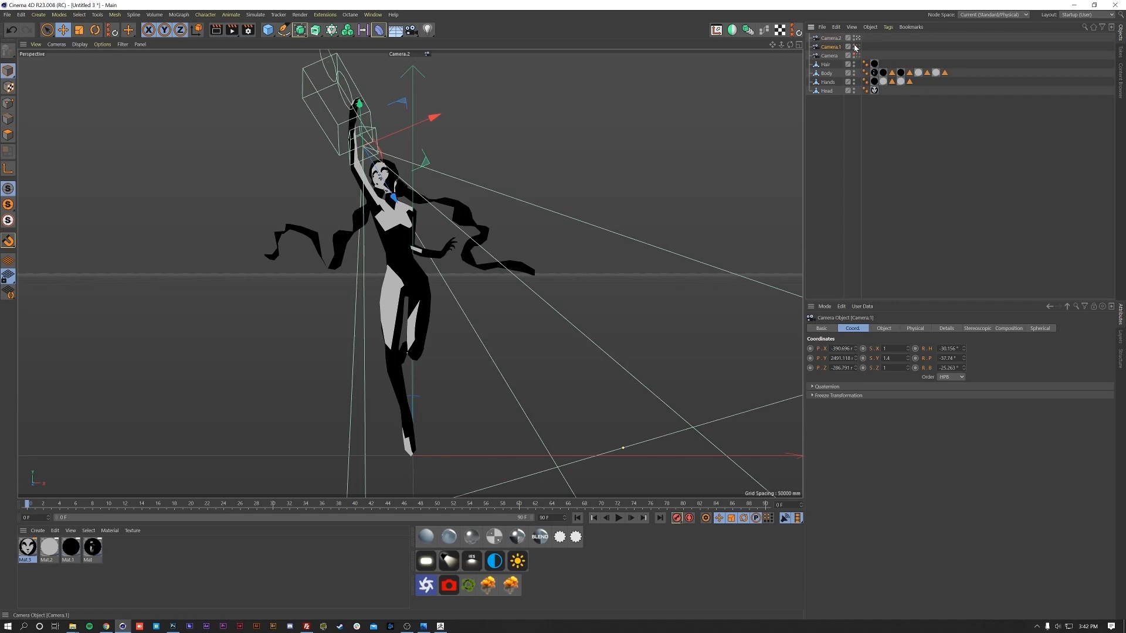
left_click_drag(425, 115, 430, 117)
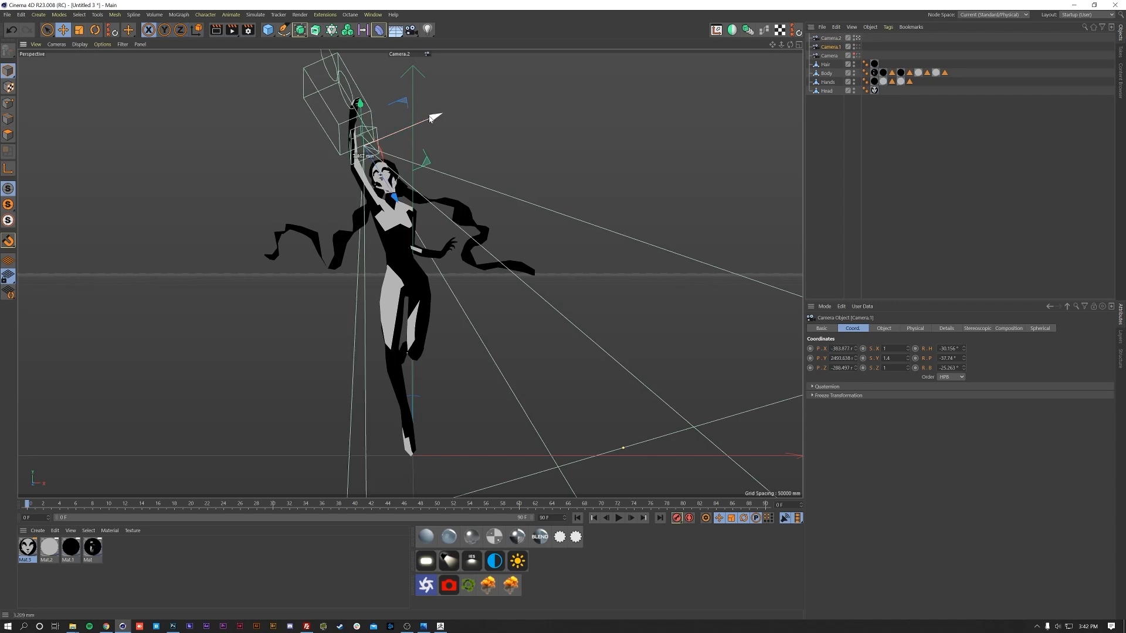
key("r")
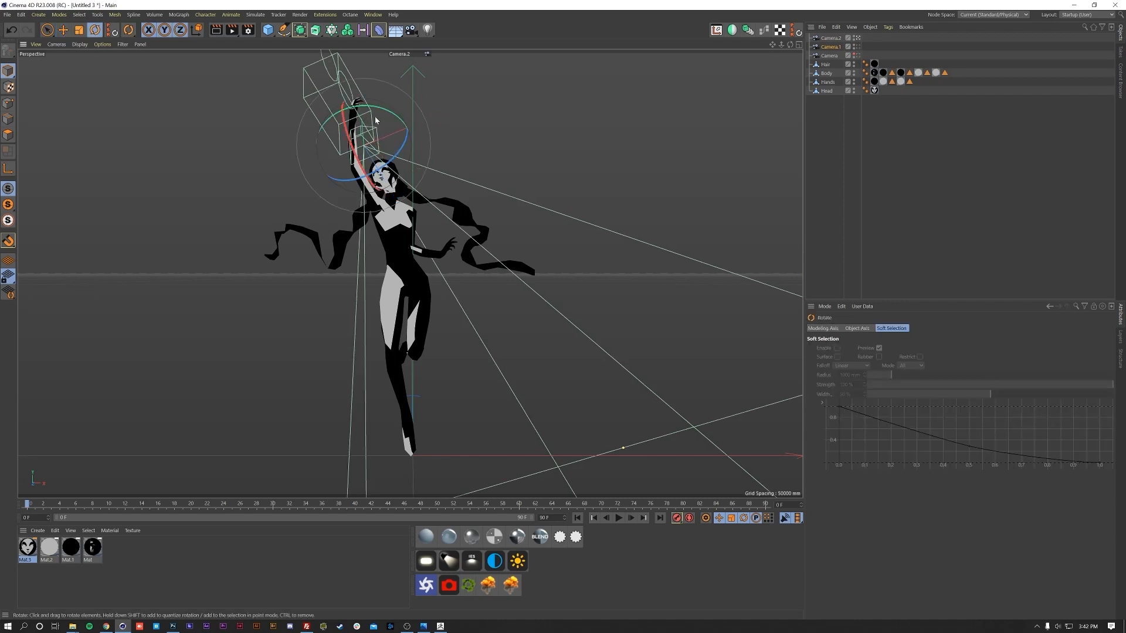
left_click_drag(347, 125, 371, 115)
key("e")
key("r")
key("e")
left_click(361, 138)
key("r")
left_click_drag(361, 139, 371, 166)
key("e")
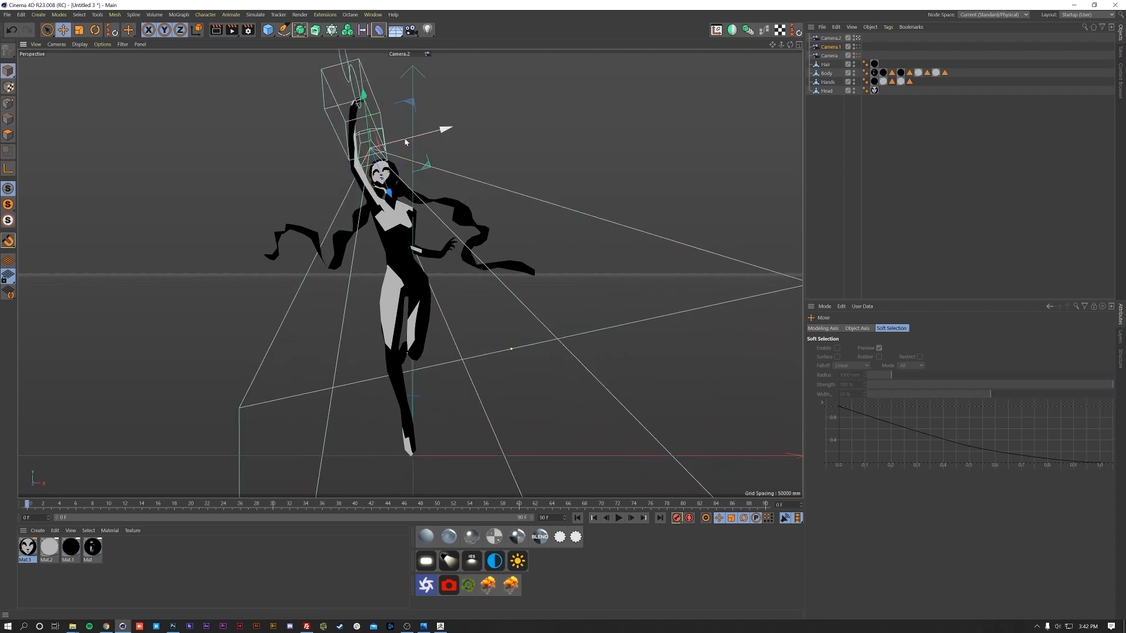
left_click(727, 249)
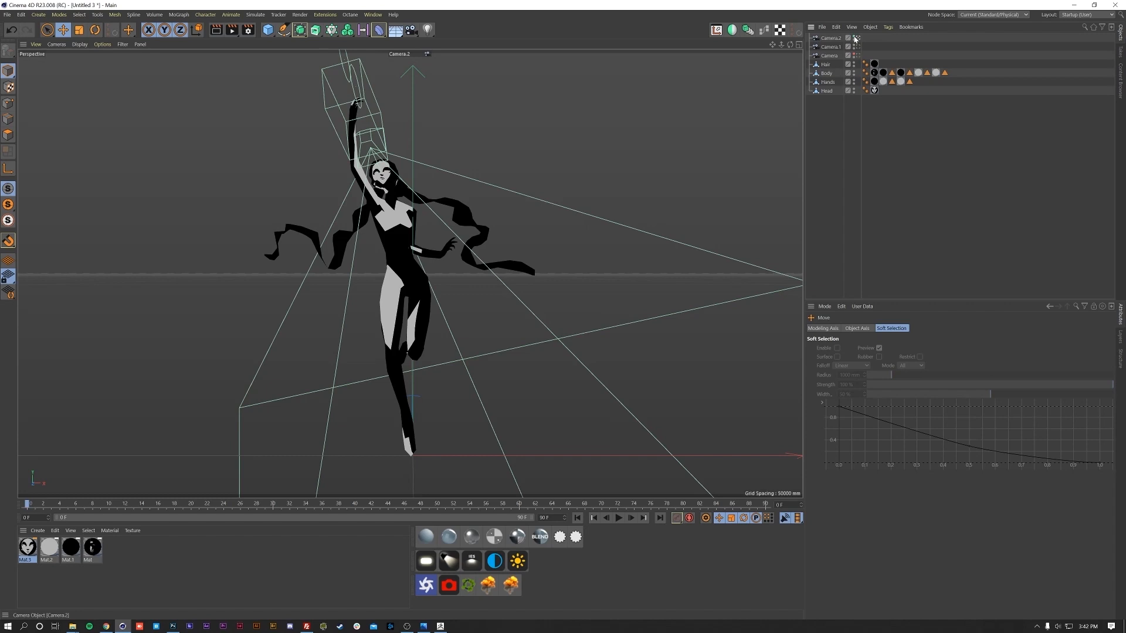
left_click(854, 45)
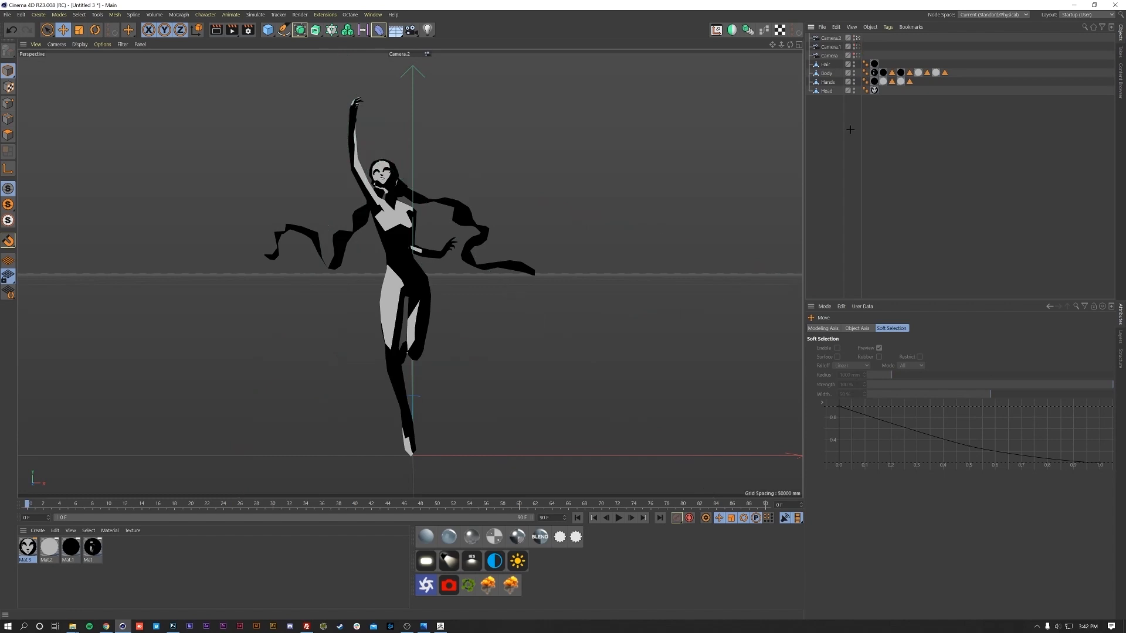
- Leave the Camera.2 view and select the Head object for polygon editing with the Live Selection tool
left_click(859, 39)
scroll(413, 161, "up", 10)
middle_click_drag(275, 272, 274, 342, "alt")
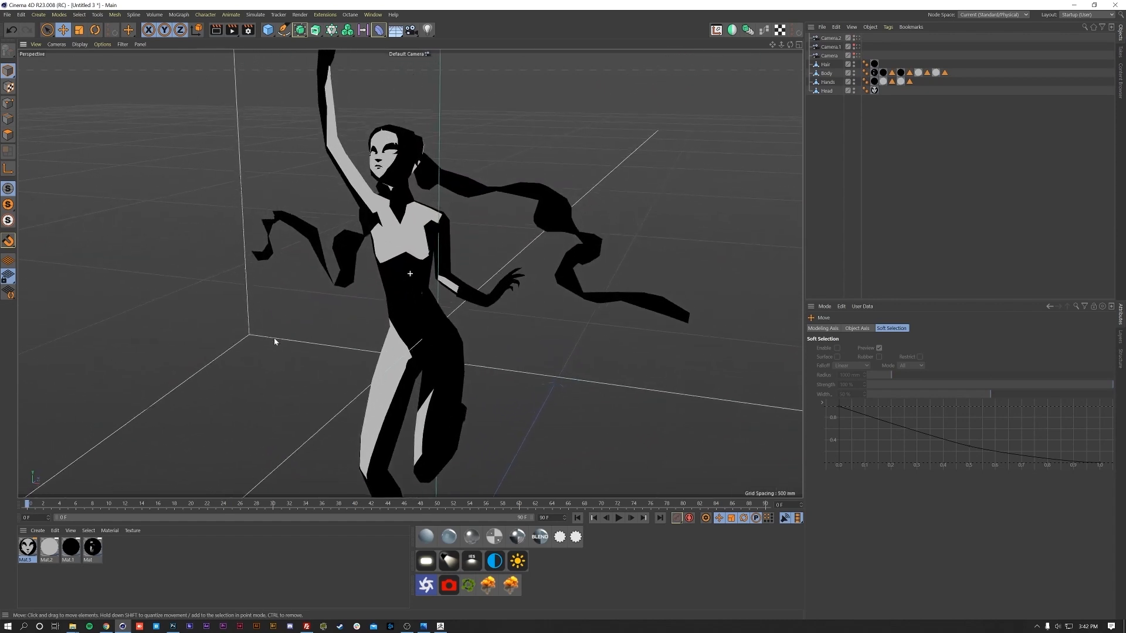
scroll(427, 156, "up", 6)
left_click(393, 149)
left_click_drag(393, 149, 408, 174, "alt")
scroll(403, 166, "up", 3)
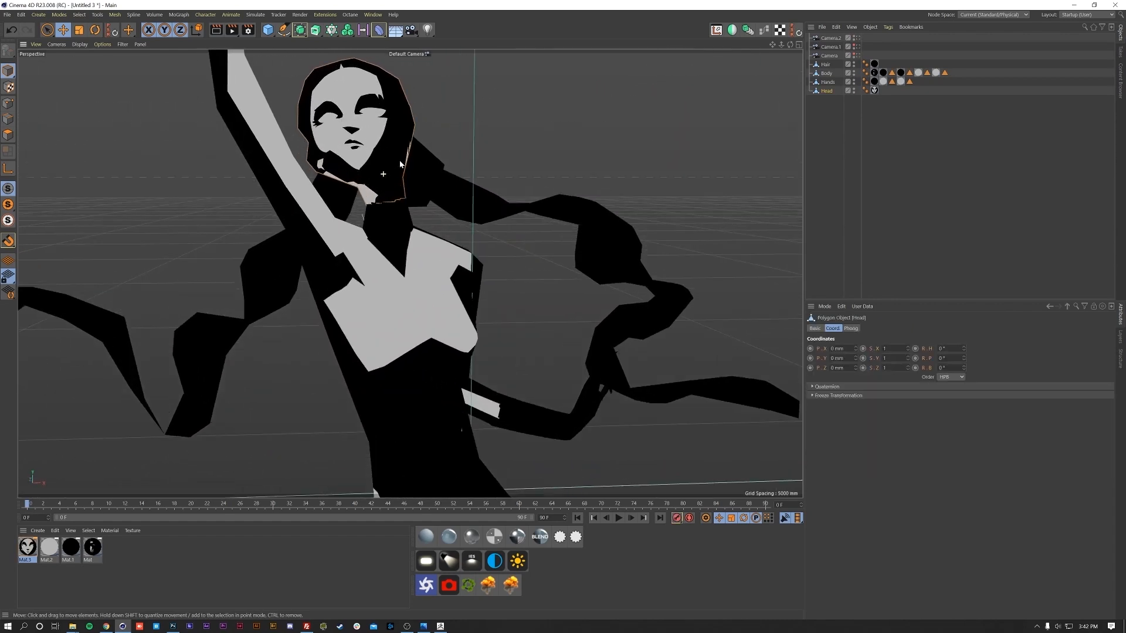
scroll(401, 164, "up", 2)
left_click(9, 135)
left_click_drag(310, 233, 338, 179, "alt")
key("9")
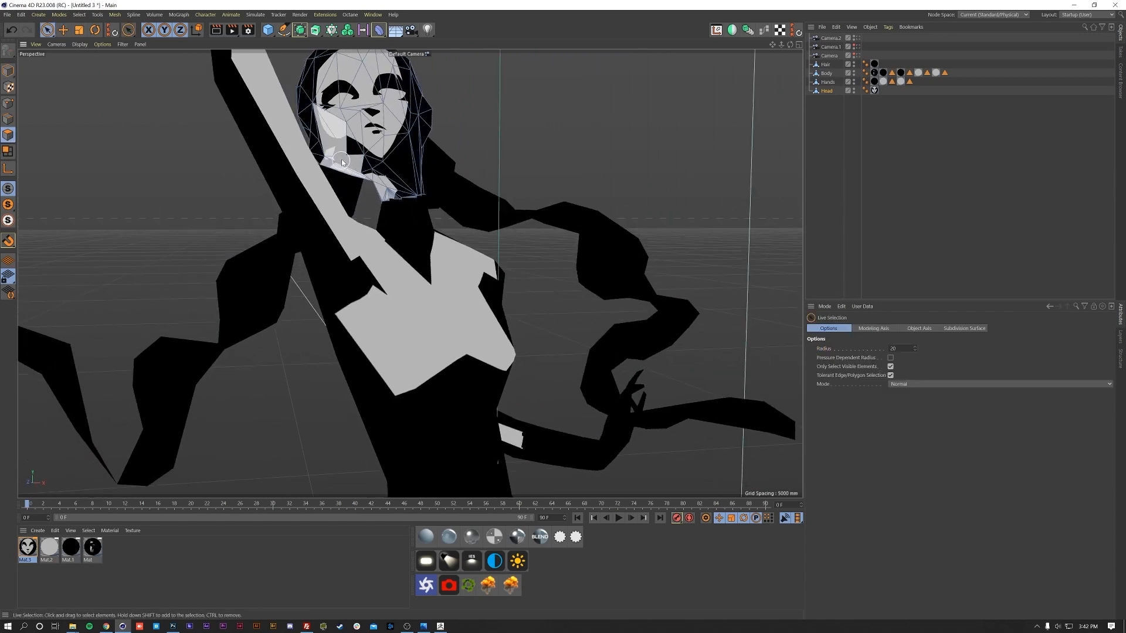
- Select the polygons along the underside of the chin and jaw on both sides of the head
left_click_drag(336, 173, 392, 189)
left_click_drag(409, 165, 305, 169, "alt")
middle_click_drag(502, 147, 423, 197, "alt")
left_click_drag(431, 197, 376, 196, "alt")
mouse_move(404, 194)
left_mouse_down("shift")
mouse_move(463, 129)
mouse_move(255, 161)
left_mouse_up("shift")
mouse_move(499, 157)
left_mouse_down("shift")
mouse_move(528, 135)
mouse_move(546, 199)
mouse_move(565, 220)
mouse_move(539, 212)
left_mouse_up("shift")
left_click_drag(538, 212, 595, 167, "alt")
mouse_move(488, 242)
left_mouse_down("shift")
mouse_move(469, 235)
mouse_move(434, 302)
mouse_move(367, 284)
mouse_move(410, 254)
left_mouse_up("shift")
left_click_drag(521, 250, 418, 258, "alt")
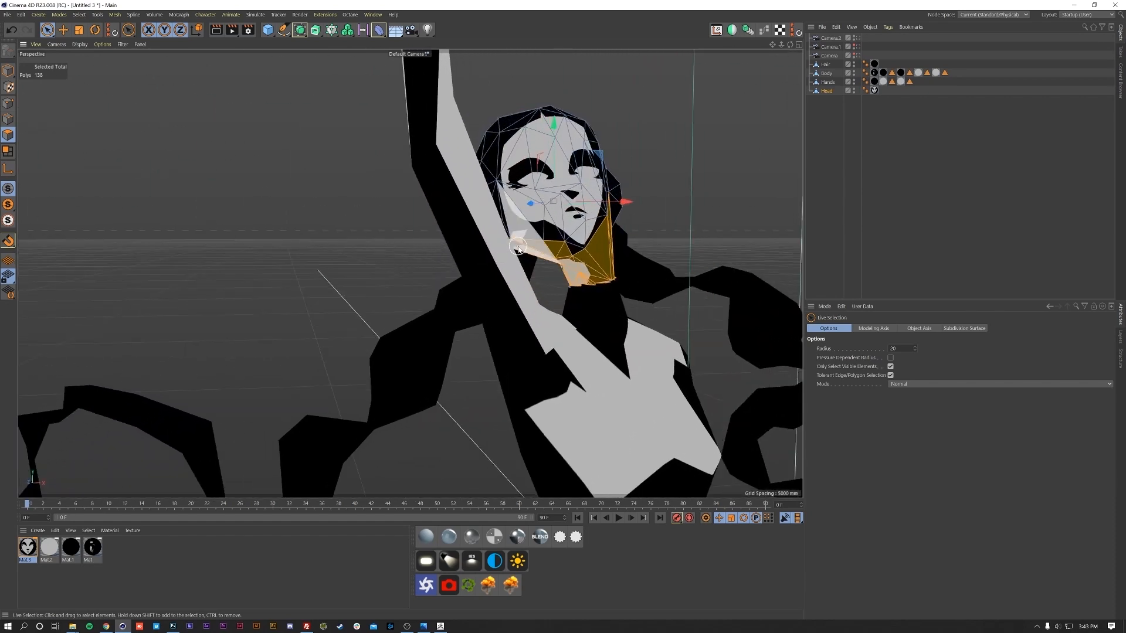
scroll(516, 243, "up", 4)
left_click(508, 230, "shift")
scroll(567, 280, "down", 2)
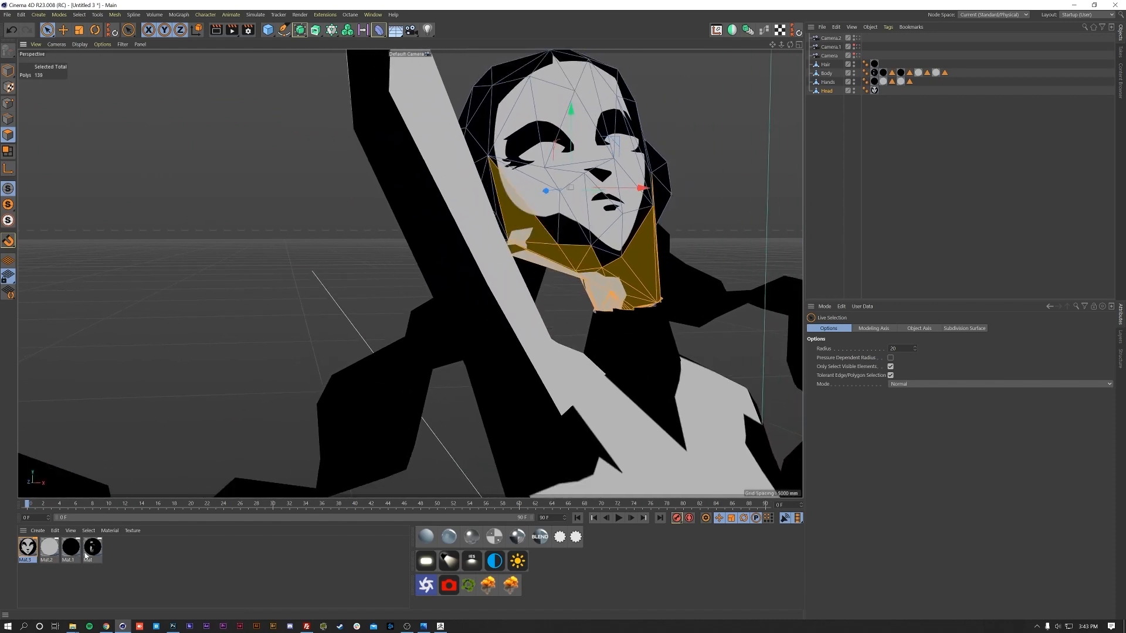
- Apply the flat black material to the selected chin and jaw polygons and switch back to the Camera.2 view
left_click_drag(560, 247, 561, 248)
left_click(874, 250)
left_click_drag(680, 242, 583, 252, "alt")
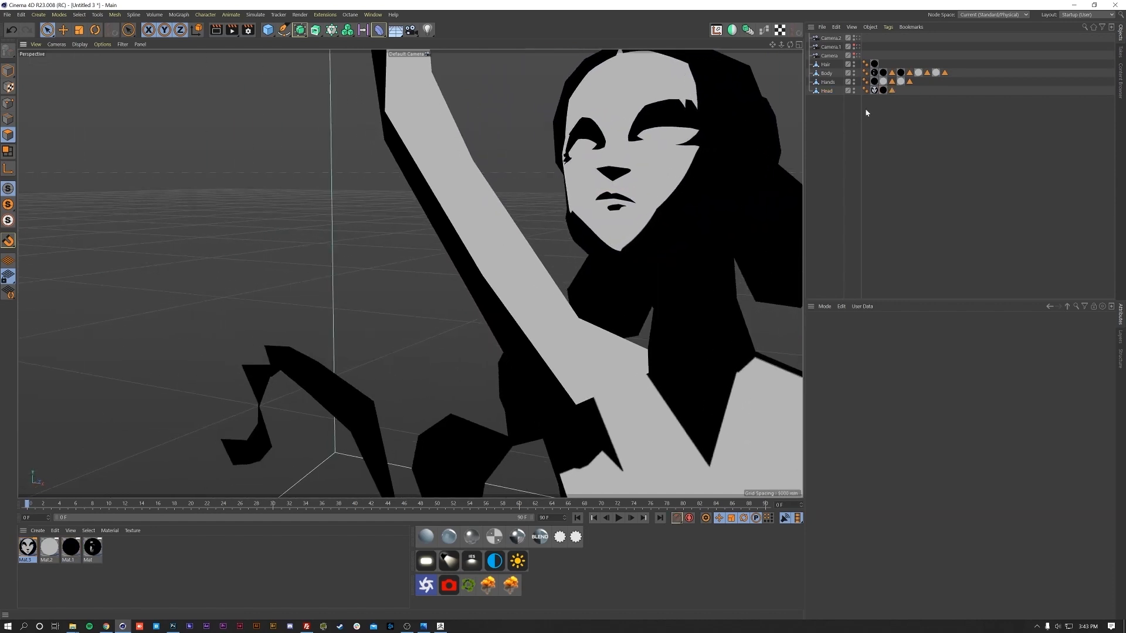
left_click(858, 38)
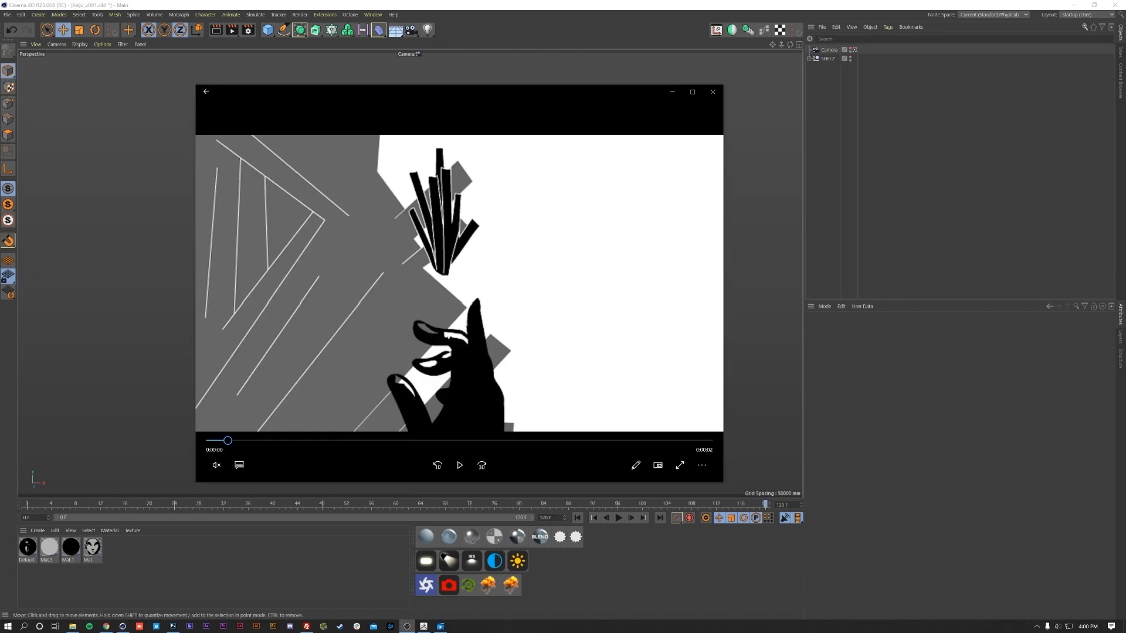
- Examine the KaijuKOOL_Board_Shelz02_Turn reference animation through to its final frame and minimise the video player
left_click_drag(229, 441, 655, 441)
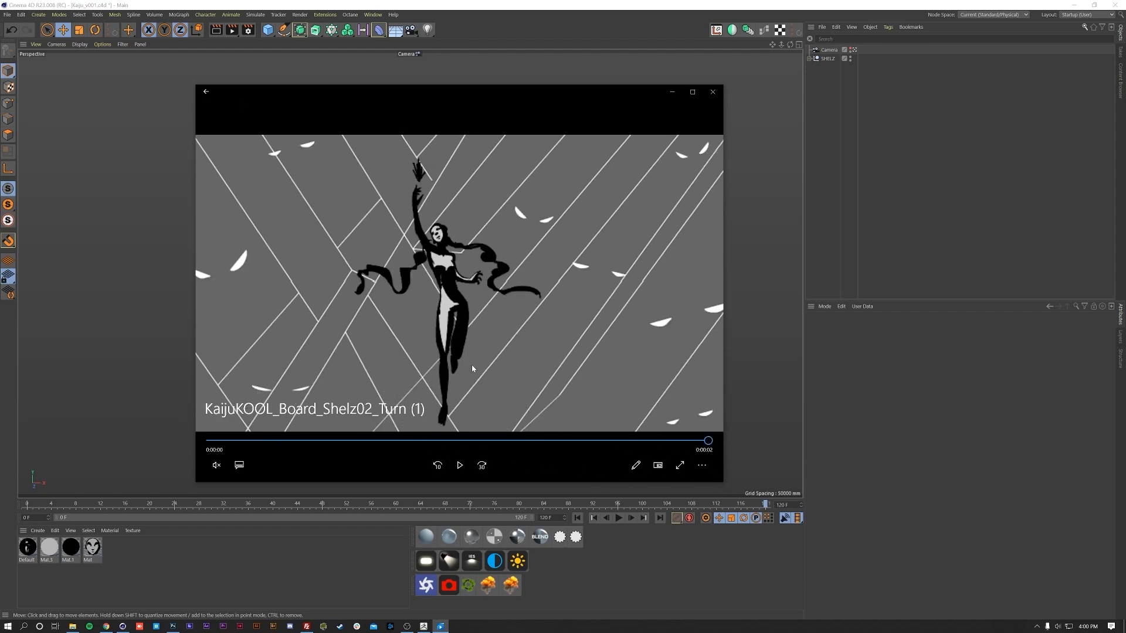
left_click_drag(595, 442, 761, 441)
left_click(668, 92)
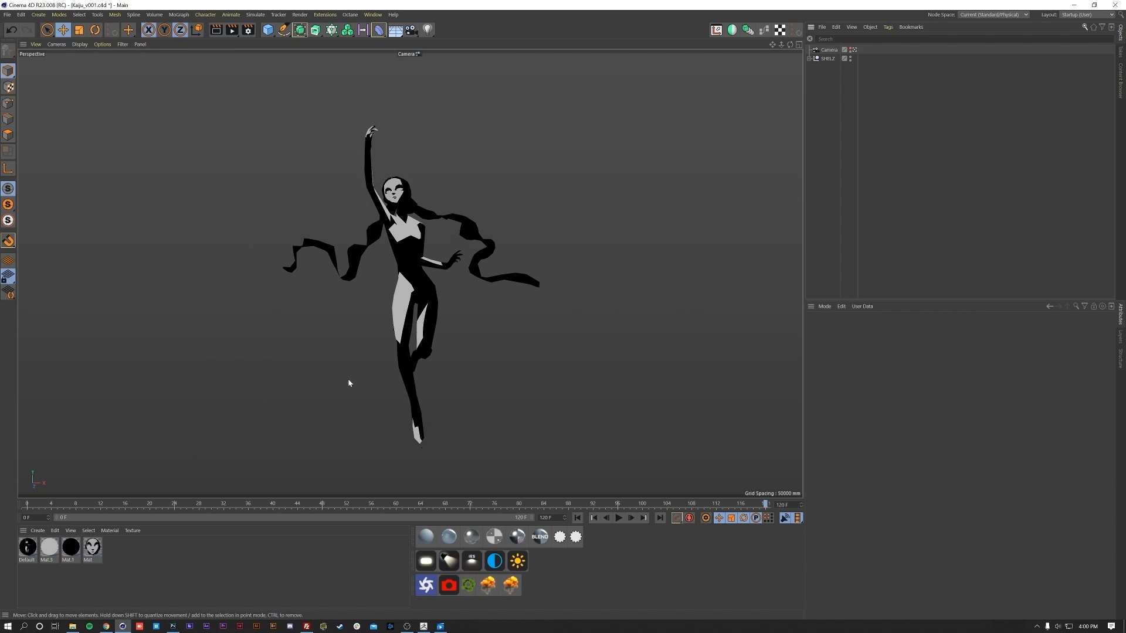
- Rename the scene camera CamB, duplicate it above, and name the copy CamA
left_click(829, 50)
double_click(830, 50)
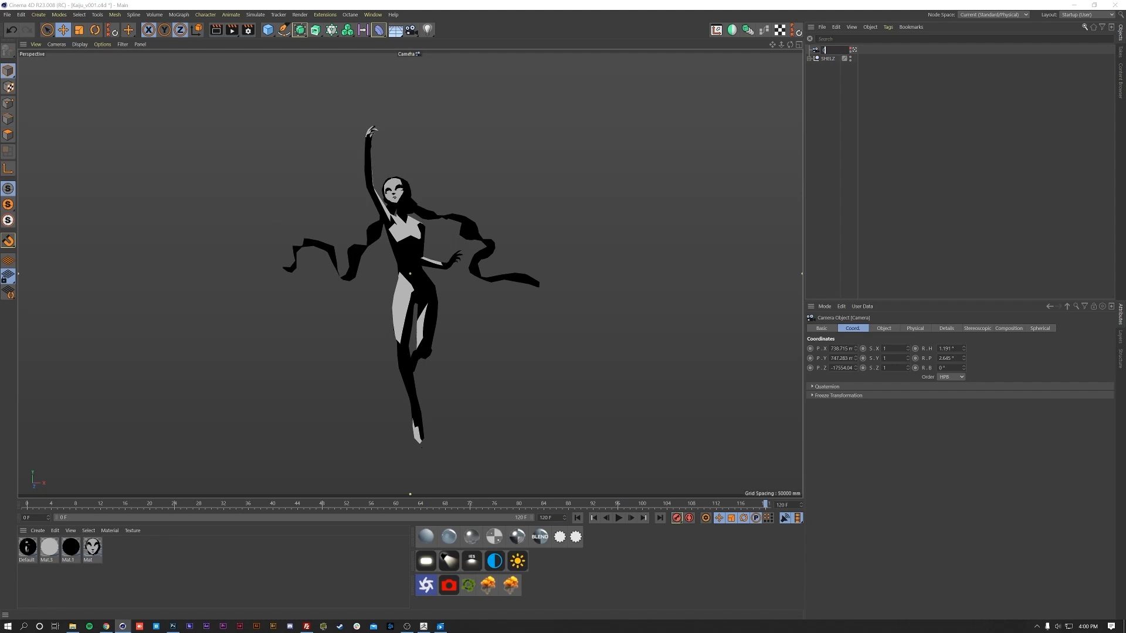
type("CamB")
key("Return")
left_click_drag(831, 51, 829, 47, "ctrl")
double_click(831, 51)
type("CamA")
key("Return")
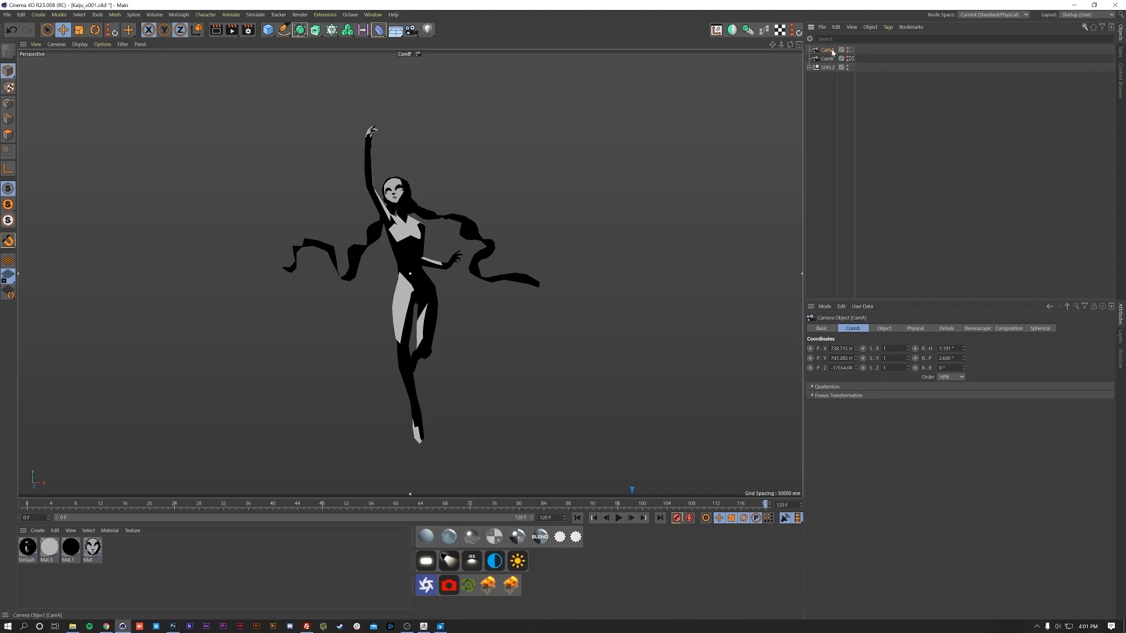
- Set up a free perspective view around the figure and make CamA and CamB visible in the viewport
middle_click(75, 269)
middle_click(432, 277)
middle_click_drag(493, 267, 557, 392, "alt")
right_click_drag(557, 392, 418, 424, "alt")
middle_click_drag(449, 366, 446, 400, "alt")
left_click_drag(447, 399, 530, 347, "alt")
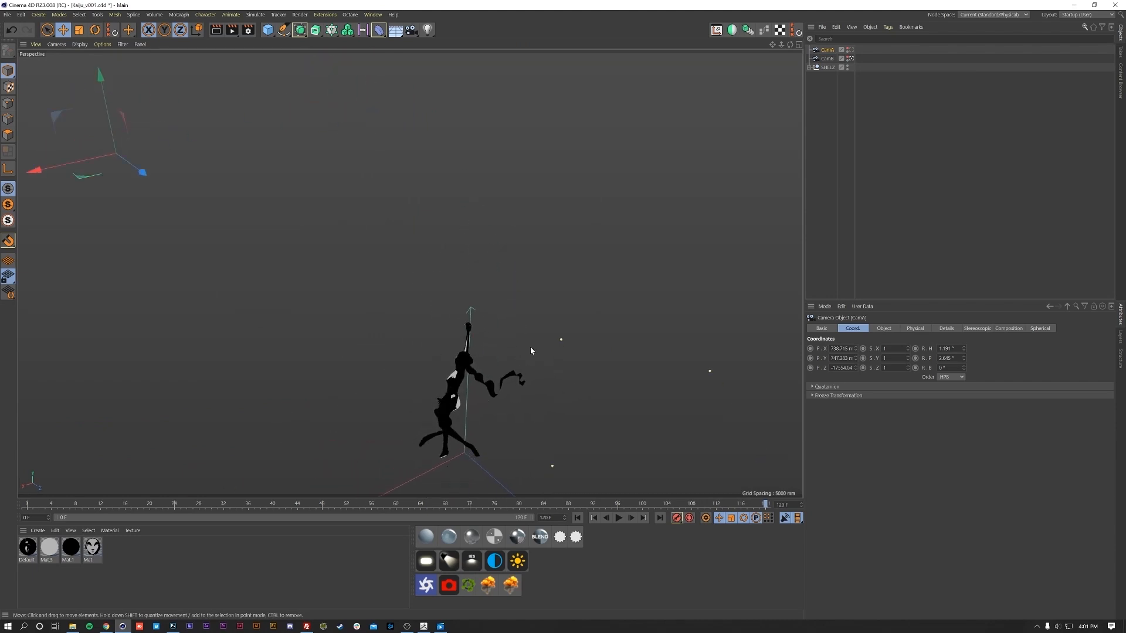
left_click_drag(847, 57, 846, 50, "alt")
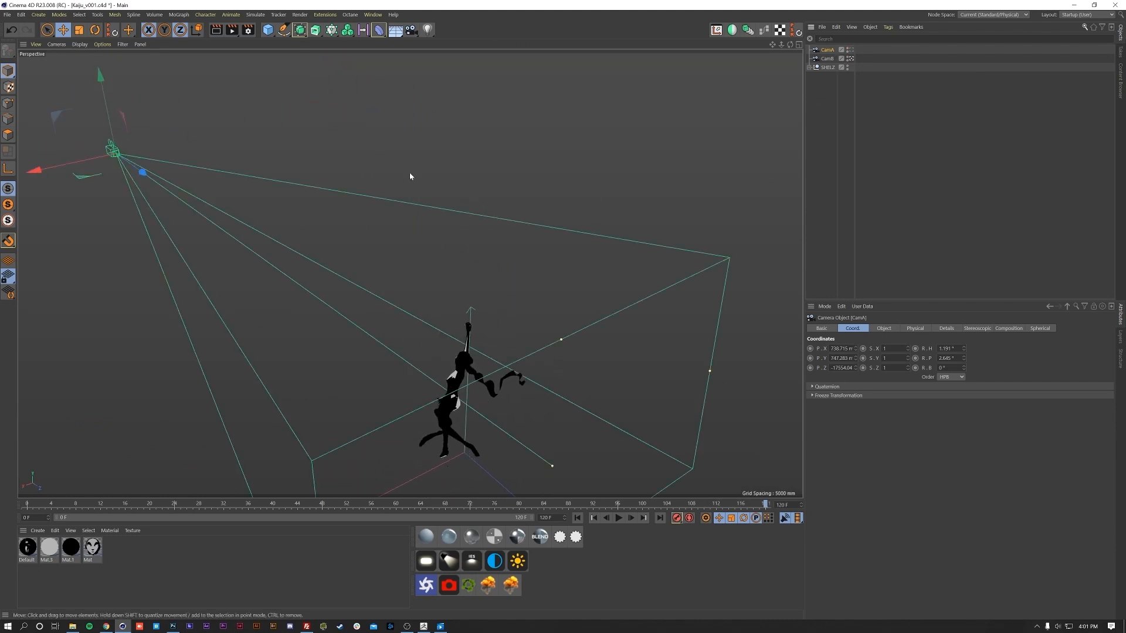
- Move CamA close to the raised hand at about X 398, Y 2807, Z -1184 mm and look through it in a two-view layout
left_click_drag(144, 174, 484, 333)
left_click_drag(401, 295, 400, 232)
left_click_drag(439, 326, 443, 328)
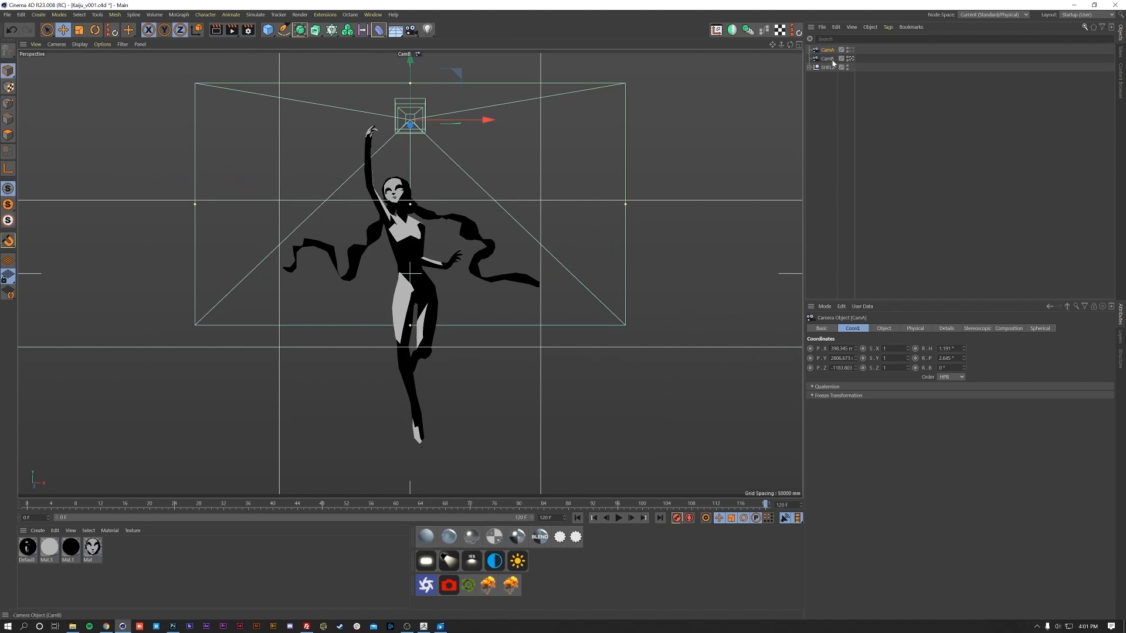
left_click(851, 50)
middle_click(470, 258)
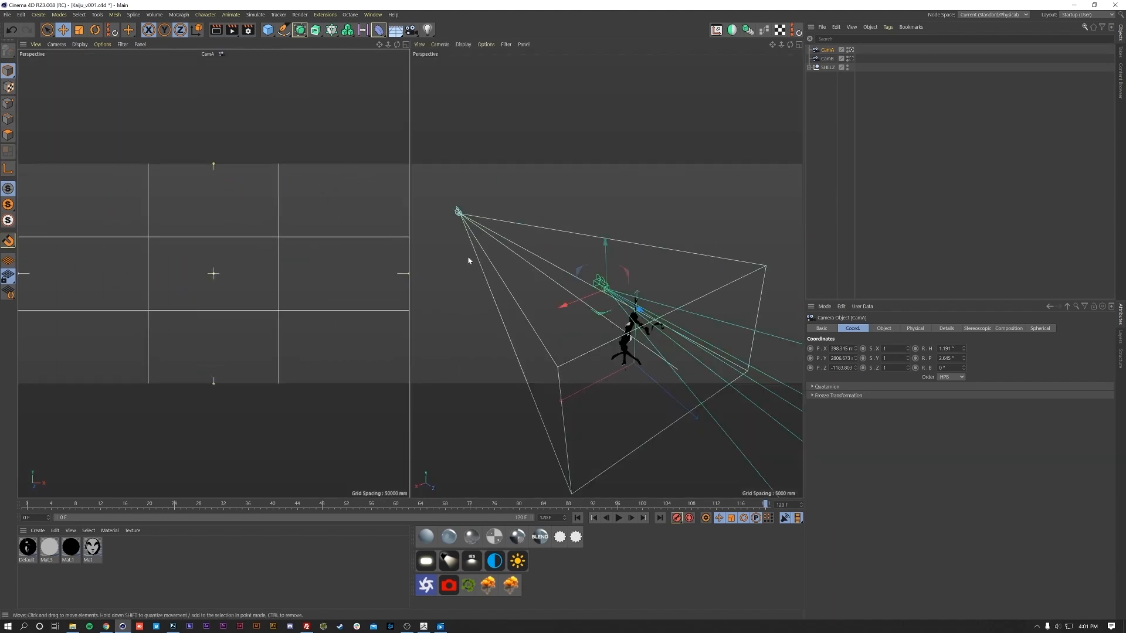
- Zoom in on the black-and-white figure in an enlarged Perspective view, expand its hierarchy and select the SHELZ null
middle_click(645, 298)
scroll(461, 344, "up", 6)
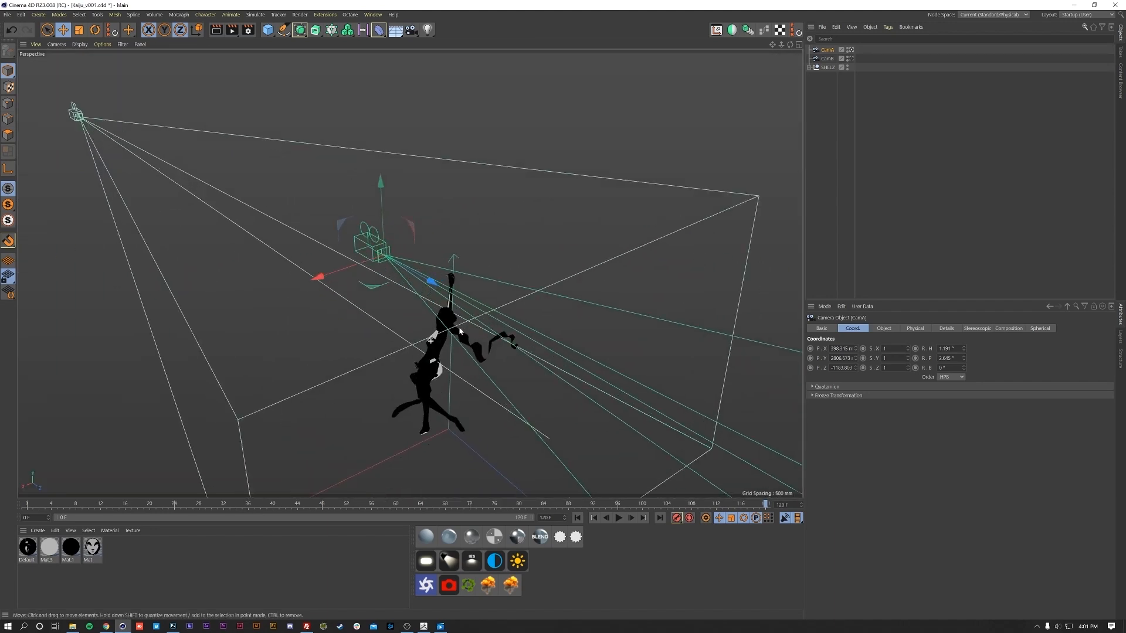
left_click_drag(460, 344, 447, 405, "alt")
left_click(462, 342)
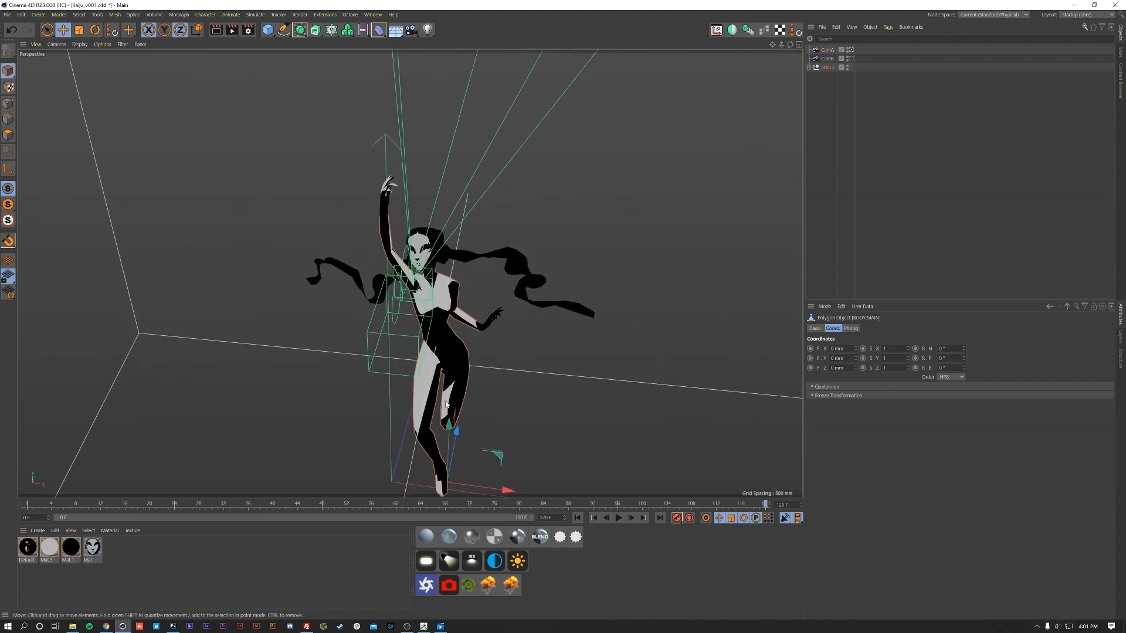
left_click(813, 68)
left_click_drag(450, 273, 465, 275, "alt")
left_click(828, 67)
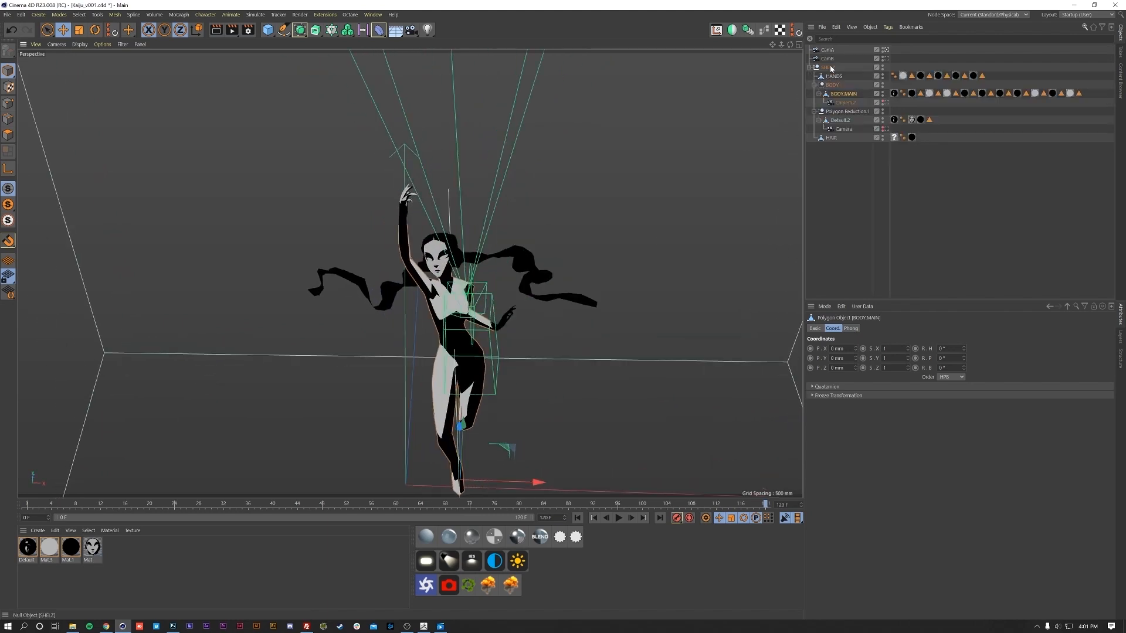
- Try to rotate the SHELZ null about its vertical axis
key("r")
left_click_drag(507, 493, 532, 458)
middle_click_drag(509, 412, 518, 379, "alt")
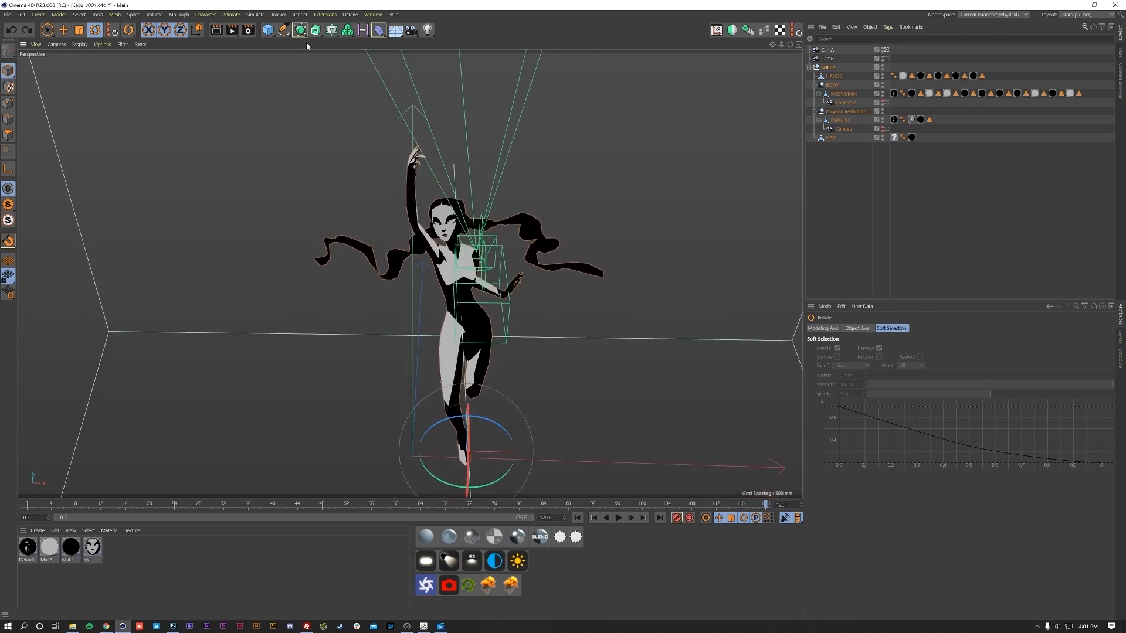
- Place SHELZ inside a new parent null and name that null SHELZ_ROT
left_click_drag(268, 29, 296, 39)
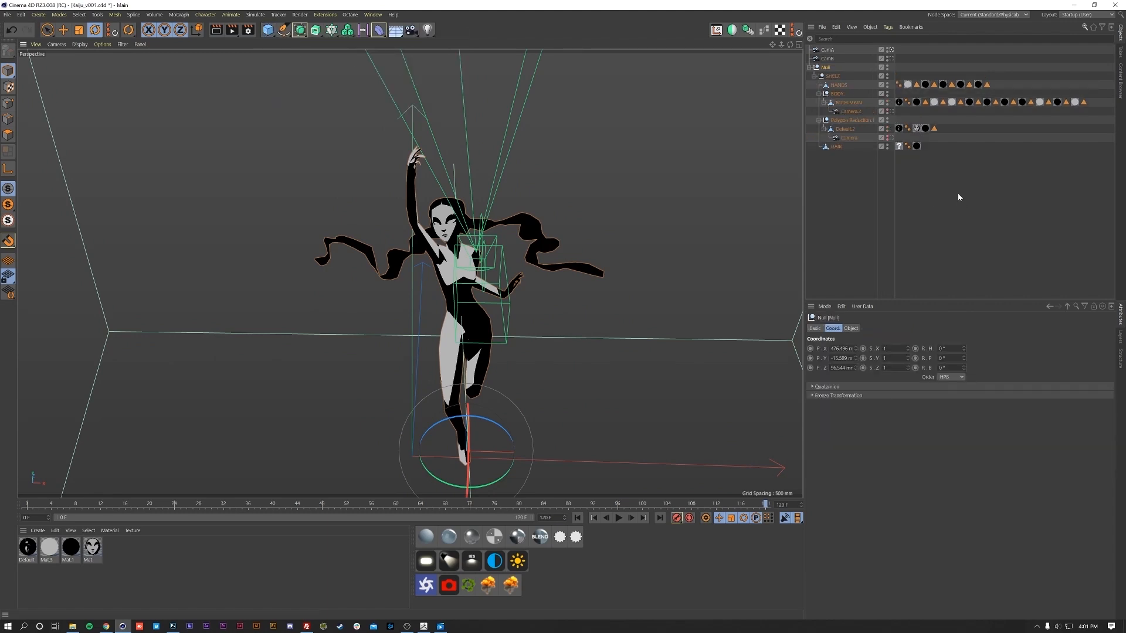
double_click(827, 67)
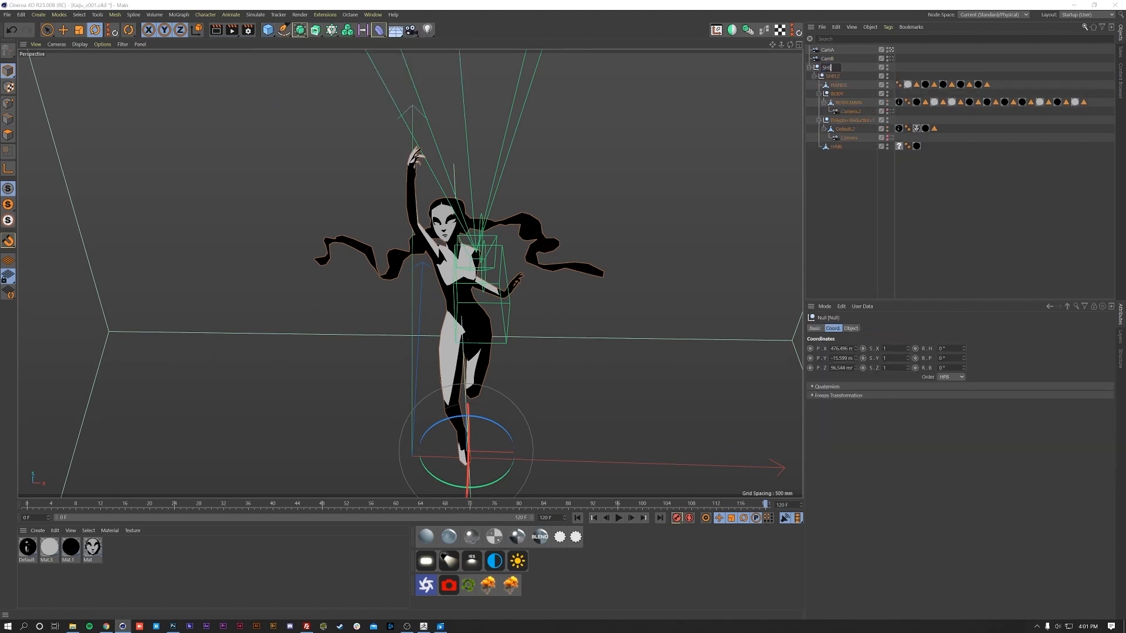
type("SHELZ_ROT")
key("Return")
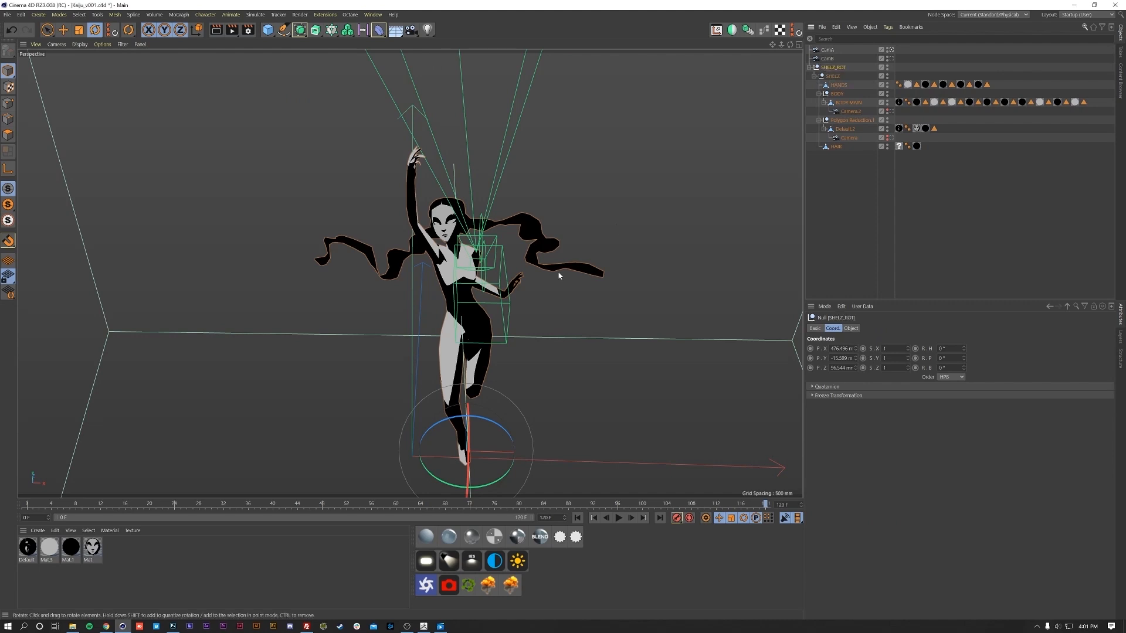
- In the Top view, move only the axis of SHELZ_ROT so that it lines up with the figure's raised hand
middle_click(530, 405)
middle_click(473, 176)
left_click(57, 44)
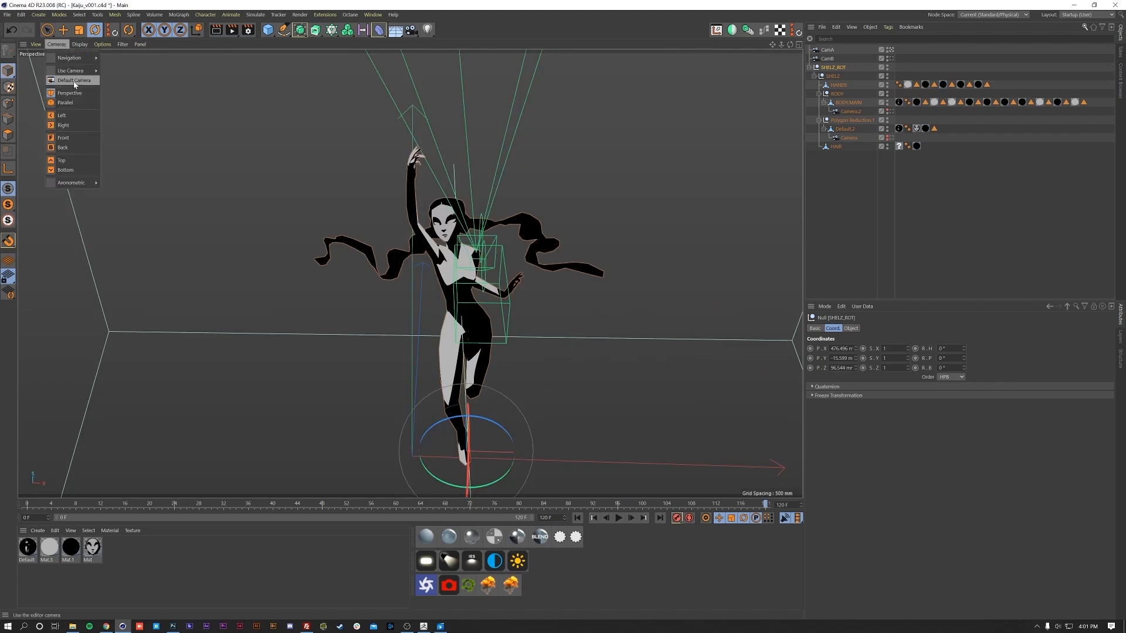
left_click(78, 160)
scroll(416, 295, "up", 6)
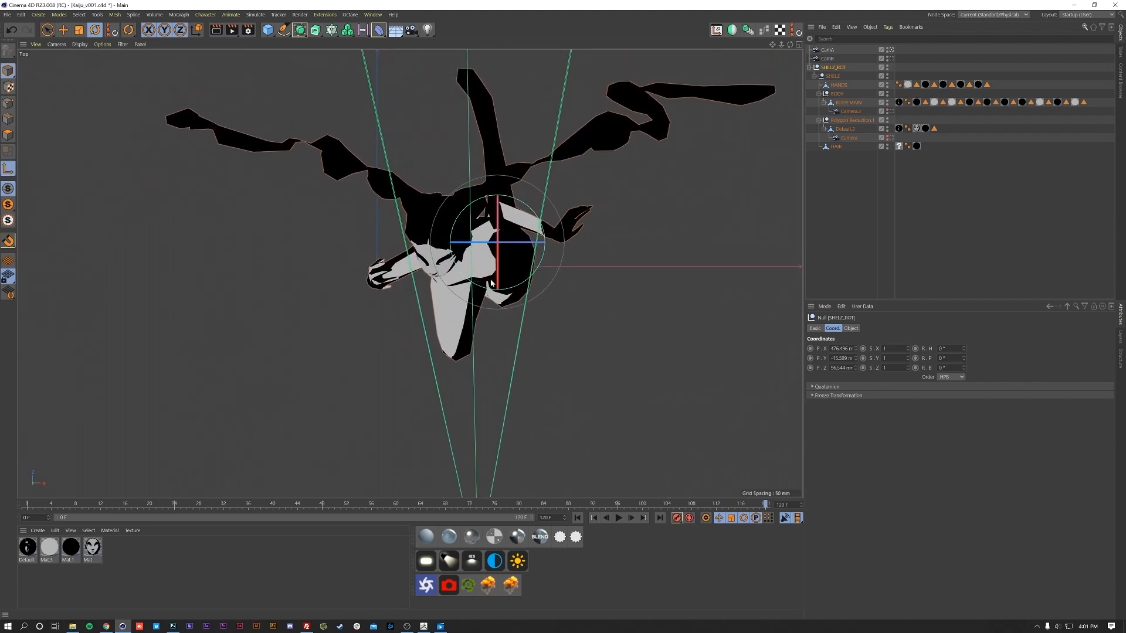
key("e")
left_click_drag(549, 248, 438, 248)
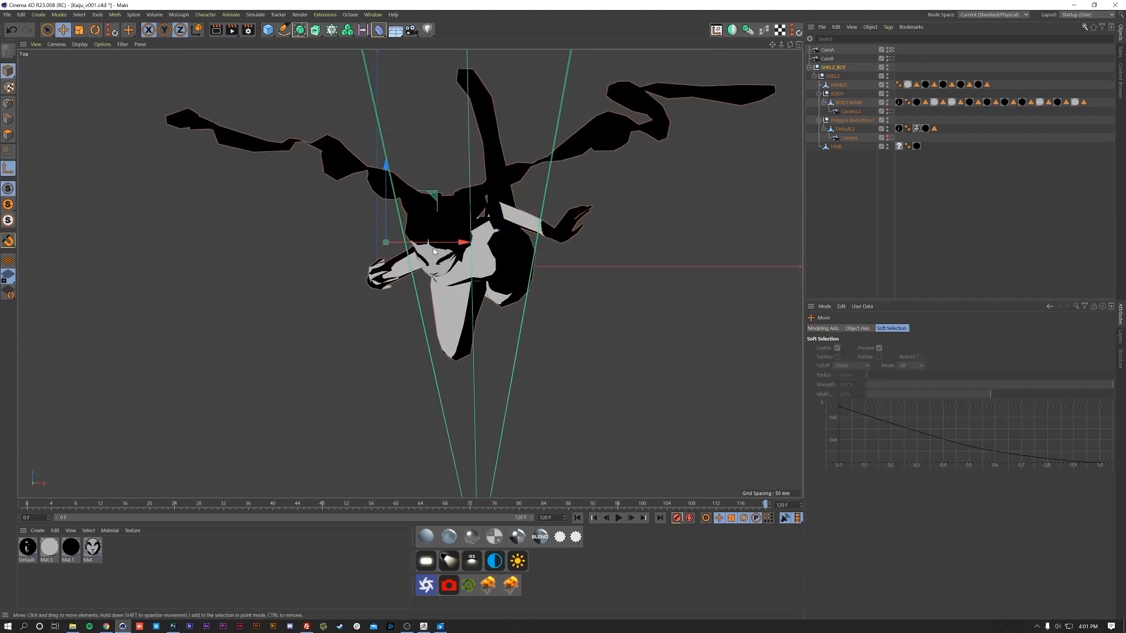
middle_click_drag(438, 249, 486, 252, "alt")
left_click_drag(478, 249, 426, 258)
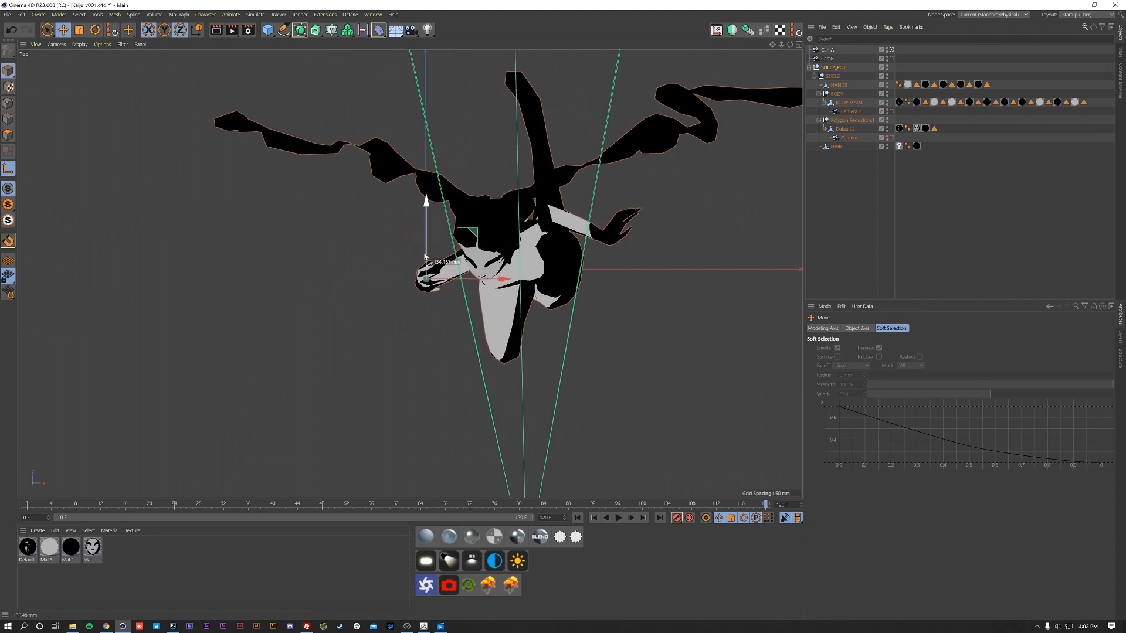
middle_click_drag(432, 288, 436, 319, "alt")
- Switch the viewport from Top back to Perspective and frame the whole figure
middle_click(441, 311)
middle_click(481, 168)
left_click(64, 45)
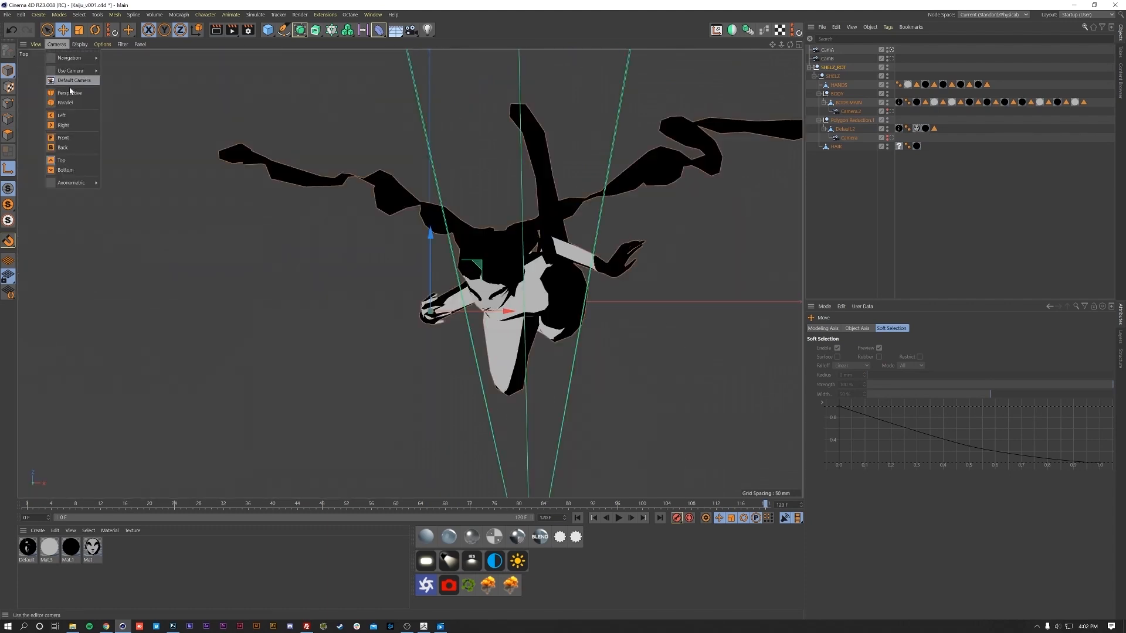
left_click(73, 91)
middle_click_drag(450, 244, 456, 385, "alt")
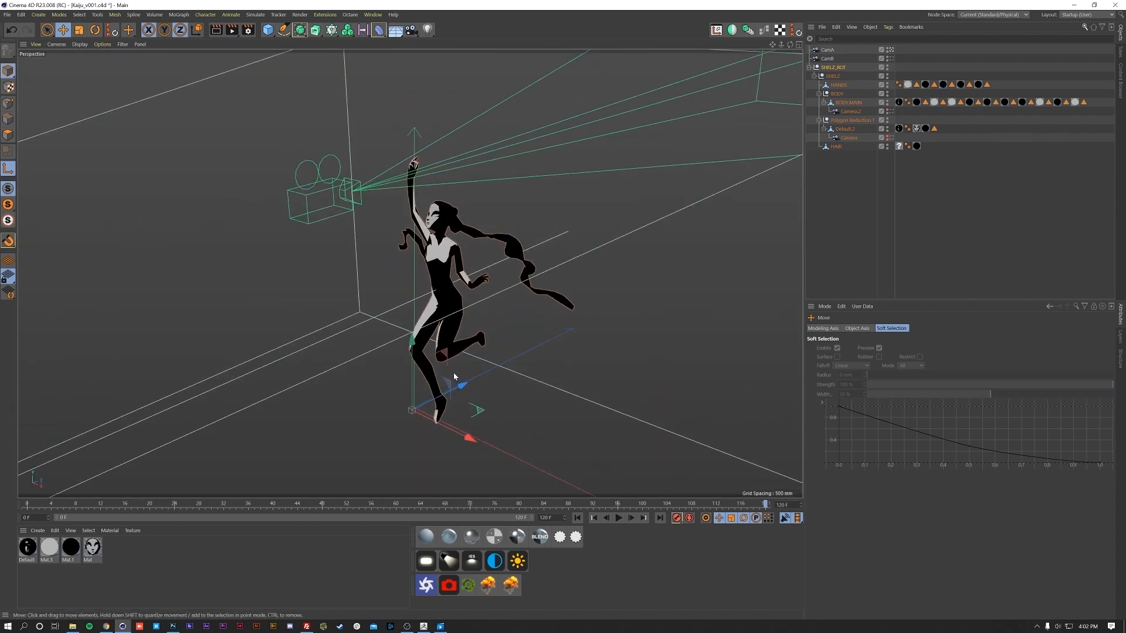
- Turn off axis editing and test-rotate SHELZ_ROT about its vertical axis through the raised hand
key("r")
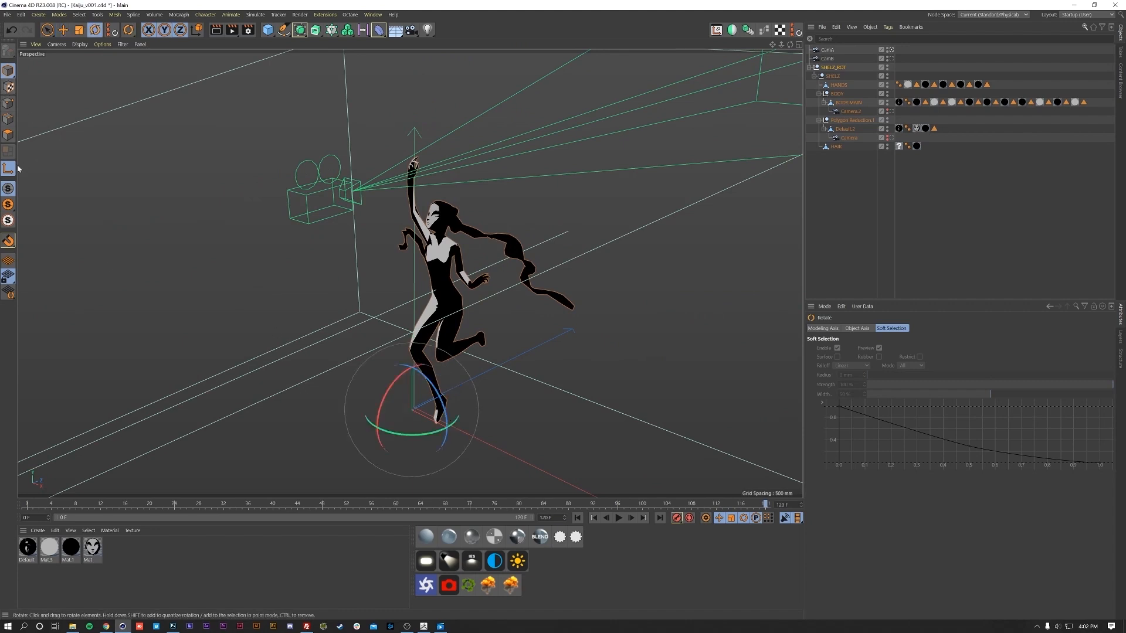
left_click_drag(473, 355, 498, 359, "alt")
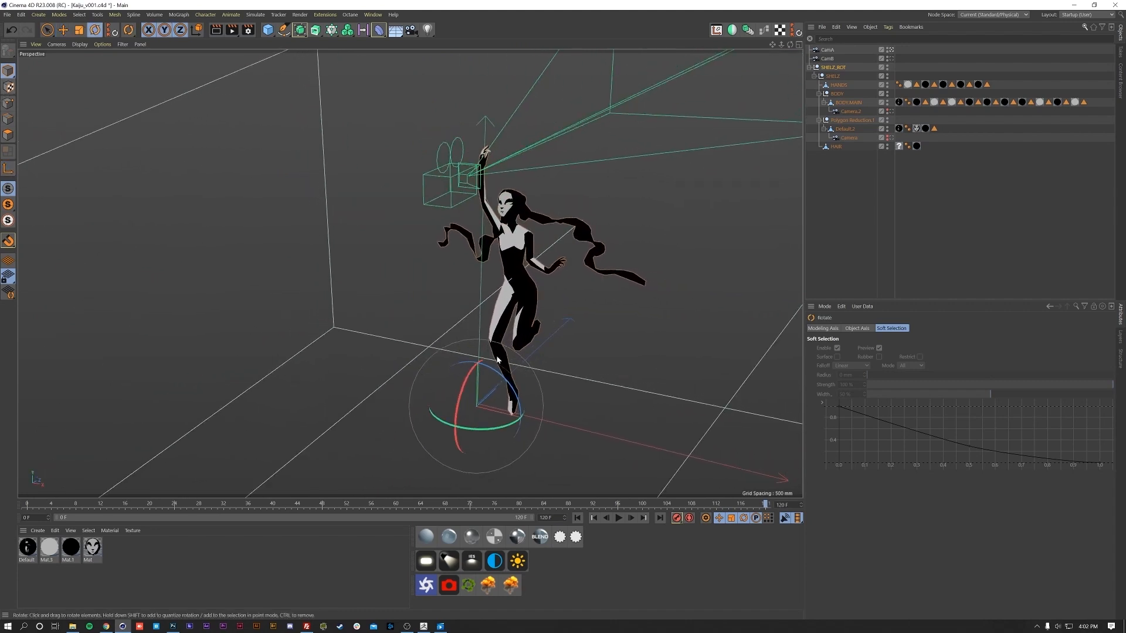
left_click_drag(496, 427, 530, 432)
- Position CamA in front of the figure so that its view centres the raised hand
left_click(827, 50)
left_click_drag(503, 222, 525, 280, "alt")
key("e")
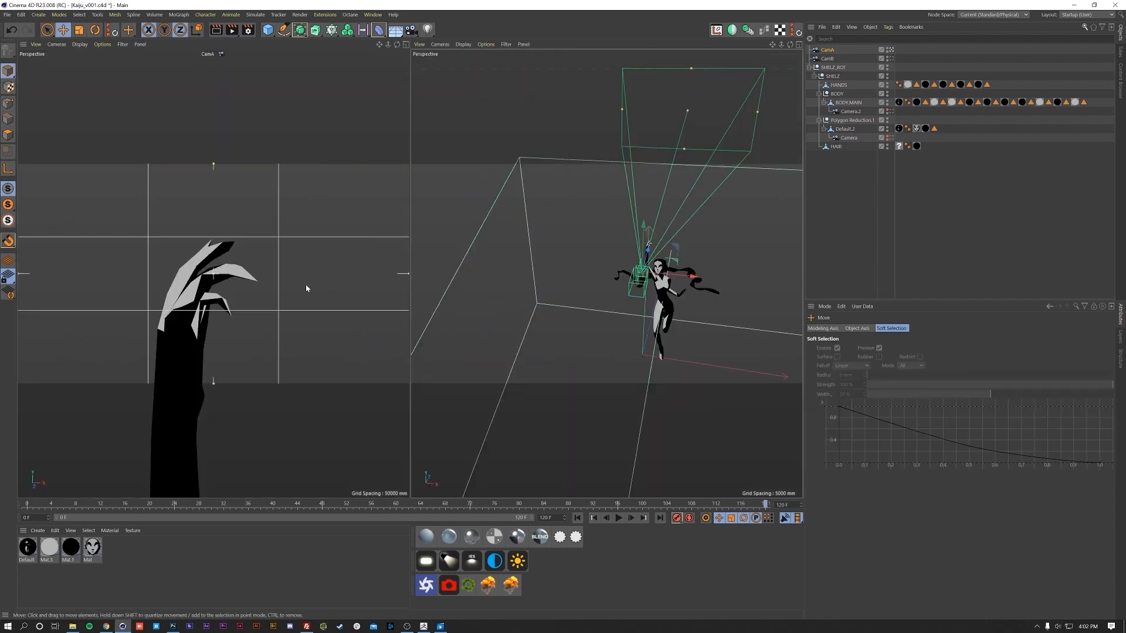
middle_click_drag(258, 291, 142, 282, "alt")
middle_click_drag(247, 285, 246, 303, "alt")
- Review the project settings and check the hand's framing in the enlarged CamA view
left_click(833, 68)
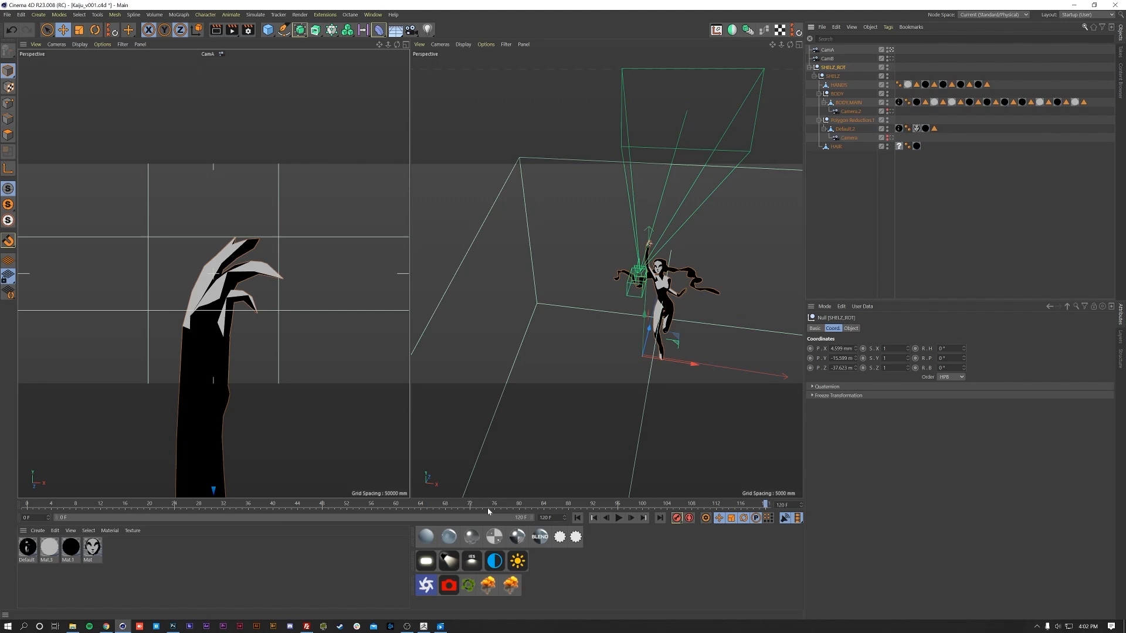
key("ctrl+d")
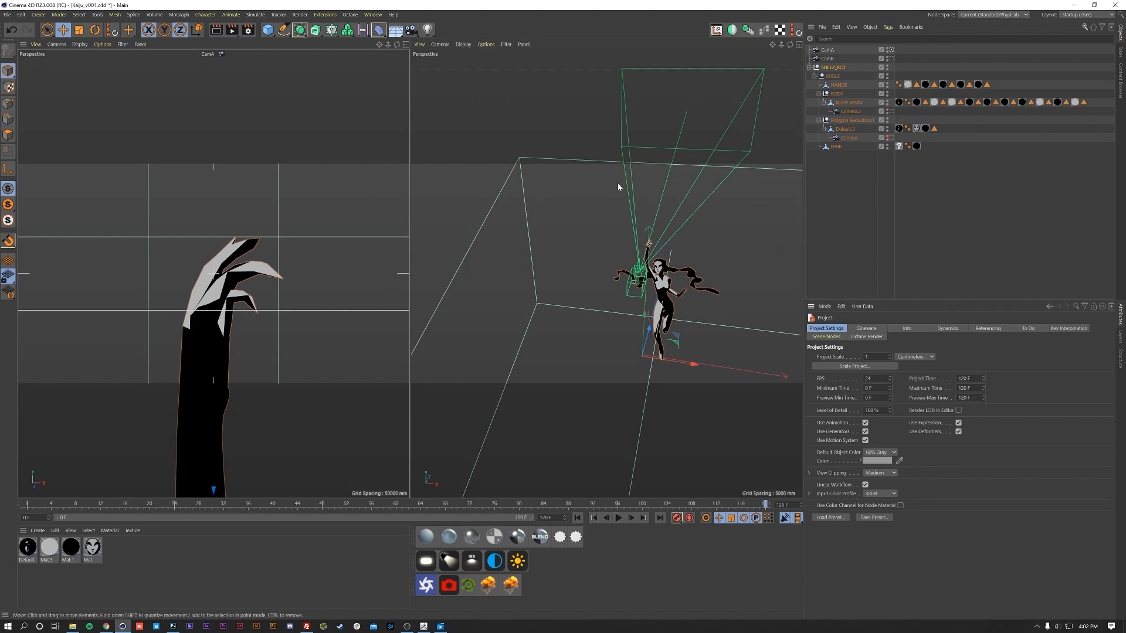
middle_click(344, 221)
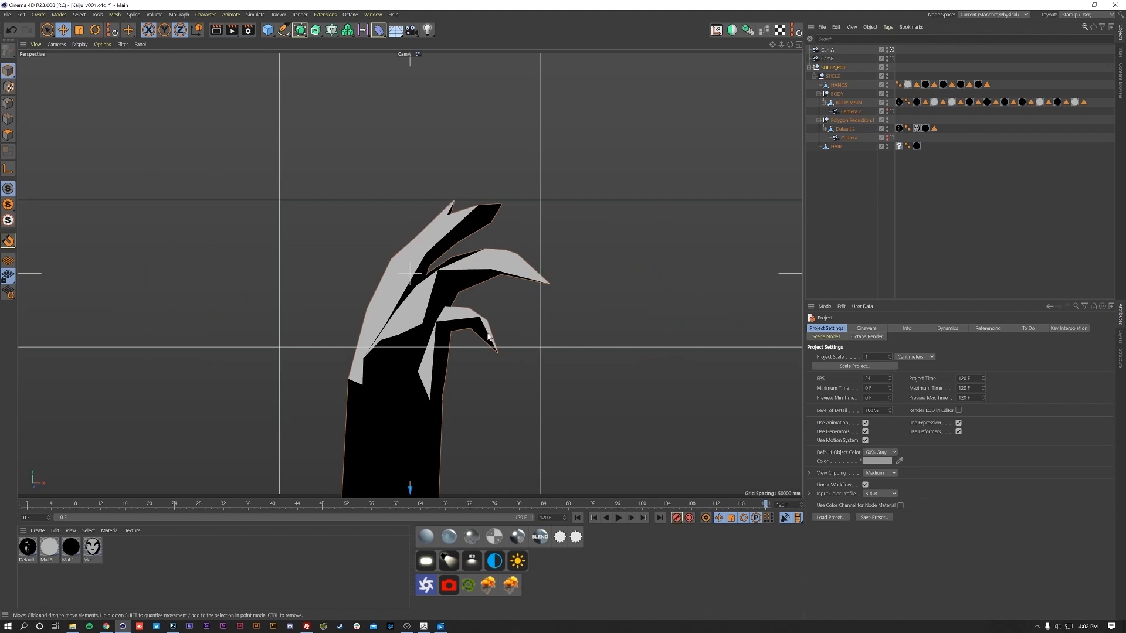
middle_click(470, 346)
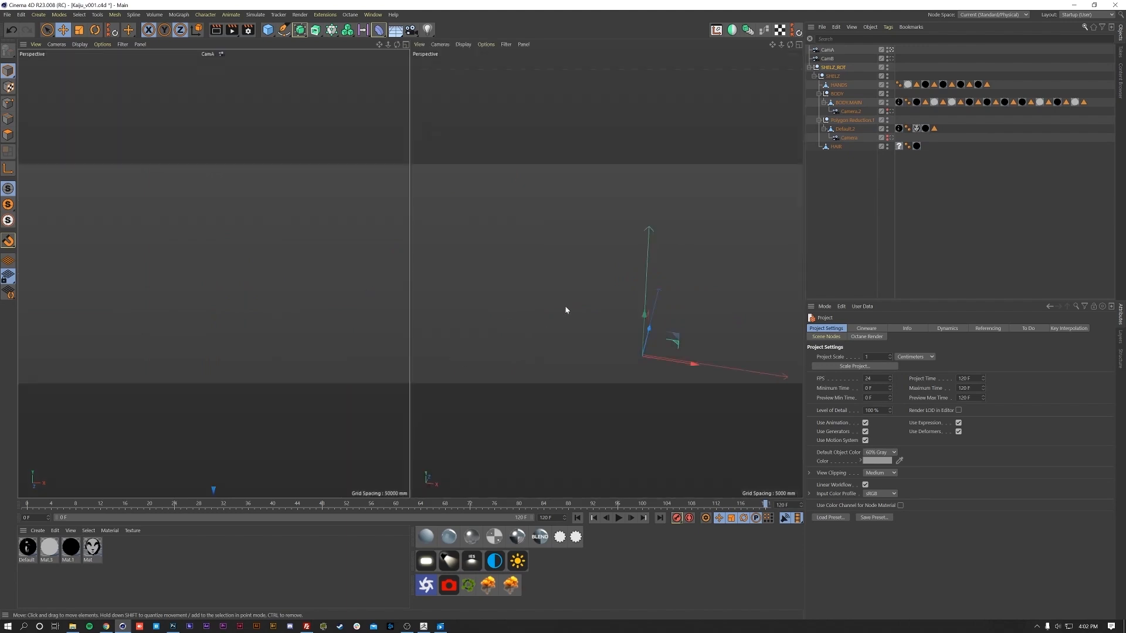
- Keyframe the heading of SHELZ_ROT at 0° on frame 120 and rotate it to about -76.3° at frame 0
left_click(839, 67)
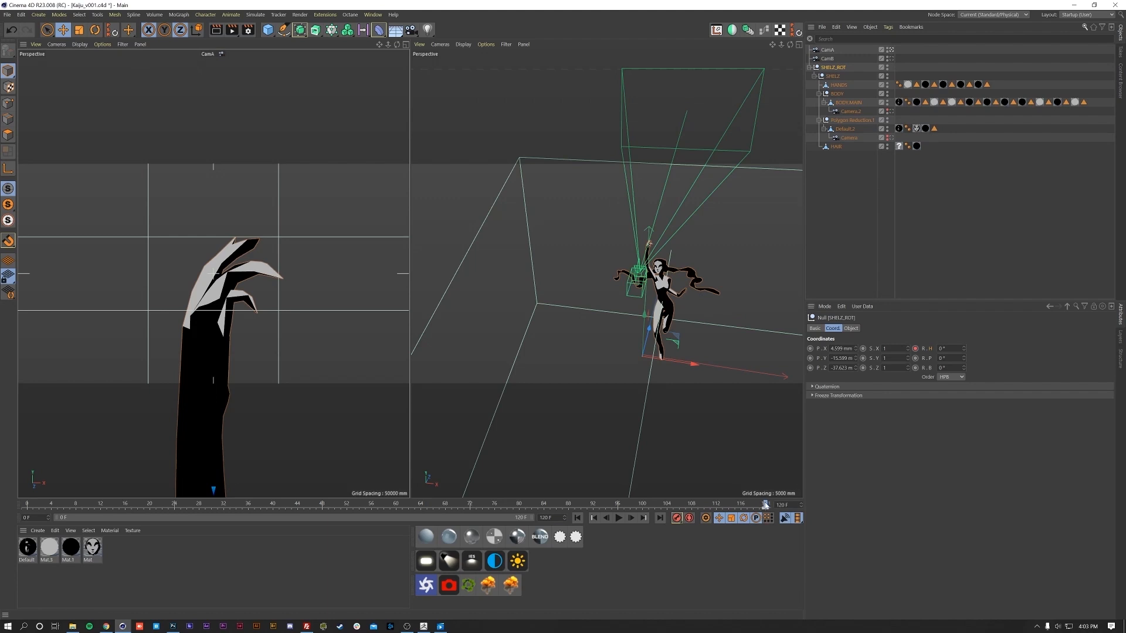
left_click_drag(766, 506, 27, 505)
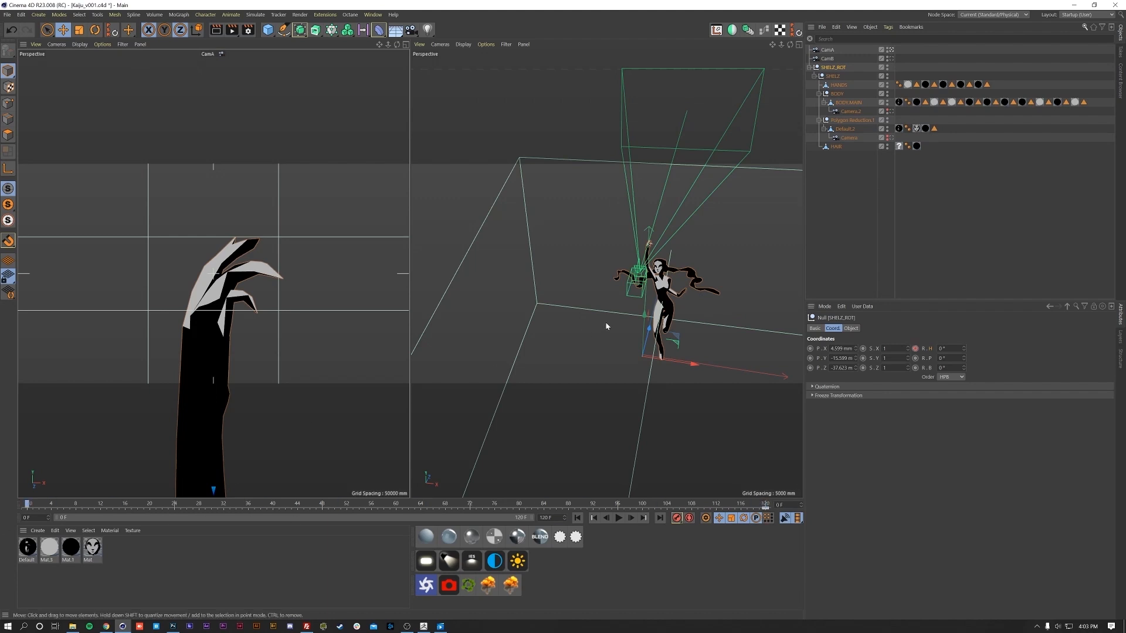
key("r")
left_click_drag(653, 374, 595, 383)
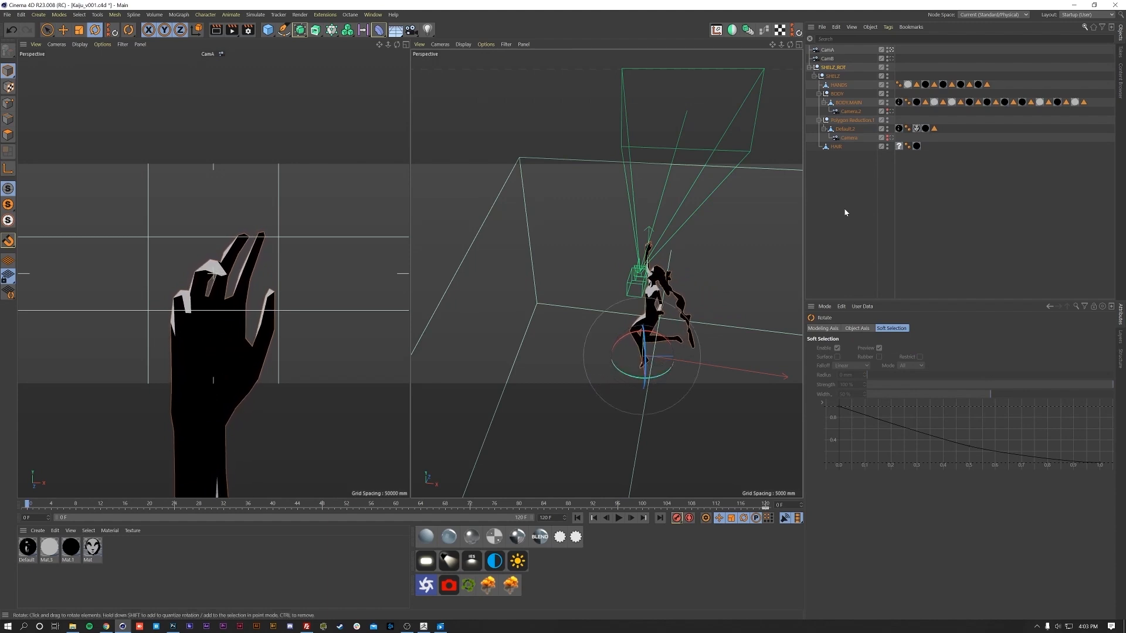
left_click(835, 68)
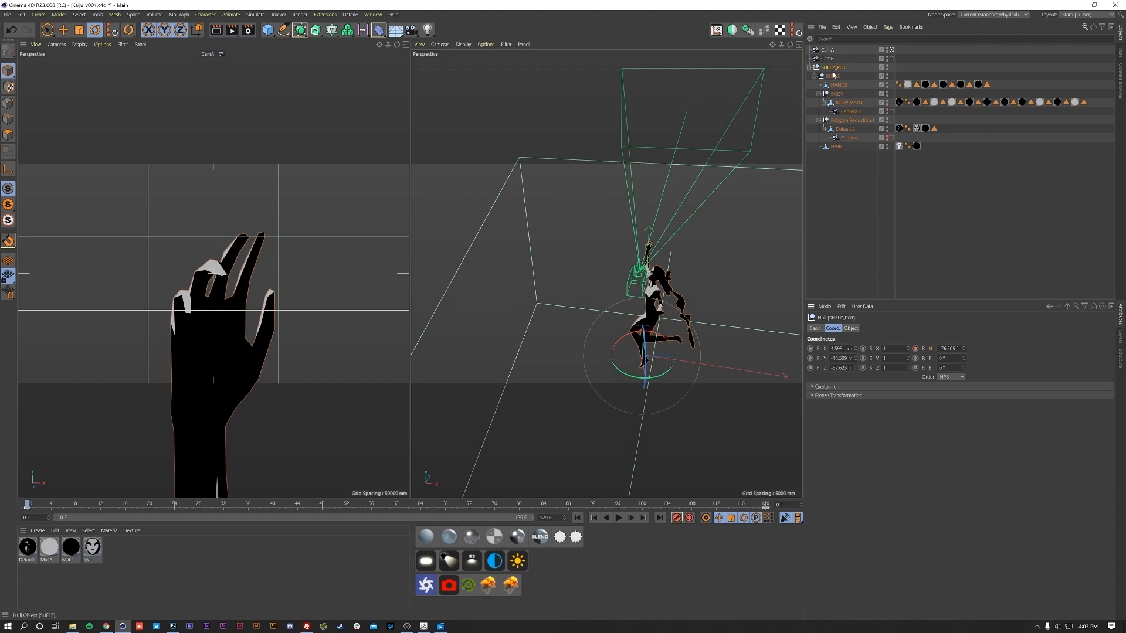
- Raise CamA slightly so that the hand sits lower in its frame, and clear the selection
left_click(638, 257)
key("e")
left_click_drag(638, 257, 640, 238)
left_click(855, 226)
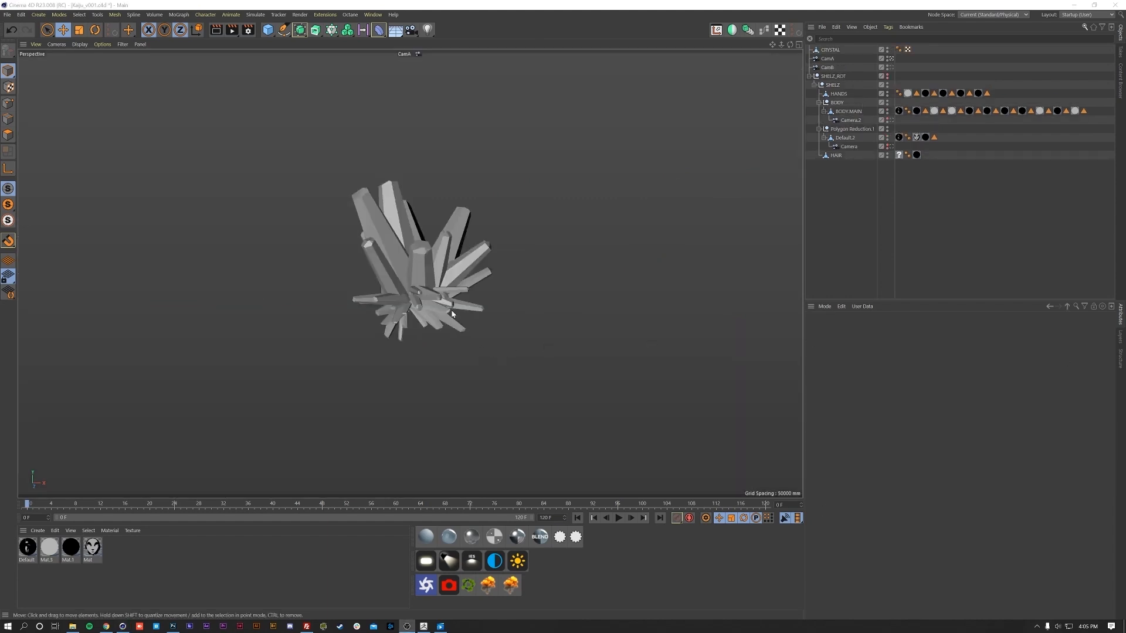
- Select the CRYSTAL object and try to rotate it about its vertical axis
left_click(452, 314)
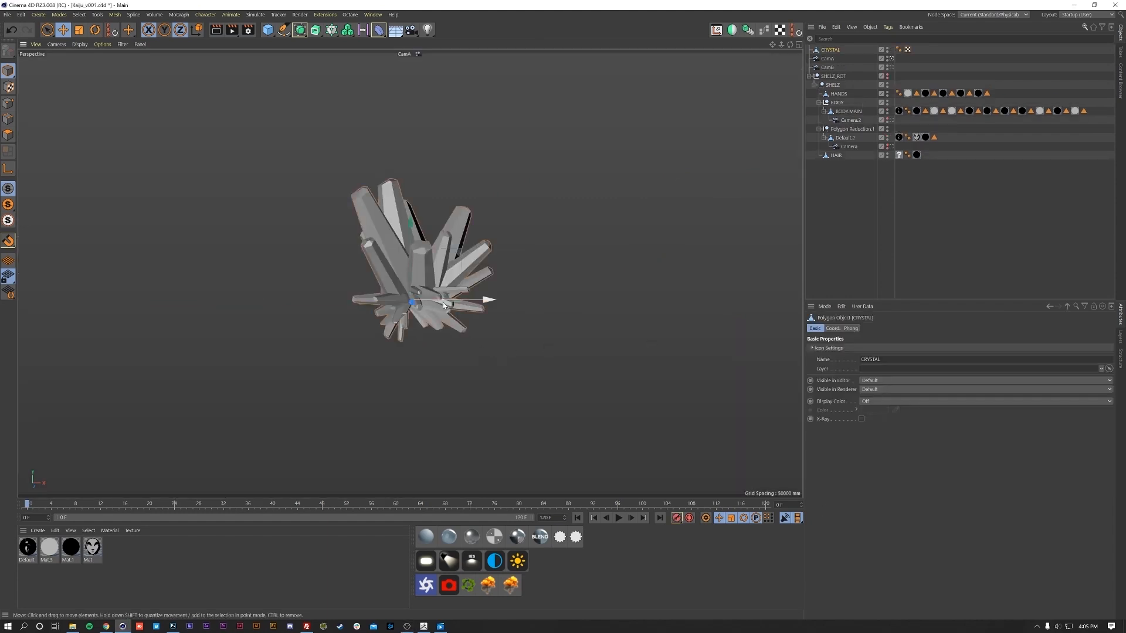
key("r")
mouse_move(442, 301)
left_mouse_down()
mouse_move(330, 299)
mouse_move(475, 307)
mouse_move(395, 318)
mouse_move(463, 301)
left_mouse_up()
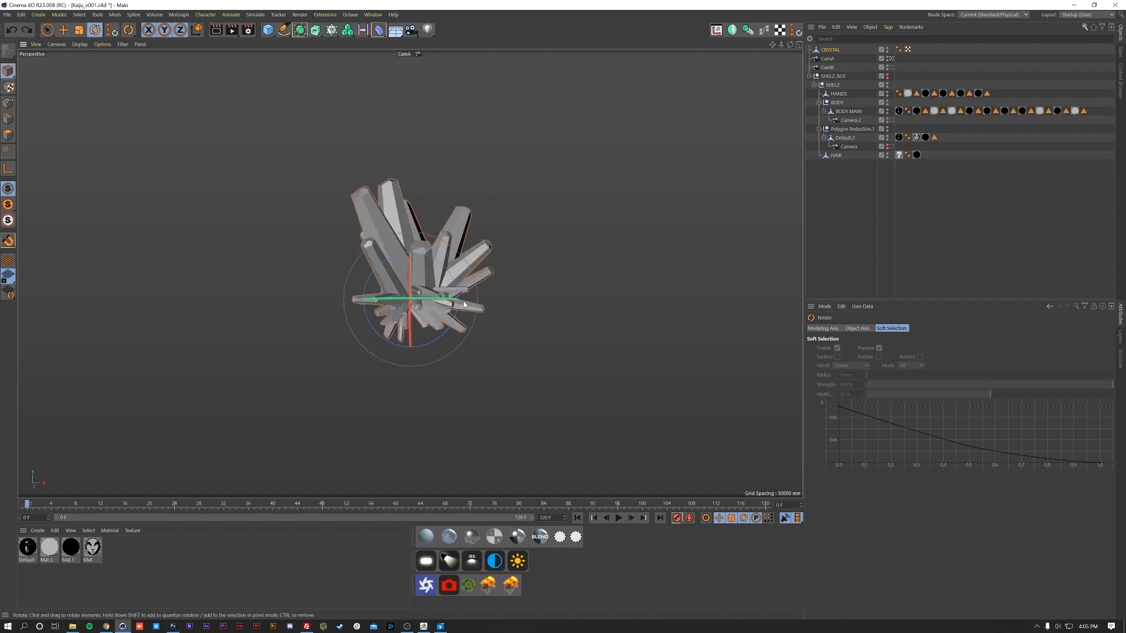
- Unhide the SHELZ_ROT figure and move the crystal up until it floats above the fingertips
left_click(886, 84)
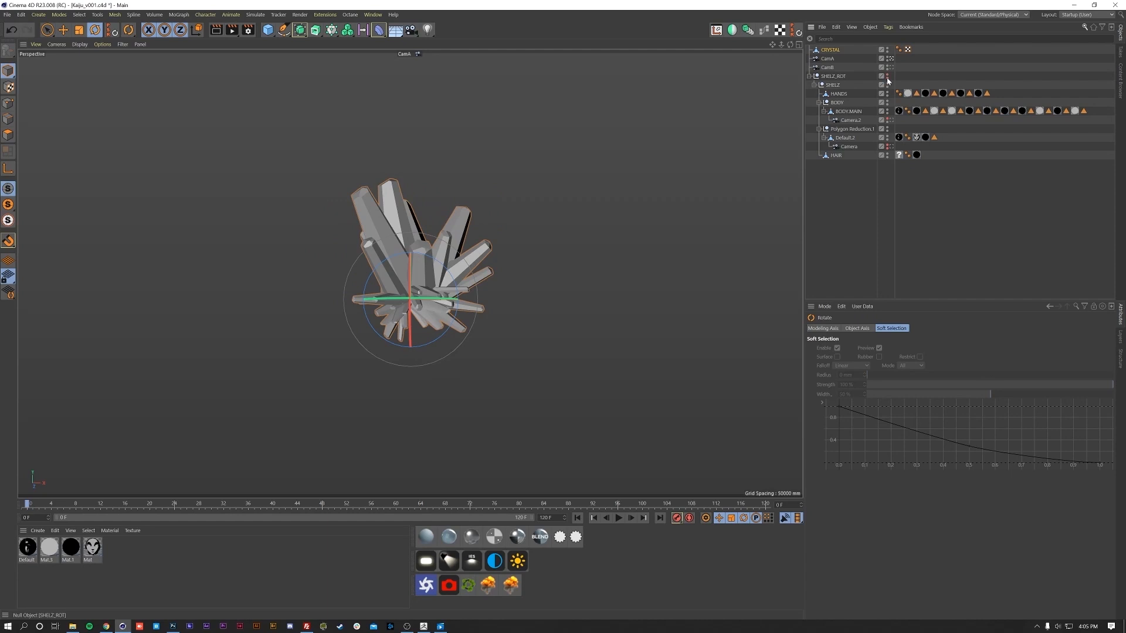
key("e")
left_click_drag(412, 262, 403, 188)
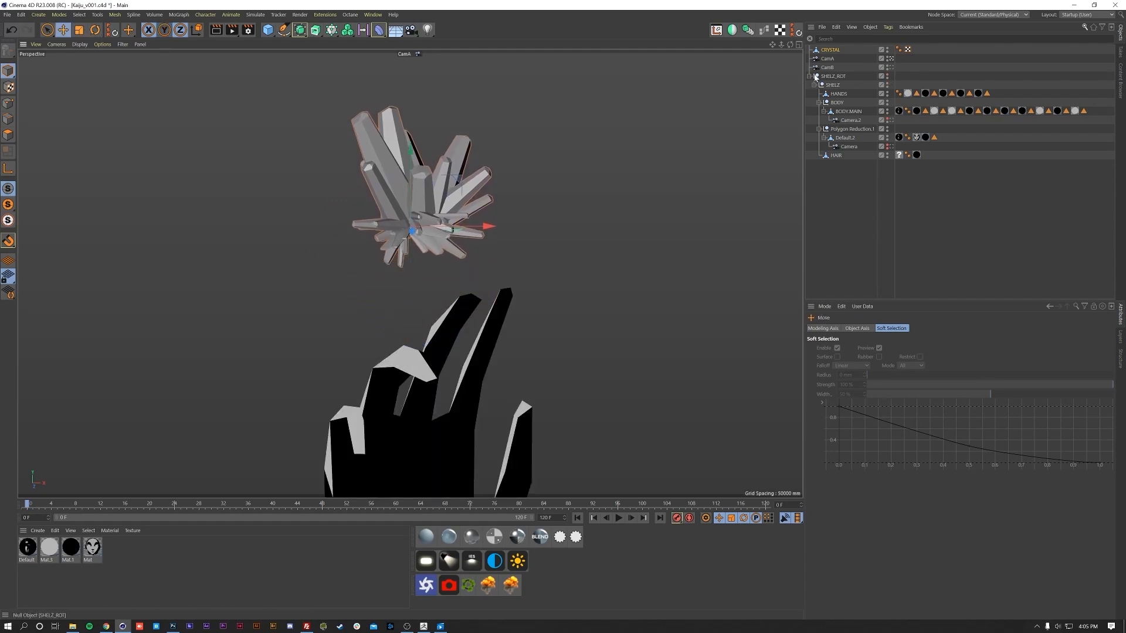
- Make CRYSTAL a child of SHELZ_ROT so that it follows the figure's rotation
left_click_drag(831, 50, 832, 86)
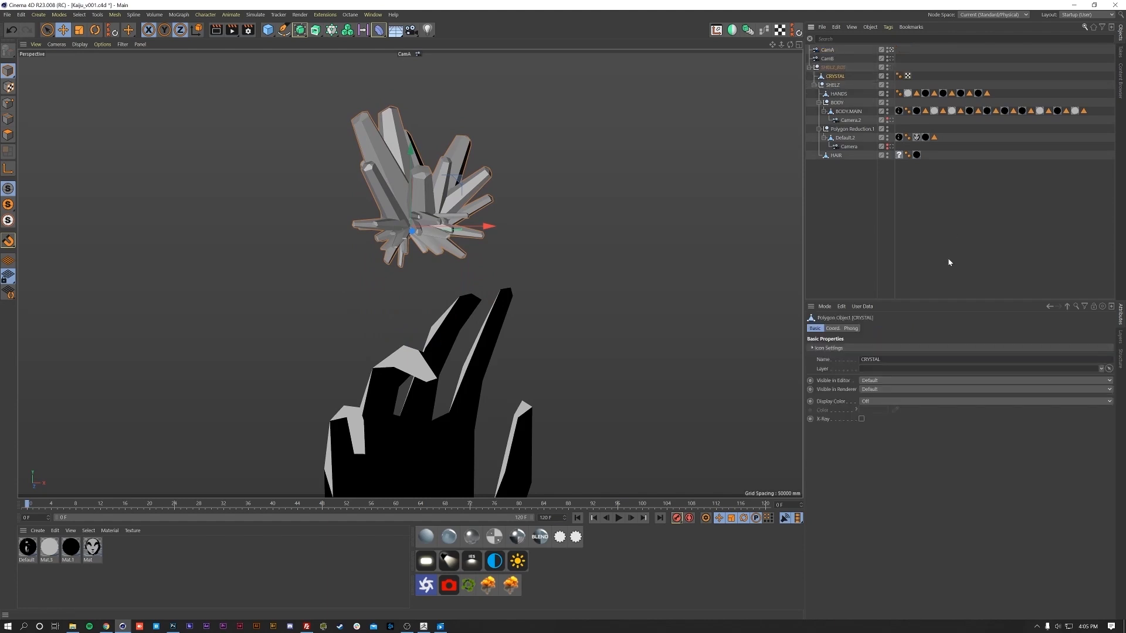
left_click(872, 231)
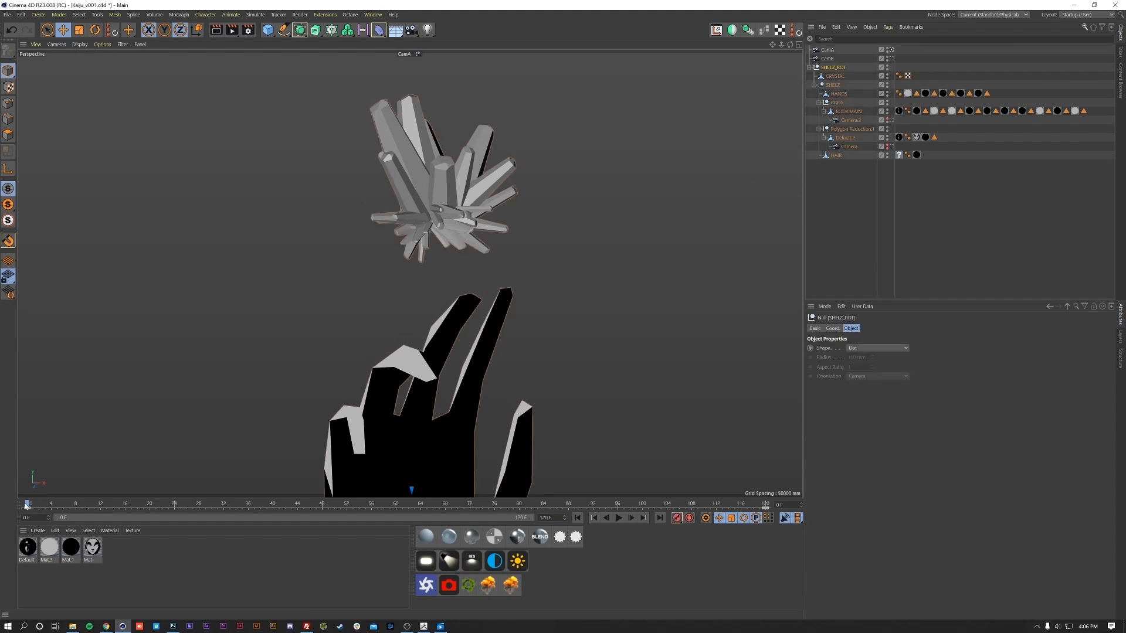
- Scrub the timeline to preview the rotation from CamA and return to frame 0
left_click_drag(26, 505, 1, 488)
mouse_move(27, 505)
left_mouse_down()
mouse_move(100, 525)
mouse_move(17, 510)
left_mouse_up()
- Switch from CamA to the default camera view and add a new camera reset to the world origin
left_click(917, 64)
left_click(890, 50)
scroll(384, 317, "down", 5)
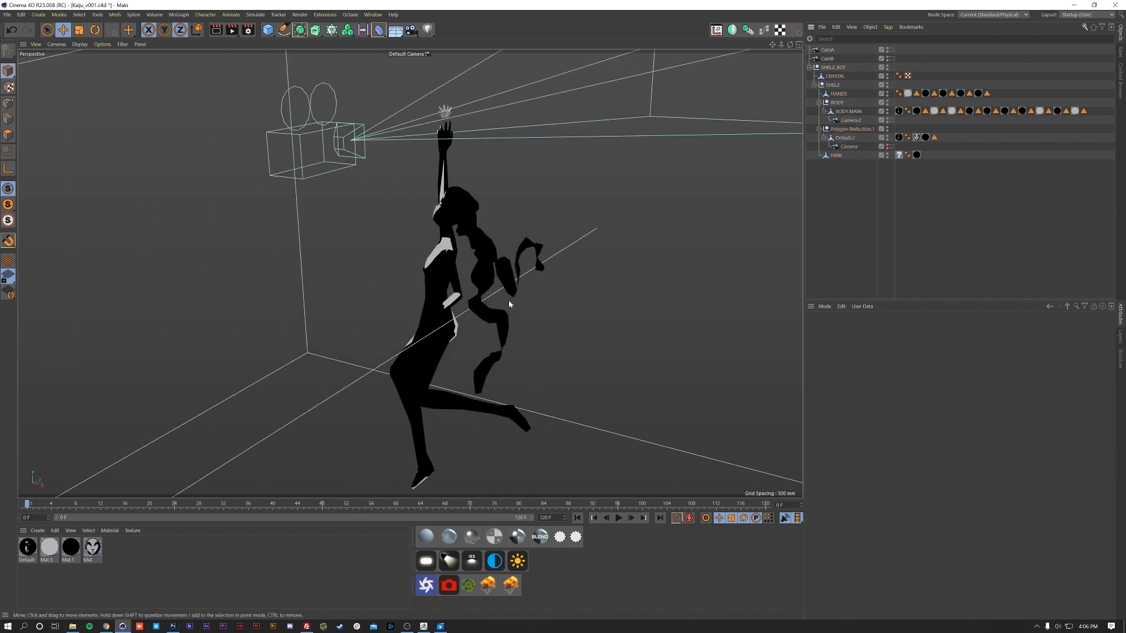
right_click_drag(383, 314, 308, 366, "alt")
middle_click_drag(307, 366, 577, 299, "alt")
right_click_drag(577, 299, 497, 347, "alt")
left_click_drag(497, 347, 501, 328, "alt")
middle_click_drag(501, 331, 431, 275, "alt")
left_click(412, 30)
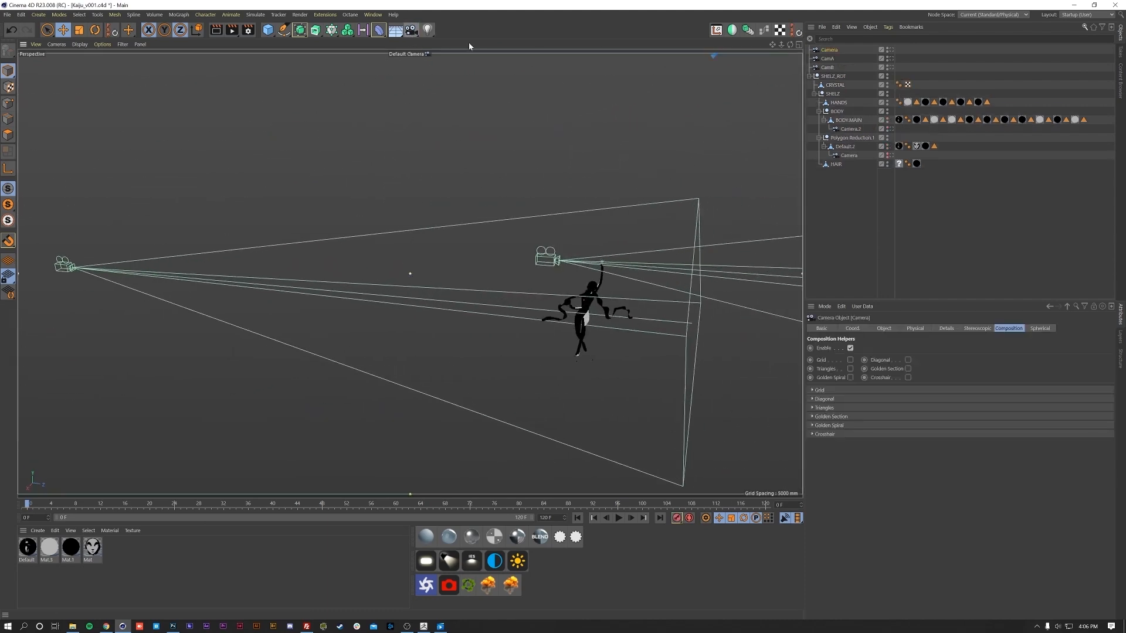
left_click(794, 30)
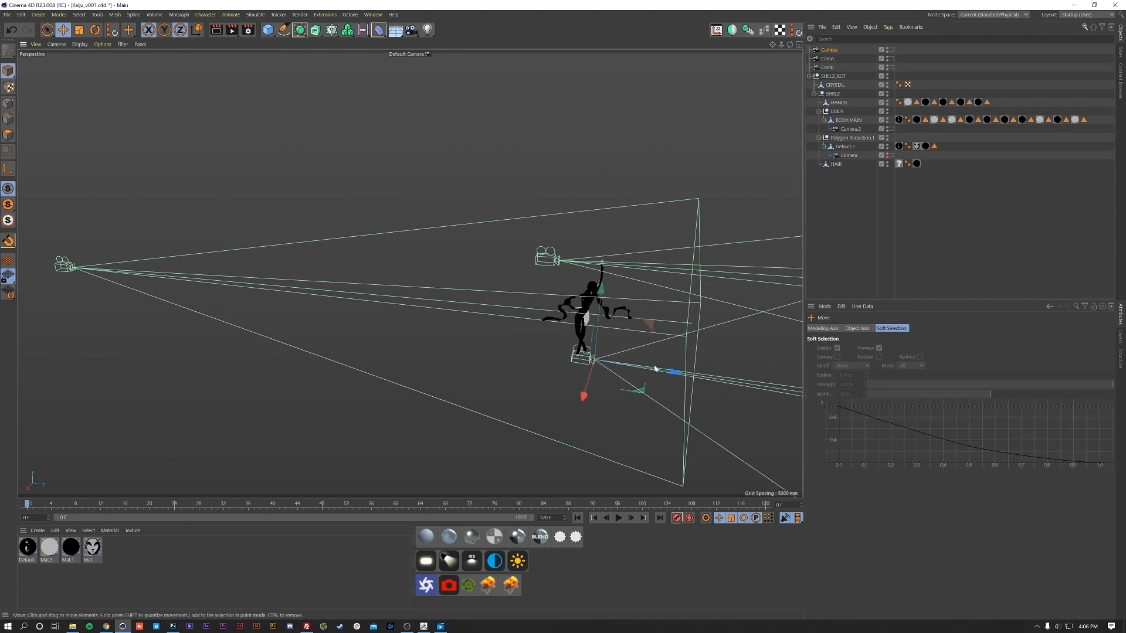
- Add a Camera Morph tag to the new camera and assign CamA as Camera 1 and CamB as Camera 2
right_click(835, 51)
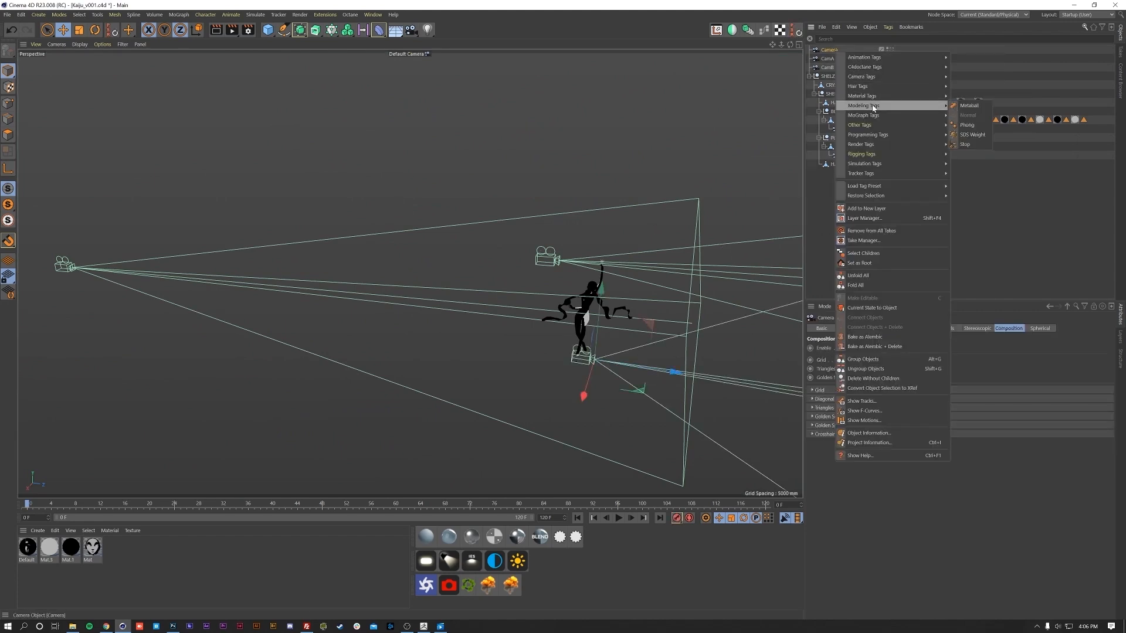
mouse_move(874, 116)
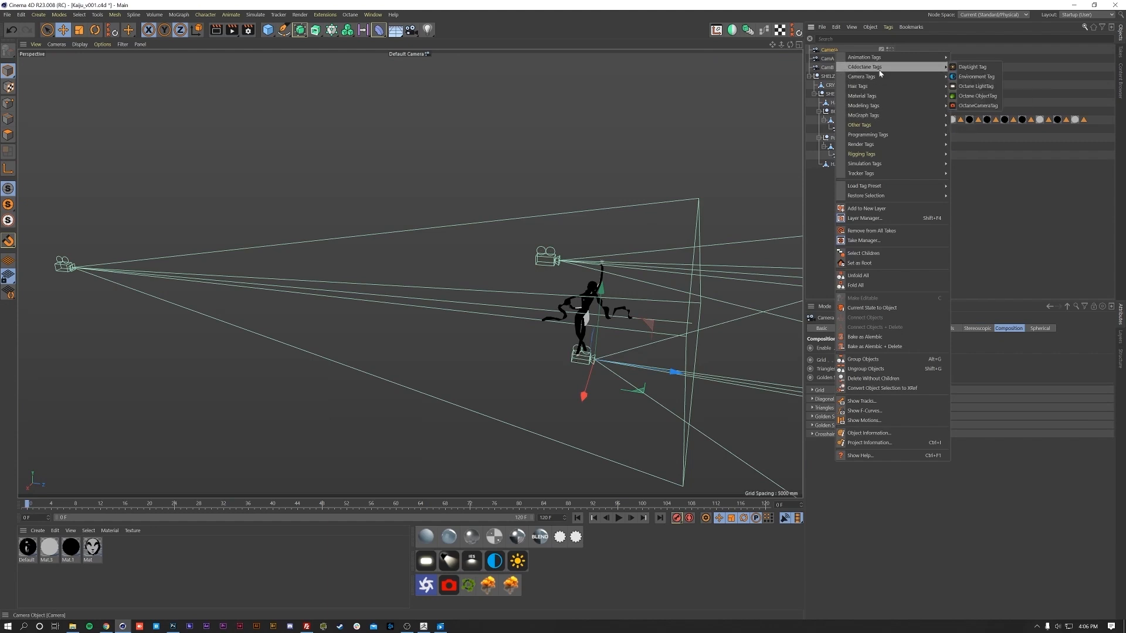
mouse_move(934, 79)
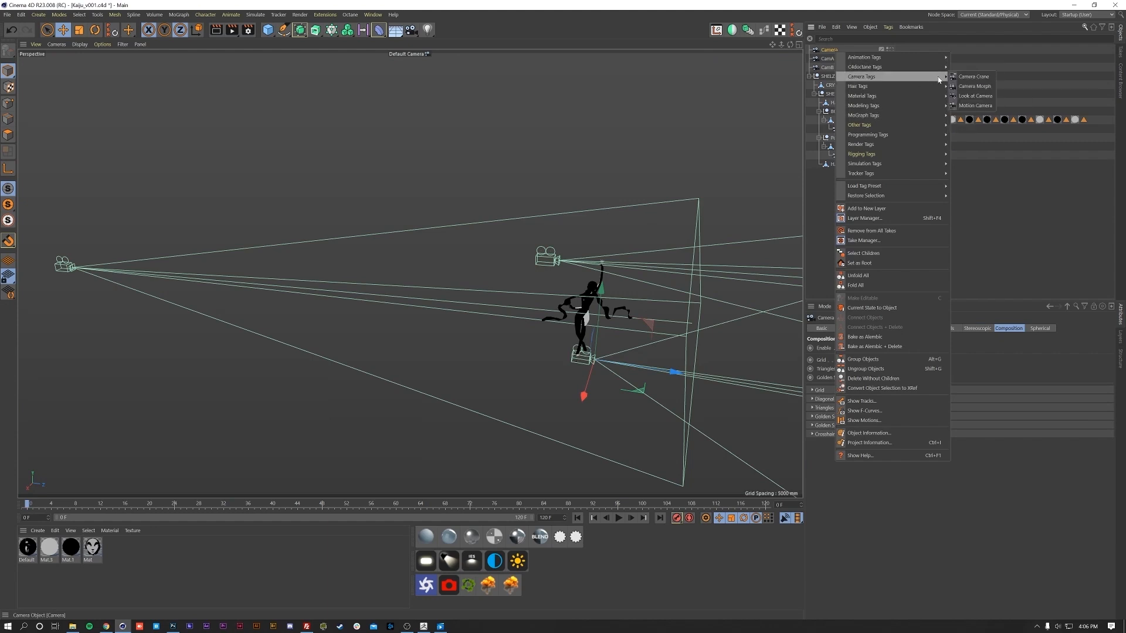
left_click(970, 86)
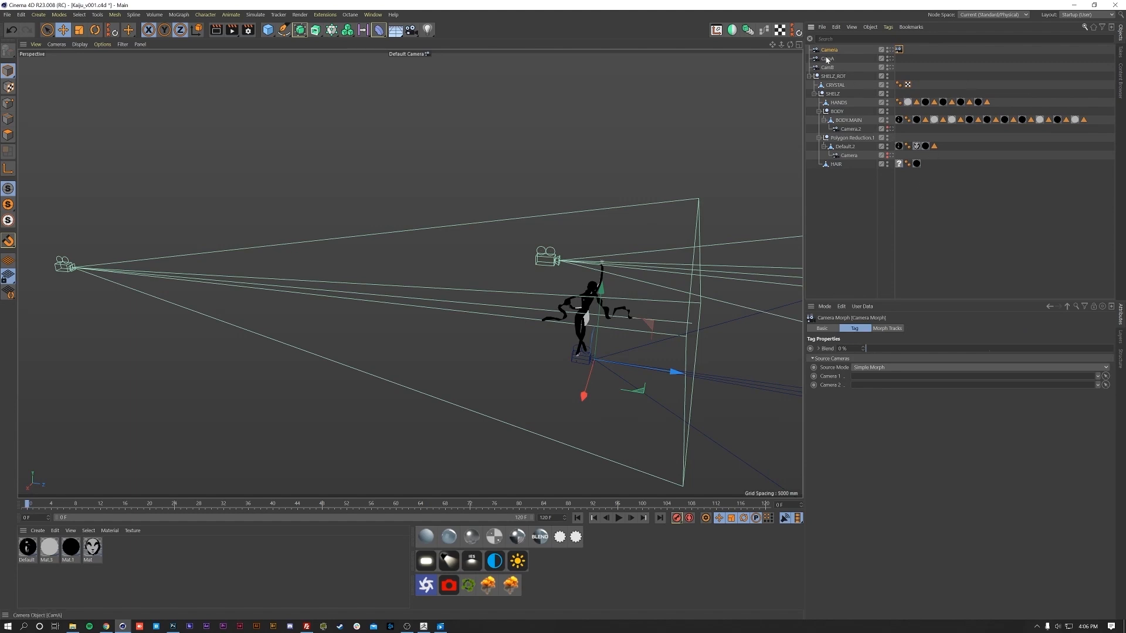
left_click_drag(827, 59, 880, 377)
left_click_drag(836, 69, 866, 385)
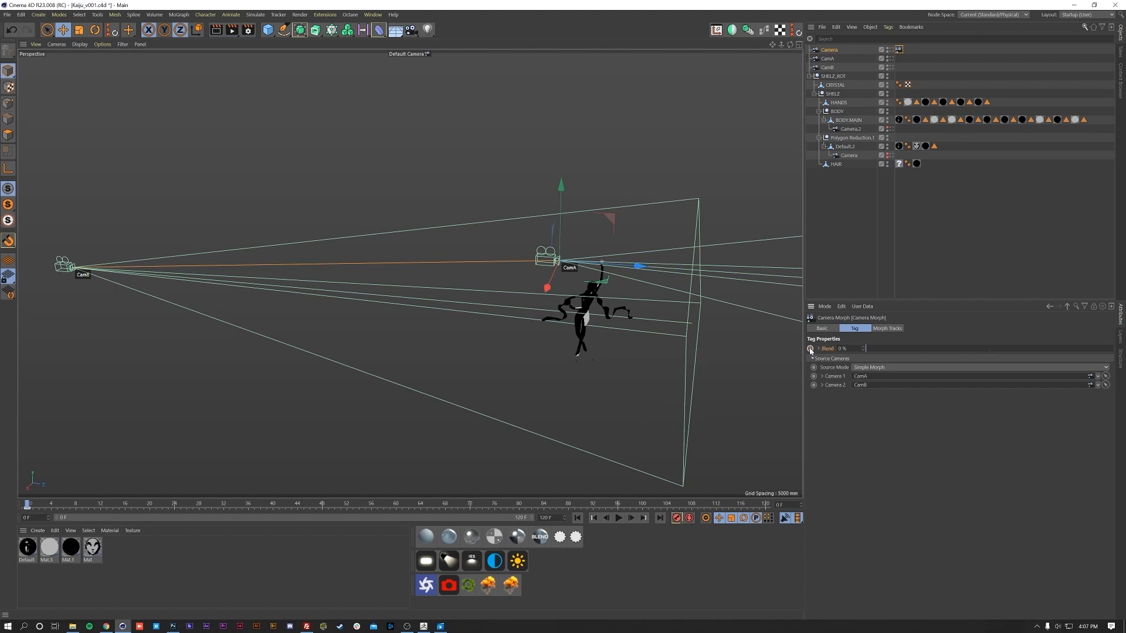
- Keyframe the camera morph's Blend from 0% at frame 0 to 100% at frame 120
left_click_drag(29, 505, 1003, 522)
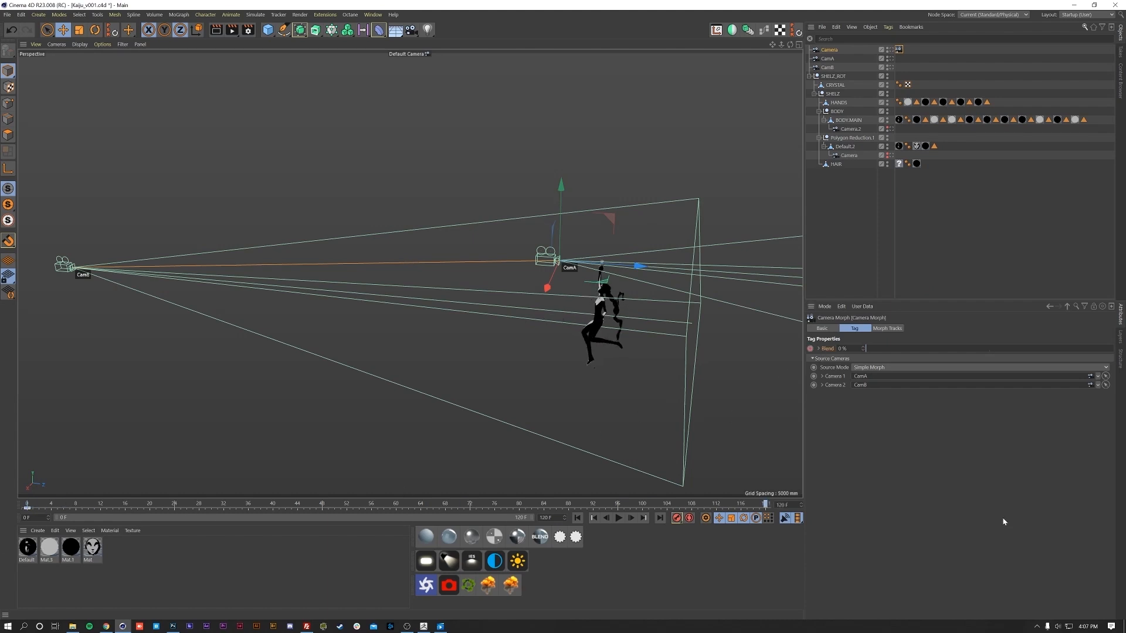
left_click_drag(871, 352, 1113, 350)
left_click(810, 349)
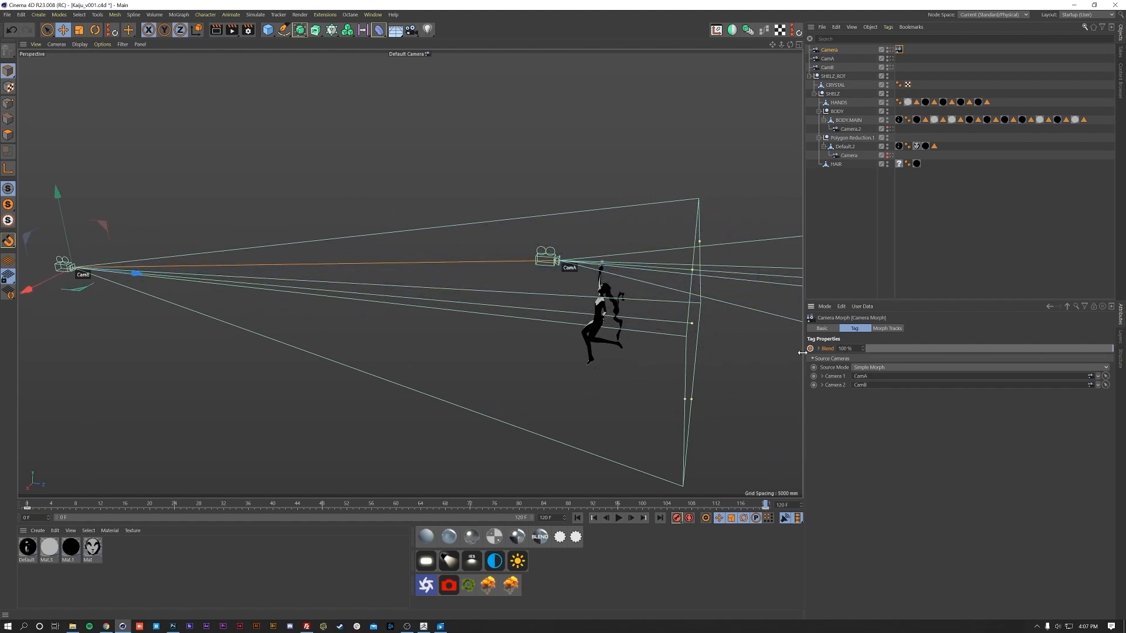
- Look through the morph camera, play the camera move from the first frame, and scrub on to frame 120
left_click(890, 50)
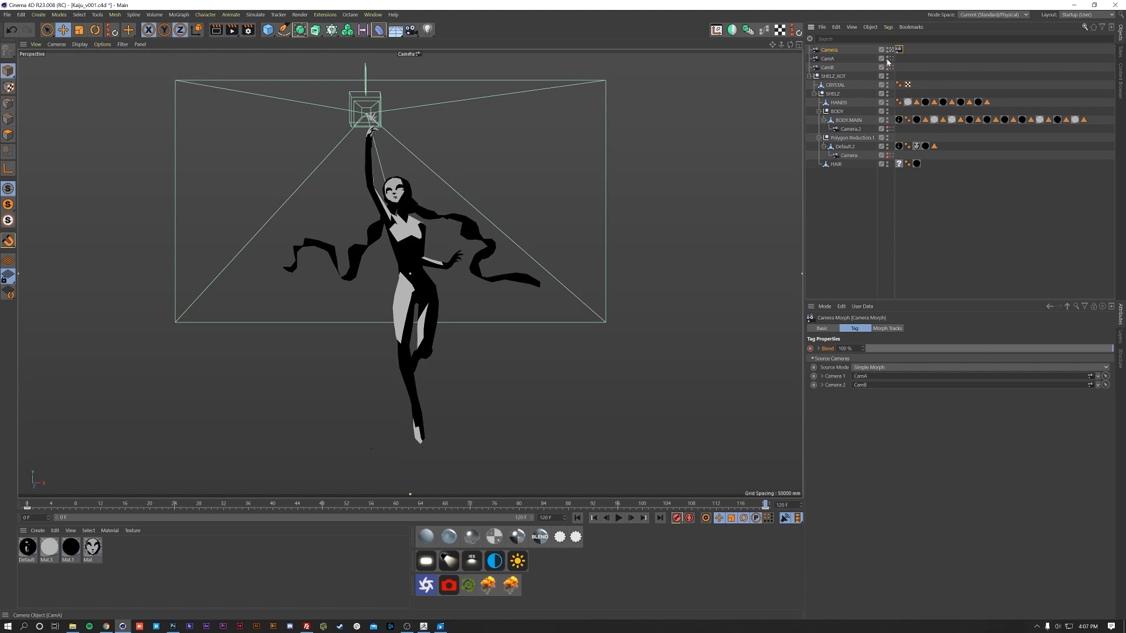
left_click(874, 197)
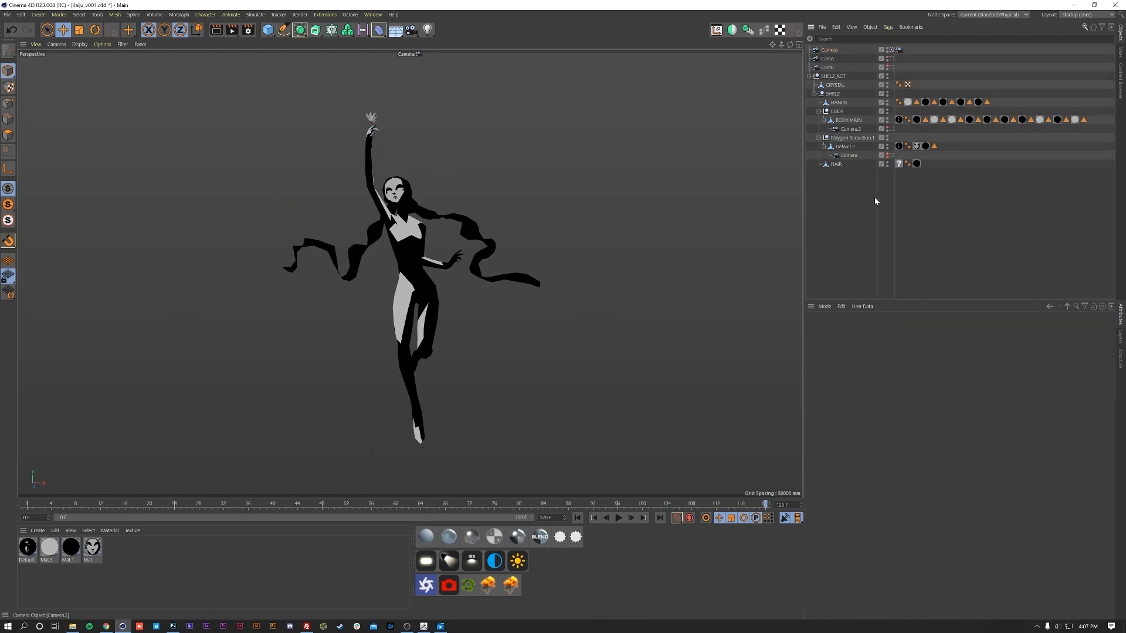
left_click(580, 518)
left_click(618, 518)
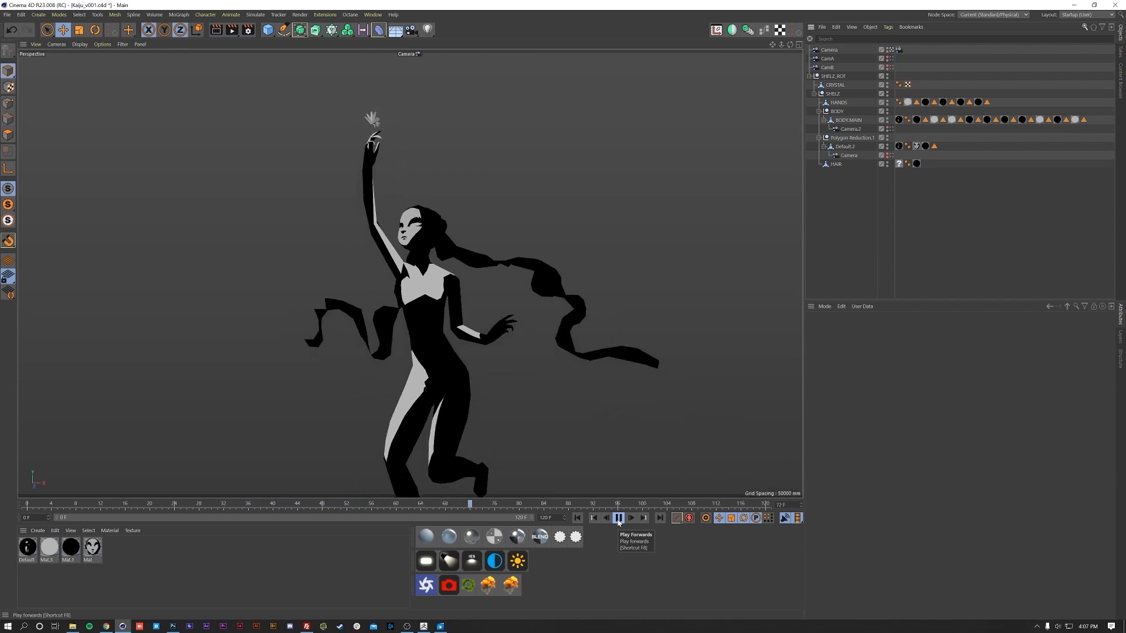
left_click(619, 519)
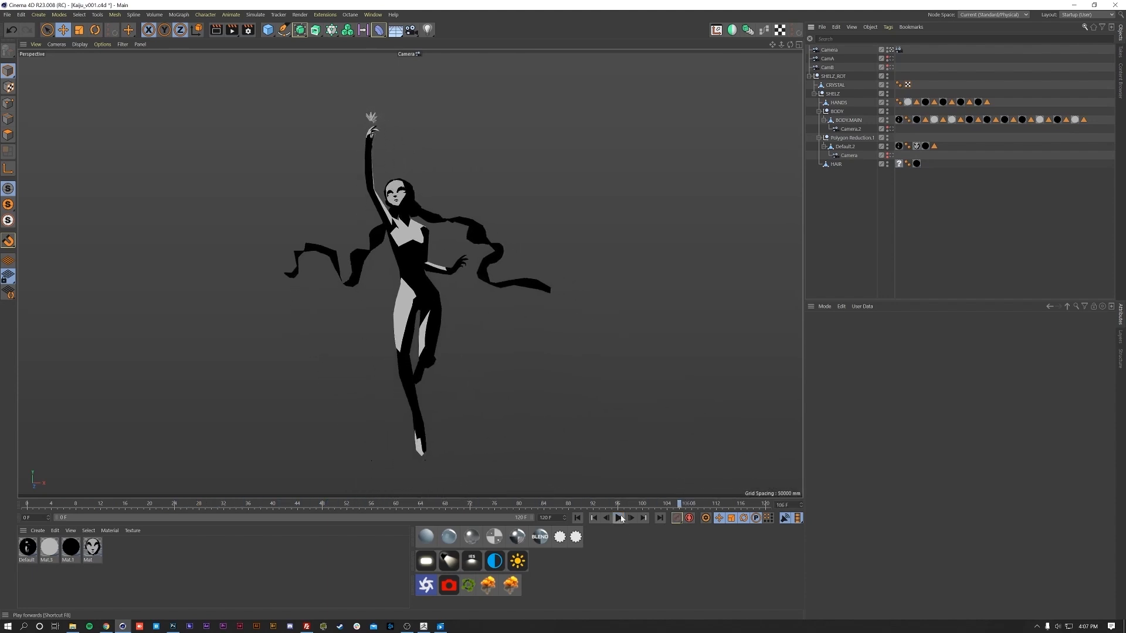
left_click_drag(645, 506, 769, 532)
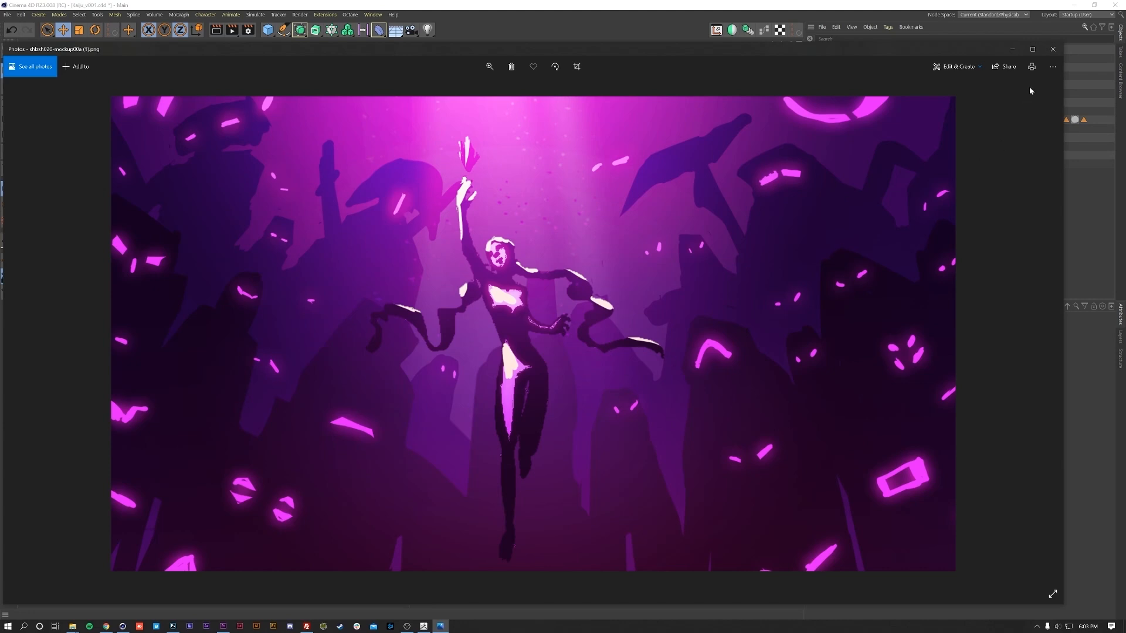
- Close the mockup image, examine the separate background silhouette images in the REF folder, and return to Cinema 4D
left_click(1052, 49)
left_click_drag(1125, 166, 708, 0)
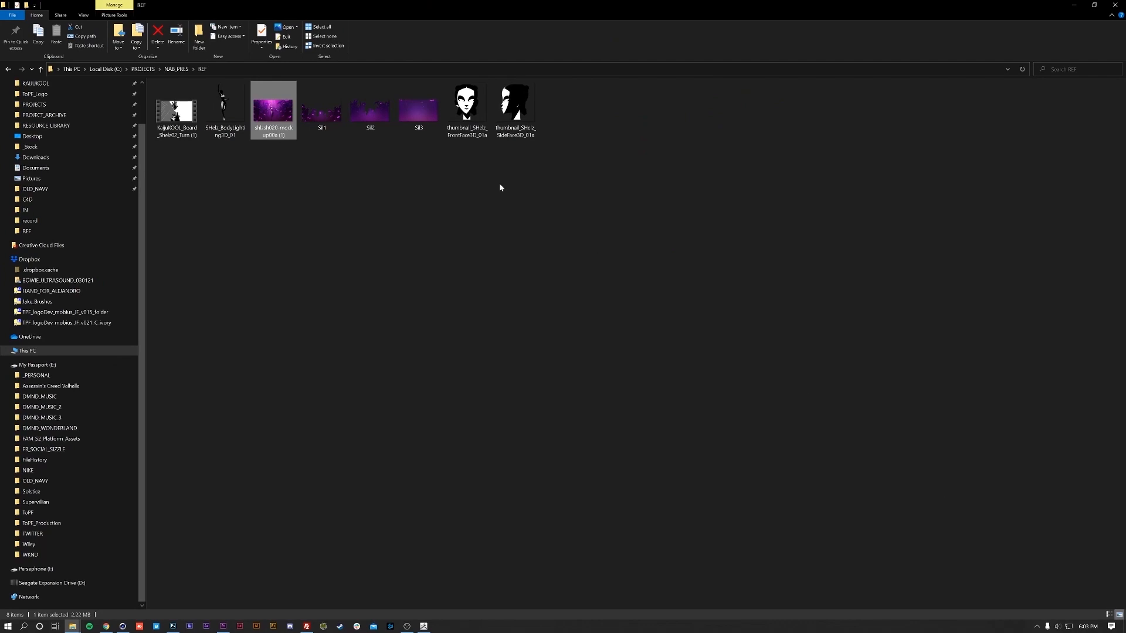
double_click(326, 121)
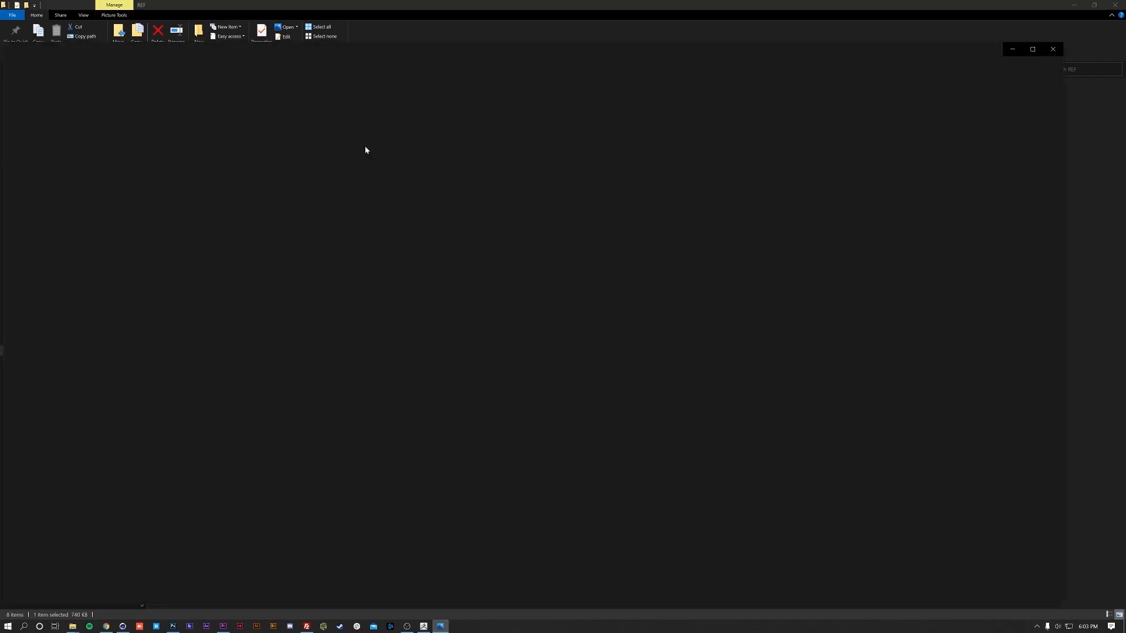
key("Right")
key("Right")
key("Left")
key("Right")
key("Left")
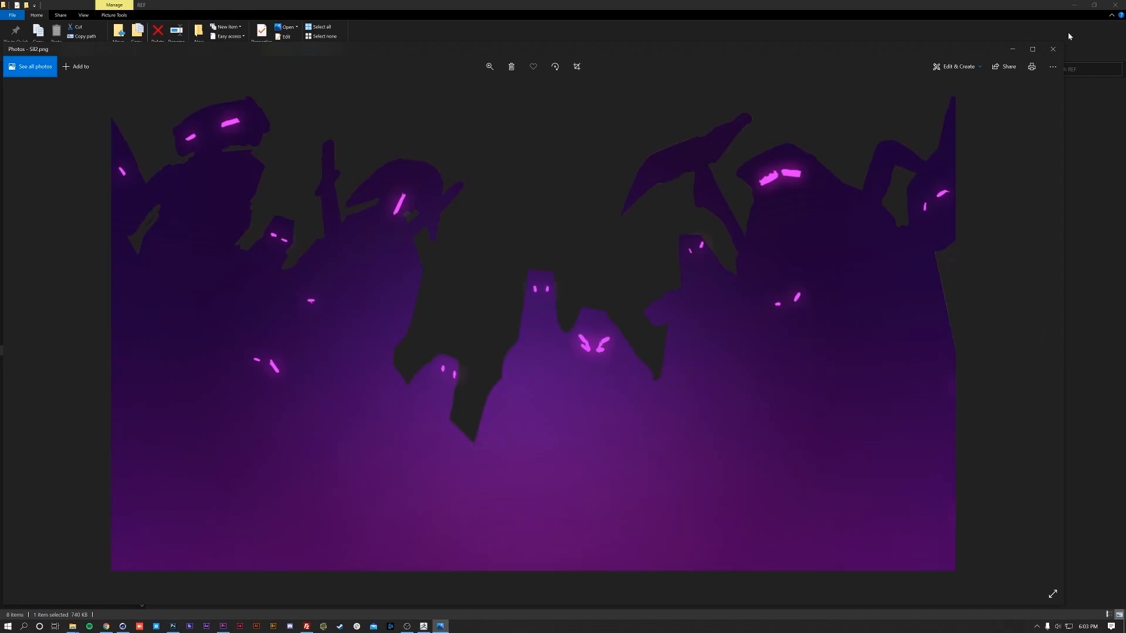
left_click(1073, 4)
left_click_drag(985, 50, 1125, 99)
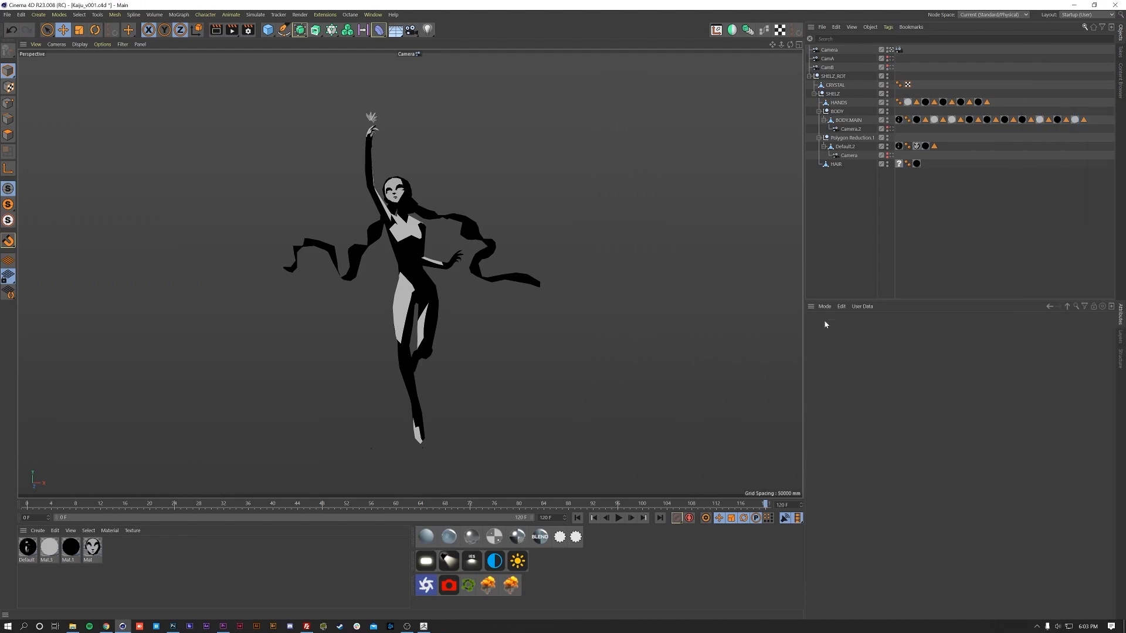
- Switch to the default camera view, add a cylinder at the figure, and scale it up to about 530%
left_click(891, 51)
left_click(891, 50)
right_click_drag(534, 315, 519, 354, "alt")
middle_click_drag(519, 354, 424, 344, "alt")
left_click_drag(424, 344, 488, 344, "alt")
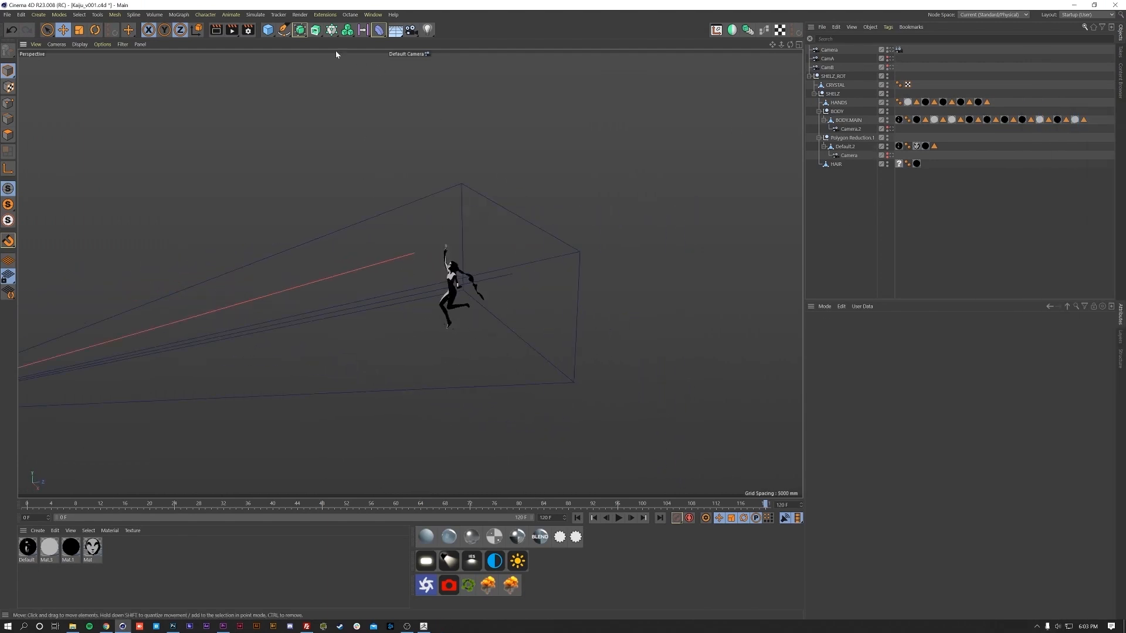
left_click(268, 30)
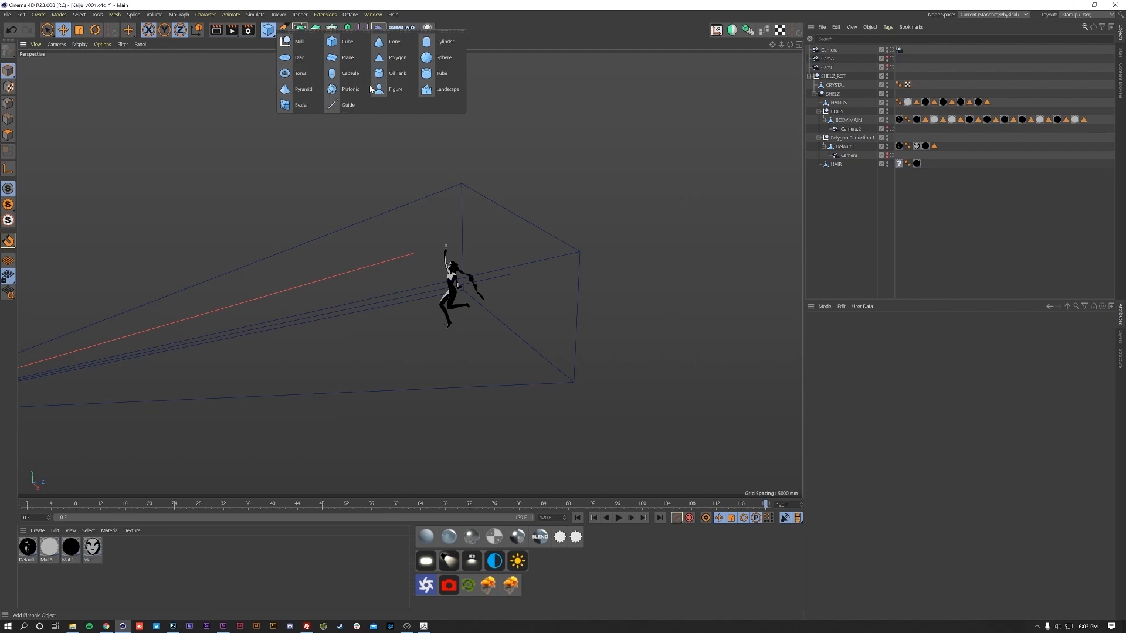
left_click(449, 45)
key("t")
left_click_drag(684, 278, 771, 267)
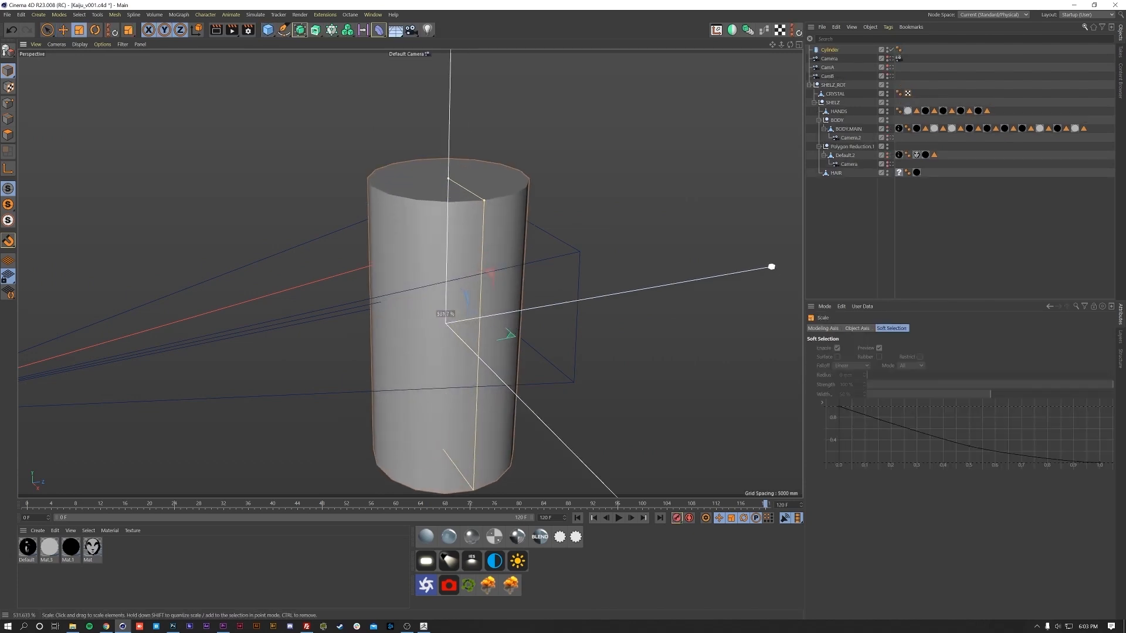
- Enlarge the cylinder further and flatten it into a wide, low drum surrounding the figure and cameras
scroll(437, 280, "down", 3)
left_click_drag(448, 192, 701, 471)
scroll(399, 195, "down", 5)
left_click_drag(360, 301, 384, 280, "alt")
left_click_drag(487, 280, 486, 317)
left_click_drag(475, 371, 533, 286)
- Make the cylinder editable and delete its cap polygons so only the side wall surrounds the figure
key("c")
left_click(8, 134)
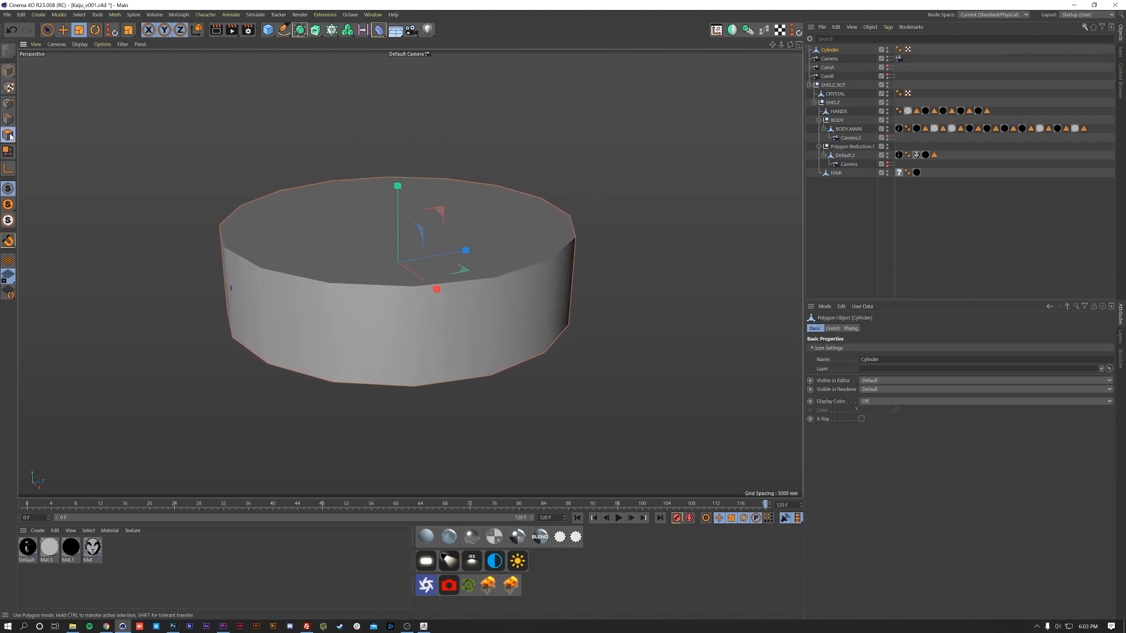
left_click(380, 247)
key("u")
key("l")
left_click(384, 245)
key("Delete")
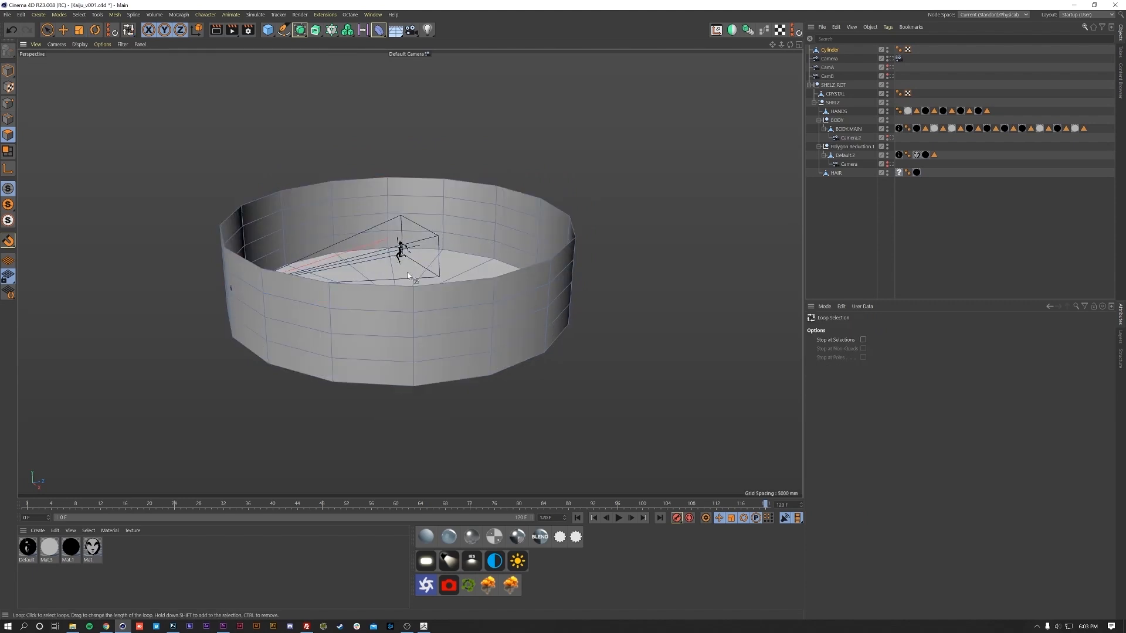
- Scale the open cylinder up so its wall stands taller around the figure
left_click(8, 71)
left_click(79, 30)
left_click_drag(395, 202, 461, 257)
middle_click_drag(461, 257, 338, 288, "alt")
left_click_drag(455, 280, 683, 290)
- Create a new material, apply it to the cylinder, and enable Luminance with Color and Reflectance turned off
double_click(149, 581)
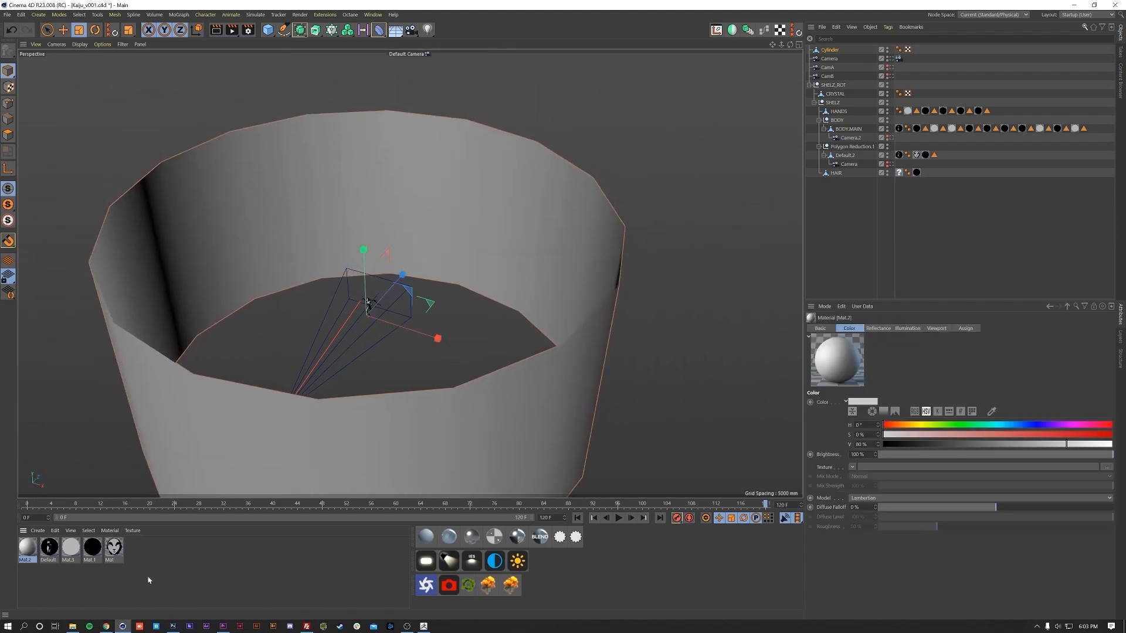
double_click(28, 554)
left_click_drag(28, 548, 246, 431)
left_click(176, 193)
left_click(176, 175)
left_click(175, 158)
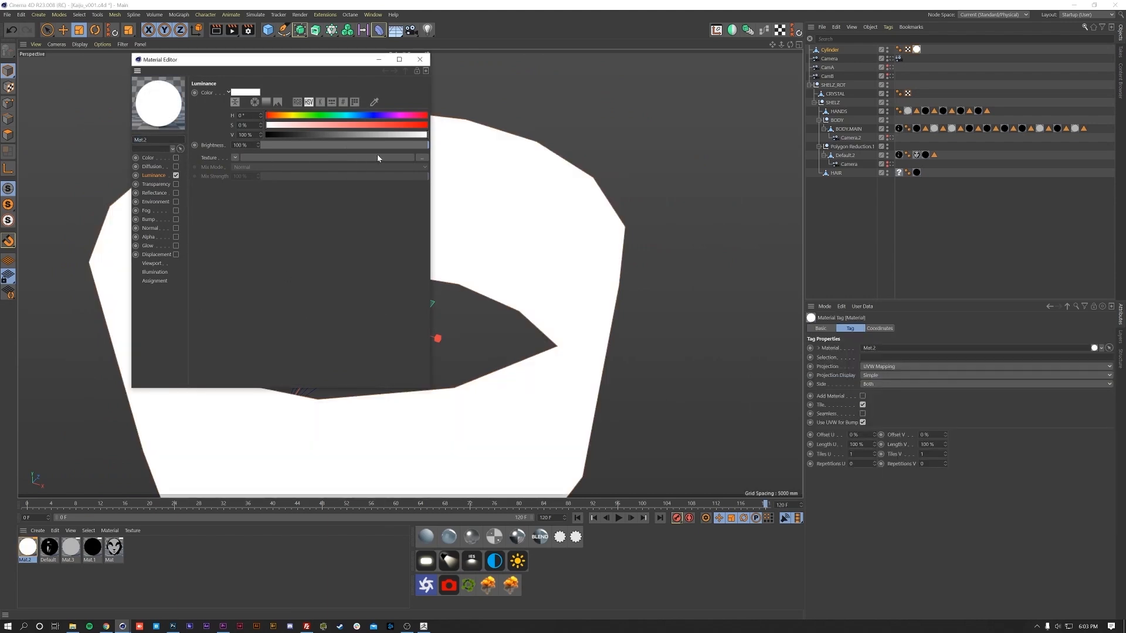
- Load Sil1.png as the material's Luminance texture and reuse it as the texture of an enabled Alpha channel
left_click(422, 159)
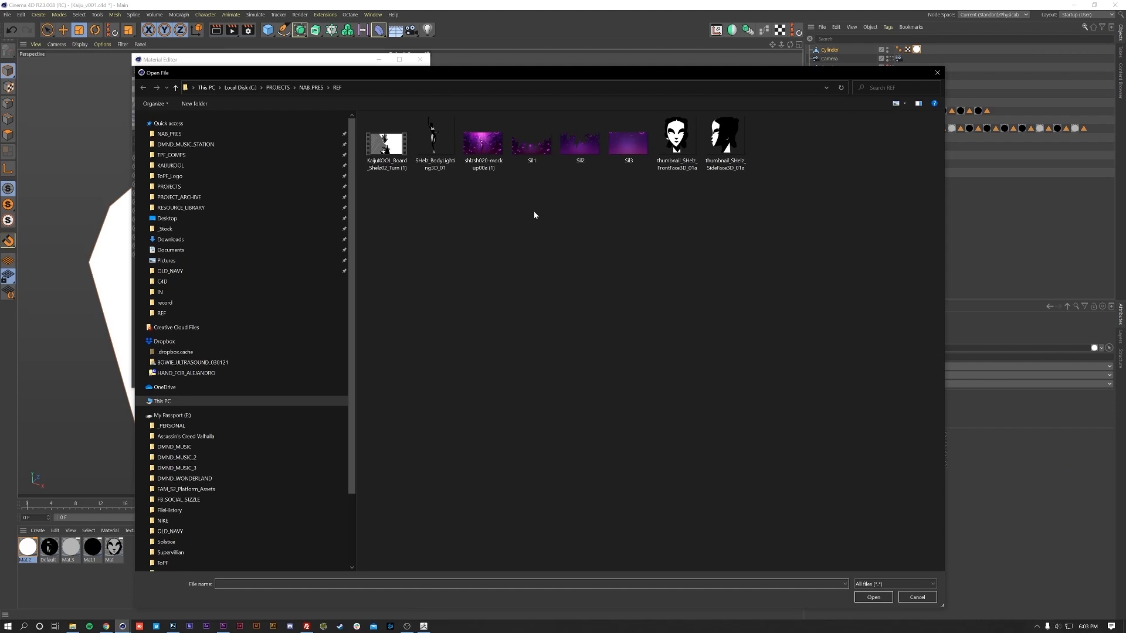
double_click(531, 144)
left_click(626, 355)
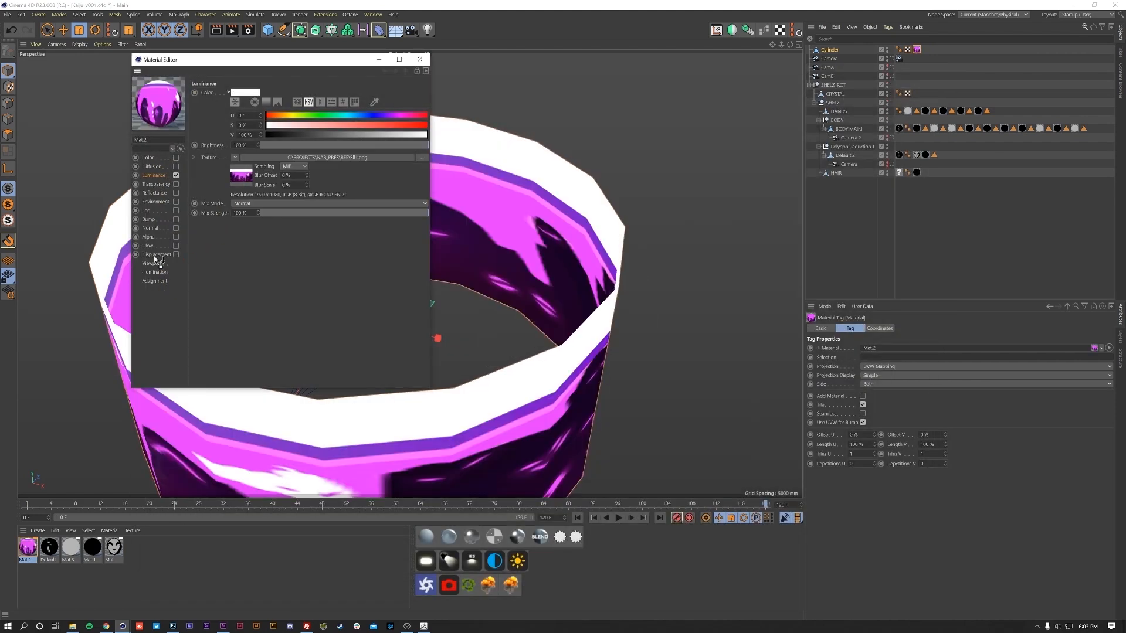
left_click(164, 237)
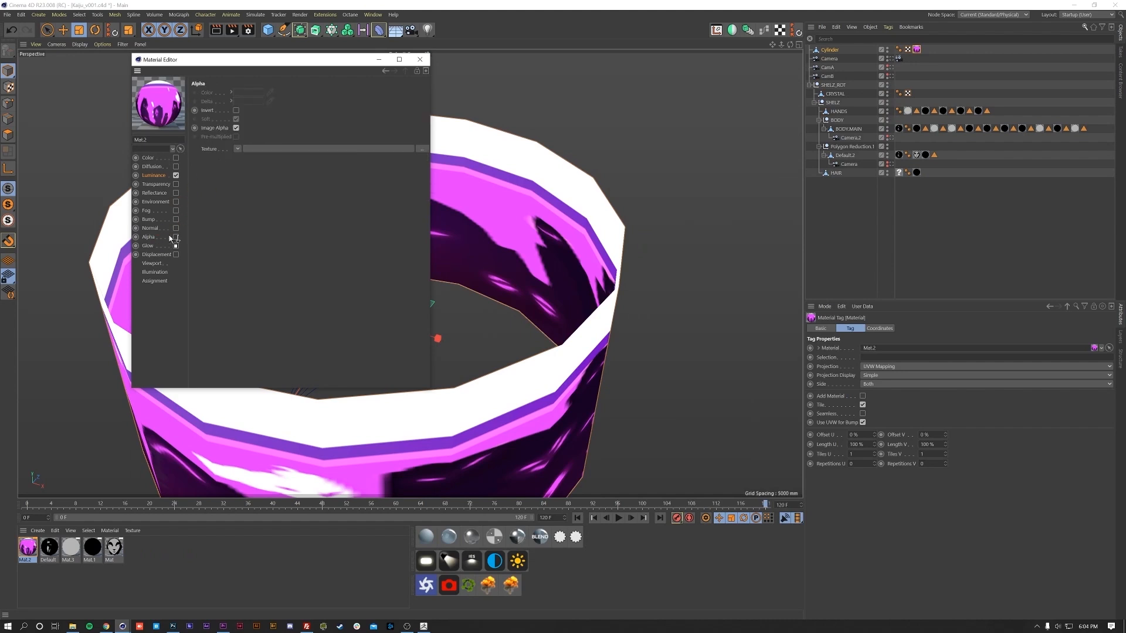
left_click_drag(245, 152, 252, 150)
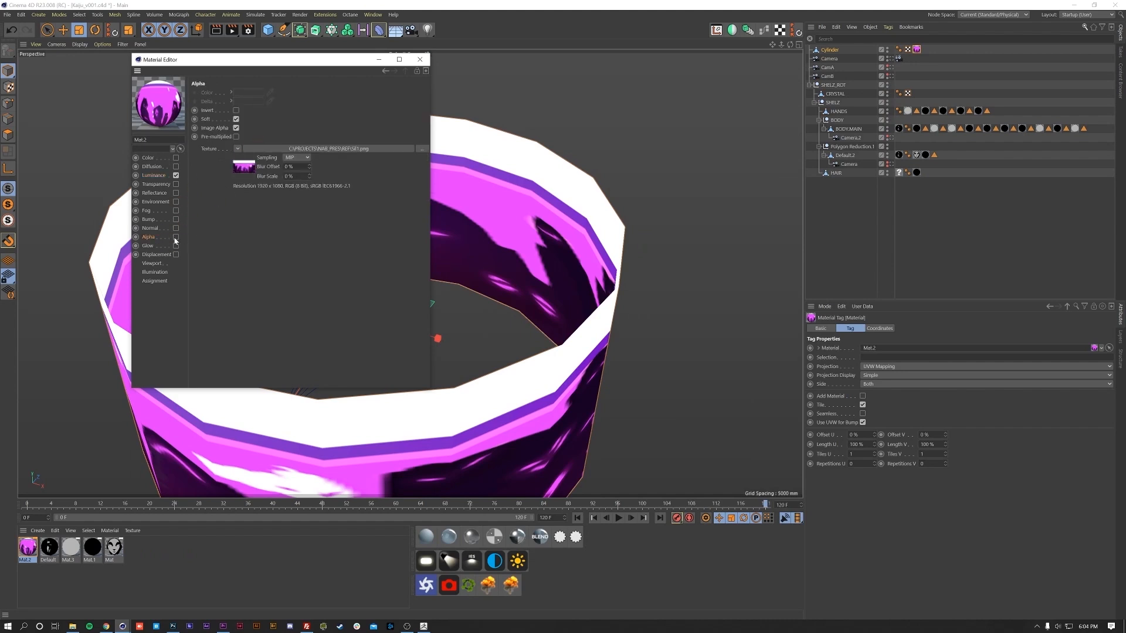
left_click(175, 236)
- Set the material's viewport Texture Preview Size to 4096x4096 and close the Material Editor
left_click(152, 263)
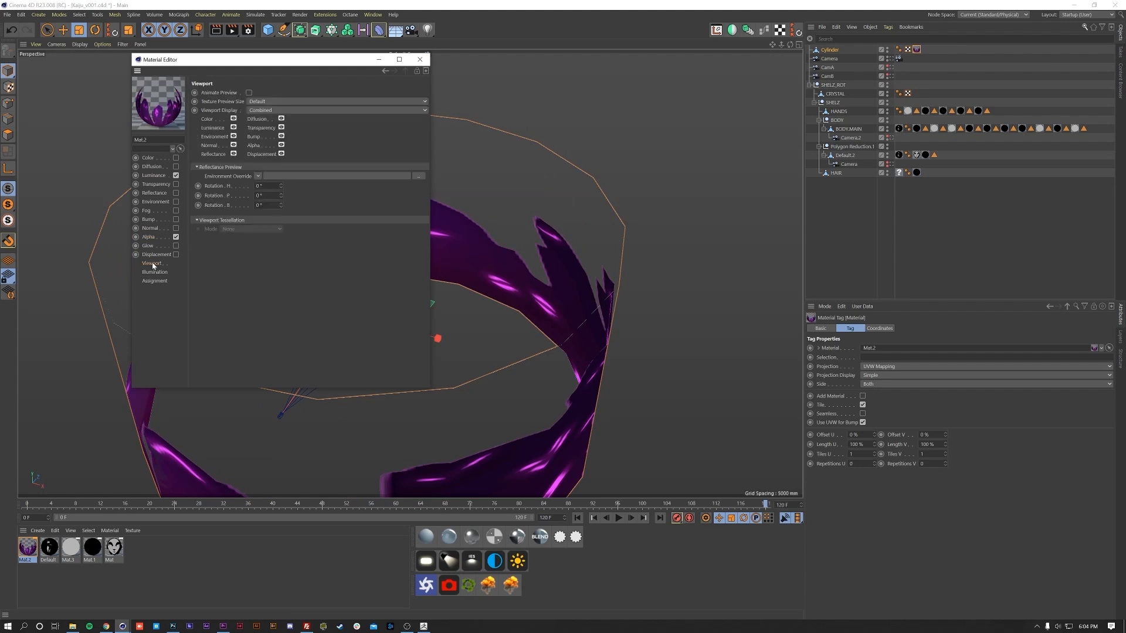
left_click(295, 101)
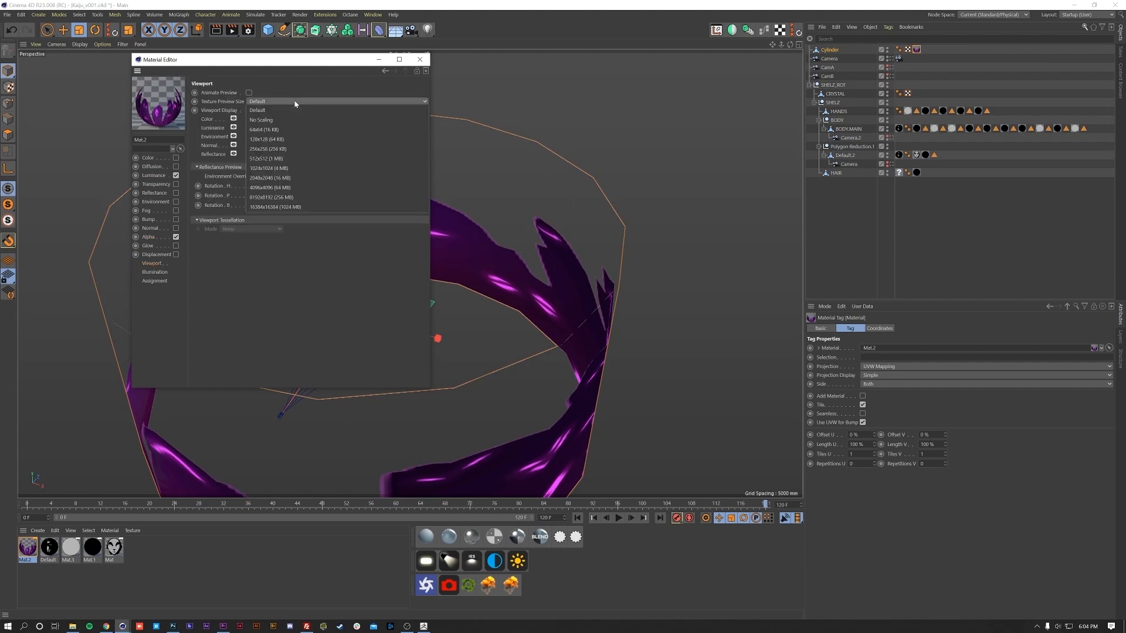
left_click(280, 190)
left_click(419, 59)
- Repeat the silhouettes around the cylinder by setting the material tag's Length U to 38%, keeping Length V at 100%
left_click_drag(459, 257, 567, 231, "alt")
mouse_move(410, 272)
left_mouse_down("alt")
mouse_move(293, 246)
mouse_move(325, 259)
mouse_move(183, 264)
mouse_move(319, 253)
mouse_move(400, 262)
left_mouse_up("alt")
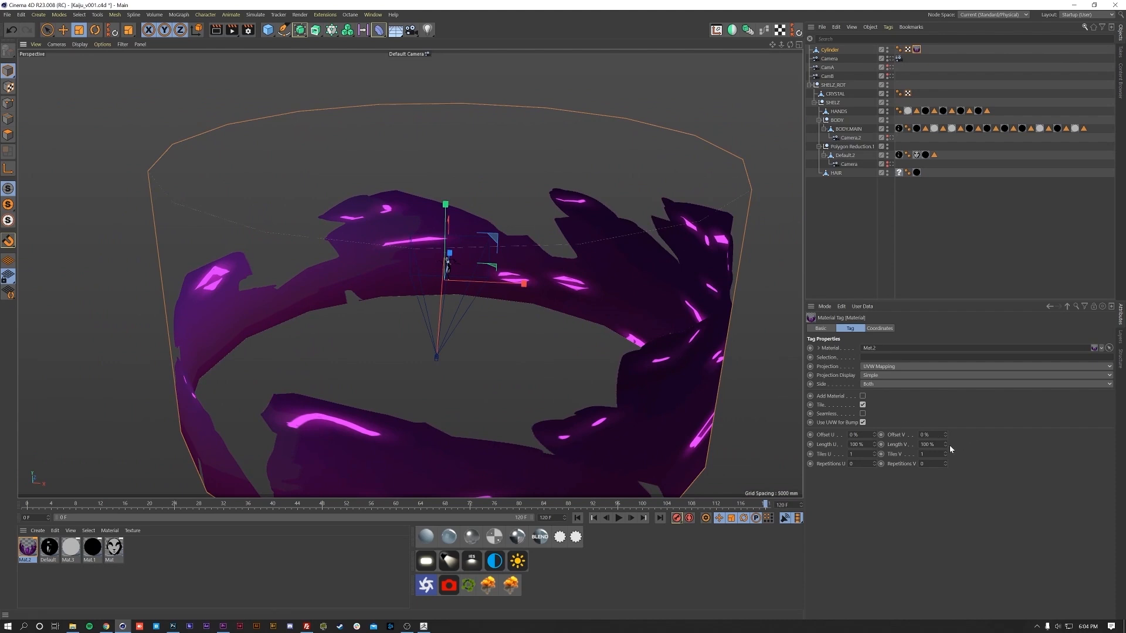
left_click_drag(945, 445, 945, 434)
key("ctrl+z")
left_click_drag(874, 445, 874, 469)
middle_click(601, 298)
middle_click(365, 252)
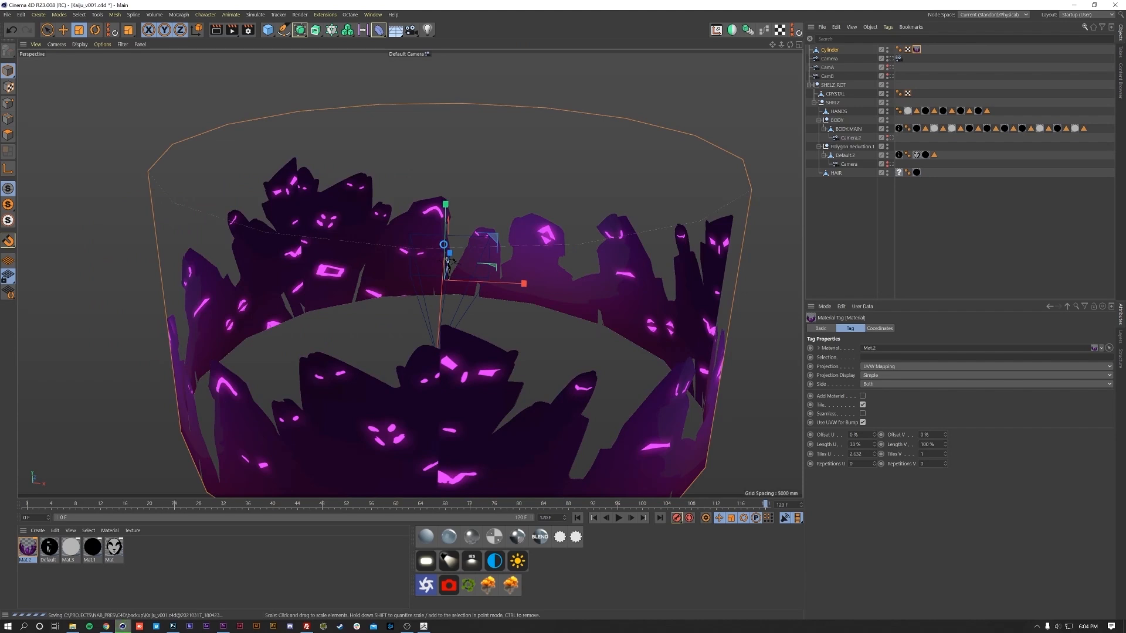
middle_click(443, 244)
middle_click(325, 222)
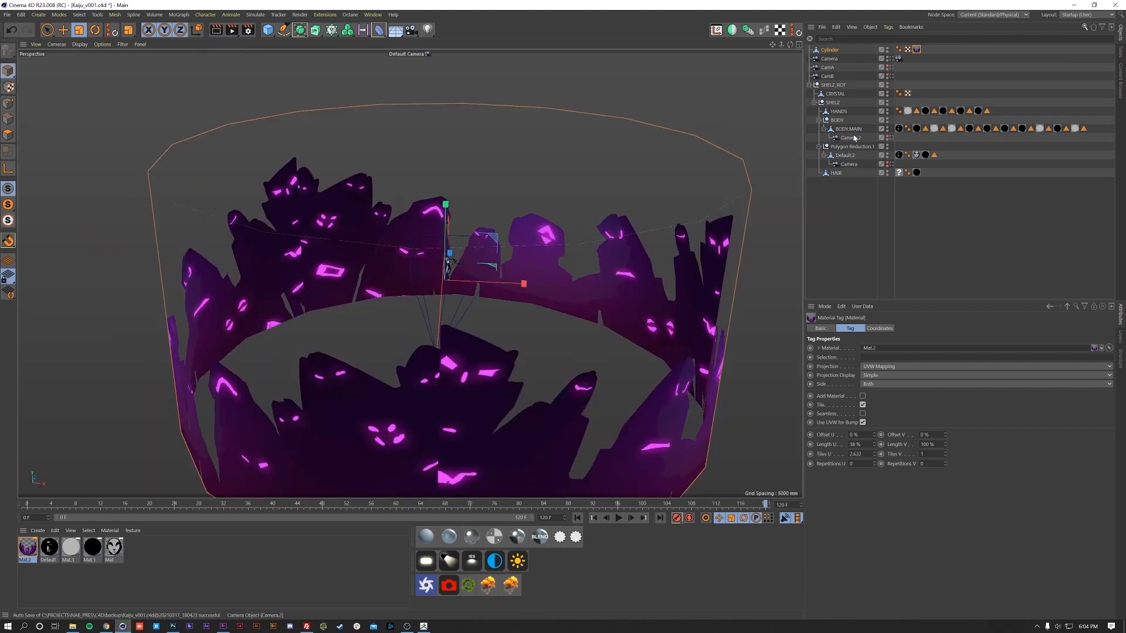
- Look through the morph camera and try raising the cylinder vertically behind the figure
left_click(890, 59)
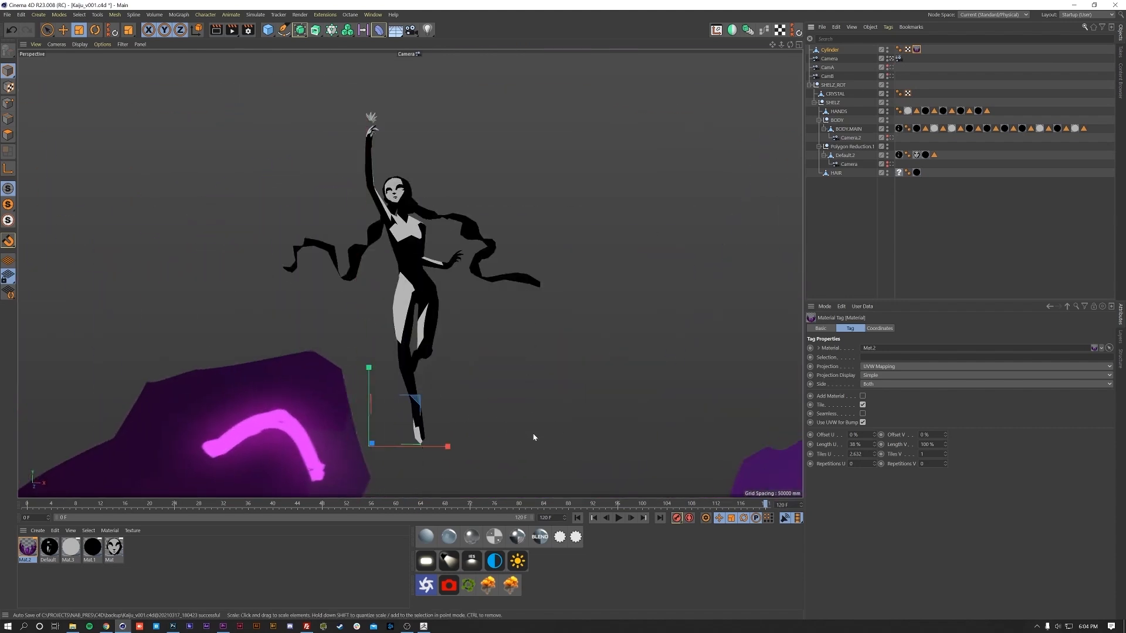
key("e")
left_click_drag(369, 369, 365, 205)
key("ctrl+z")
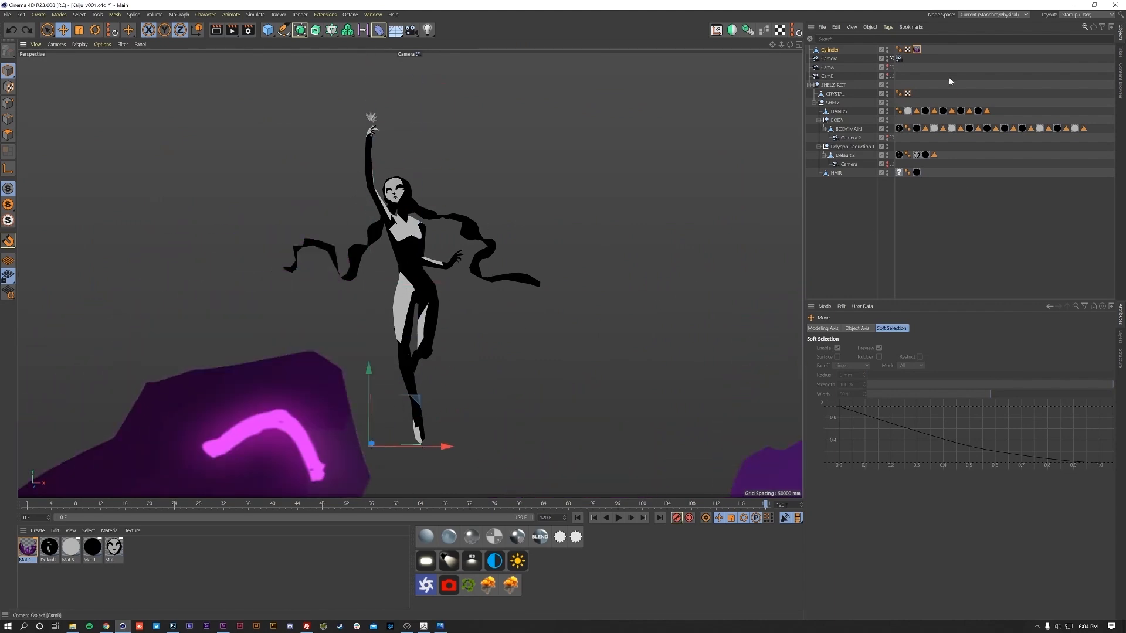
- Set the cylinder's material tag to Length U 16% and Length V 52%, and lower the cylinder behind the figure
left_click(917, 51)
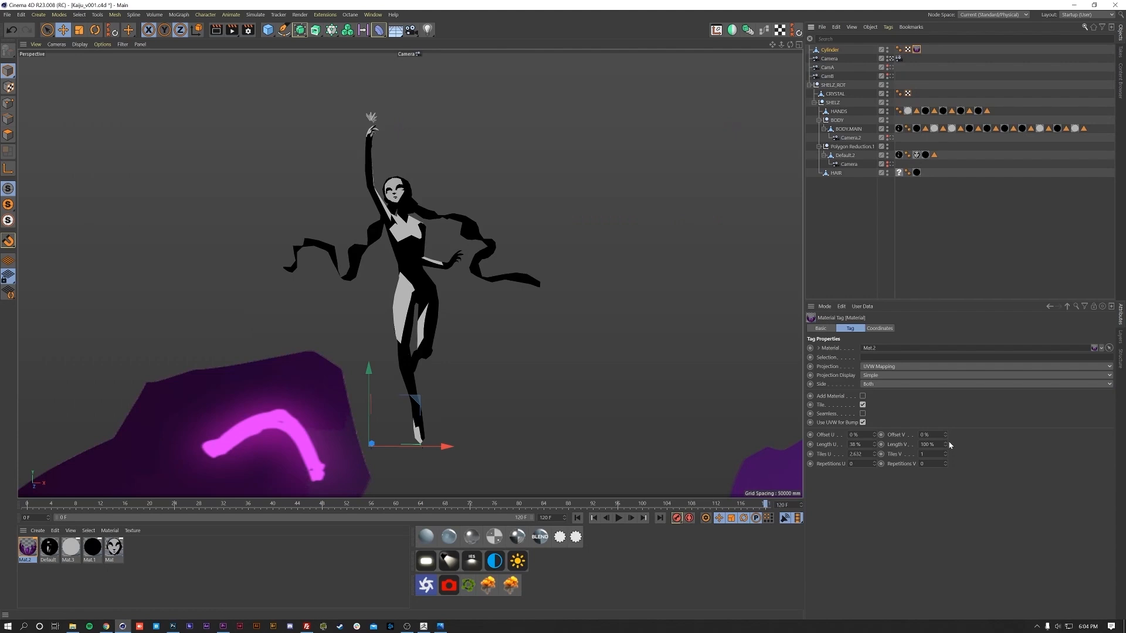
left_click_drag(945, 445, 946, 470)
left_click_drag(874, 444, 874, 461)
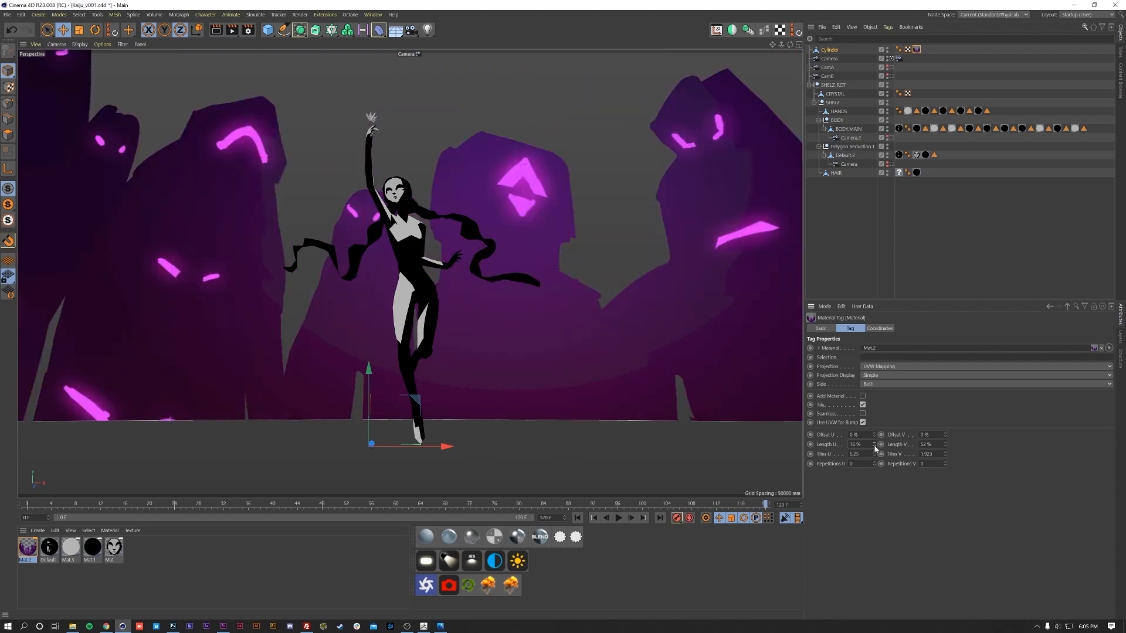
left_click_drag(372, 372, 369, 485)
left_click_drag(761, 505, 821, 484)
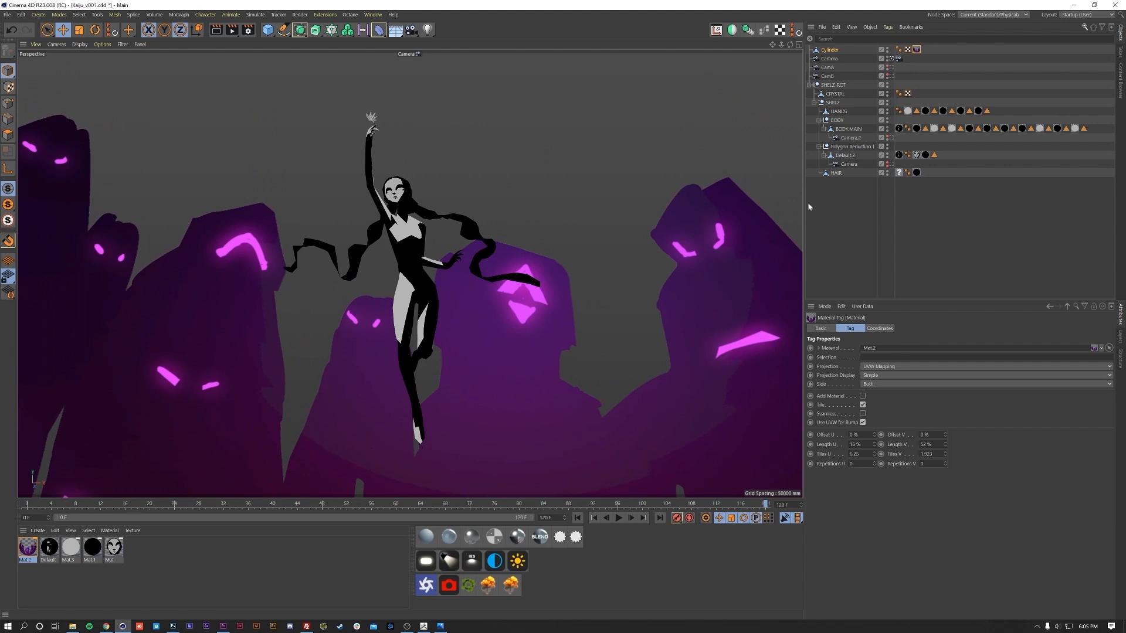
- Nest the cylinder above CRYSTAL inside the null that holds CRYSTAL and SHELZ, and scrub the animation to check the shot
left_click(828, 50)
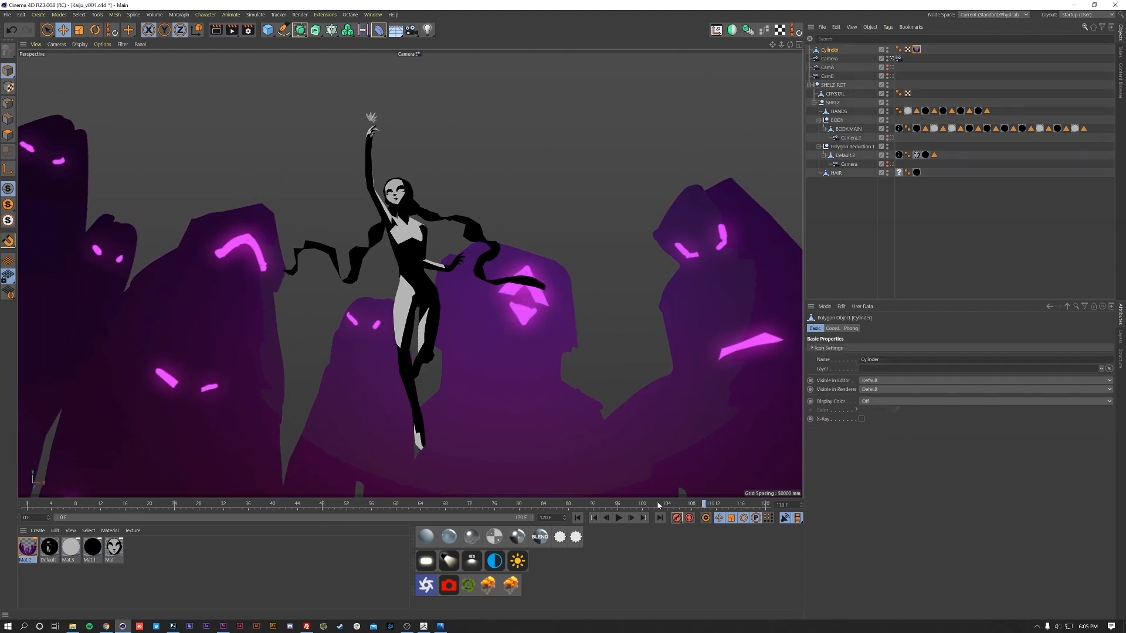
key("shift+f")
left_click_drag(27, 503, 1075, 408)
left_click_drag(831, 51, 840, 93)
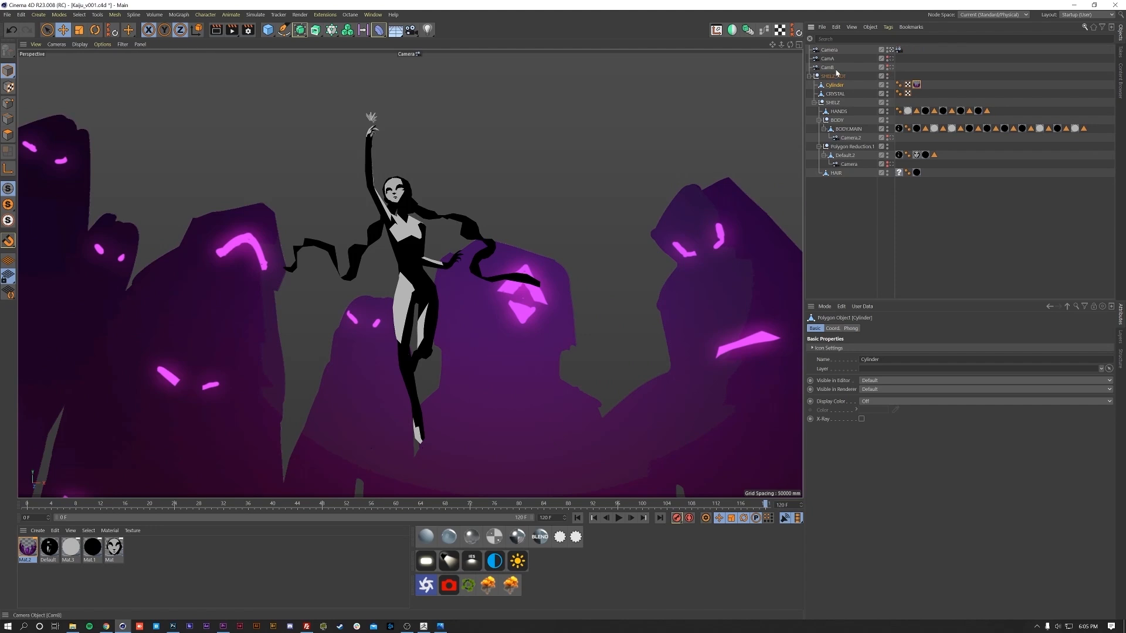
left_click(740, 505)
left_click_drag(740, 504, 735, 322)
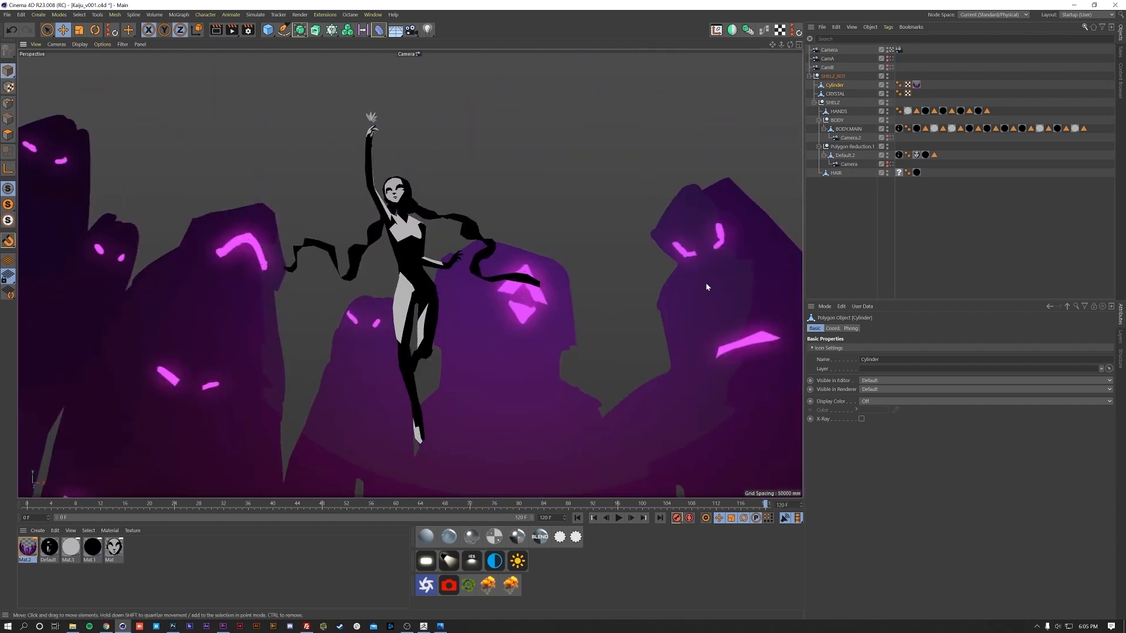
- Change the Top view to a Perspective projection and frame the whole silhouette cylinder from outside the camera
middle_click(703, 167)
middle_click(631, 220)
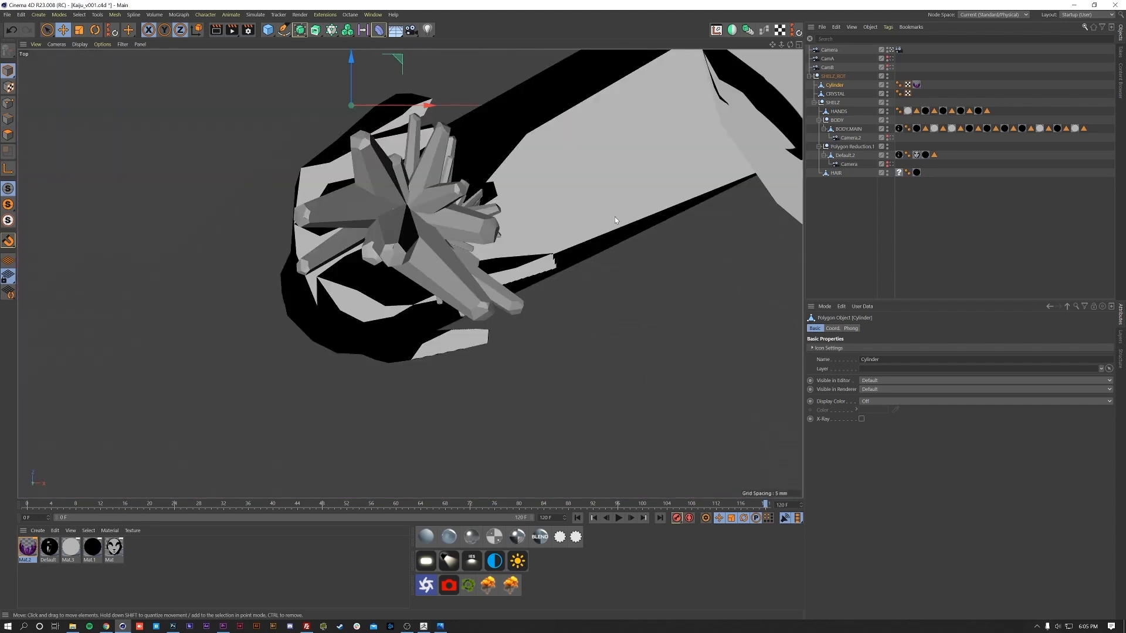
left_click(59, 46)
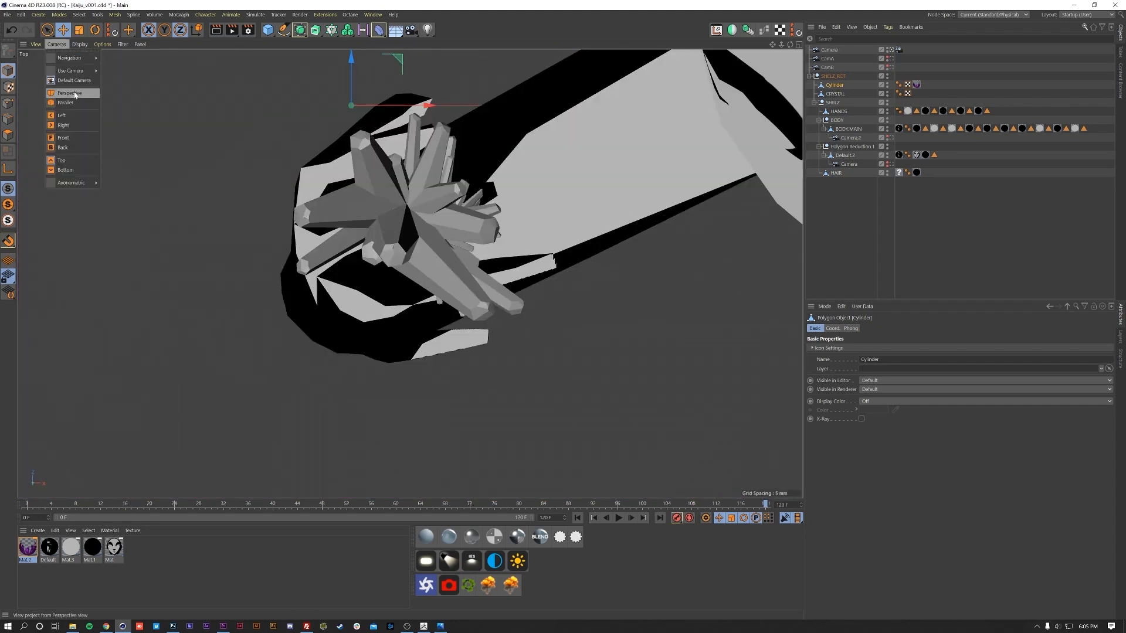
left_click(70, 94)
middle_click_drag(551, 203, 428, 296, "alt")
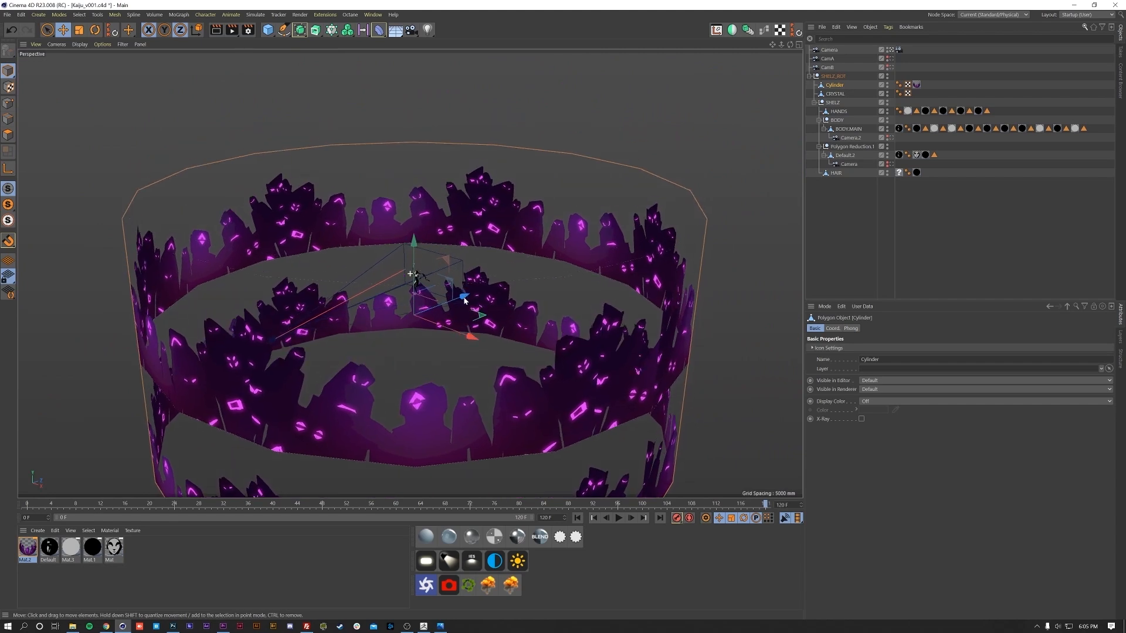
scroll(431, 293, "down", 2)
- Duplicate the silhouette cylinder twice, scaling each copy up to form larger concentric rings around the original
left_click_drag(835, 86, 837, 81, "ctrl")
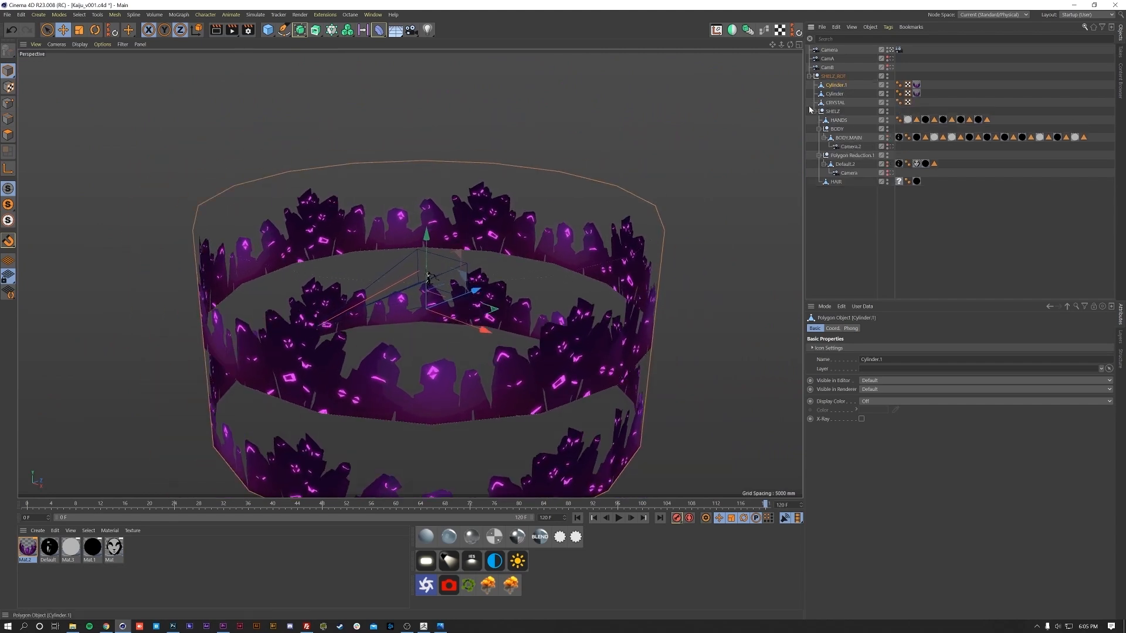
key("t")
left_click_drag(504, 254, 462, 287)
scroll(462, 290, "down", 4)
middle_click_drag(463, 290, 274, 351, "alt")
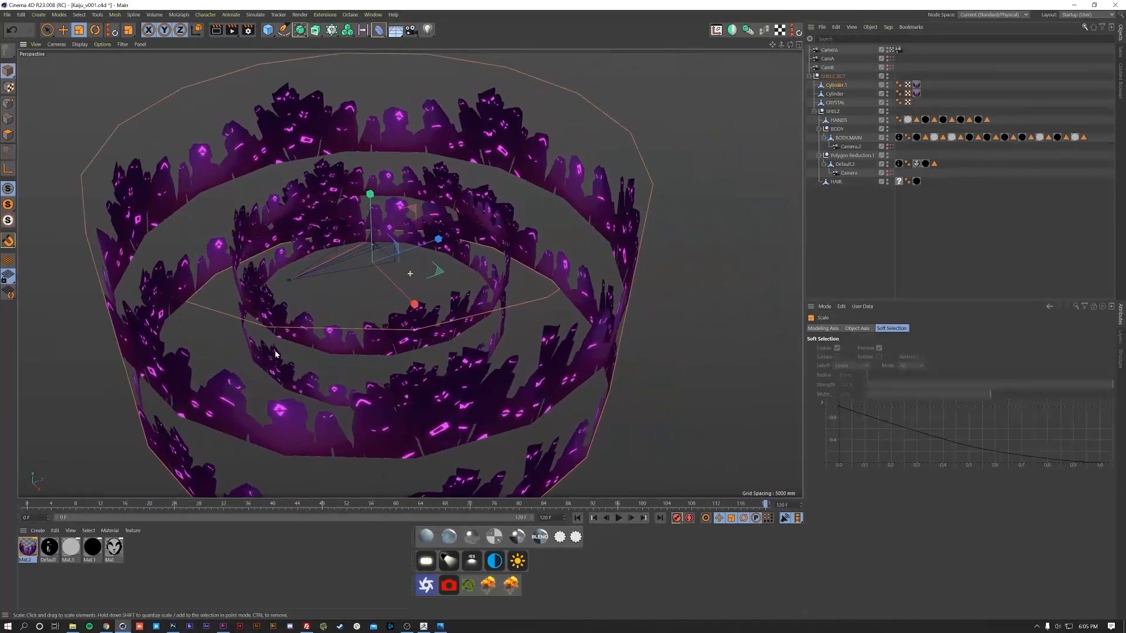
left_click_drag(498, 272, 755, 230)
left_click_drag(841, 190, 848, 80)
- Duplicate the silhouette material and load Sil2.png as the copy's Luminance texture, without copying the image to the project location
left_click(844, 94)
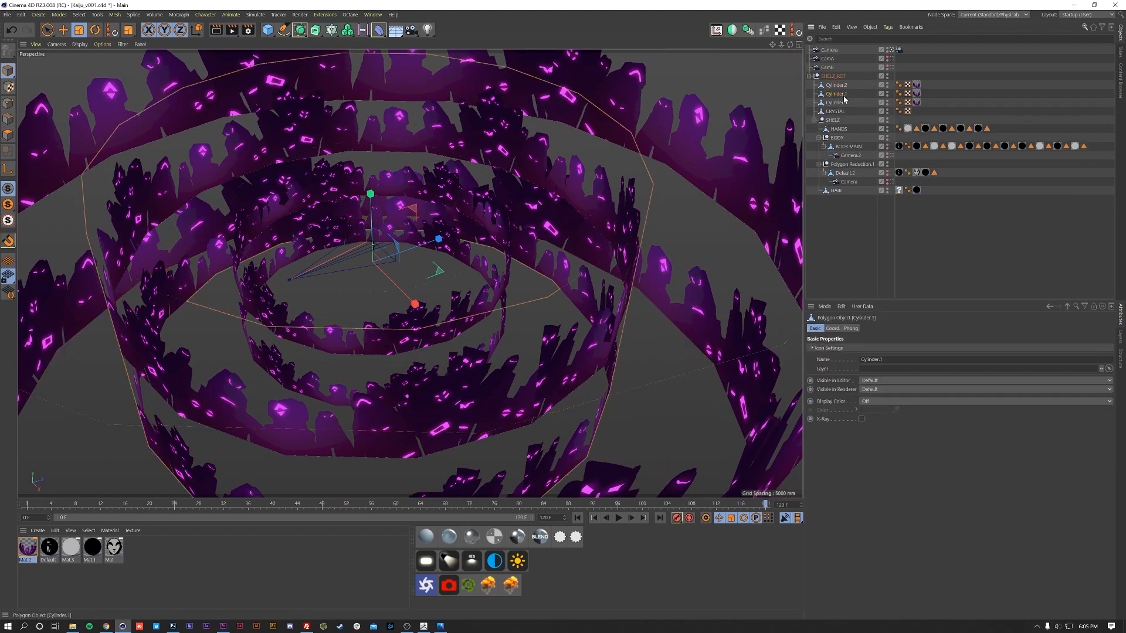
left_click_drag(25, 556, 21, 557, "ctrl")
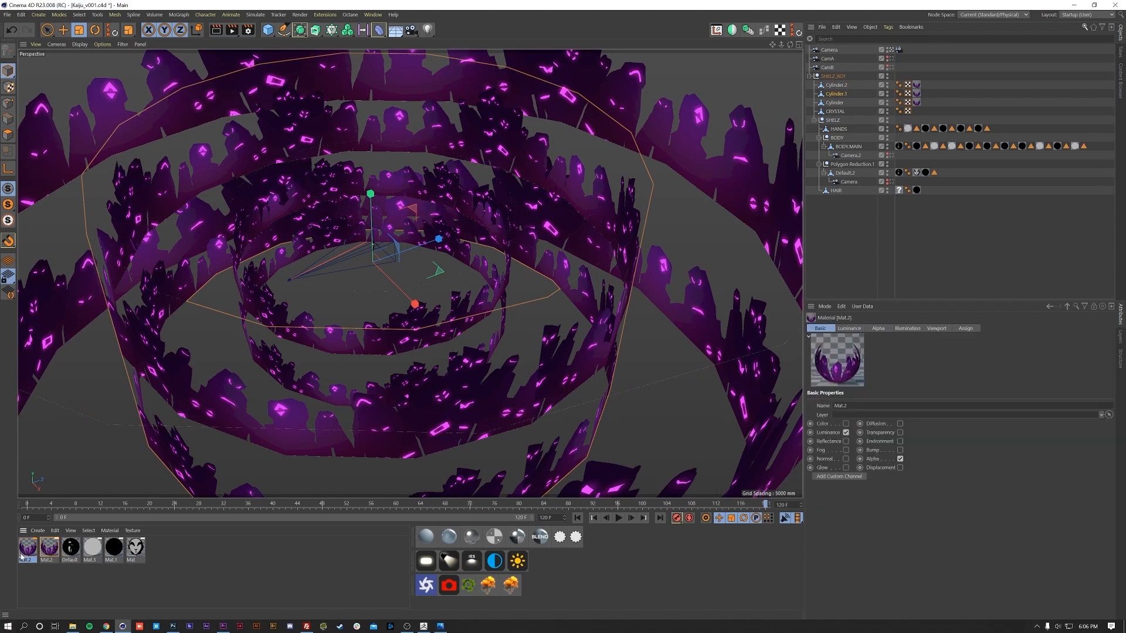
double_click(29, 556)
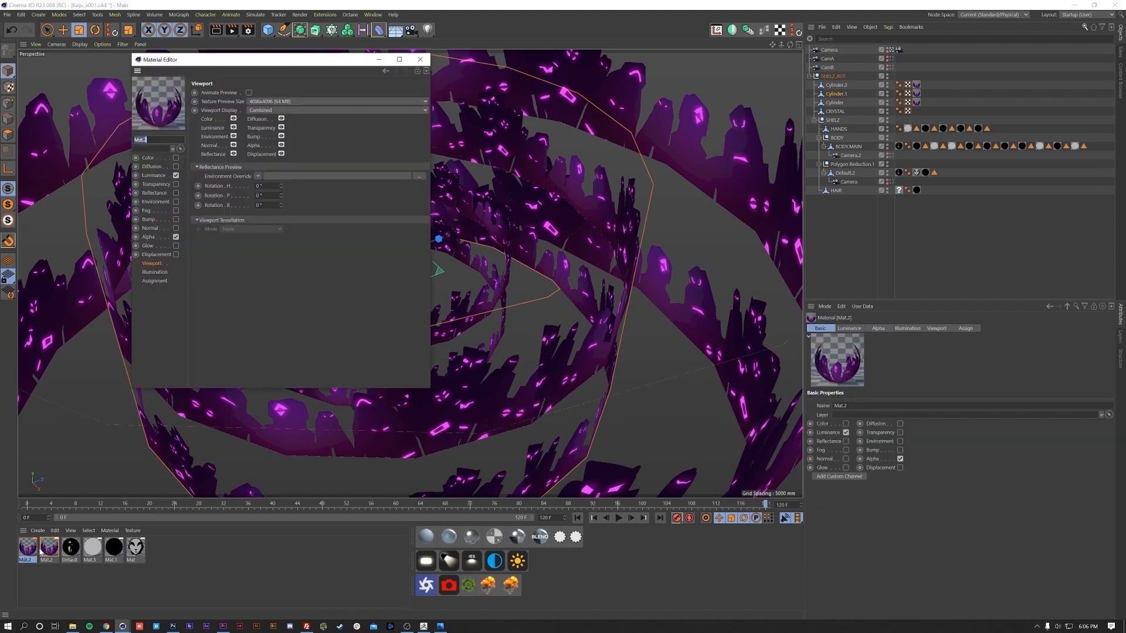
left_click(167, 175)
left_click(423, 158)
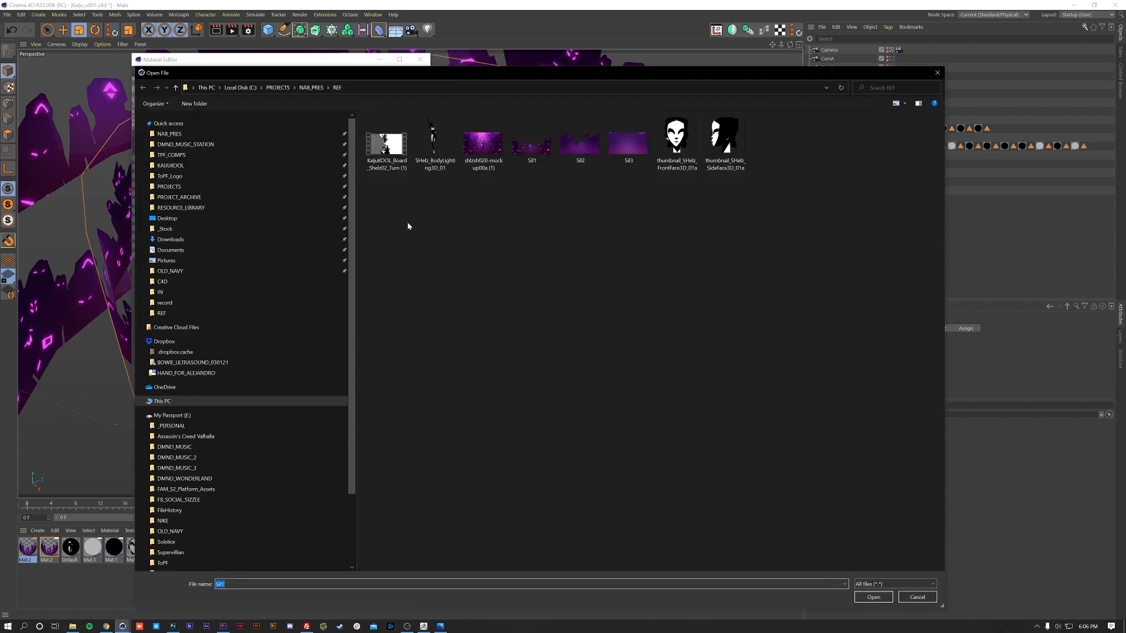
double_click(532, 146)
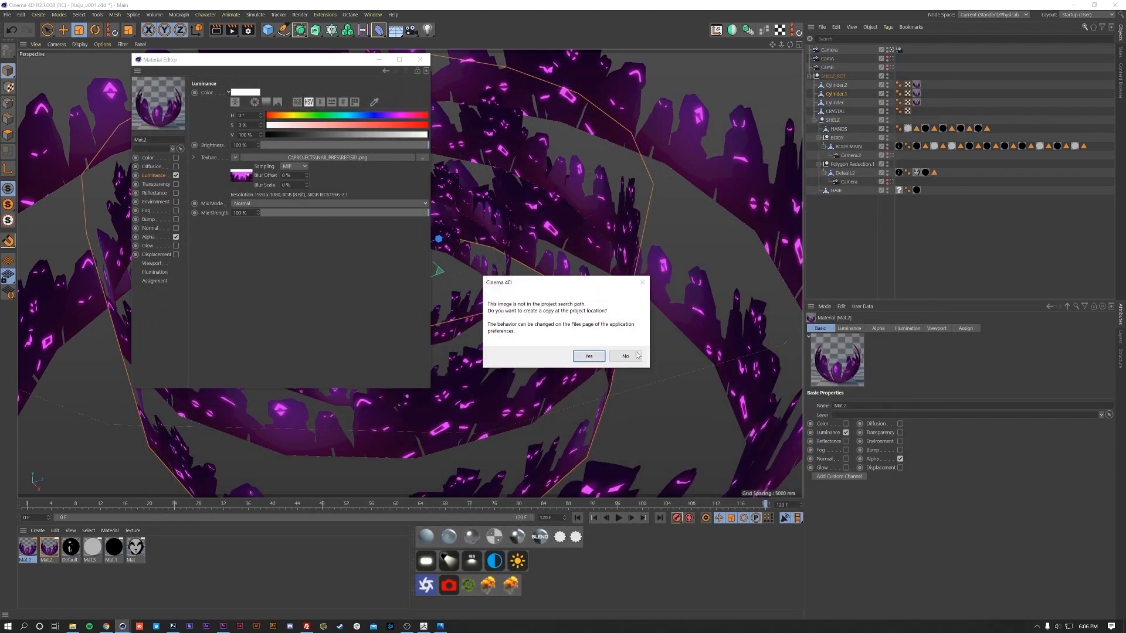
left_click(632, 361)
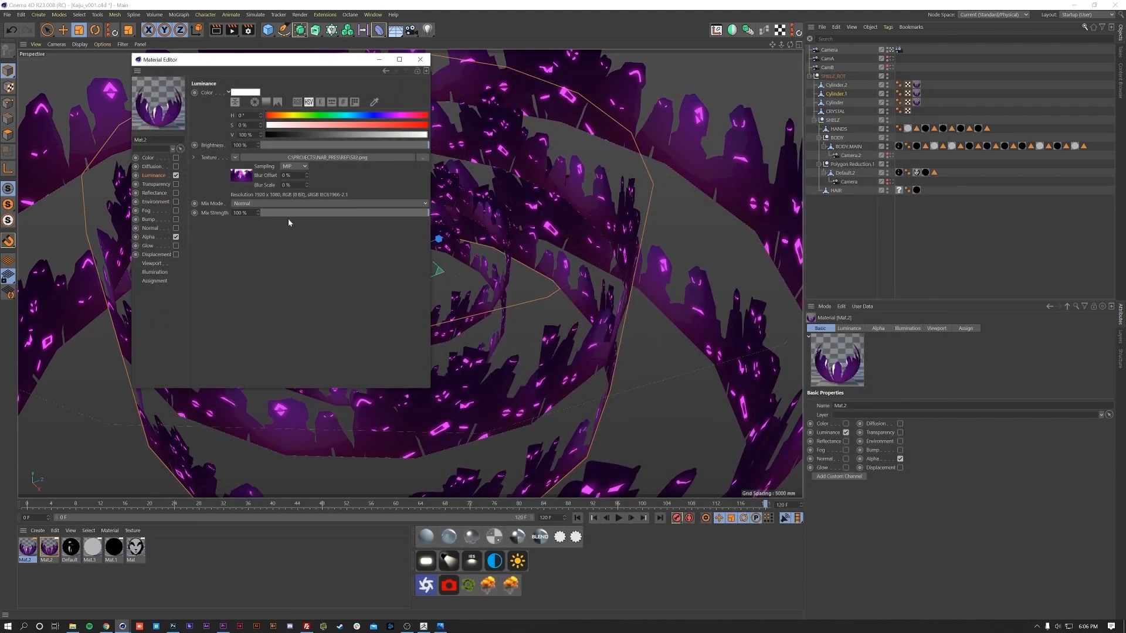
- Use Sil2.png as the copied material's Alpha texture and apply the material to the middle cylinder, Cylinder.1
left_click(154, 237)
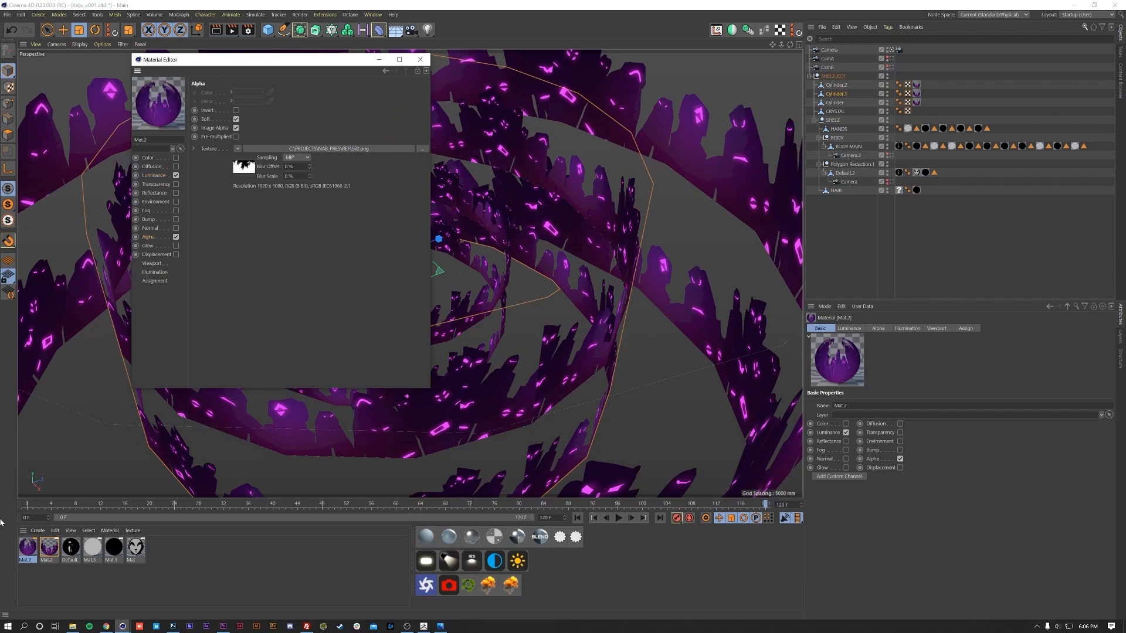
left_click_drag(38, 564, 390, 464)
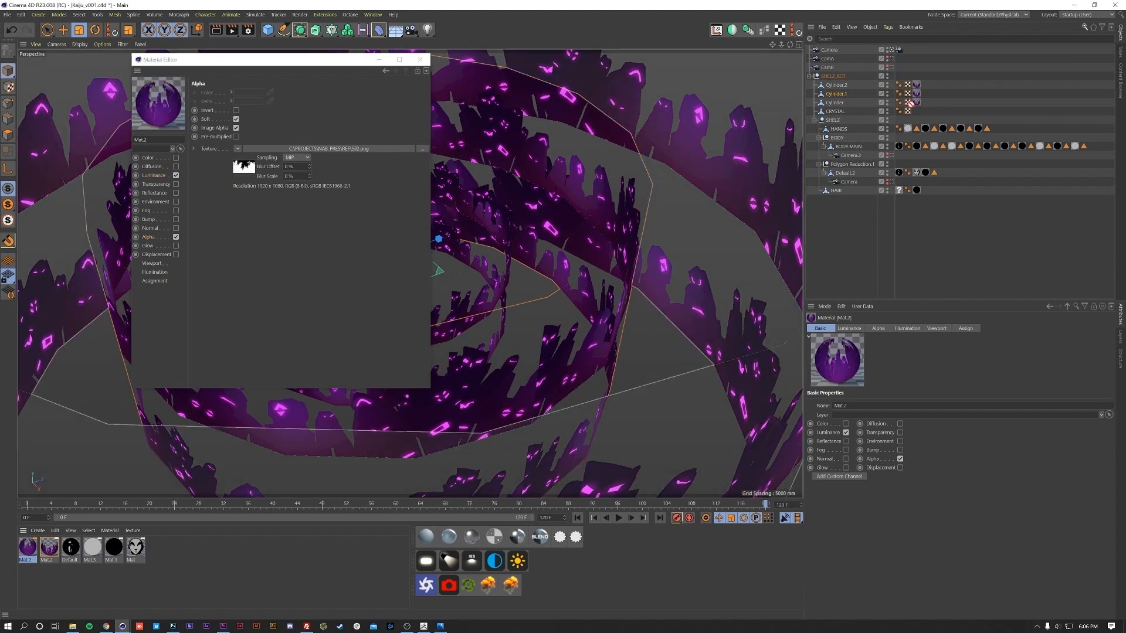
left_click_drag(919, 94, 918, 95)
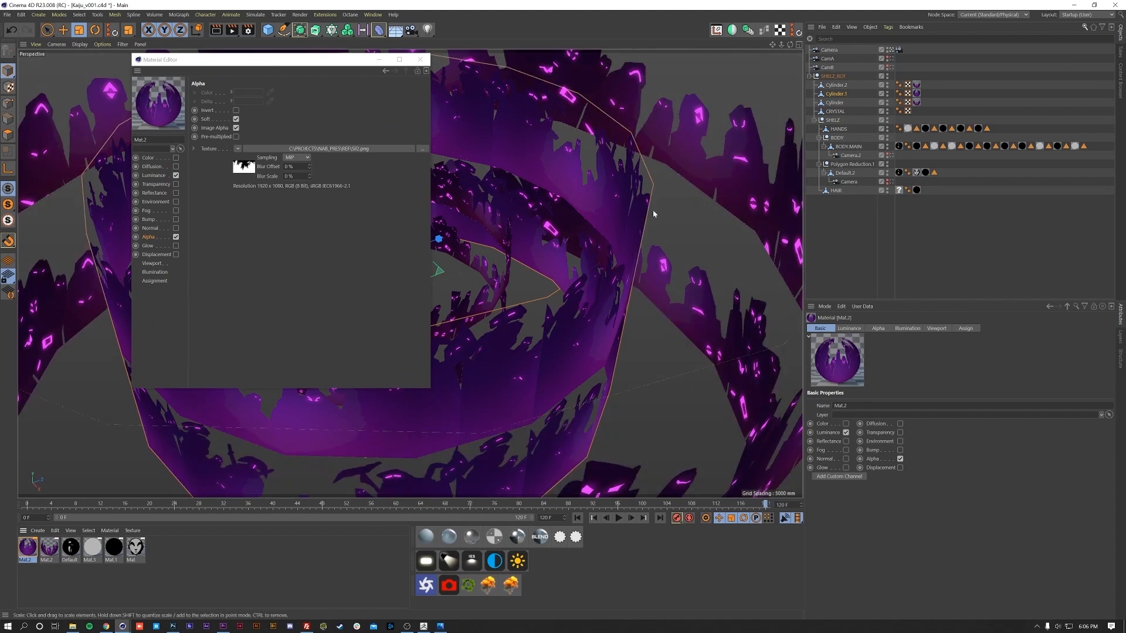
- Duplicate the Sil2 material and load Sil3.png as the copy's Luminance texture, without copying the image to the project location
left_click_drag(20, 551, 24, 560, "ctrl")
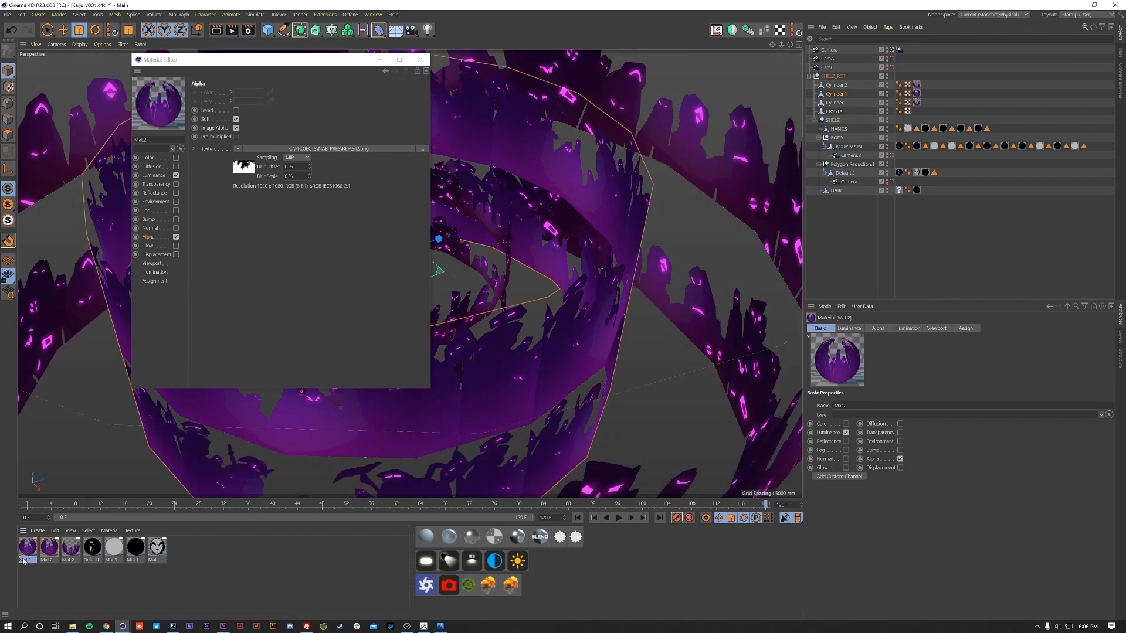
left_click(182, 315)
left_click(153, 175)
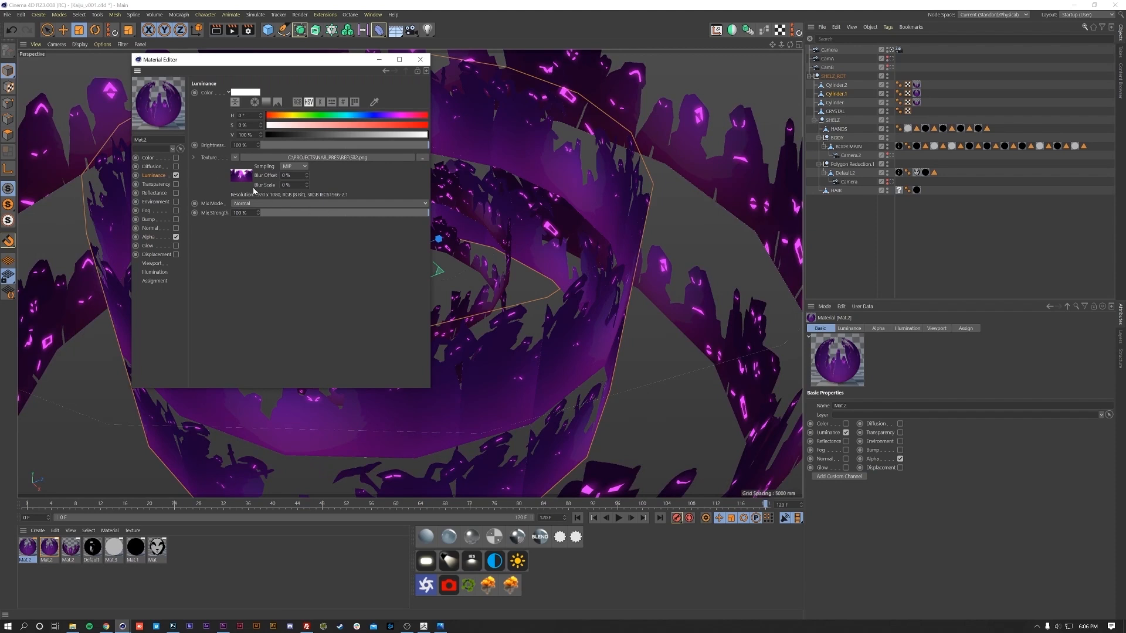
left_click(242, 175)
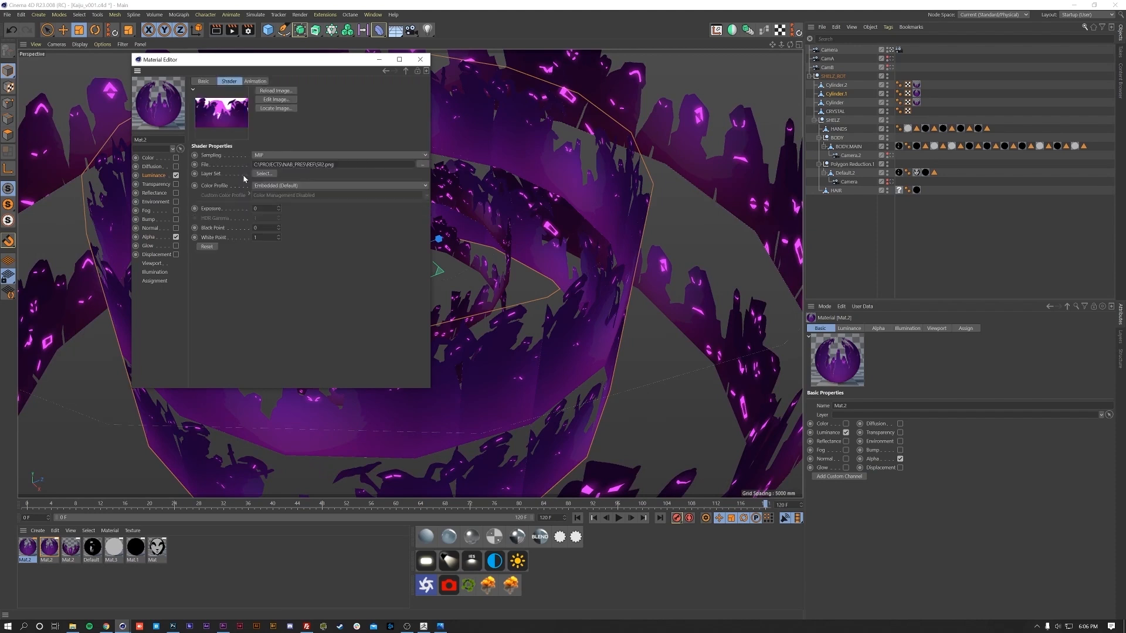
left_click(422, 166)
double_click(625, 147)
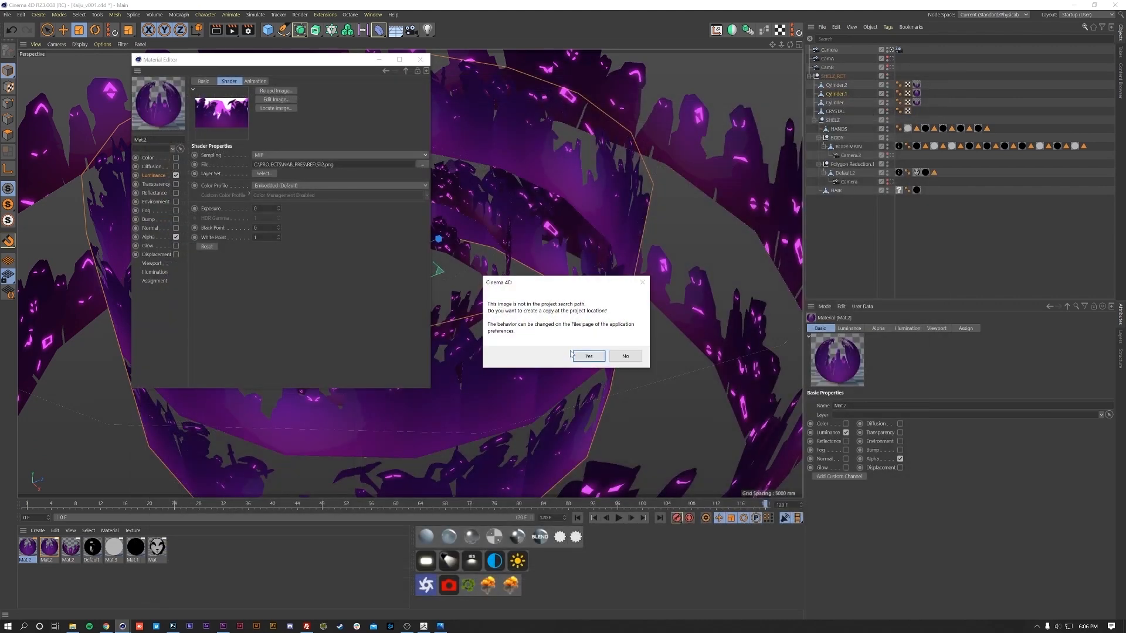
left_click(631, 359)
- Disable the Alpha channel of the Sil3 material and close the Material Editor
left_click(163, 178)
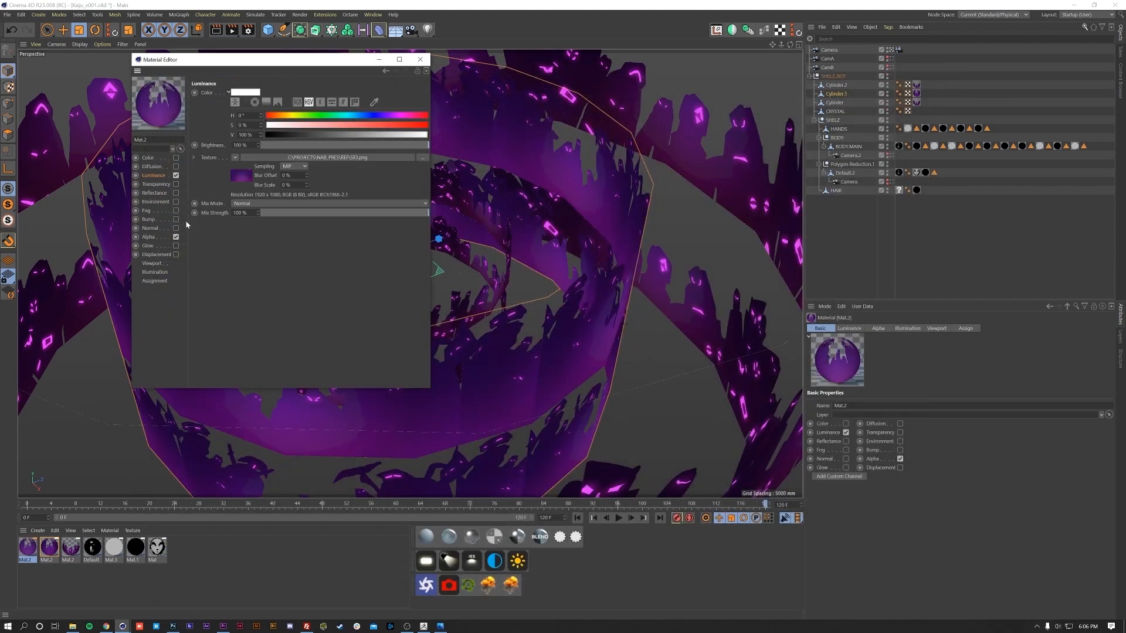
left_click(175, 236)
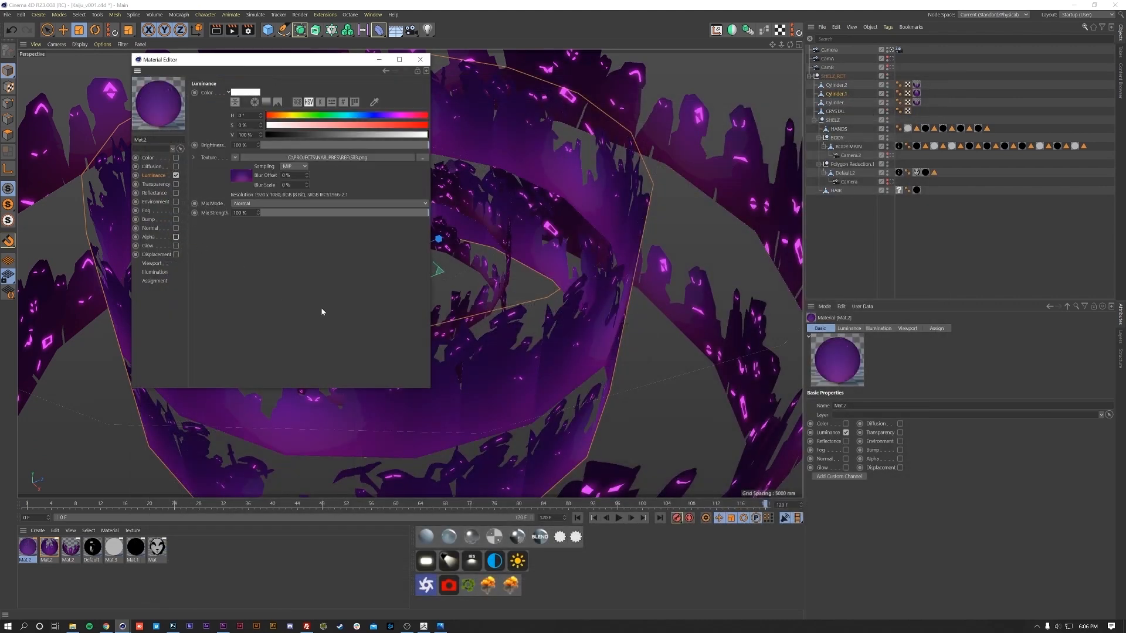
left_click(418, 61)
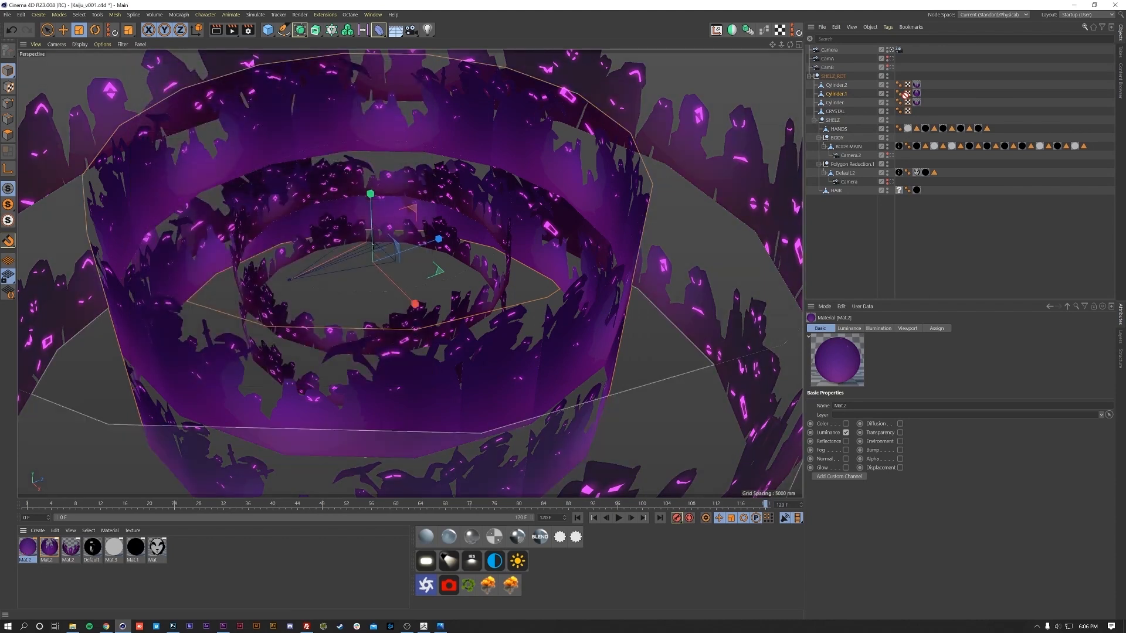
- Replace the material on the outermost cylinder, Cylinder.2, with the Sil3 material
left_click_drag(920, 104, 919, 103)
key("ctrl+z")
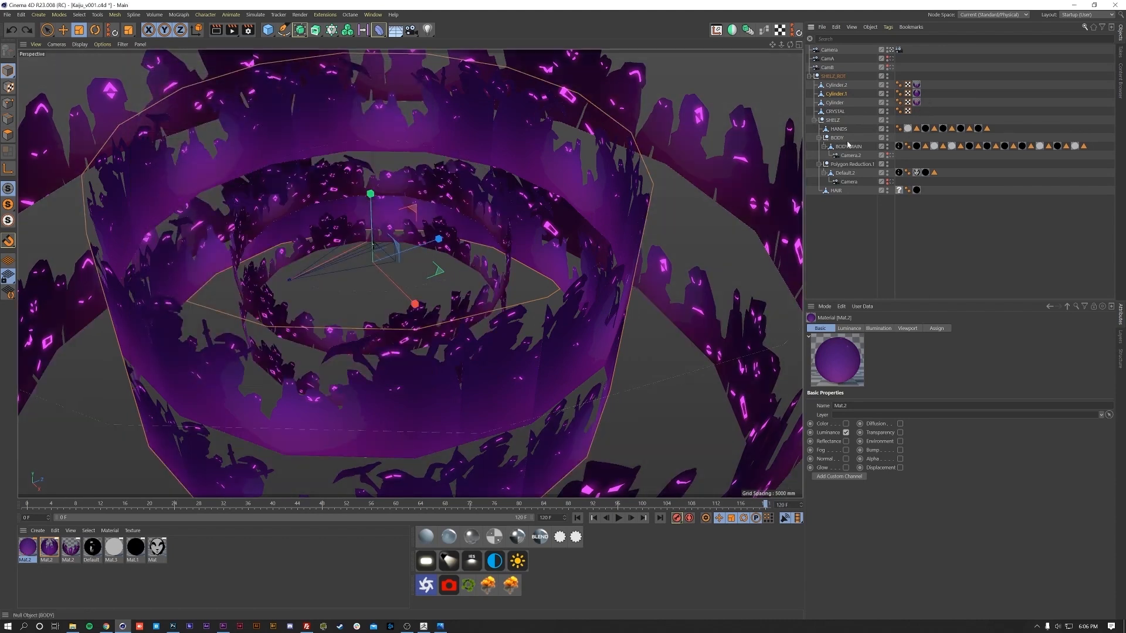
left_click(39, 569)
left_click_drag(82, 579, 919, 87)
middle_click_drag(553, 234, 498, 346, "alt")
left_click_drag(499, 346, 530, 337, "alt")
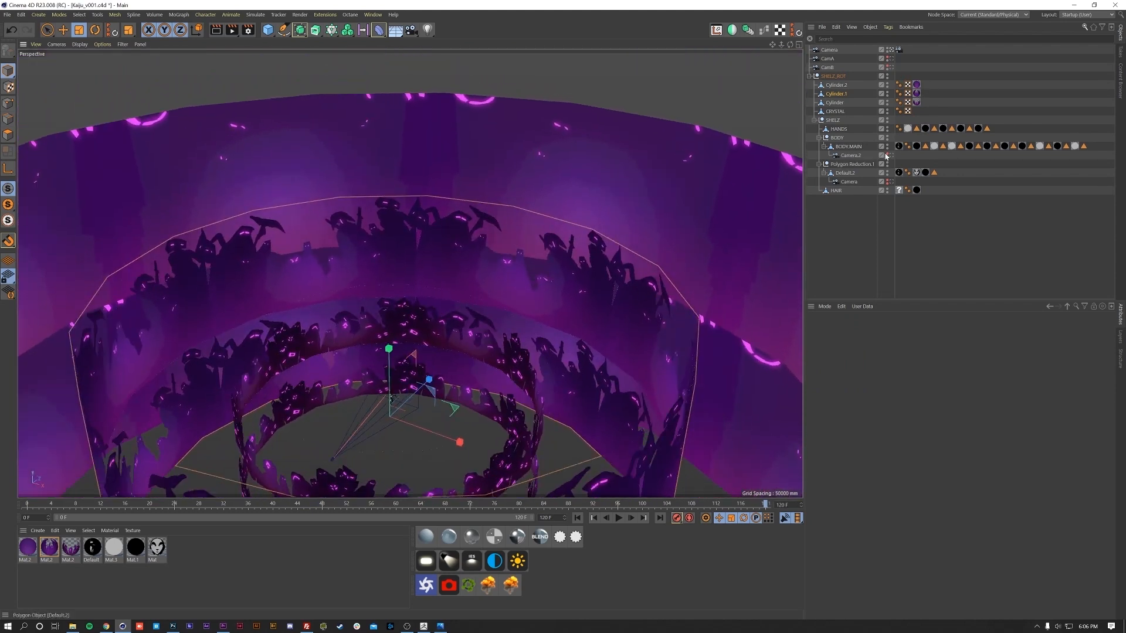
- Look through the morph camera and scrub the timeline to check the layered silhouette background
left_click(890, 50)
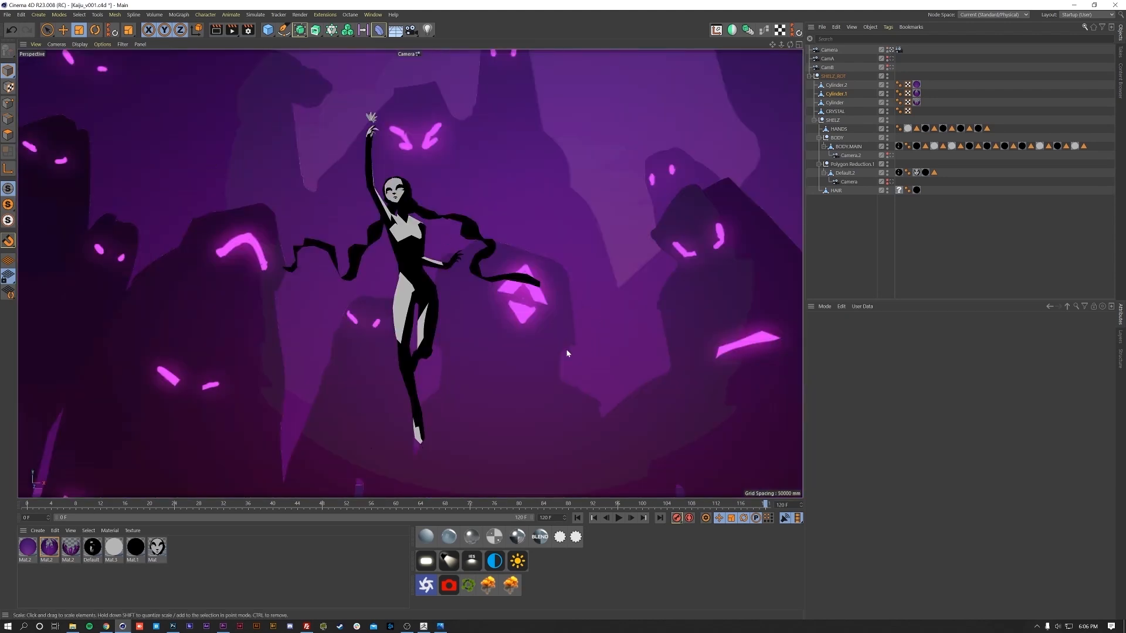
left_click_drag(758, 506, 884, 447)
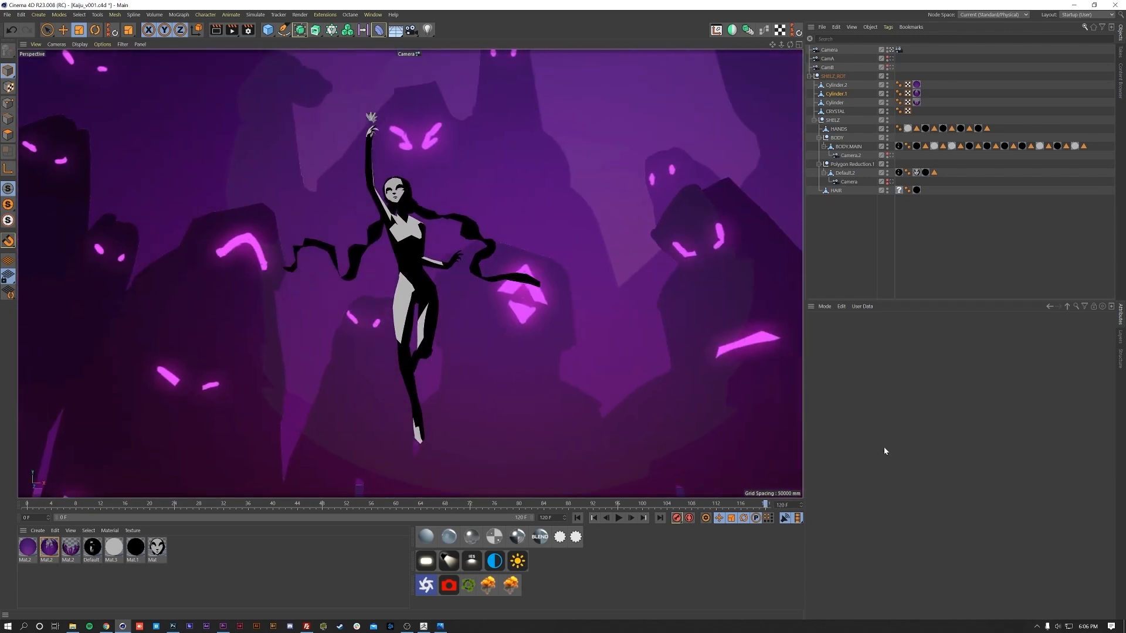
left_click(551, 185)
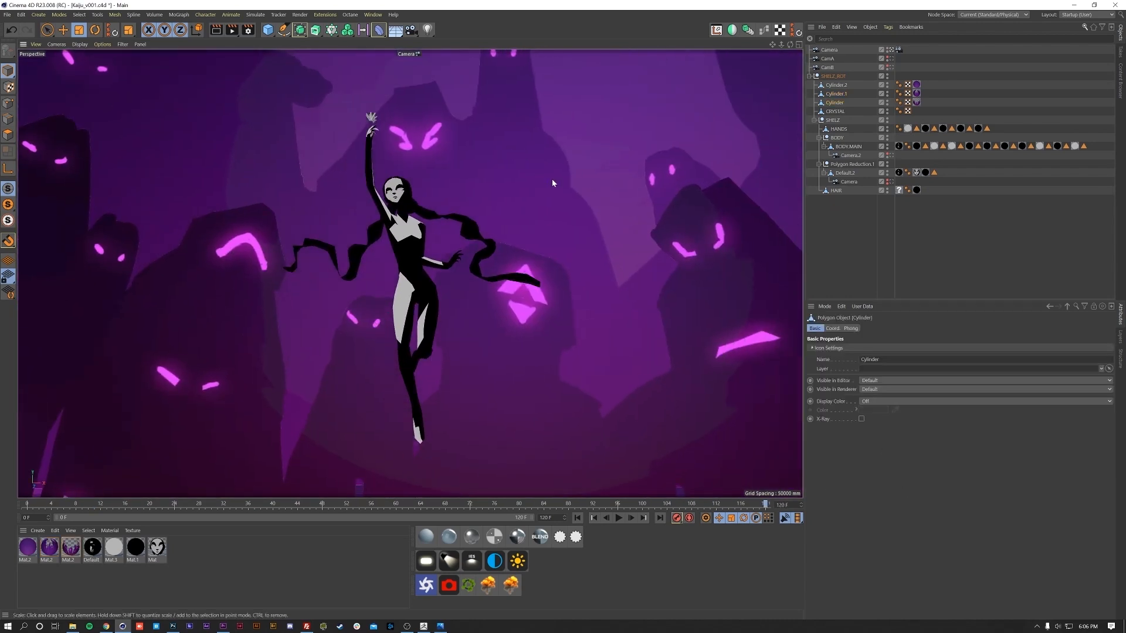
- Rotate the middle cylinder, Cylinder.1, slightly around its vertical axis and lower it while checking the camera view alongside
left_click(839, 93)
middle_click(525, 281)
key("r")
left_click_drag(604, 365, 605, 364)
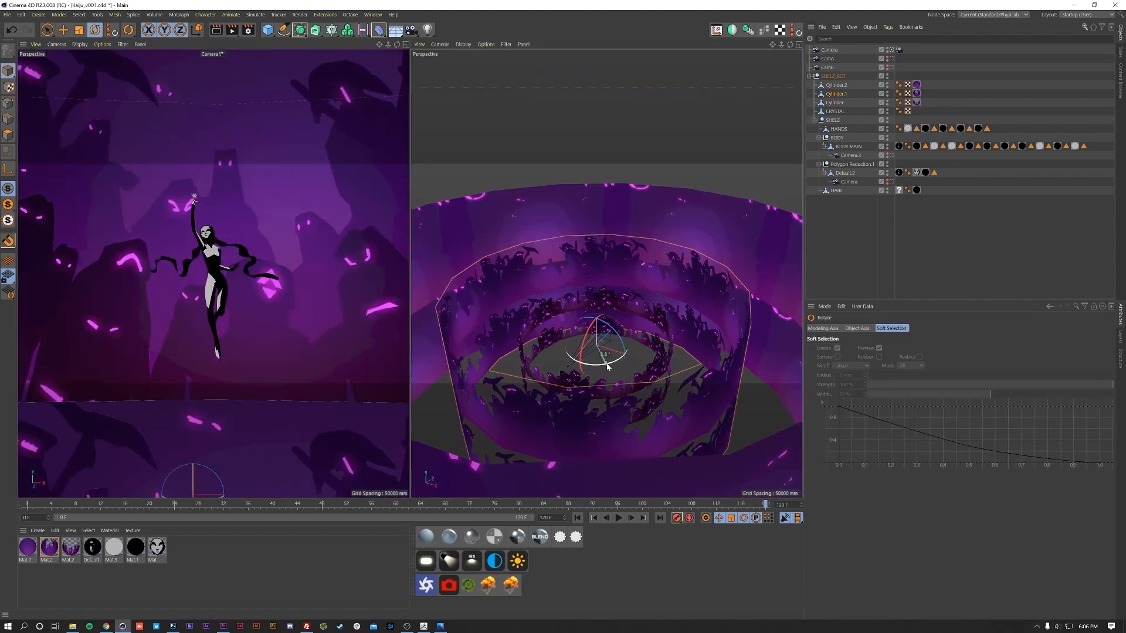
key("e")
left_click_drag(597, 312, 597, 318)
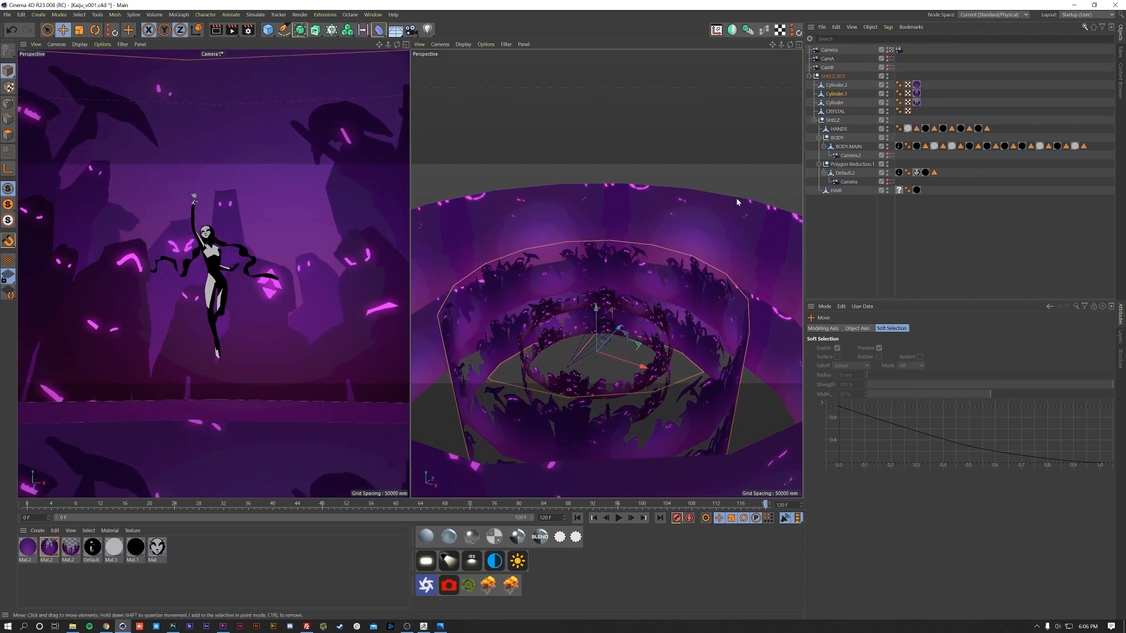
- Set the vertical texture length (Length V) on the middle cylinder, Cylinder.1, to 41 % and adjust the cylinder's height to suit the camera view
left_click(916, 93)
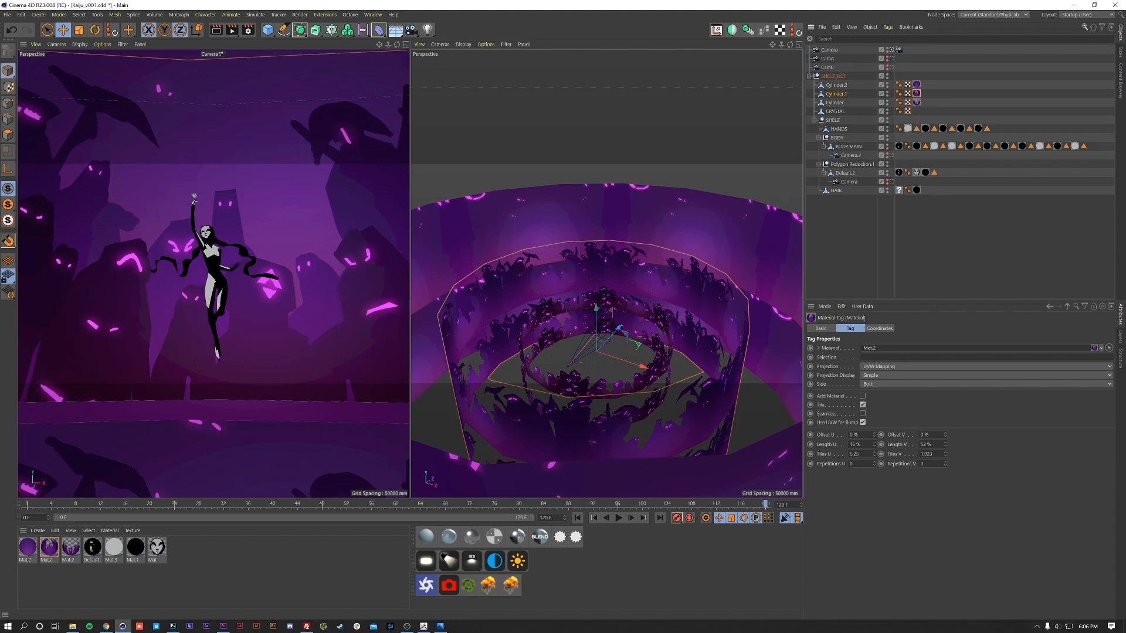
left_click_drag(945, 445, 946, 455)
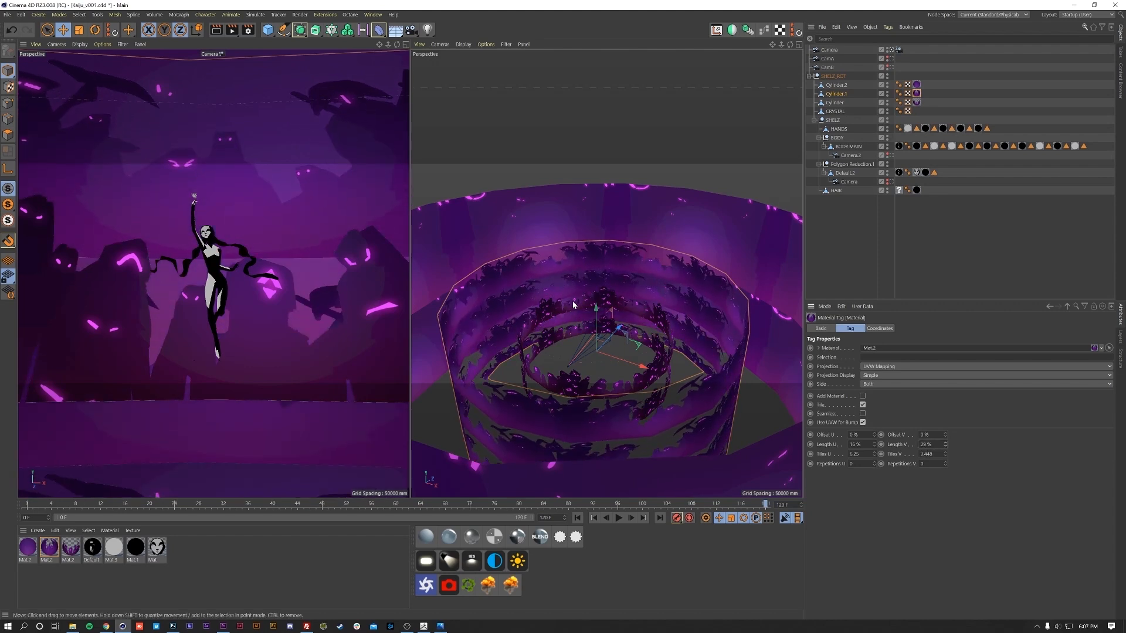
left_click_drag(596, 311, 595, 323)
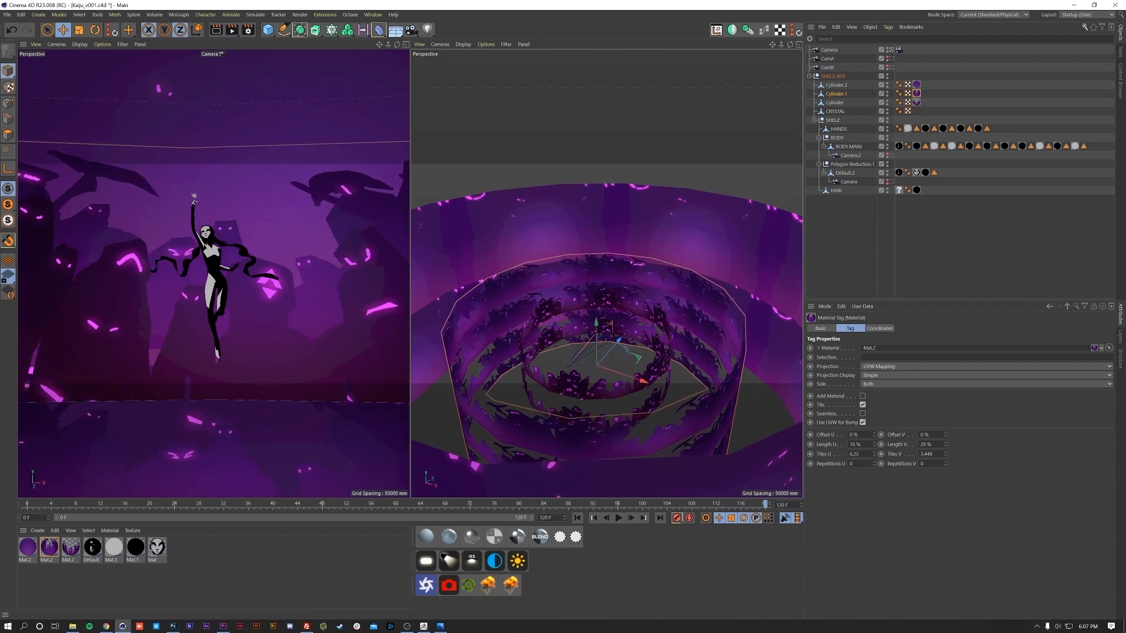
left_click_drag(945, 444, 945, 438)
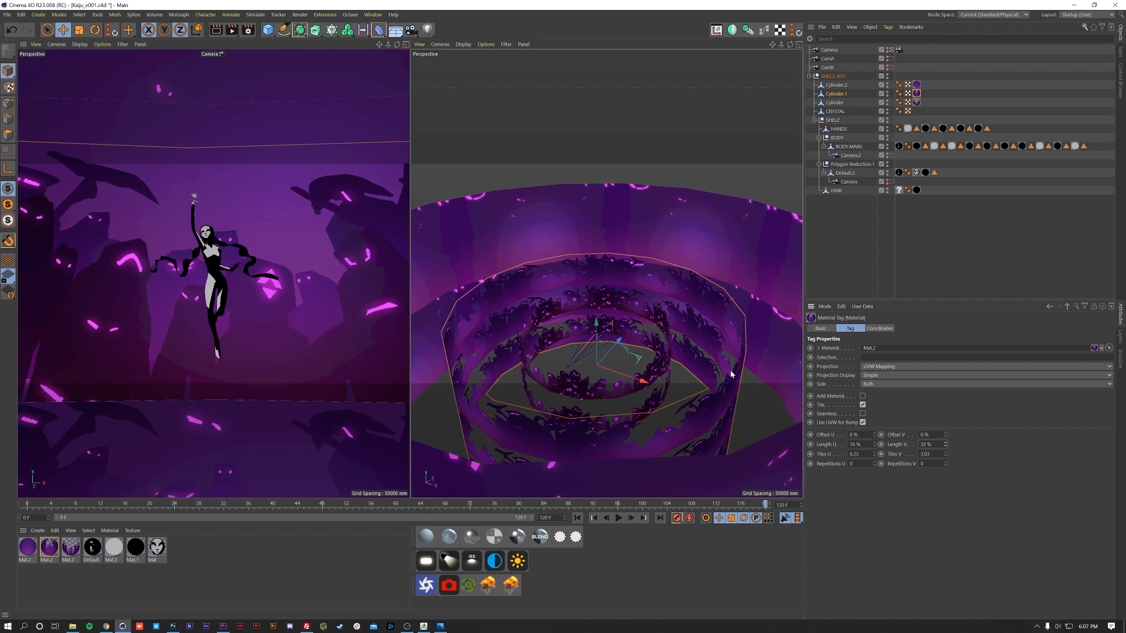
left_click_drag(595, 322, 596, 322)
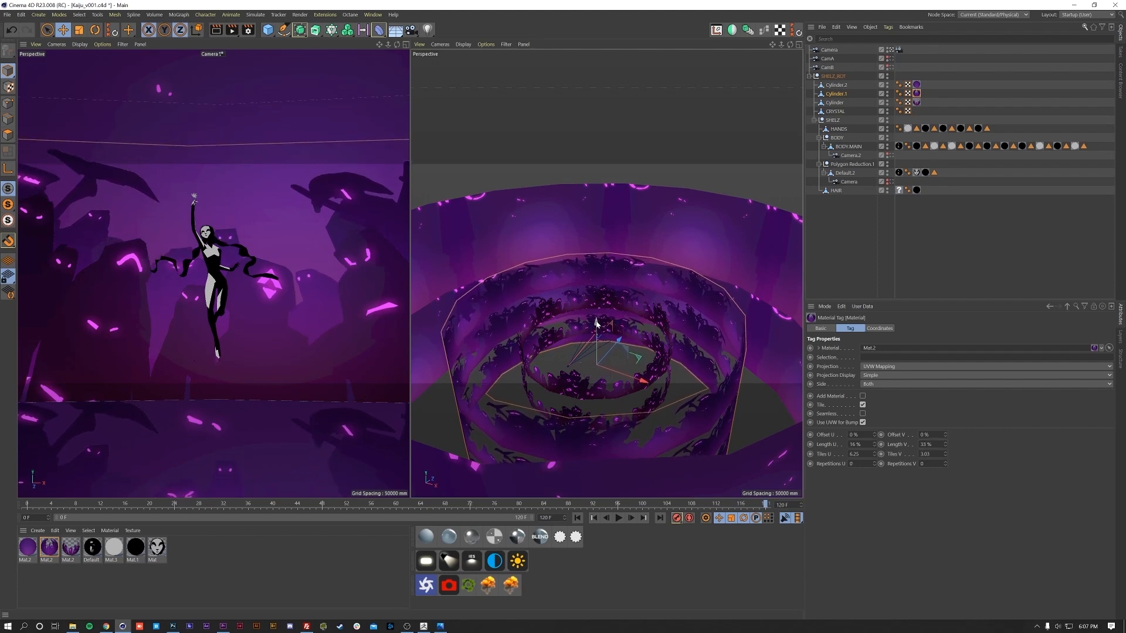
left_click_drag(946, 445, 945, 435)
left_click(945, 443)
left_click(945, 444)
left_click_drag(604, 330, 596, 317)
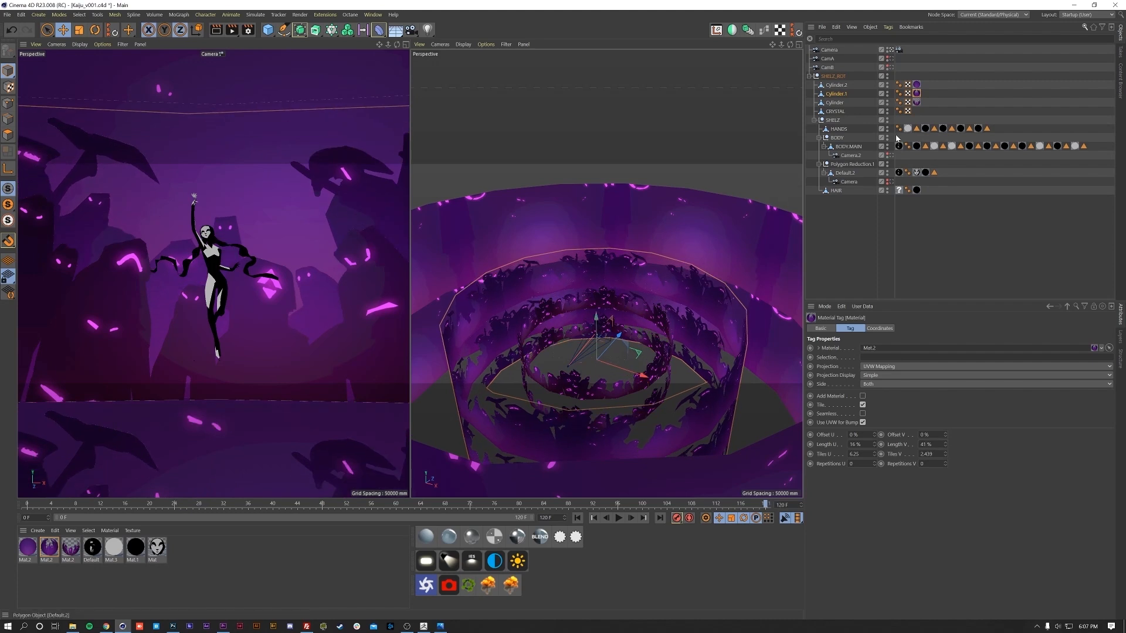
- Set Length V of the outermost cylinder's material tag to 20 % and lower Cylinder.2 in the scene
left_click(917, 103)
left_click(690, 224)
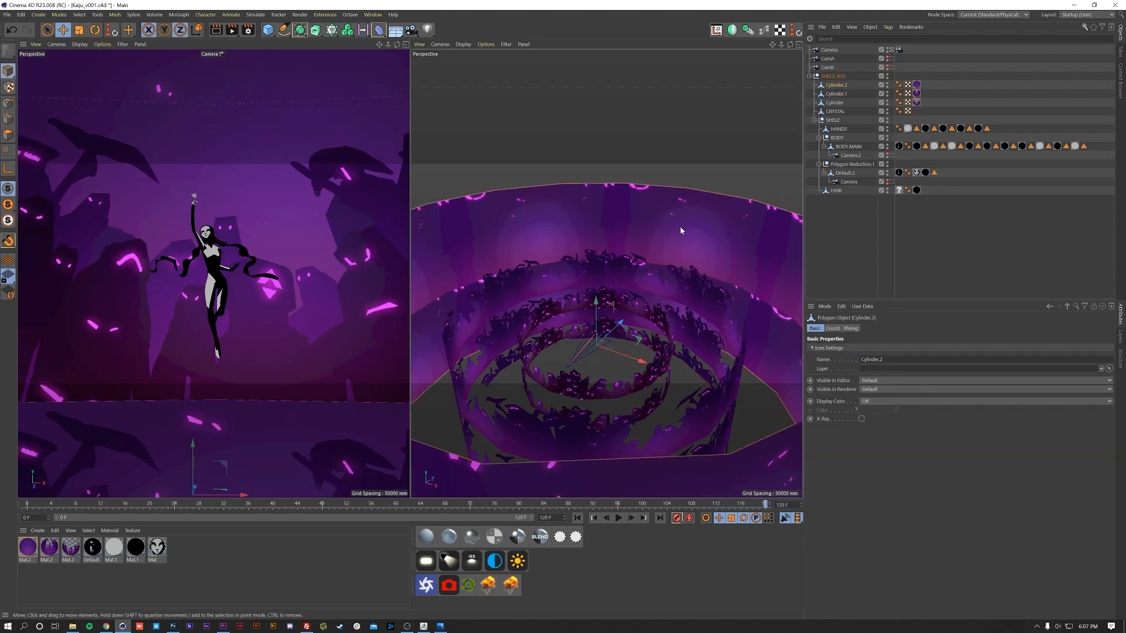
left_click_drag(599, 309, 595, 334)
left_click(916, 84)
left_click_drag(946, 444, 945, 487)
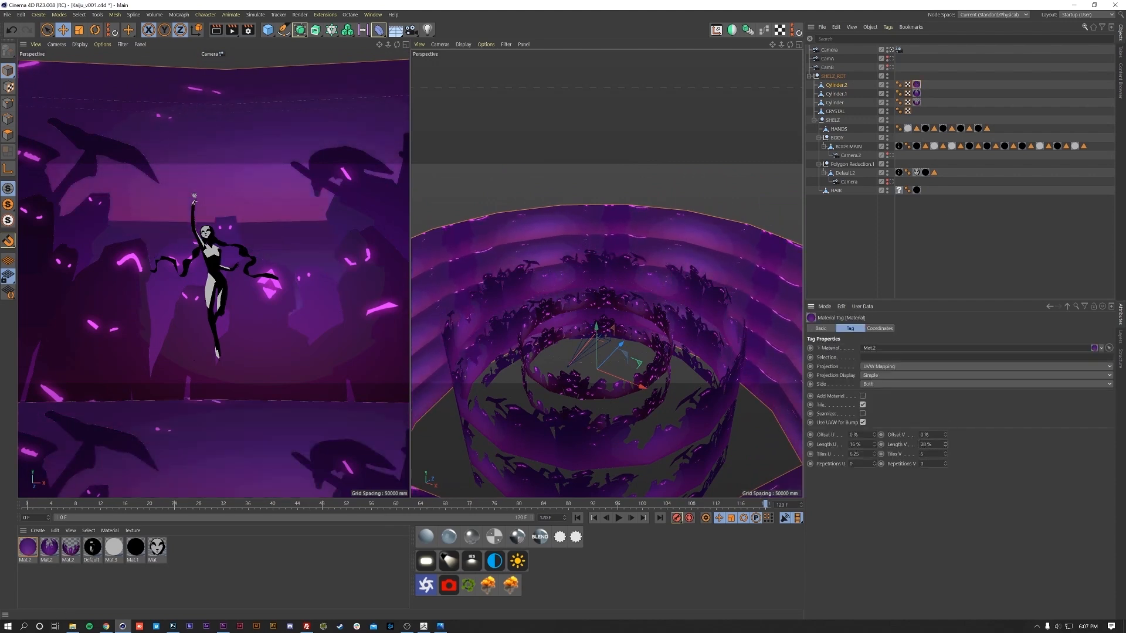
left_click_drag(596, 327, 598, 354)
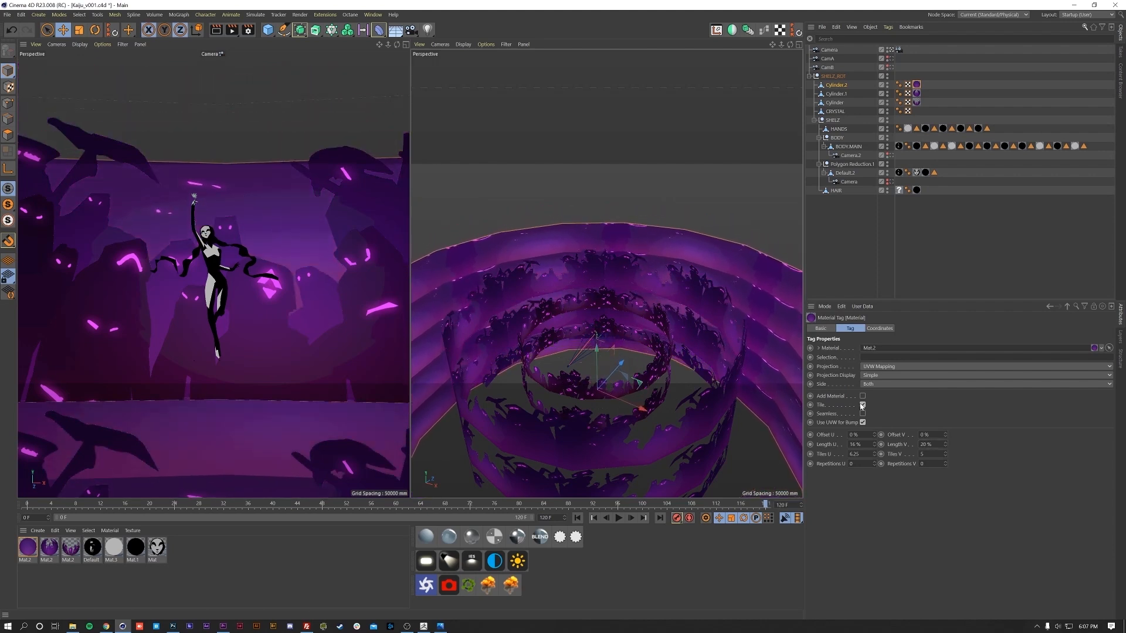
- Set Length V on Cylinder.2 to 27 %, raise the cylinder slightly, and enlarge the camera view to full size
left_click(944, 443)
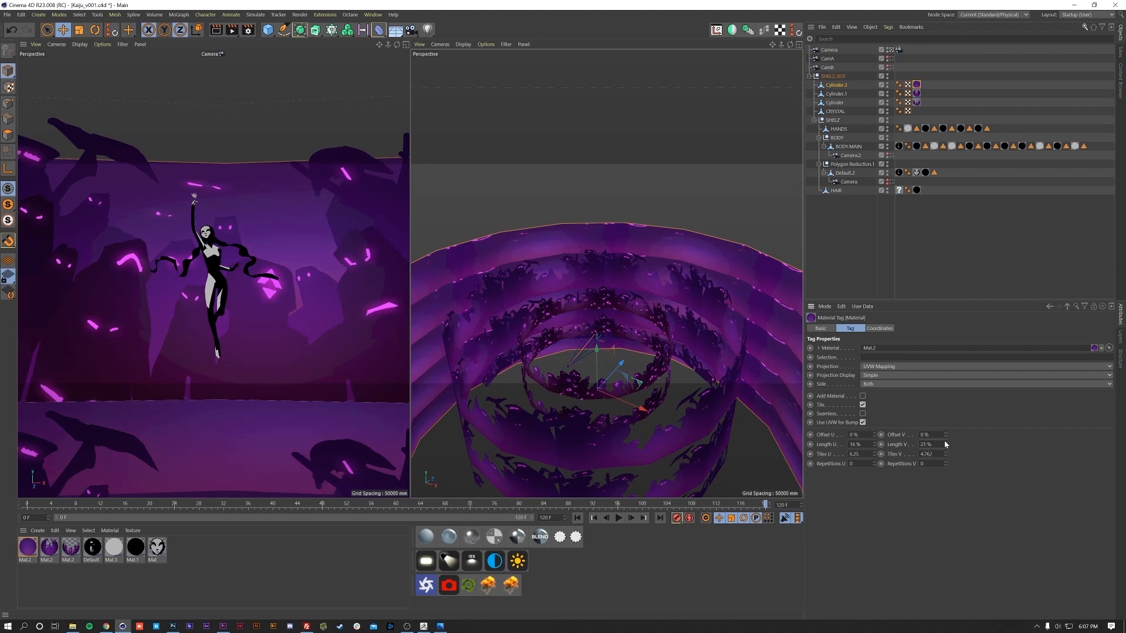
left_click(945, 444)
left_click(945, 443)
left_click(945, 444)
left_click(944, 443)
double_click(929, 445)
left_click(945, 444)
left_click(945, 443)
left_click_drag(597, 356, 598, 342)
middle_click(291, 246)
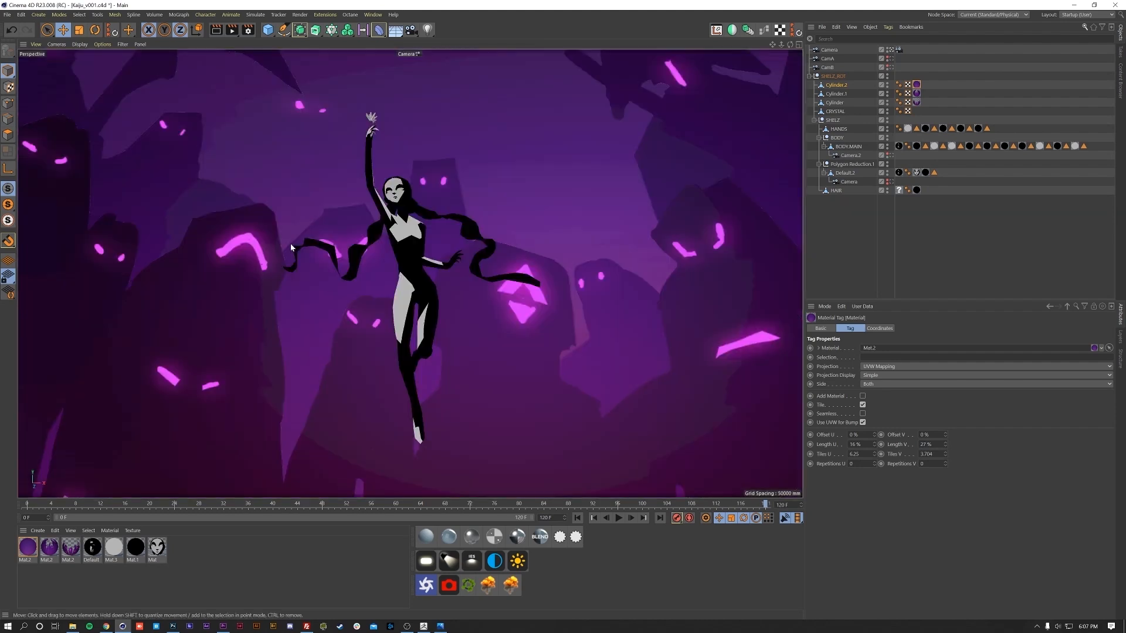
- Group Cylinder.2, Cylinder.1 and Cylinder under a null named BG
left_click(966, 268)
left_click_drag(765, 508, 882, 518)
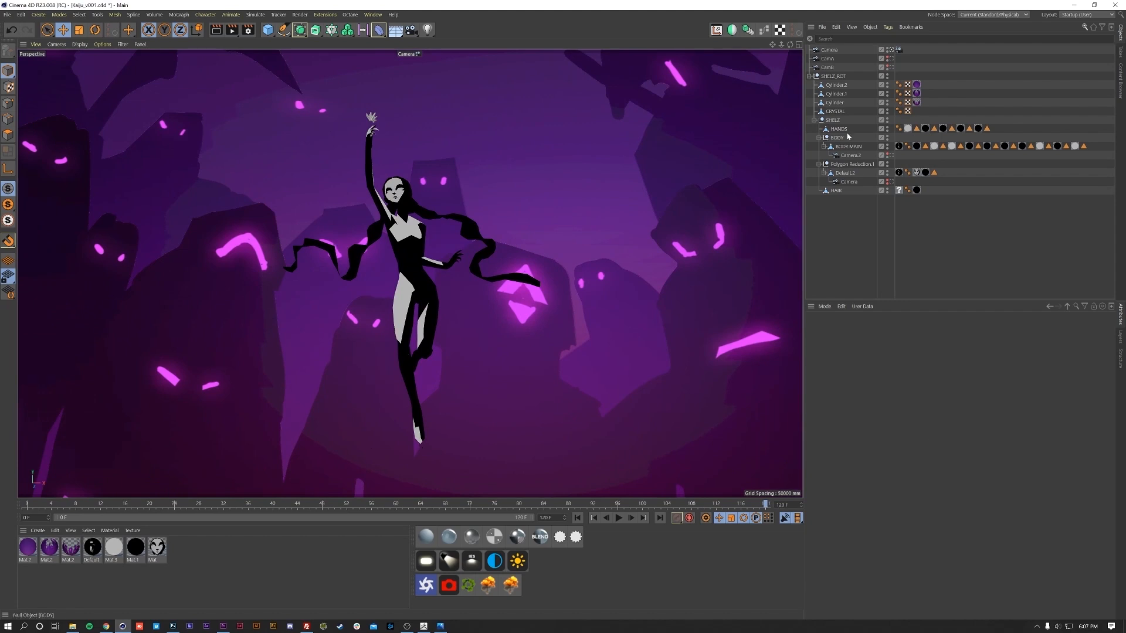
left_click(835, 85)
left_click(836, 94, "shift")
left_click(836, 103, "shift")
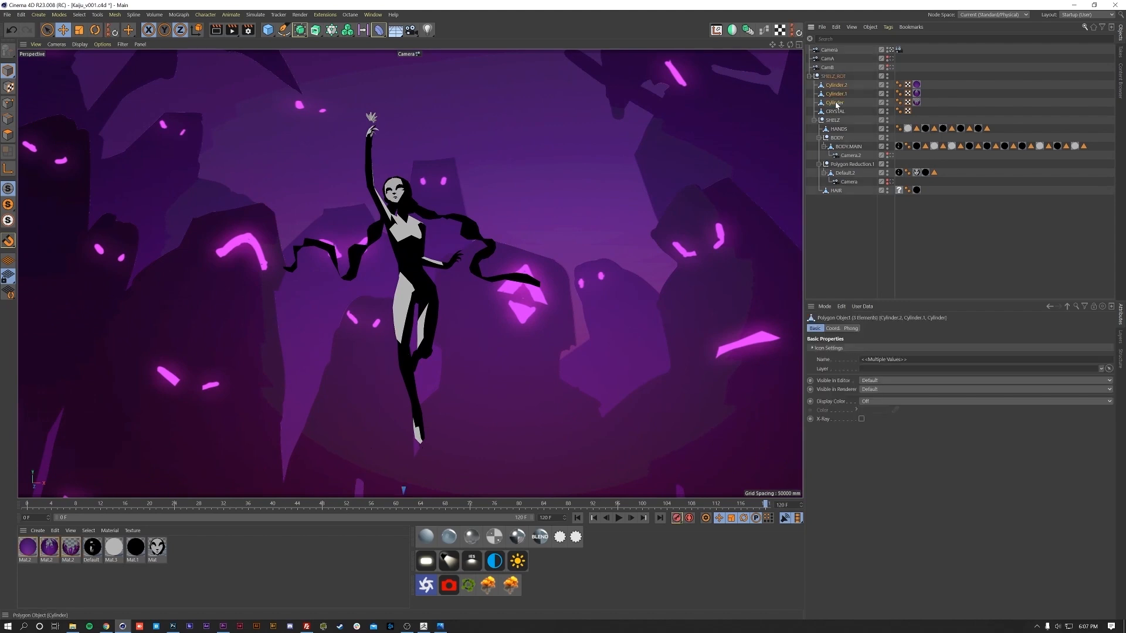
key("alt+g")
double_click(832, 85)
type("BG")
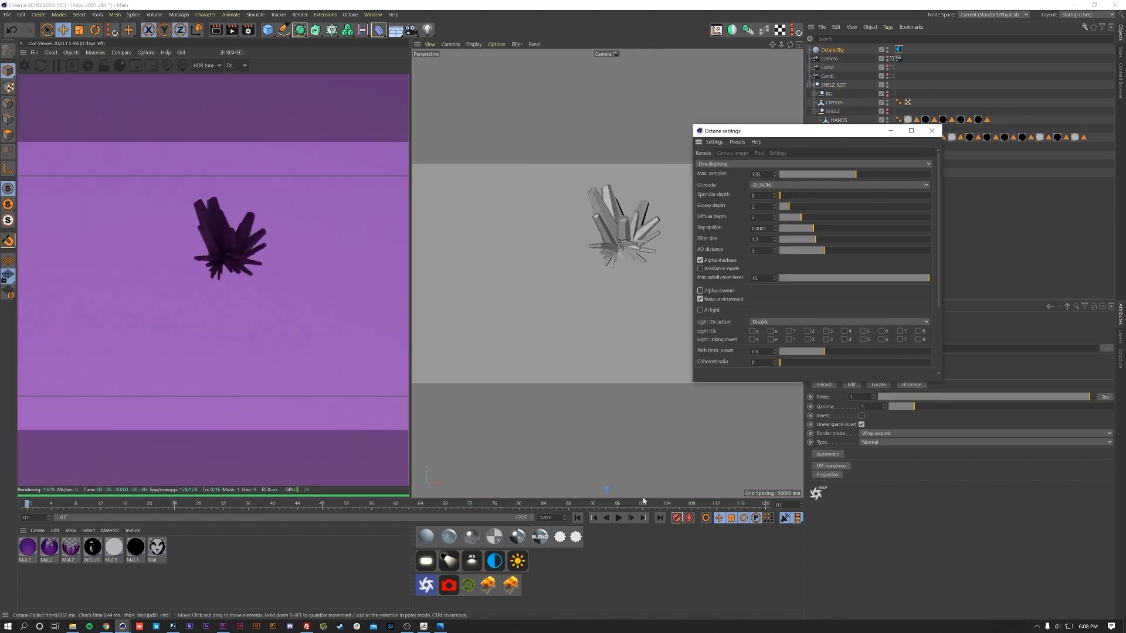
- Show the BG group temporarily to check its effect on the crystal's Octane render, and hide it again
left_click_drag(762, 504, 26, 505)
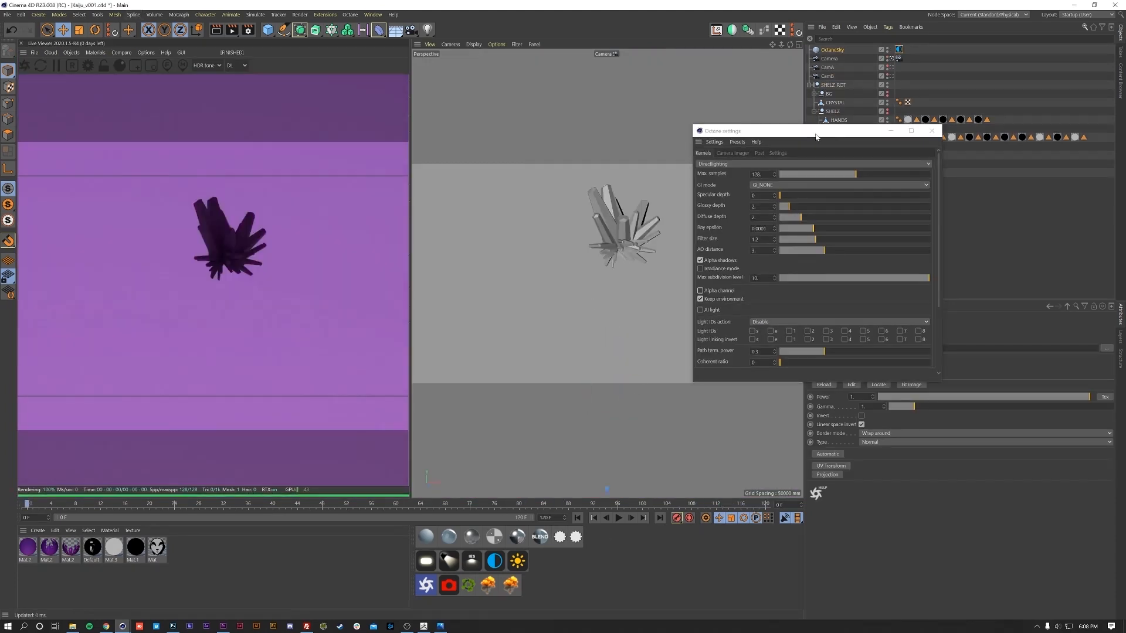
left_click_drag(815, 134, 523, 162)
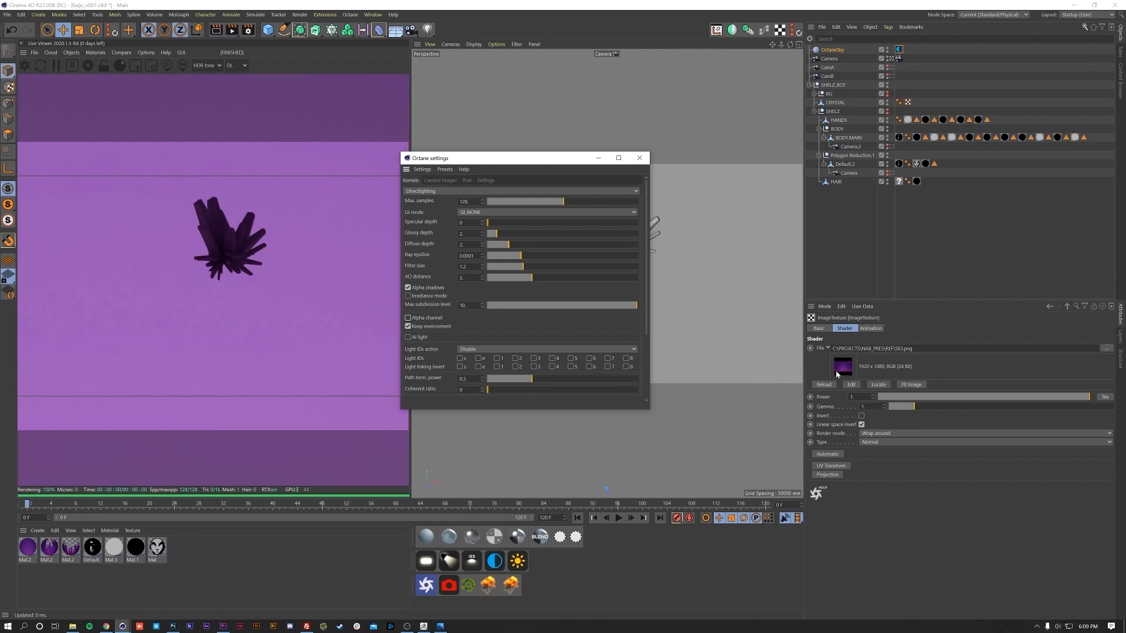
left_click_drag(489, 160, 332, 259)
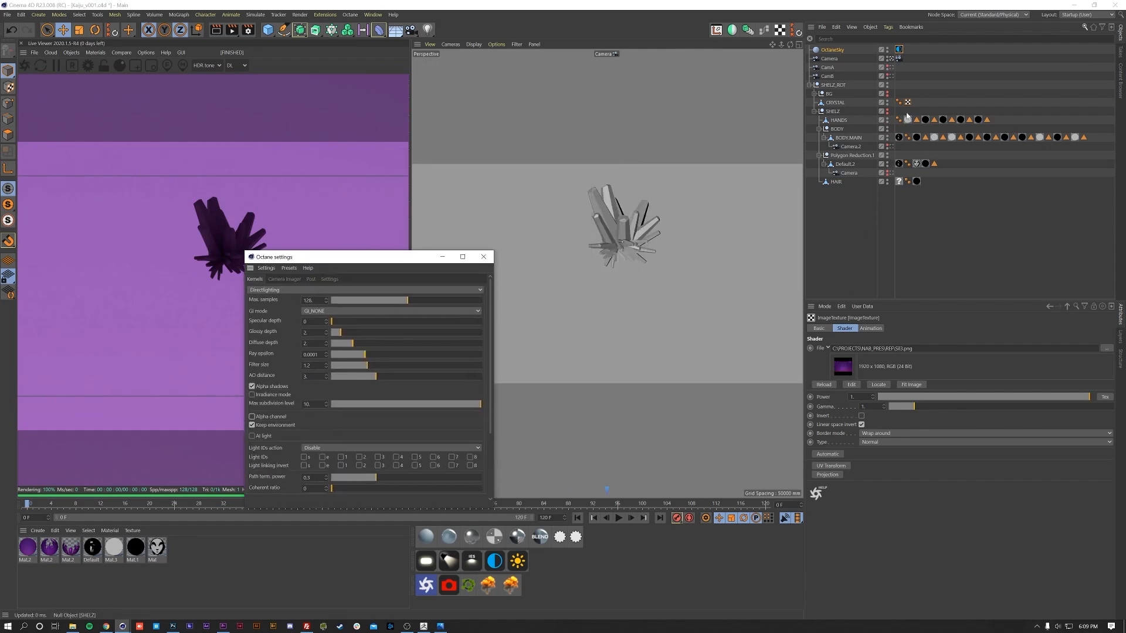
left_click(887, 93, "alt")
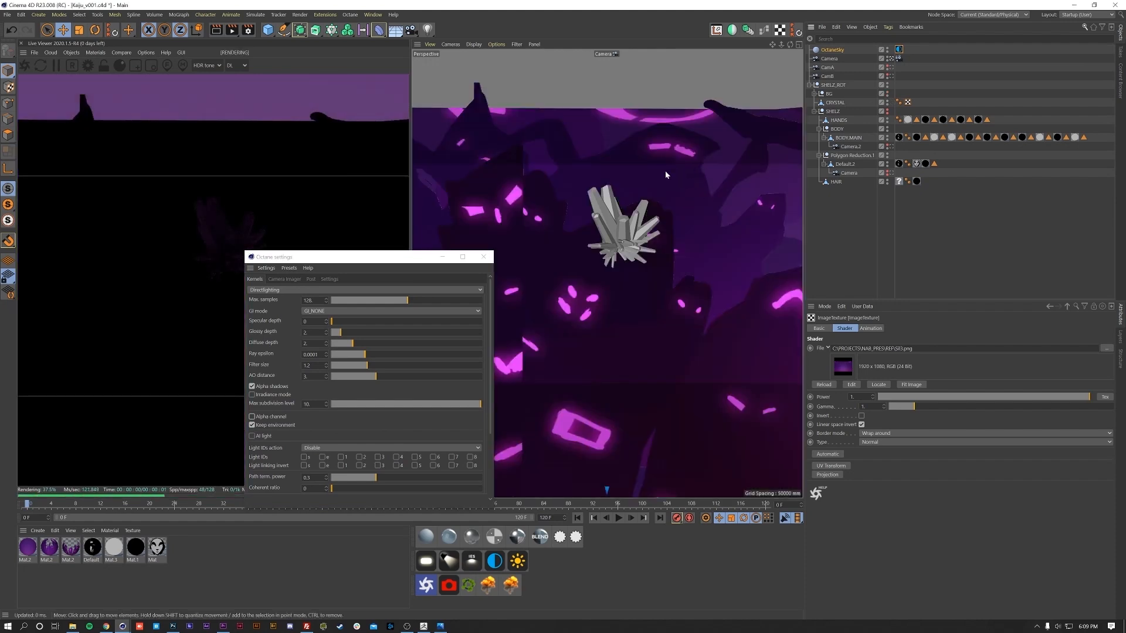
left_click(887, 94, "alt")
left_click_drag(329, 257, 696, 178)
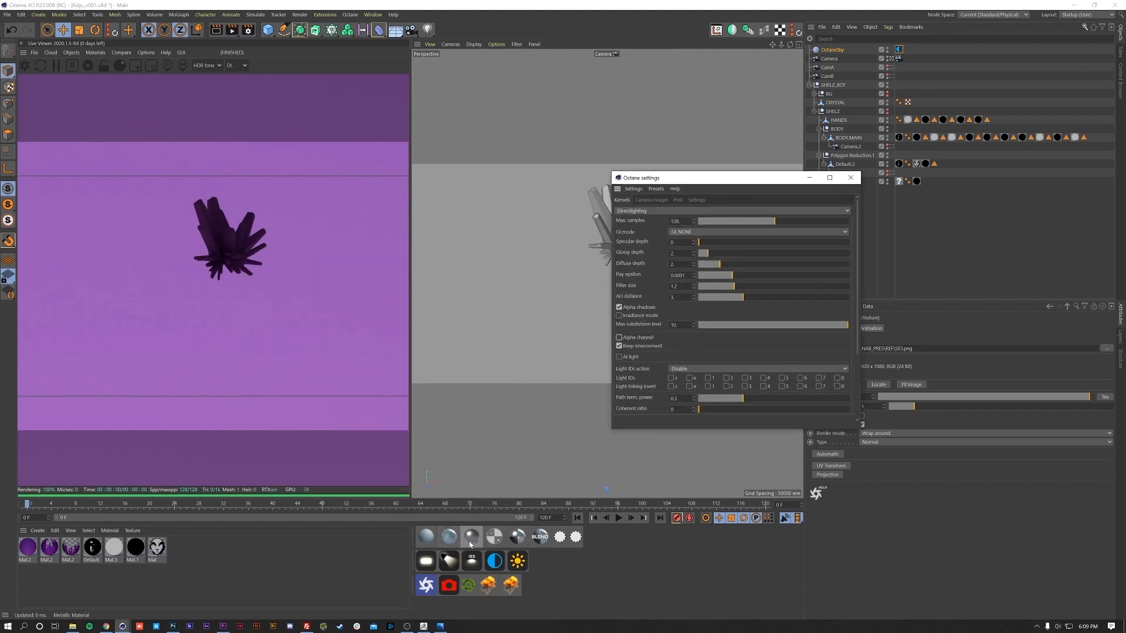
- Create an Octane Glossy material, apply it to the crystal, and move the Octane settings window out of the way
left_click(449, 536)
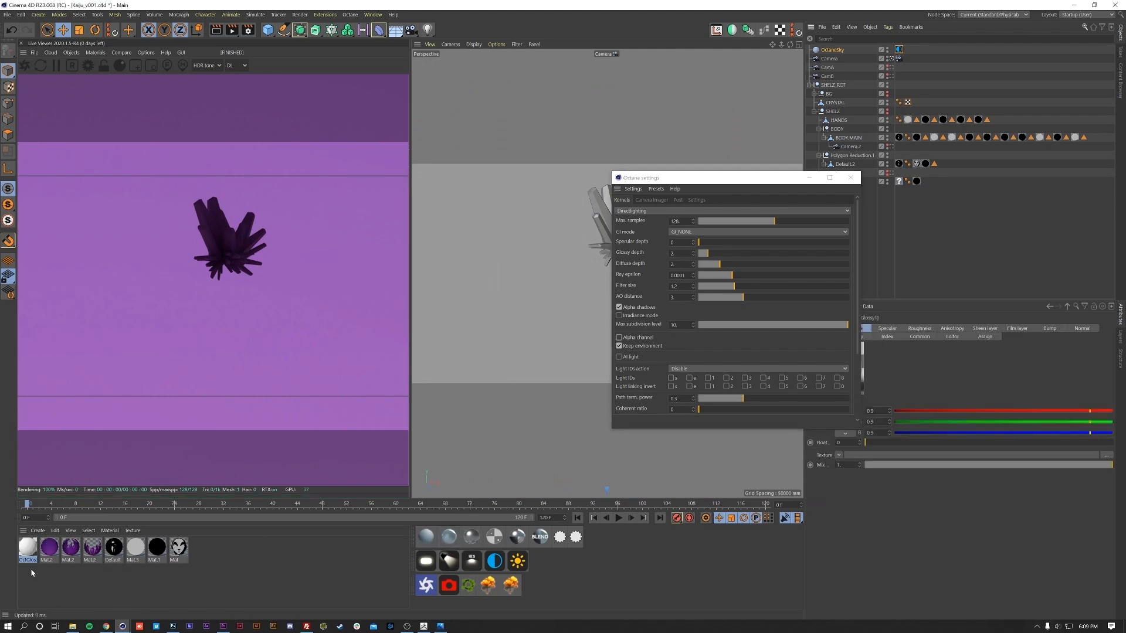
left_click_drag(25, 555, 519, 368)
left_click_drag(605, 230, 604, 229)
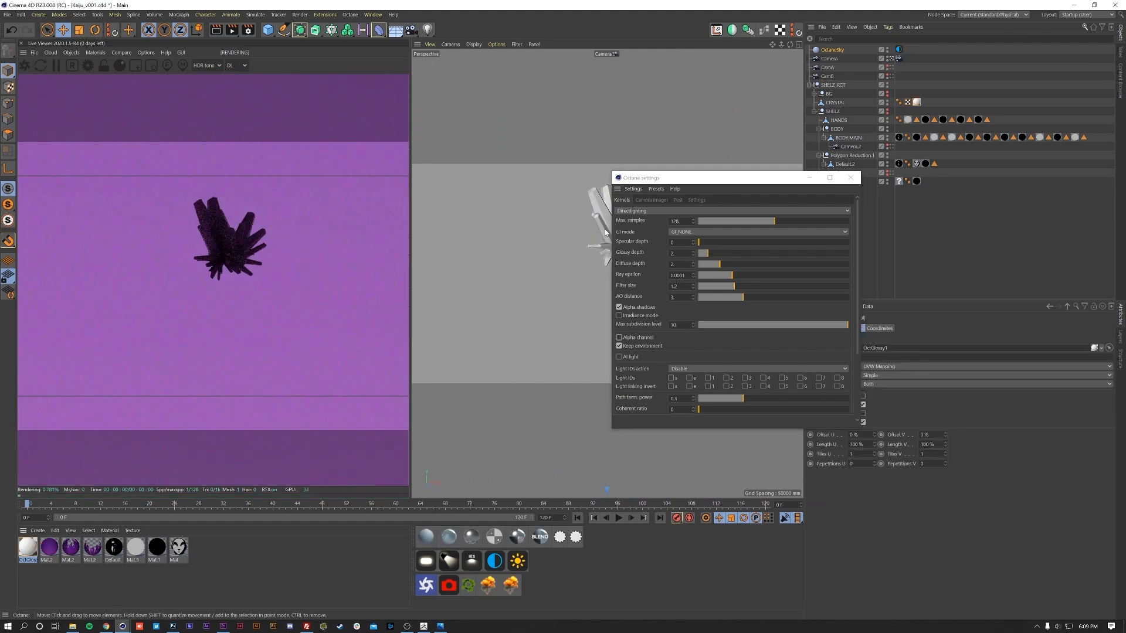
left_click_drag(687, 178, 340, 147)
- Set the Index of the crystal's glossy material to 1 and close the Material Editor
double_click(28, 547)
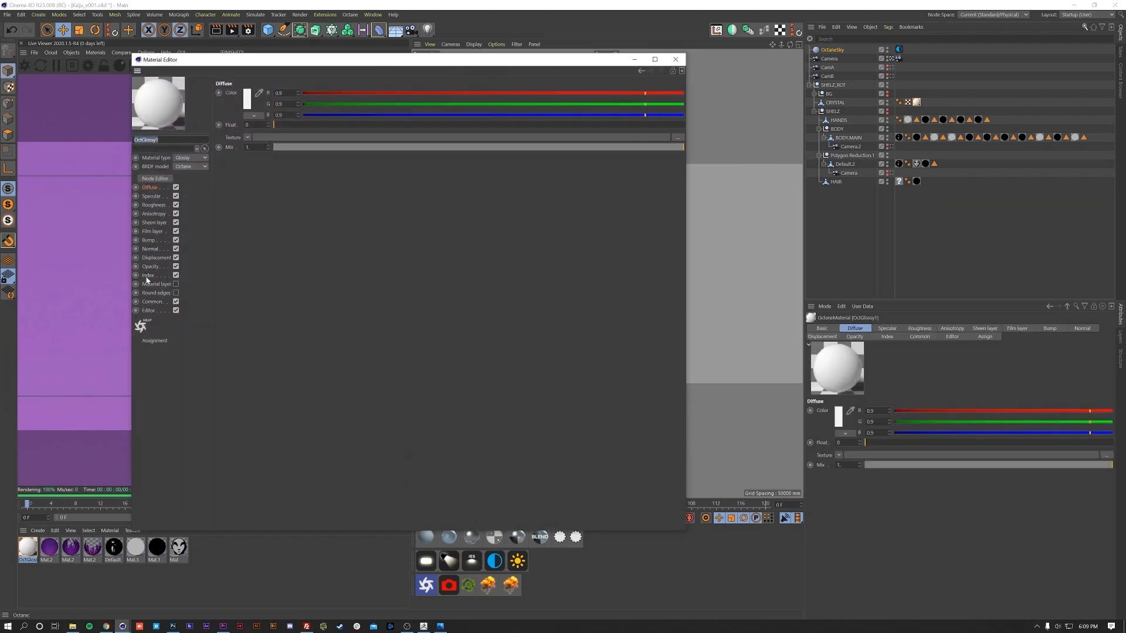
left_click(148, 276)
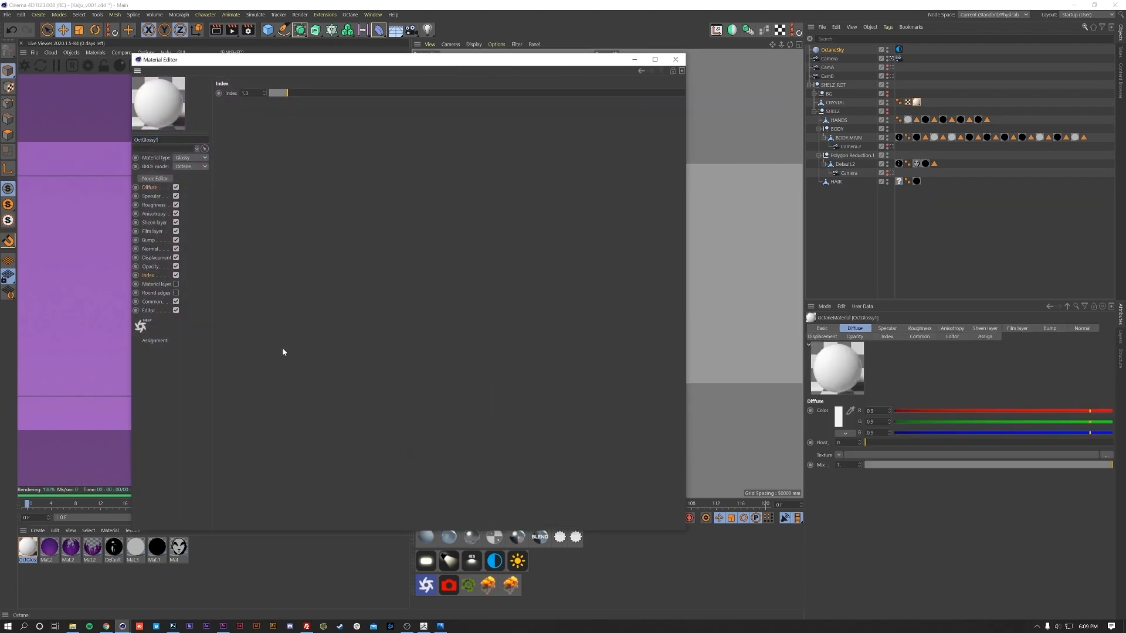
left_click(295, 93)
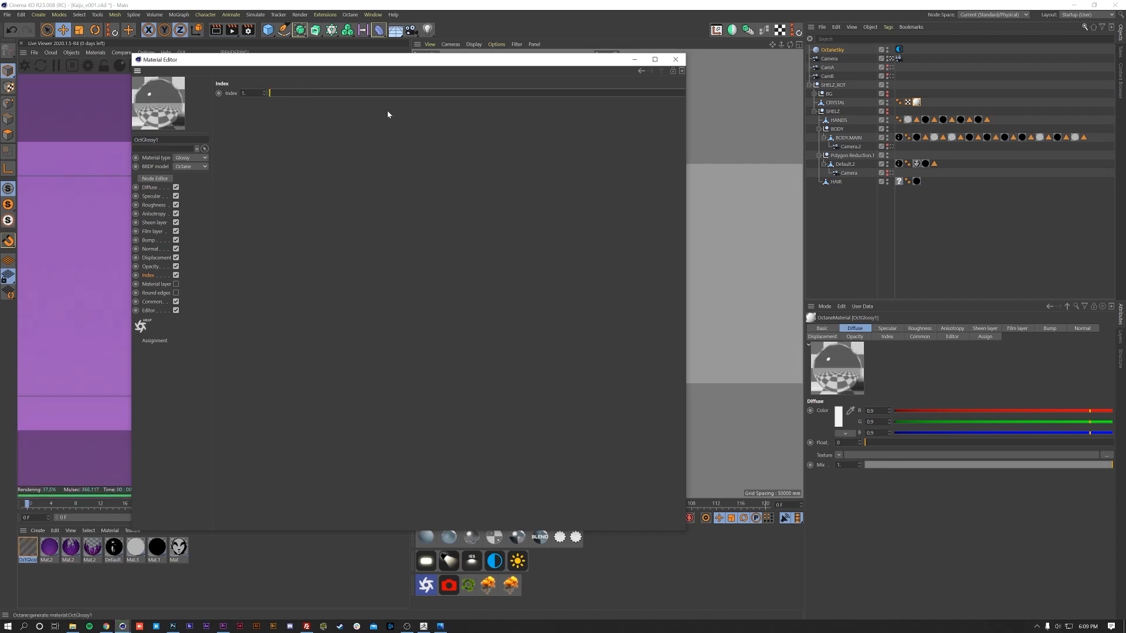
left_click(675, 59)
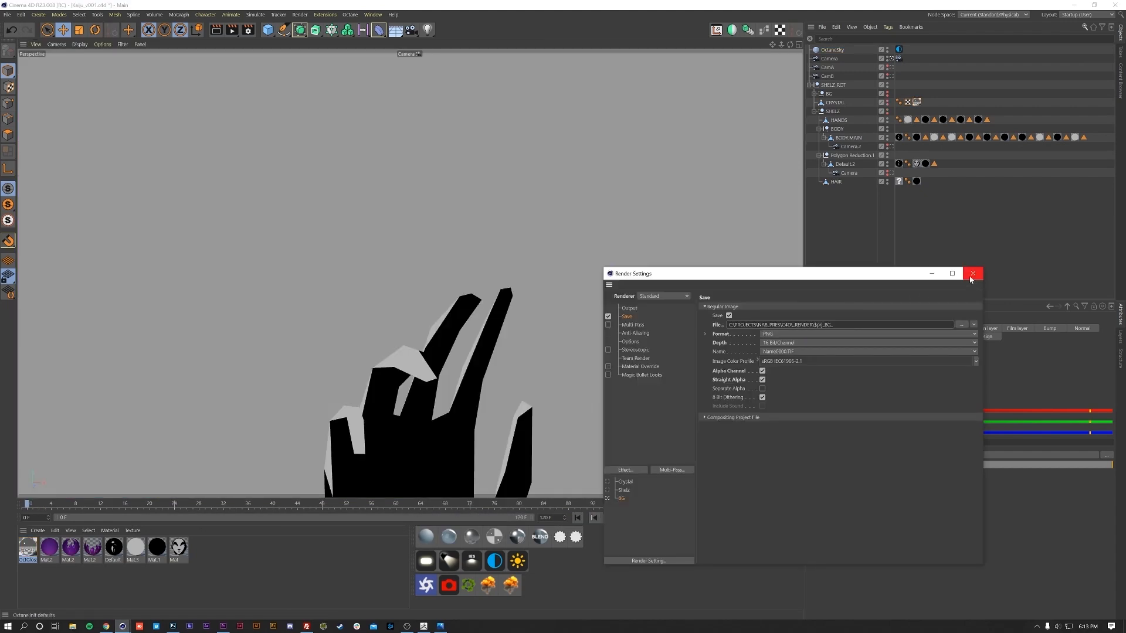
- Close the Render Settings, hide the SHELZ group and show the BG group, scrubbing the timeline to check the separate render layers
left_click(970, 279)
left_click_drag(28, 504, 623, 503)
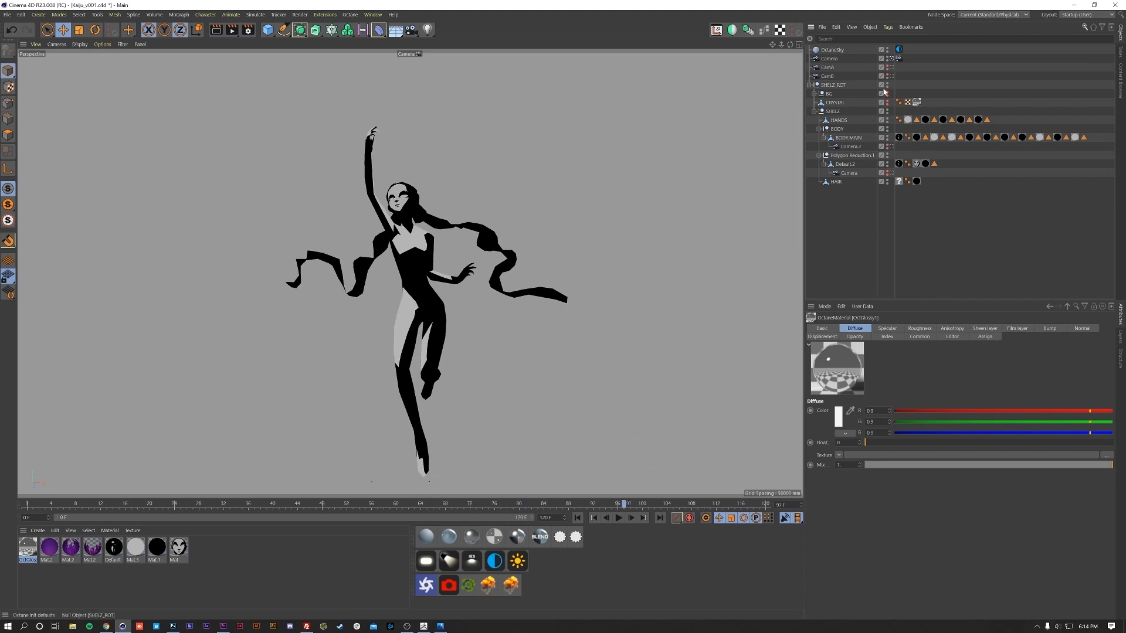
left_click(887, 112)
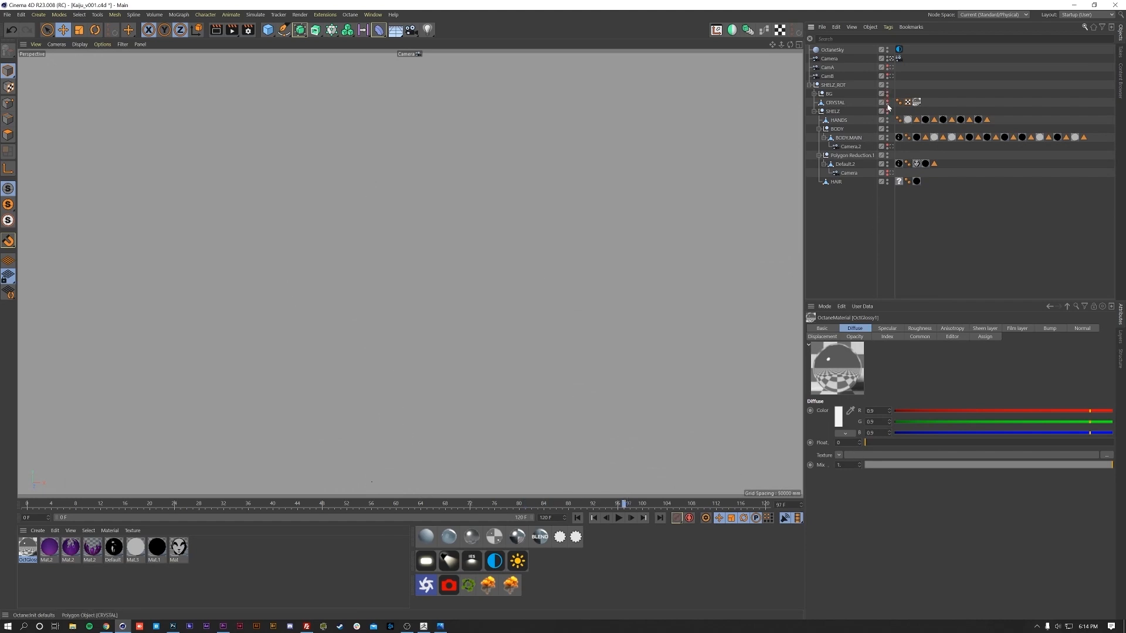
left_click(593, 504)
mouse_move(563, 513)
left_mouse_down()
mouse_move(81, 511)
mouse_move(545, 505)
left_mouse_up()
left_click(887, 94)
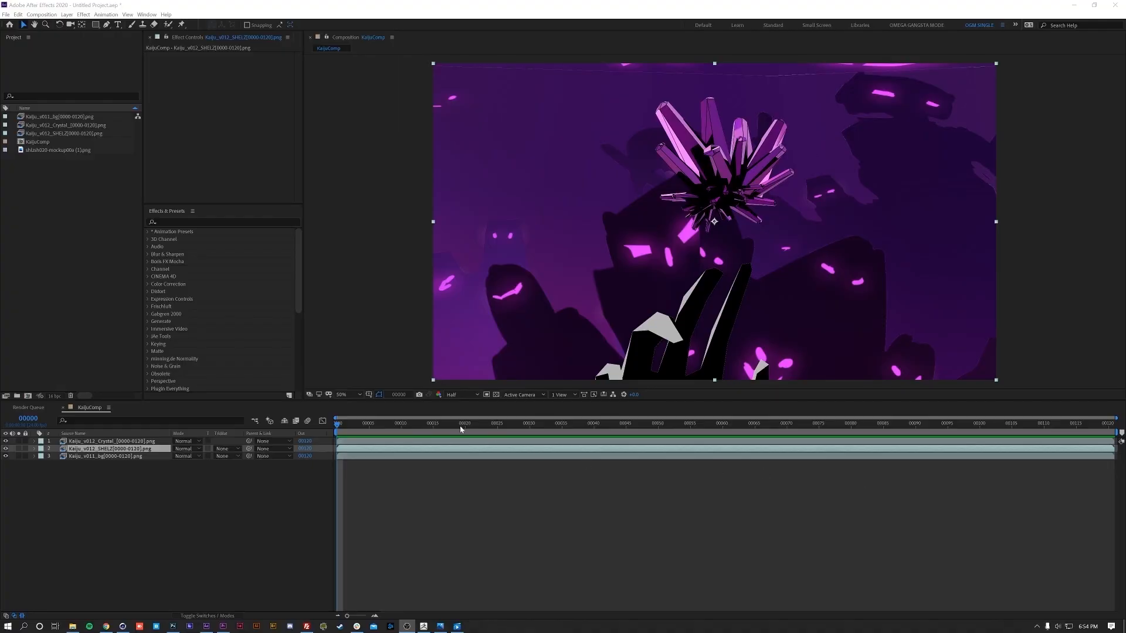
- Switch to After Effects and play a preview of the KaijuComp composition
key("space")
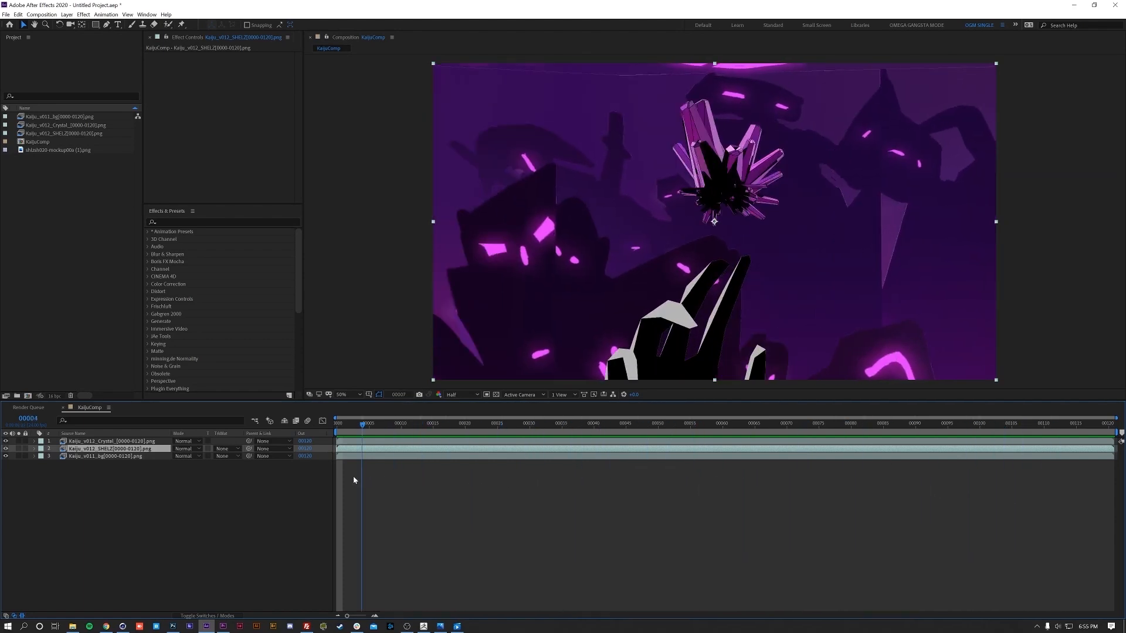
key("space")
- Open the mockup image in a widened viewer beside the composition and compare it with the composite at frame 120
double_click(39, 151)
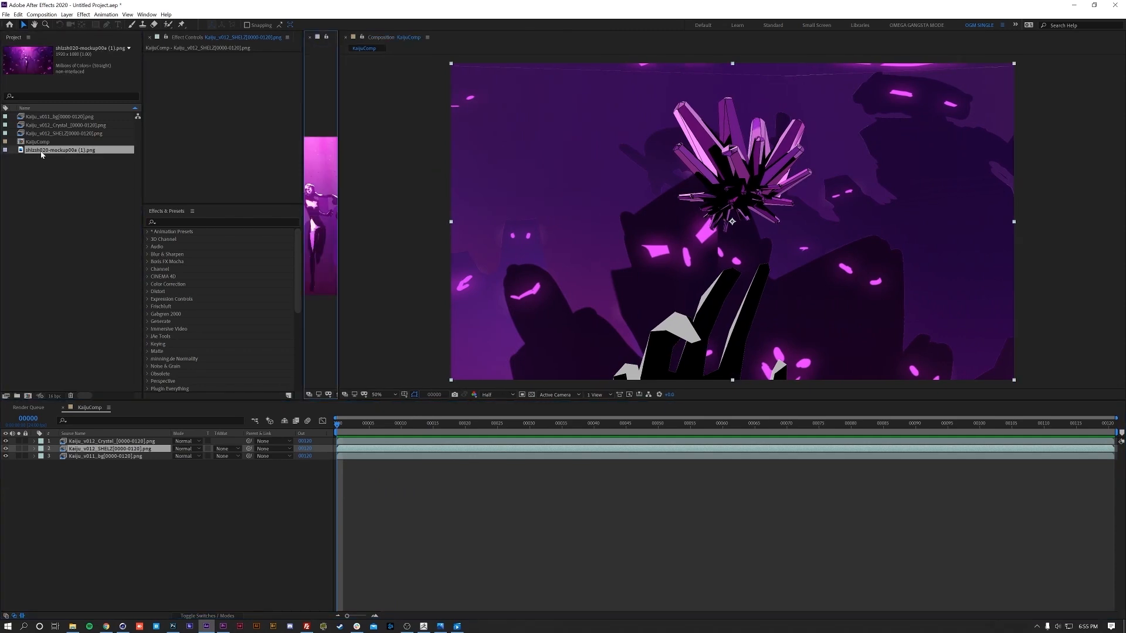
left_click_drag(317, 39, 551, 105)
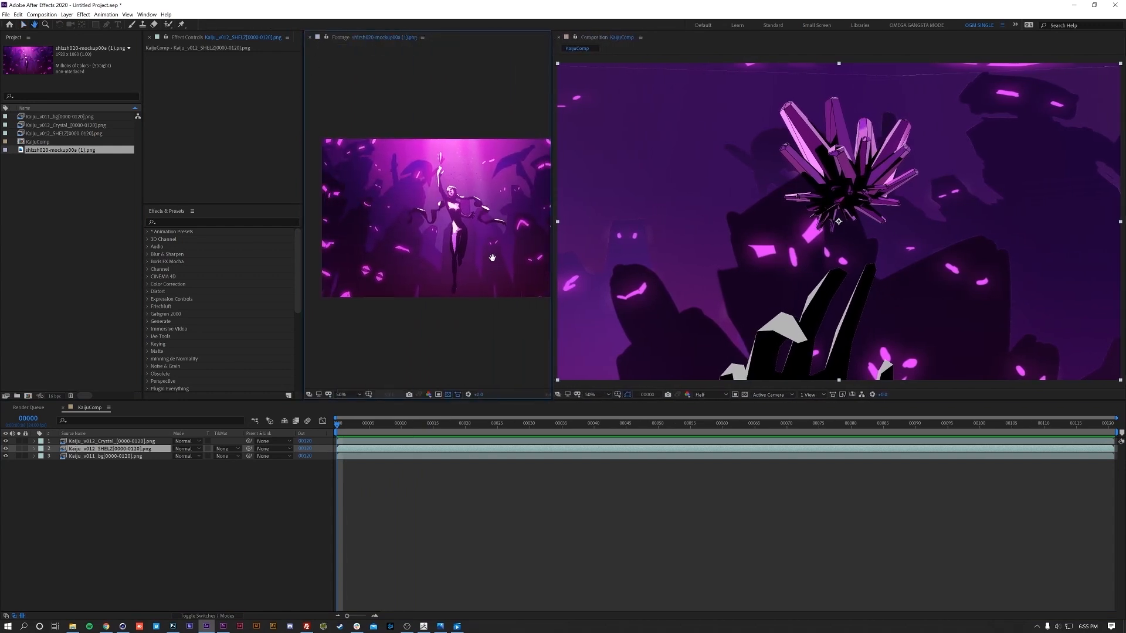
scroll(444, 258, "up", 2)
mouse_move(445, 259)
middle_mouse_down()
mouse_move(476, 261)
mouse_move(428, 254)
middle_mouse_up()
left_click_drag(625, 418, 1108, 422)
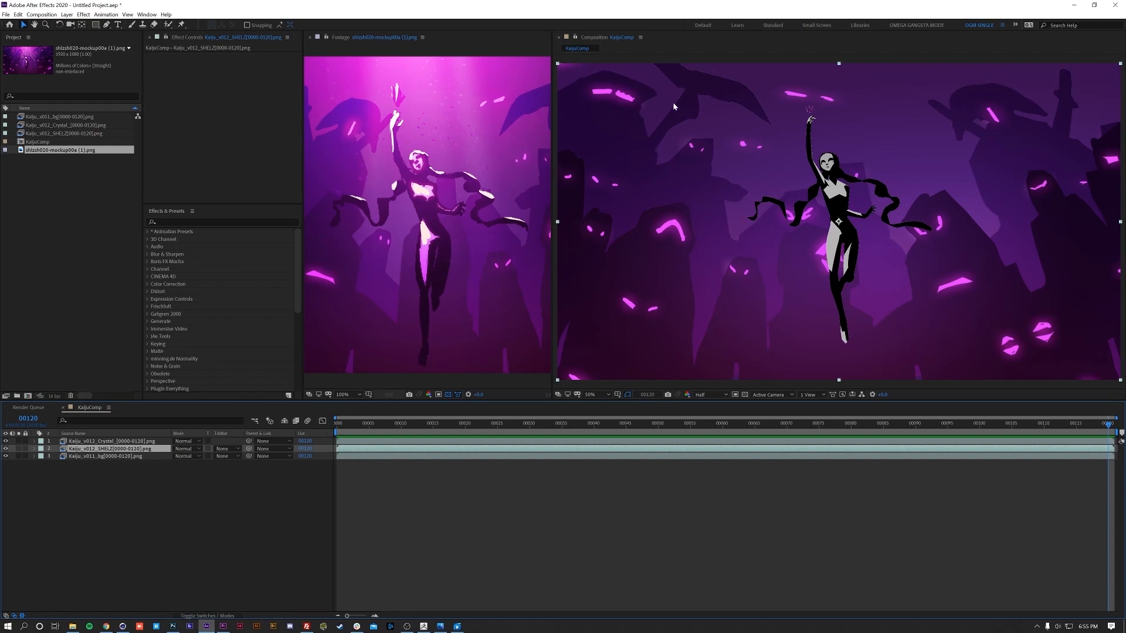
middle_click_drag(455, 204, 427, 197)
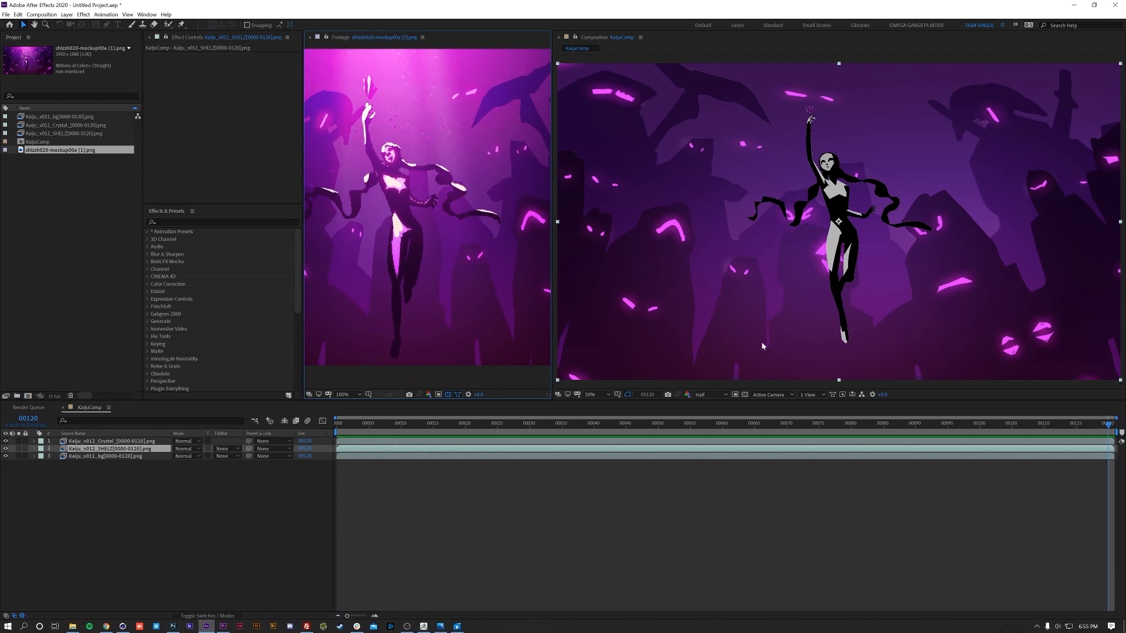
- Narrow the mockup viewer to give the composition more room, replay the preview, and select the bg image sequence layer
left_click_drag(551, 266, 257, 281)
key("space")
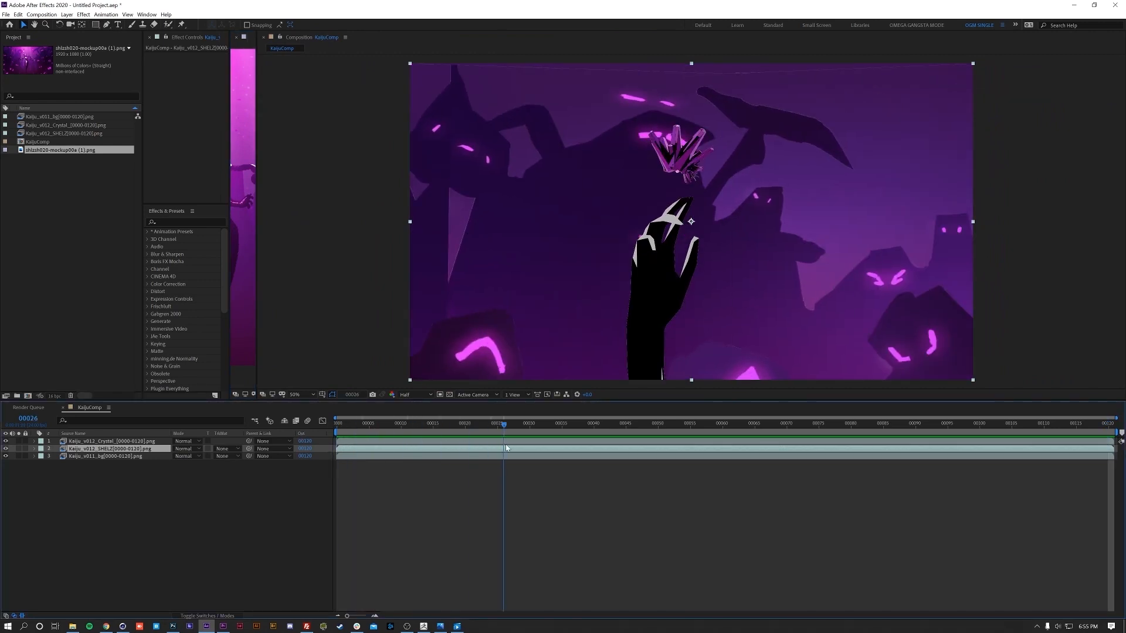
key("space")
left_click(141, 458)
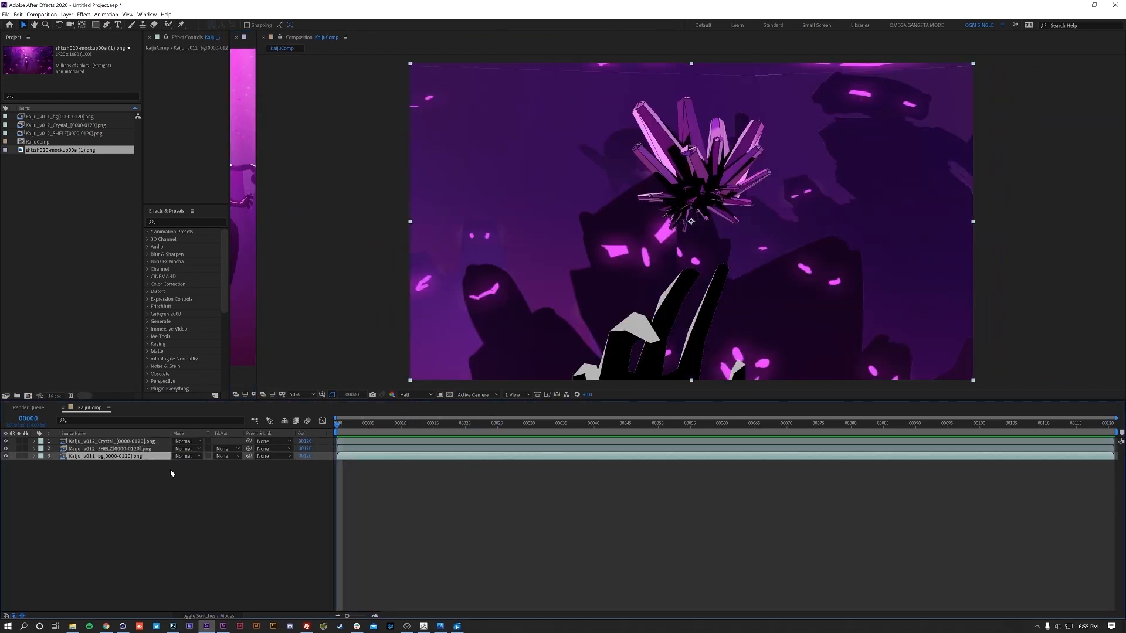
- Add an adjustment layer directly above the bg sequence and apply the FL Out Of Focus effect to it
key("ctrl+alt+y")
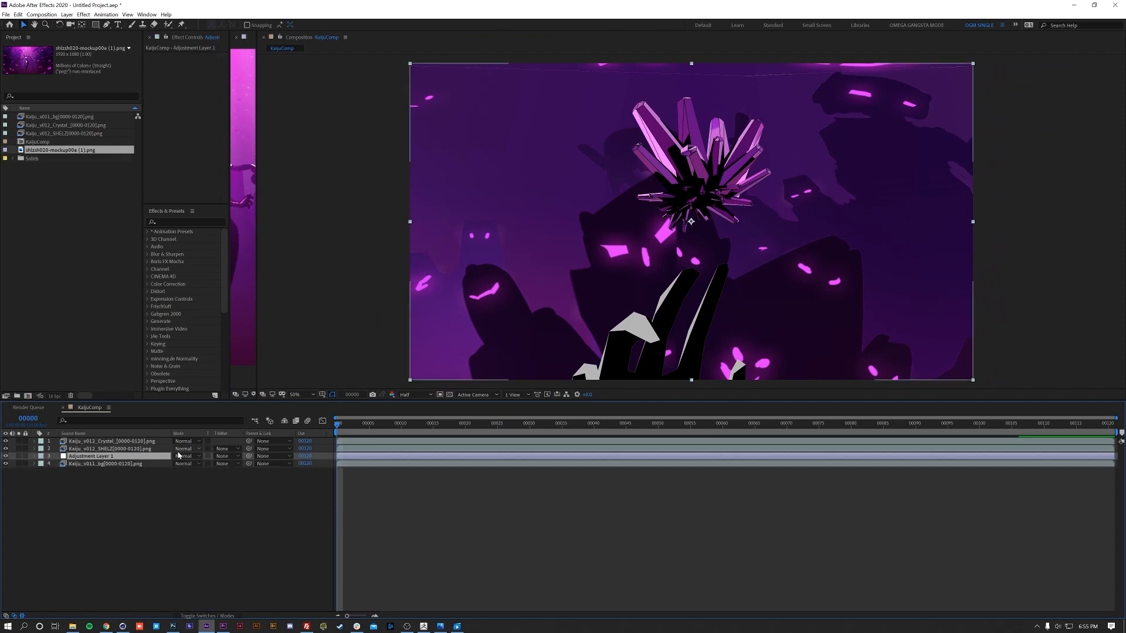
left_click_drag(229, 225, 302, 226)
left_click(238, 222)
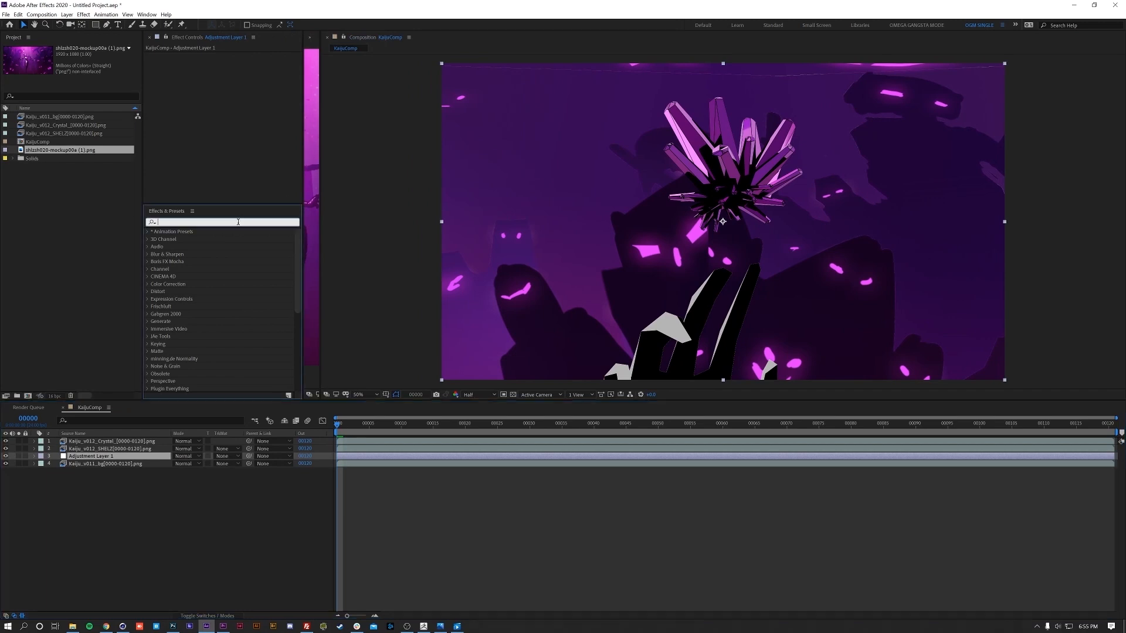
type("FL ou")
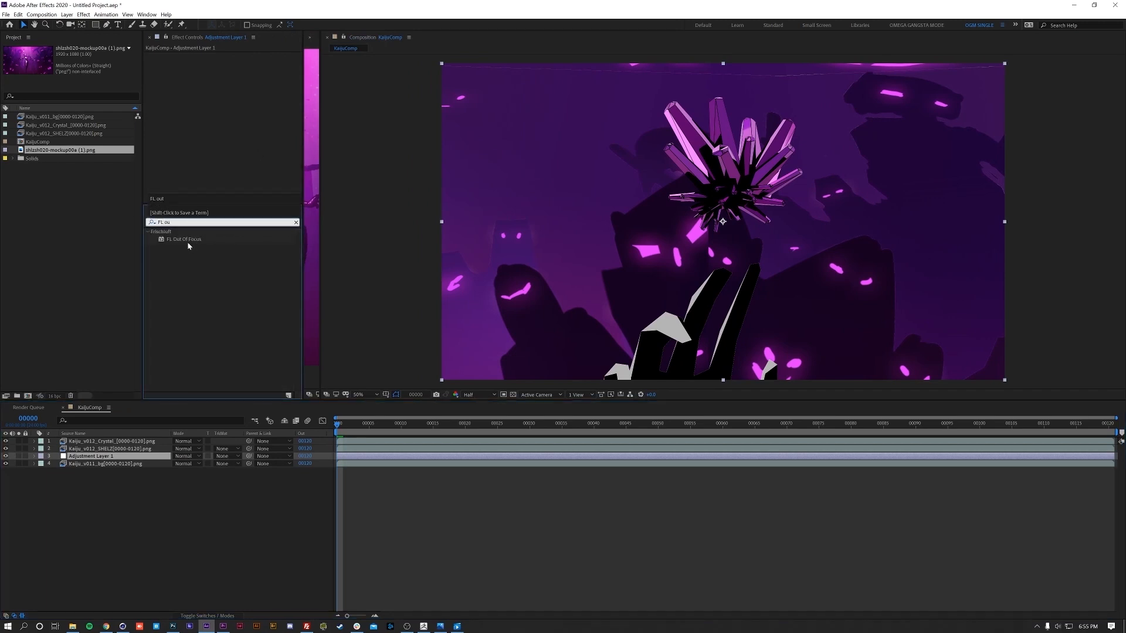
double_click(186, 240)
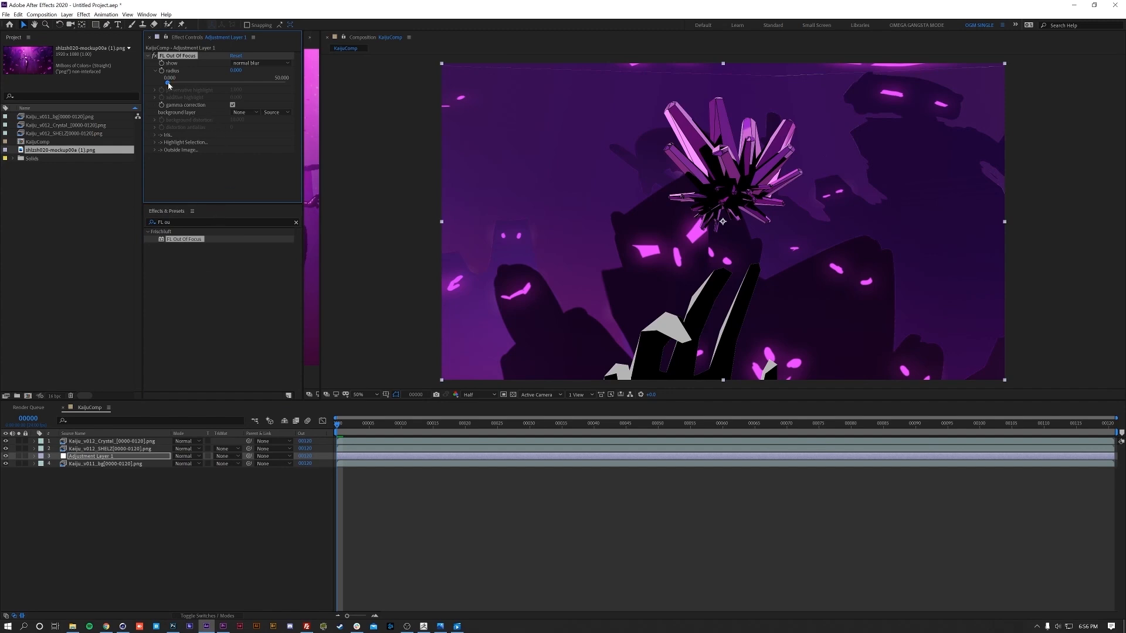
- Try stronger blur amounts on the adjustment layer and settle on an out-of-focus radius of 90, keyframed at frame 0
left_click_drag(198, 86, 290, 82)
left_click(237, 71)
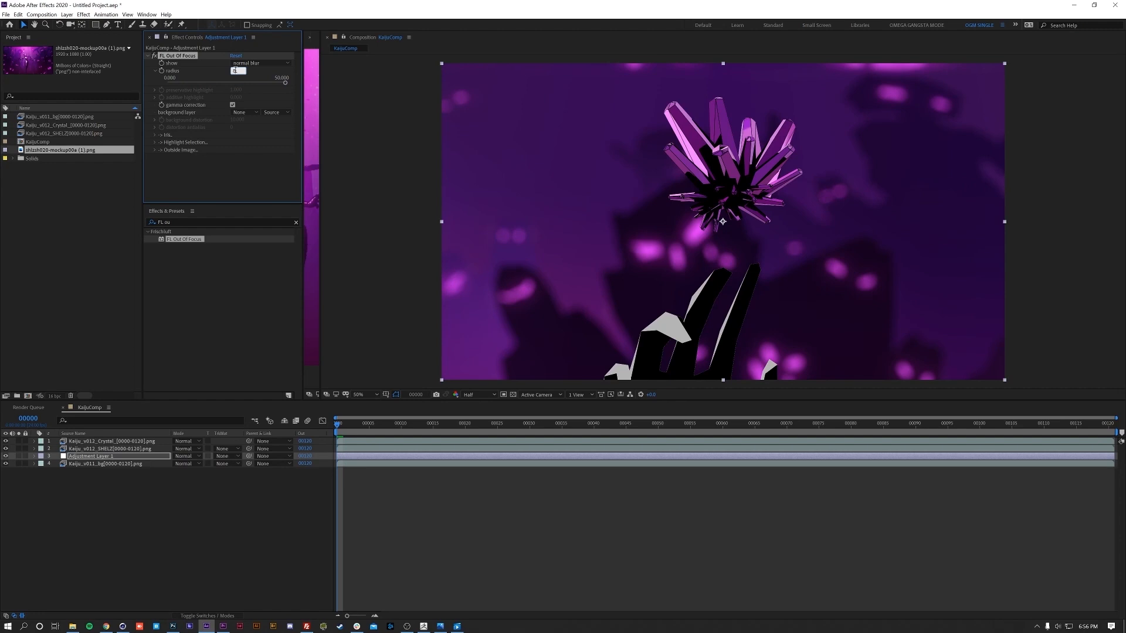
type("80")
key("Return")
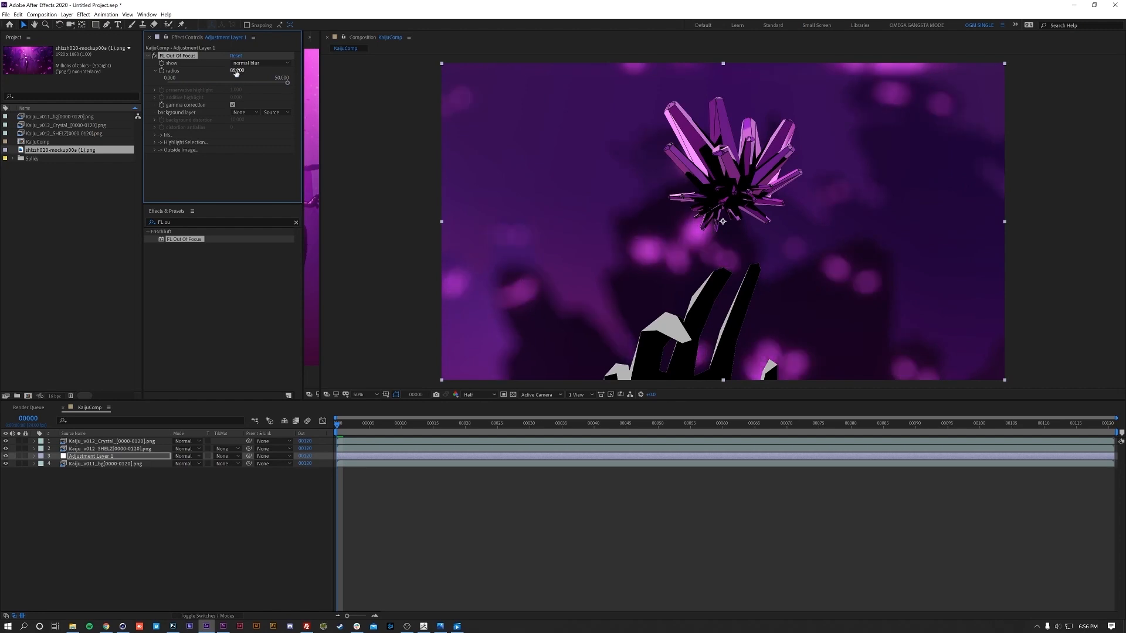
left_click(238, 71)
type("90")
key("Return")
- Animate the background blur into focus by keyframing the radius at 0 on frame 79, and return to frame 0
left_click_drag(418, 432, 837, 434)
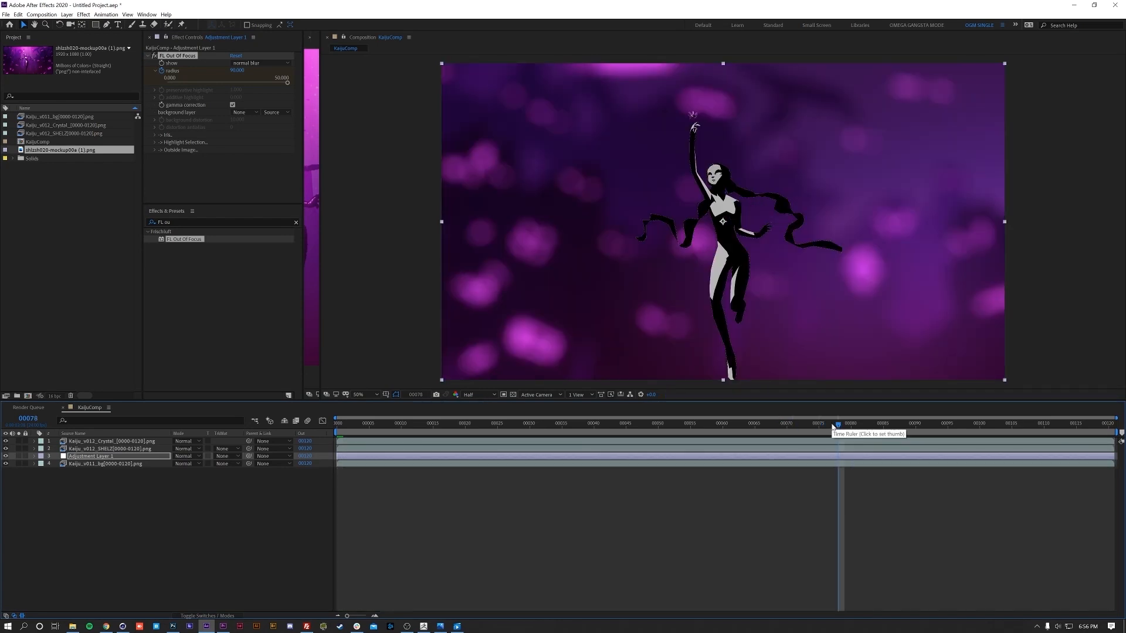
left_click(890, 425)
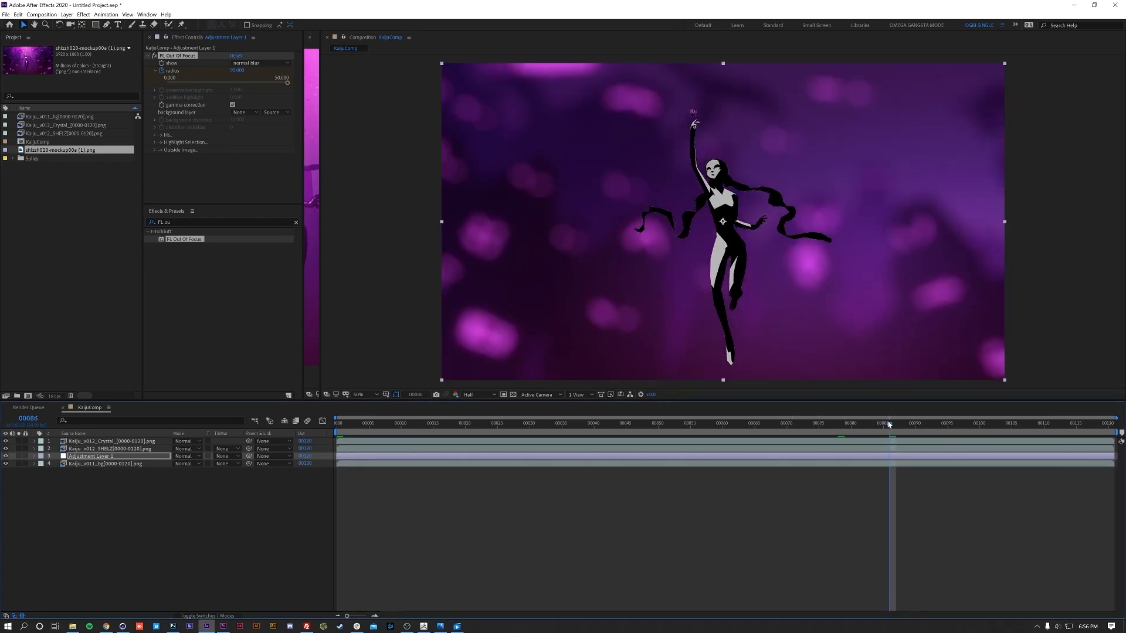
left_click(845, 425)
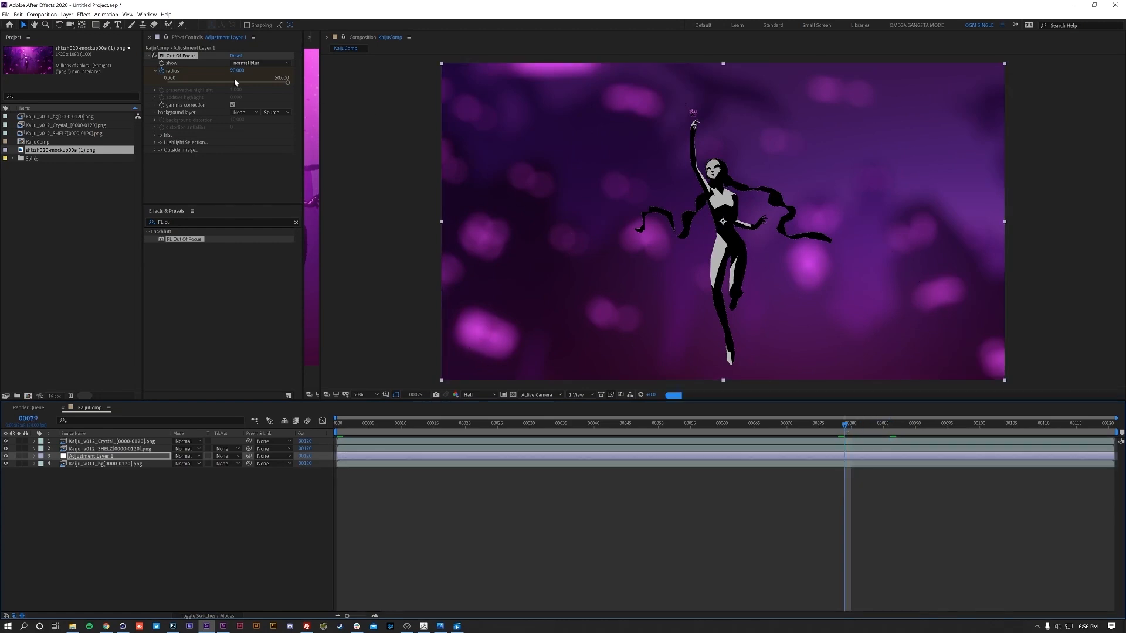
left_click(237, 70)
type("0")
key("Return")
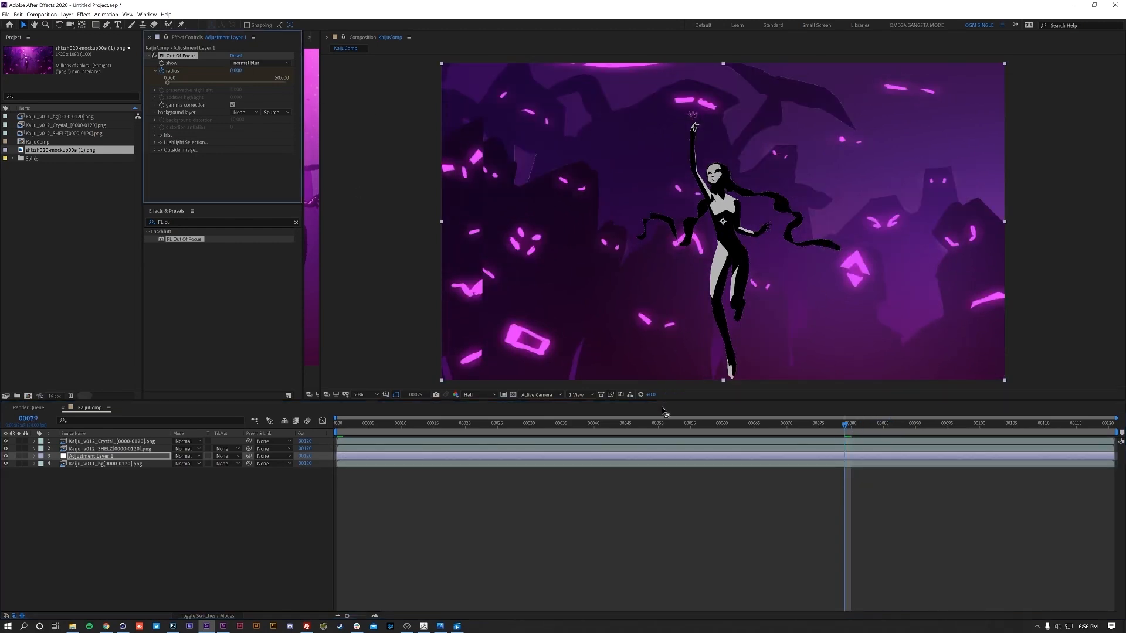
key("Home")
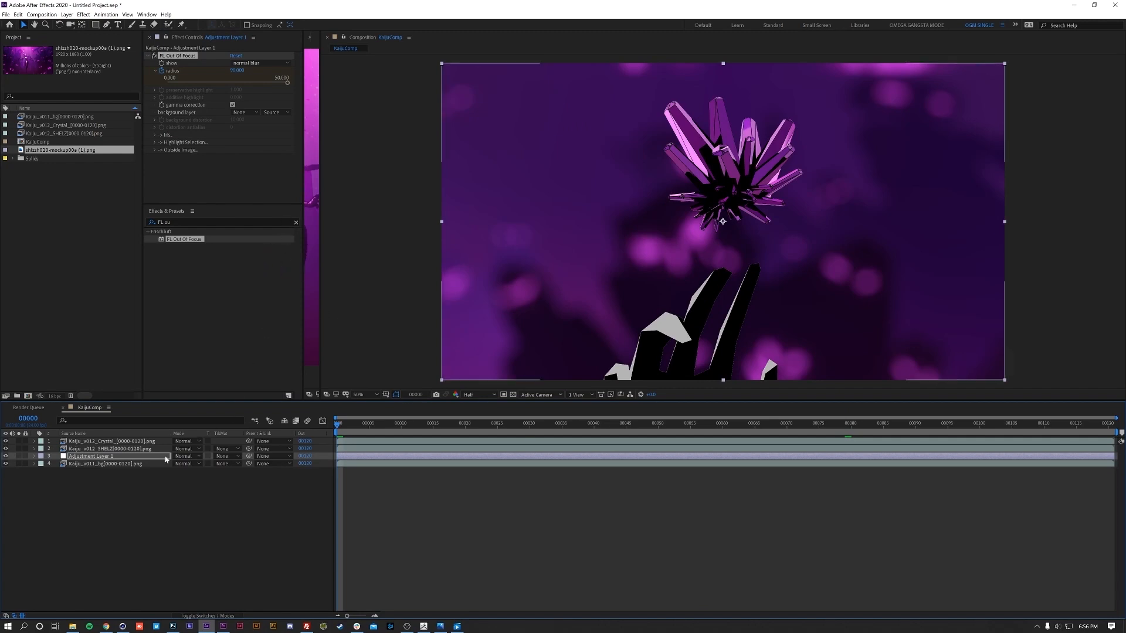
- Solo the SHELZ sequence layer, check the figure around frame 53, and duplicate the layer
left_click(82, 449)
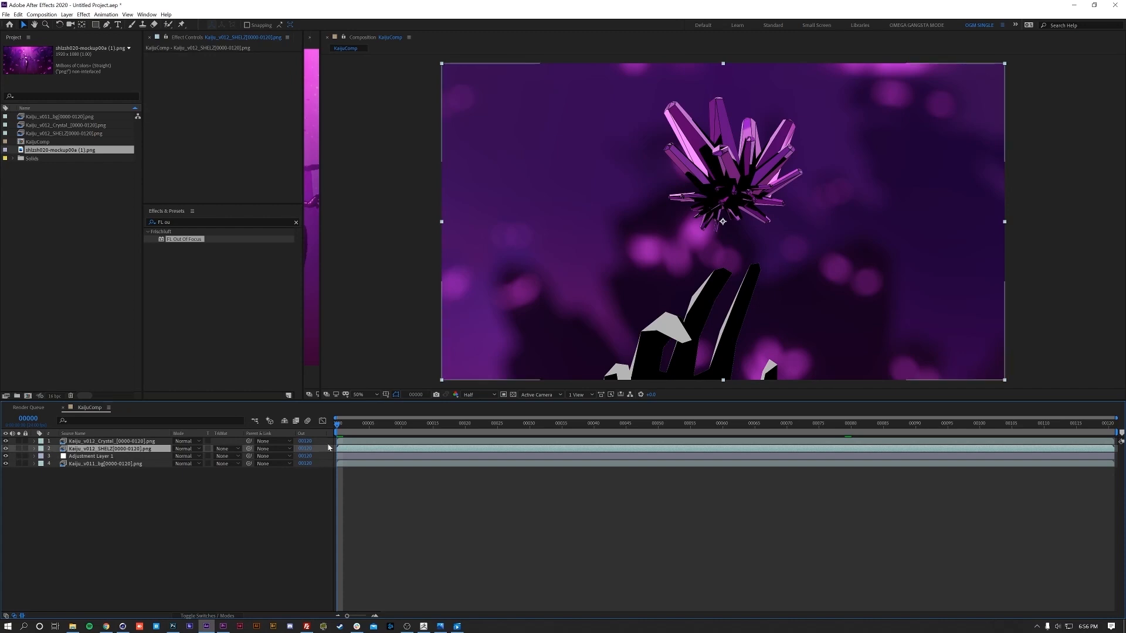
left_click(22, 452)
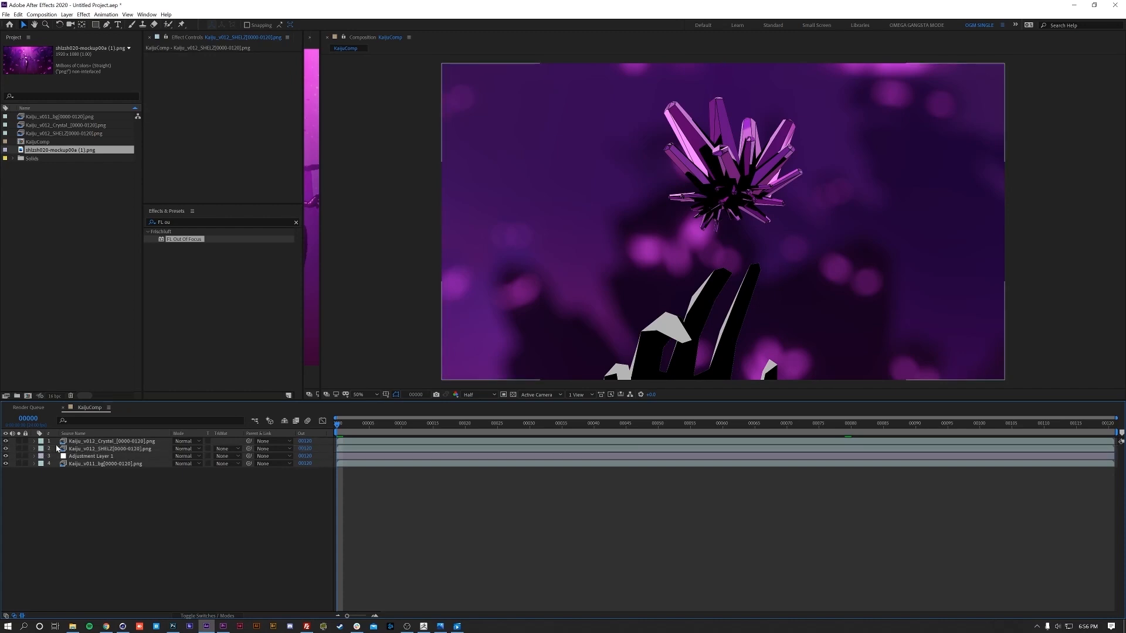
left_click(19, 449)
left_click(675, 425)
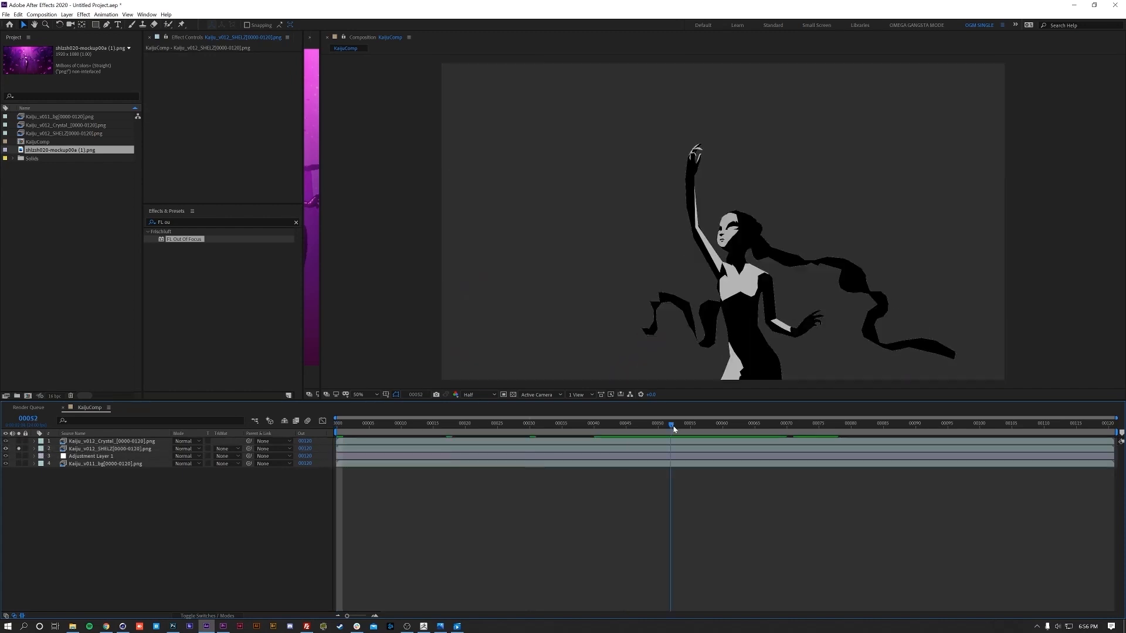
left_click(635, 441)
left_click(632, 449)
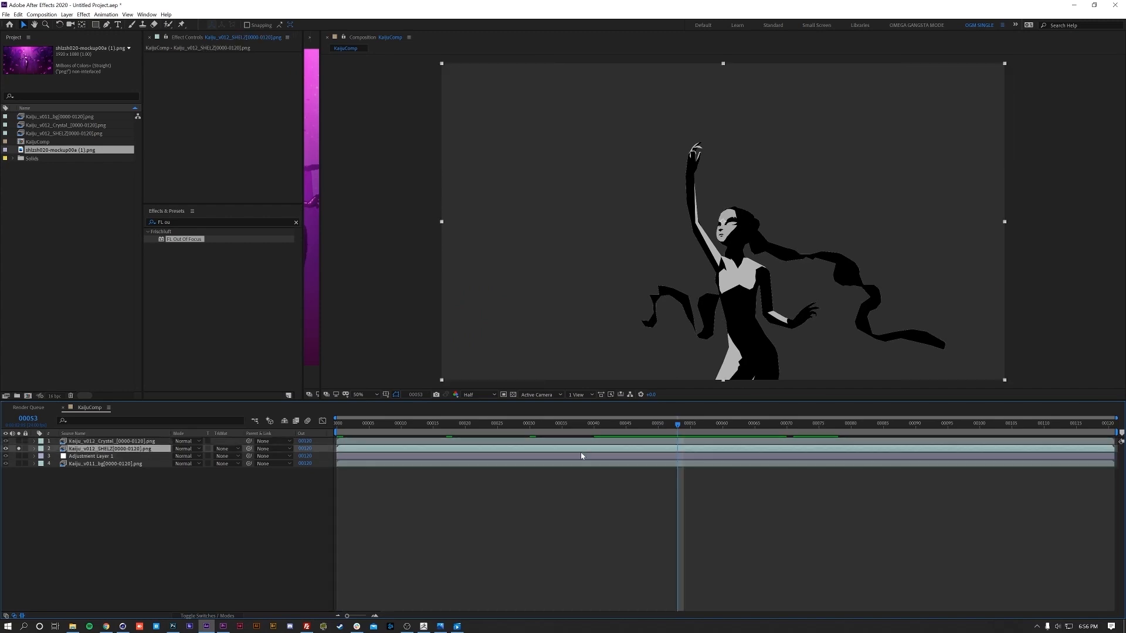
key("ctrl+d")
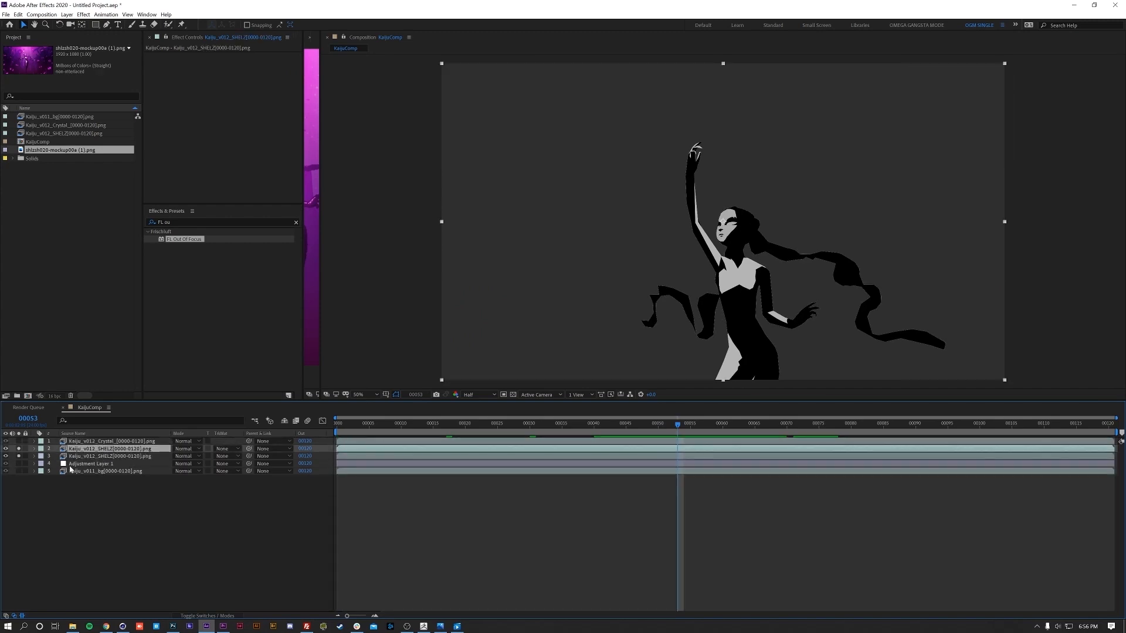
- Solo only the lower SHELZ copy and apply the Fill effect to it
left_click(86, 458)
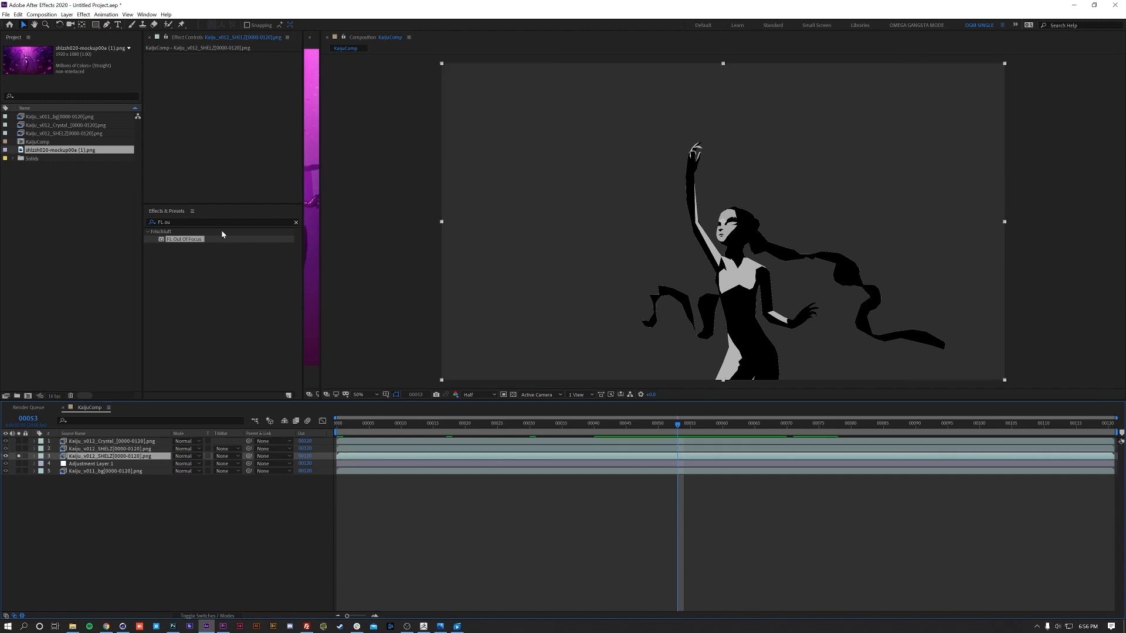
left_click(212, 223)
type("fill")
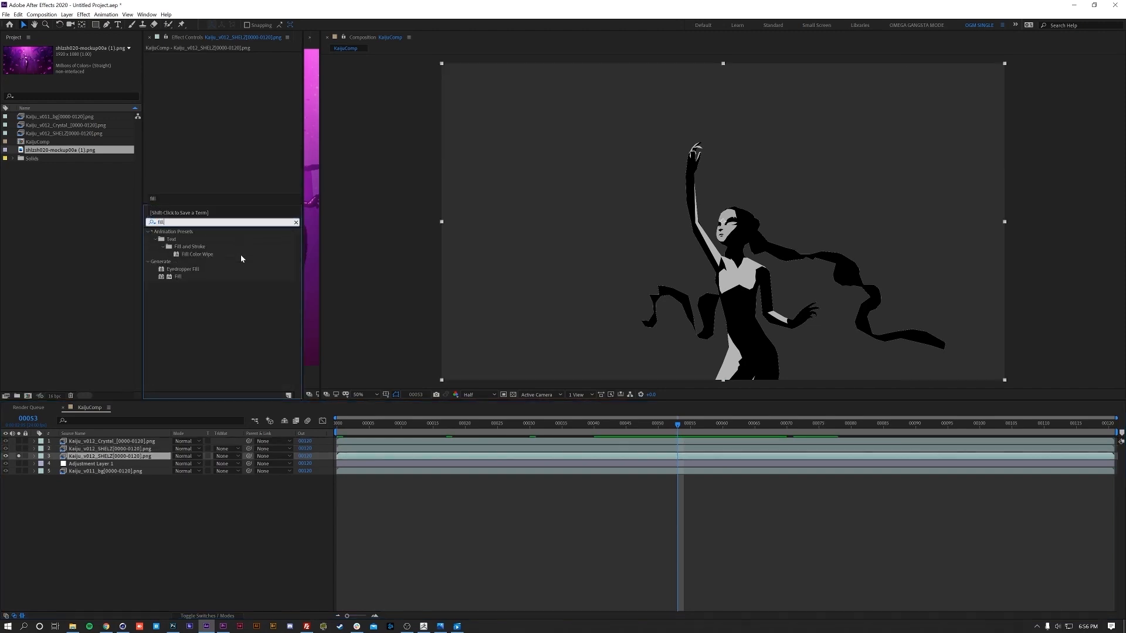
double_click(174, 279)
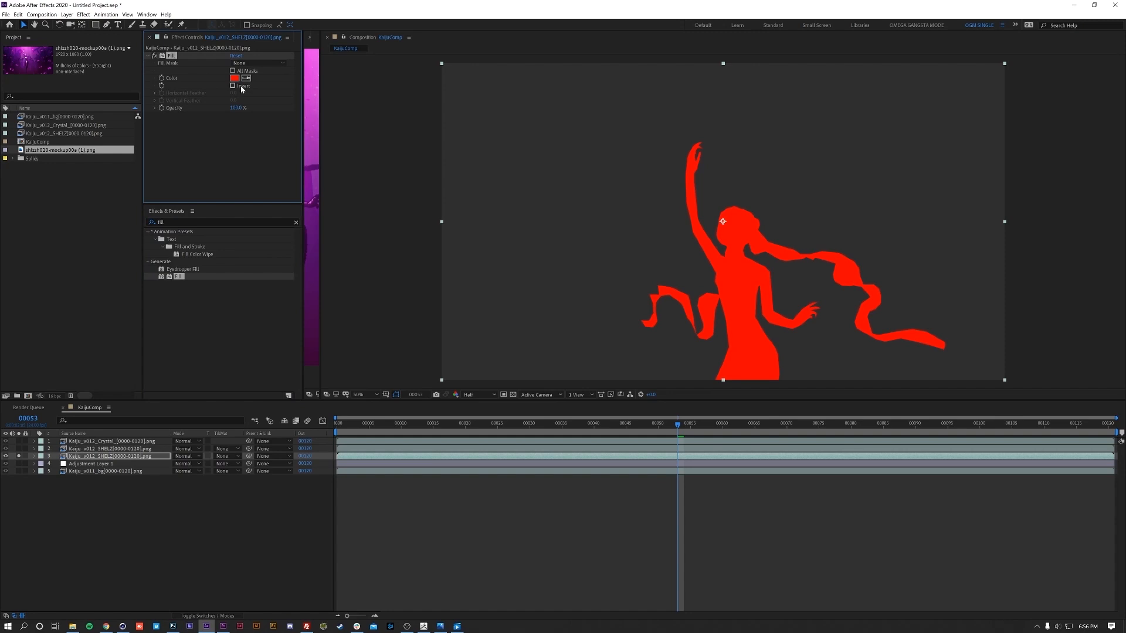
- Set the lower SHELZ layer's Fill colour to the dark purple sampled from the figure in the enlarged mockup
left_click_drag(320, 190, 557, 217)
scroll(406, 241, "up", 1)
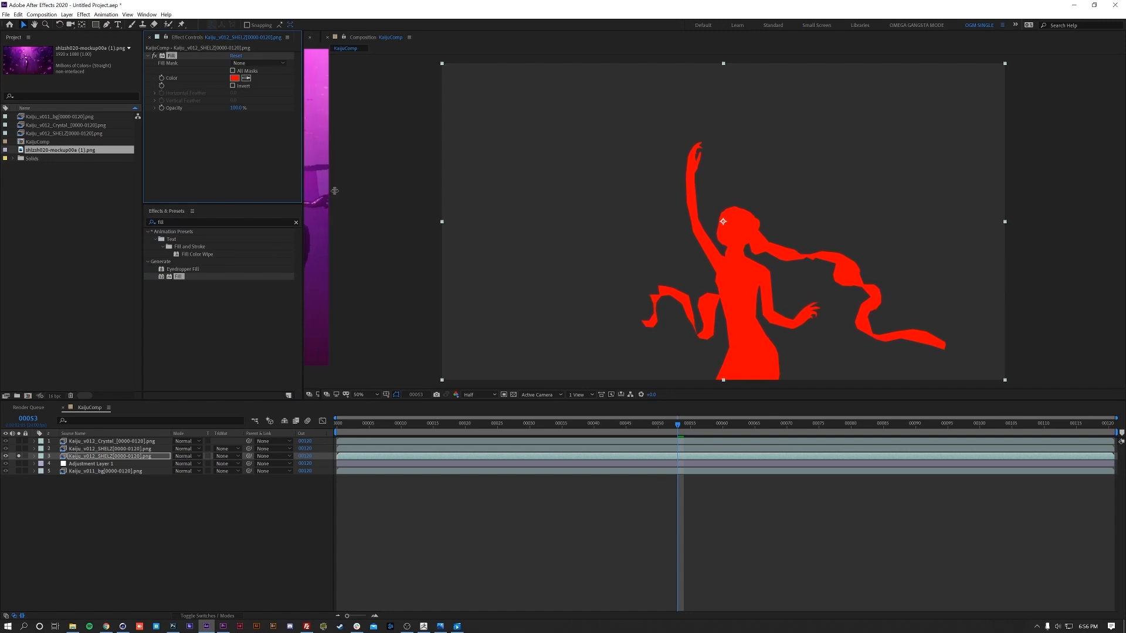
scroll(405, 240, "up", 1)
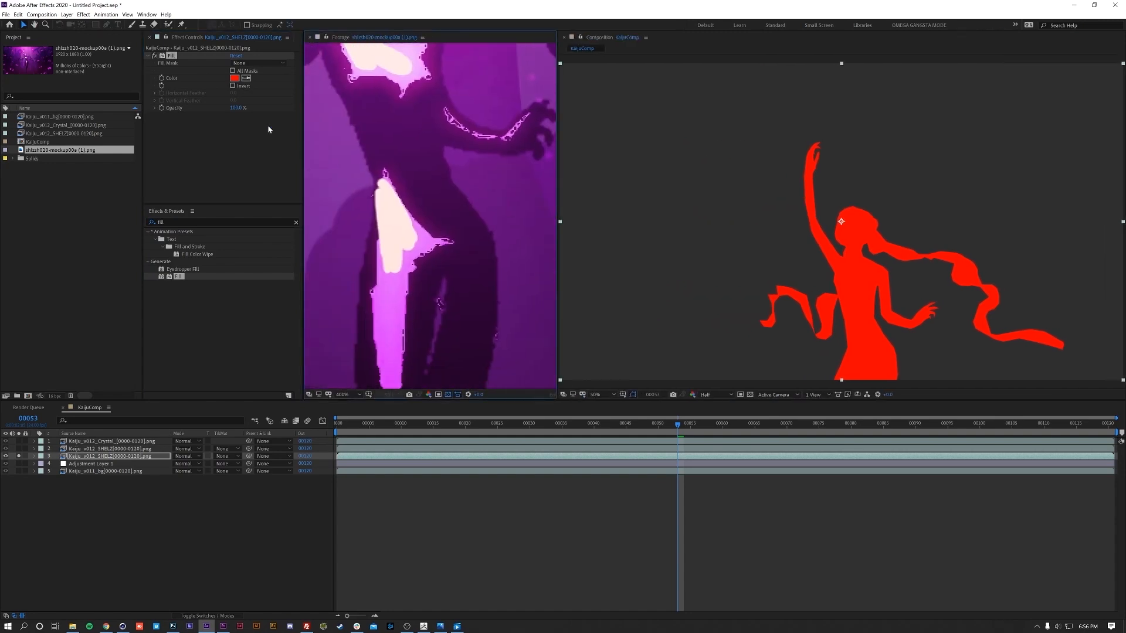
left_click(248, 76)
left_click(476, 263)
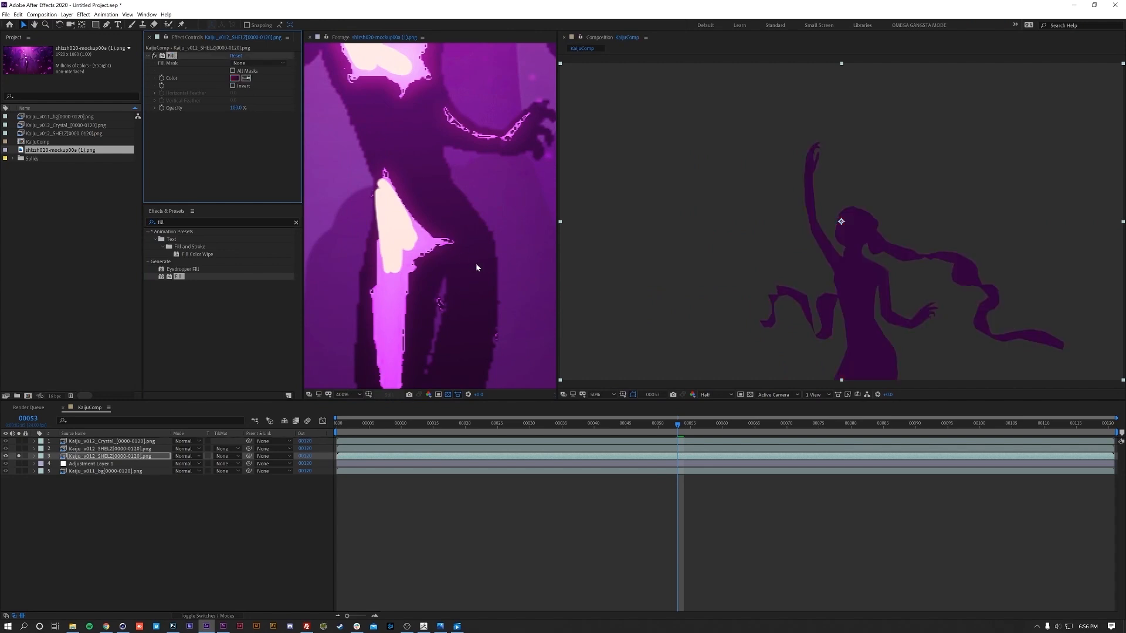
left_click_drag(558, 229, 296, 235)
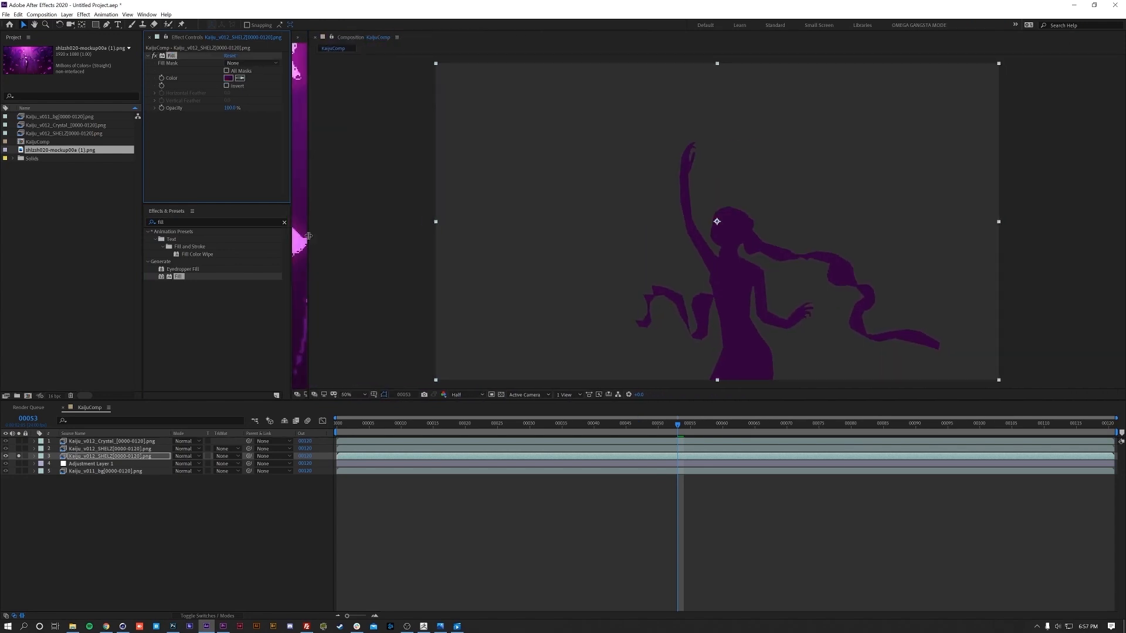
- Solo the upper SHELZ layer too, key out its darker areas with Luma Key, tighten the edges with Simple Choker, and preview the figure
left_click(111, 448)
left_click(19, 448)
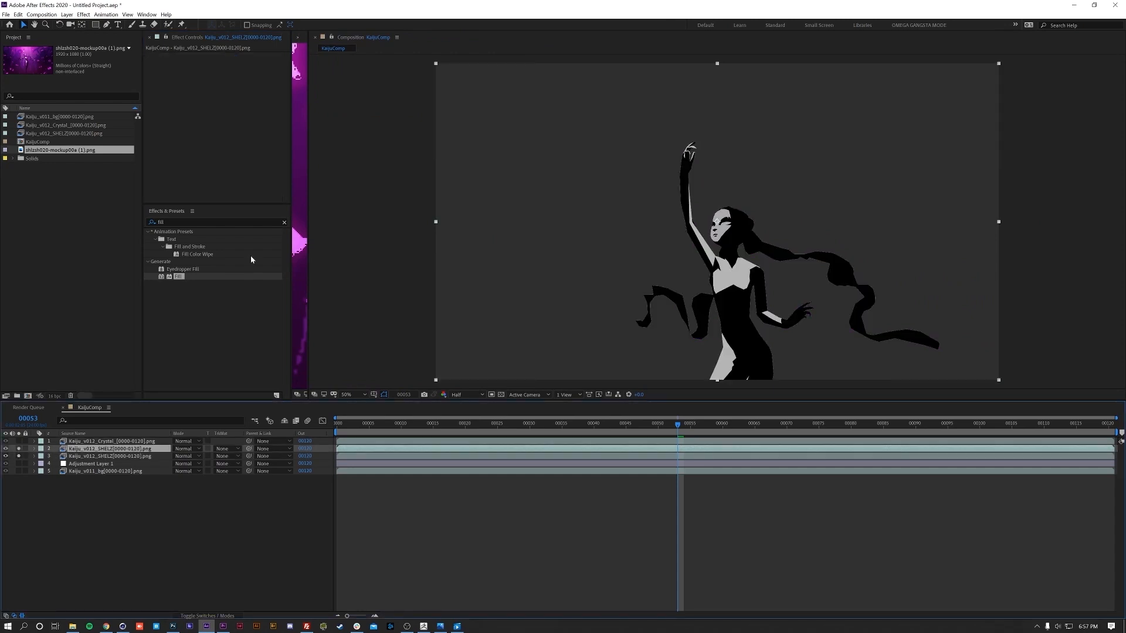
left_click(151, 222)
type("lum")
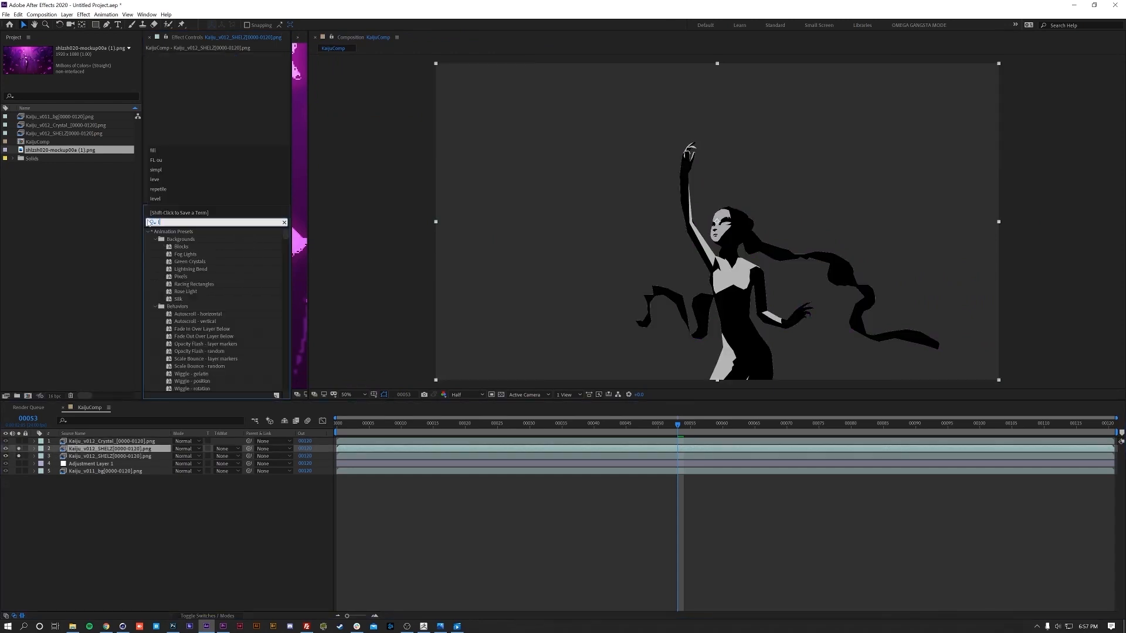
type("a")
double_click(184, 242)
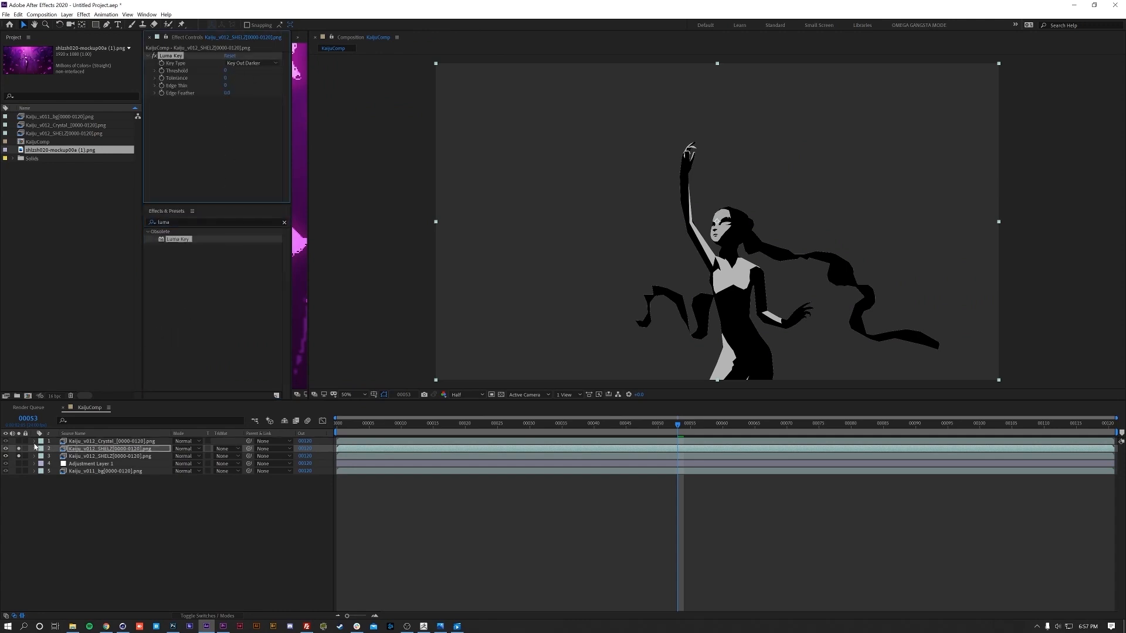
left_click_drag(227, 75, 258, 72)
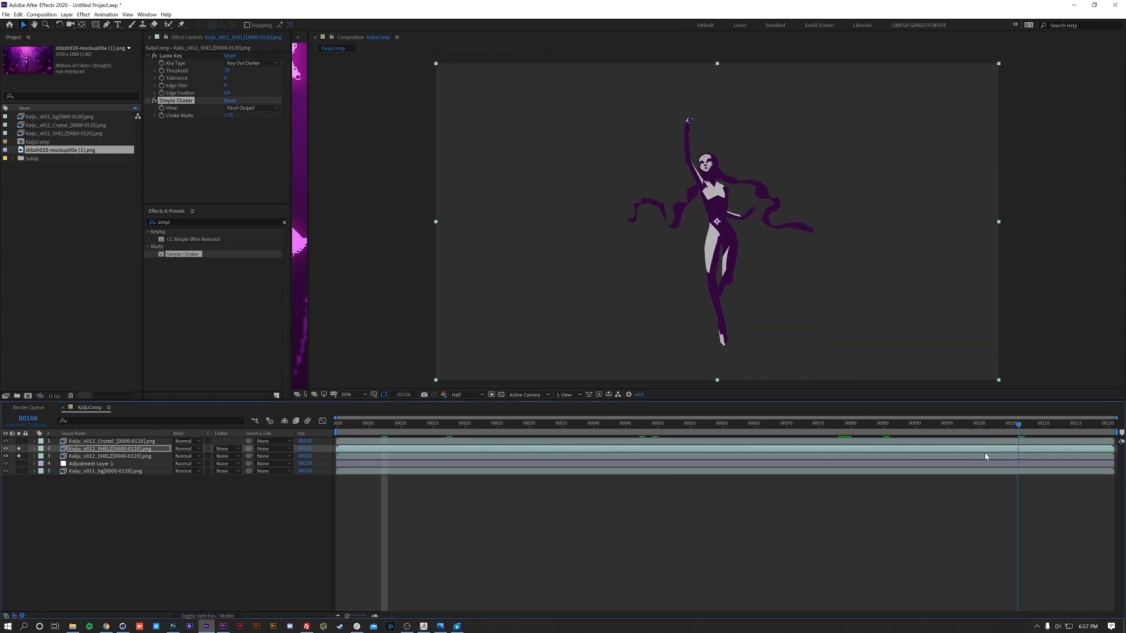
left_click_drag(1019, 452, 690, 447)
left_click(81, 450)
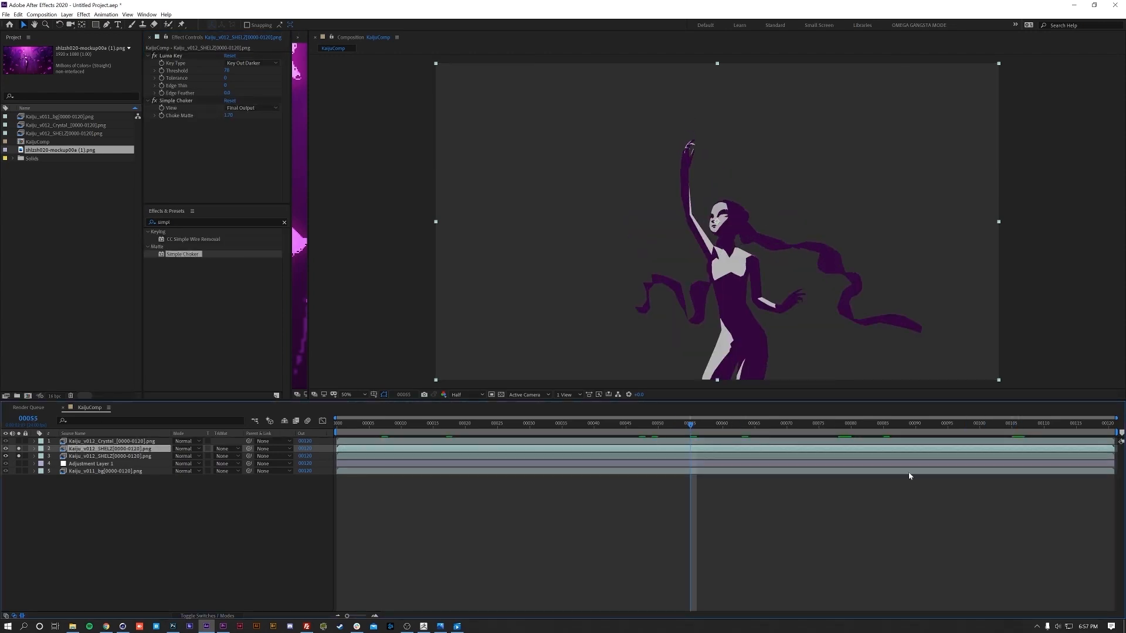
key("space")
key("space")
- Apply a linear Gradient Ramp to the upper SHELZ layer, running from the head to below the feet in light pink and purple matching the mockup
left_click(284, 222)
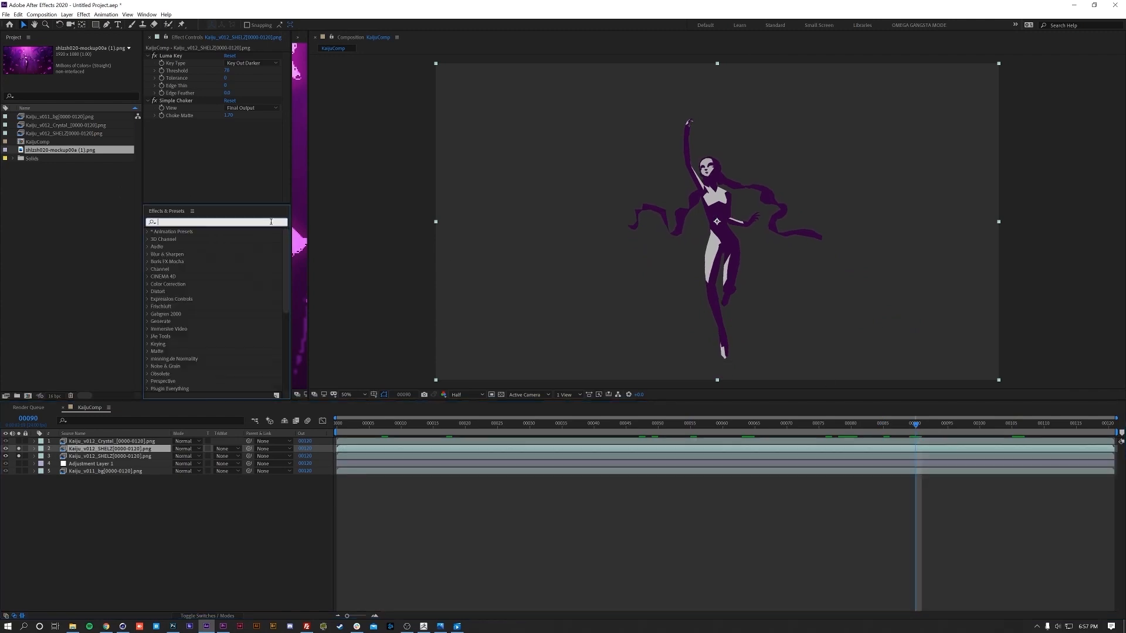
type("gradie")
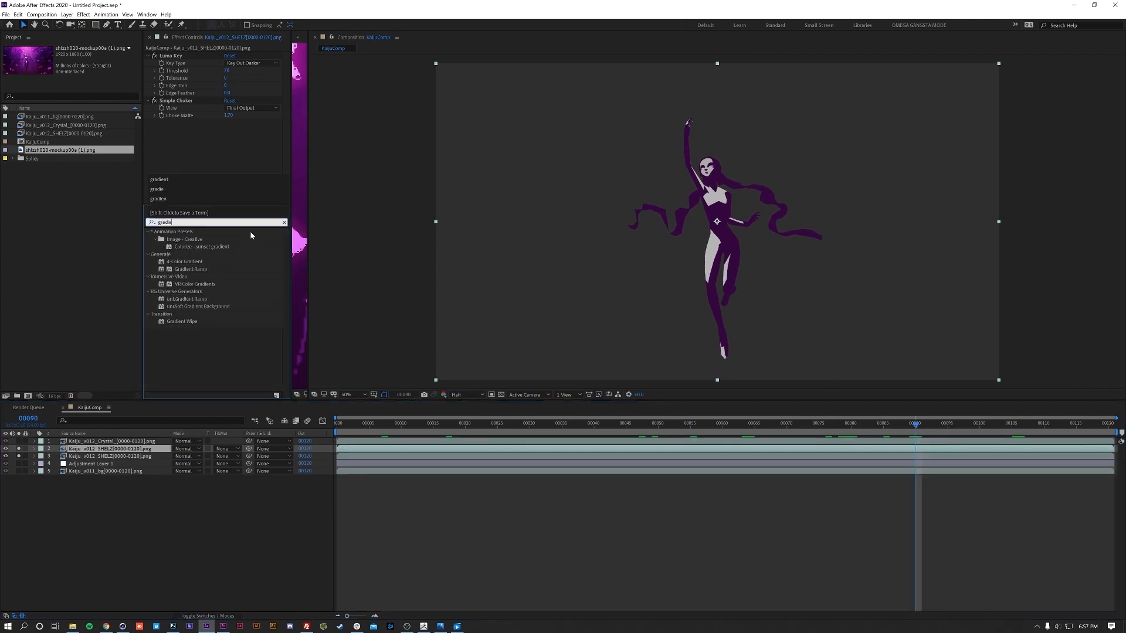
double_click(198, 270)
left_click(263, 184)
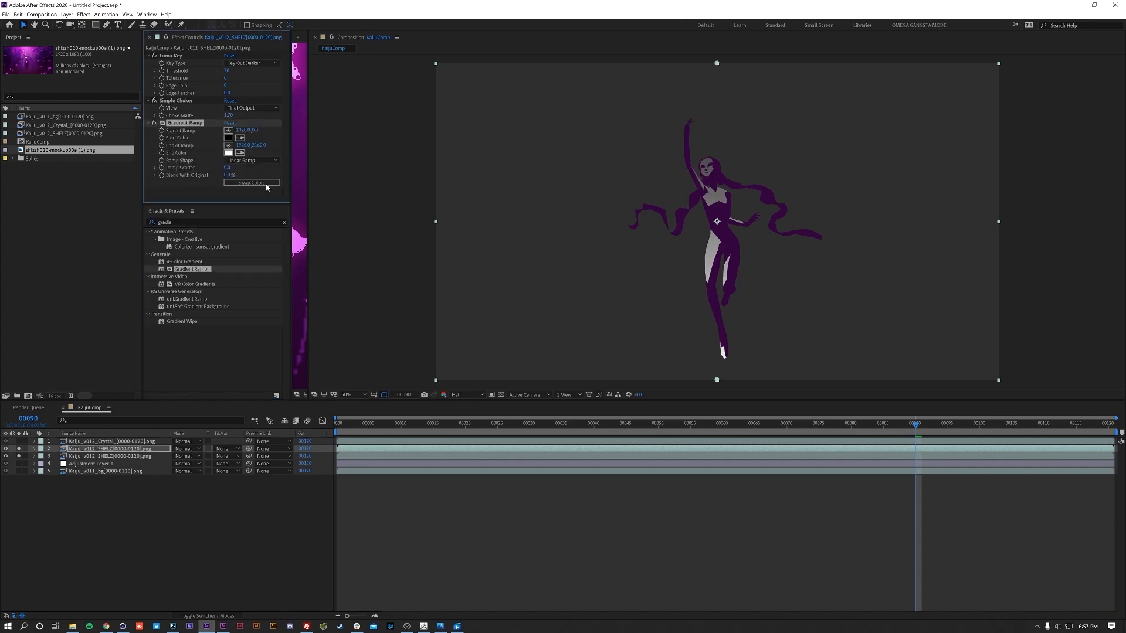
left_click_drag(717, 63, 724, 172)
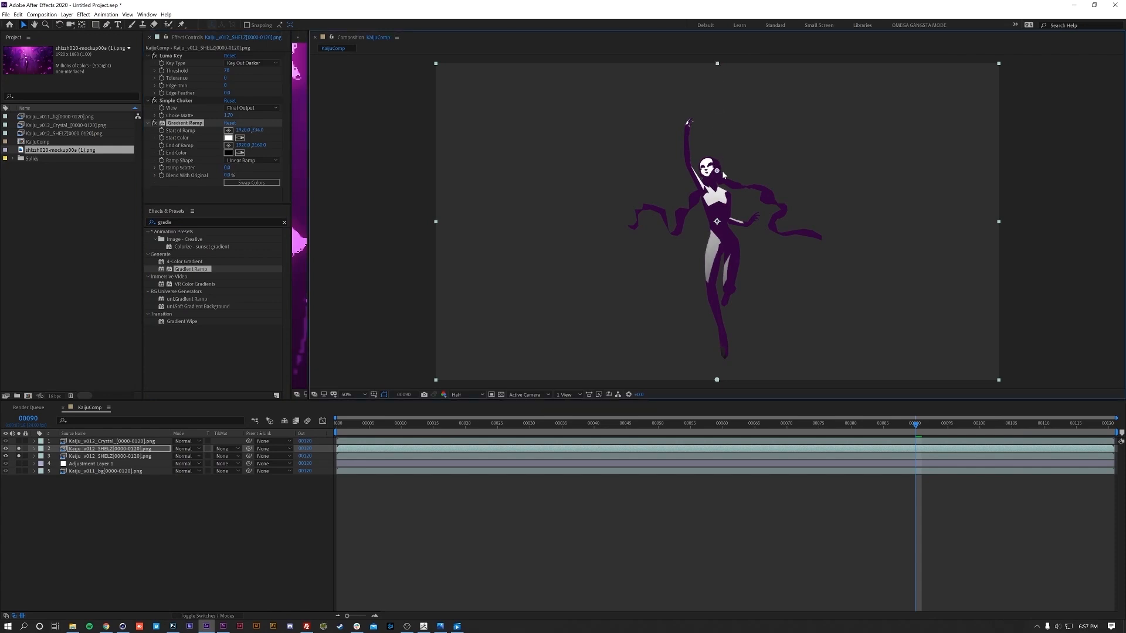
mouse_move(716, 380)
left_mouse_down()
mouse_move(720, 358)
mouse_move(721, 370)
left_mouse_up()
left_click_drag(309, 168, 445, 172)
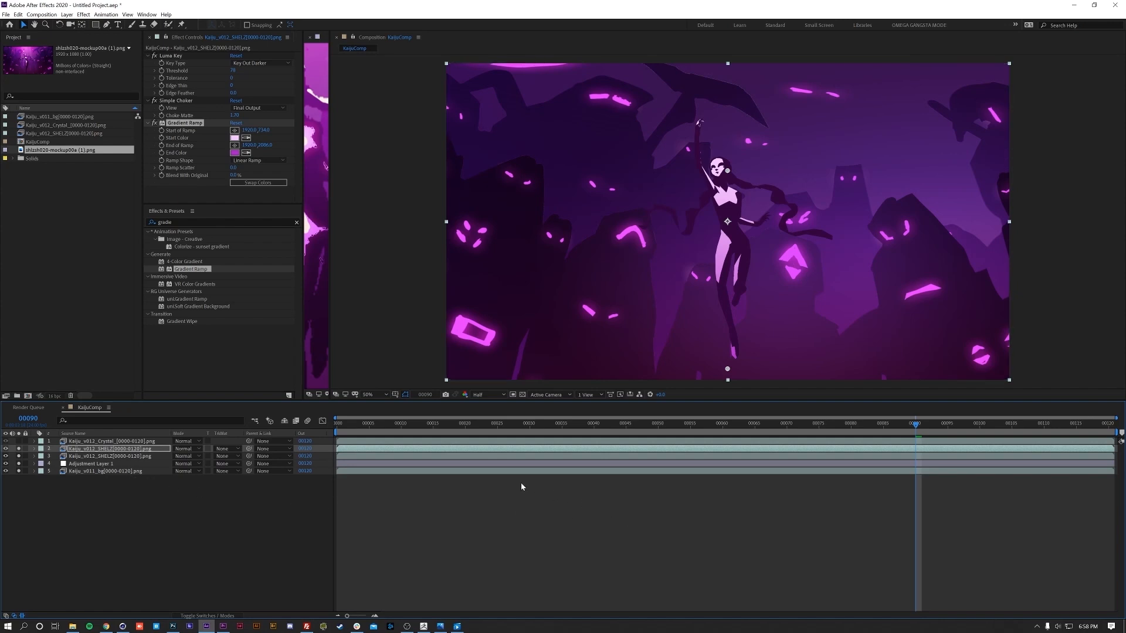
- Return to frame 0, include the Crystal sequence among the soloed layers, and select it
left_click(341, 431)
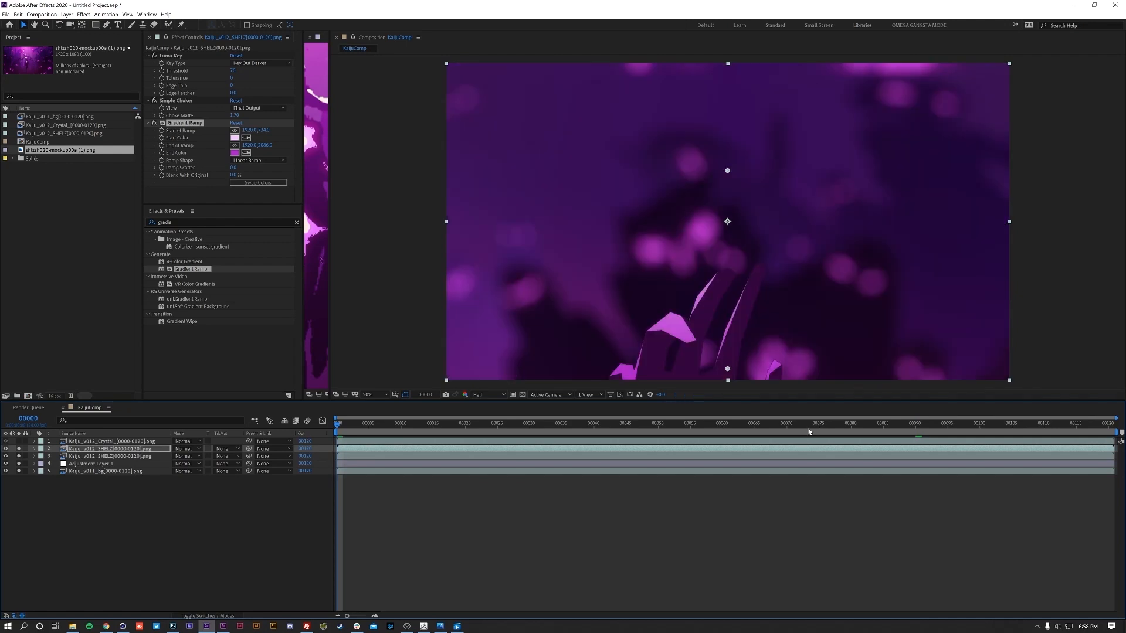
left_click(19, 441)
left_click(101, 441)
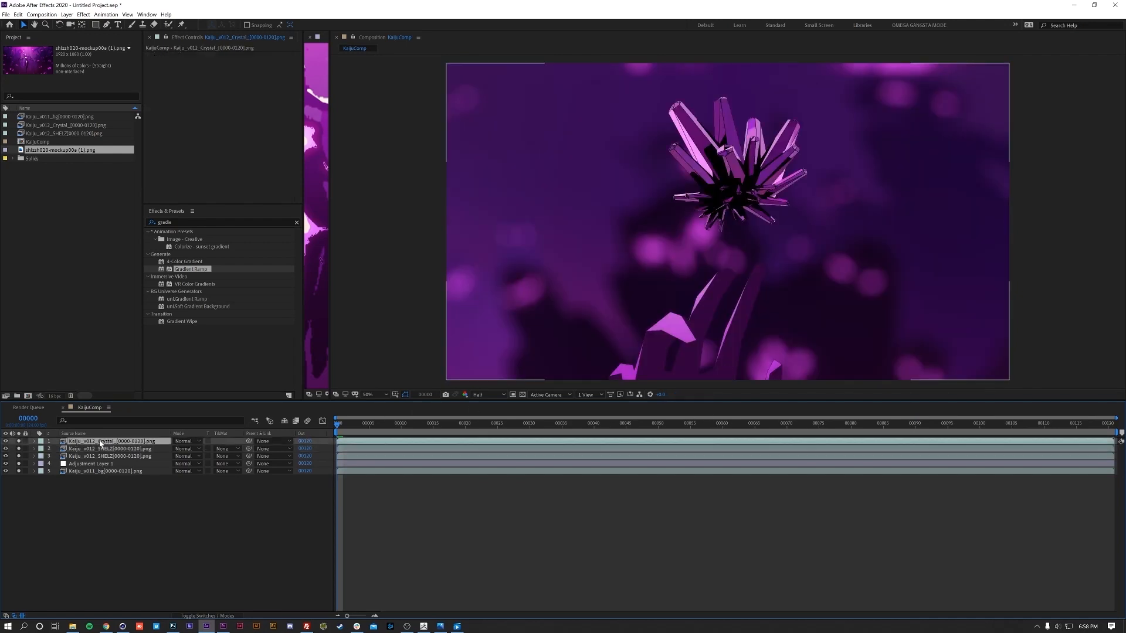
- Apply Curves to the Crystal sequence layer and darken it by pulling down the shadows and the white end of the RGB curve
key("ctrl+5")
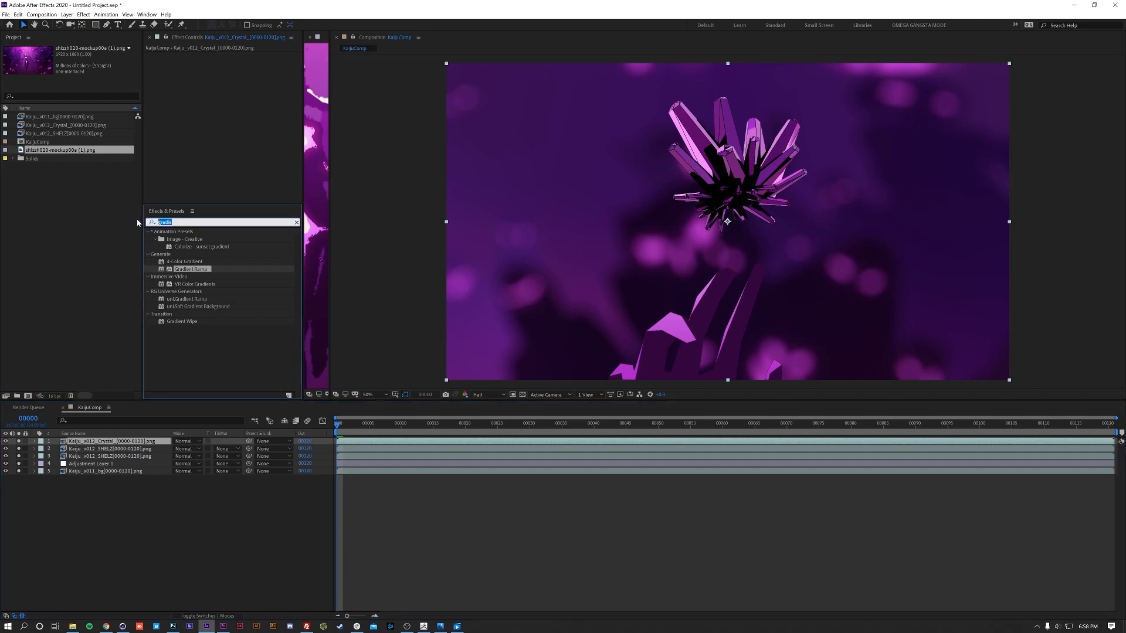
type("curves")
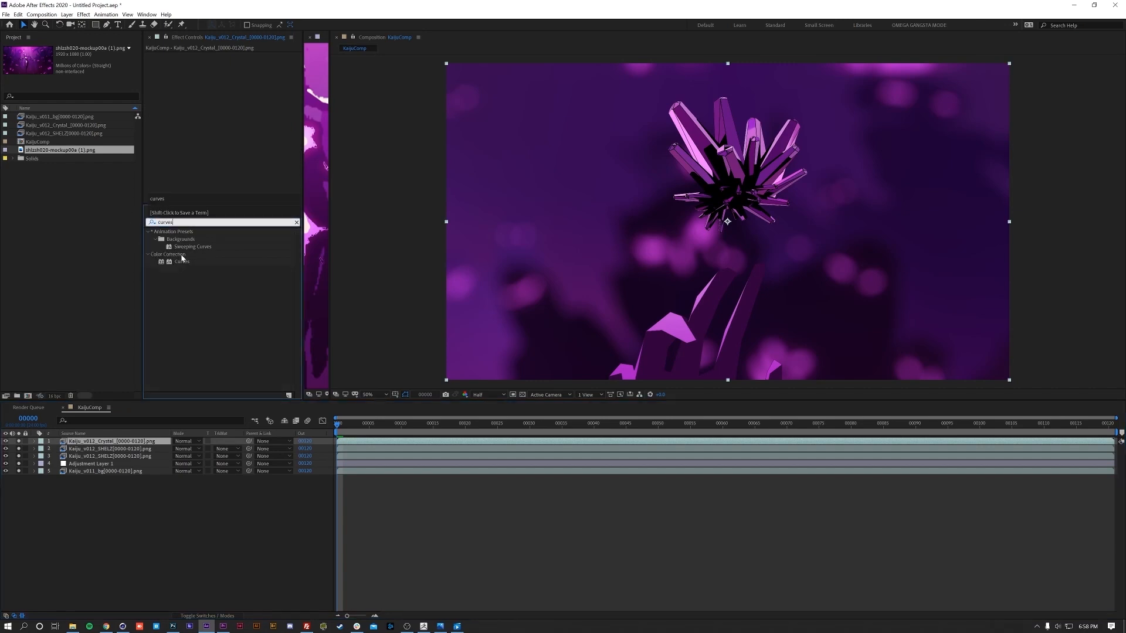
left_click(157, 188)
double_click(180, 262)
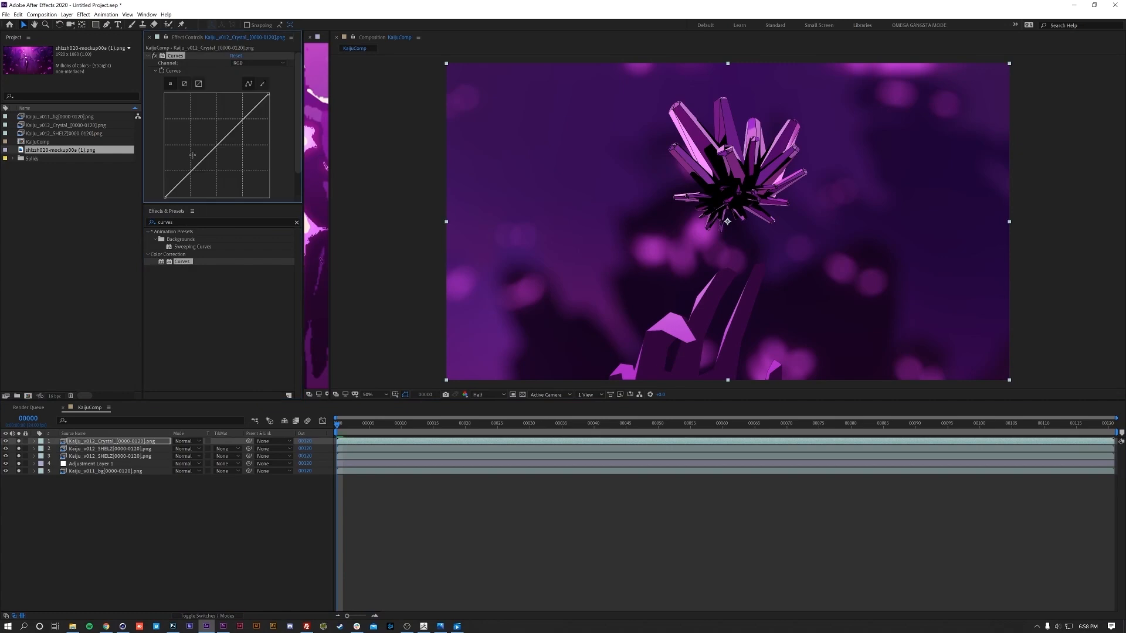
left_click_drag(193, 169, 196, 192)
left_click_drag(269, 94, 268, 130)
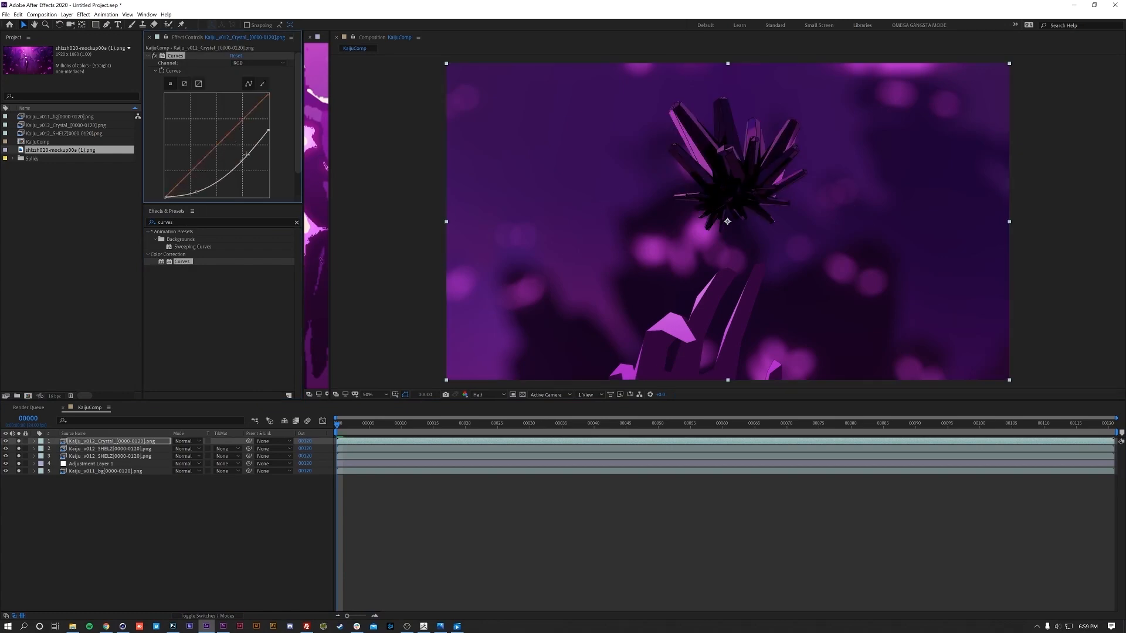
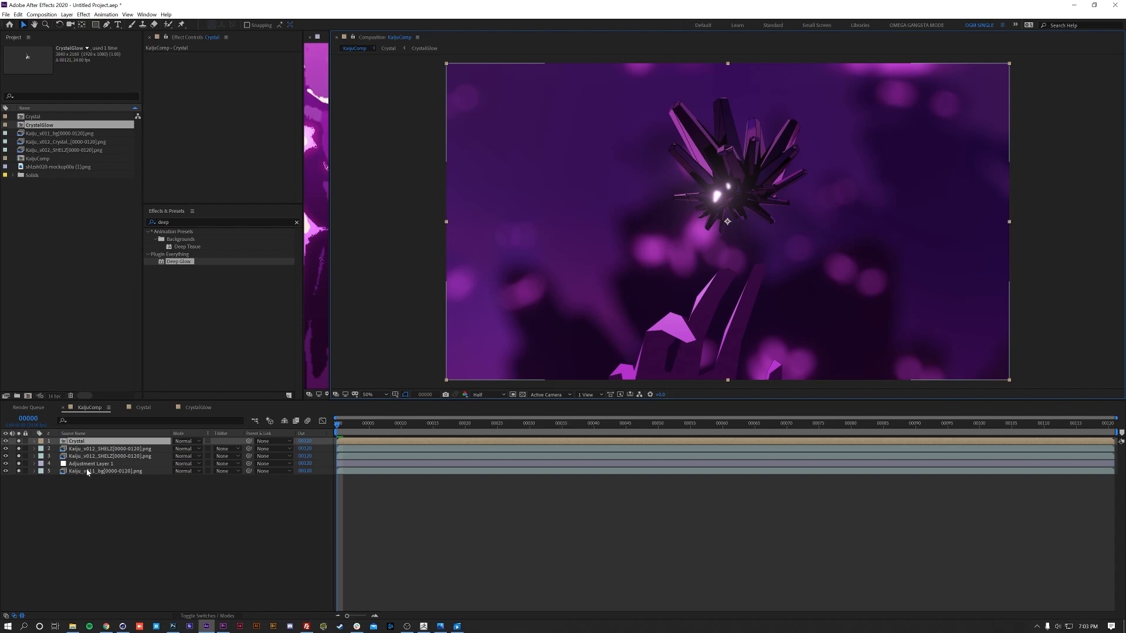
- Duplicate the background sequence layer and the lower SHELZ layer in KaijuComp
left_click(111, 471)
key("ctrl+d")
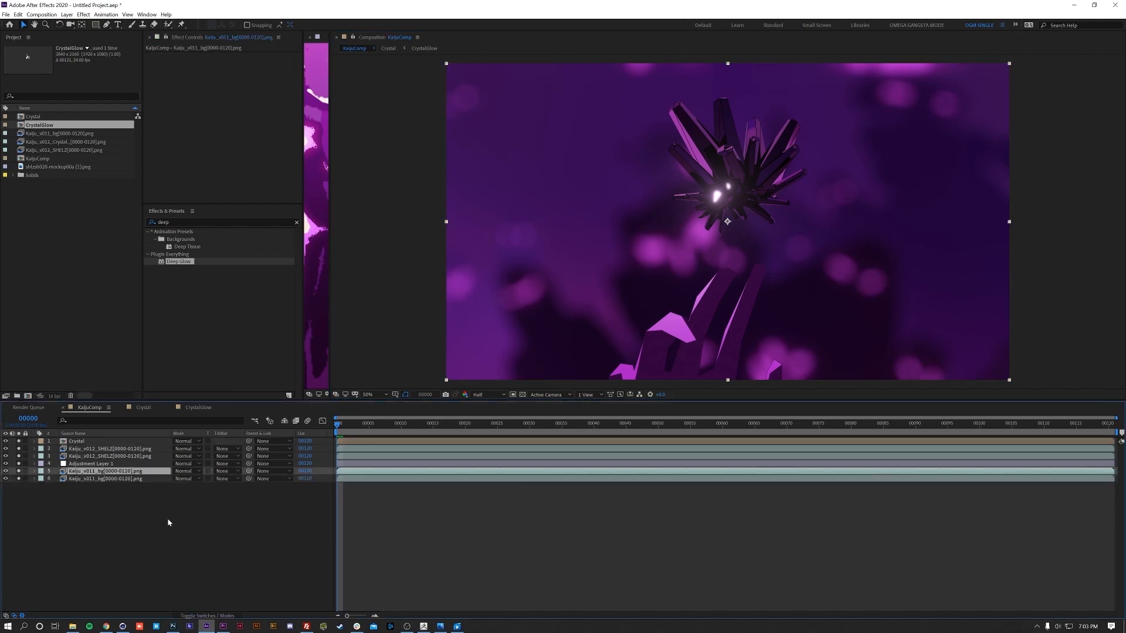
left_click(99, 457)
key("ctrl+d")
- Copy the Crystal image sequence from inside the Crystal precomp to the top of KaijuComp
double_click(80, 443)
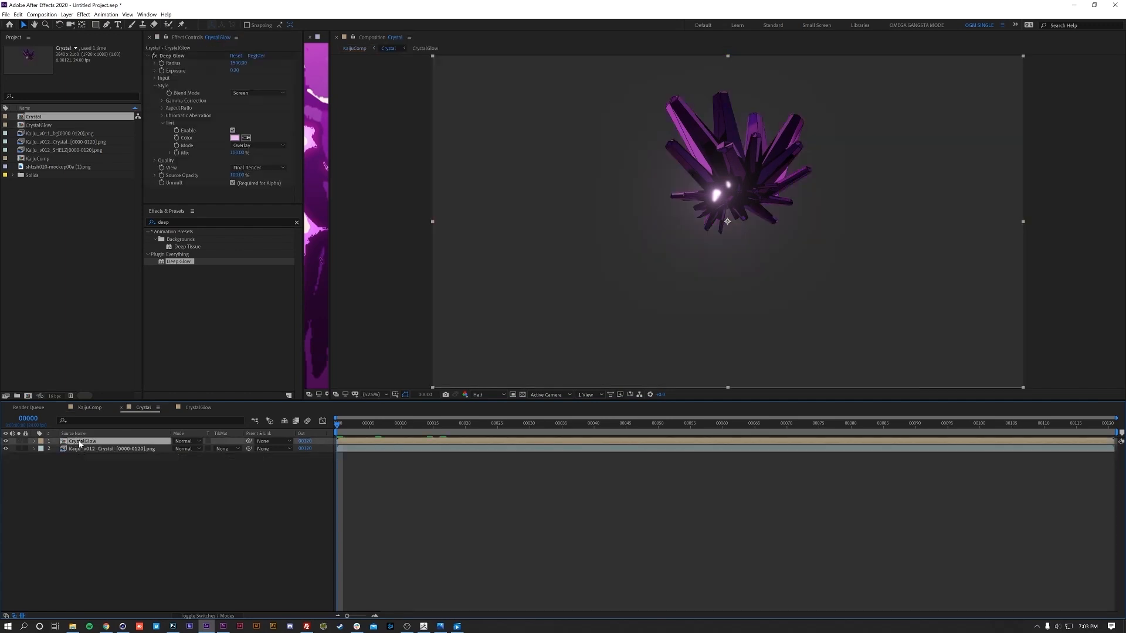
left_click(110, 449)
key("ctrl+d")
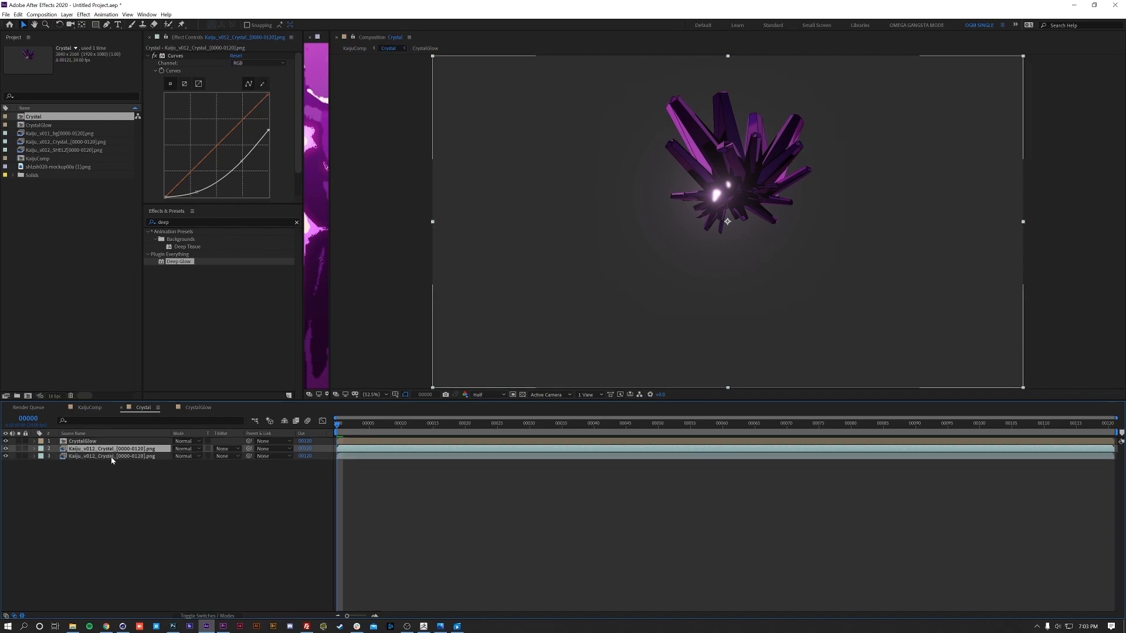
key("Delete")
key("Tab")
left_click(97, 463)
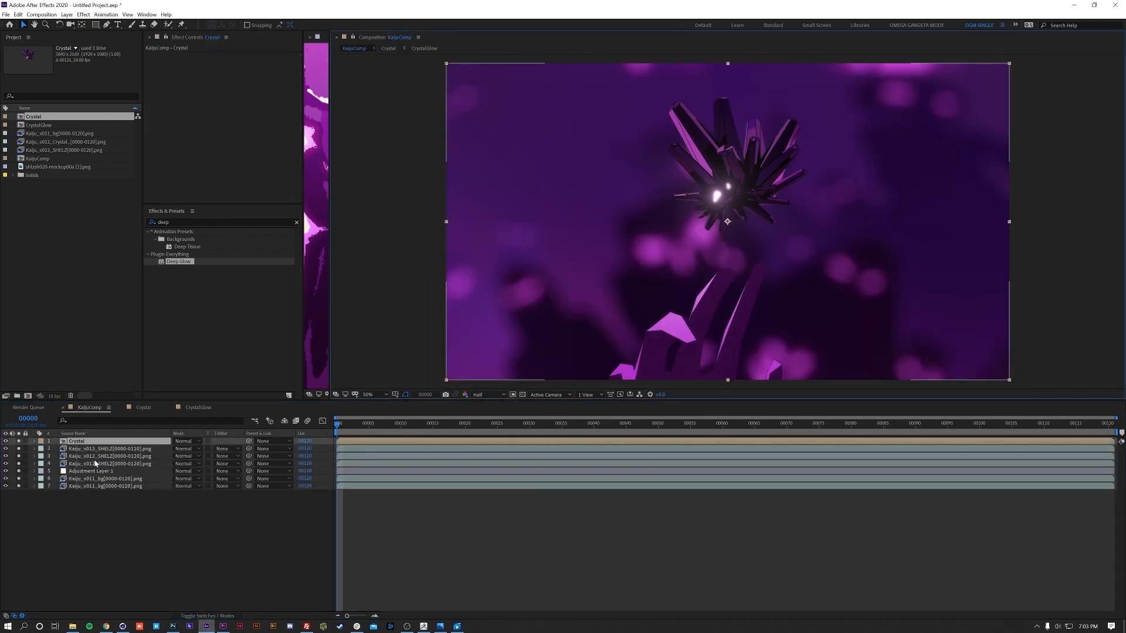
key("ctrl+v")
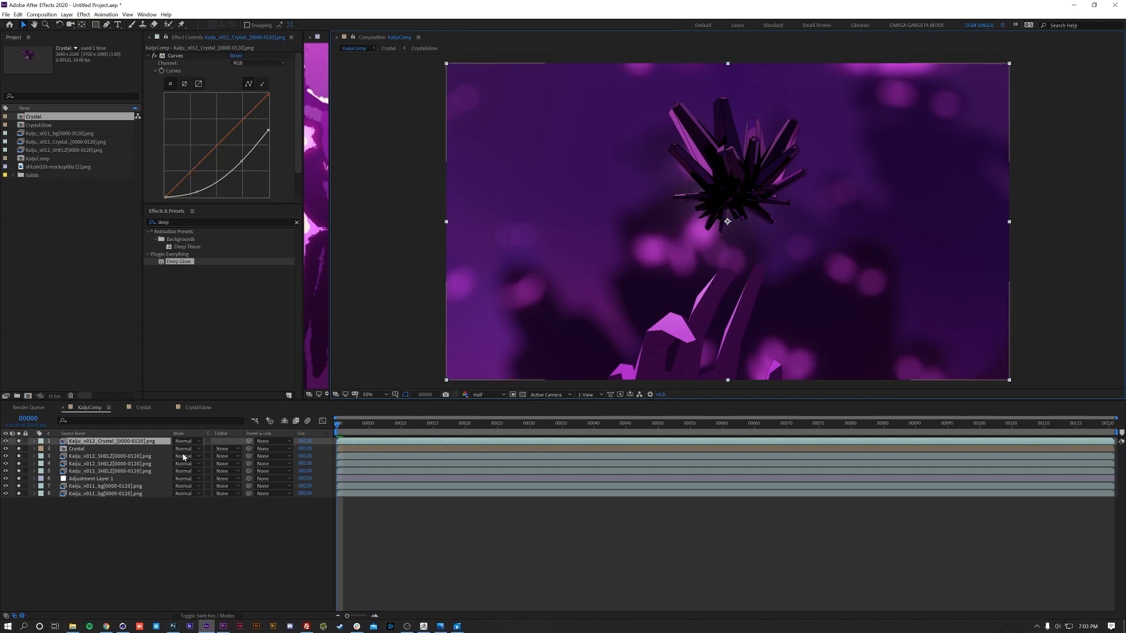
- Pre-compose the copied Crystal sequence with the duplicate SHELZ and background layers as GlowMatte
left_click(128, 472, "ctrl")
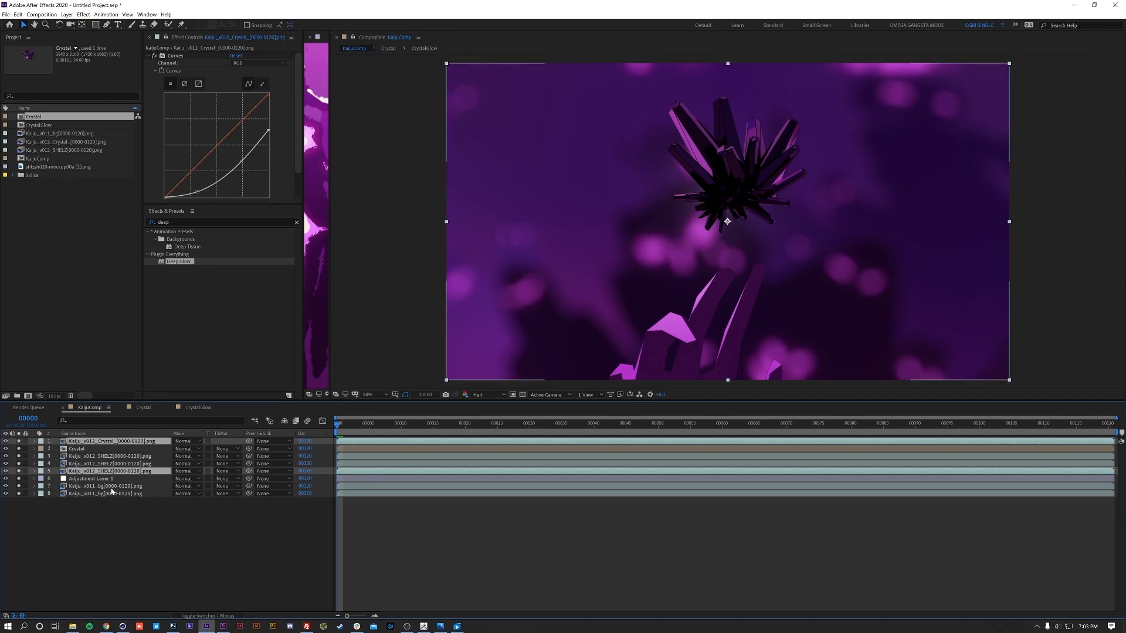
left_click(111, 487, "ctrl")
key("ctrl+shift+c")
type("GlowMat")
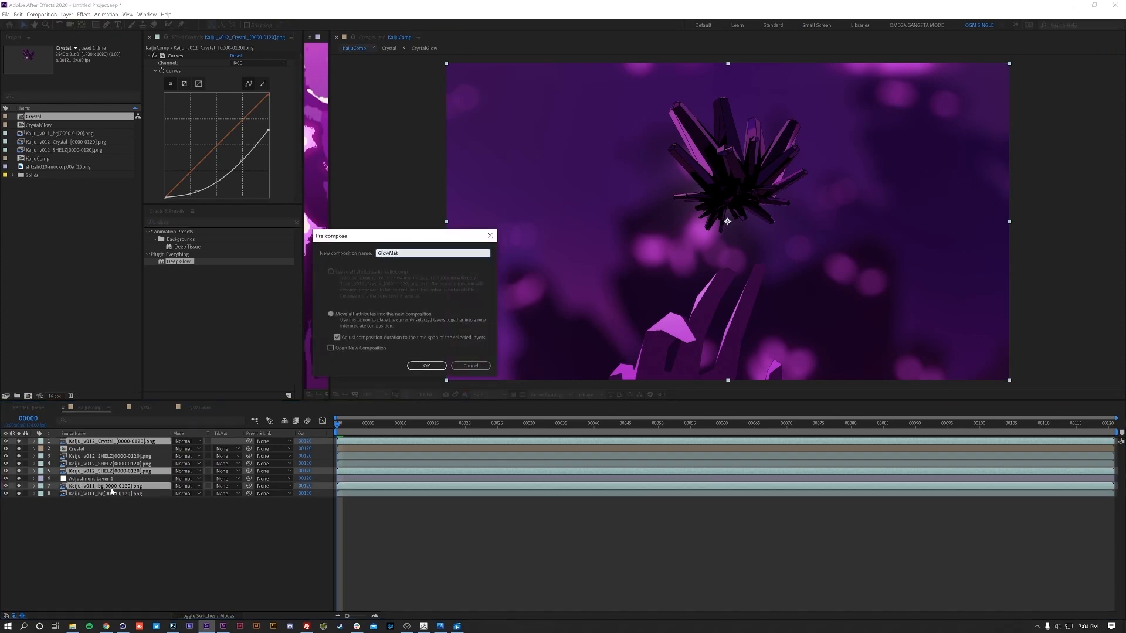
type("te")
key("Return")
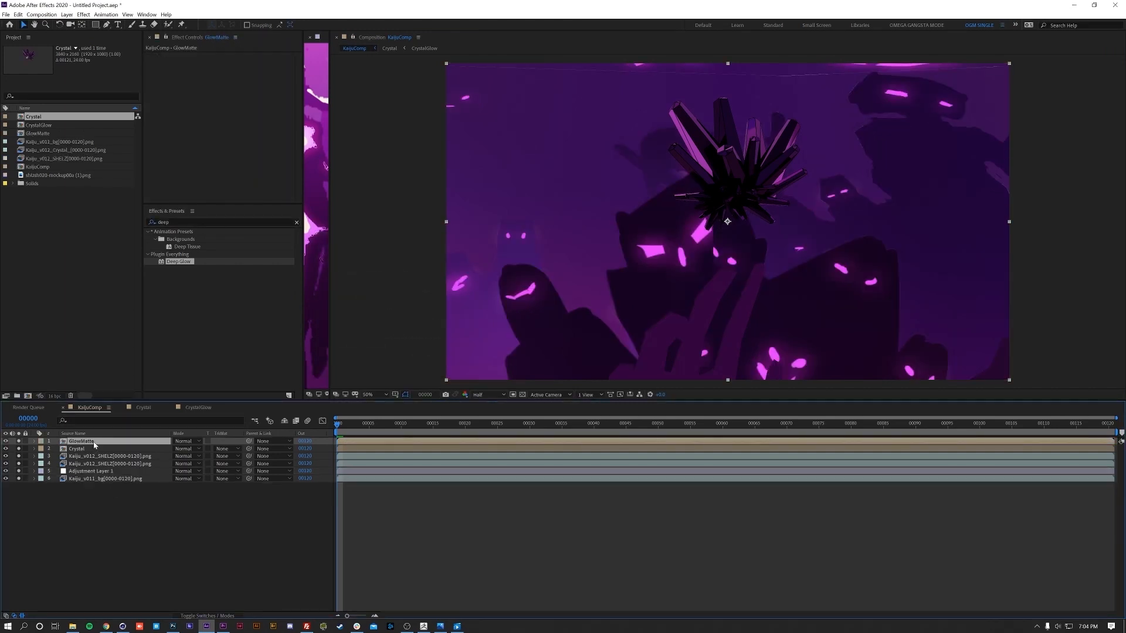
- Inside the GlowMatte comp, replace the Crystal layer's Curves effect with a Fill effect
double_click(94, 443)
left_click(148, 441)
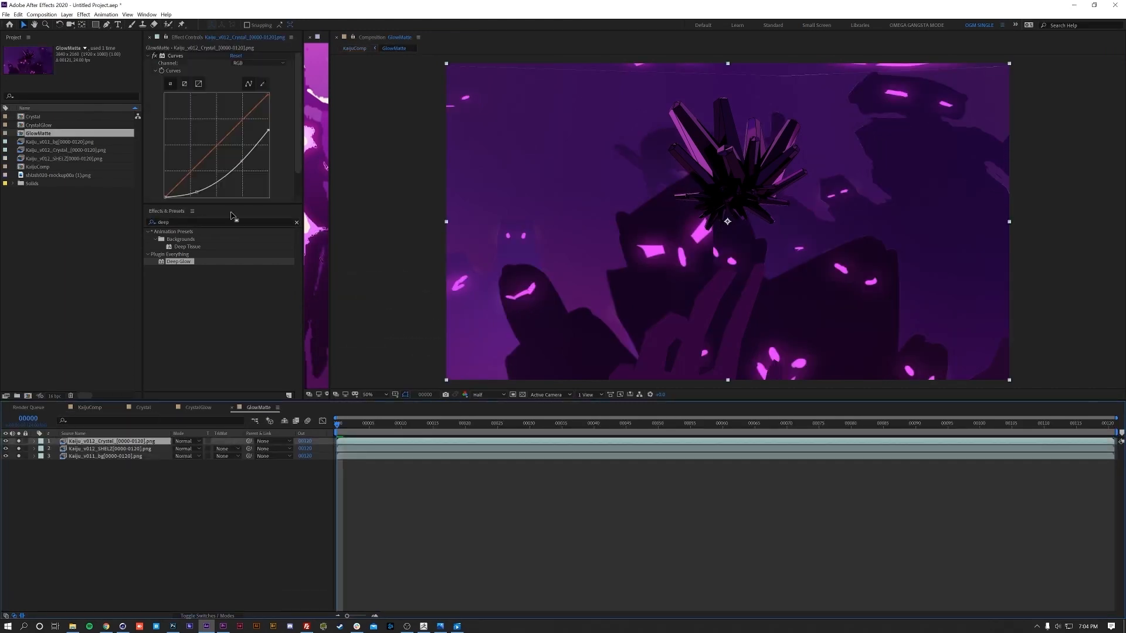
left_click(296, 223)
left_click(275, 221)
type("fill")
left_click_drag(175, 276, 185, 154)
scroll(185, 108, "up", 5)
left_click(177, 56)
key("Delete")
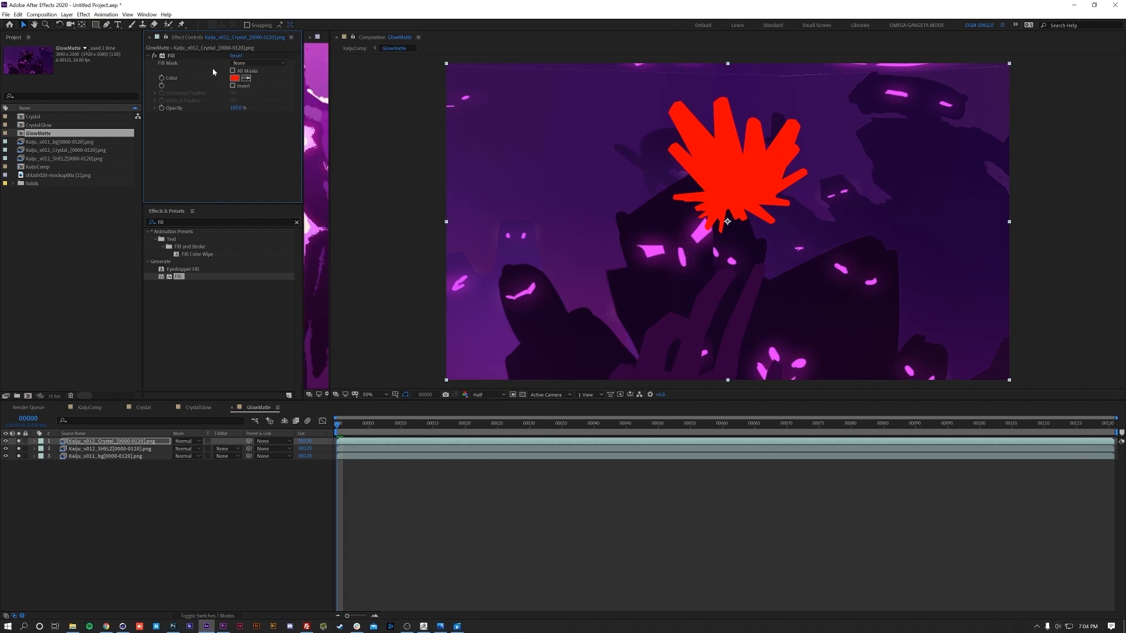
- Set the Crystal layer's Fill colour to black (000000) and copy that Fill onto the SHELZ layer
left_click(235, 78)
left_click_drag(892, 289, 801, 362)
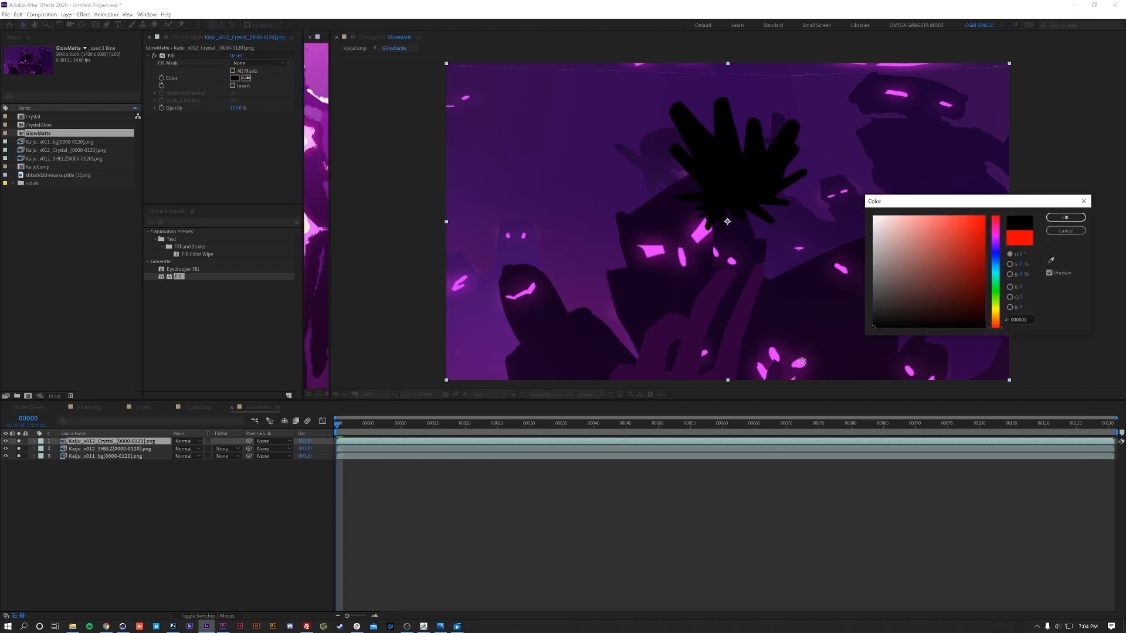
key("Return")
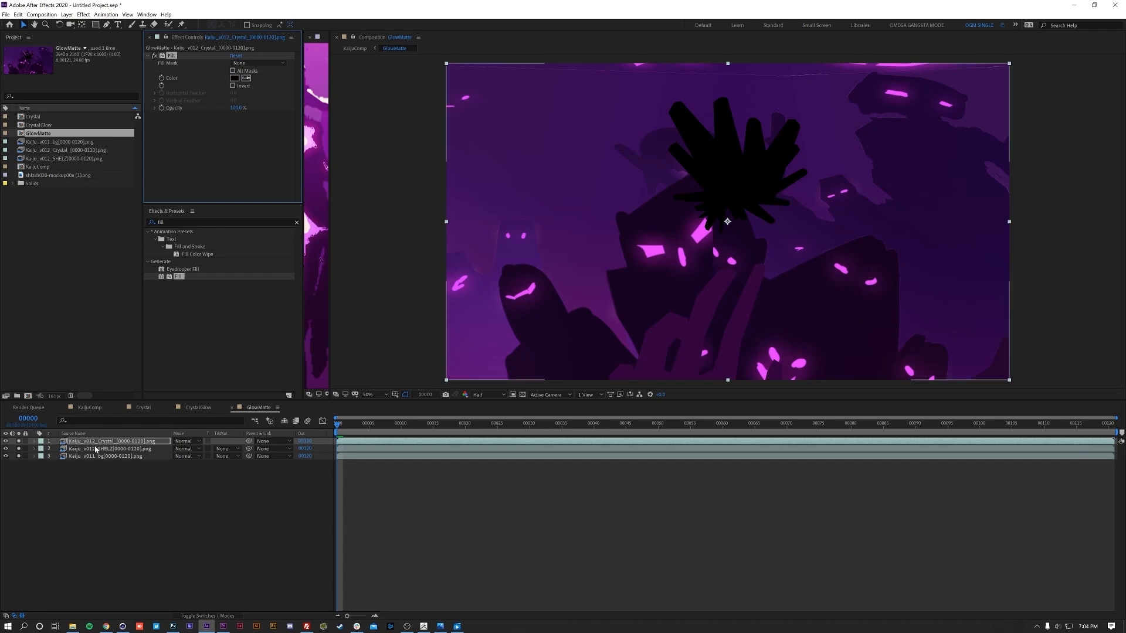
left_click(117, 448)
key("ctrl+v")
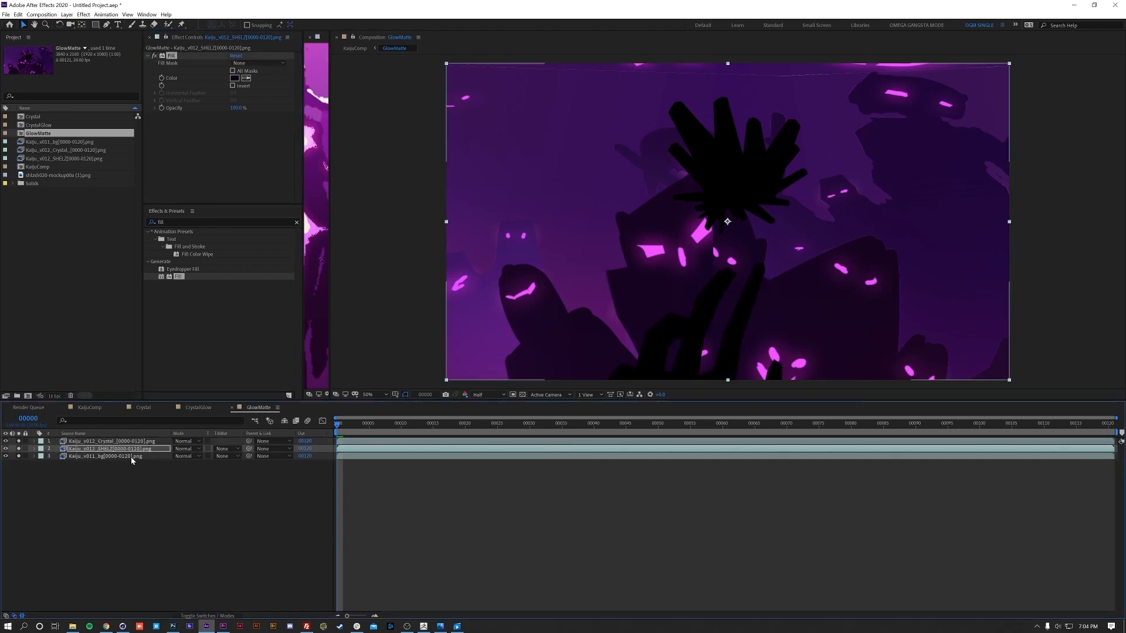
- Duplicate the background layer in GlowMatte and give the lower copy a Luma track matte from the upper one
left_click(131, 456)
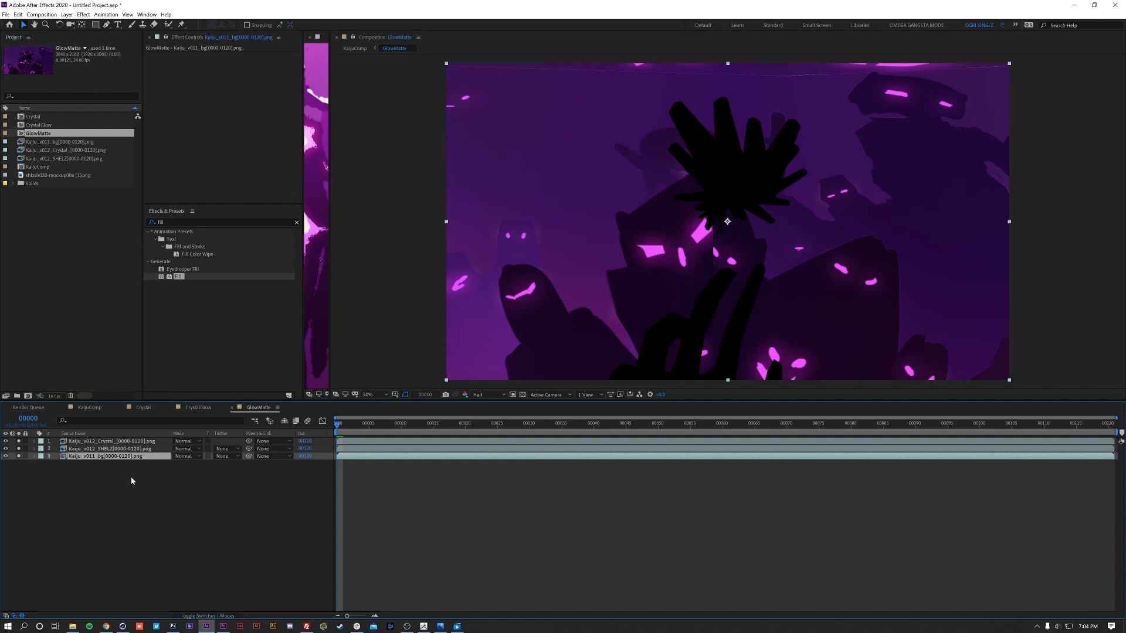
key("ctrl+d")
left_click(117, 466)
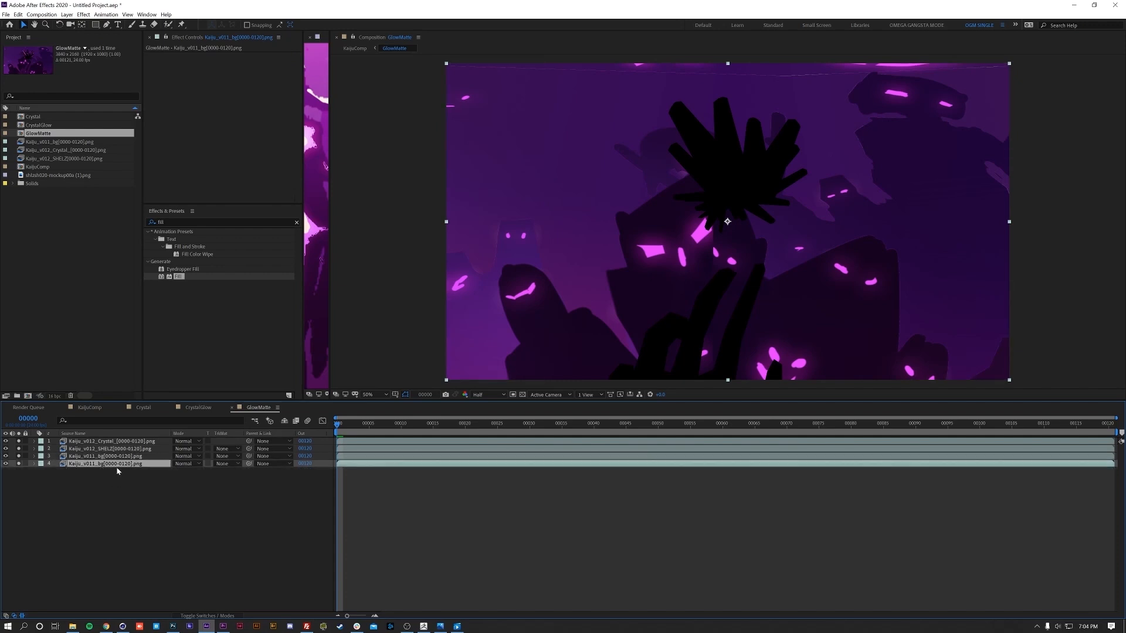
left_click(221, 464)
left_click(239, 504)
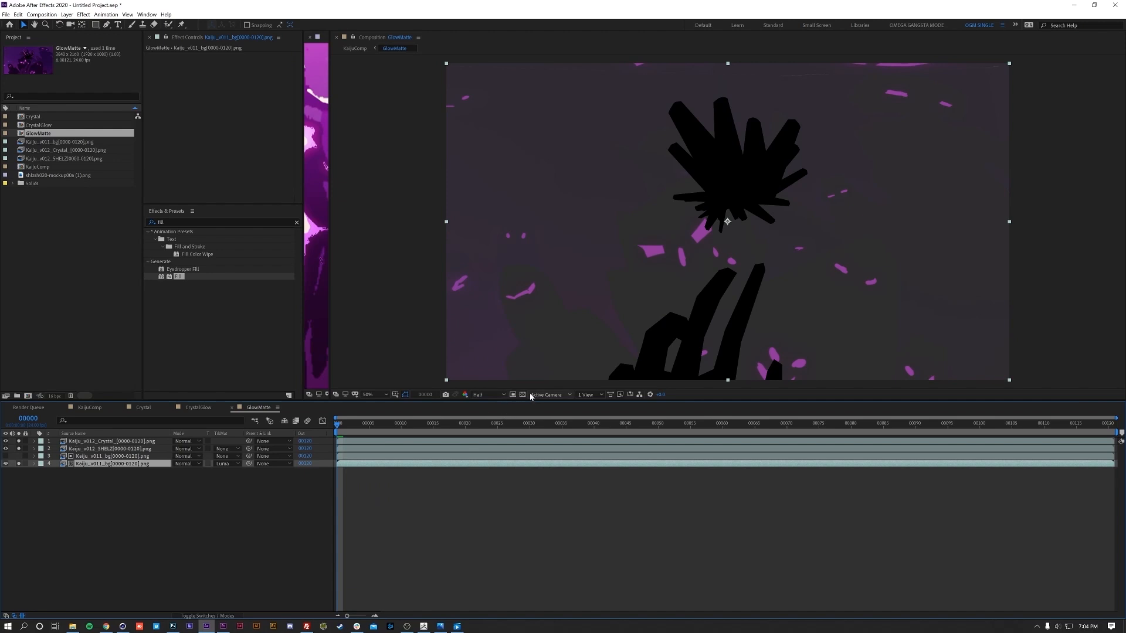
- Create a black (000000) full-frame solid and place it below all layers in GlowMatte
left_click(239, 533)
key("ctrl+y")
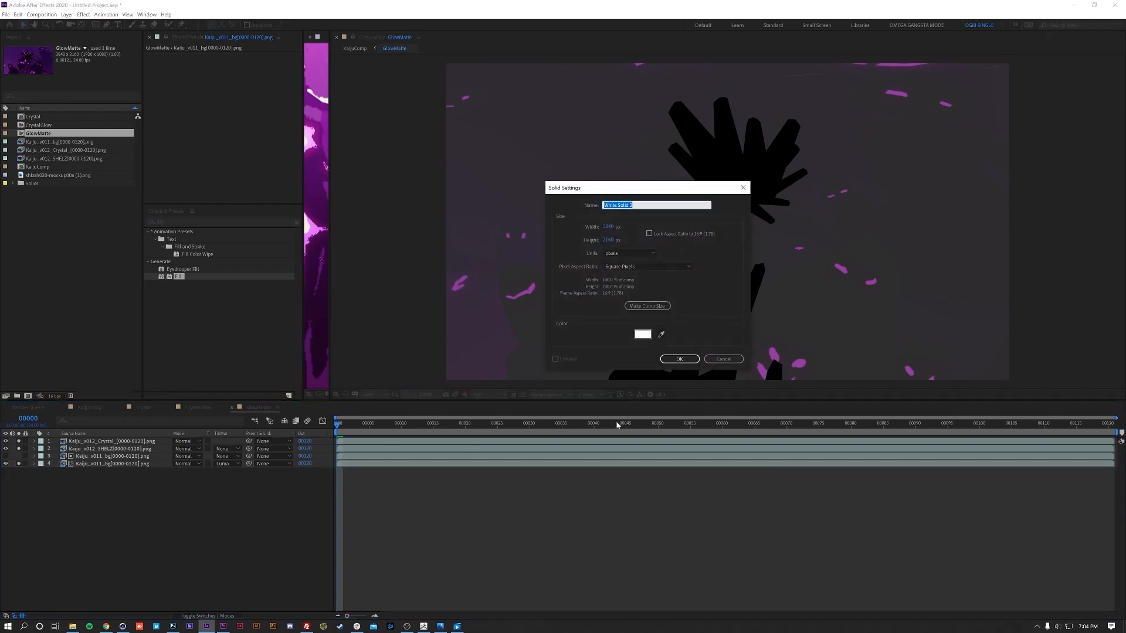
left_click(643, 334)
type("000000")
key("Return")
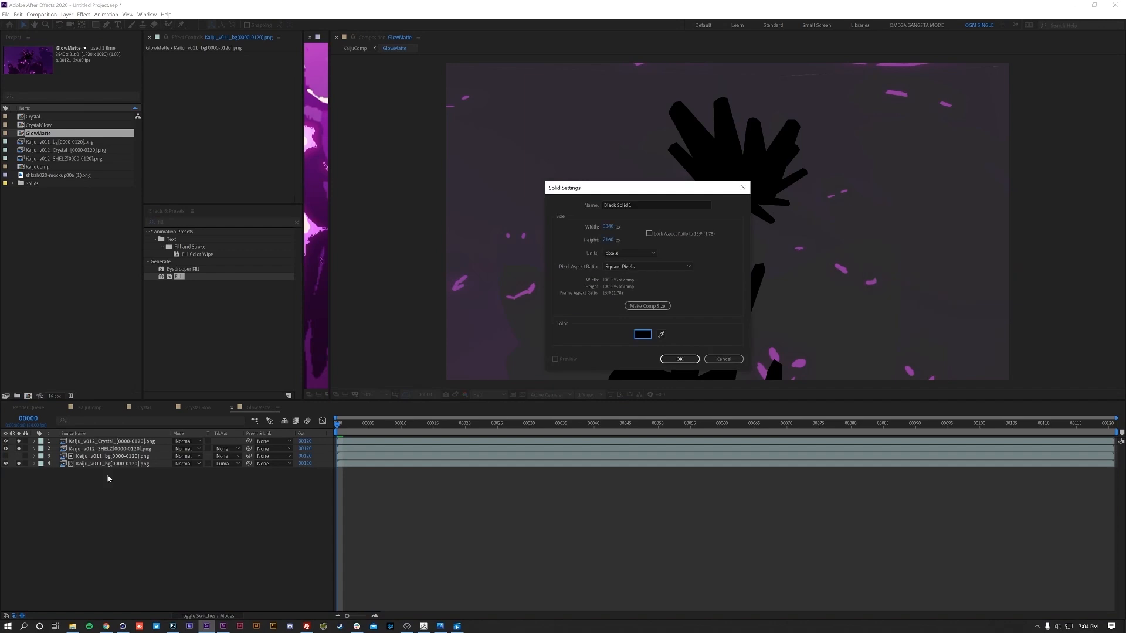
key("Return")
left_click_drag(103, 444, 96, 511)
- Compare the lower background layer without a track matte and with its Luma Matte restored over the black solid
left_click(110, 457)
left_click(119, 465)
left_click(232, 463)
left_click(238, 472)
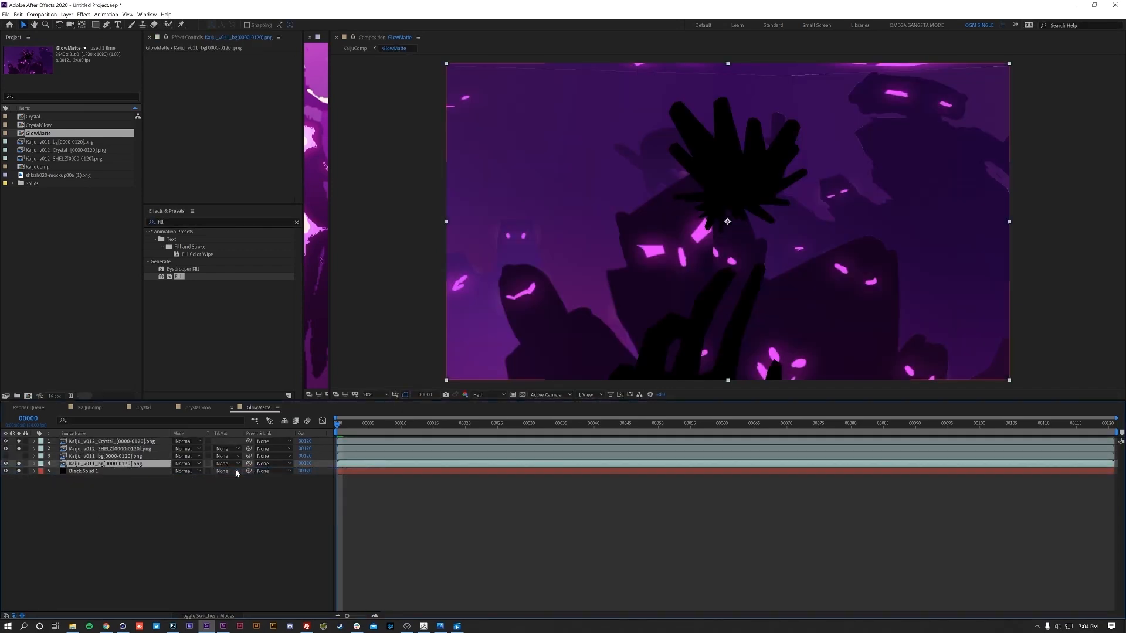
left_click(223, 466)
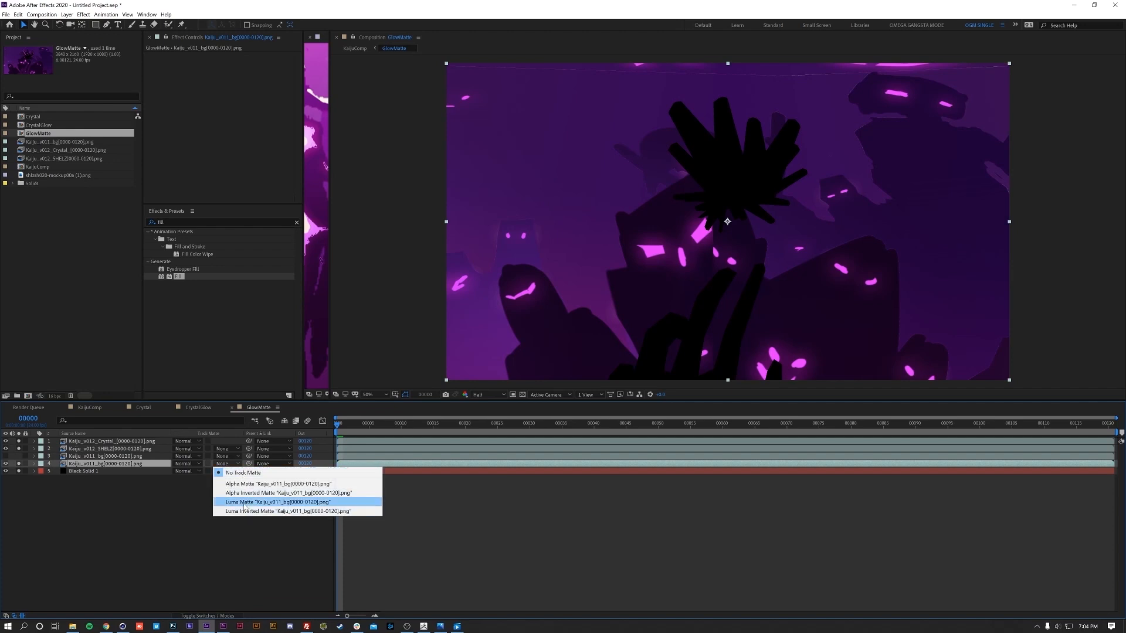
left_click(275, 502)
- Apply Levels to the upper background matte layer, lowering input white and raising input black to isolate the glowing eyes
left_click(95, 457)
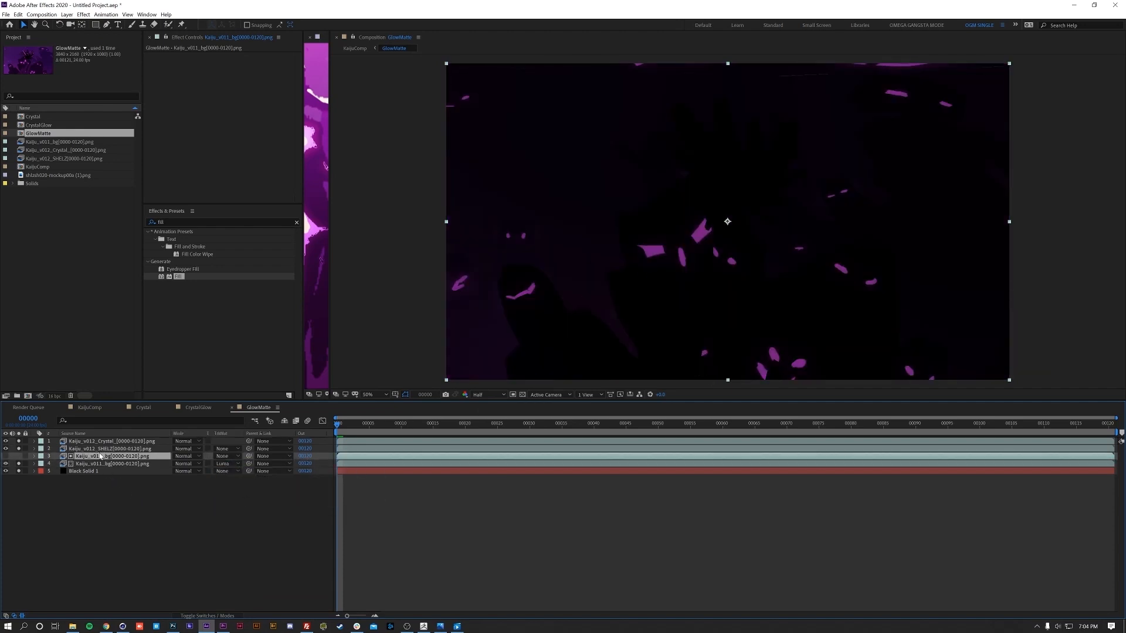
left_click(184, 224)
type("leve")
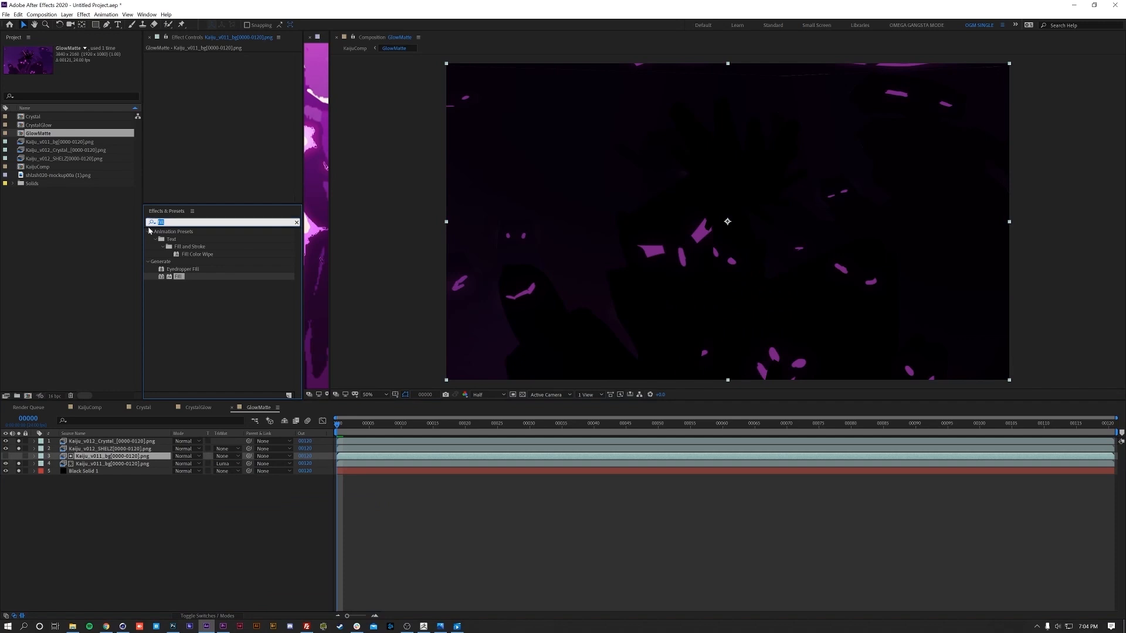
double_click(181, 276)
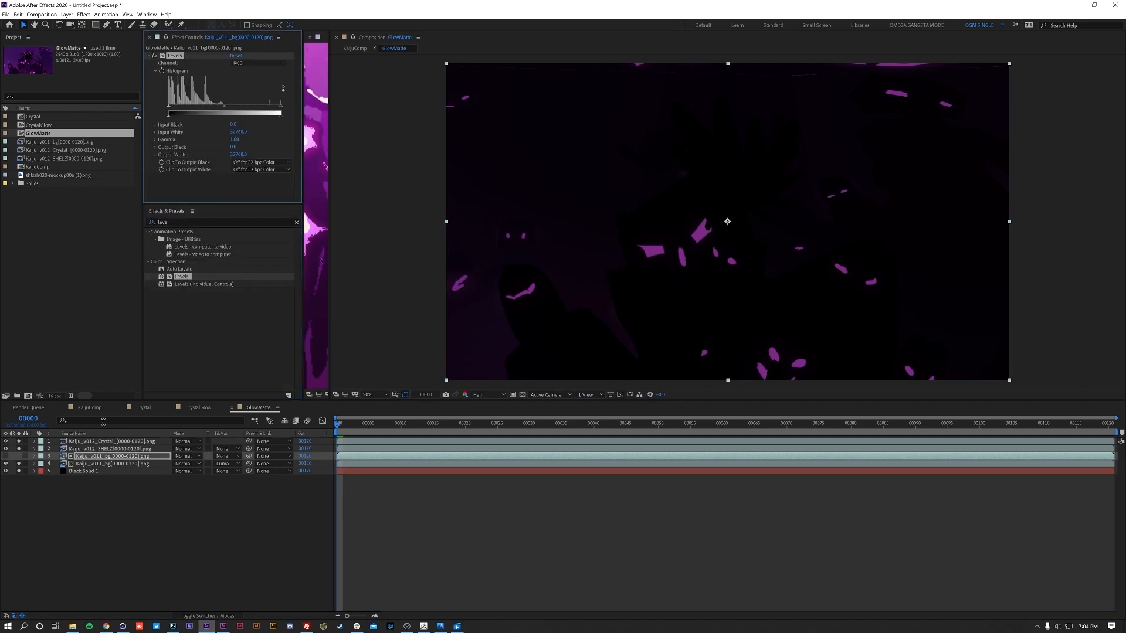
left_click_drag(280, 116, 221, 112)
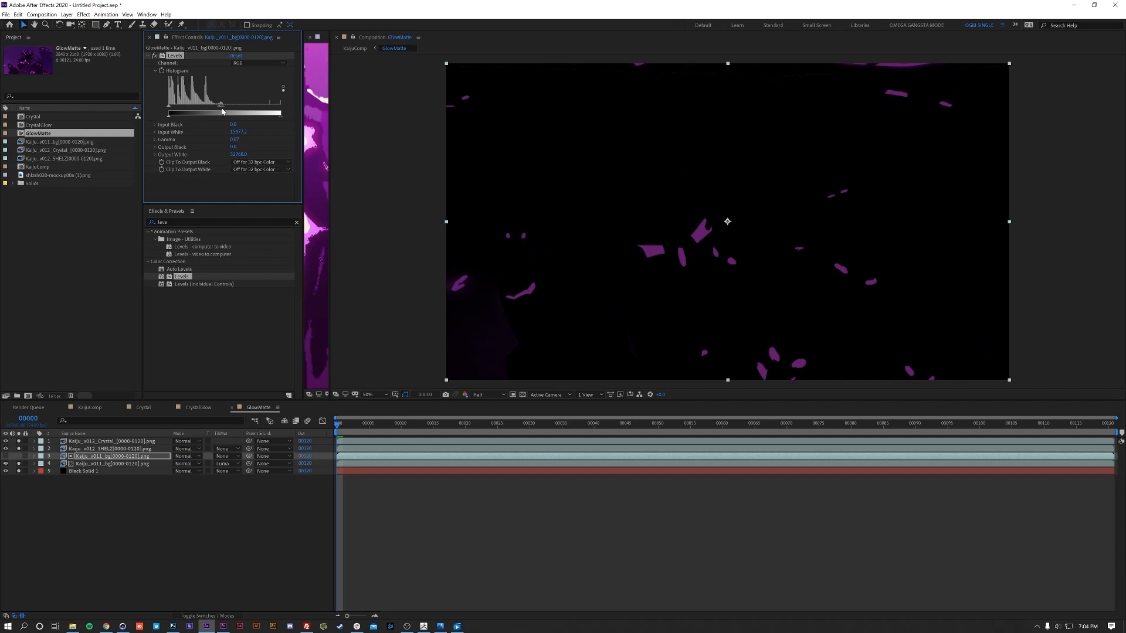
left_click_drag(176, 108, 232, 110)
- Check the glow isolation at frames 30 and 64, switching the lower background's track matte off and back to Luma
left_click_drag(437, 427, 529, 427)
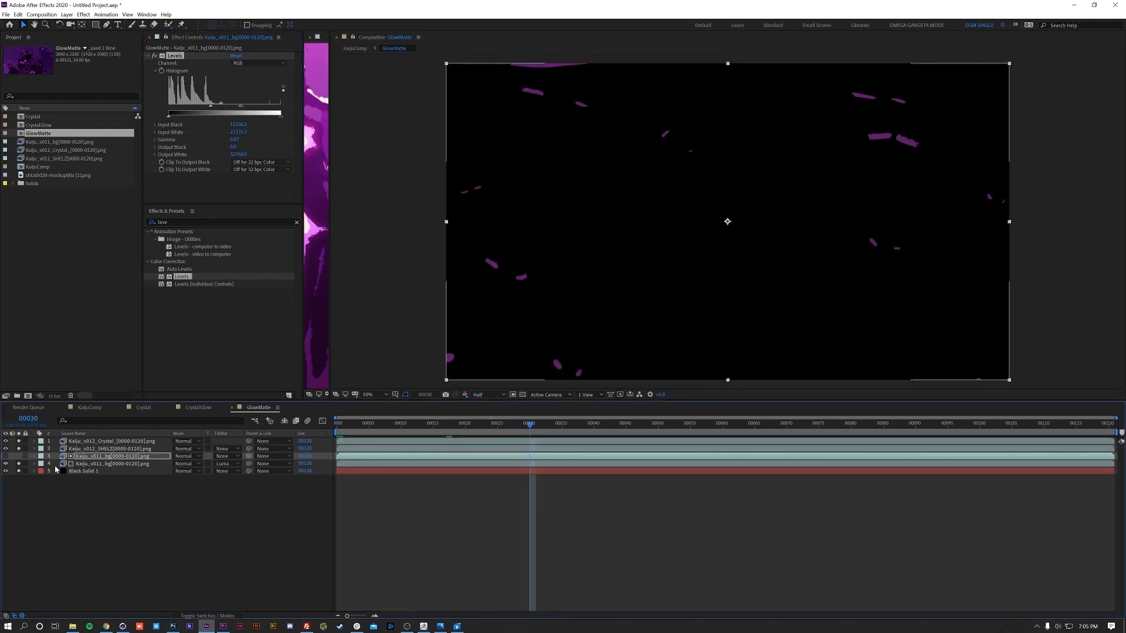
left_click(234, 472)
left_click(235, 480)
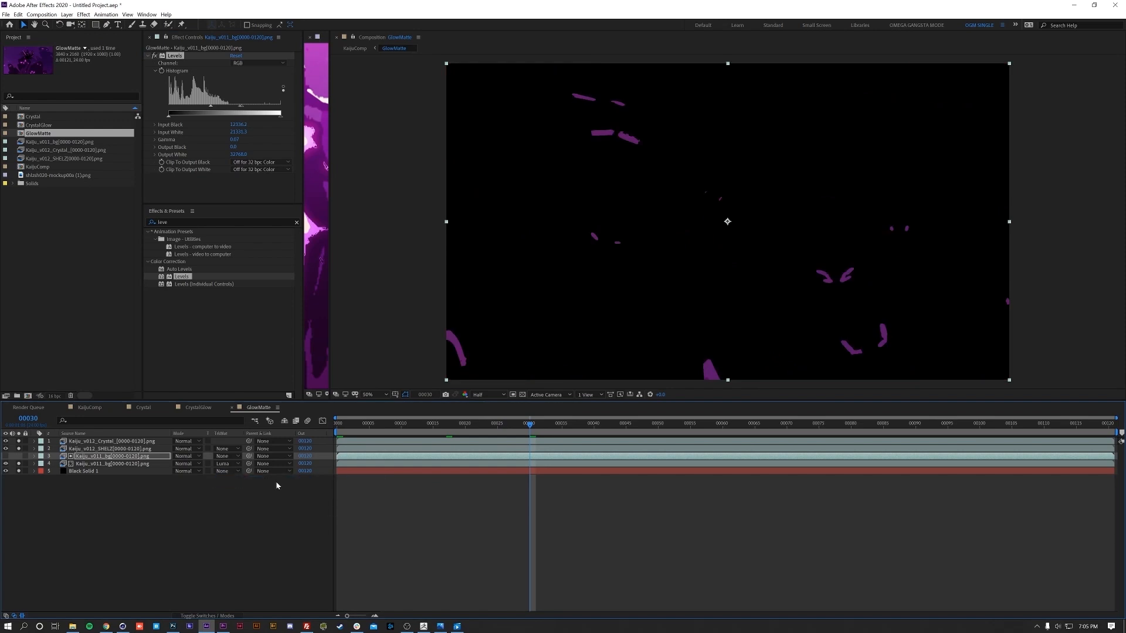
left_click(233, 463)
left_click(238, 474)
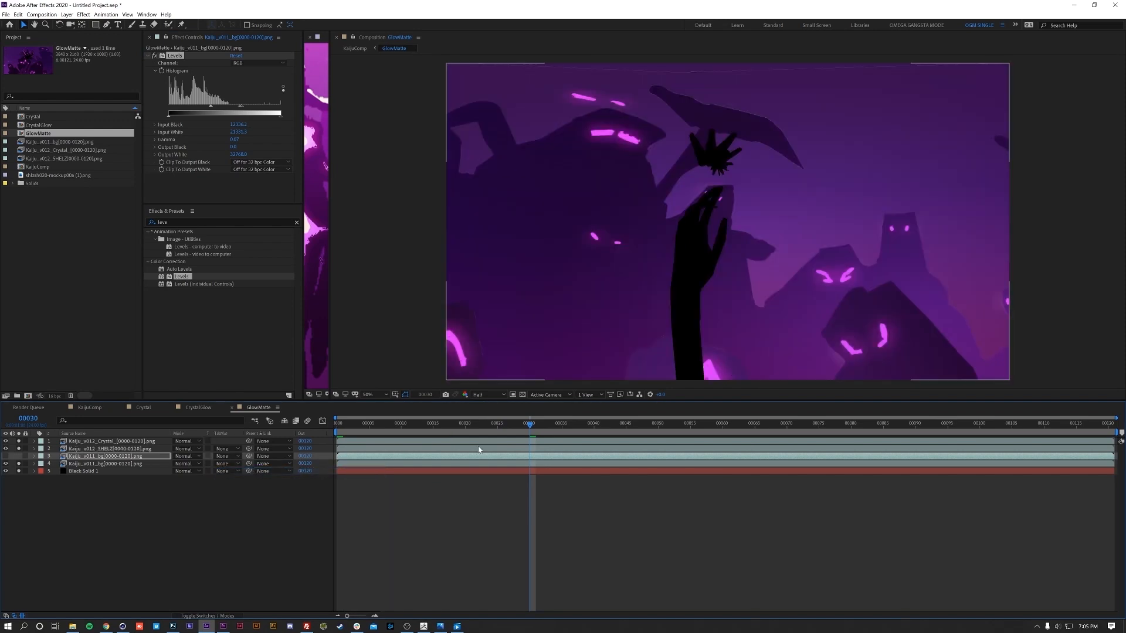
left_click_drag(527, 425, 749, 431)
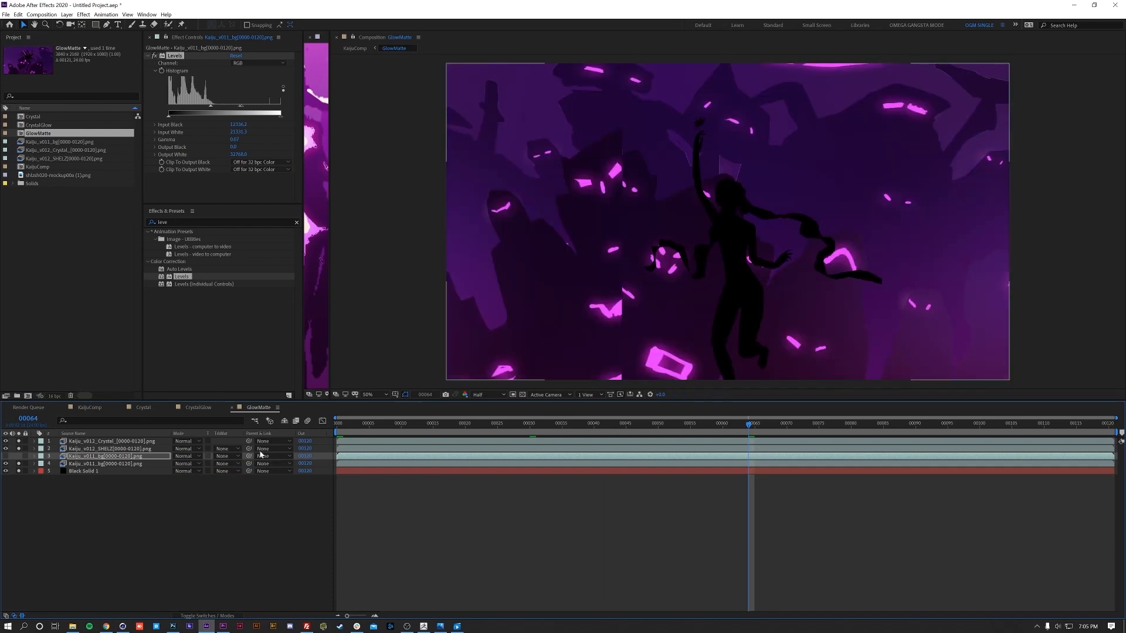
left_click(229, 464)
left_click(246, 502)
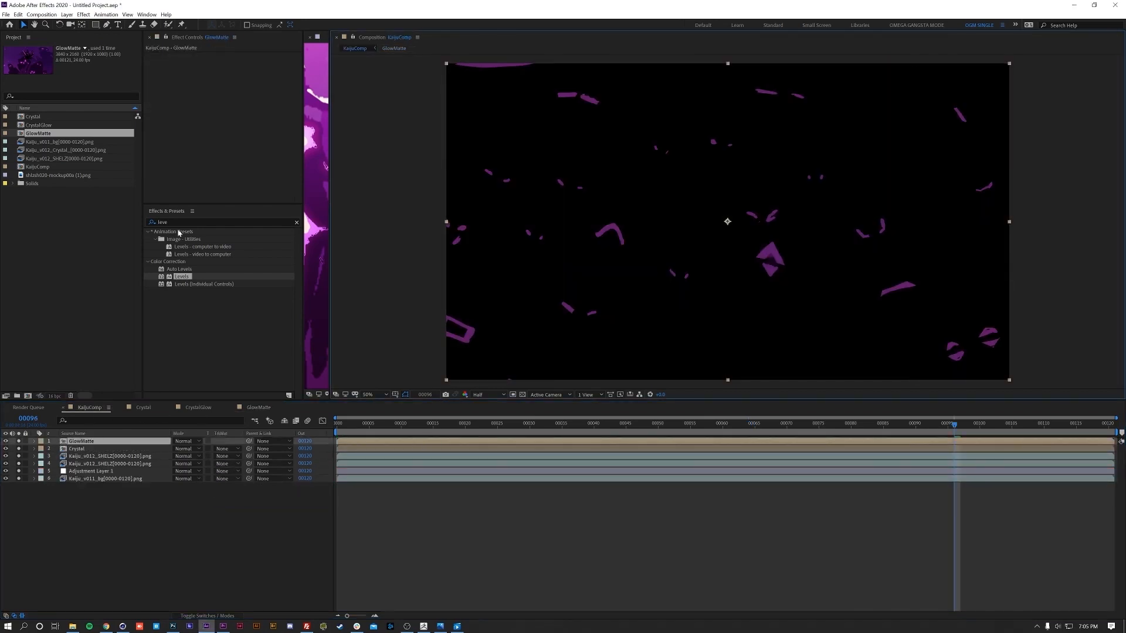
- Apply the Deep Glow effect to the GlowMatte layer and set its radius to 1000
left_click(144, 221)
type("deep")
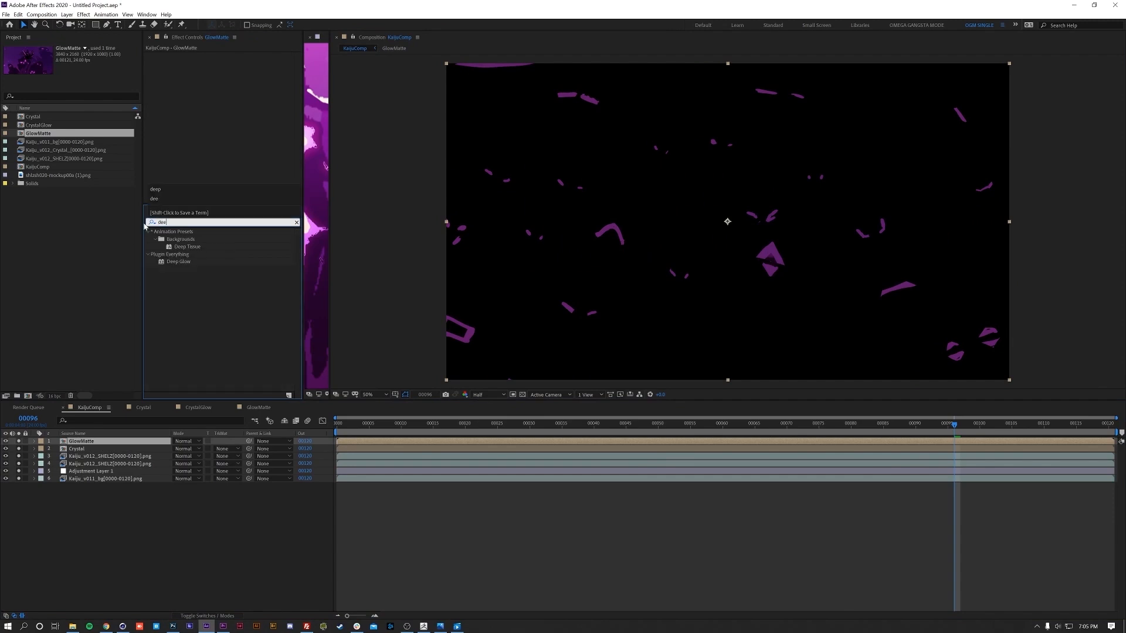
left_click(177, 263)
double_click(177, 262)
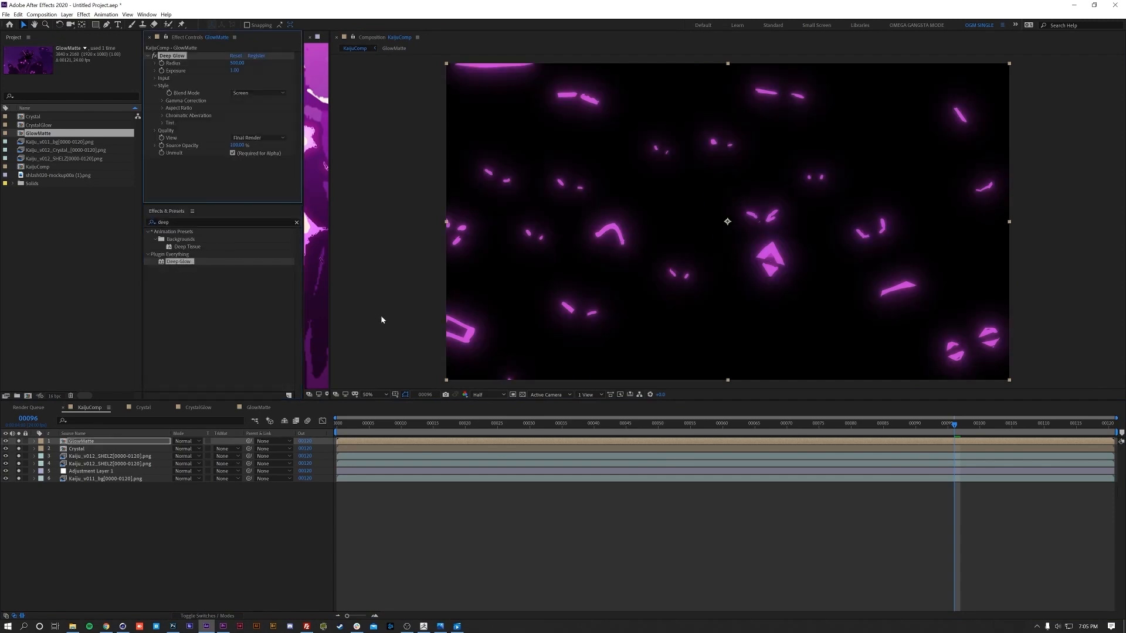
left_click(236, 63)
type("1000")
key("Return")
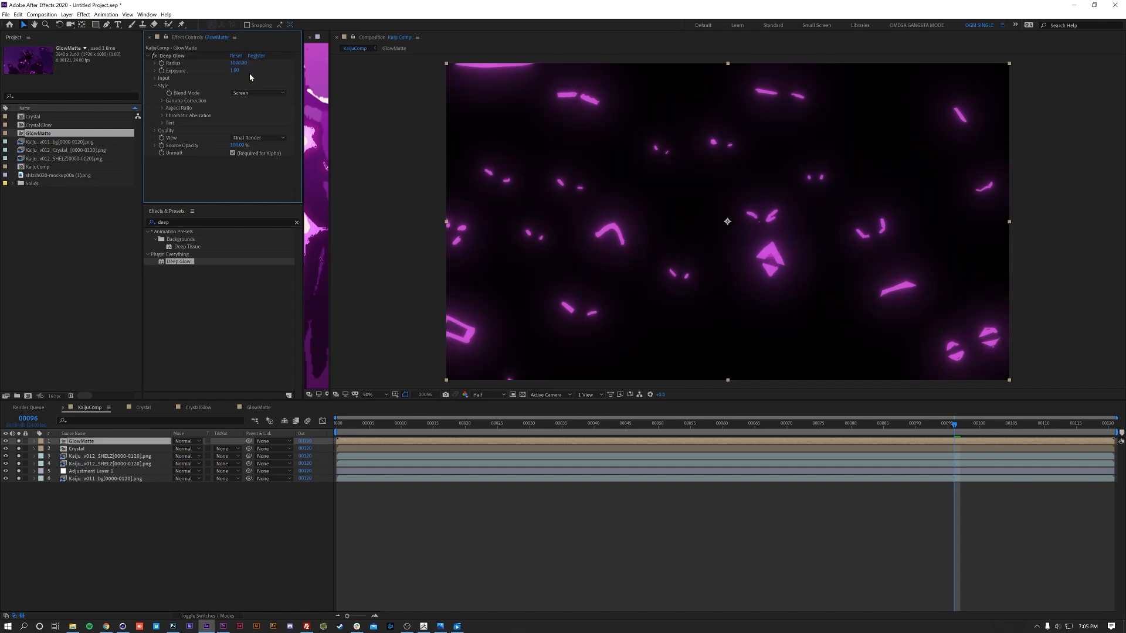
- Try a Deep Glow exposure of 0.5 and set the GlowMatte layer's blending mode to Add
left_click(236, 71)
type(".5")
key("Return")
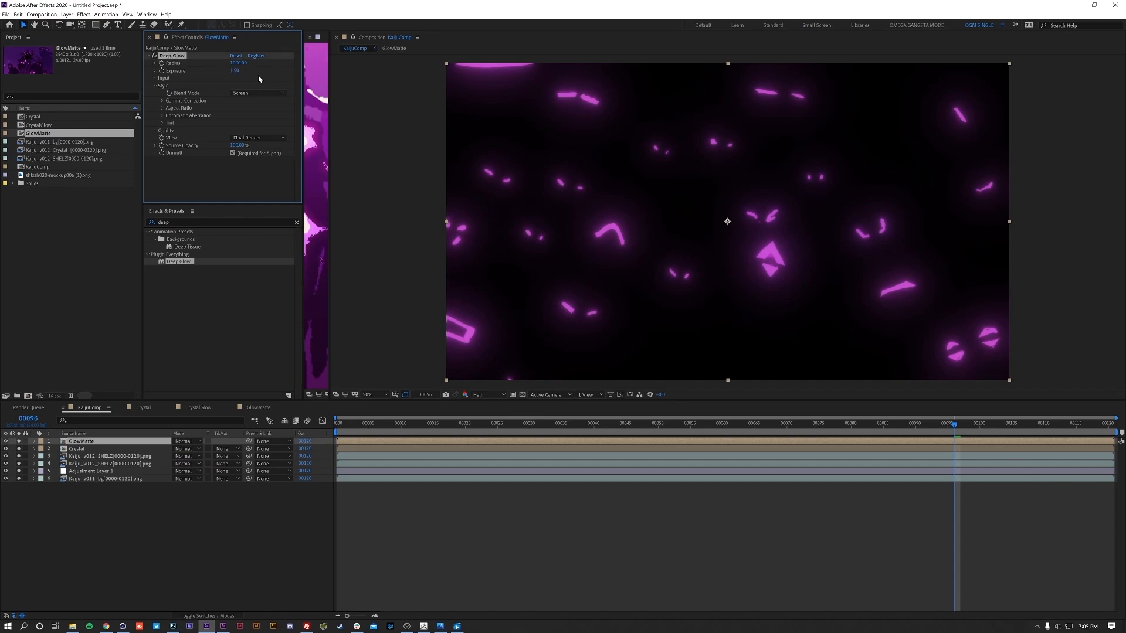
left_click(187, 441)
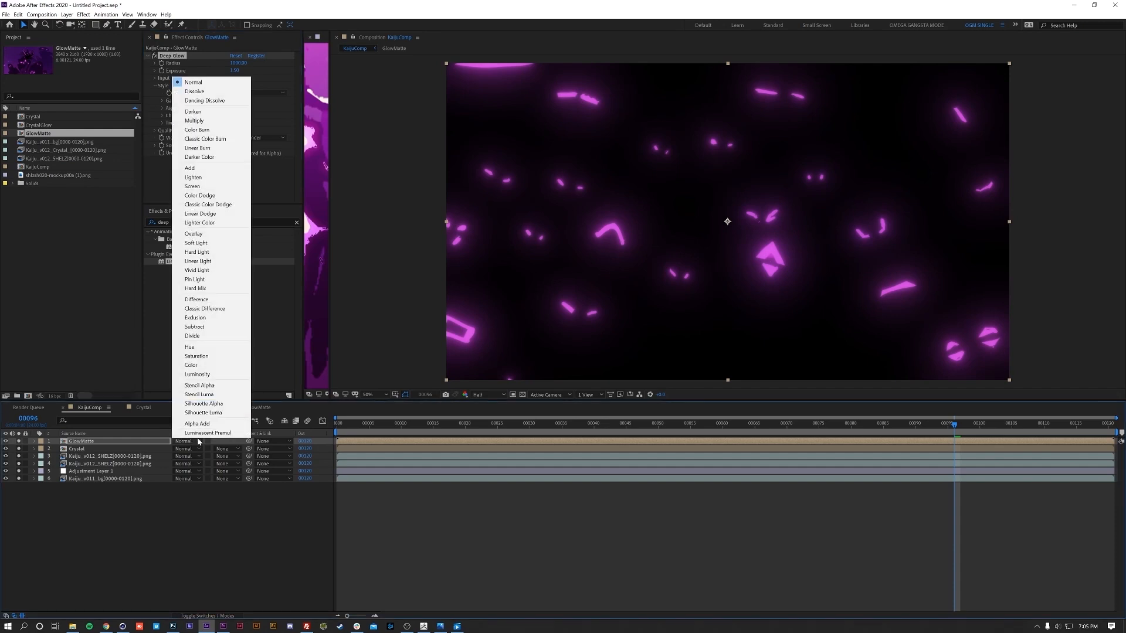
left_click(207, 169)
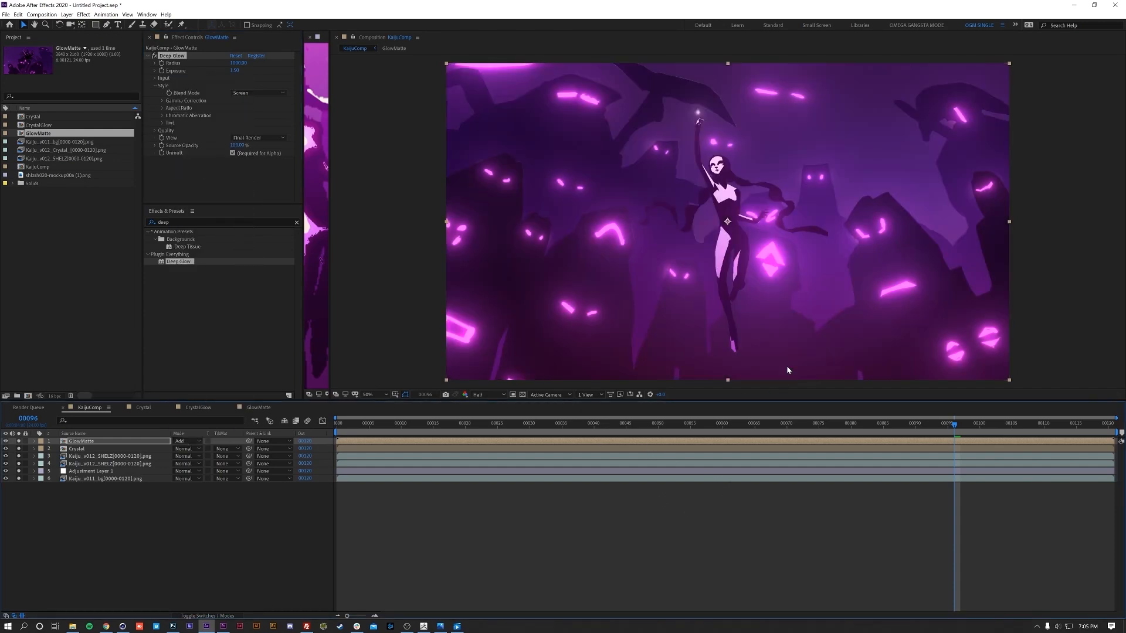
- Inspect the glow around the figure's arm, torso and face at frame 100, and around the crystal and hand at frame 0
left_click(18, 441)
left_click_drag(961, 431, 978, 430)
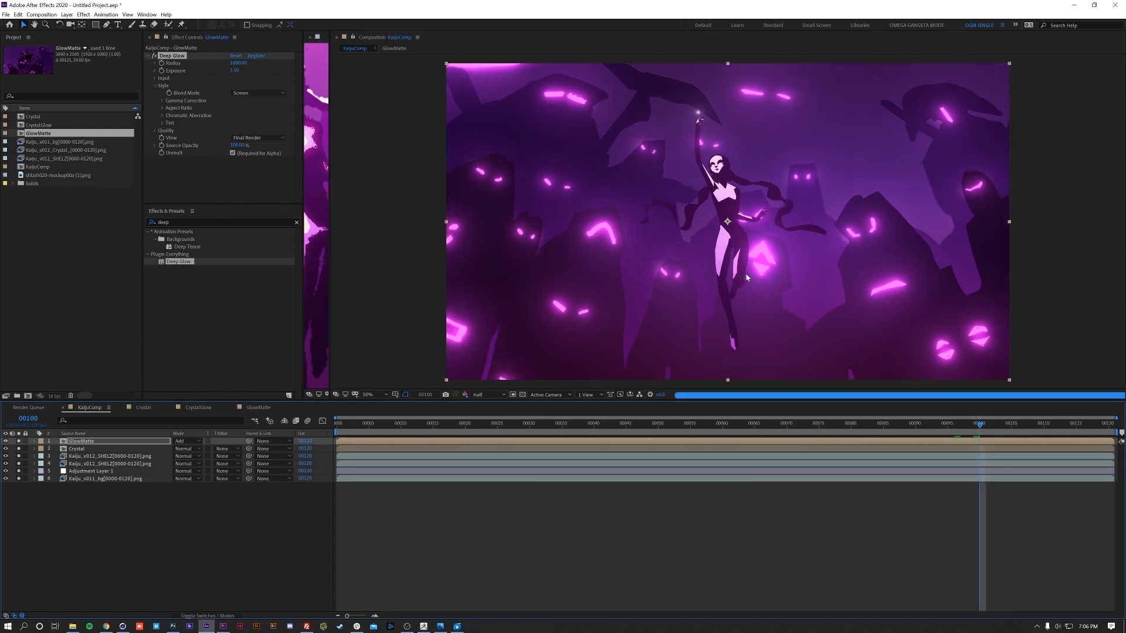
scroll(763, 287, "up", 6)
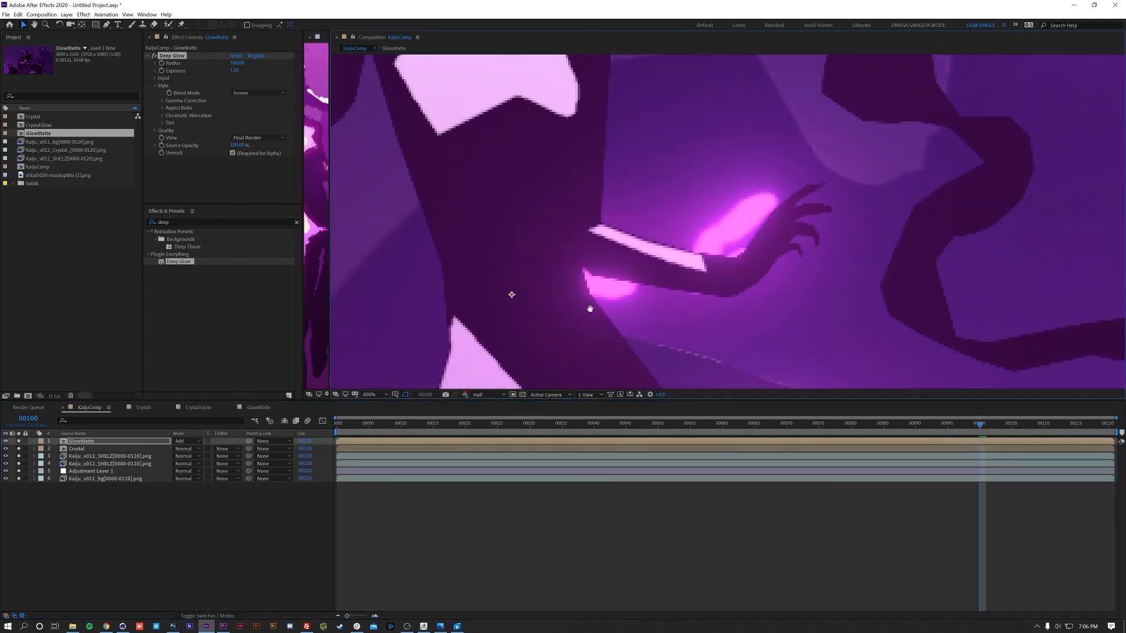
left_click_drag(631, 293, 641, 402)
left_click_drag(530, 253, 633, 385)
left_click_drag(592, 263, 621, 384)
left_click_drag(511, 229, 607, 388)
key("v")
left_click_drag(586, 304, 495, 107)
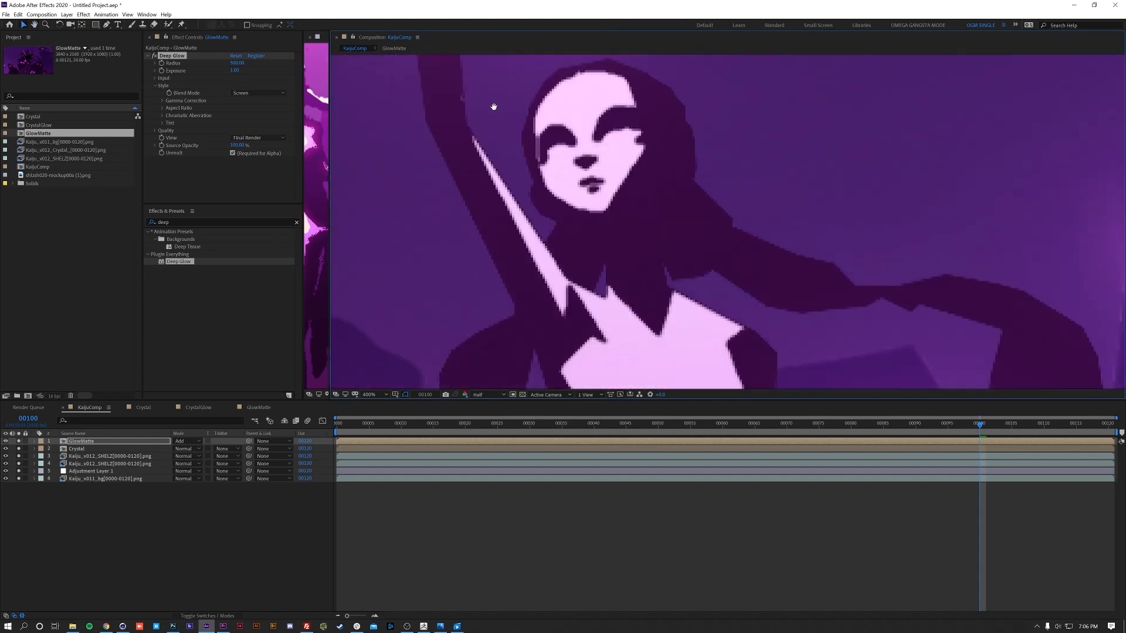
left_click_drag(581, 269, 568, 156)
left_click_drag(604, 328, 610, 224)
scroll(609, 225, "down", 6)
left_click_drag(642, 270, 656, 250)
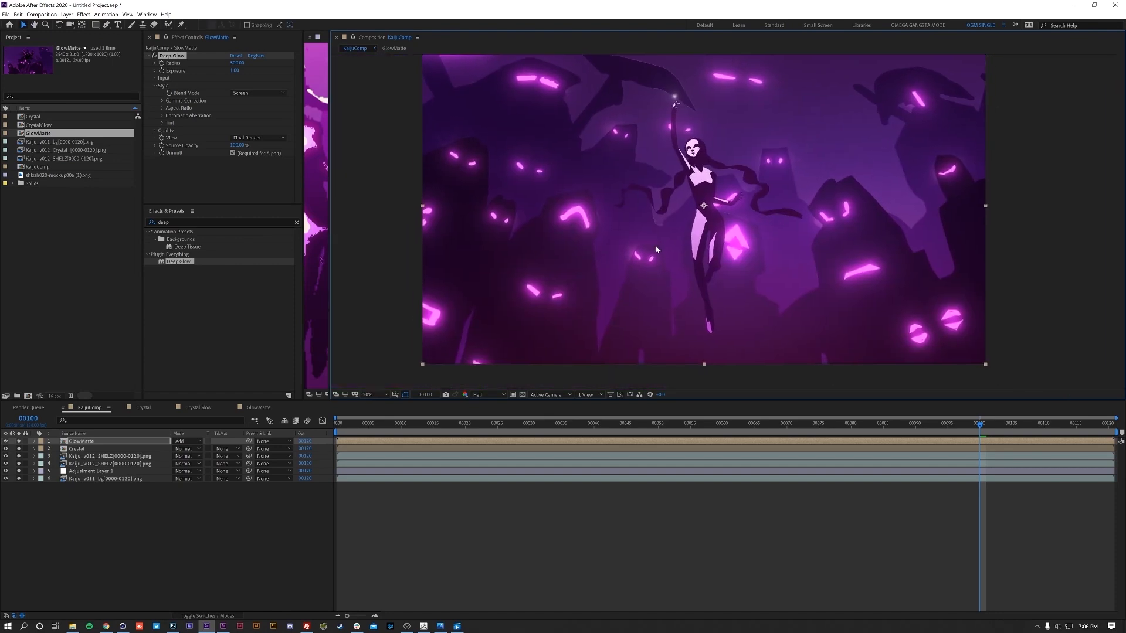
left_click_drag(400, 425, 336, 440)
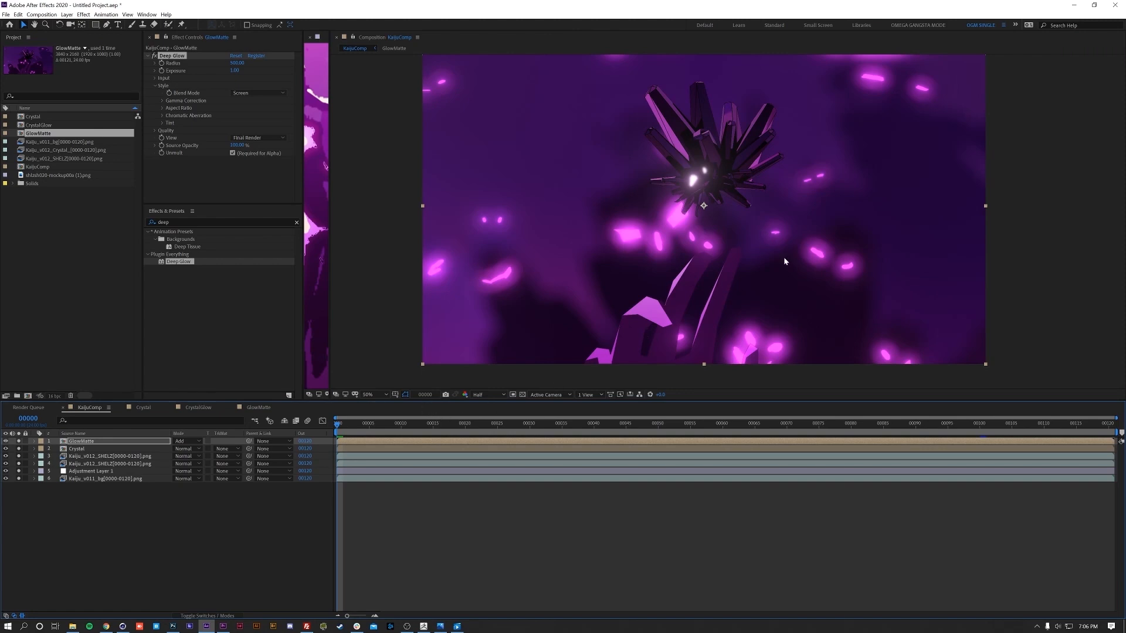
scroll(625, 246, "up", 2)
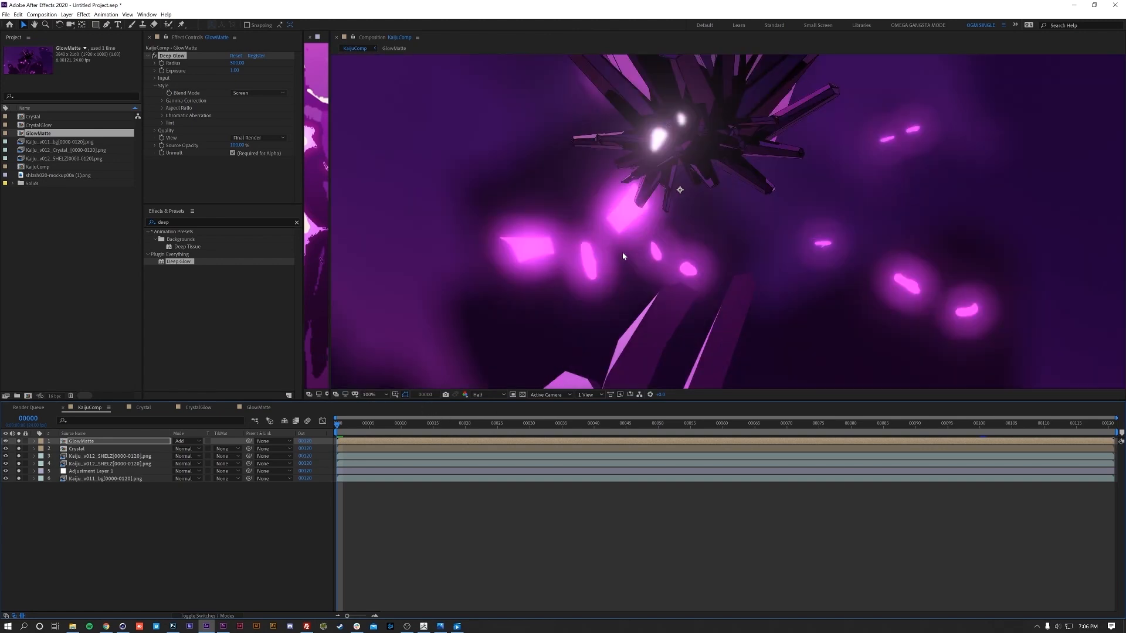
scroll(573, 259, "down", 2)
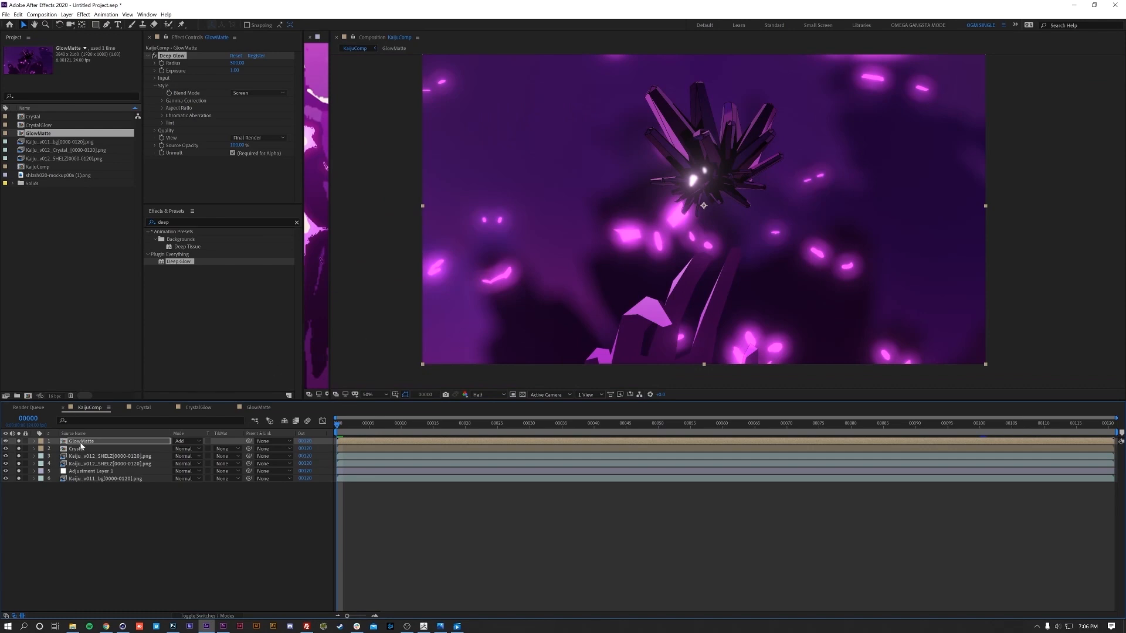
- Copy Adjustment Layer 1 with its out-of-focus blur into GlowMatte, directly above the background layers, and return to KaijuComp
left_click(91, 471)
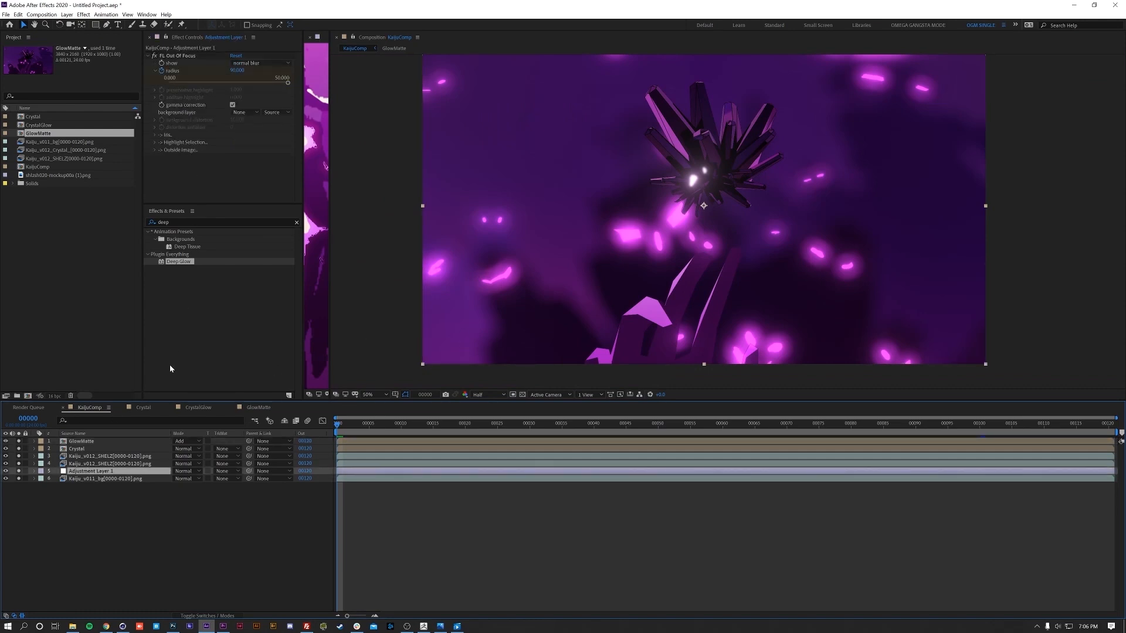
double_click(88, 442)
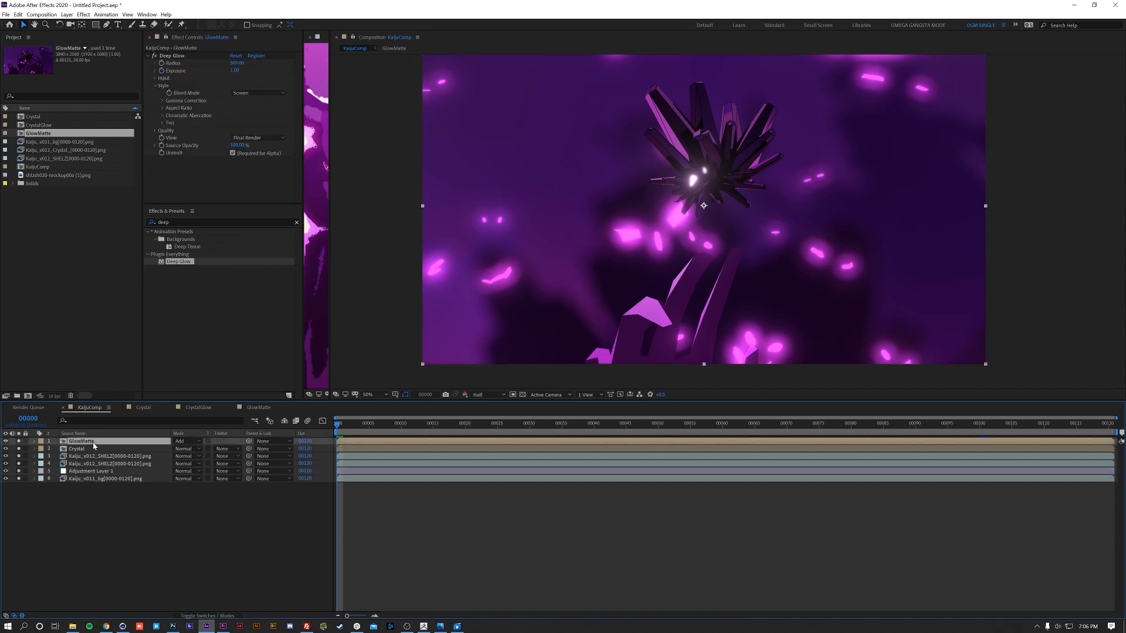
left_click(103, 458)
key("ctrl+v")
key("Tab")
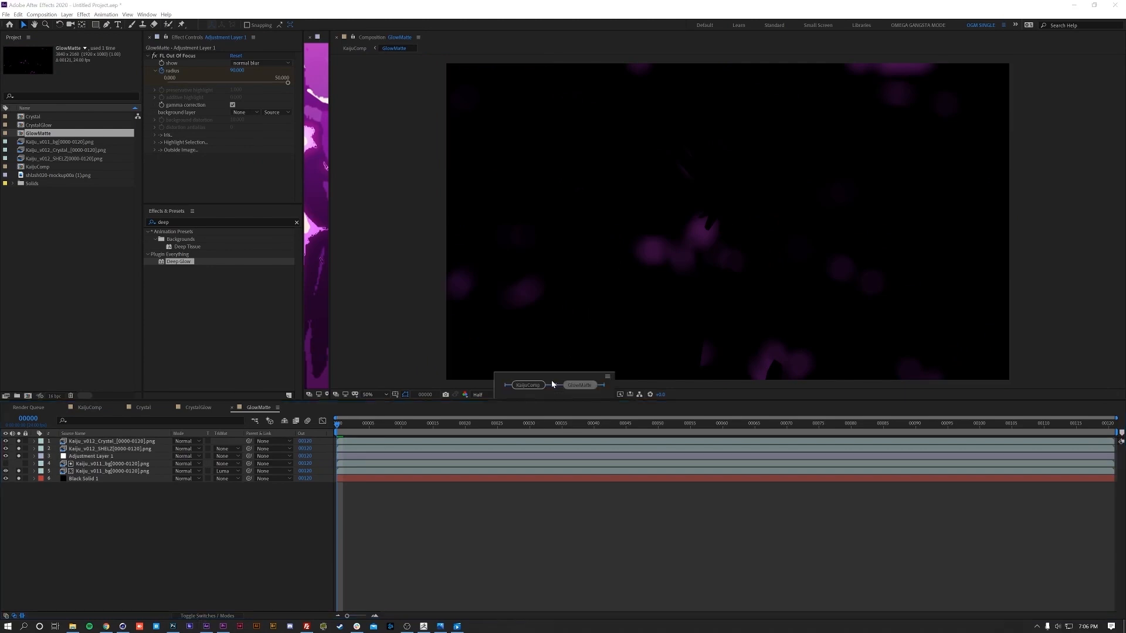
left_click(522, 384)
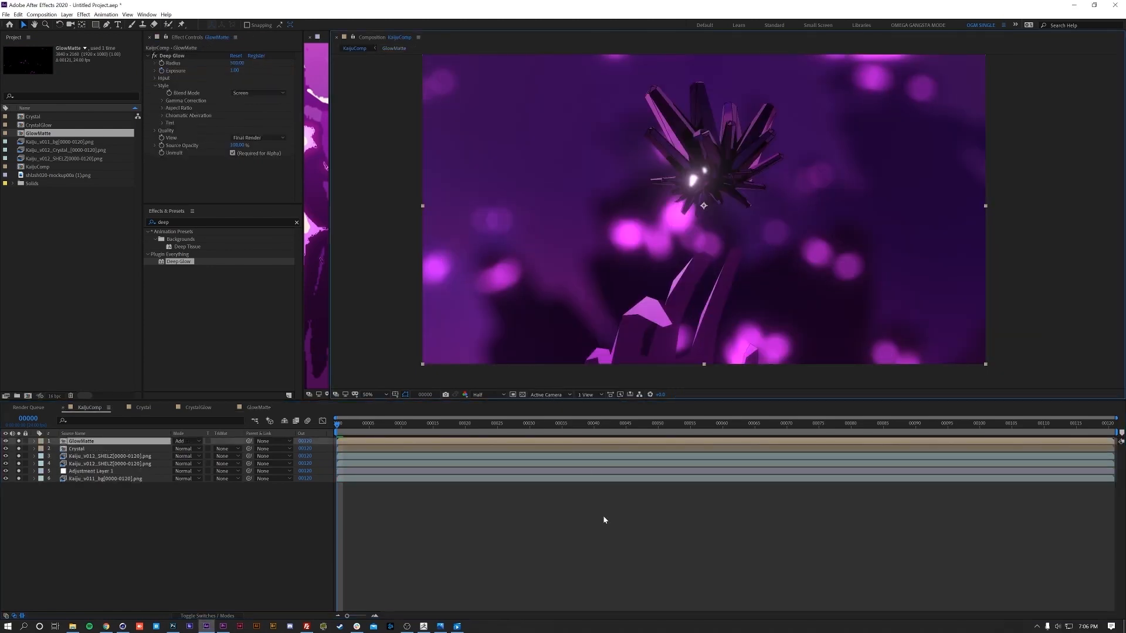
middle_click_drag(737, 273, 727, 284)
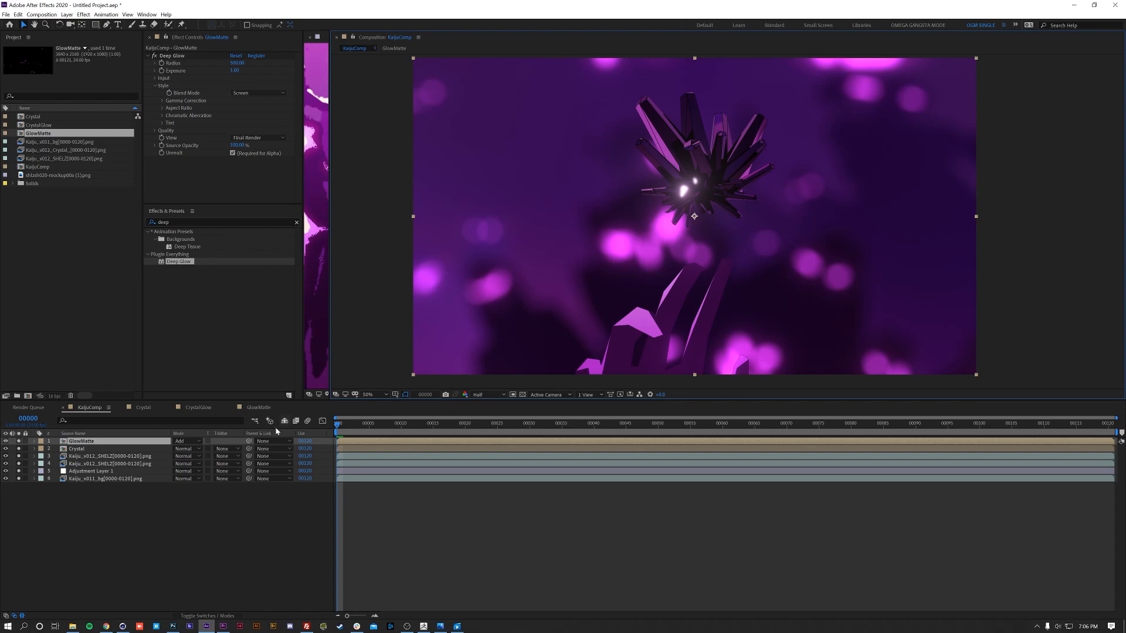
- Darken the Fill colour of the lower Kaiju_v012_SHELZ layer to 200028
left_click(101, 463)
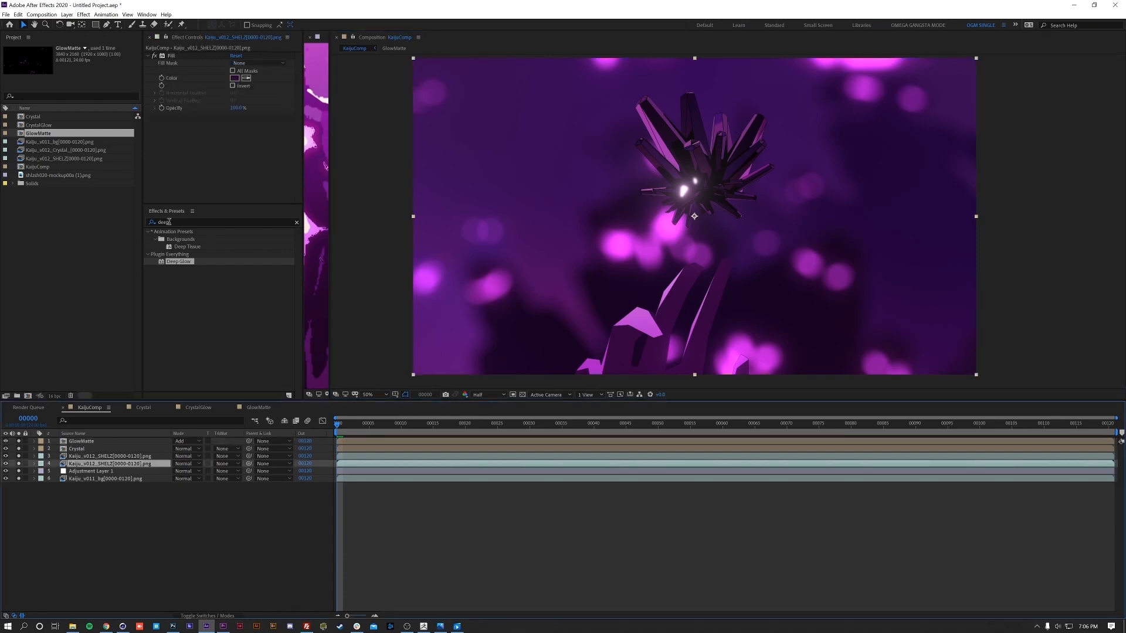
left_click(237, 77)
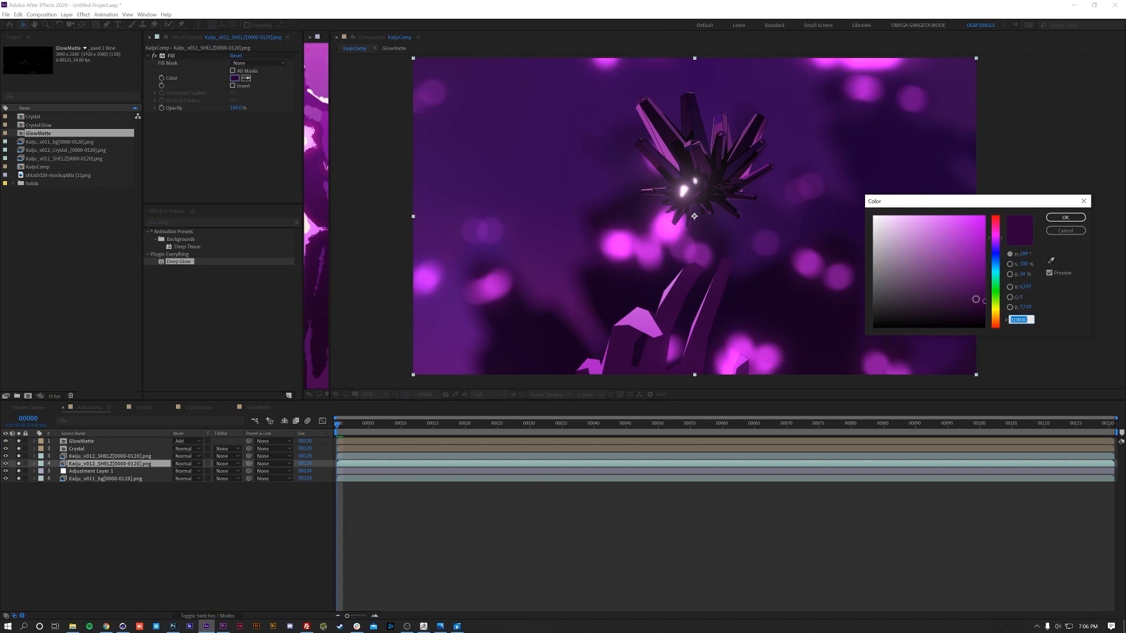
mouse_move(978, 304)
left_mouse_down()
mouse_move(990, 319)
mouse_move(985, 310)
left_mouse_up()
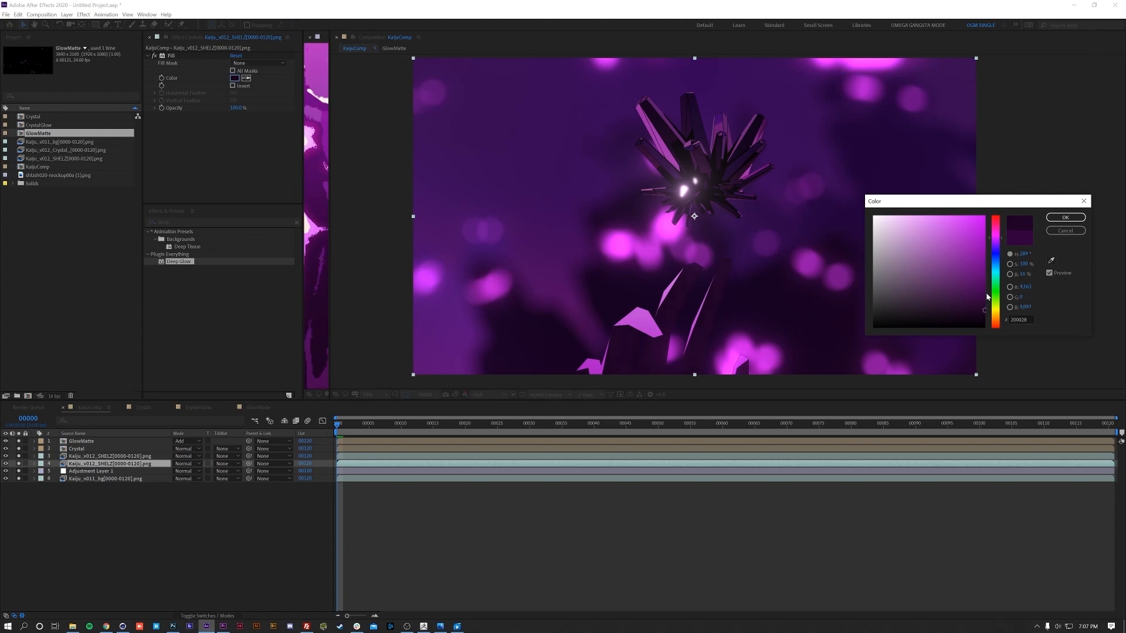
left_click(1065, 218)
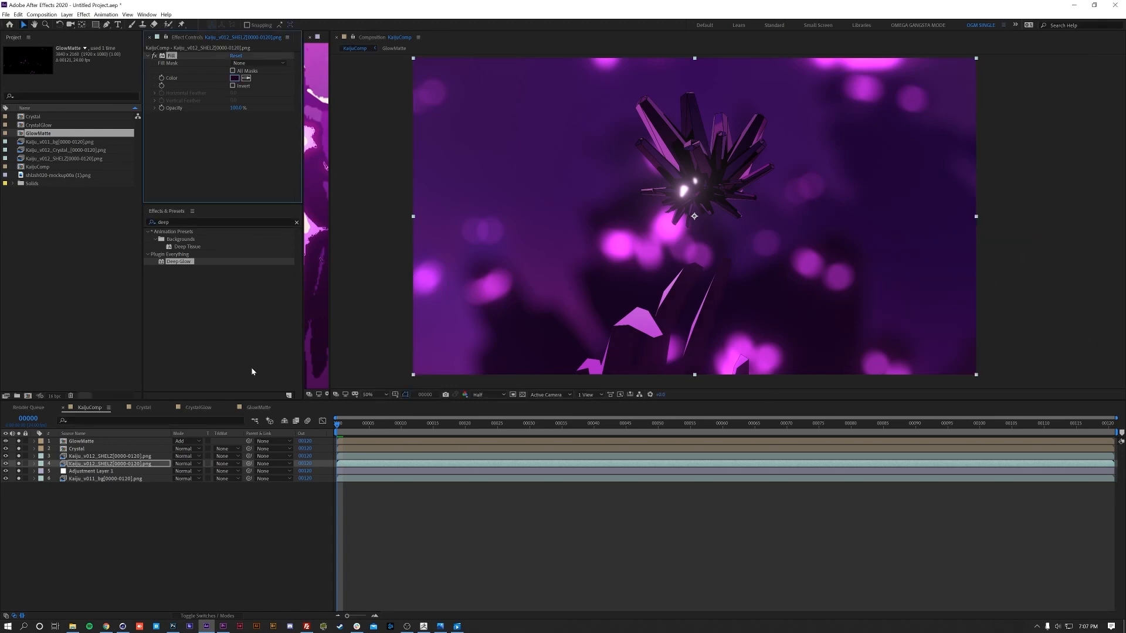
- Import Element Leak (3).jpg from the Lens Flares & Lights folder and place it between the lower SHELZ layer and Adjustment Layer 1
key("ctrl+i")
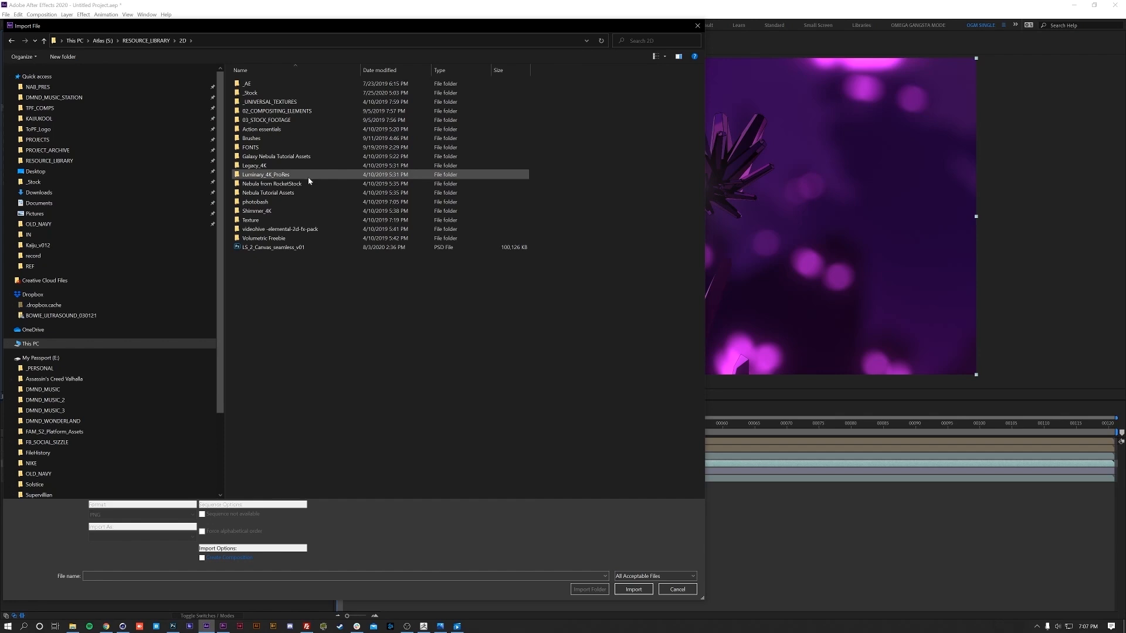
double_click(267, 201)
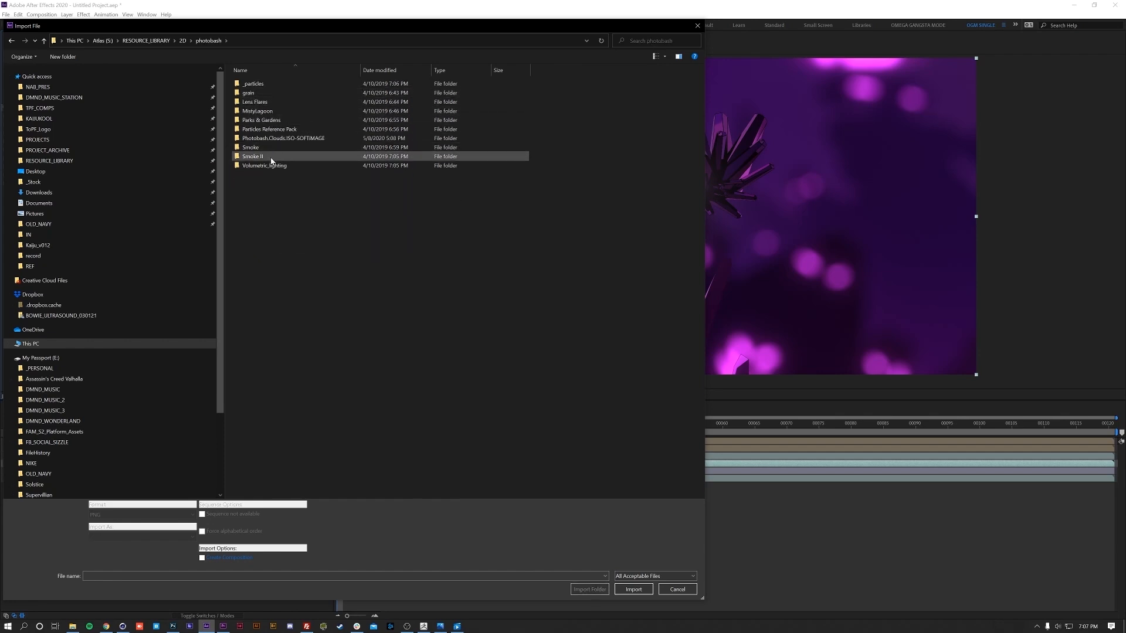
double_click(276, 102)
double_click(293, 103)
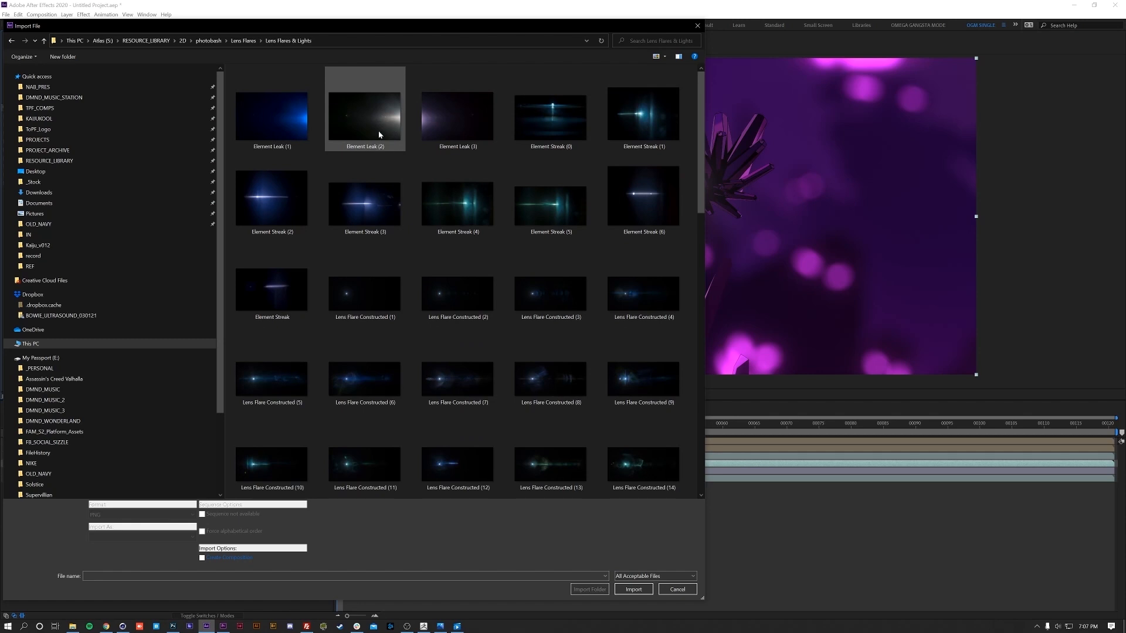
double_click(444, 113)
left_click_drag(67, 135, 150, 469)
key("comma")
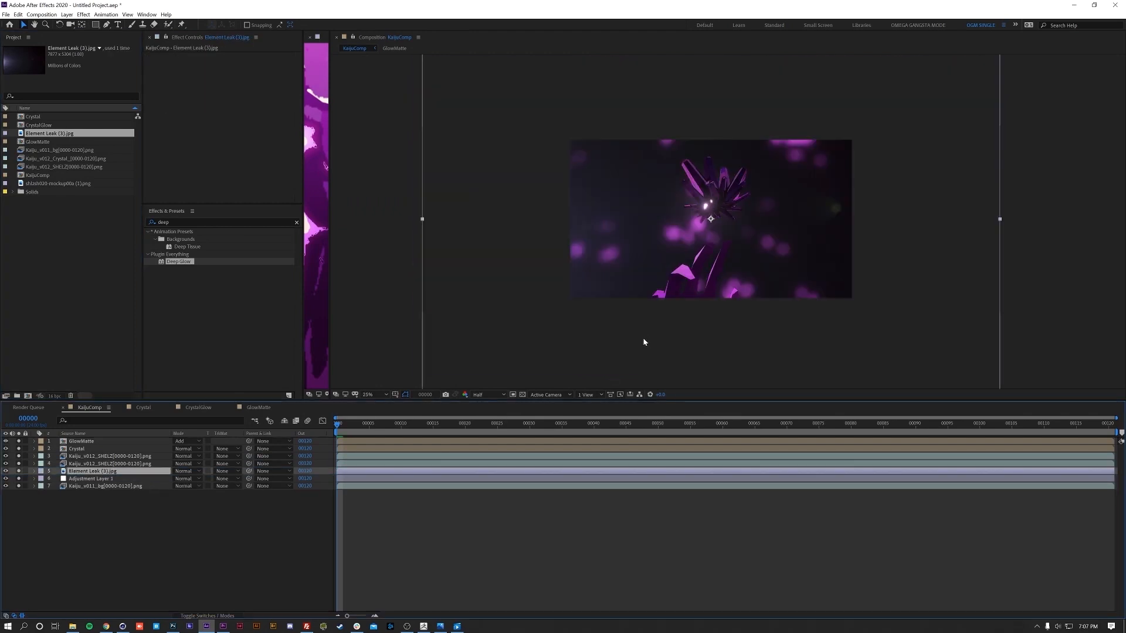
- Rotate the Element Leak (3) layer to 90 degrees
key("r")
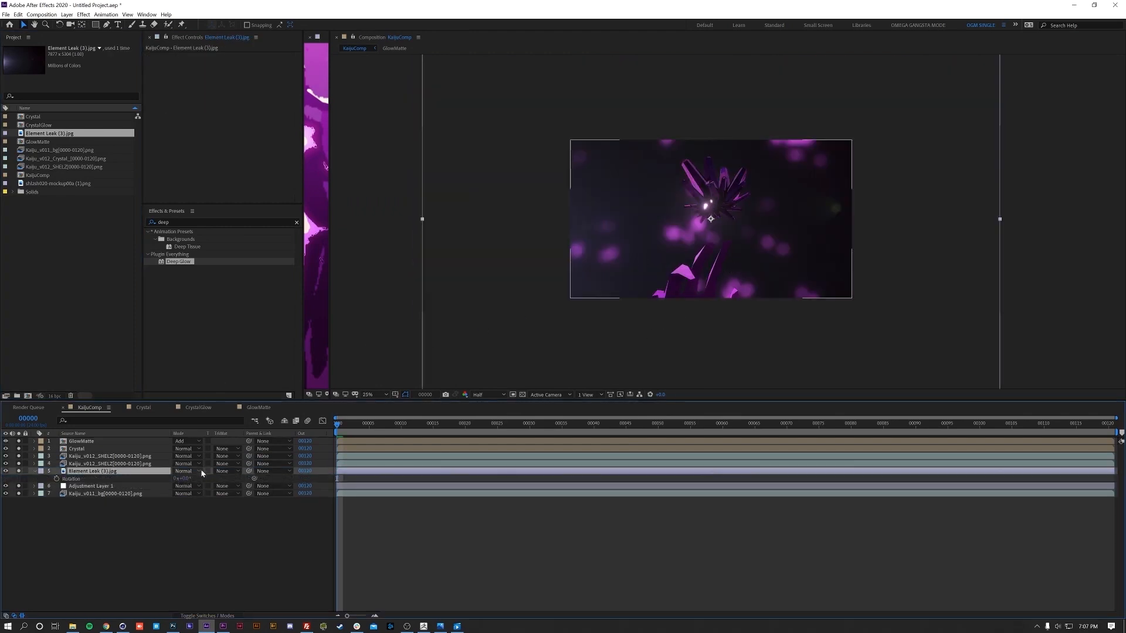
left_click_drag(186, 479, 241, 481)
left_click(185, 478)
type("90")
key("Return")
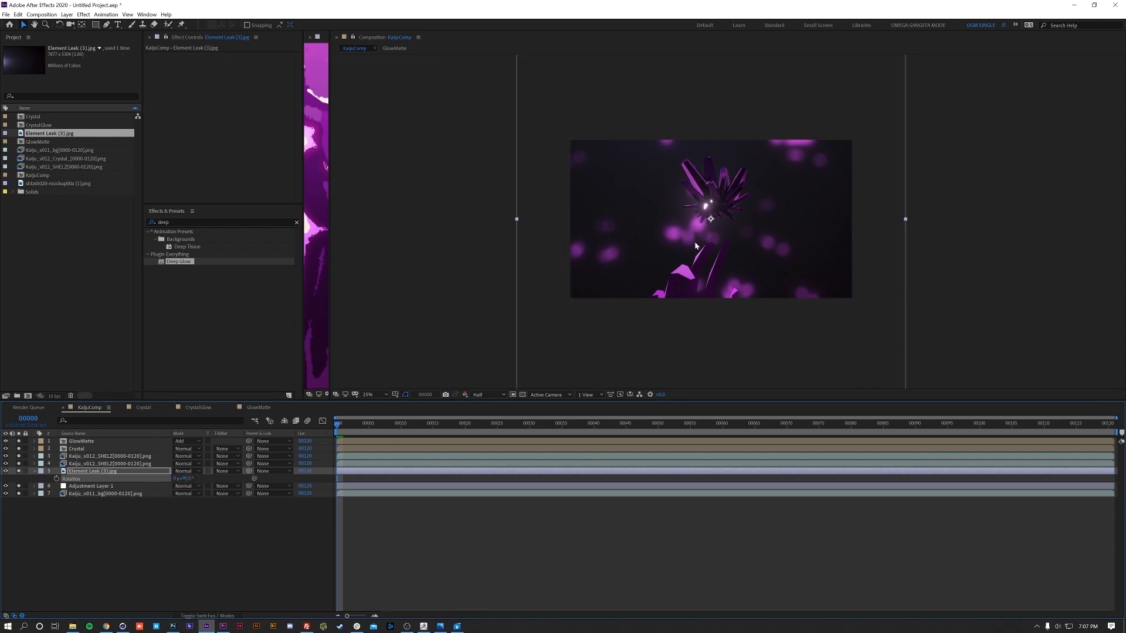
- At frame 120, turn off solo for Adjustment Layer 1, GlowMatte, Crystal and the upper SHELZ layer
key("space")
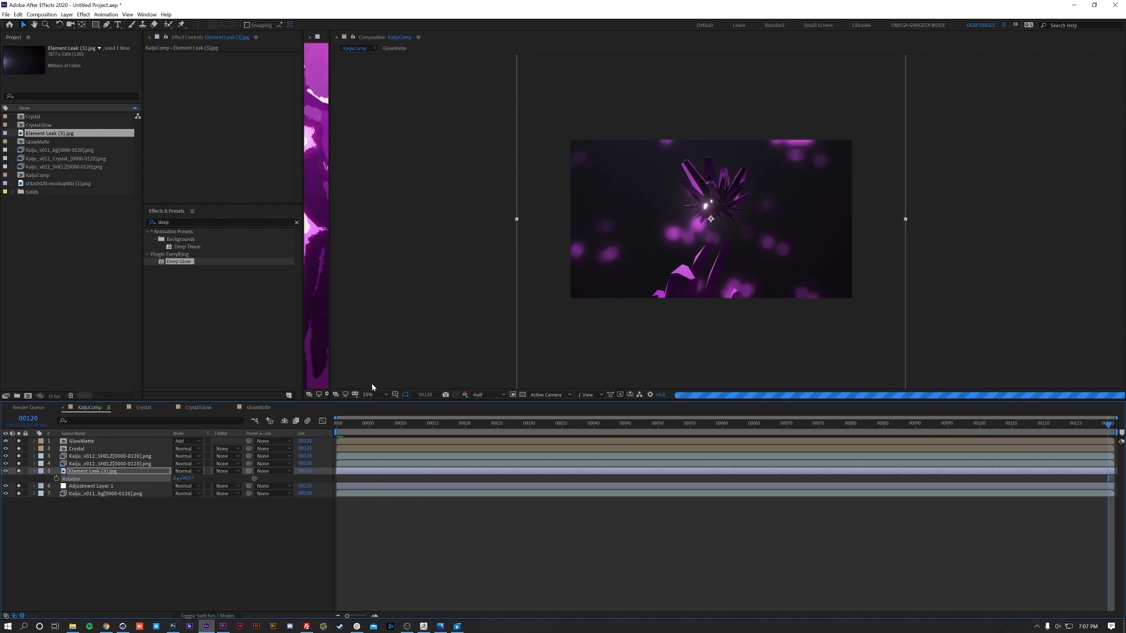
left_click(19, 487)
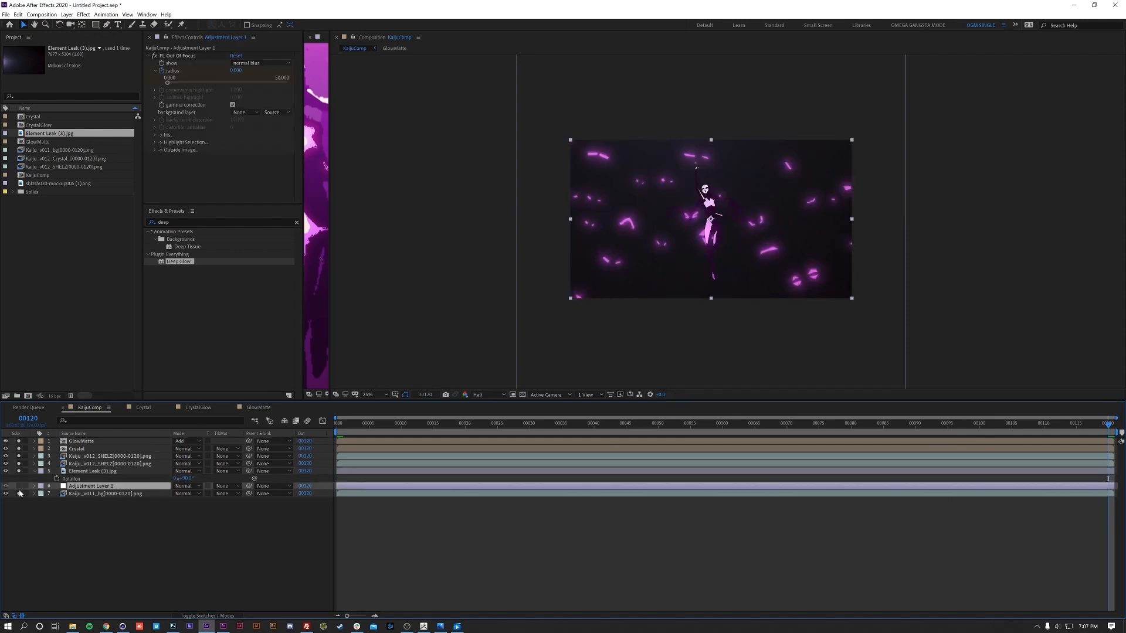
left_click_drag(21, 457, 24, 430)
left_click(19, 493)
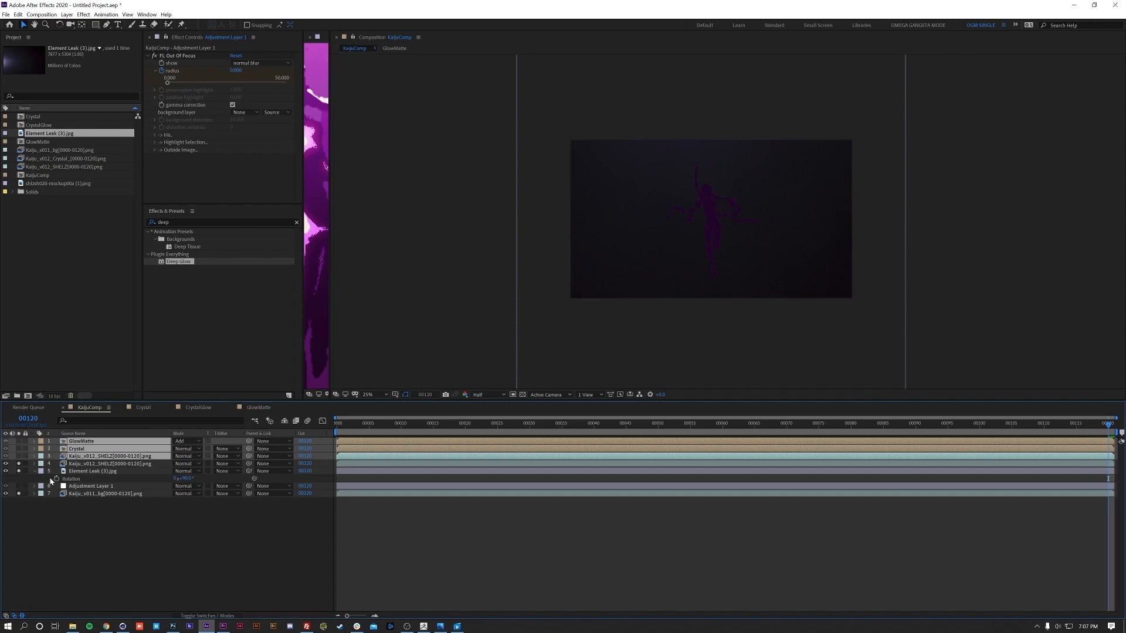
scroll(712, 246, "up", 2)
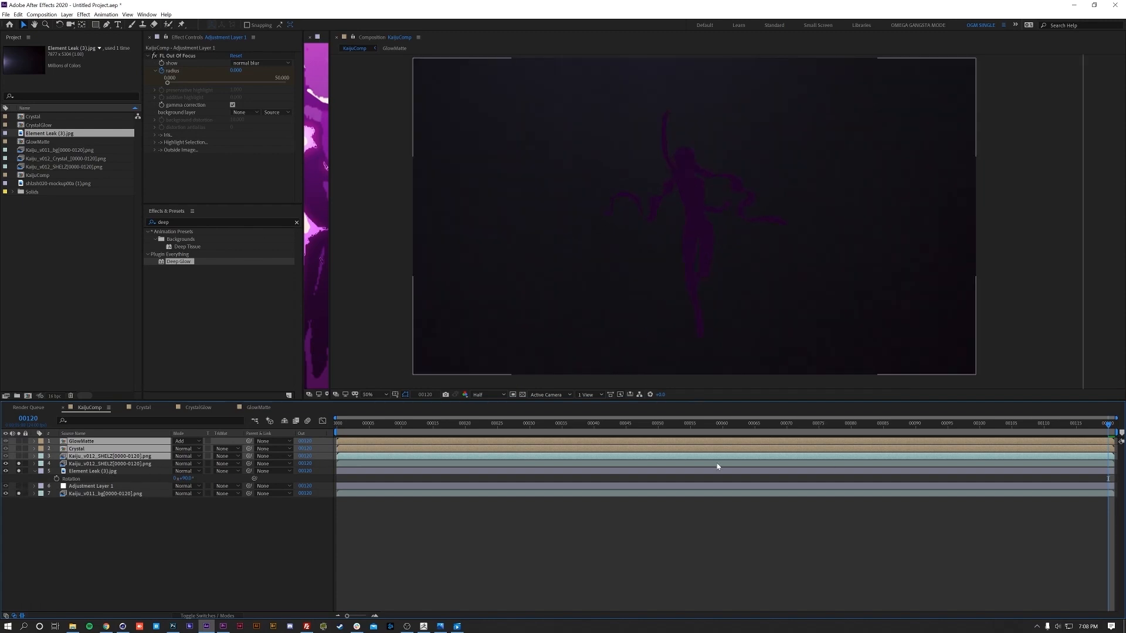
- Set Element Leak (3)'s blending mode to Screen and move it down until its upper edge sits just above the frame
left_click(117, 471)
left_click(188, 471)
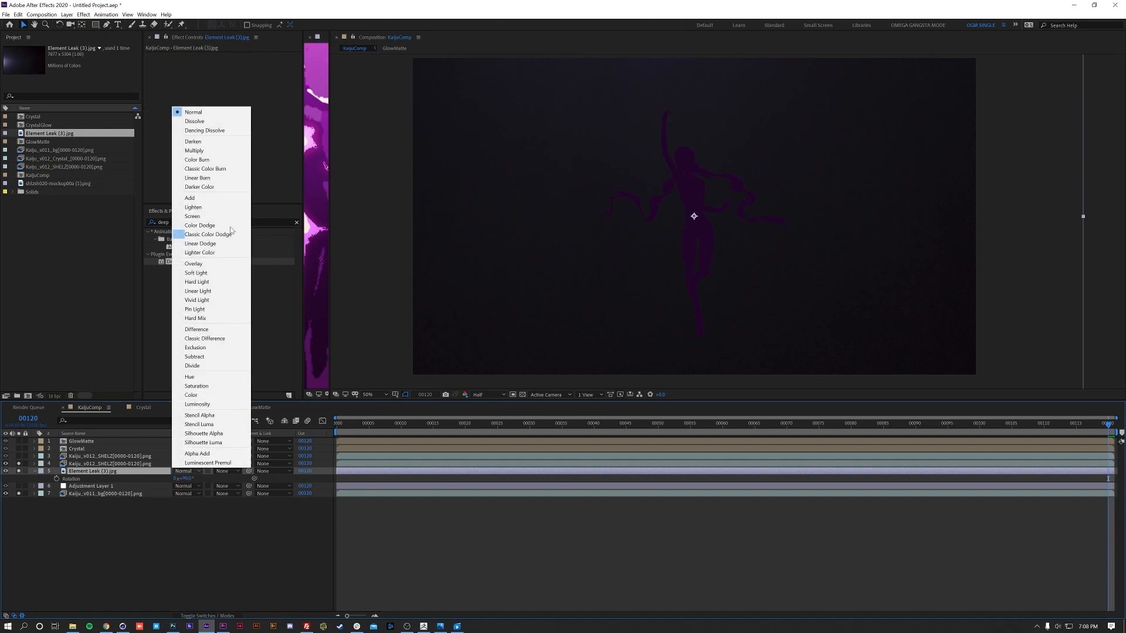
left_click(196, 216)
scroll(873, 337, "down", 2)
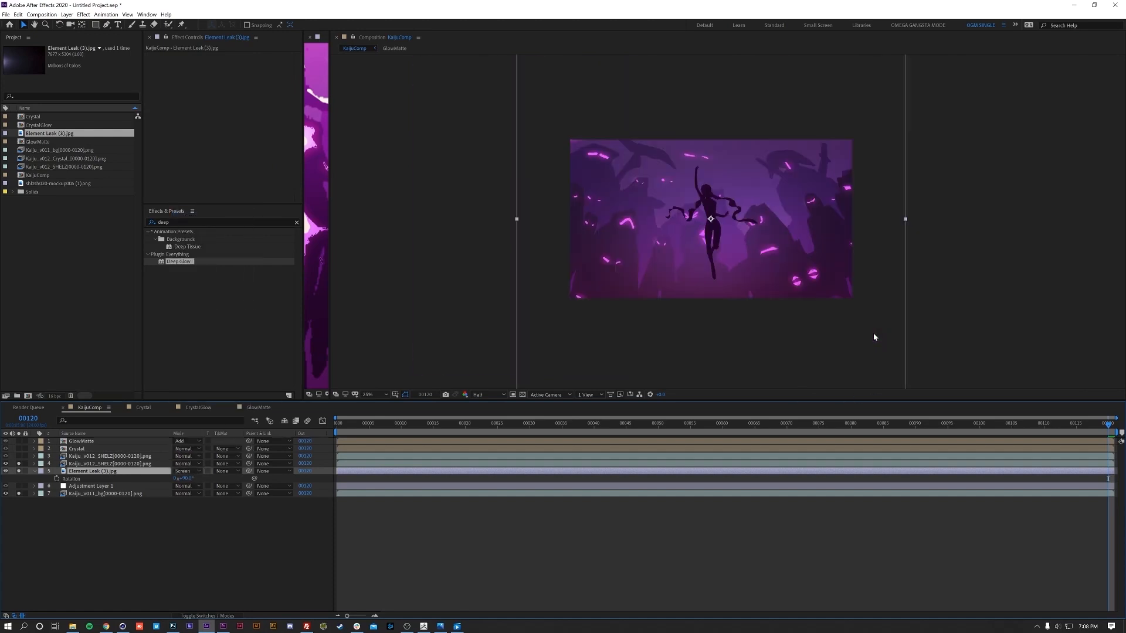
left_click_drag(798, 241, 801, 325)
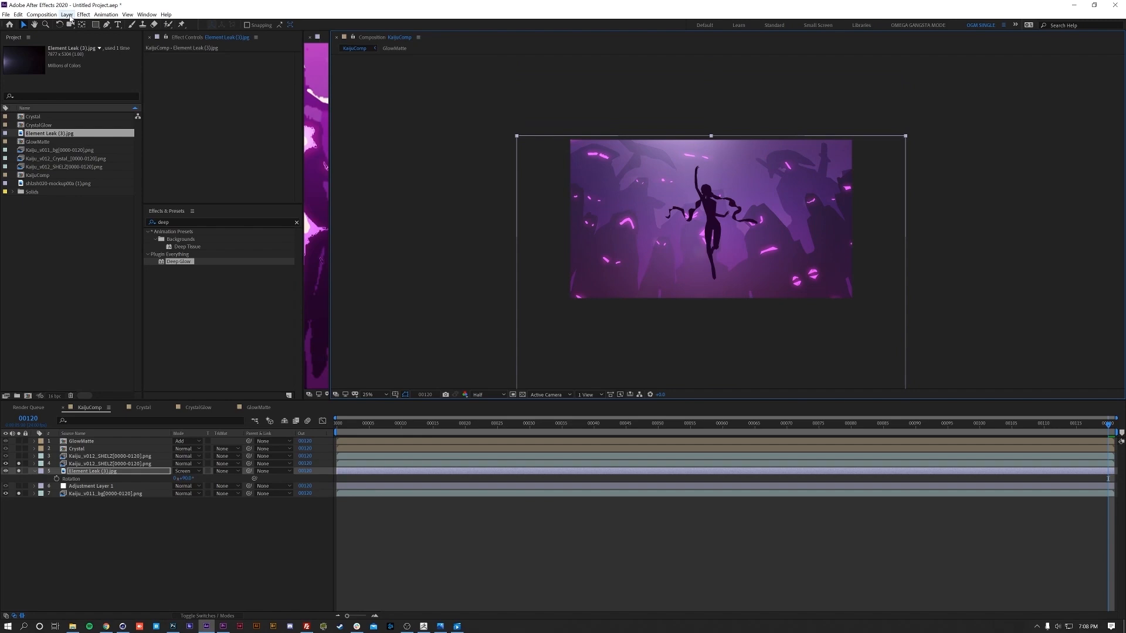
- Move the anchor point of the Element Leak (3) layer to the centre of its upper edge
middle_click_drag(807, 264, 782, 227)
scroll(775, 168, "down", 1)
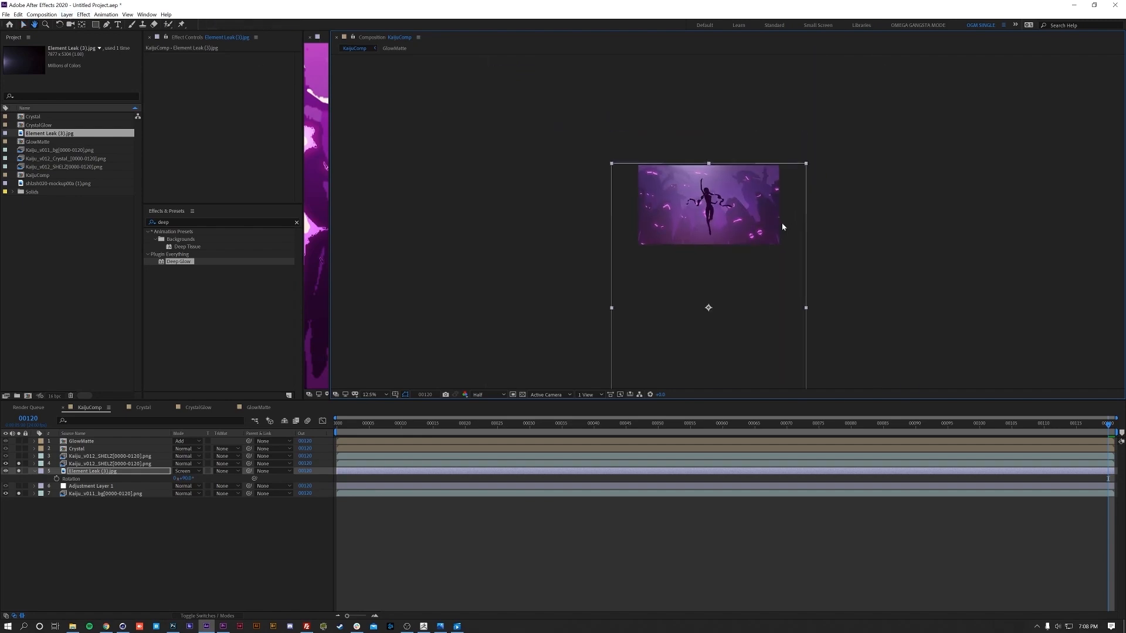
scroll(782, 227, "up", 1)
middle_click_drag(731, 324, 729, 258)
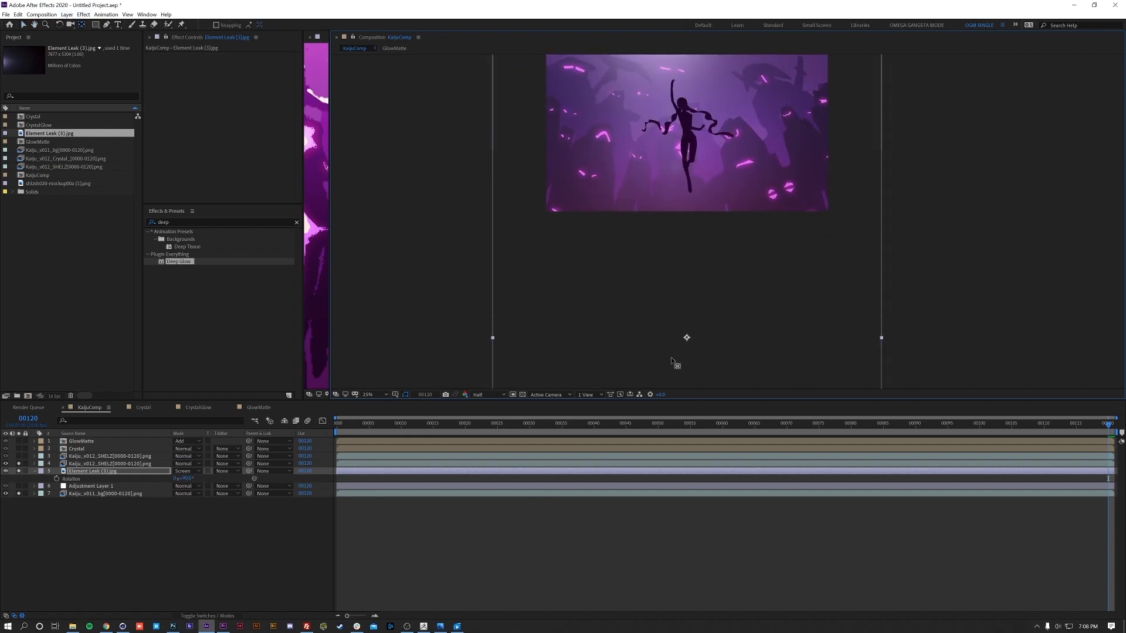
middle_click_drag(717, 317, 714, 339)
left_click_drag(684, 359, 695, 34, "shift")
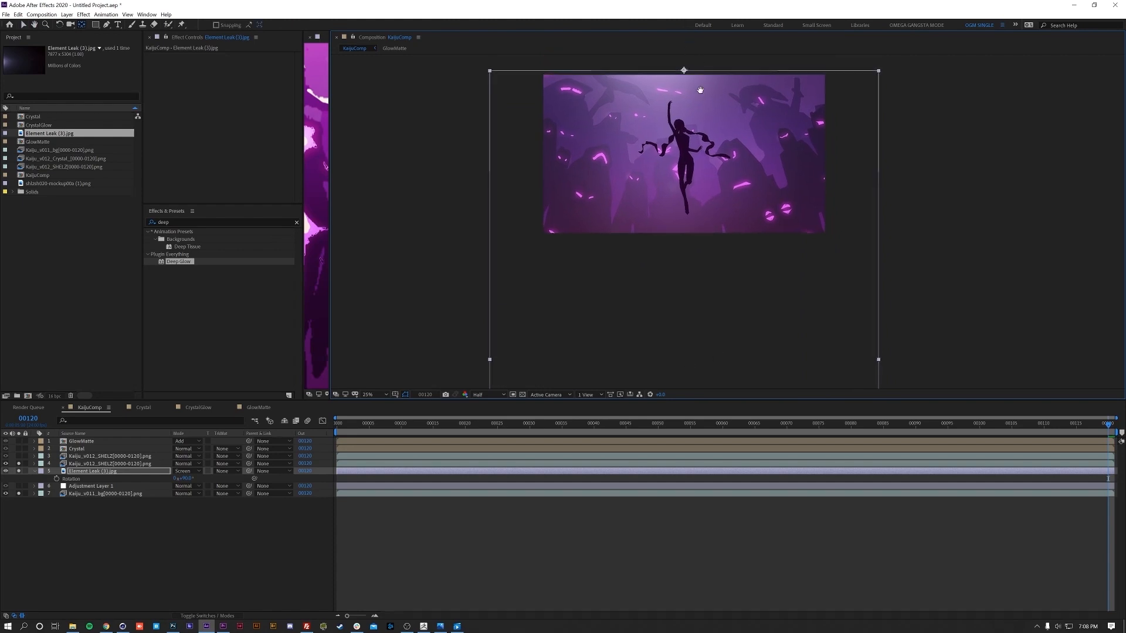
middle_click_drag(685, 68, 700, 174)
scroll(702, 177, "up", 1)
scroll(702, 177, "down", 1)
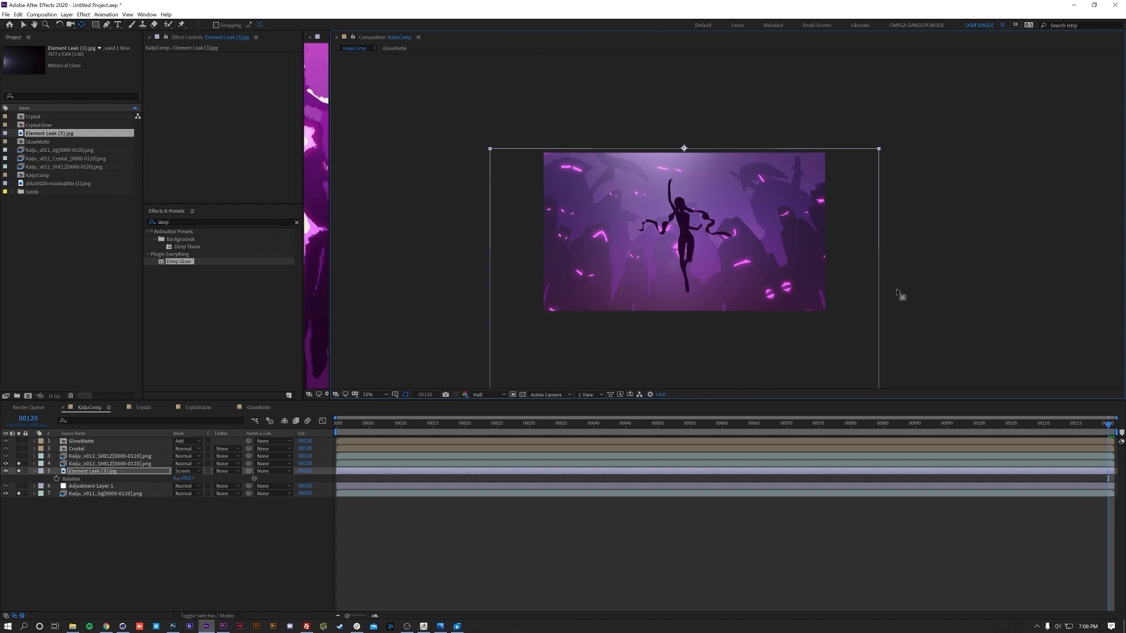
- Keyframe Element Leak (3)'s scale at 100% on frame 120 and enlarge it to about 460% at frame 0
left_click(100, 472)
key("s")
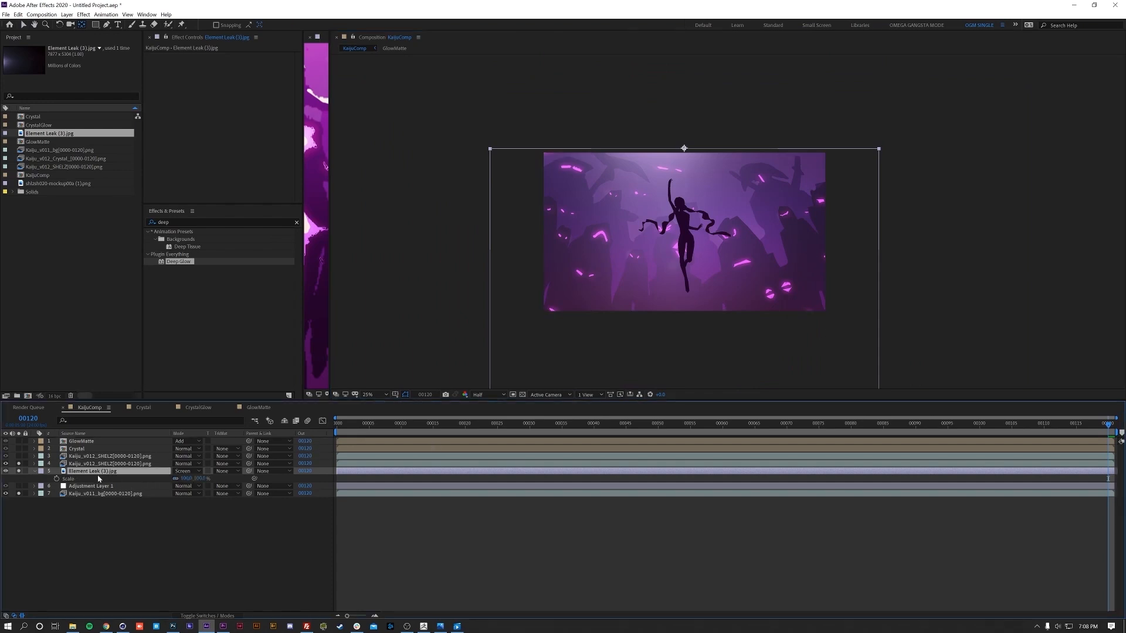
left_click(56, 479)
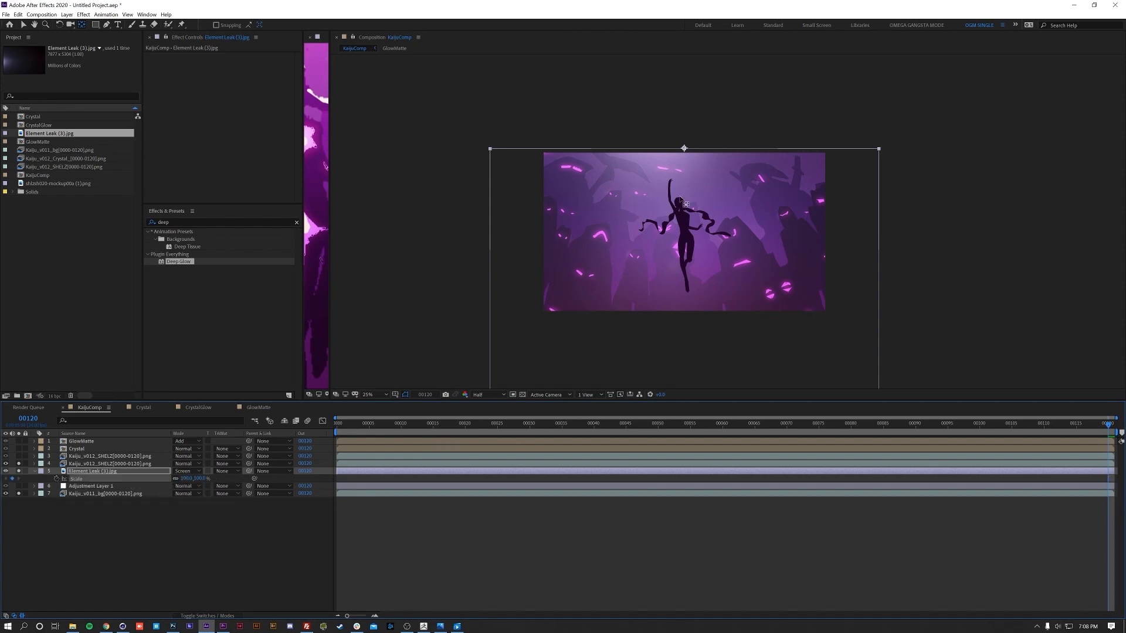
key("v")
key("Home")
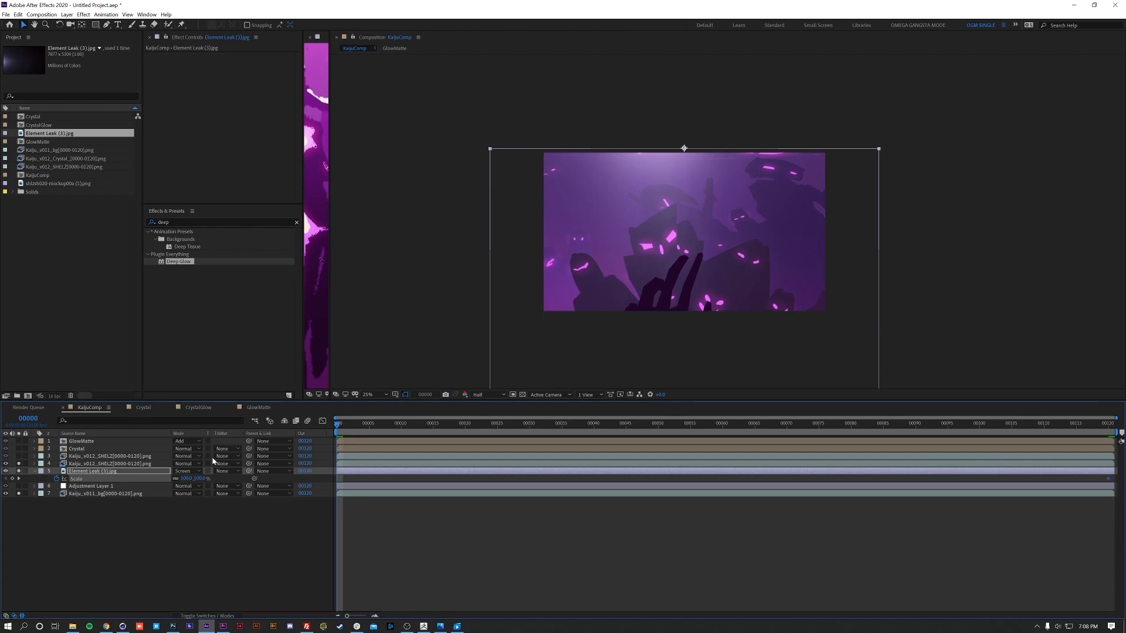
left_click_drag(186, 478, 341, 463)
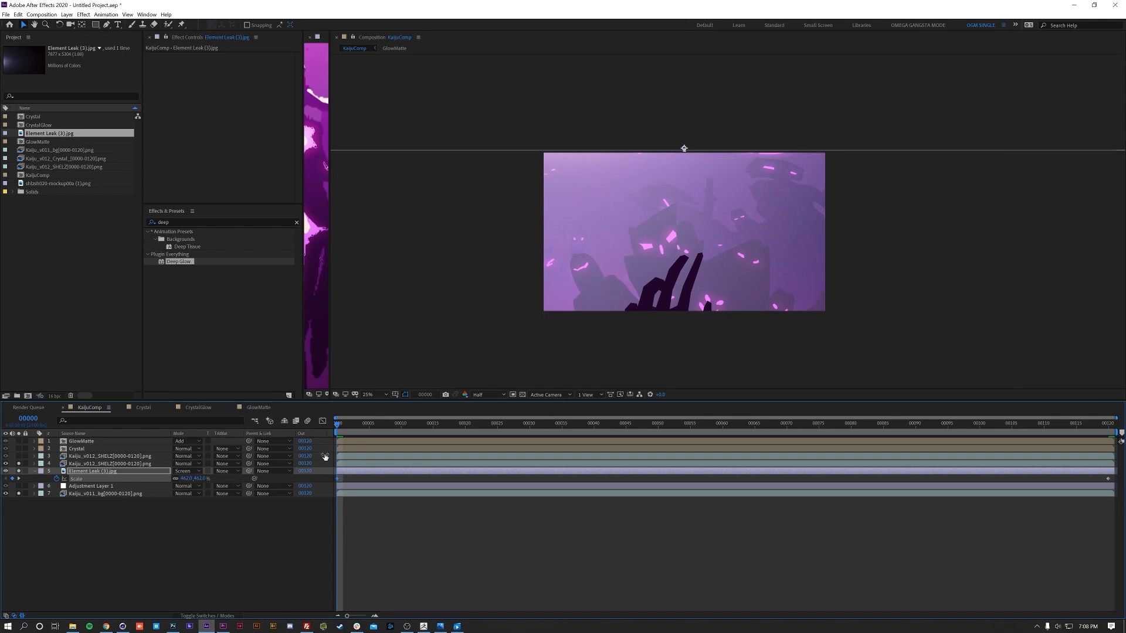
- Apply Easy Ease to both scale keyframes of Element Leak (3) in the graph editor
left_click(113, 472)
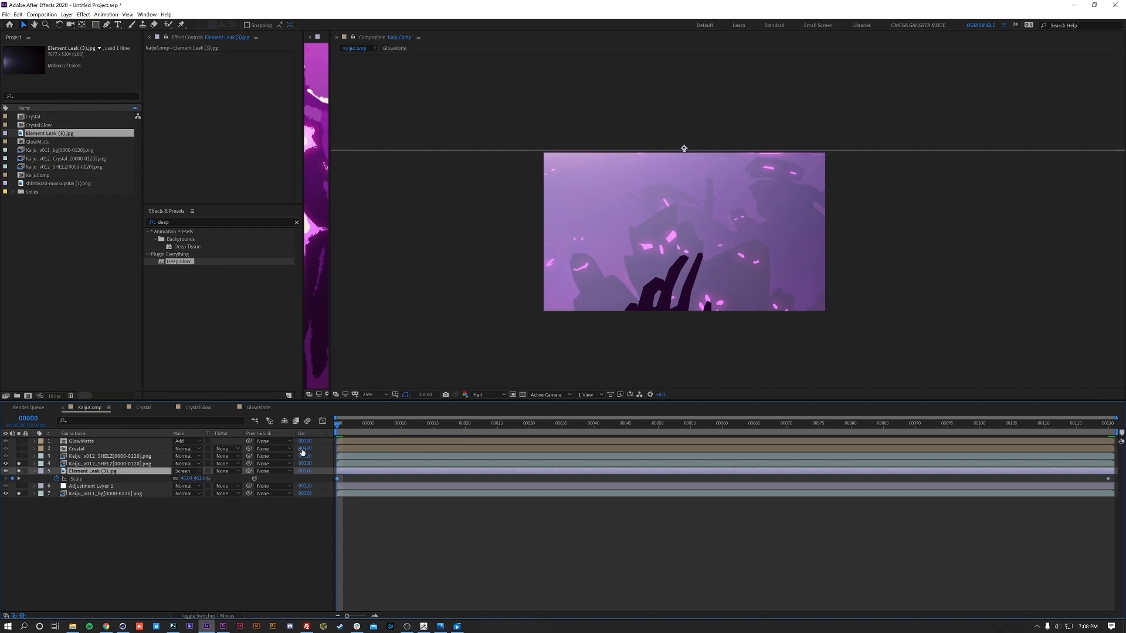
key("Return")
left_click(322, 421)
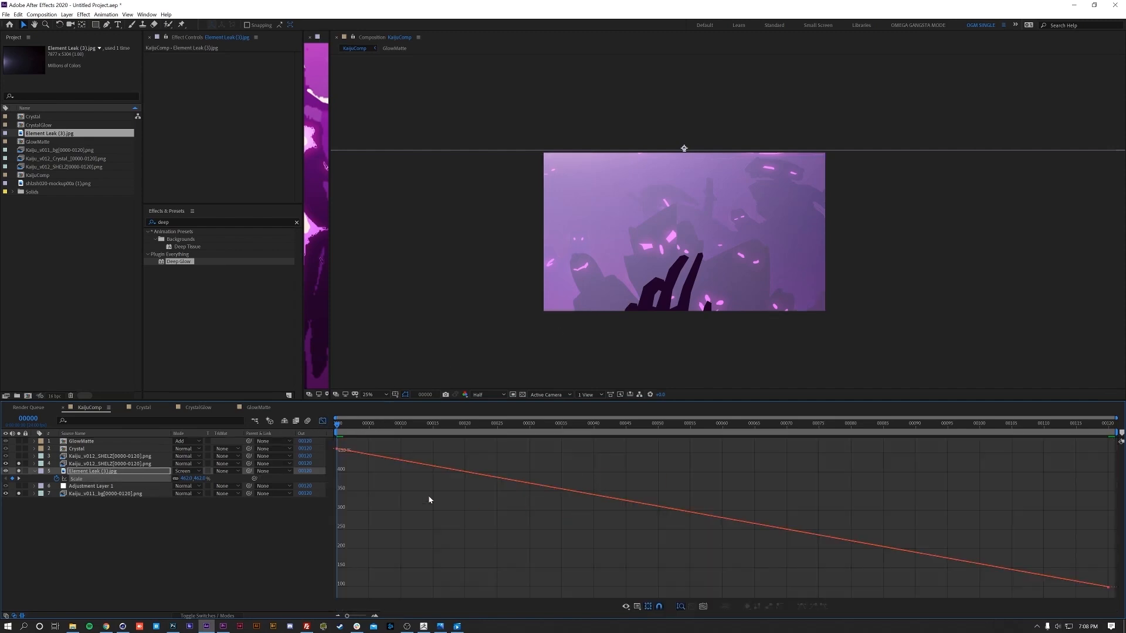
left_click_drag(337, 443, 1114, 593)
key("F9")
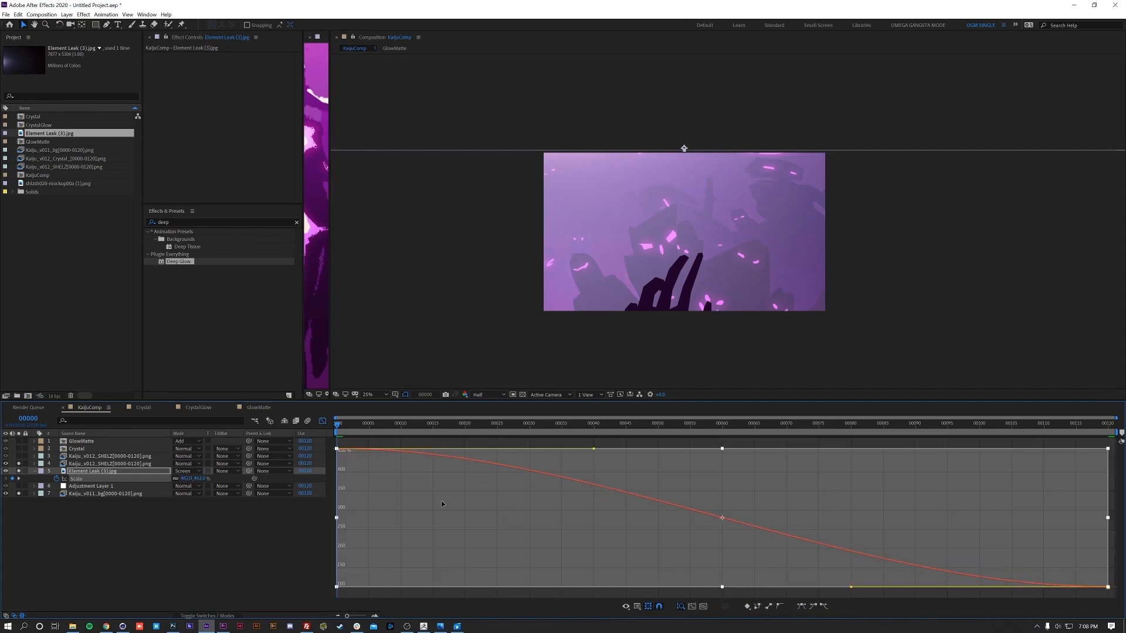
left_click(444, 452)
left_click(323, 421)
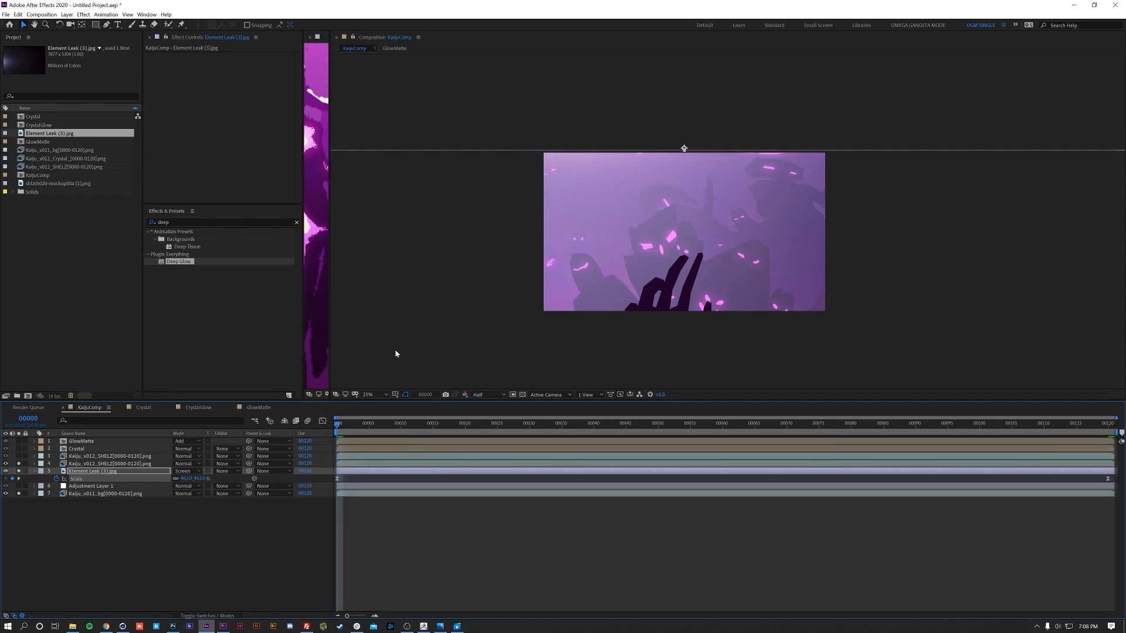
- Apply Curves to Element Leak (3) and shape an RGB S-curve with darker shadows and brighter highlights
left_click(83, 471)
double_click(189, 221)
type("curve")
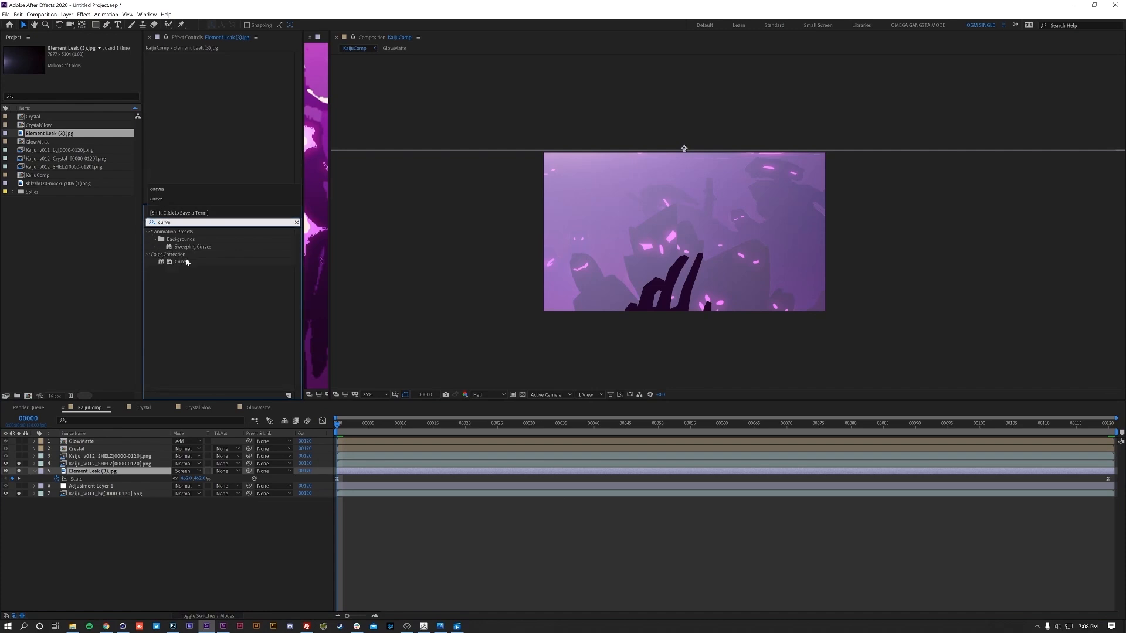
double_click(187, 262)
left_click_drag(191, 171, 191, 186)
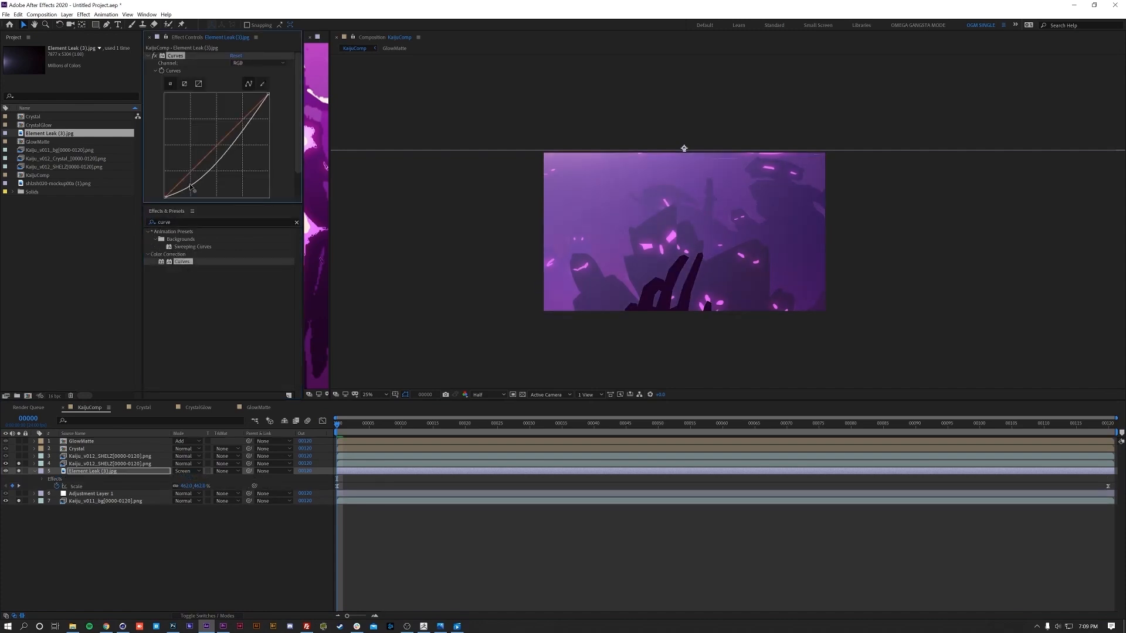
left_click(216, 149)
left_click_drag(247, 125, 245, 101)
left_click_drag(190, 186, 190, 184)
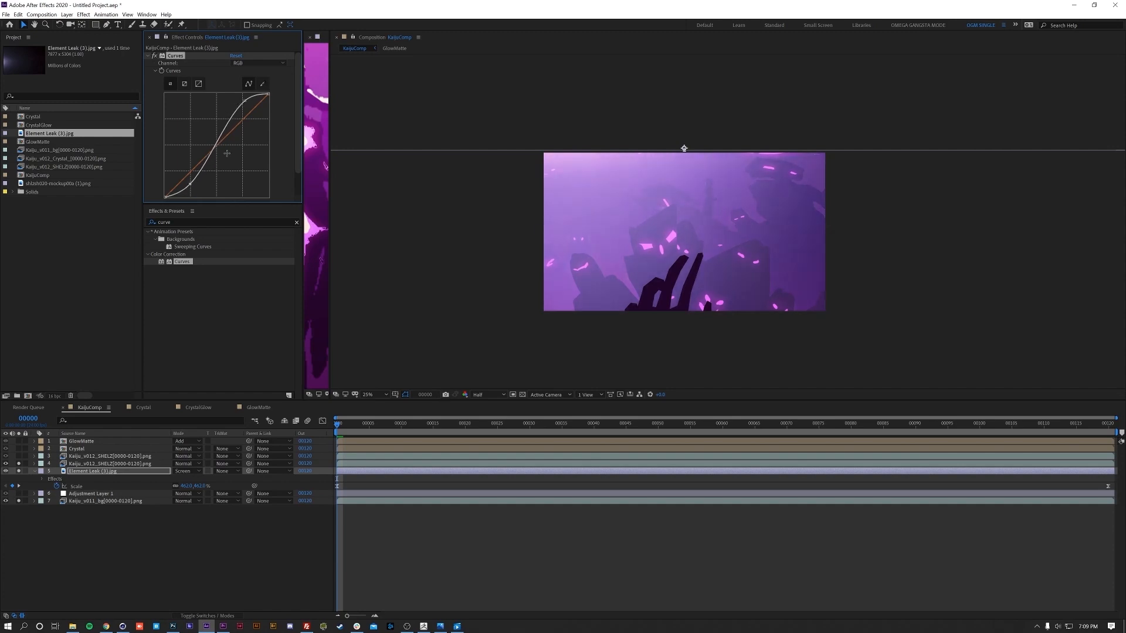
- Turn off solo for the lower SHELZ, Element Leak (3) and background layers, and show the full composition at frame 120
left_click_drag(19, 464, 22, 522)
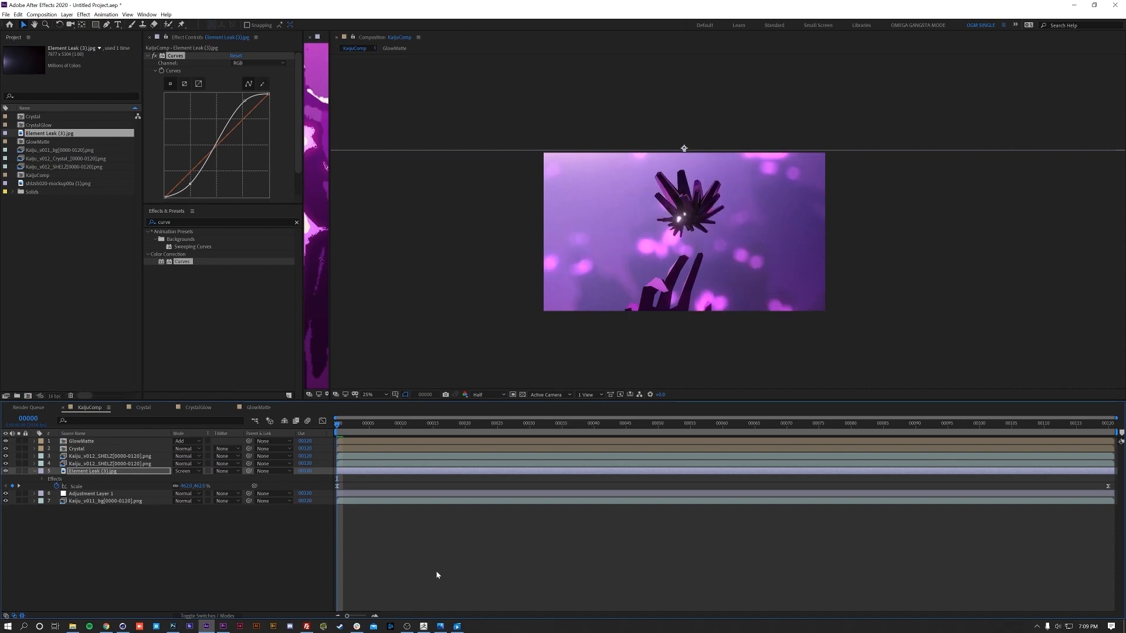
left_click(385, 397)
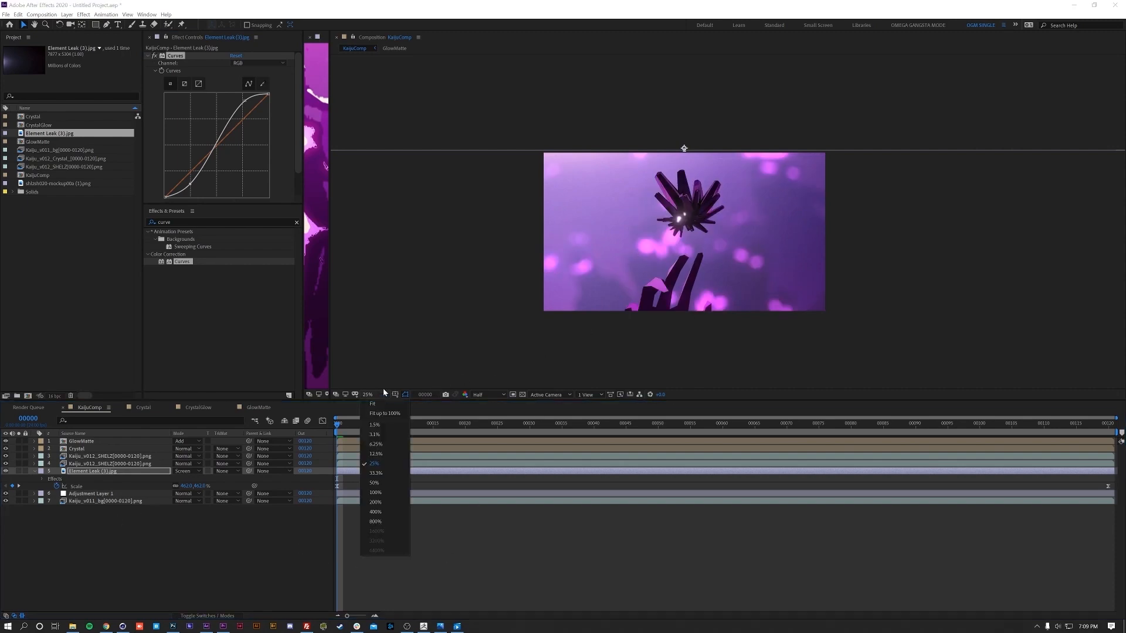
left_click(384, 412)
key("End")
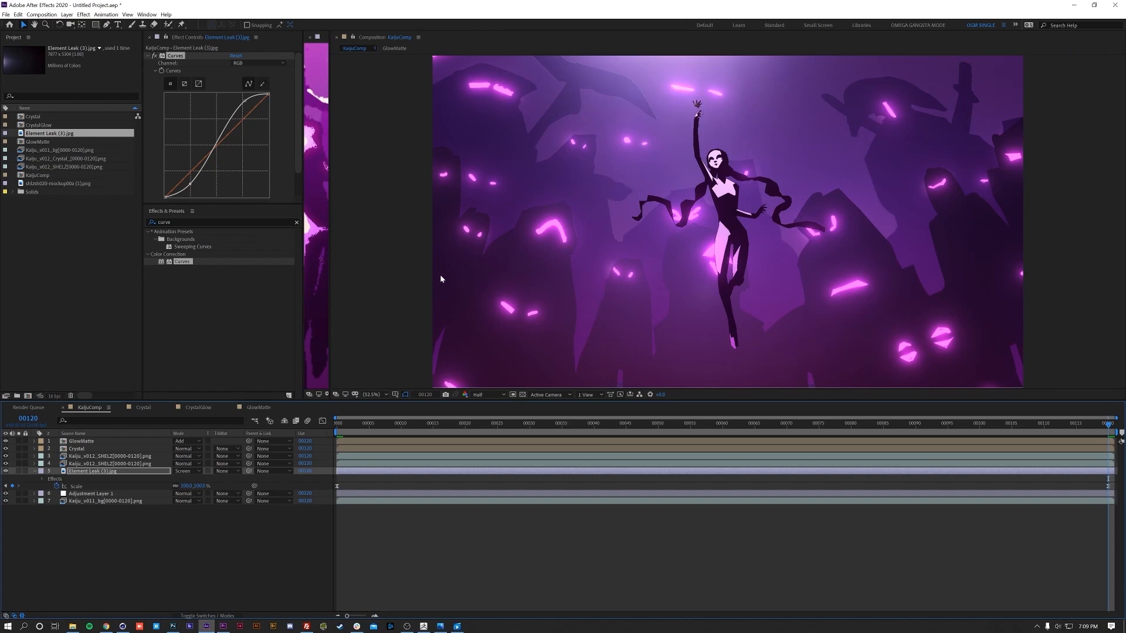
- Compare the composite with the reference mockup at frame 120 while toggling the visibility of Element Leak (3)
left_click_drag(330, 251, 530, 255)
scroll(405, 246, "down", 2)
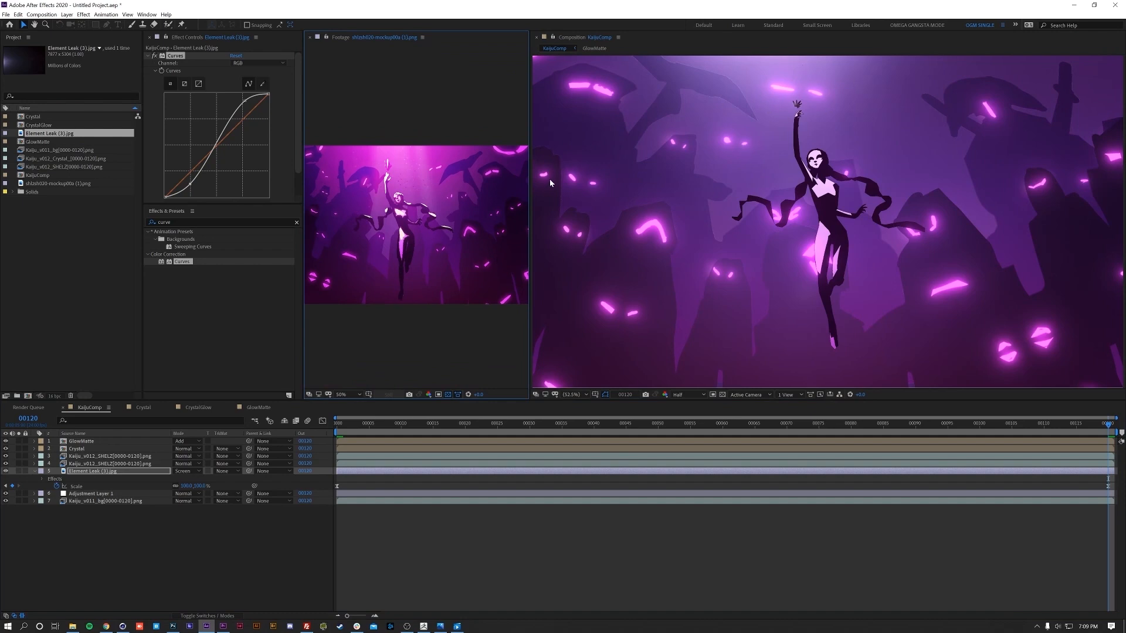
left_click(7, 471)
left_click(6, 471)
left_click(6, 472)
left_click(6, 471)
left_click(6, 471)
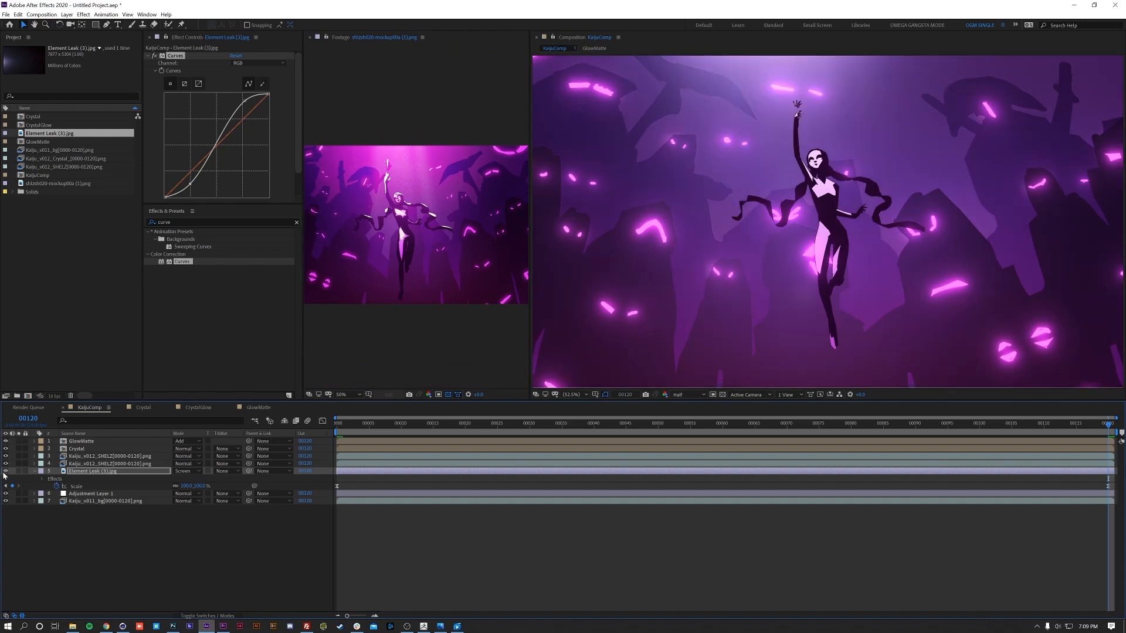
mouse_move(300, 303)
left_mouse_down()
mouse_move(200, 303)
mouse_move(305, 303)
mouse_move(291, 303)
left_mouse_up()
left_click_drag(530, 244, 273, 271)
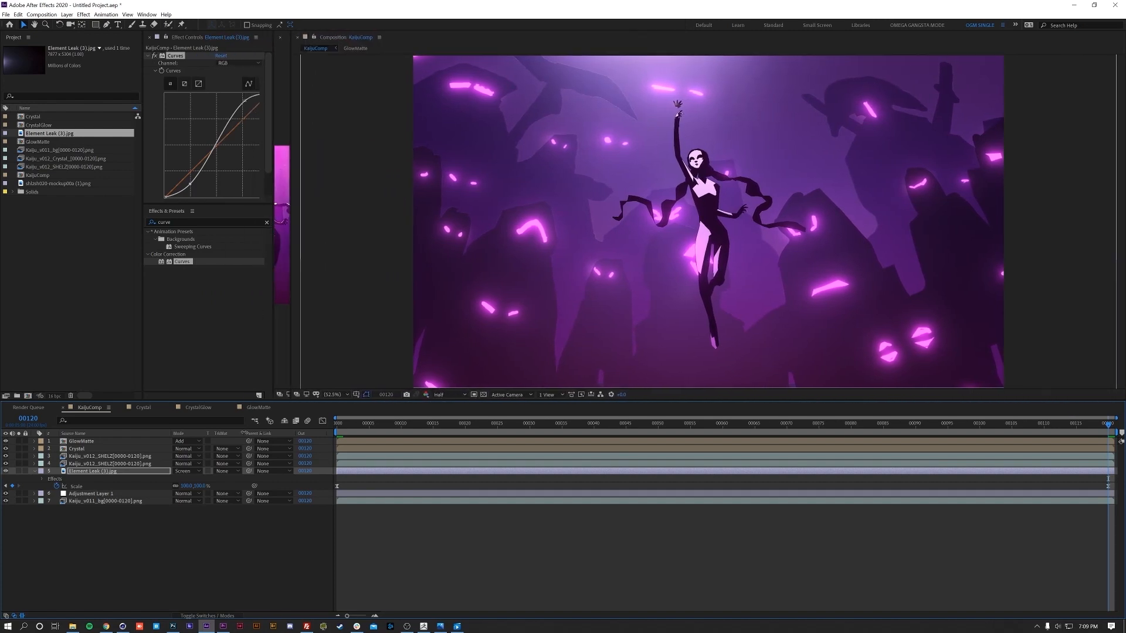
left_click(246, 546)
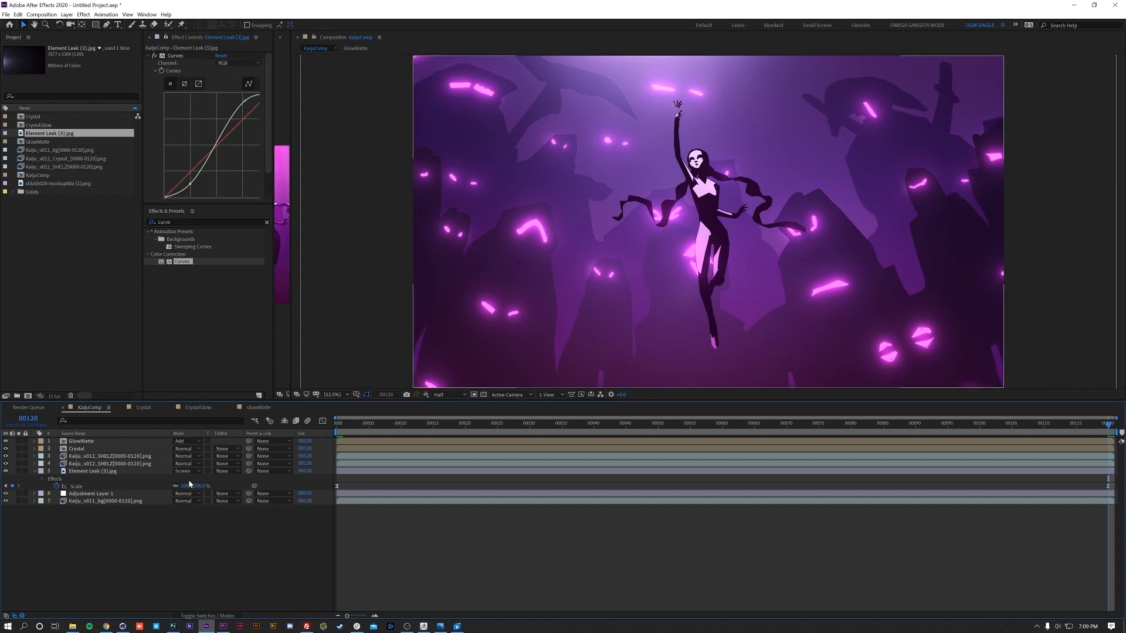
- Duplicate the GlowMatte composition, rename the copy ShineMatte, and place it above GlowMatte in KaijuComp
right_click(87, 442)
mouse_move(141, 369)
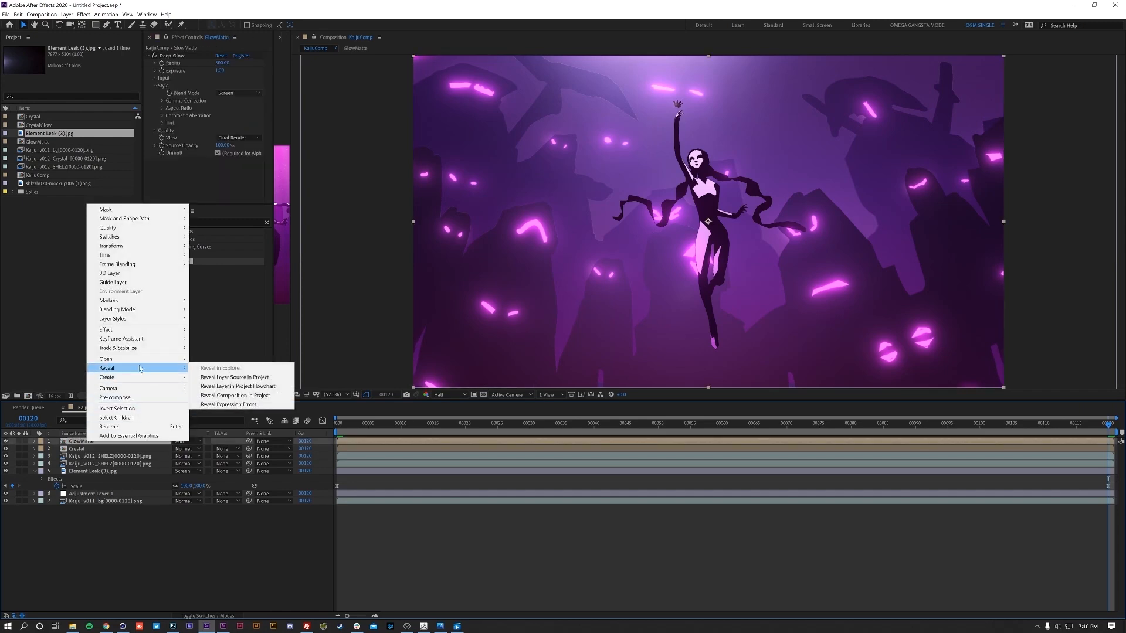
left_click(228, 378)
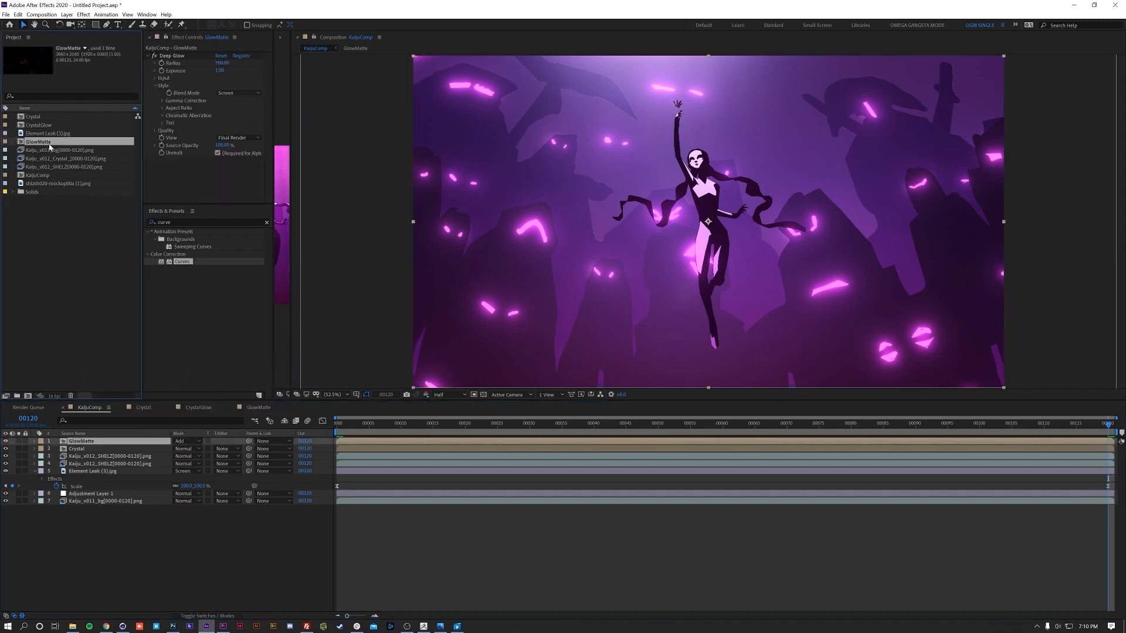
key("ctrl+d")
key("Return")
type("Shine")
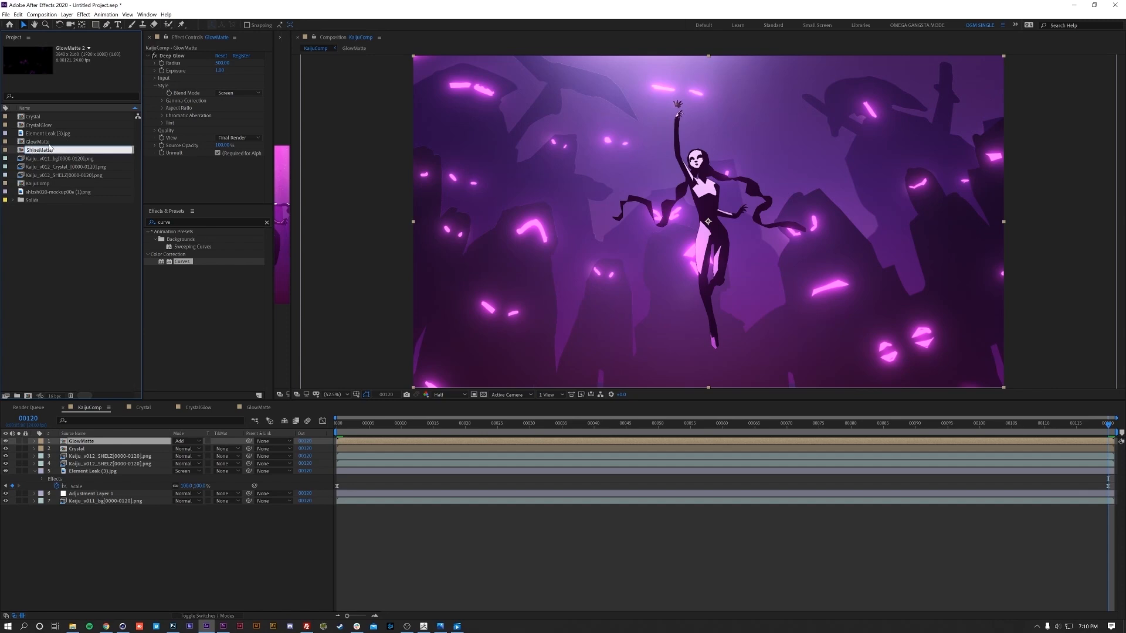
type("Matte")
key("Return")
left_click_drag(47, 185, 100, 443)
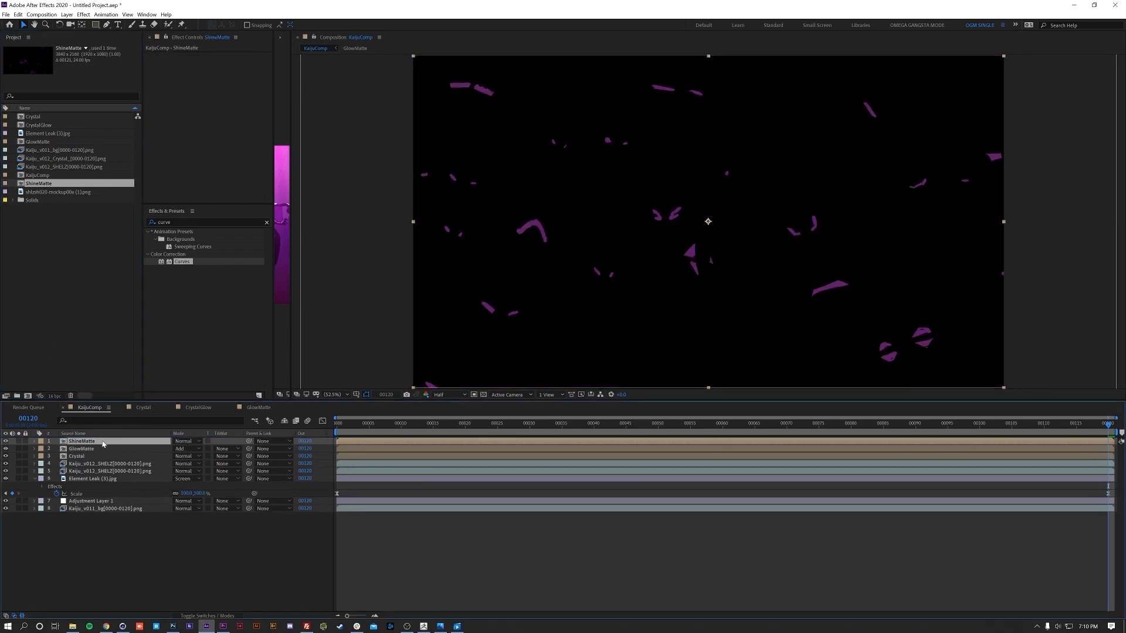
- In ShineMatte, delete the upper background layer with Levels so the remaining background layer has no track matte
double_click(102, 443)
mouse_move(525, 433)
left_mouse_down()
mouse_move(511, 433)
mouse_move(524, 434)
left_mouse_up()
left_click(140, 464)
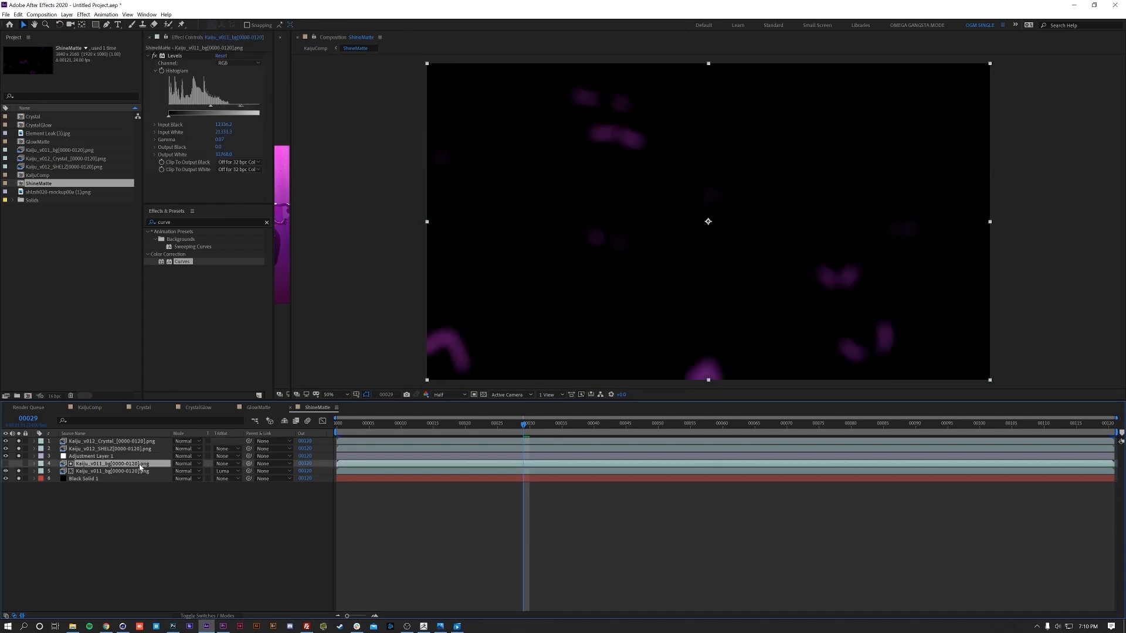
key("Delete")
left_click(225, 464)
left_click(237, 474)
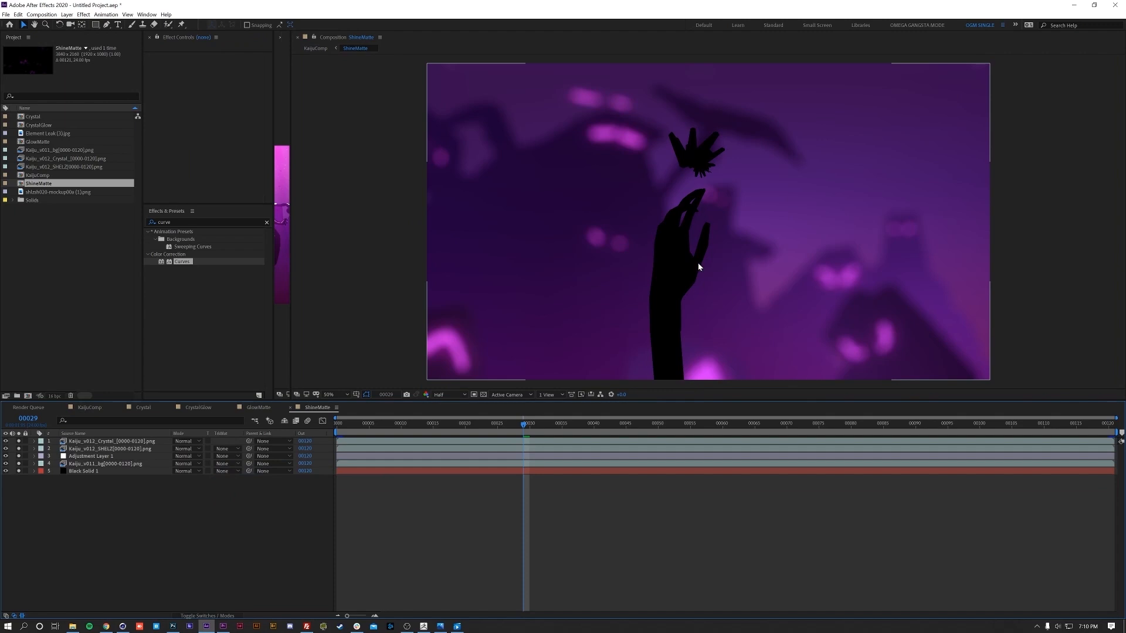
- Add a black solid above all ShineMatte layers and draw a centred elliptical mask about twice the frame height and two-thirds its width
left_click(658, 423)
key("ctrl+y")
left_click(673, 356)
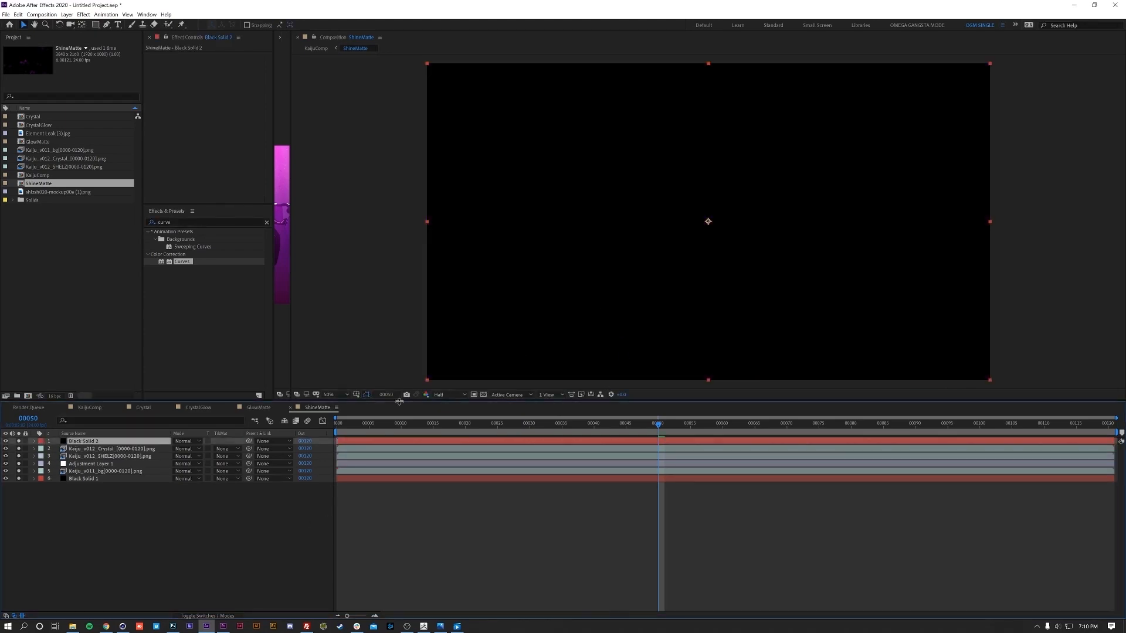
left_click(95, 24)
left_click(148, 45)
key("comma")
mouse_move(634, 97)
left_mouse_down()
mouse_move(792, 392)
mouse_move(770, 354)
mouse_move(798, 382)
left_mouse_up()
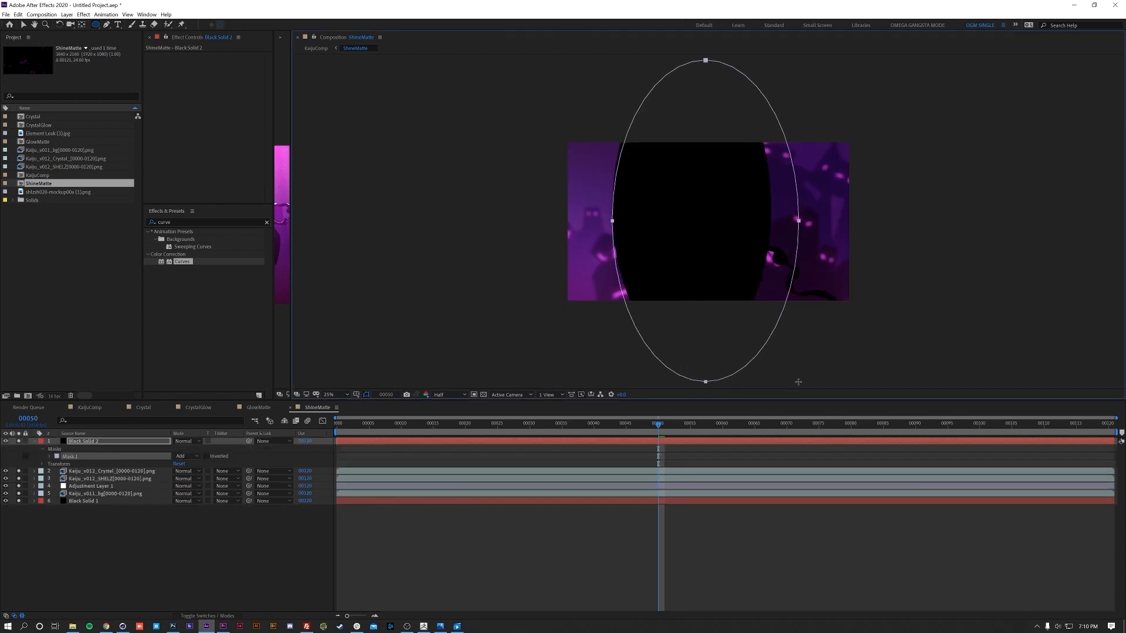
- Set the black solid's elliptical mask to Subtract and give it a wide, soft feather
key("m")
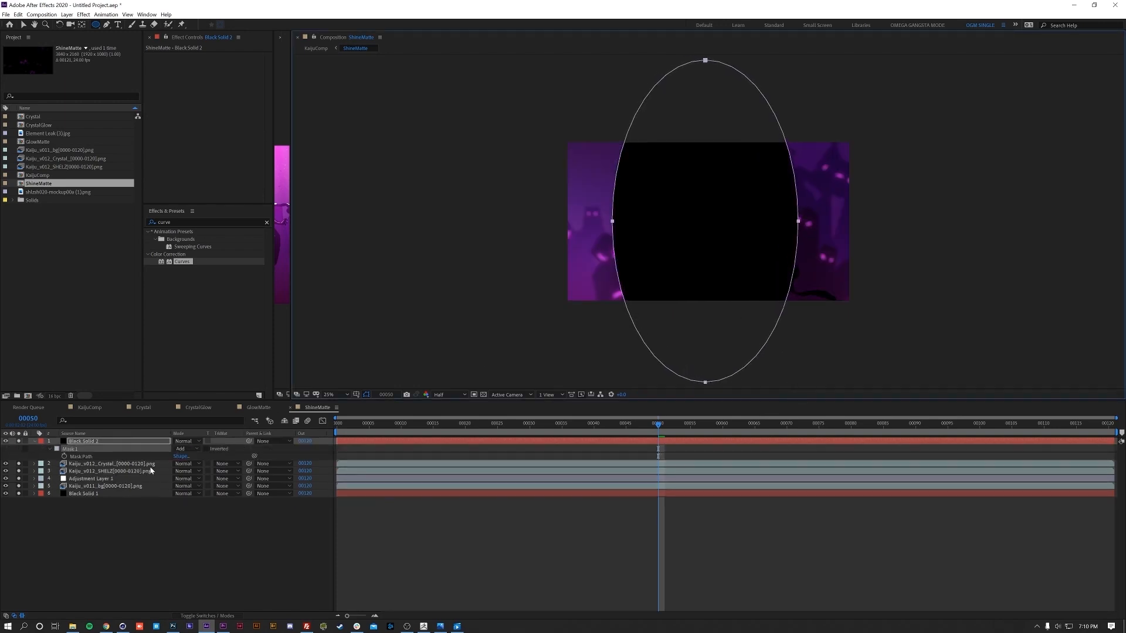
left_click(187, 449)
left_click(188, 473)
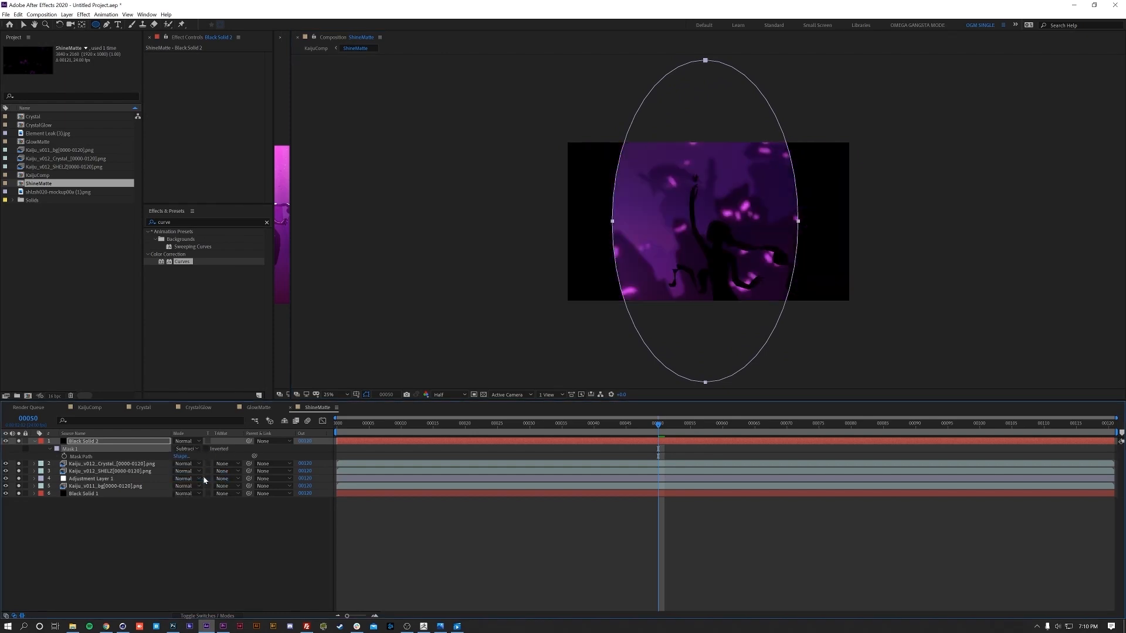
key("f")
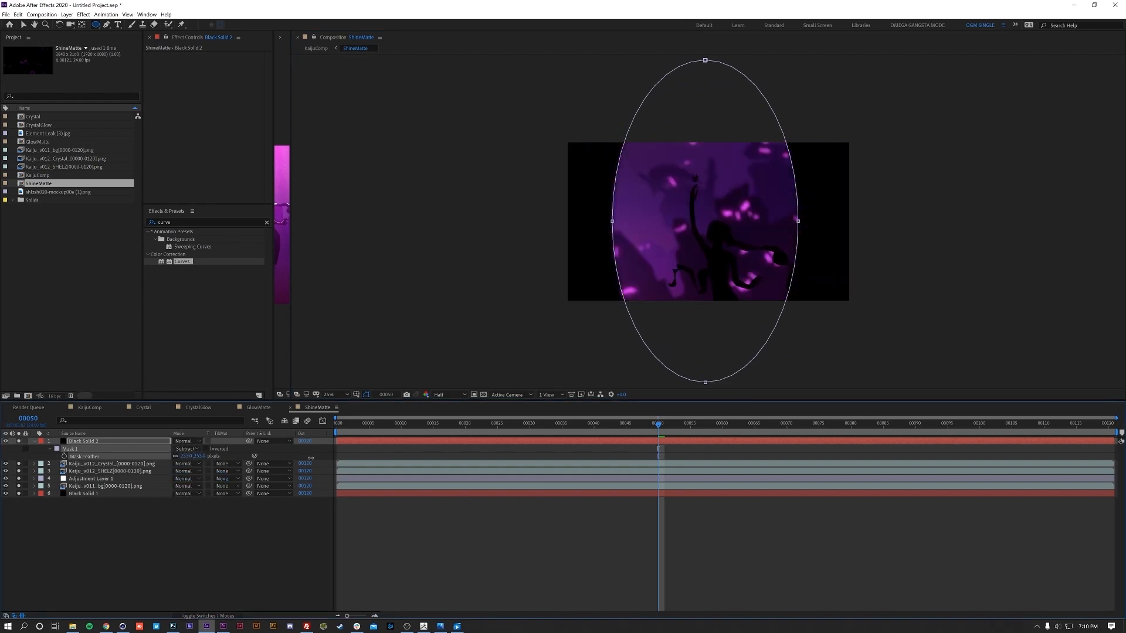
left_click_drag(376, 459, 395, 460)
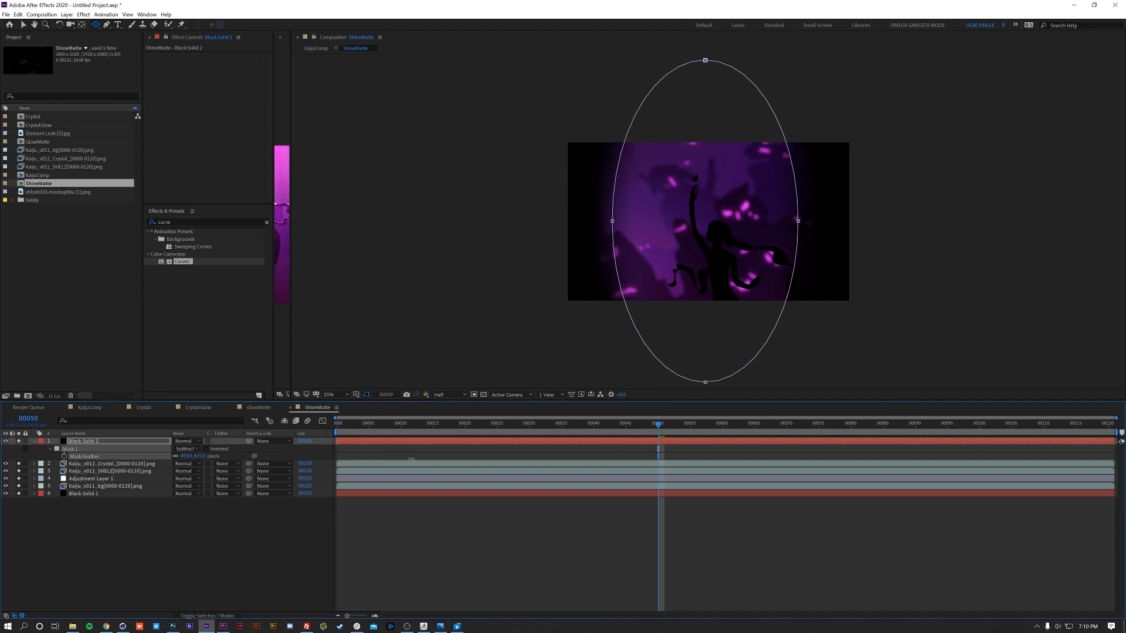
left_click(50, 448)
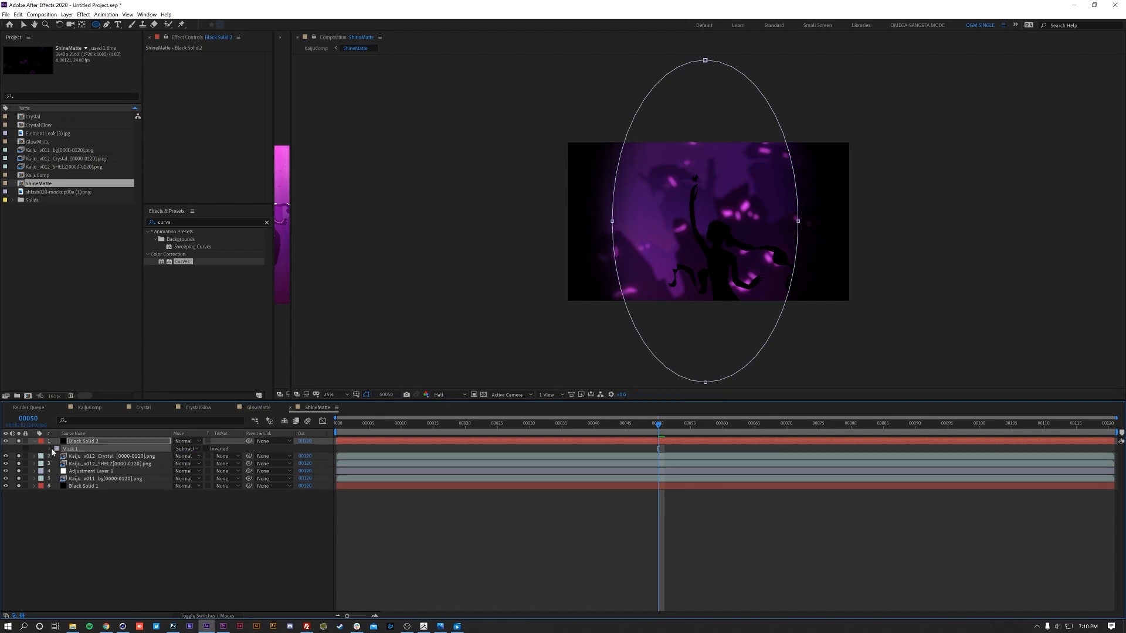
- Contract the black solid's elliptical mask with a negative expansion, widen its feather, and return to KaijuComp
left_click(51, 448)
left_click_drag(140, 481, 83, 497)
left_click_drag(192, 463, 237, 467)
left_click(315, 48)
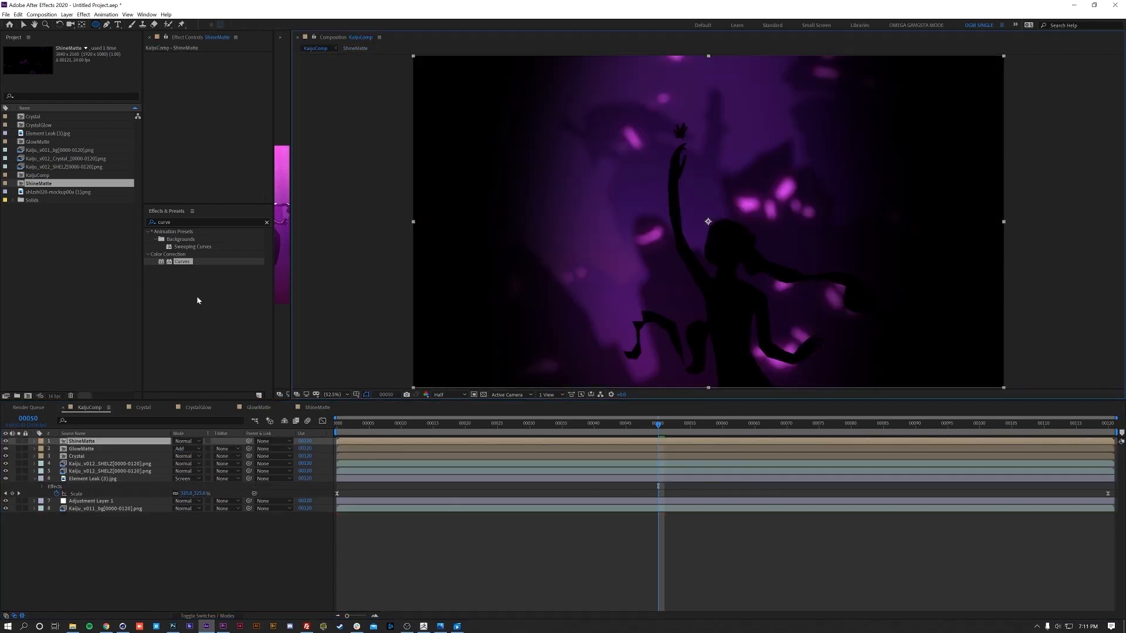
- Apply the Trapcode Shine effect to the ShineMatte layer in KaijuComp
left_click(266, 223)
type("shine")
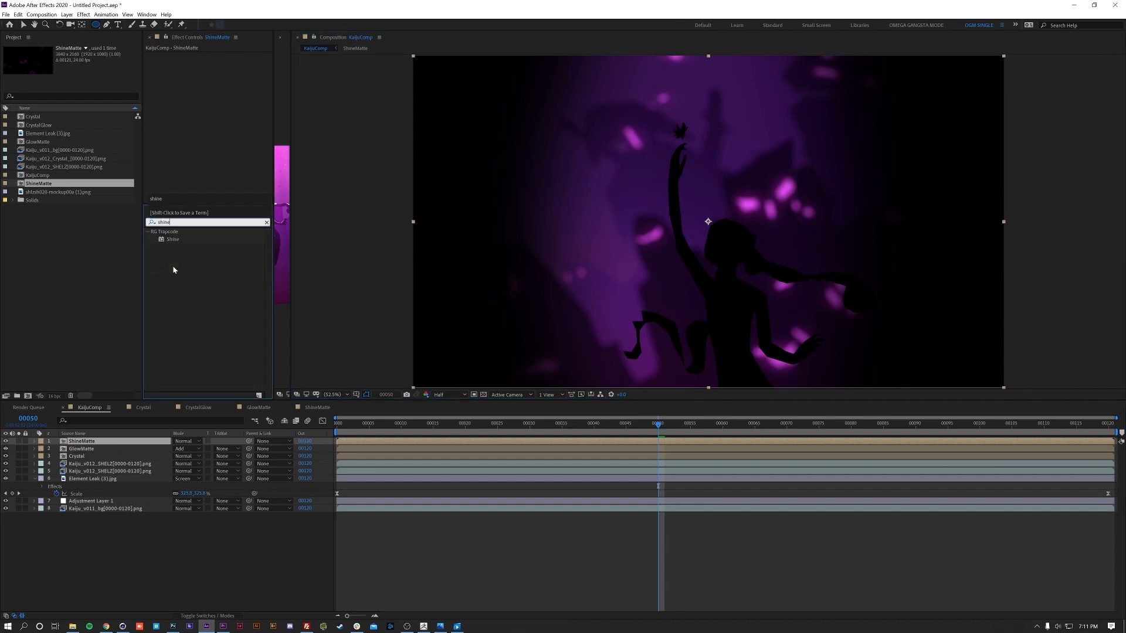
double_click(172, 239)
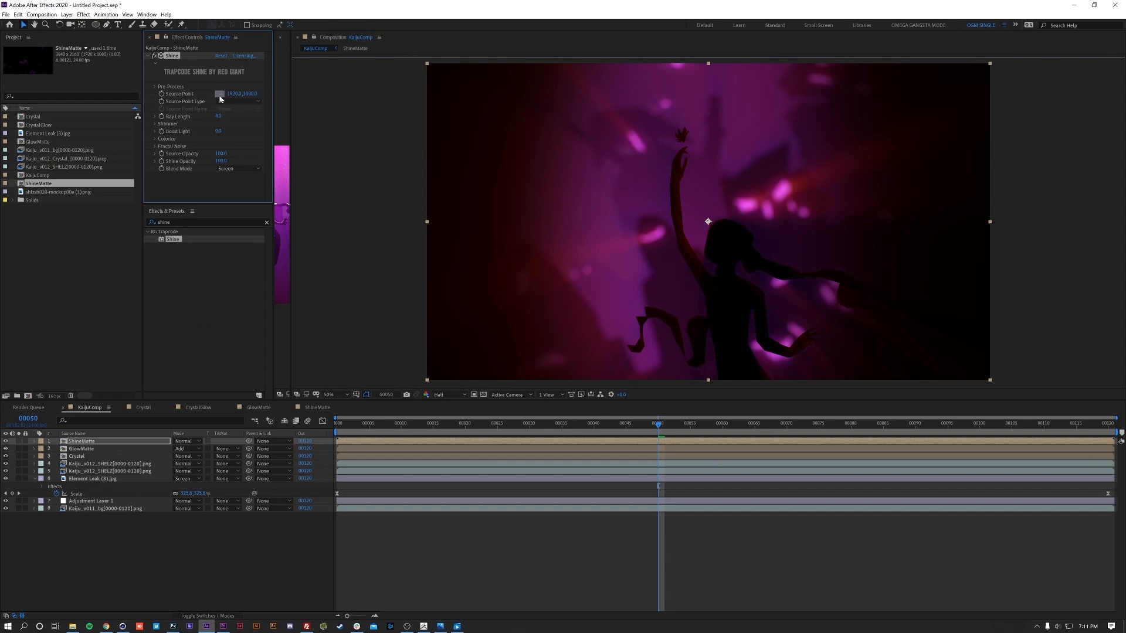
- Move the Shine source point to the horizontal centre, well above the frame, so the rays stream downward
left_click(680, 177)
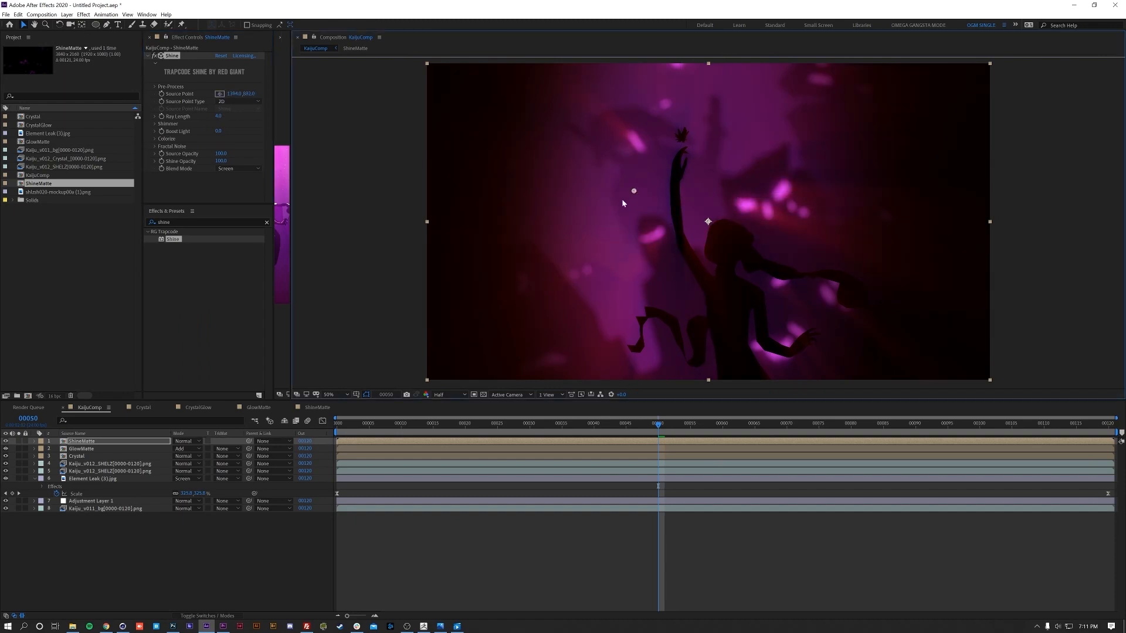
left_click(603, 289)
left_click_drag(601, 339, 605, 340)
mouse_move(696, 356)
left_mouse_down()
mouse_move(710, 368)
mouse_move(854, 346)
mouse_move(821, 361)
mouse_move(698, 335)
mouse_move(659, 279)
mouse_move(704, 235)
mouse_move(763, 258)
mouse_move(724, 170)
mouse_move(710, 203)
mouse_move(709, 124)
mouse_move(709, 143)
left_mouse_up()
key("comma")
key("comma")
key("comma")
key("comma")
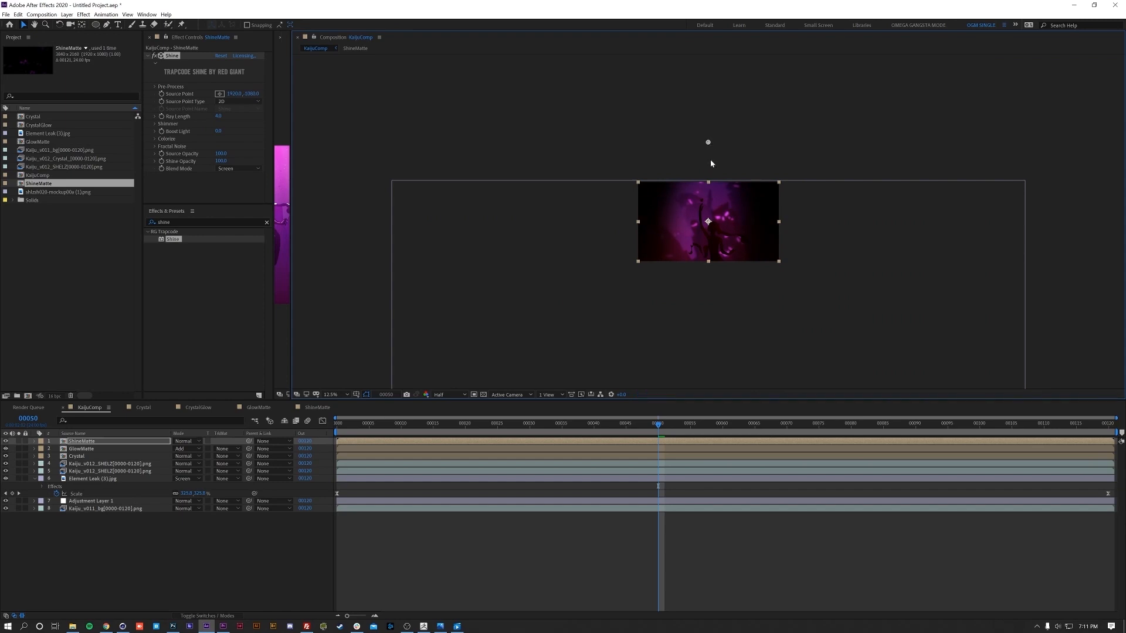
key("period")
key("period")
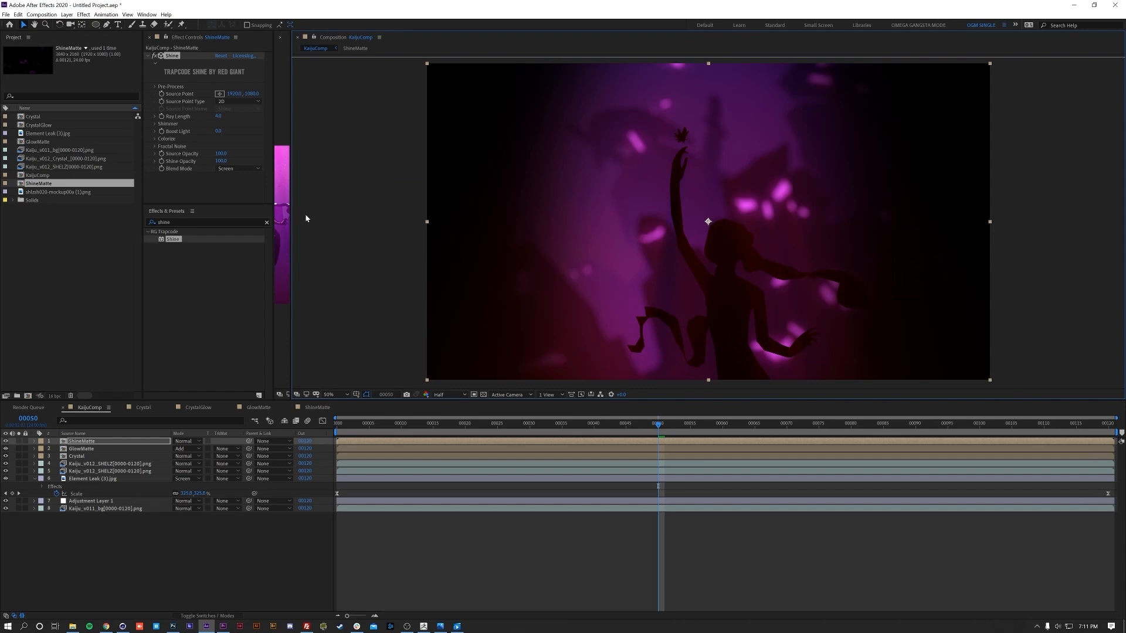
- Set Shine's Colorize option to None so the rays keep the matte's own purple colours
left_click(155, 139)
left_click(236, 147)
left_click(235, 150)
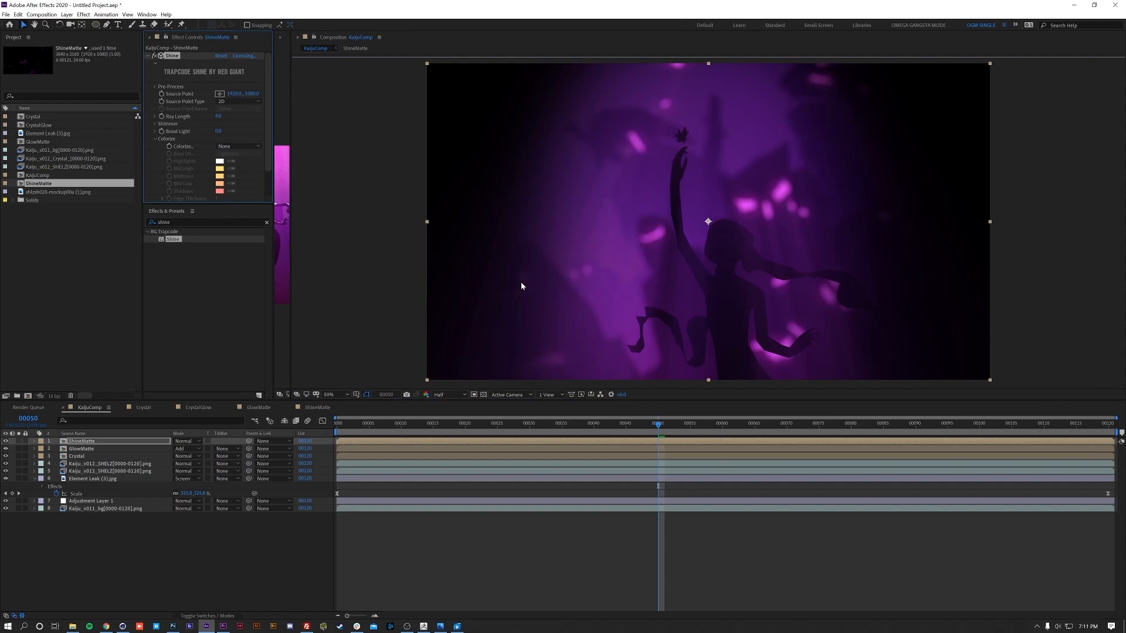
- Raise Shine's Boost Light slightly and shorten the Ray Length to 2.4
left_click_drag(274, 175, 294, 176)
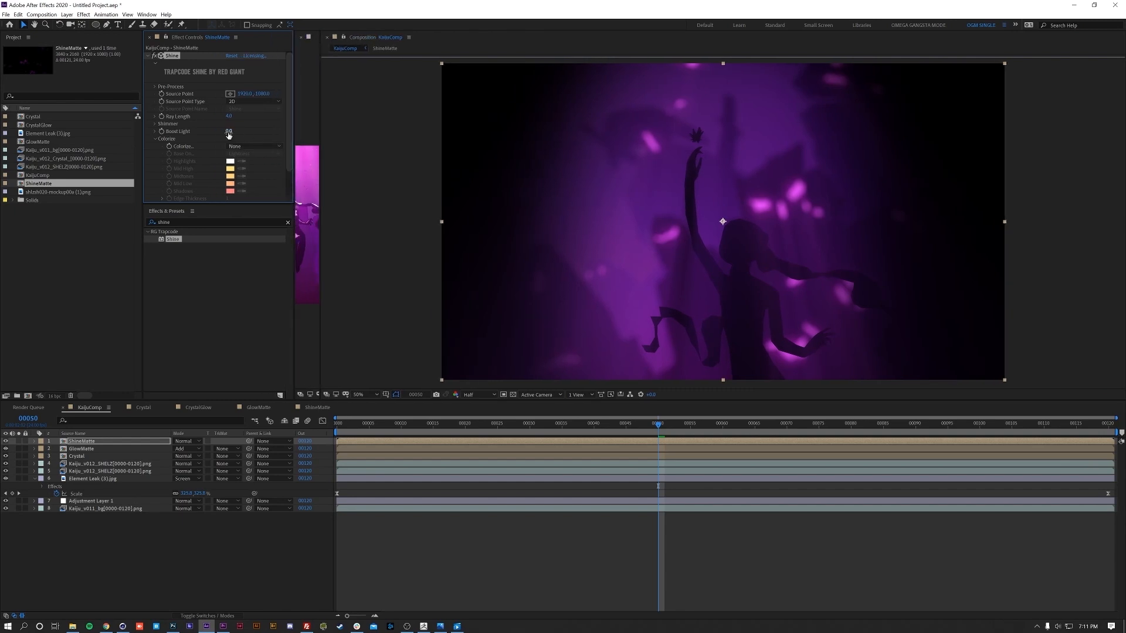
left_click_drag(228, 134, 256, 135)
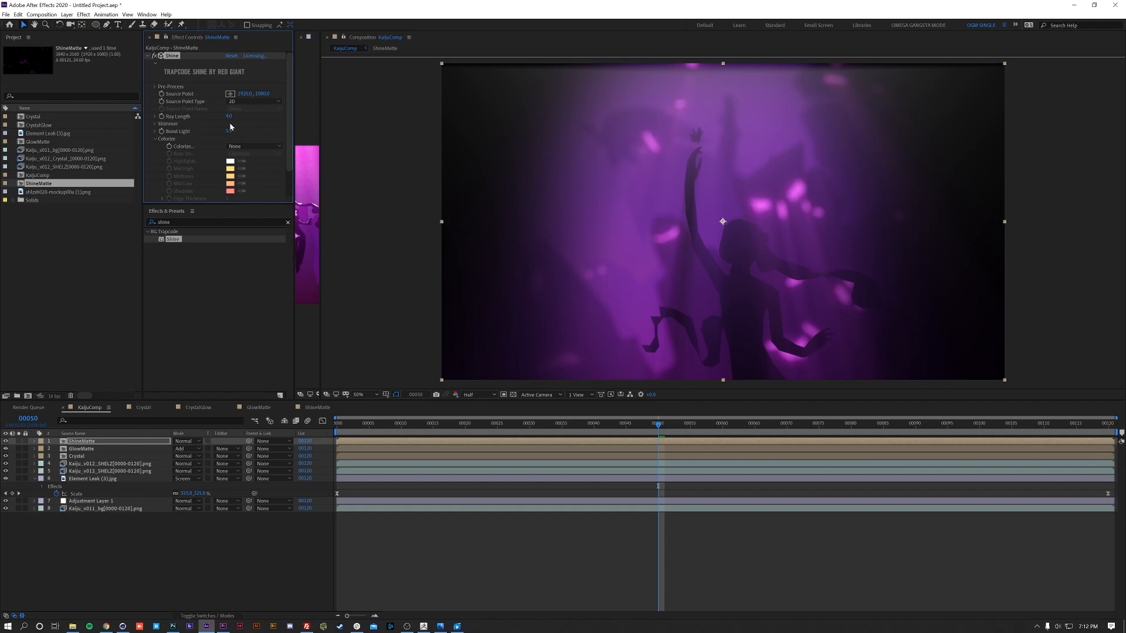
left_click_drag(228, 116, 225, 120)
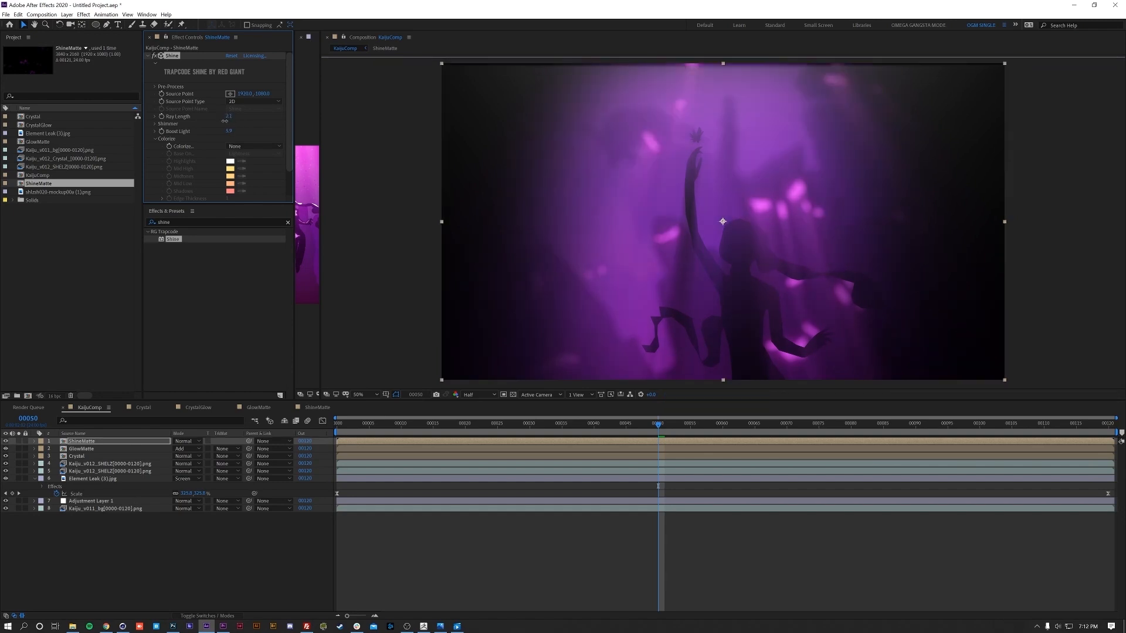
left_click_drag(225, 121, 228, 121)
left_click_drag(231, 133, 219, 134)
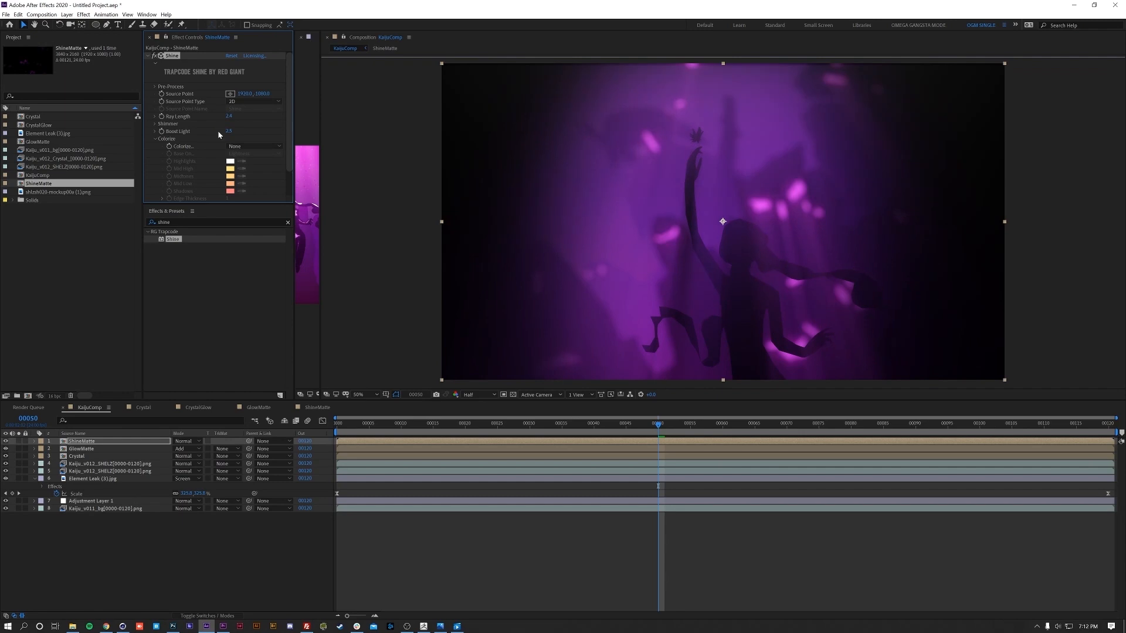
- Go to frame 120 and set Shine's Source Opacity to 0 so only the rays are rendered
left_click(862, 367)
key("End")
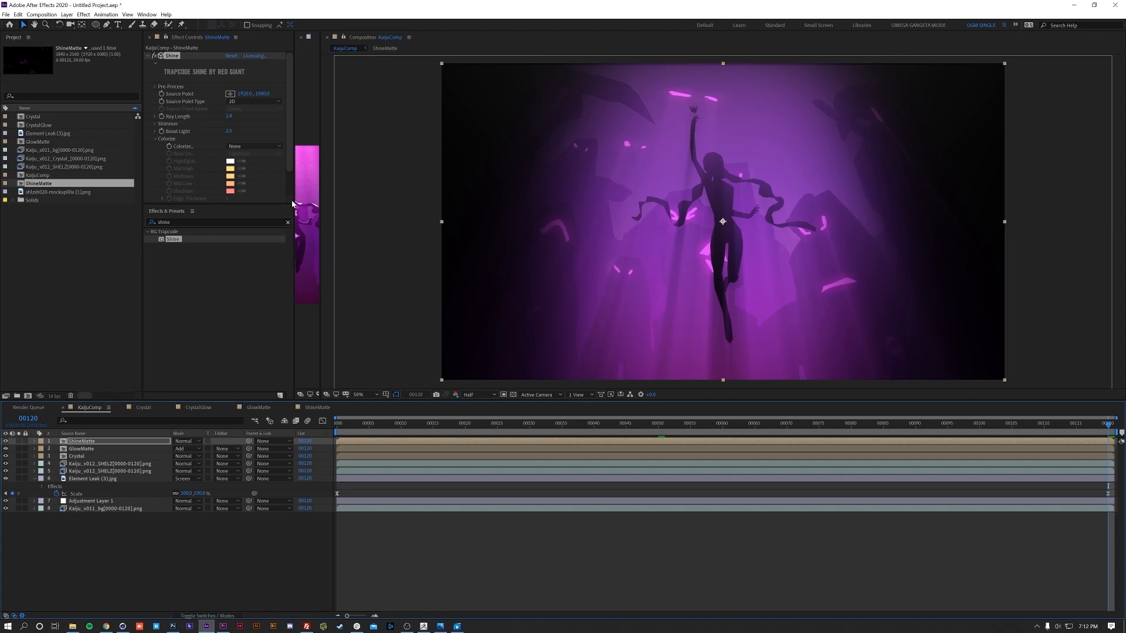
left_click_drag(272, 205, 279, 273)
left_click(232, 214)
type("6")
key("Return")
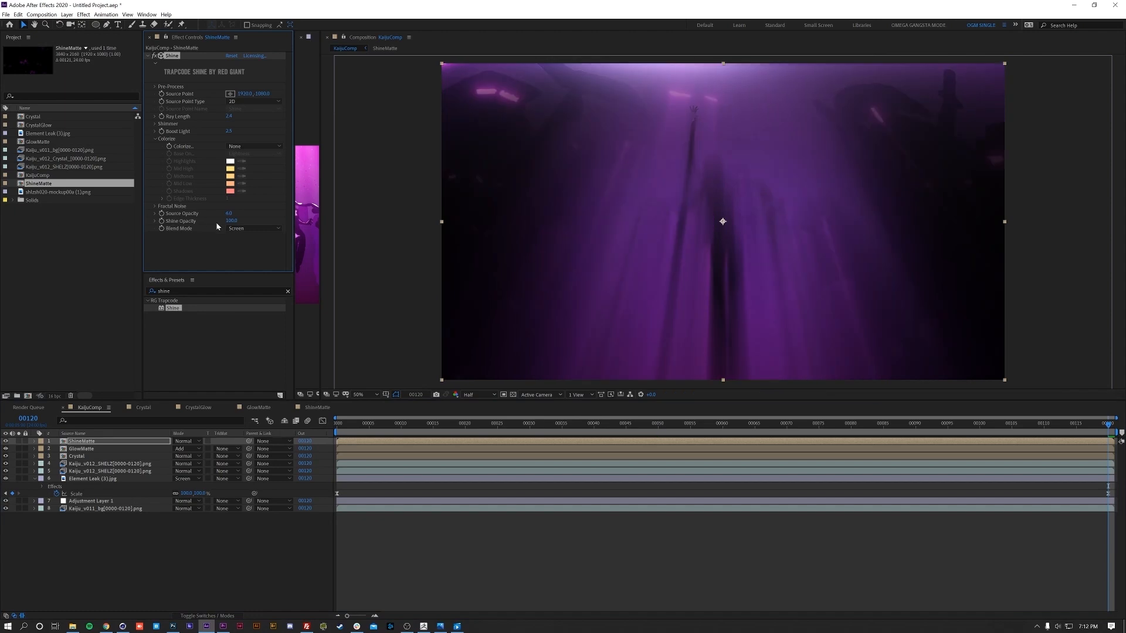
left_click_drag(229, 213, 219, 214)
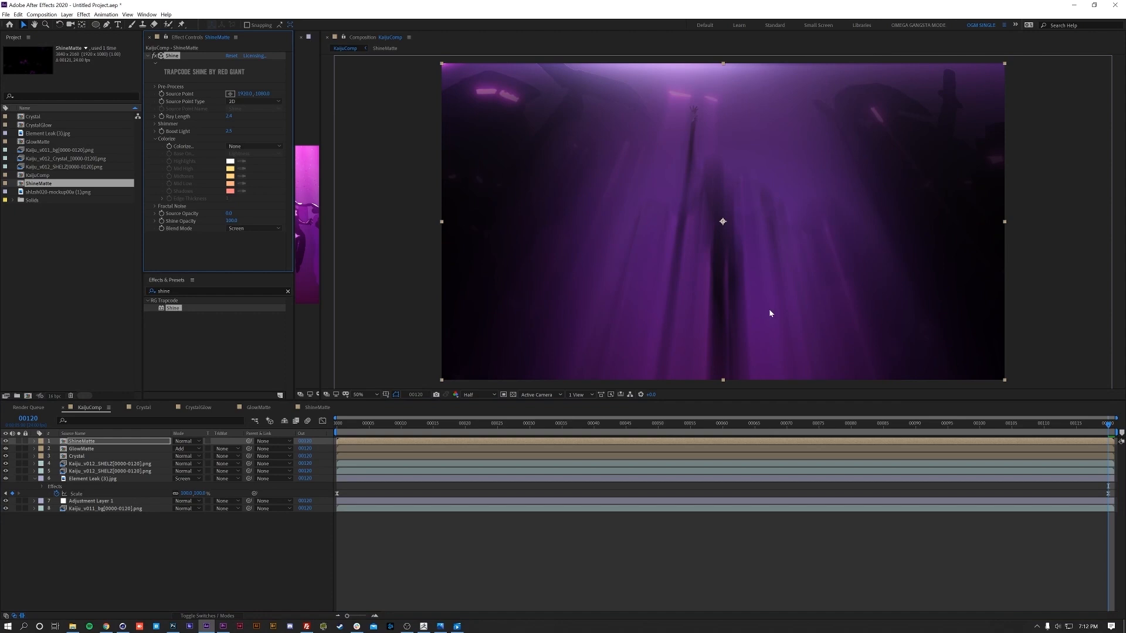
- Set the ShineMatte layer's blending mode to Add and compare the image with the layer hidden and shown
left_click(183, 442)
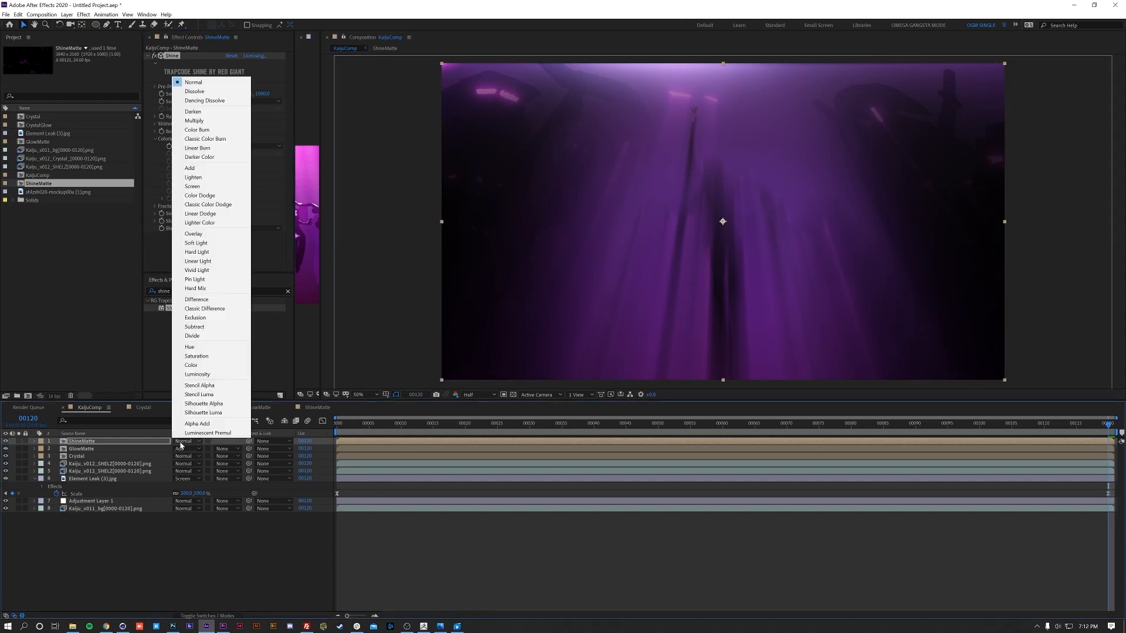
left_click(221, 171)
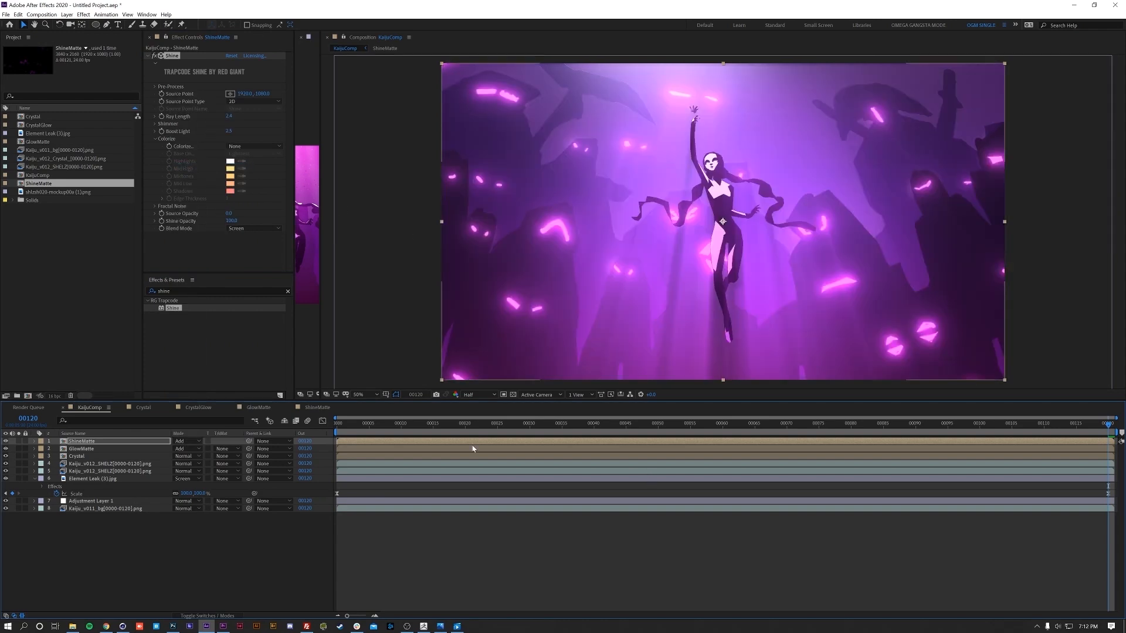
left_click(6, 441)
left_click(6, 441)
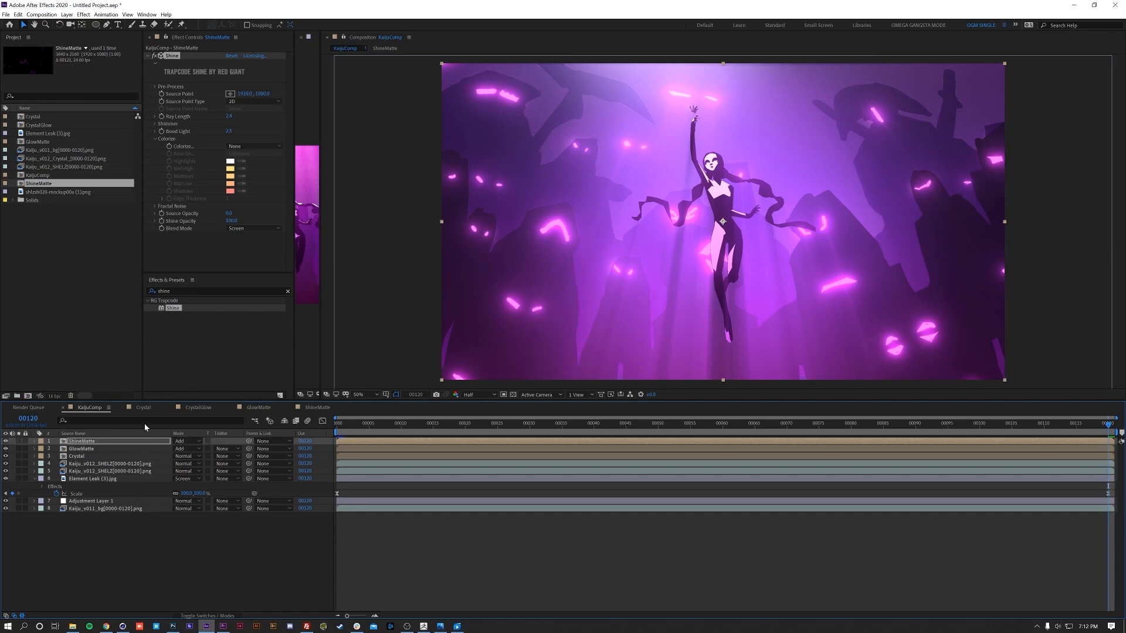
- In ShineMatte, contract the black solid's mask further, extend the ellipse's top upward, and readjust its feather and expansion
double_click(144, 443)
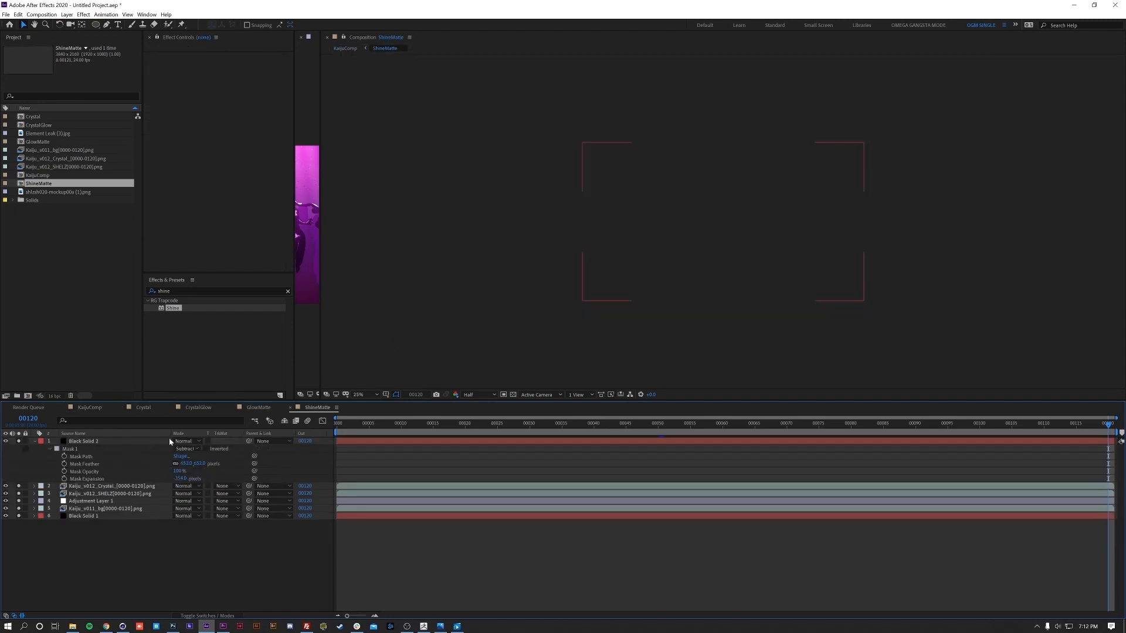
left_click(635, 443)
left_click_drag(181, 479, 18, 483)
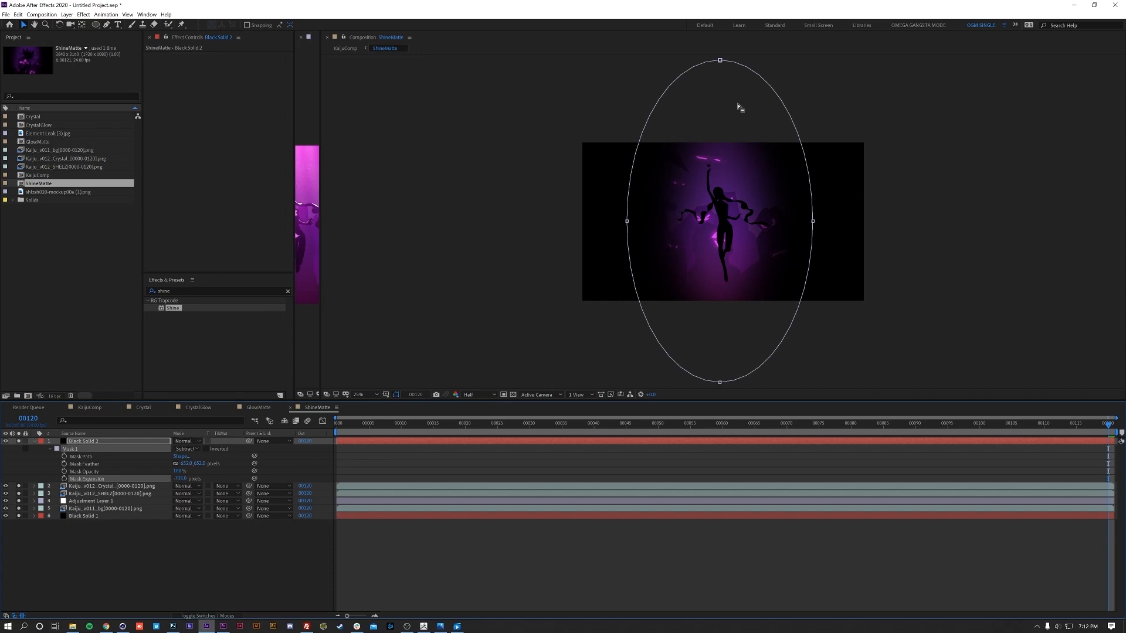
left_click_drag(720, 60, 733, 4)
mouse_move(194, 464)
left_mouse_down()
mouse_move(153, 471)
mouse_move(180, 479)
left_mouse_up()
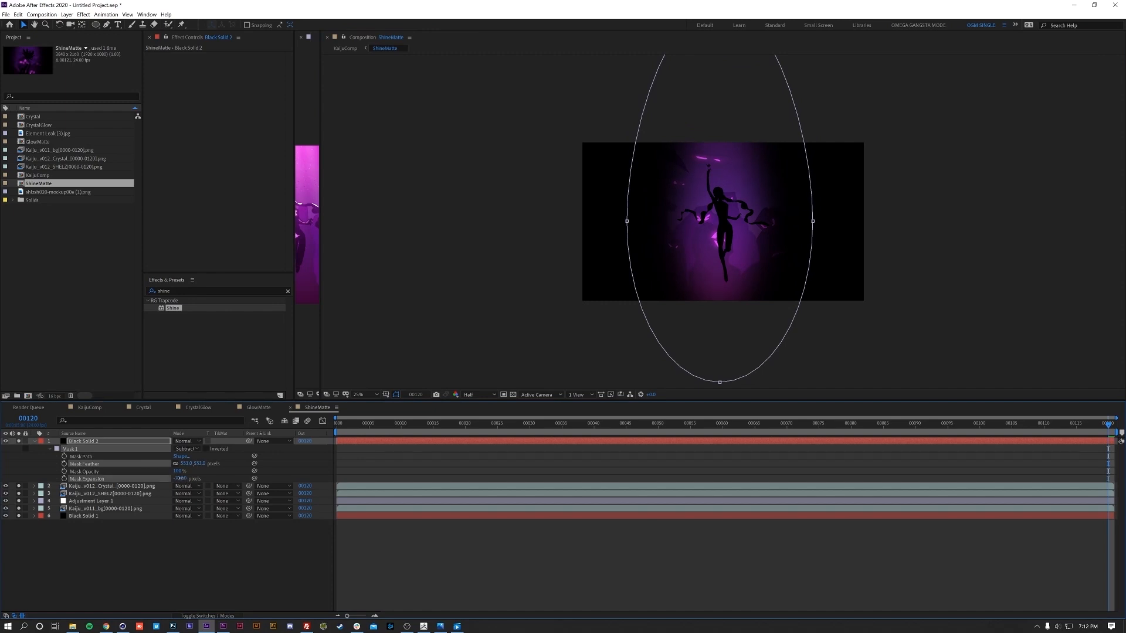
key("Tab")
left_click(737, 567)
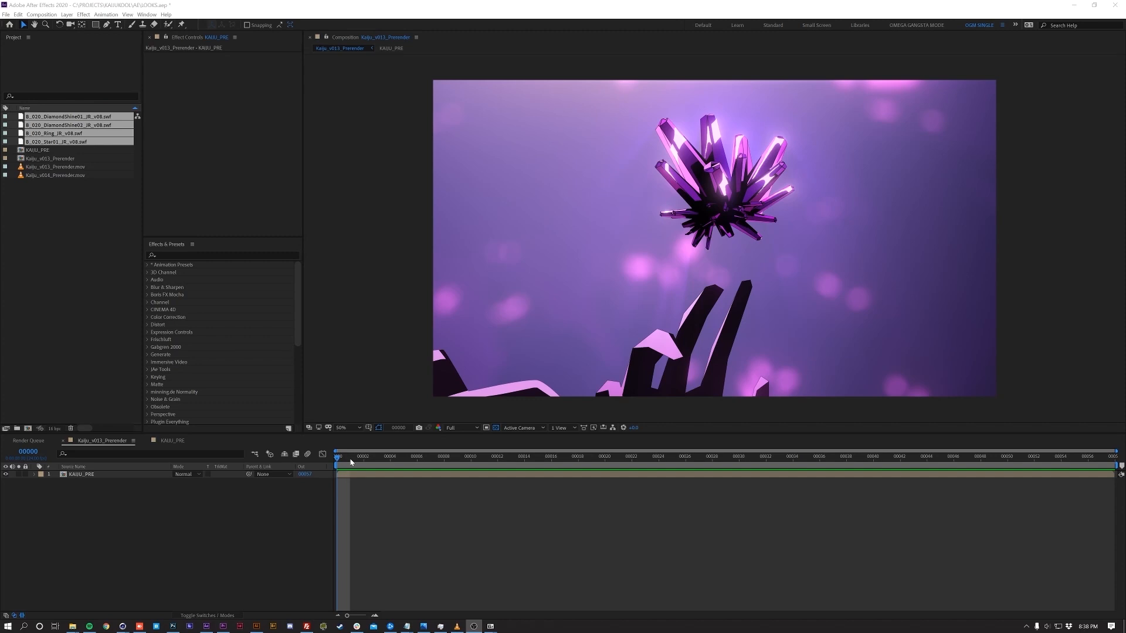
- Play back the Kaiju_v013_Prerender composition from near its start to review the rendered shot
left_click(351, 463)
key("space")
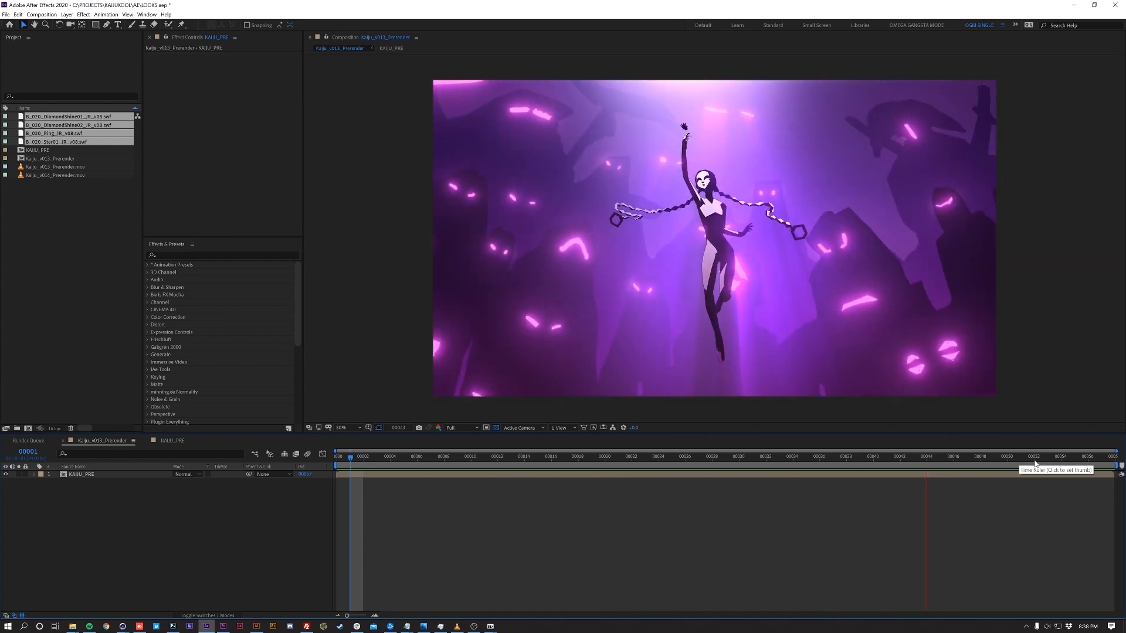
key("space")
- Apply the Magic Bullet Looks effect to the KAIJU_PRE layer and open its look editor
left_click(227, 255)
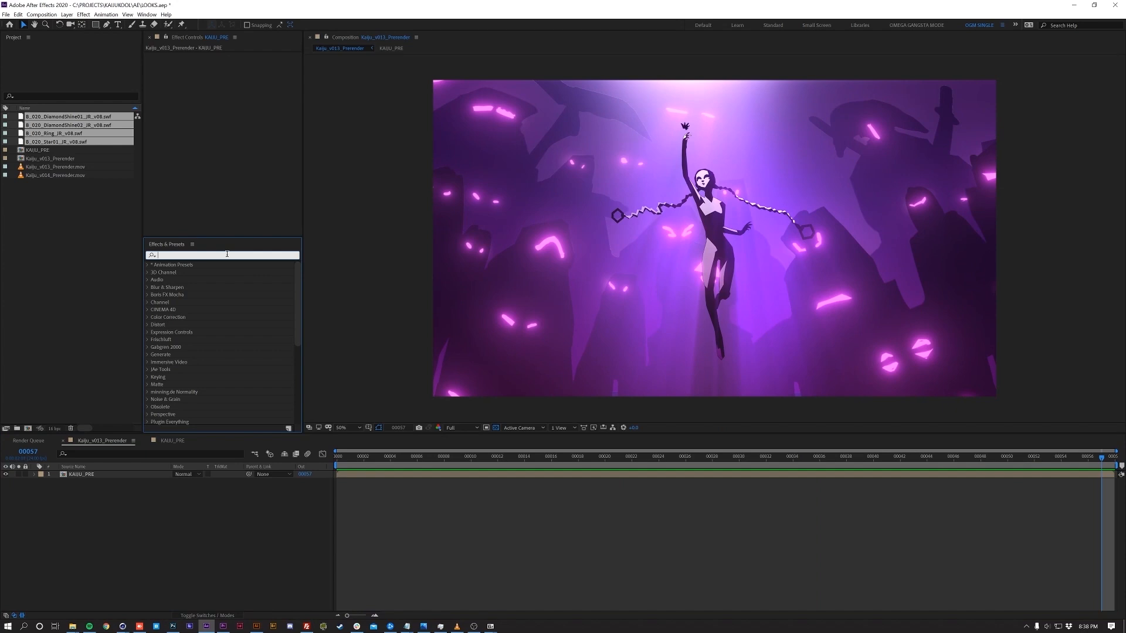
type("looks")
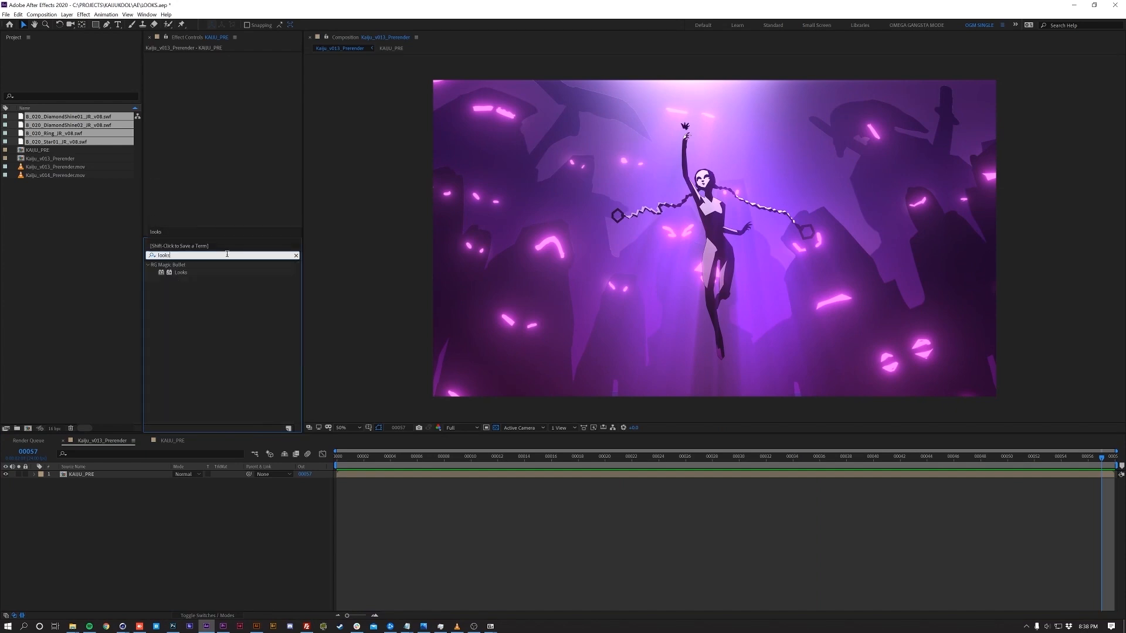
left_click(182, 273)
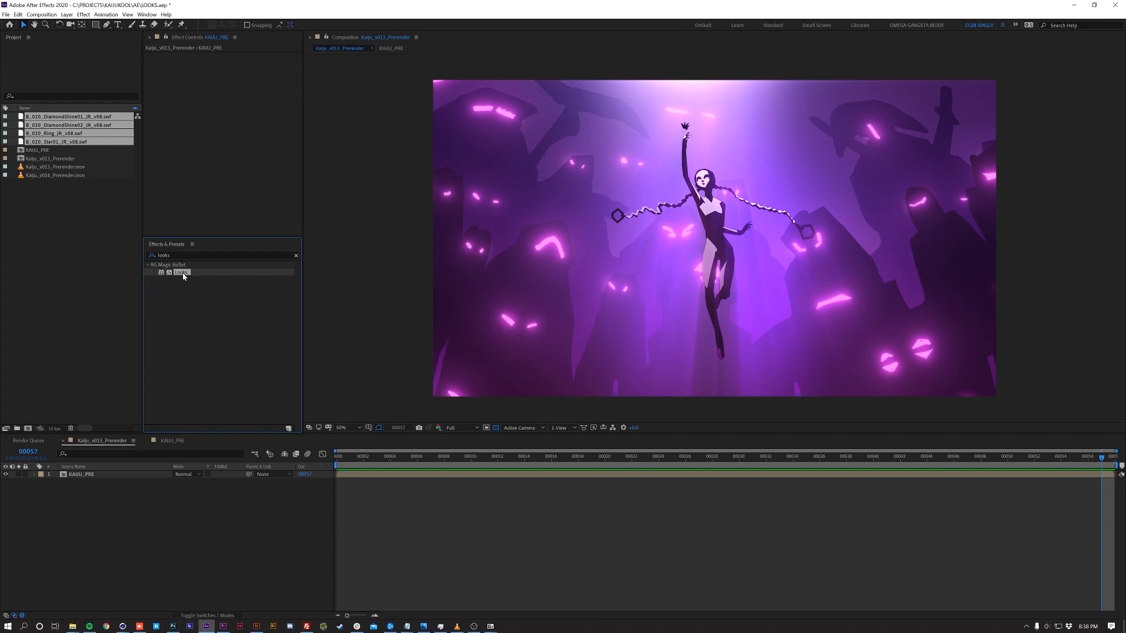
left_click(108, 474)
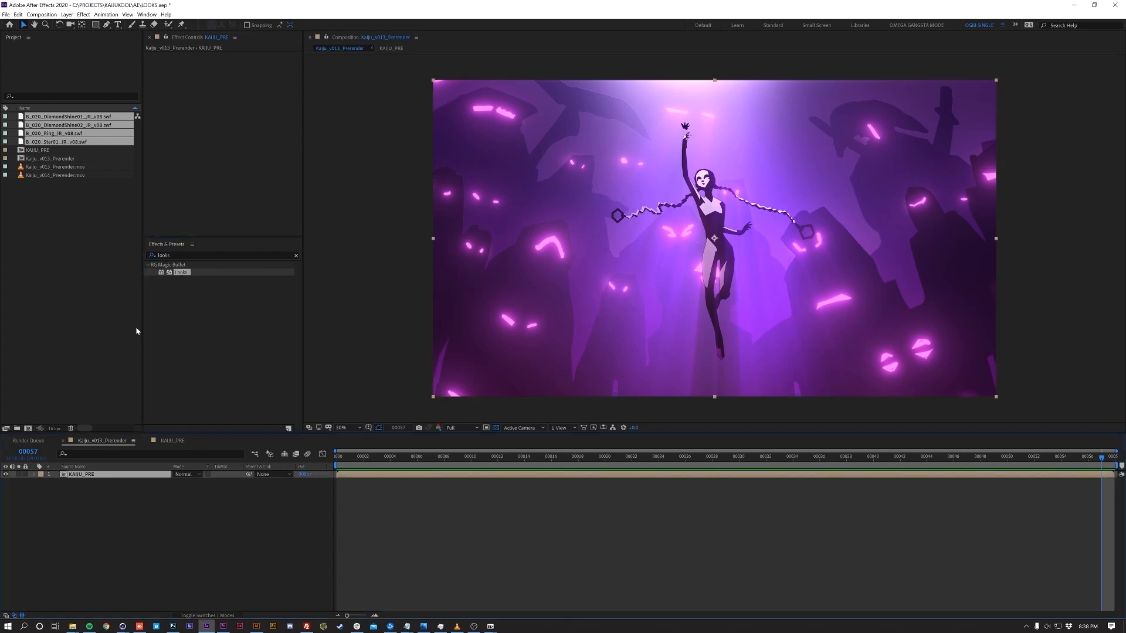
double_click(180, 273)
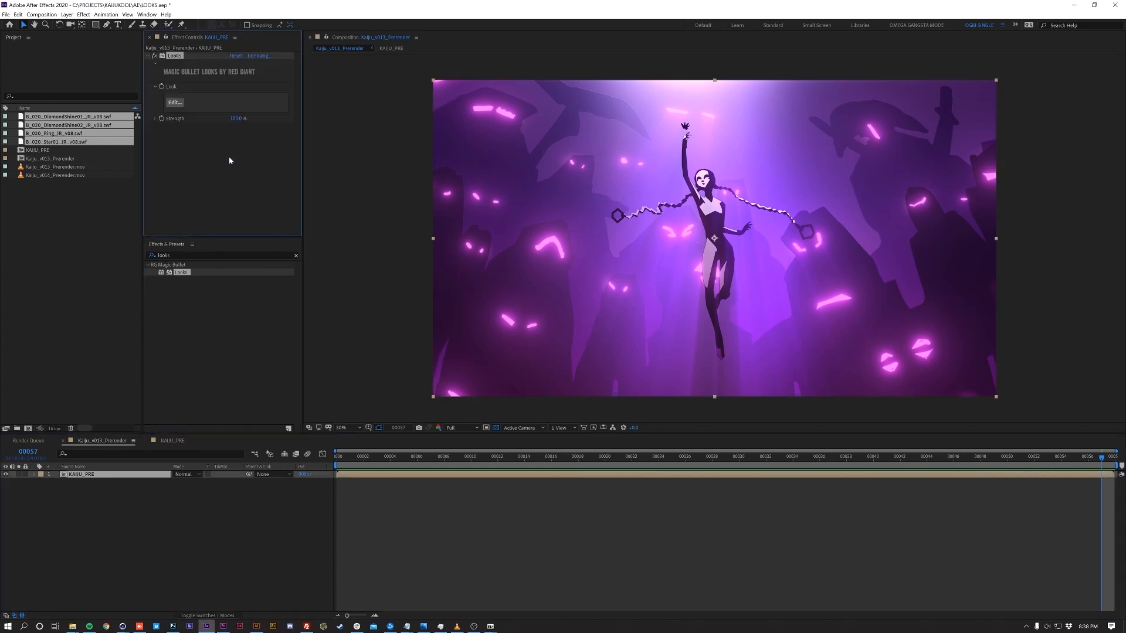
left_click(175, 104)
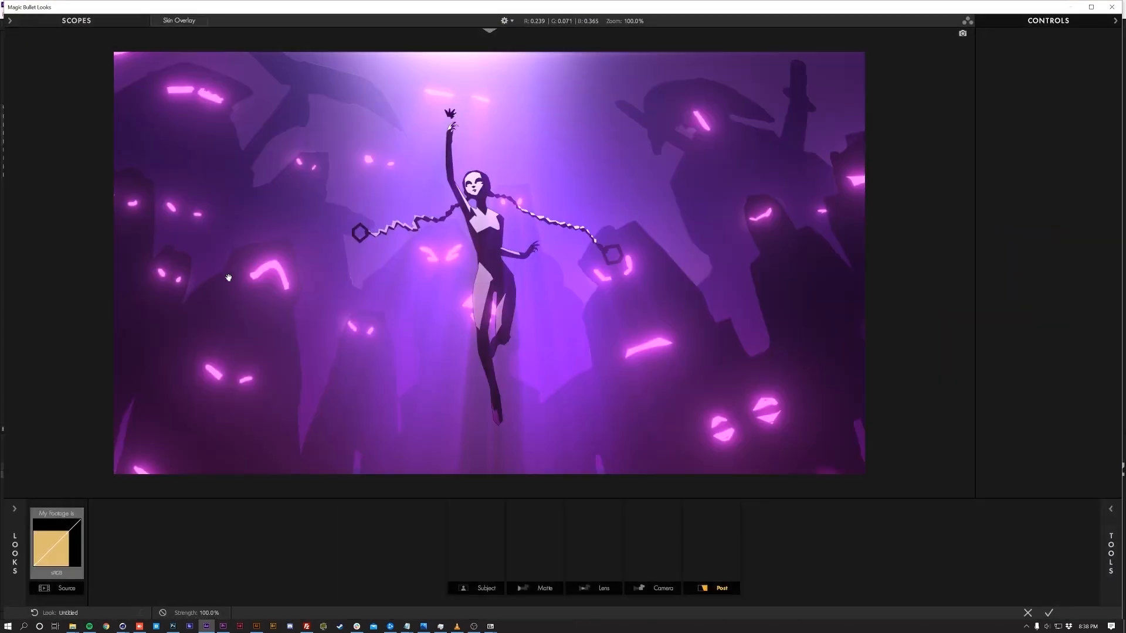
- Look through the grading tools available in the Post, Camera, Lens, Matte and Subject categories
left_click(1103, 562)
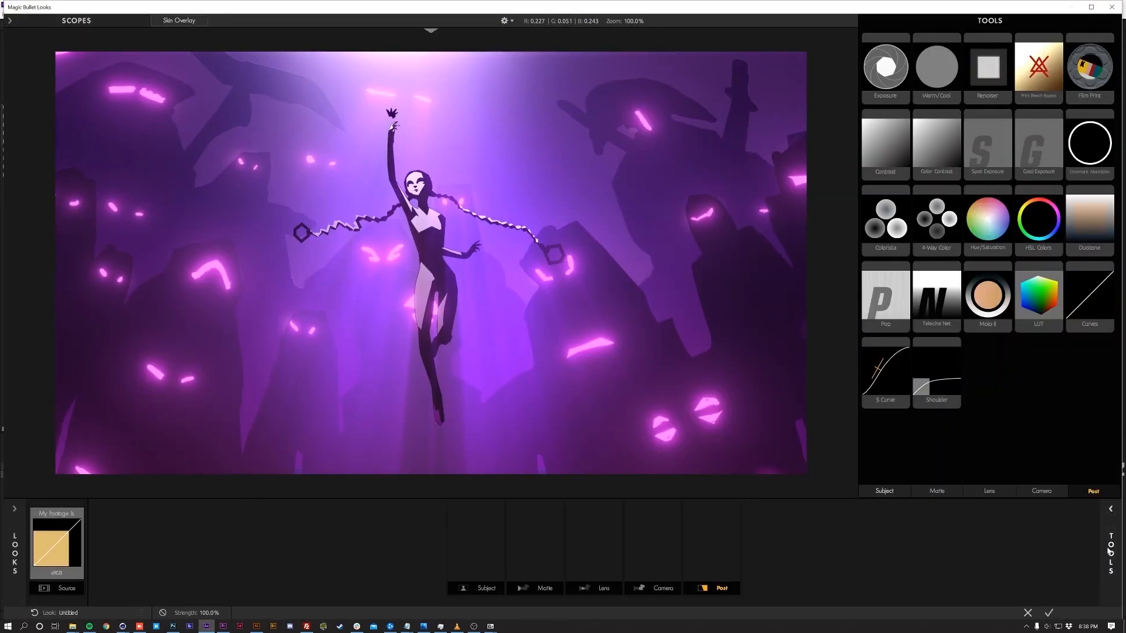
left_click(1044, 494)
left_click(995, 493)
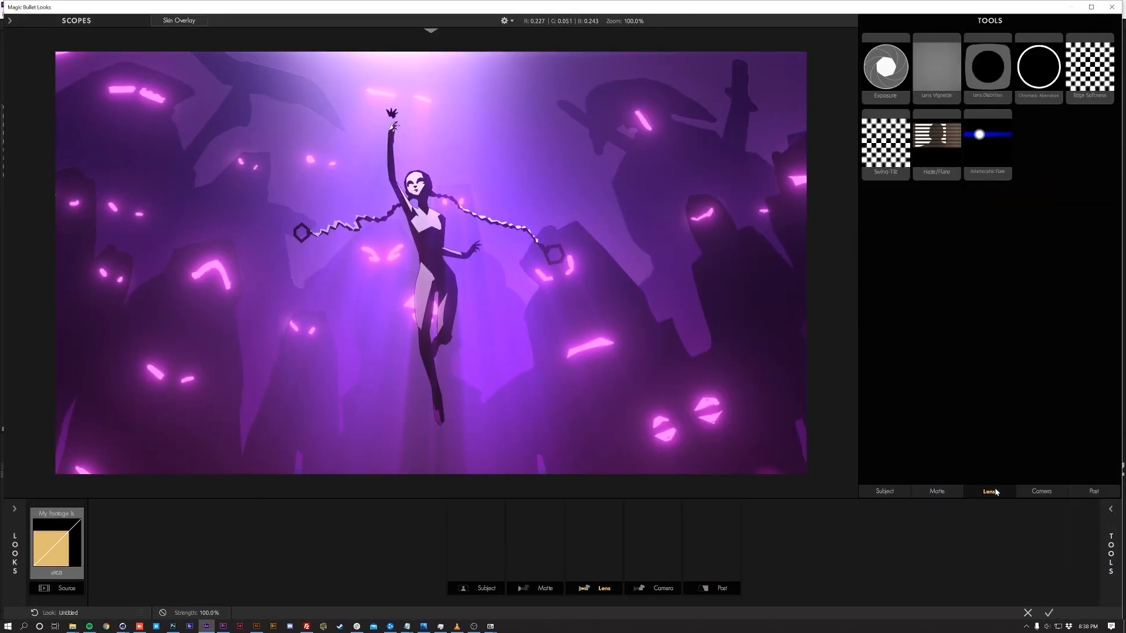
left_click(937, 491)
left_click(885, 492)
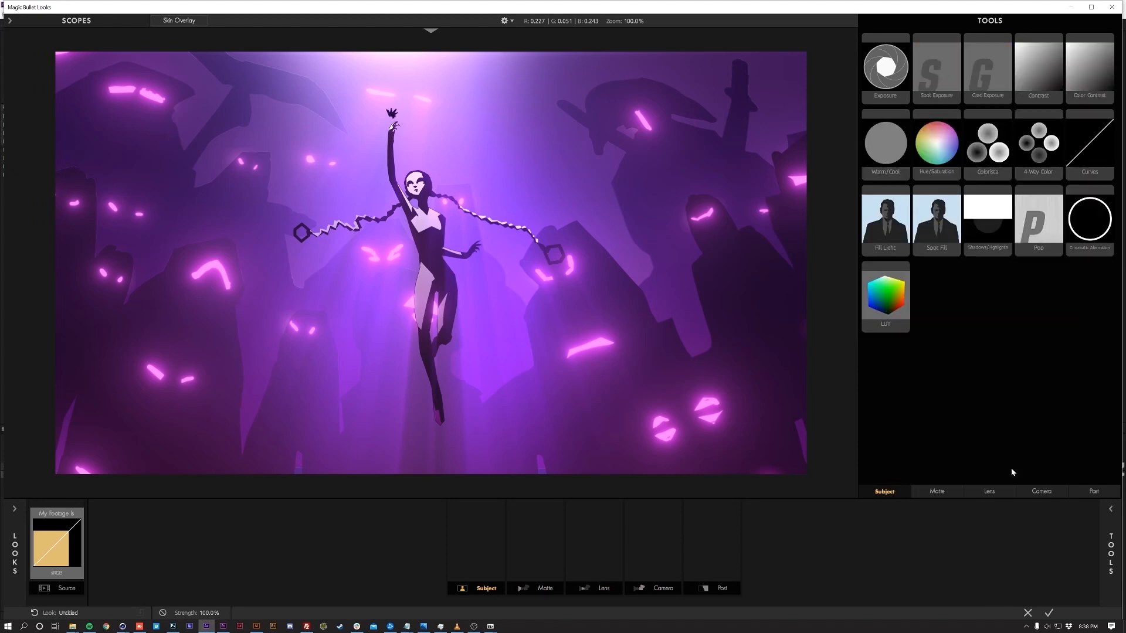
left_click(1107, 536)
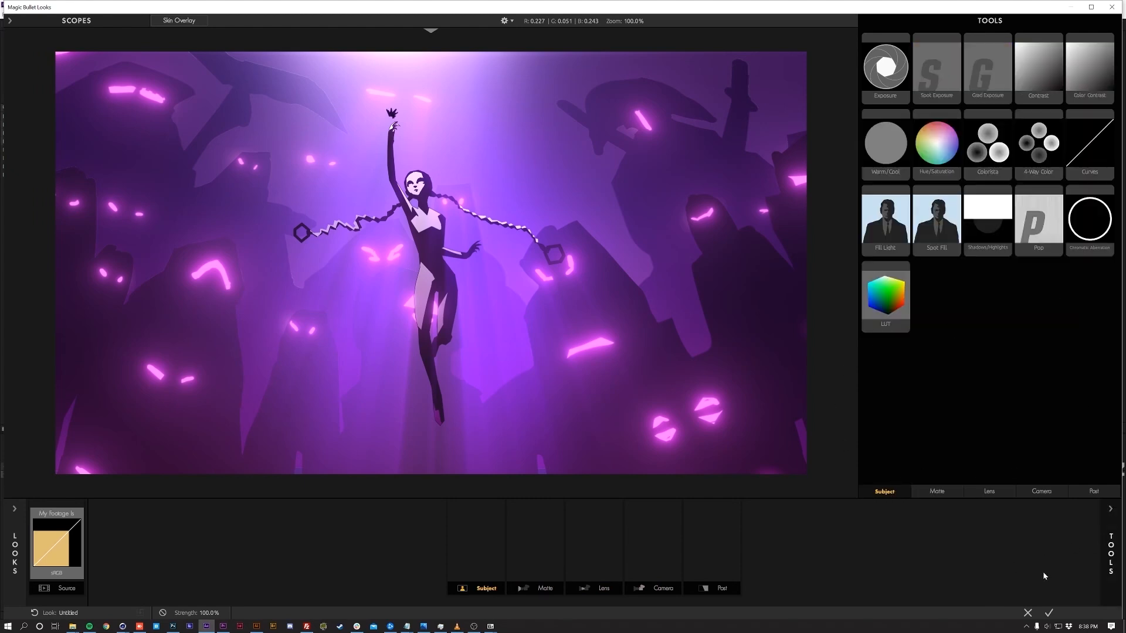
left_click(1110, 551)
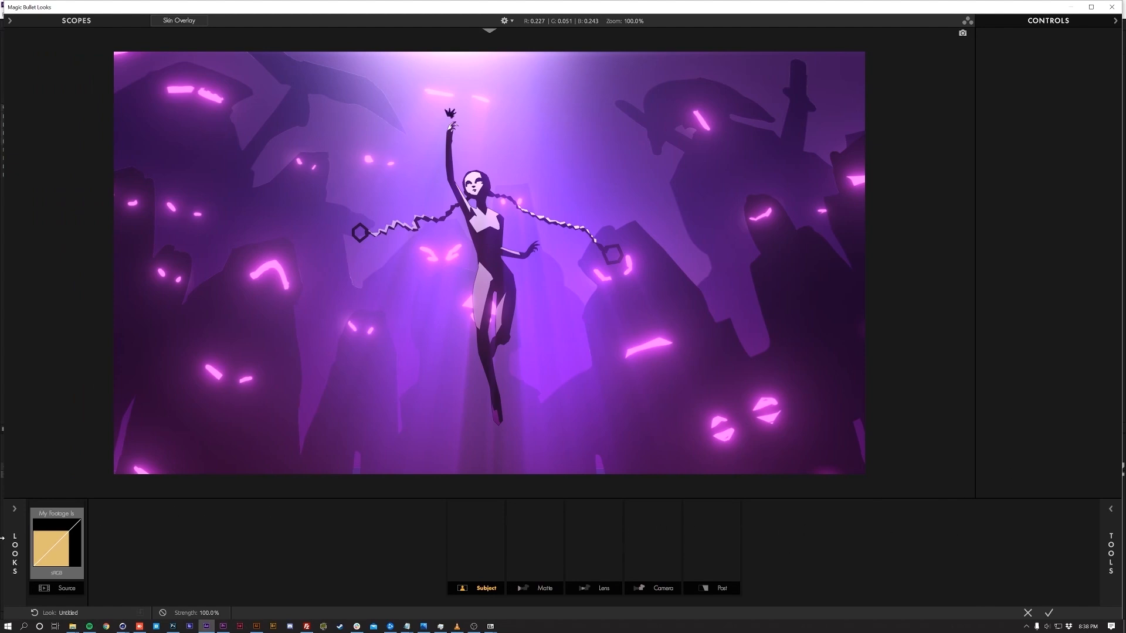
- Browse the preset looks in the Times and Places, Techniques, Replay, People and Neighborhood categories
left_click(17, 540)
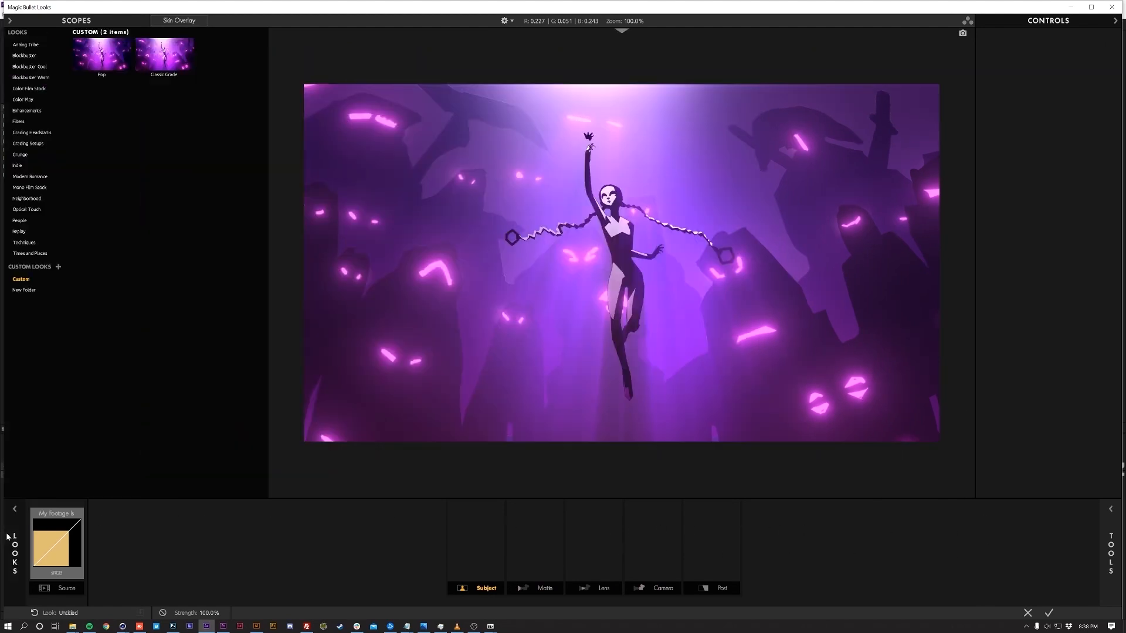
left_click(34, 255)
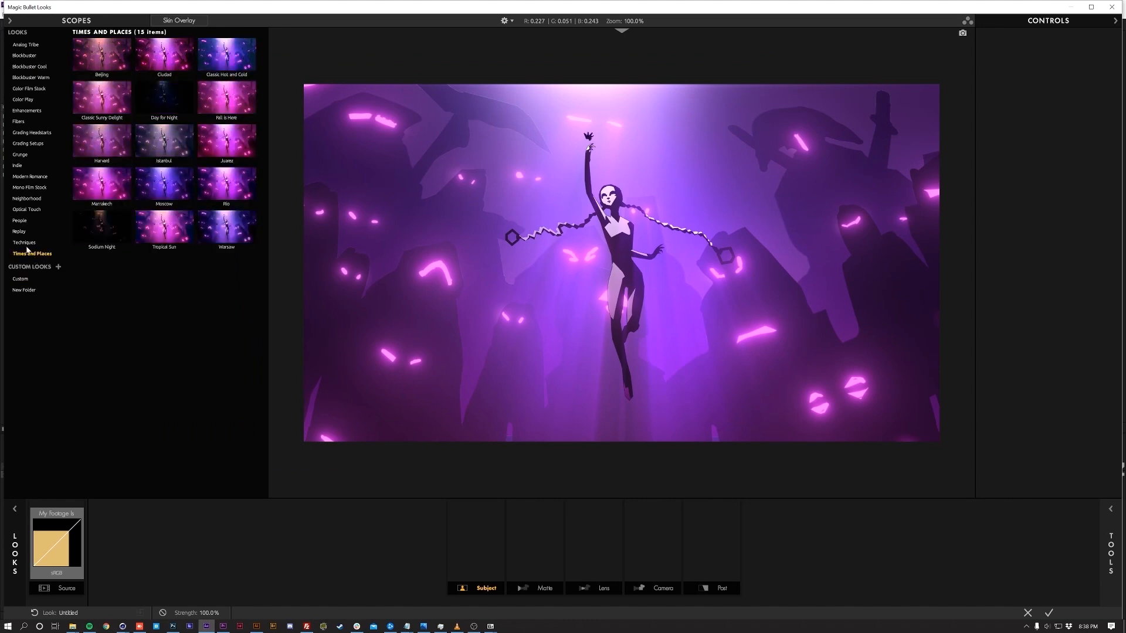
left_click(26, 243)
left_click(23, 232)
left_click(21, 221)
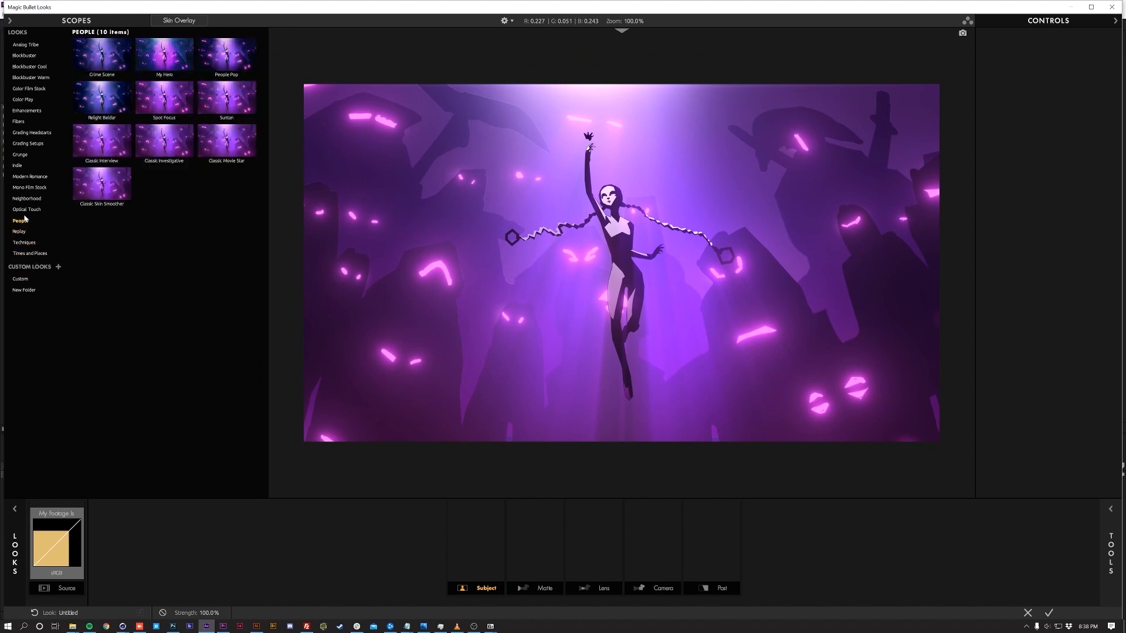
left_click(24, 199)
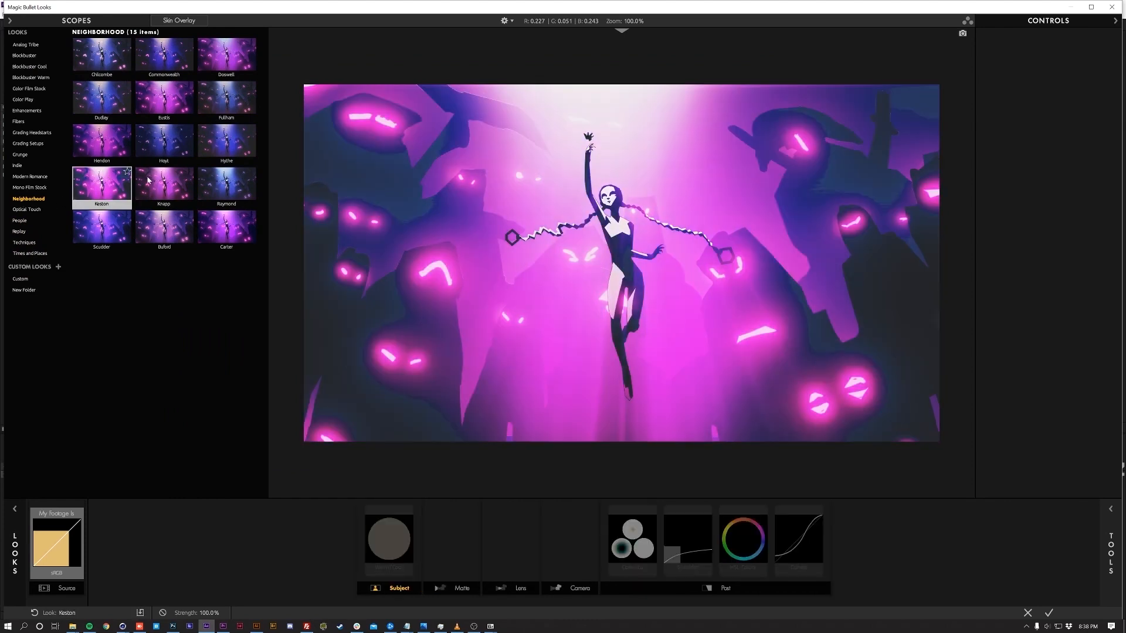
- Preview the Neighborhood looks Knapp, Buford and Carter and the Techniques looks Duotone Pushed, Big Duotone and Colorista Only
left_click(151, 186)
left_click(157, 219)
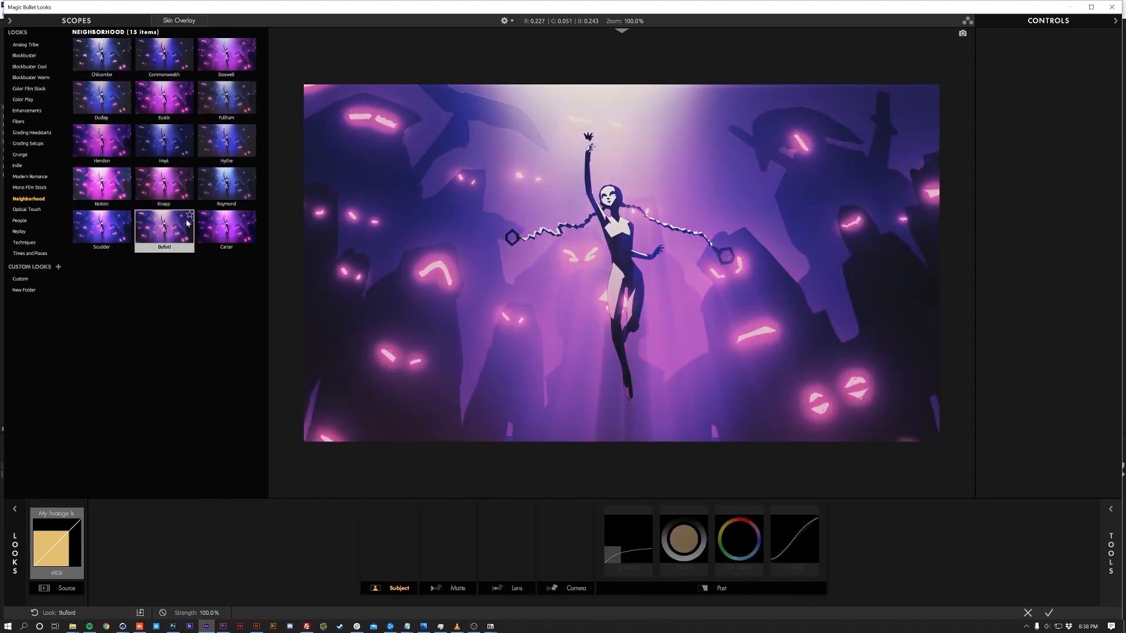
left_click(210, 225)
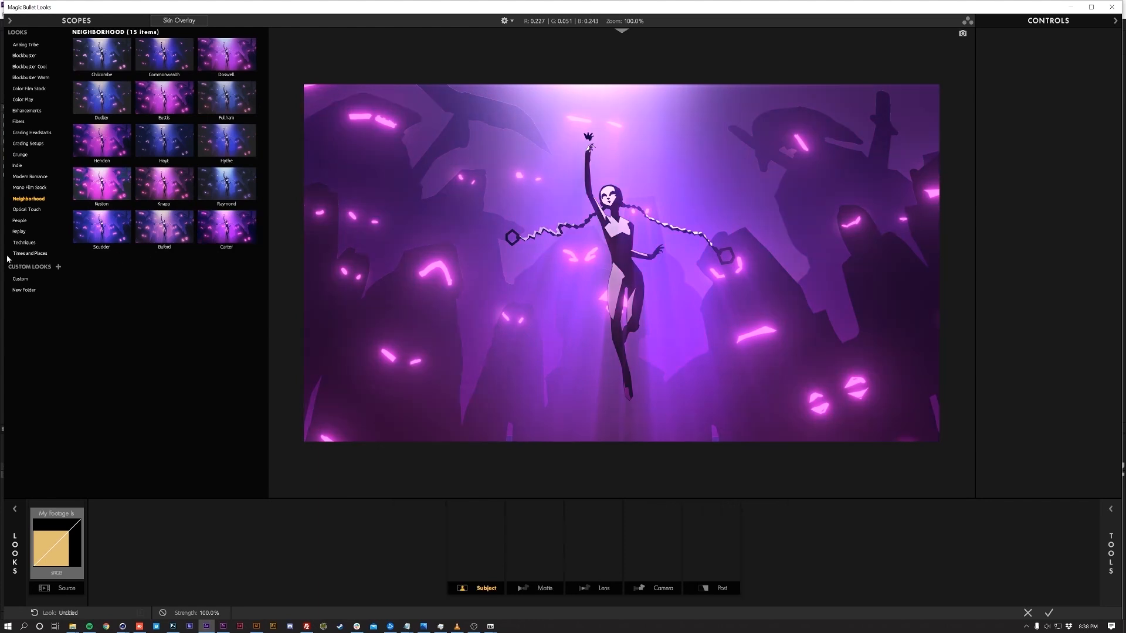
left_click(25, 243)
left_click(116, 147)
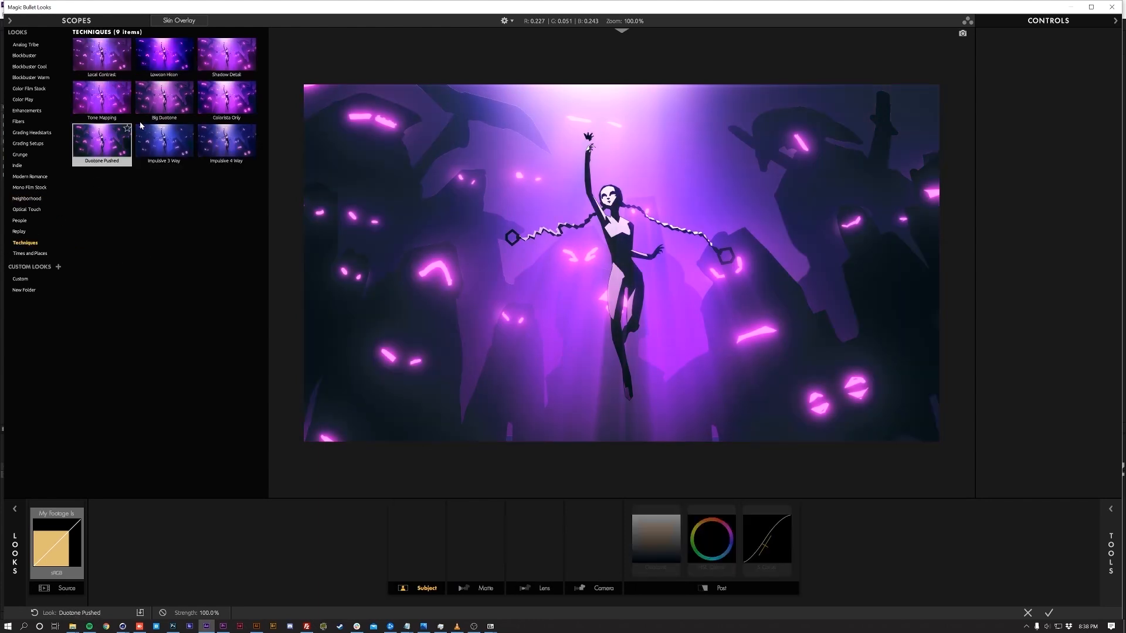
left_click(164, 101)
left_click(227, 113)
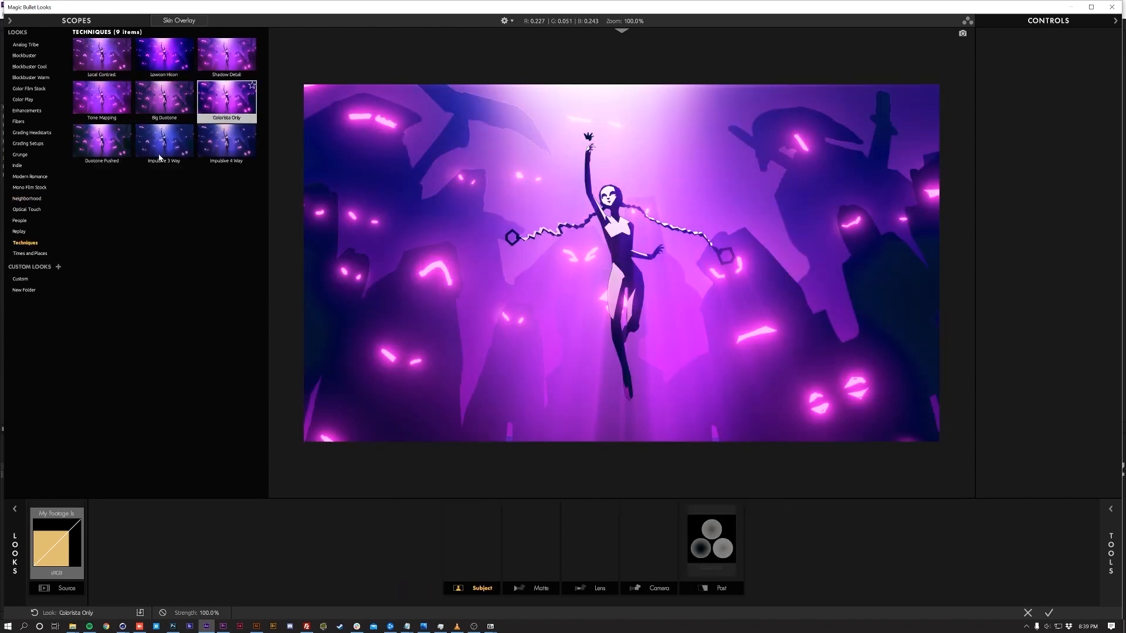
- Apply the Rio look from Times and Places, select its Diffusion tool and collapse the looks library
left_click(32, 253)
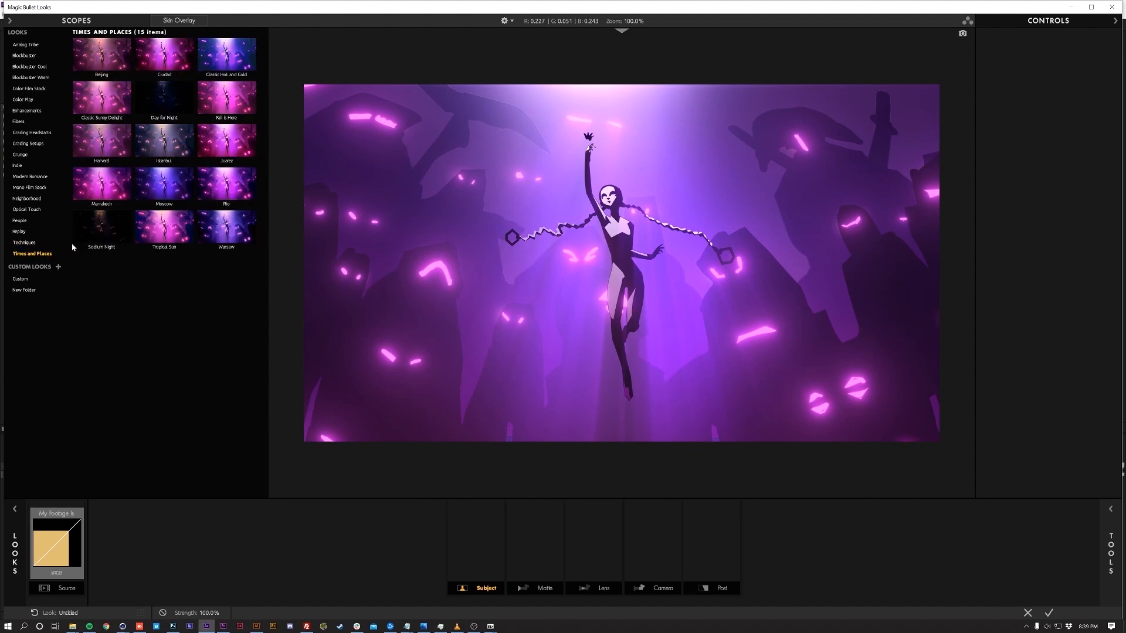
left_click(222, 189)
left_click(479, 538)
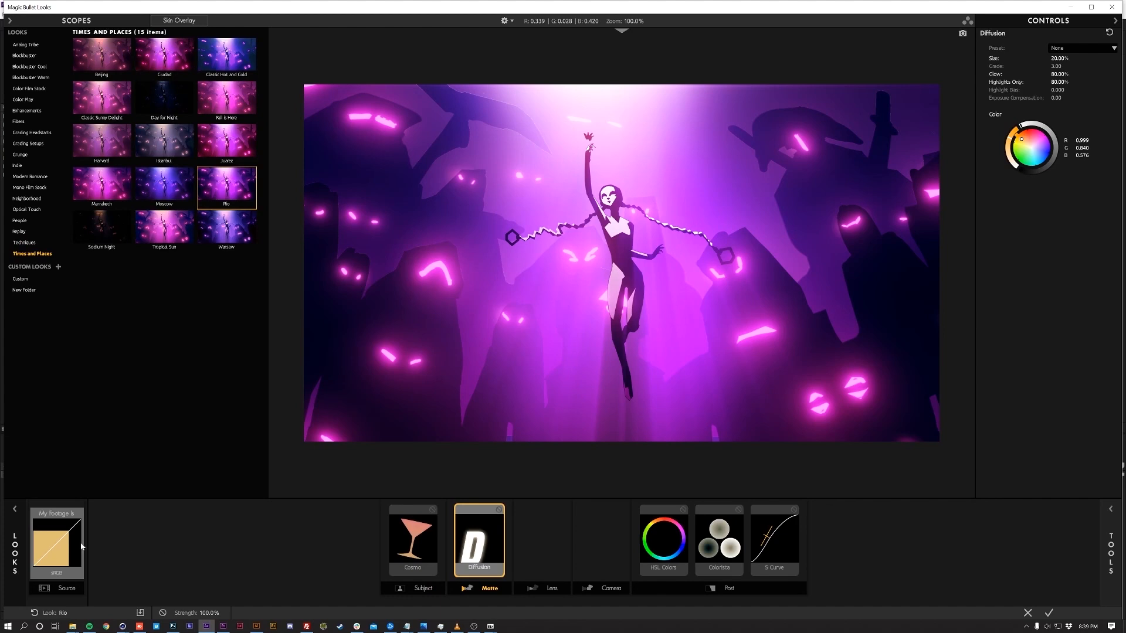
left_click(14, 539)
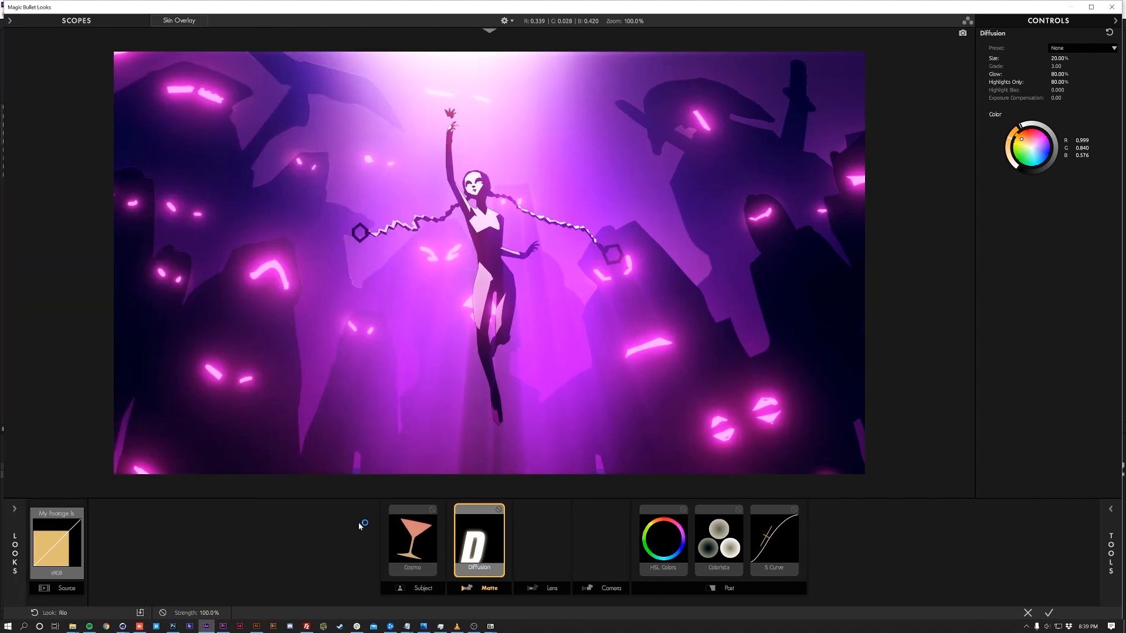
- Disable the Rio look's Cosmo, Diffusion, HSL Colors, Colorista and S Curve tools
left_click(433, 510)
left_click(498, 509)
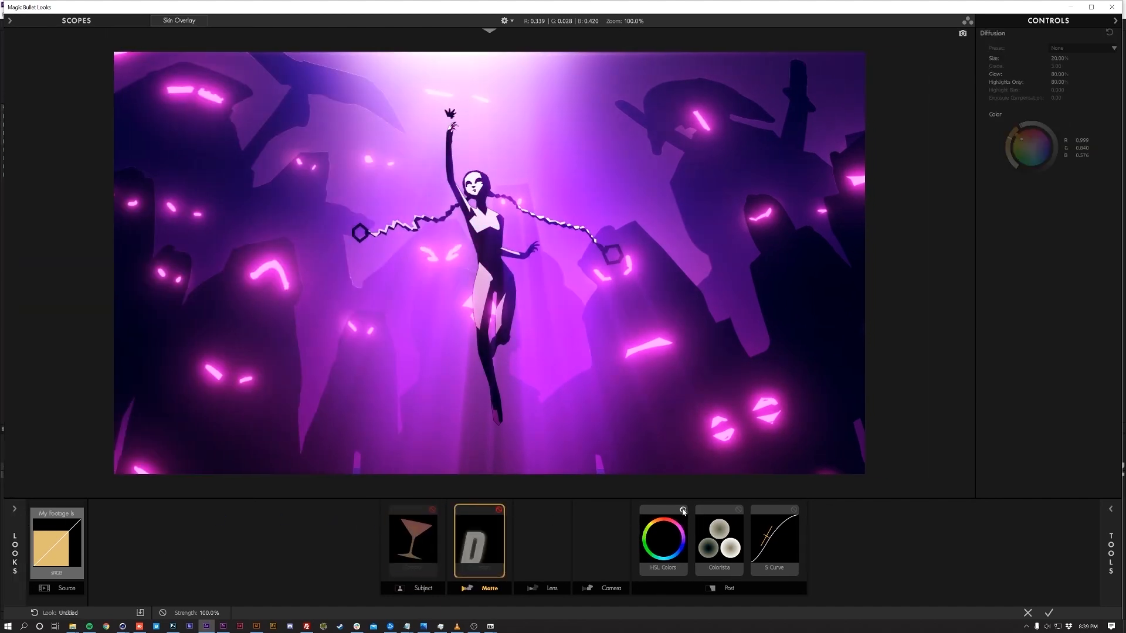
left_click(683, 510)
left_click(740, 511)
left_click(739, 510)
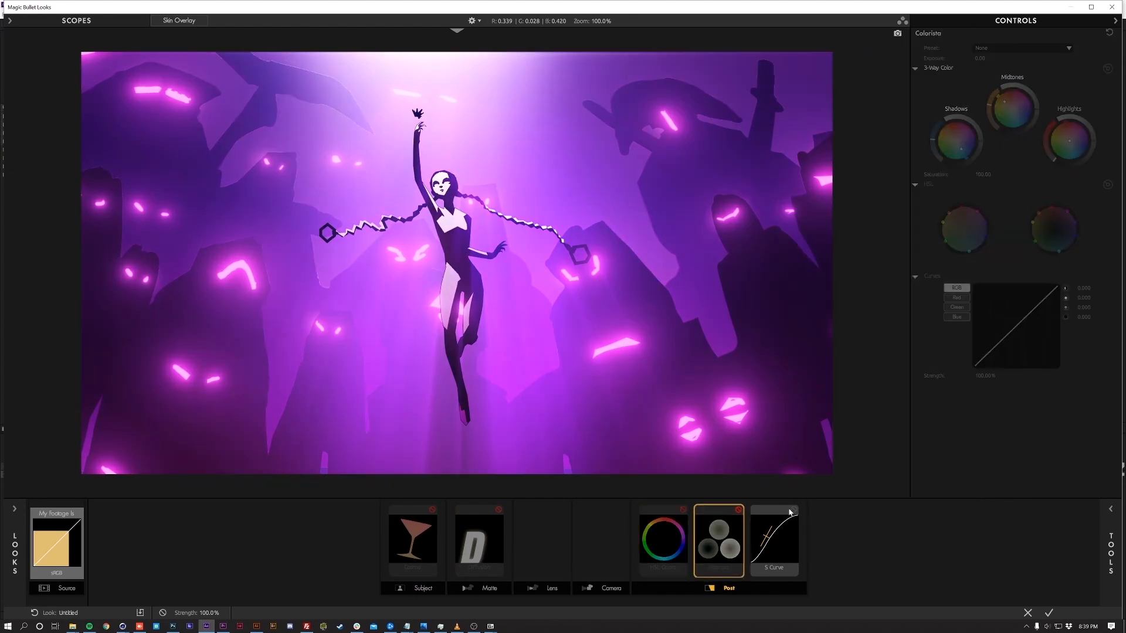
left_click(793, 510)
- Compare the image with Cosmo on and off, and delete the Cosmo tool from the look
left_click(434, 511)
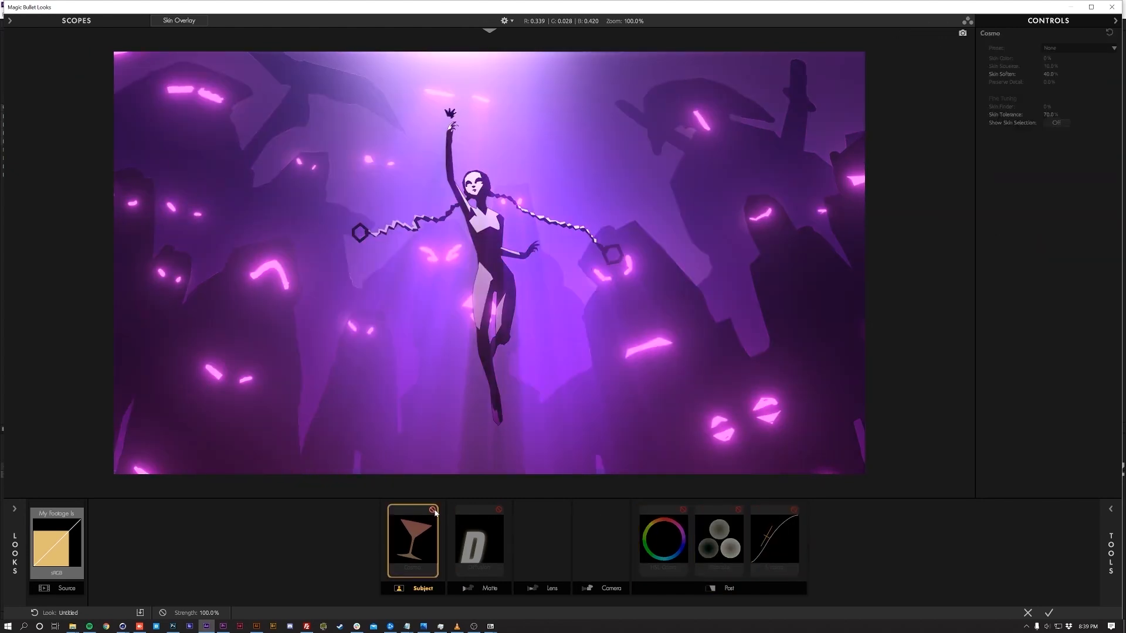
left_click(434, 510)
left_click(433, 511)
left_click(434, 510)
key("Delete")
- Re-enable Diffusion, set its Grade to 4.17 and Glow to 98.30%, and adjust Highlights Only
left_click(483, 528)
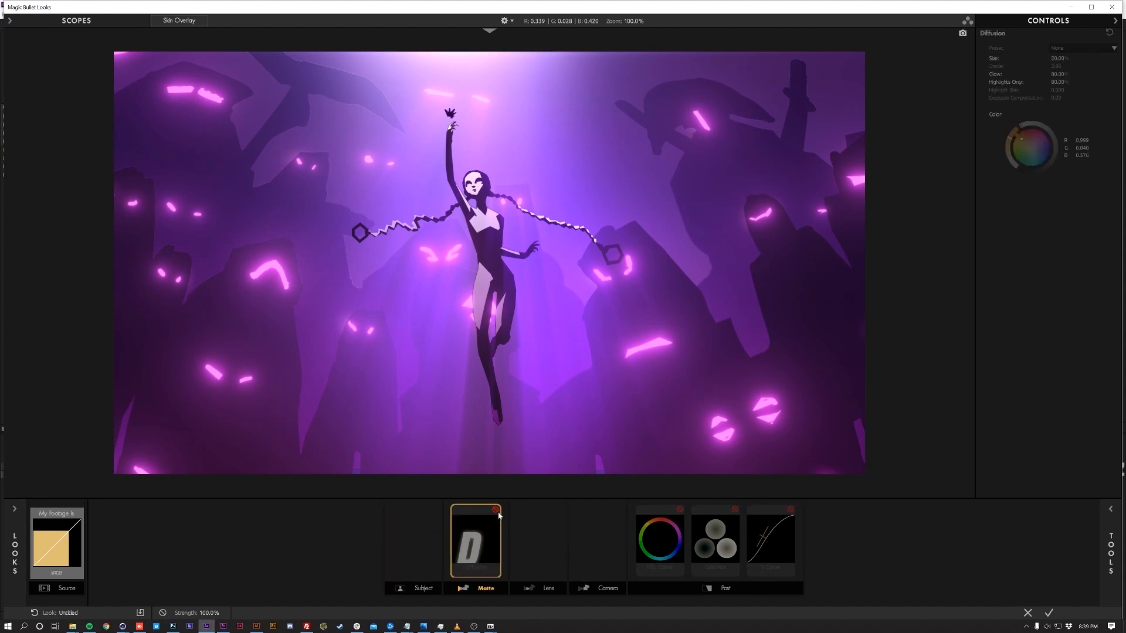
left_click(496, 510)
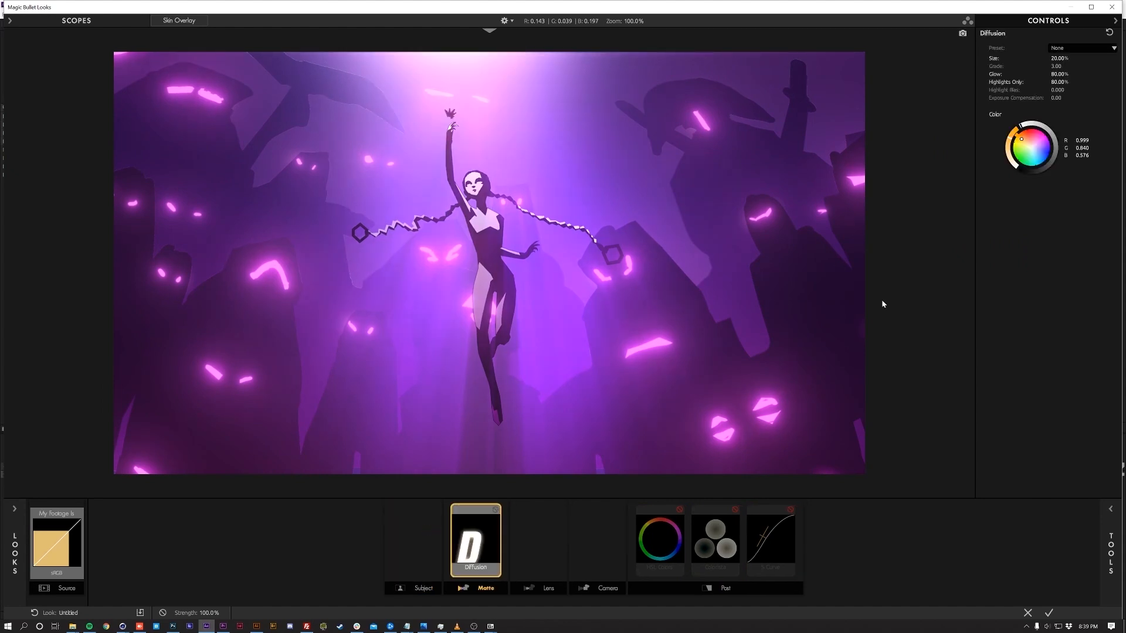
left_click_drag(1055, 66, 1073, 66)
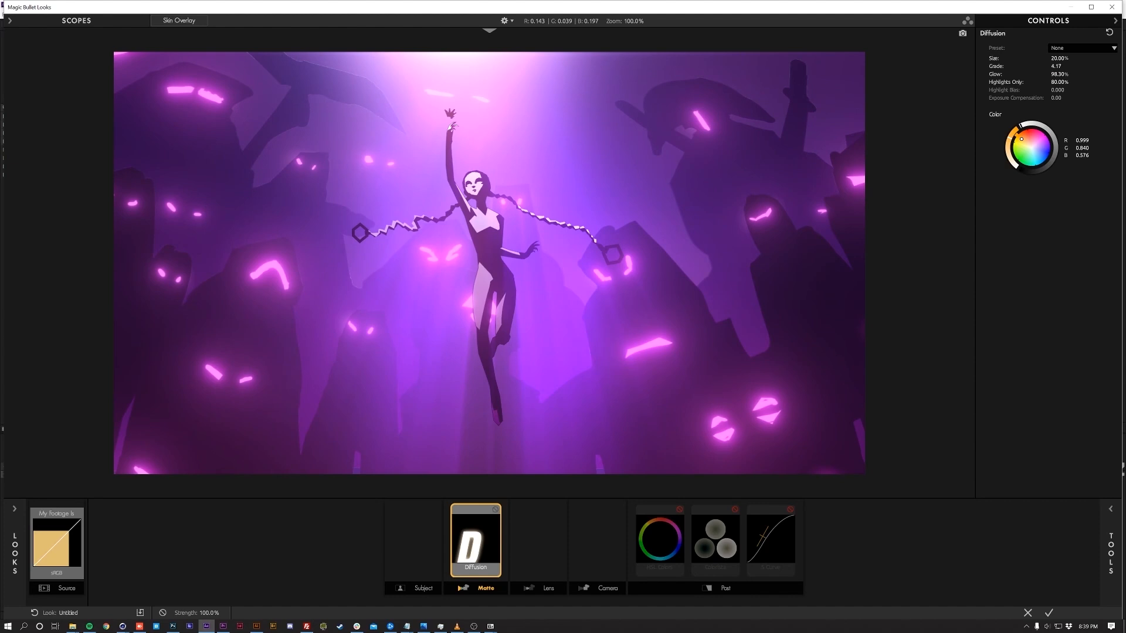
left_click_drag(1061, 82, 1065, 91)
- Compare the image with HSL Colors on and off, and delete the HSL Colors tool from the look
left_click(667, 528)
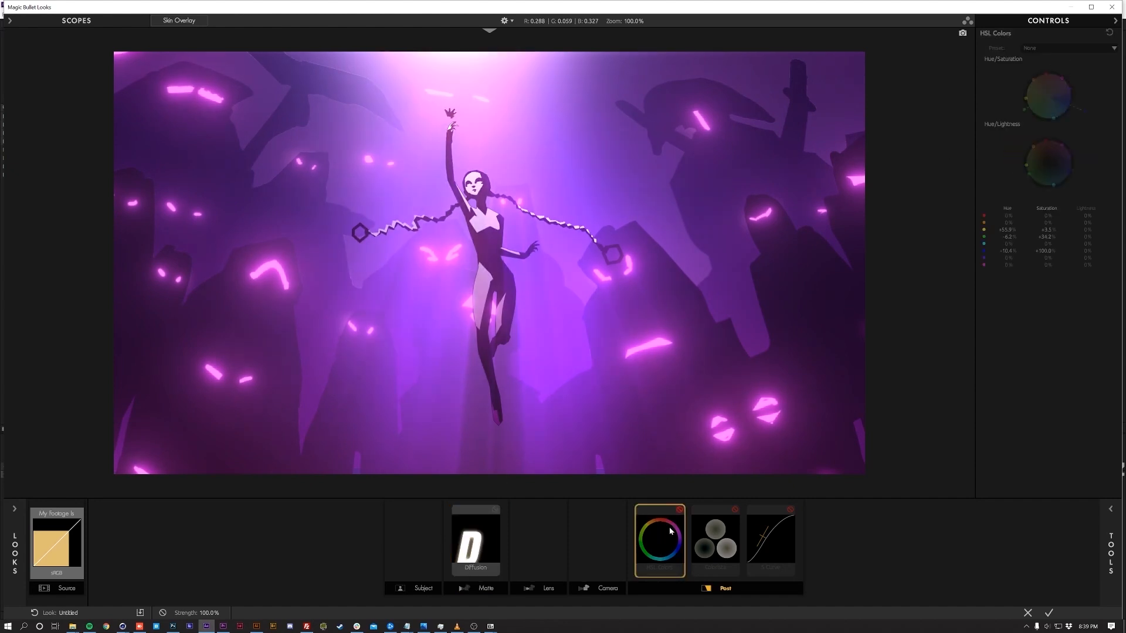
left_click(679, 510)
left_click(679, 510)
left_click(679, 510)
left_click(679, 511)
left_click(679, 511)
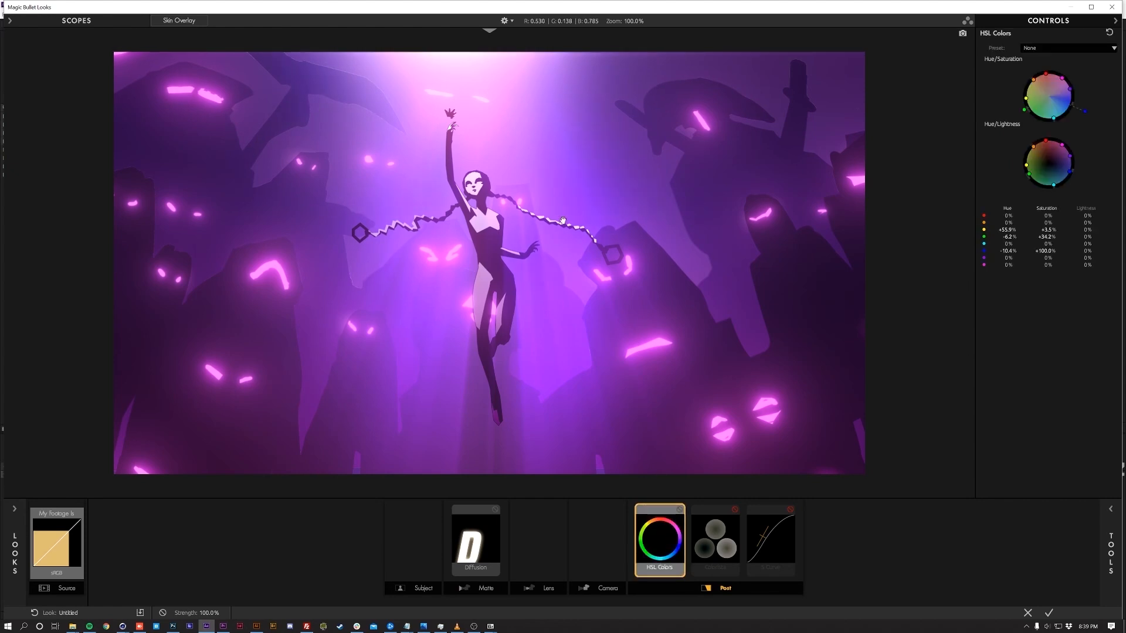
key("Delete")
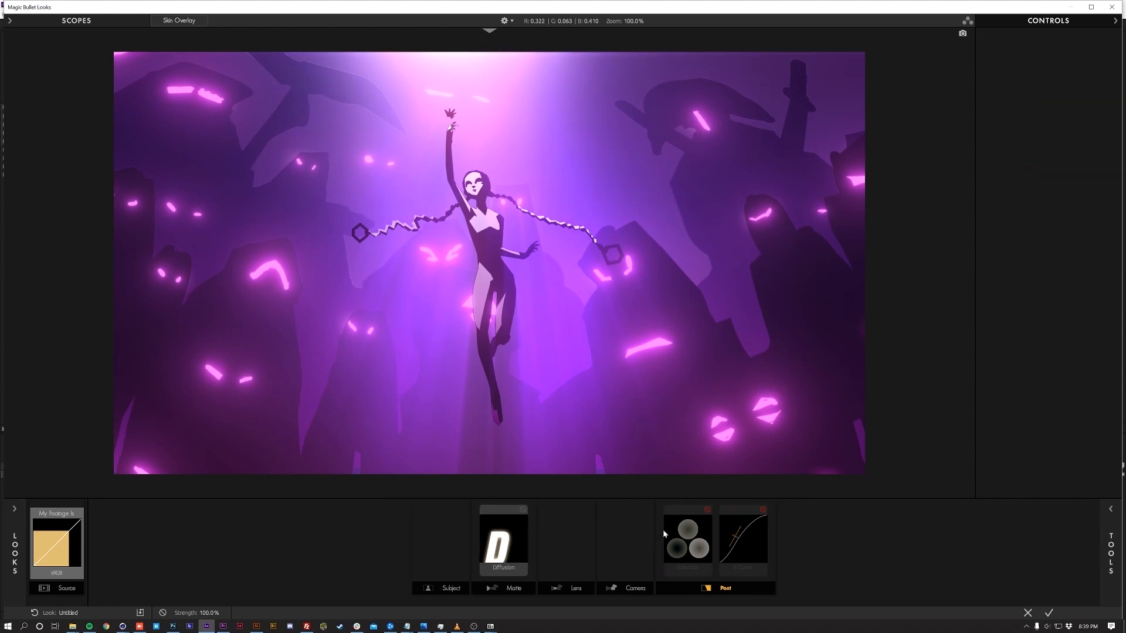
- Re-enable the Colorista tool in the look
left_click(667, 536)
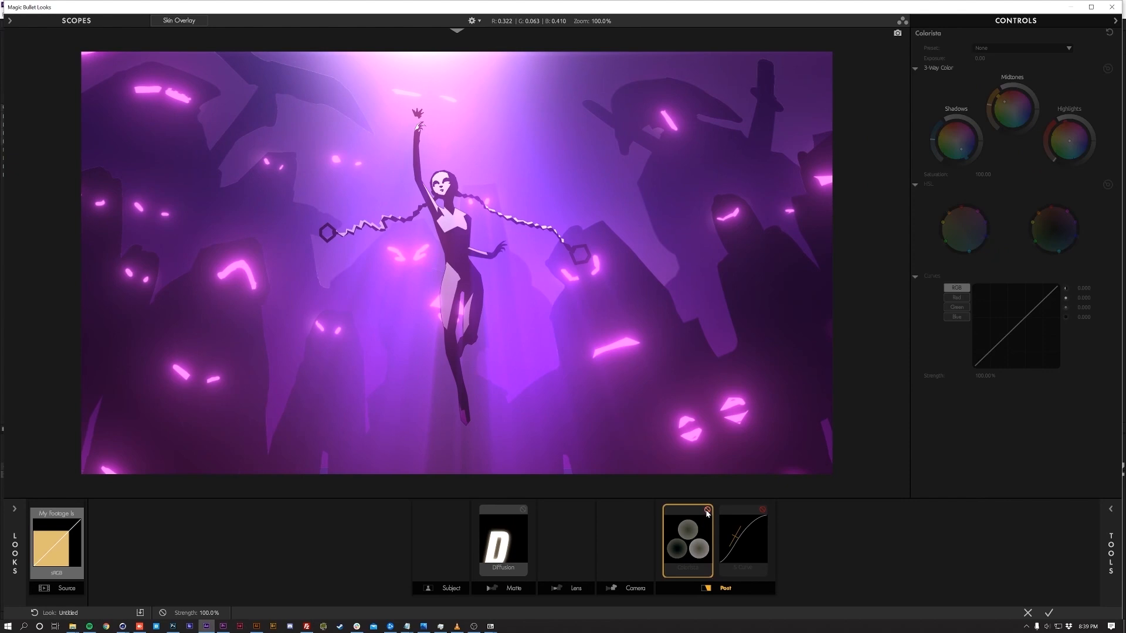
left_click(707, 511)
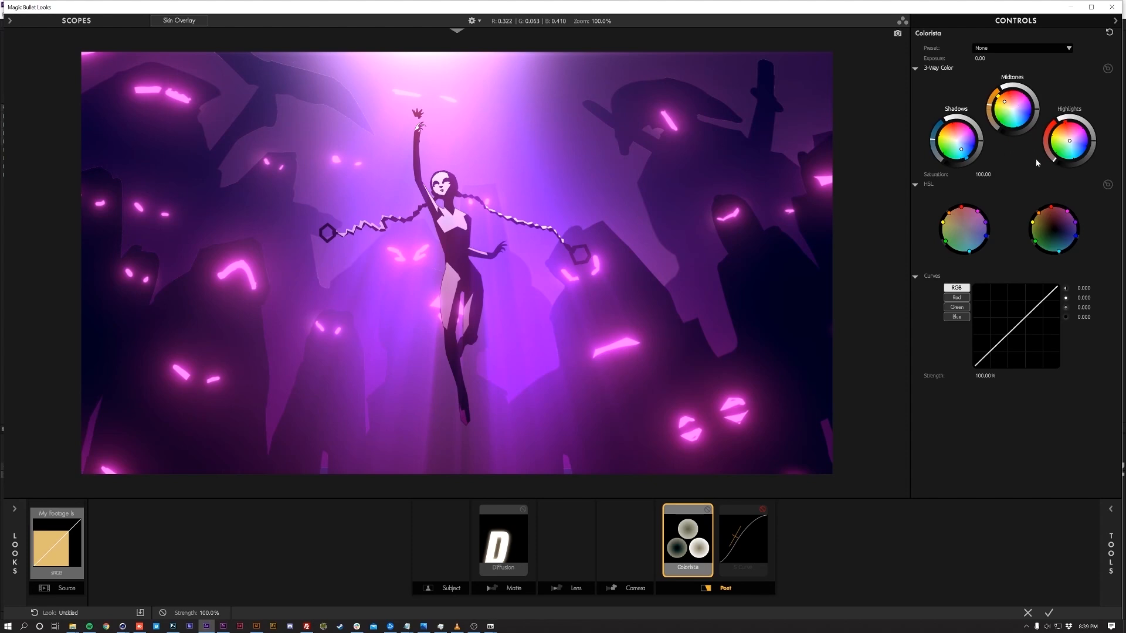
- Try adjusting Colorista's 3-way wheels, shifting the shadow tint toward magenta
mouse_move(932, 140)
left_mouse_down()
mouse_move(936, 125)
mouse_move(932, 141)
left_mouse_up()
left_click_drag(989, 106, 989, 104)
mouse_move(980, 141)
left_mouse_down()
mouse_move(977, 153)
mouse_move(979, 141)
left_mouse_up()
left_click_drag(961, 147, 953, 136)
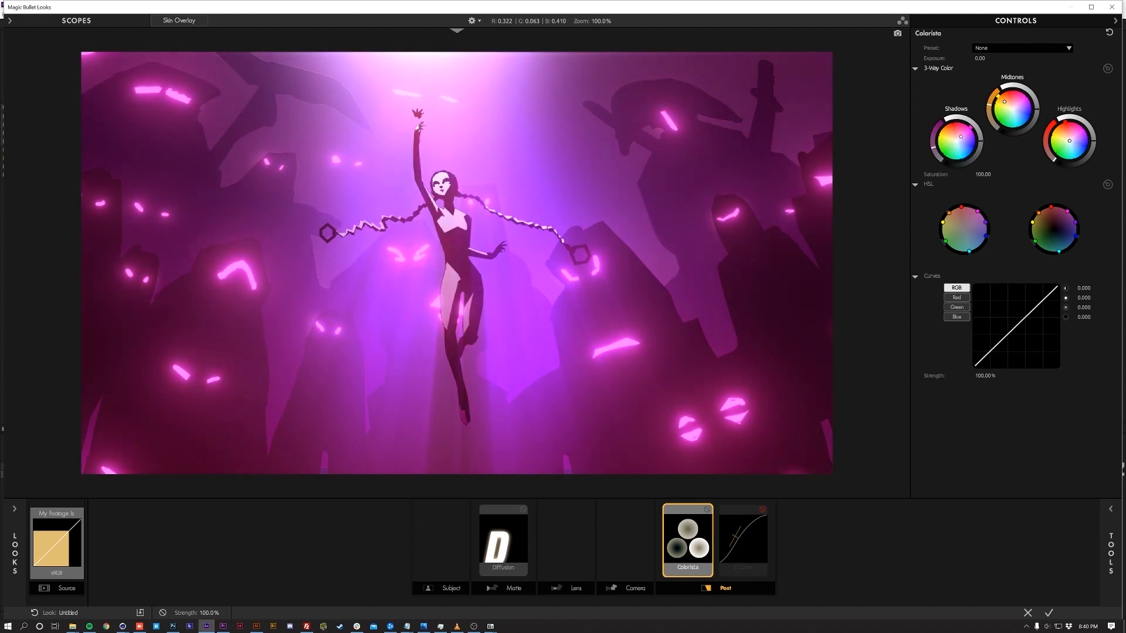
- Compare the image with the Colorista correction switched on and off
left_click(707, 509)
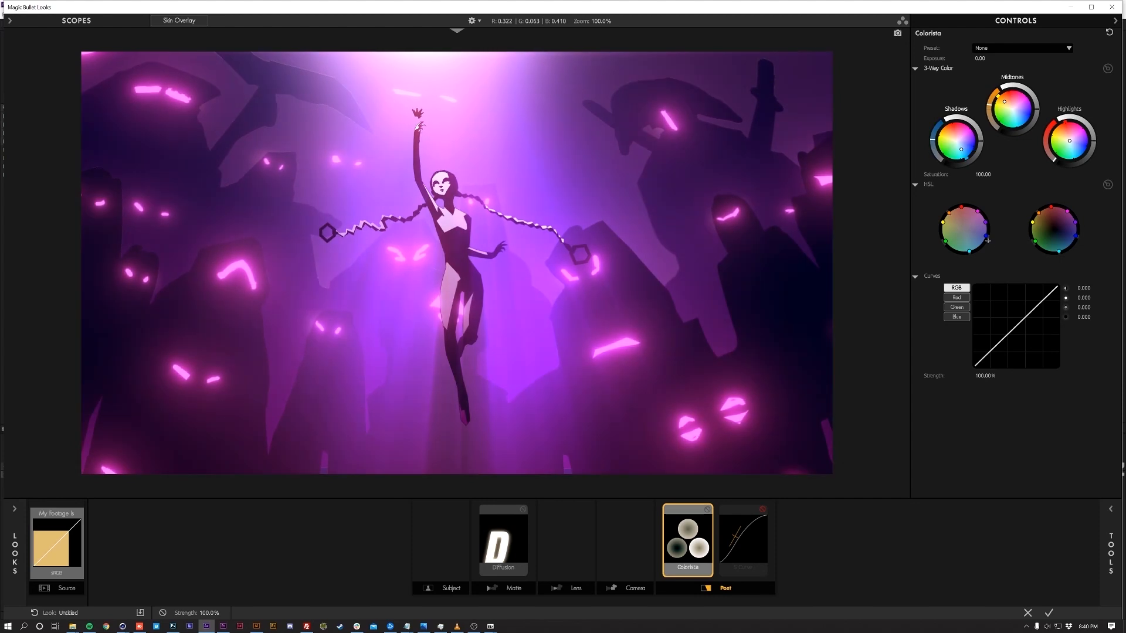
left_click(707, 510)
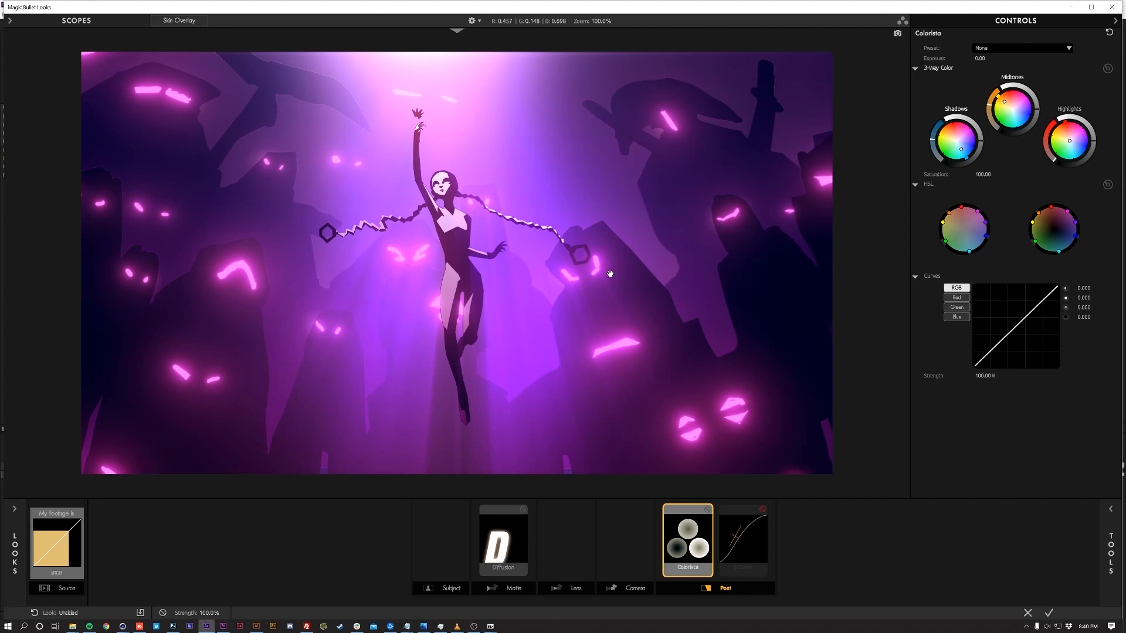
left_click(707, 510)
left_click(707, 510)
- Re-enable S Curve with contrast 1.290, midpoint 0.367 and brightness 0.556, and accept the look back in After Effects
left_click(753, 544)
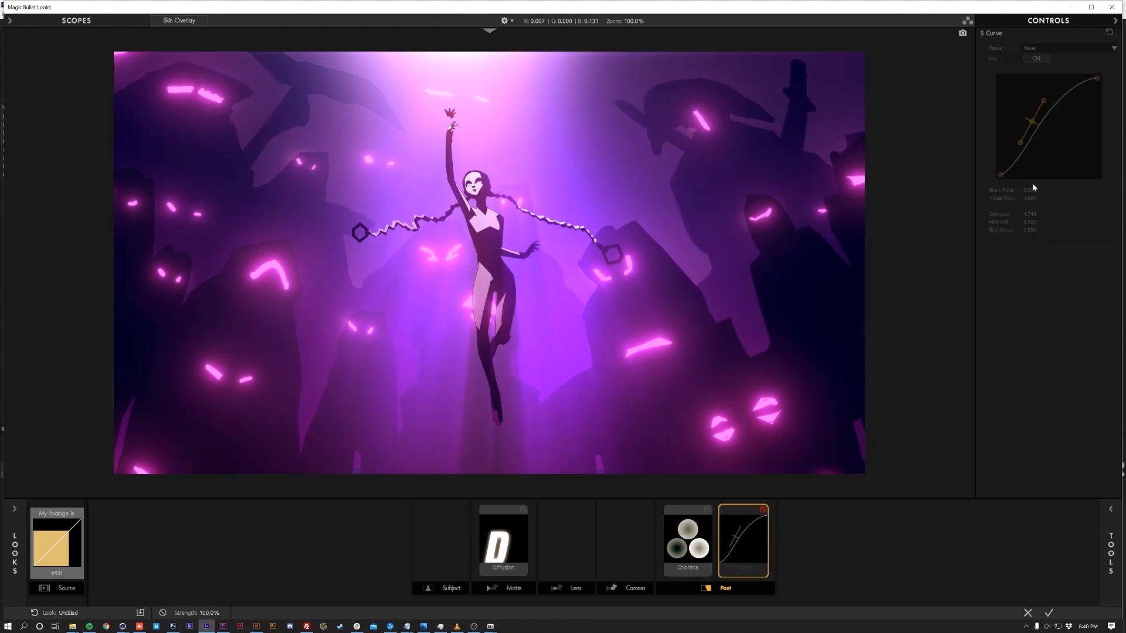
left_click(763, 510)
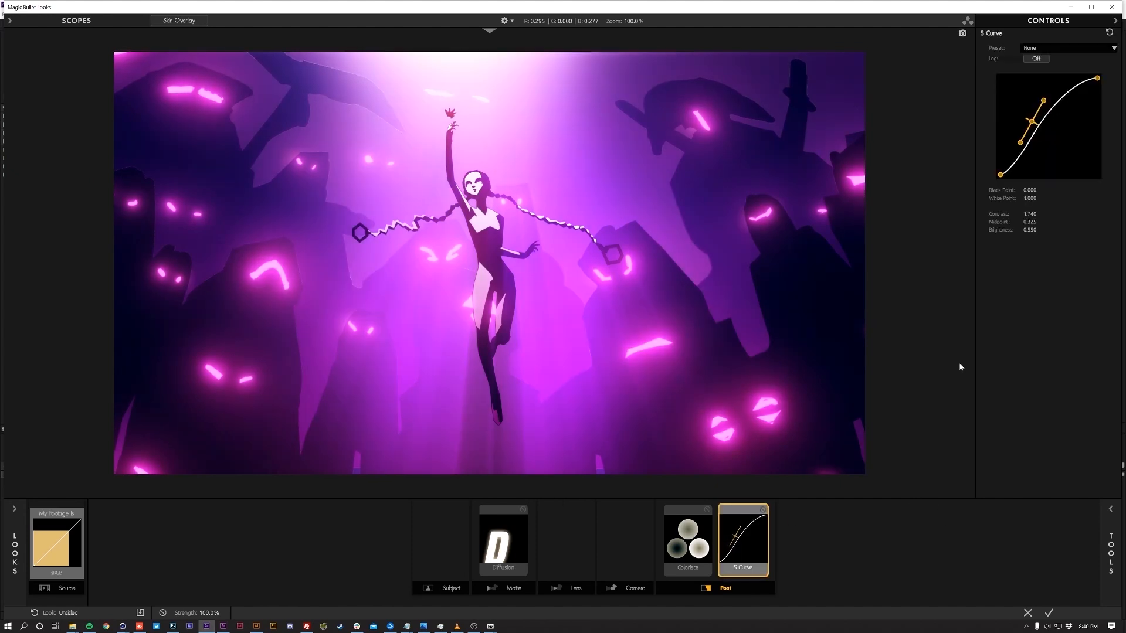
mouse_move(1029, 122)
left_mouse_down()
mouse_move(1044, 96)
mouse_move(1022, 142)
left_mouse_up()
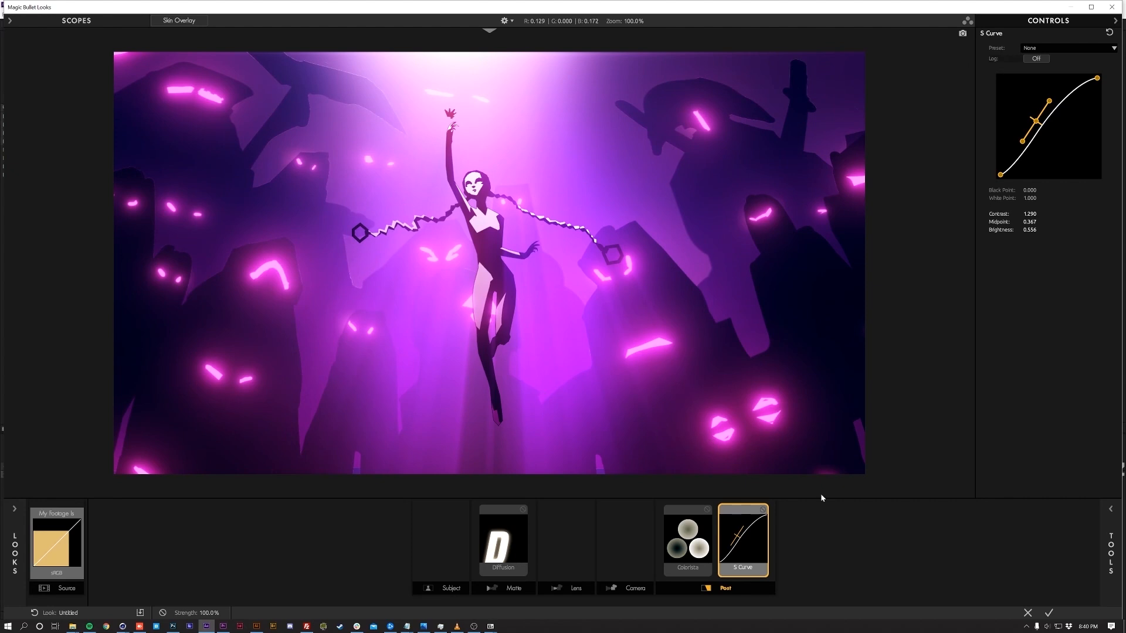
left_click(1049, 612)
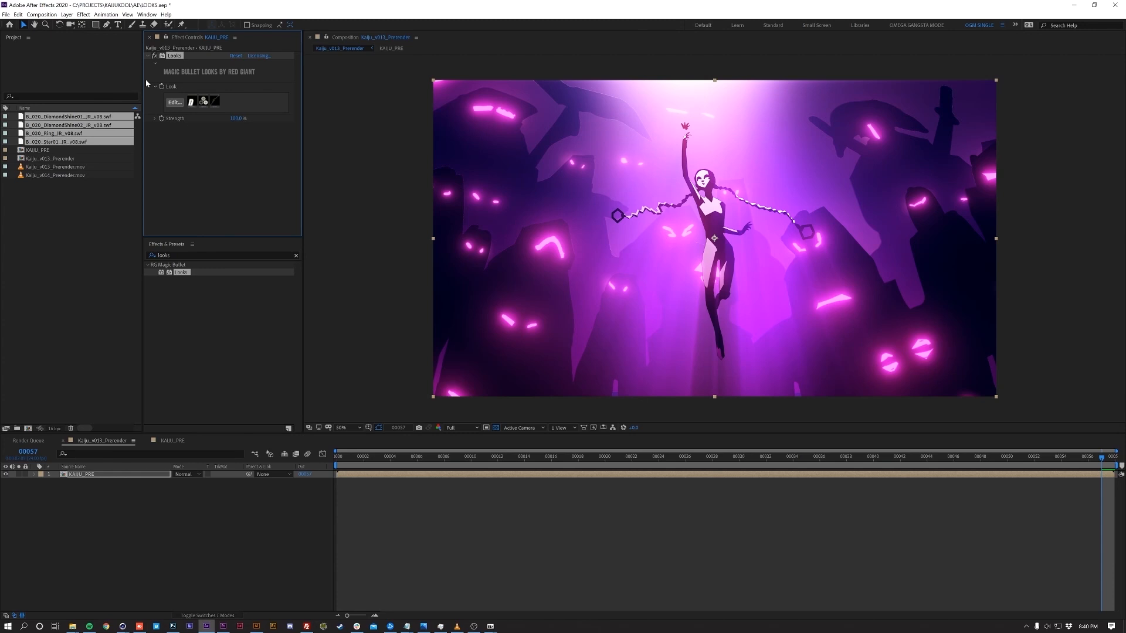
- Compare the KAIJU_PRE layer with the Looks effect switched off and on
left_click(155, 56)
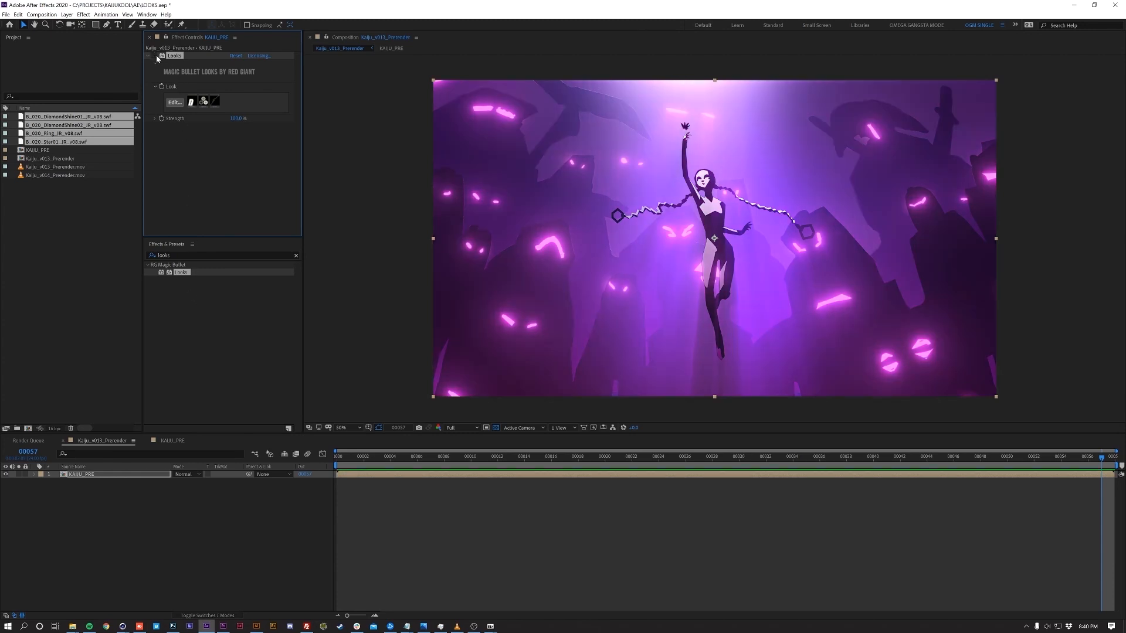
left_click(156, 56)
left_click(156, 57)
left_click(156, 57)
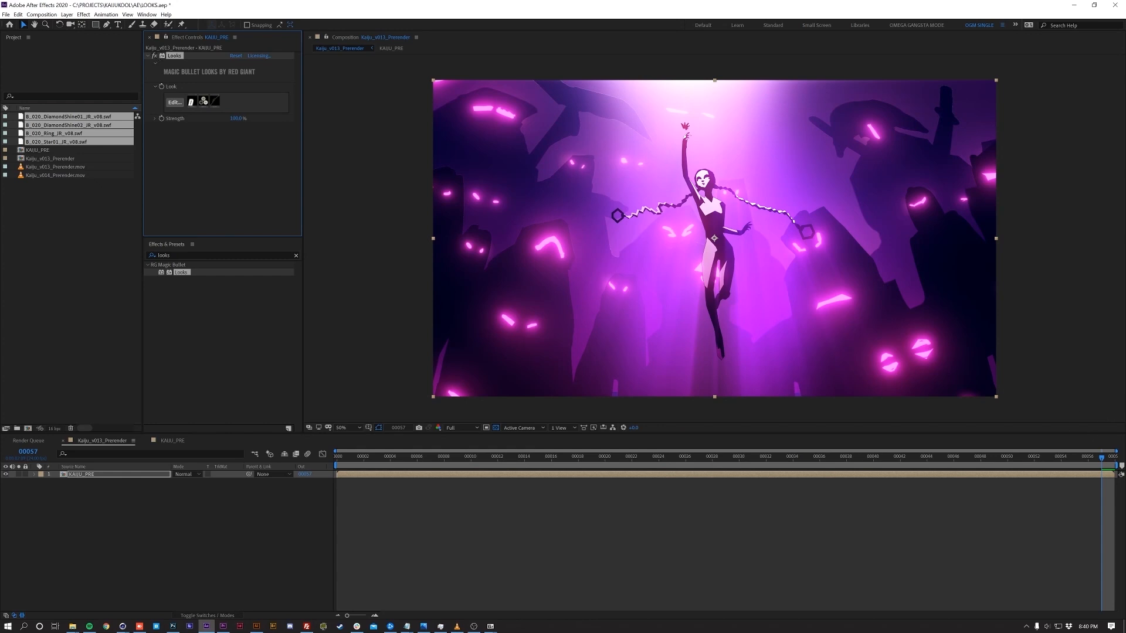